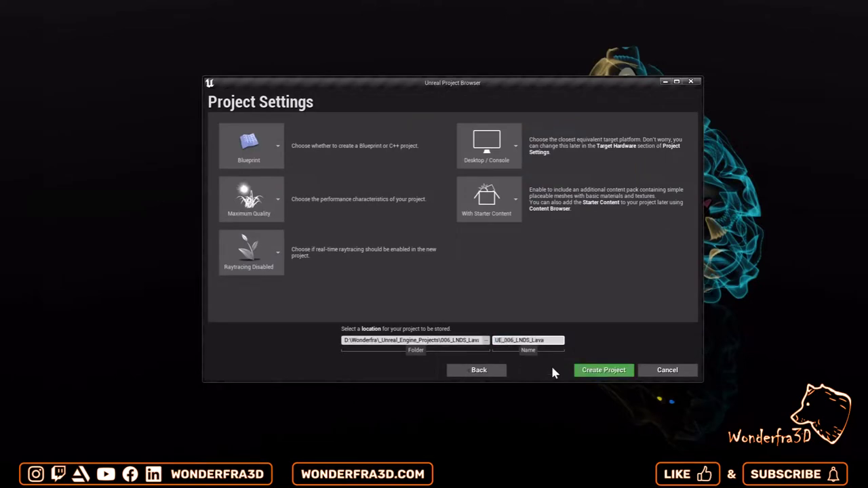
Step: Create the new project, then start a fresh level and save it as Lava
click(604, 370)
click(434, 195)
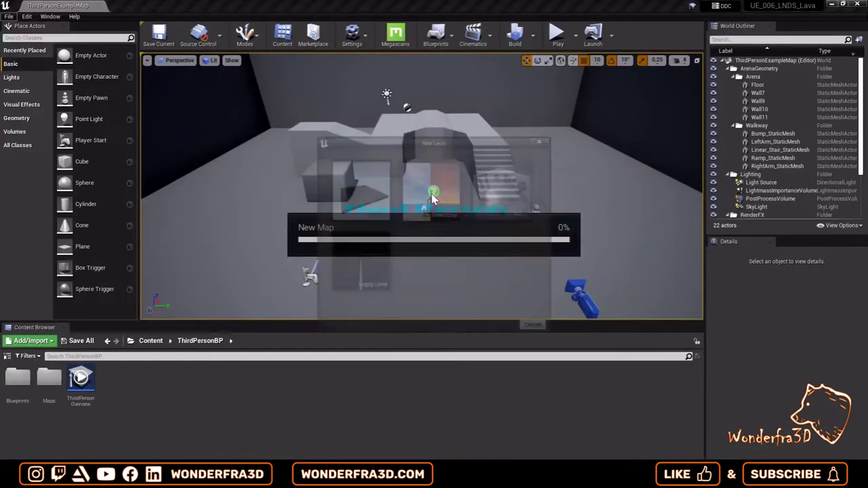
key(ctrl+s)
key(Return)
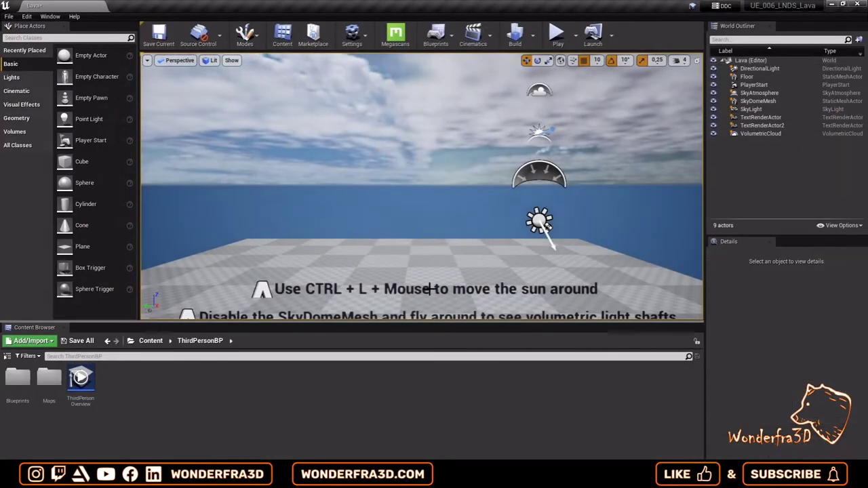
Step: Create a new landscape in Landscape mode and view it from above
click(245, 34)
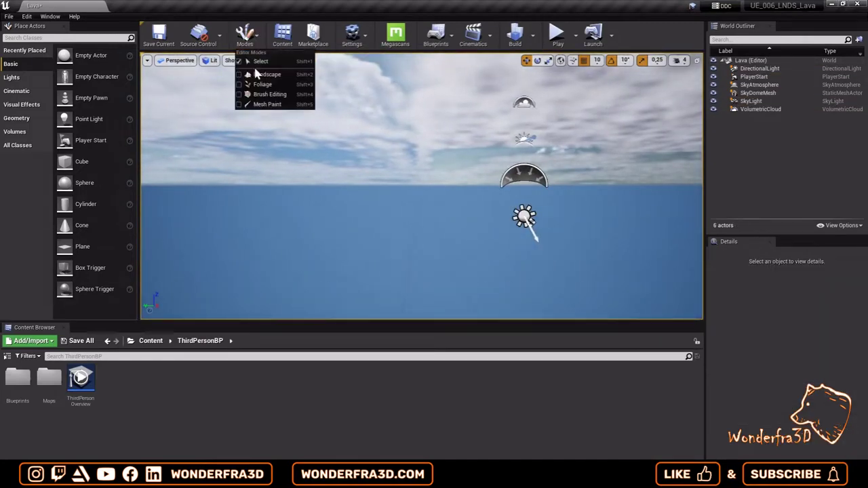
click(268, 73)
click(117, 297)
middle_drag(399, 143, 423, 167)
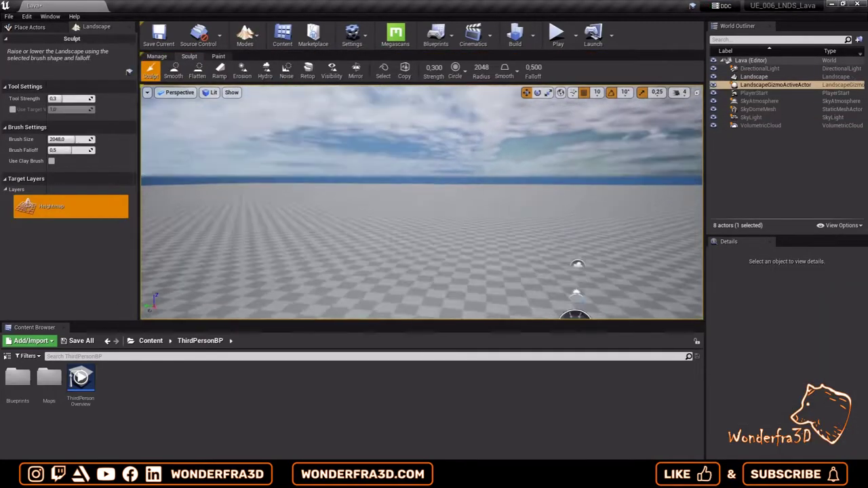
Step: Enable the Landmass plugin, accept the beta warning, and restart the editor
click(27, 17)
click(41, 171)
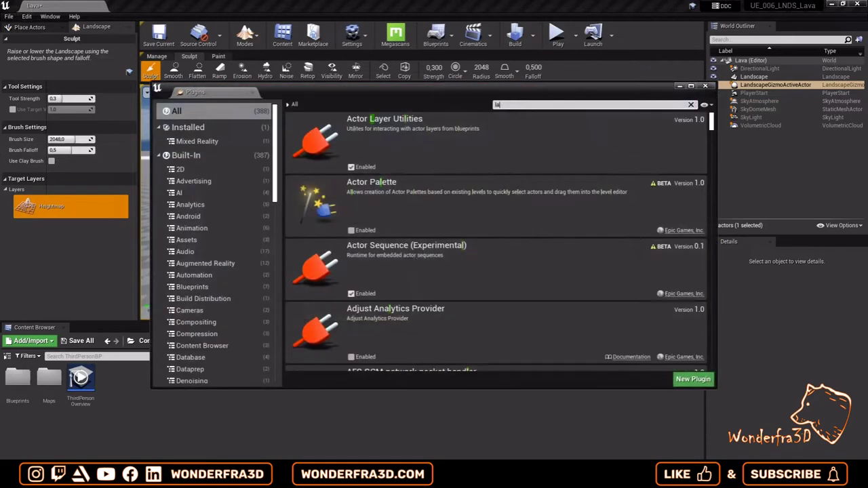
text(landmass)
click(351, 167)
click(498, 268)
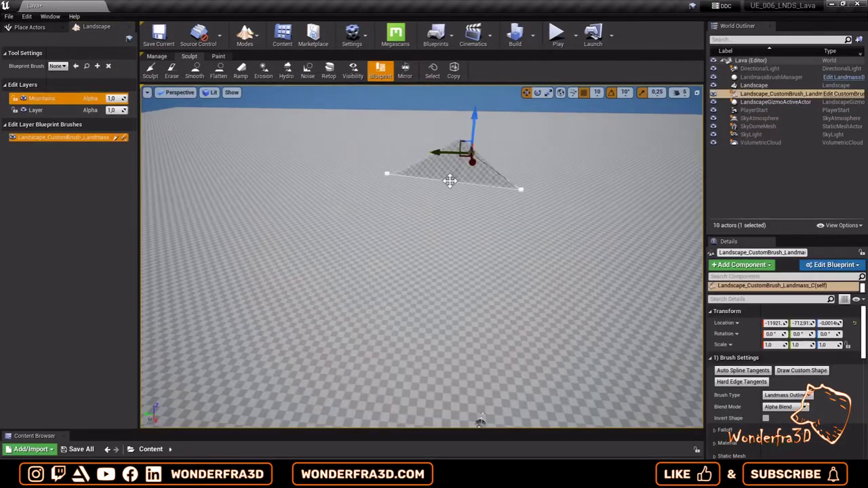
Step: Move the landmass brush across the landscape and extend its outline spline
mouse_move(437, 152)
mouse_down()
mouse_move(412, 153)
mouse_move(426, 229)
mouse_up()
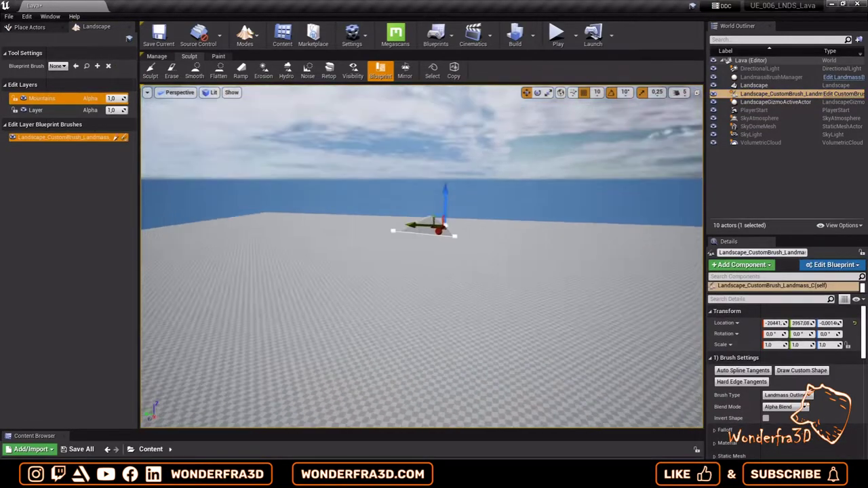
mouse_move(403, 264)
alt+mouse_down()
mouse_move(324, 270)
mouse_move(589, 231)
alt+mouse_up()
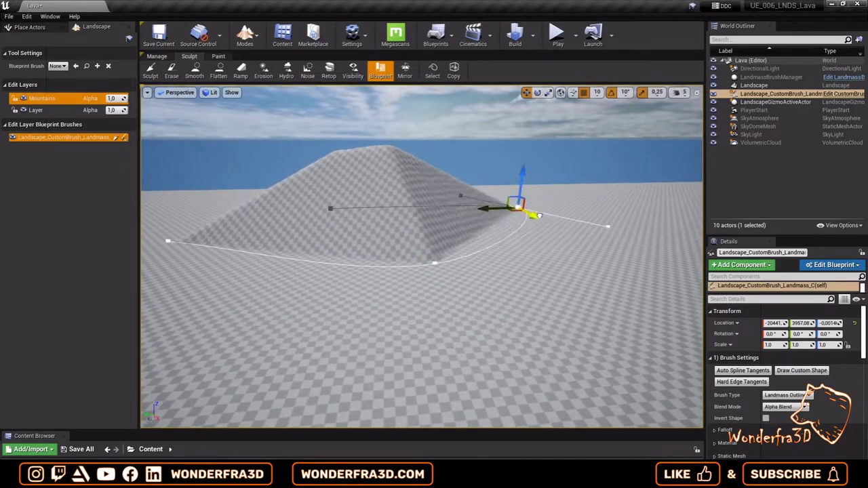
right_click(590, 228)
key(Escape)
Step: Pull the spline's middle point left to stretch the mountain into a ridge
right_drag(589, 234, 475, 238)
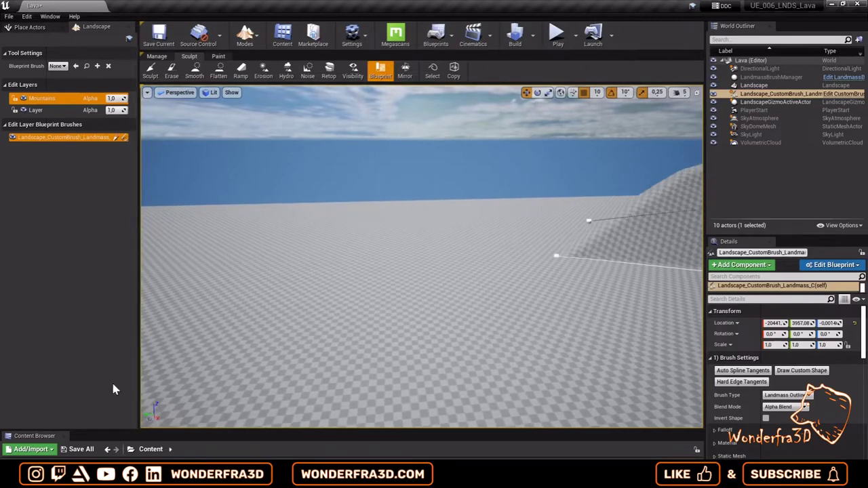
mouse_move(498, 339)
alt+mouse_down()
mouse_move(370, 272)
mouse_move(507, 350)
mouse_move(464, 234)
mouse_move(472, 137)
alt+mouse_up()
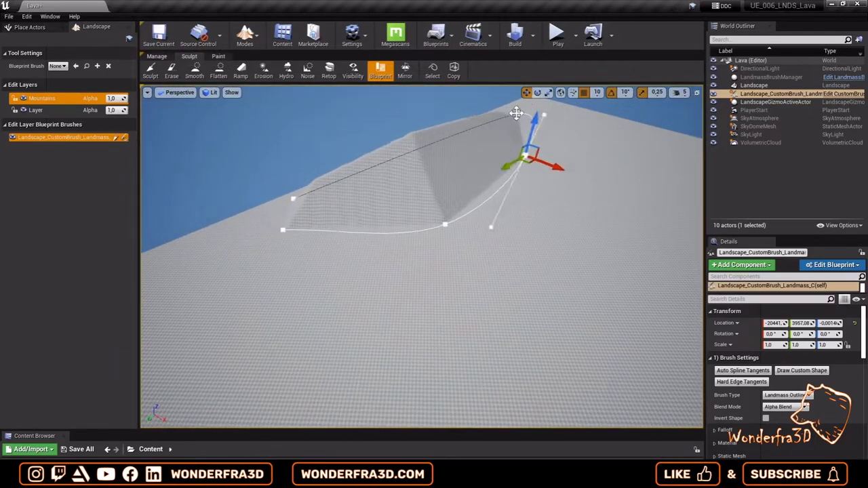
mouse_move(524, 155)
alt+mouse_down()
mouse_move(520, 188)
mouse_move(566, 262)
mouse_move(427, 304)
mouse_move(678, 367)
alt+mouse_up()
click(427, 305)
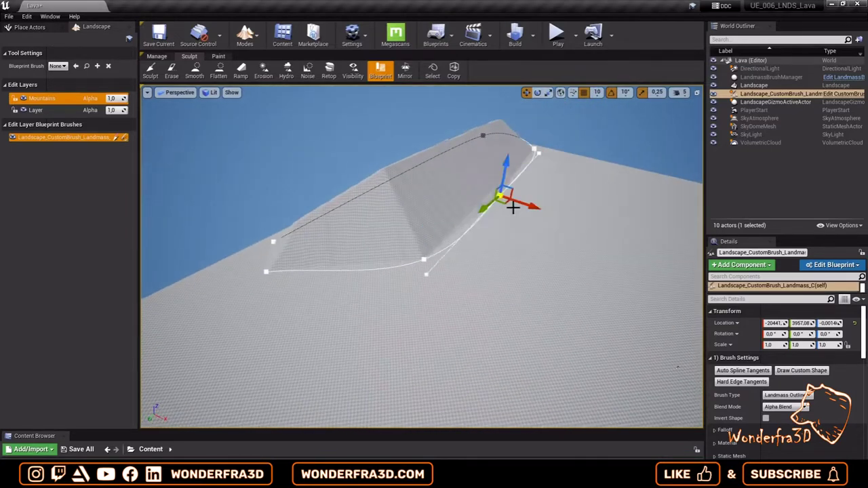
mouse_move(456, 280)
mouse_down()
mouse_move(274, 241)
mouse_move(297, 266)
mouse_up()
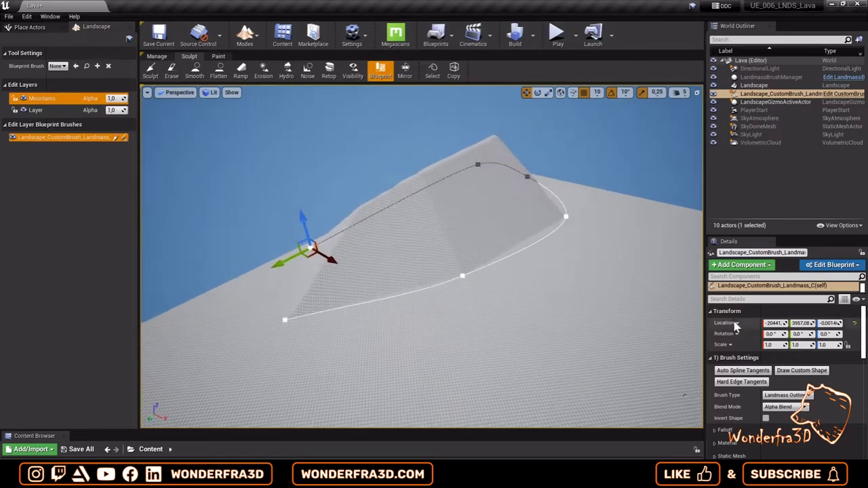
Step: Set the brush's Displacement Height to 1000 and Displacement Tiling to 4
scroll(823, 370, down, 2)
scroll(823, 370, down, 2)
scroll(823, 370, down, 2)
scroll(821, 366, down, 3)
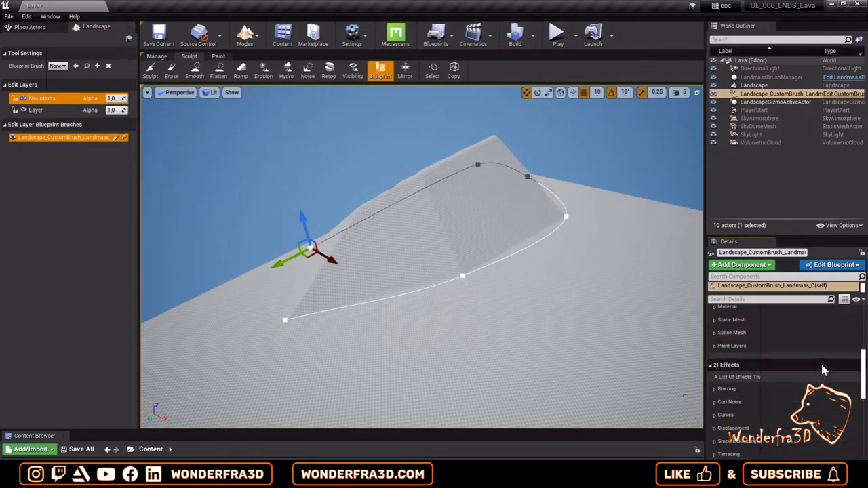
scroll(821, 366, down, 2)
scroll(801, 376, down, 2)
text(500)
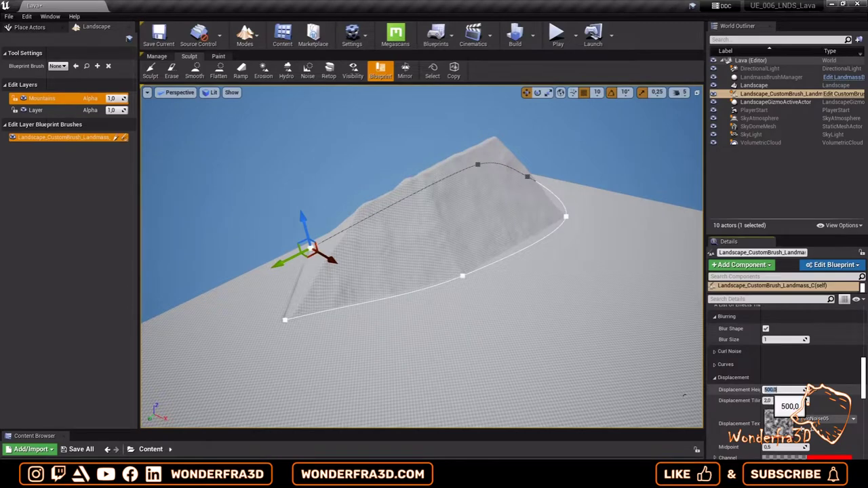
text(800)
key(Return)
scroll(450, 207, up, 3)
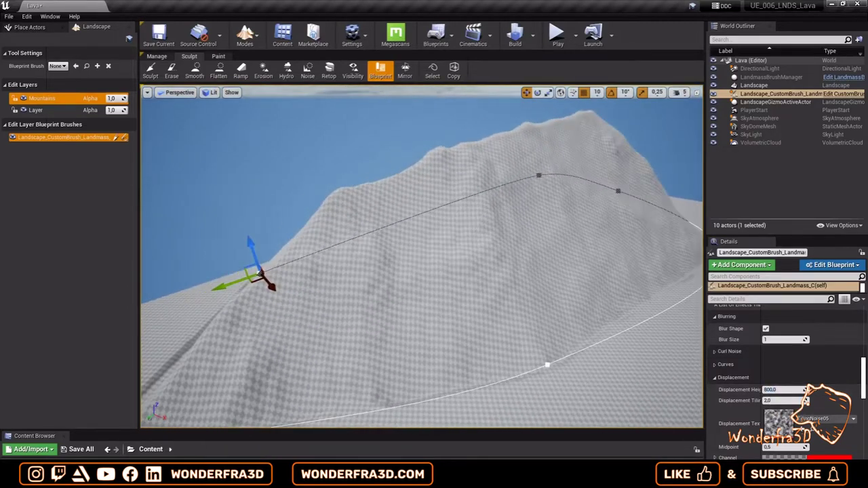
text(1000)
key(Return)
click(783, 400)
text(4)
key(Return)
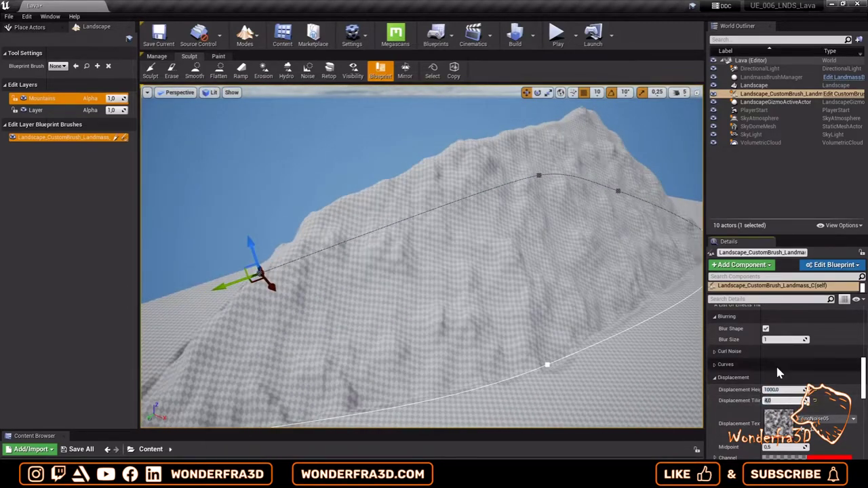
Step: Set Curl 1 Strength to 0,2 and Curl 2 Strength to 0,5
scroll(789, 414, down, 2)
scroll(789, 407, up, 3)
scroll(790, 400, up, 2)
double_click(785, 383)
text(0,2)
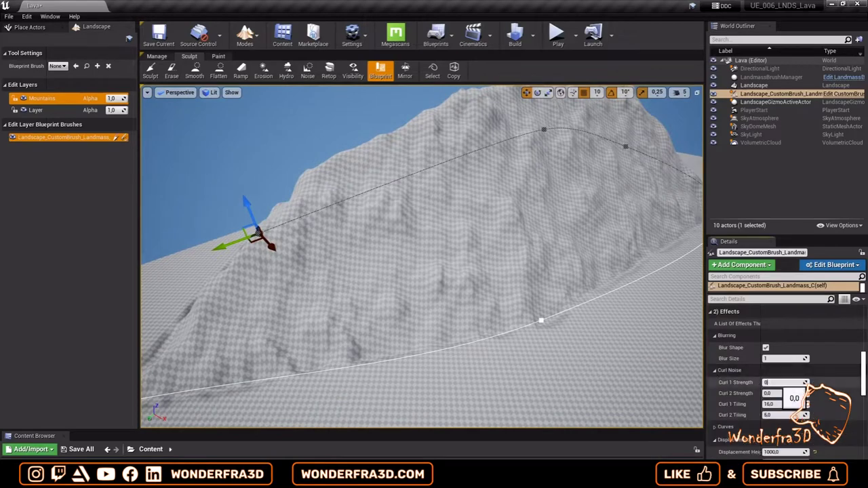
key(Return)
text(0,5)
key(Return)
text(,2)
key(Return)
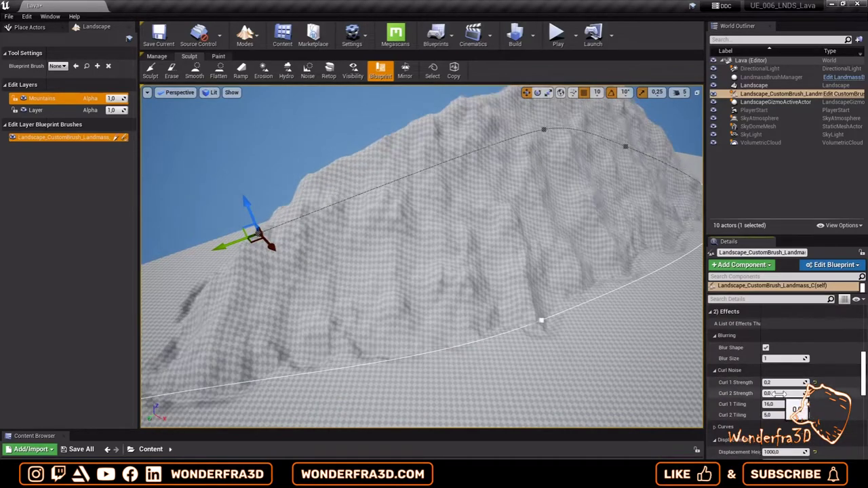
click(787, 393)
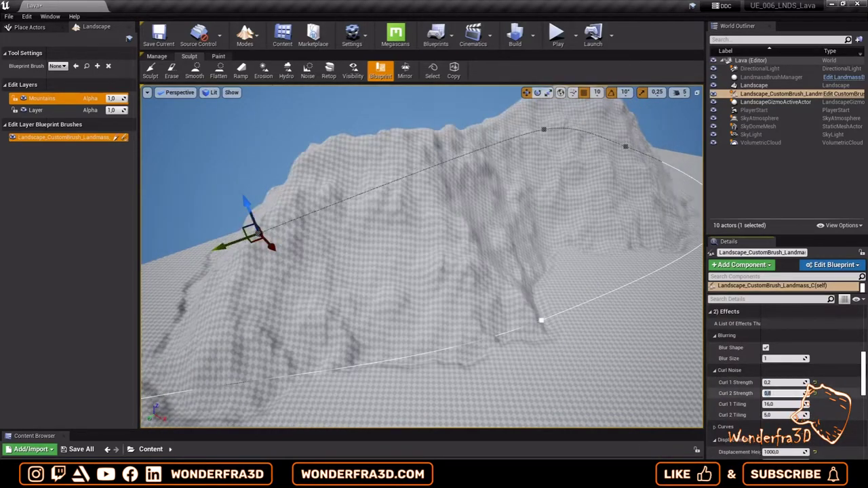
text(0,5)
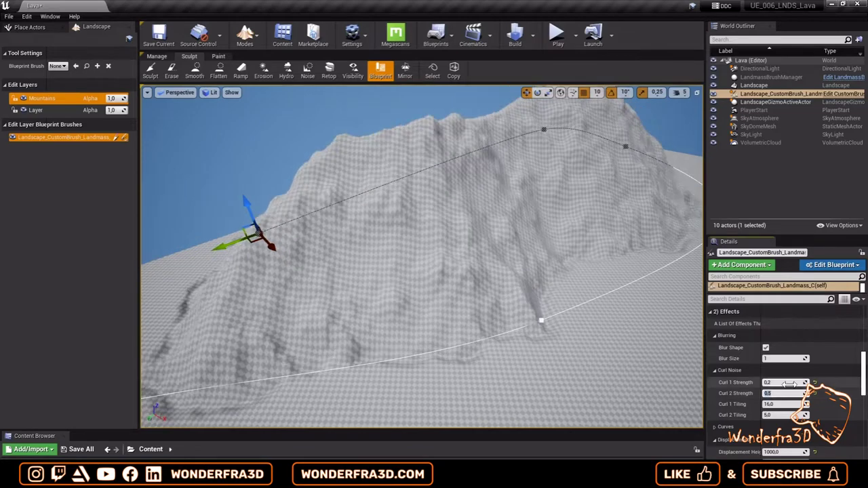
click(787, 383)
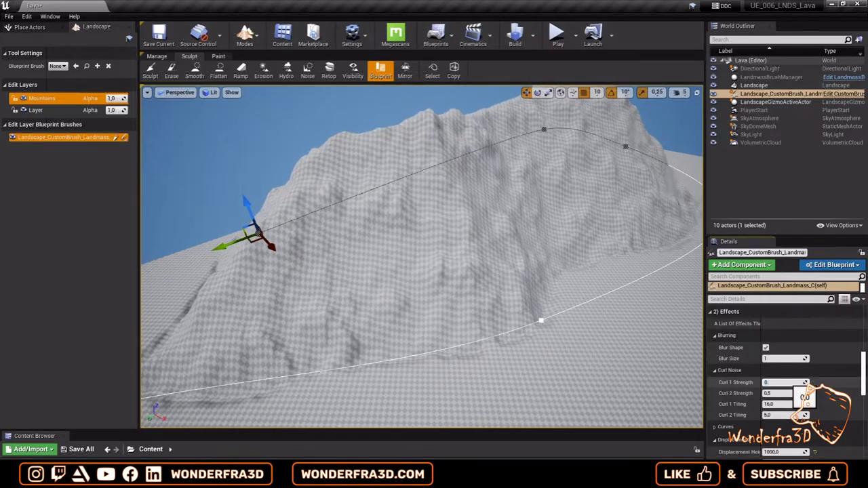
Step: Reduce the falloff angle to 40 and view the rebuilt mountain
scroll(791, 392, down, 1)
text(2)
click(783, 385)
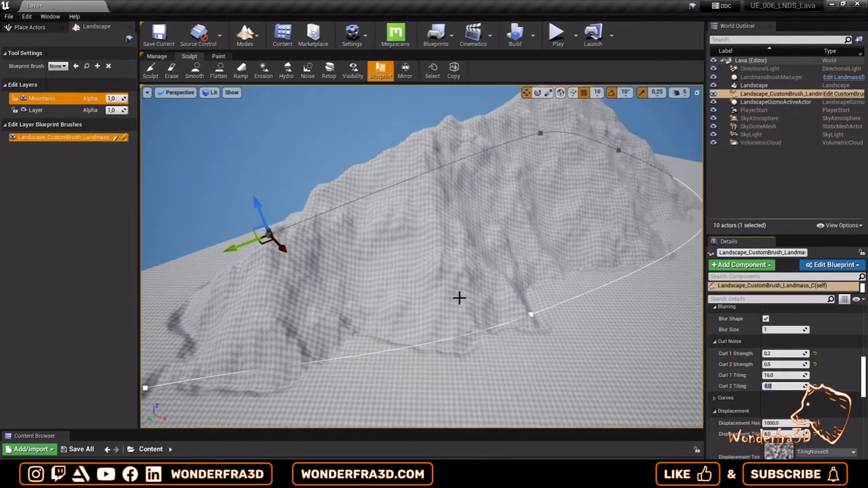
scroll(832, 371, up, 5)
scroll(833, 371, up, 1)
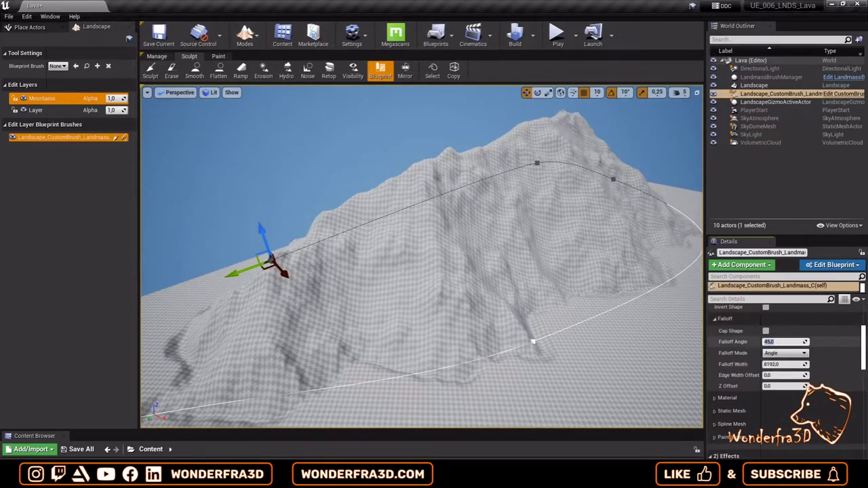
drag(786, 342, 773, 342)
right_drag(434, 200, 475, 190)
Step: Play-test the level, run the character toward the mountain, then stop play-testing
click(557, 40)
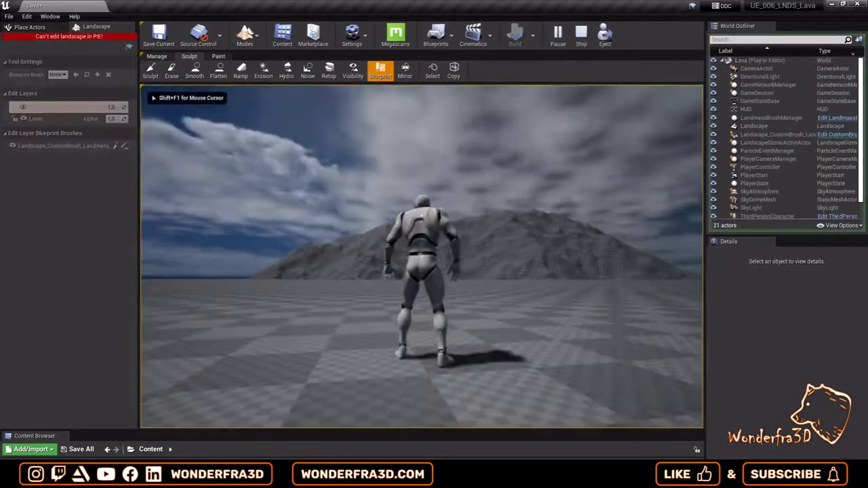
key(w)
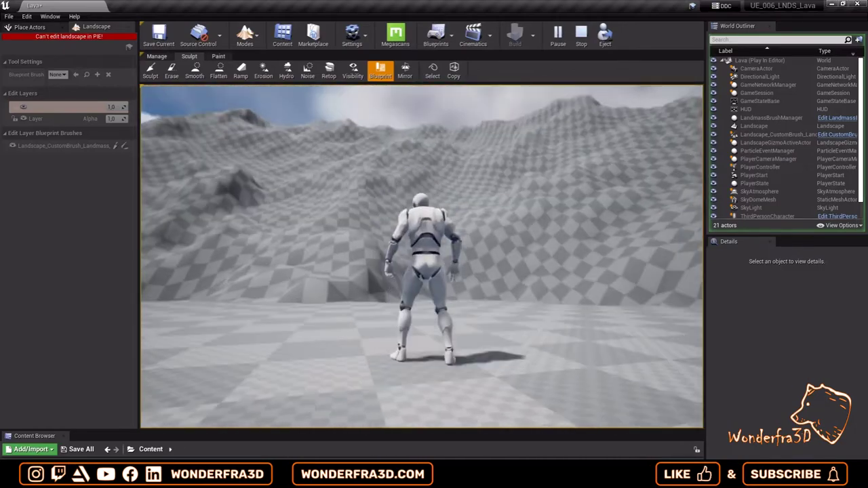
key(Escape)
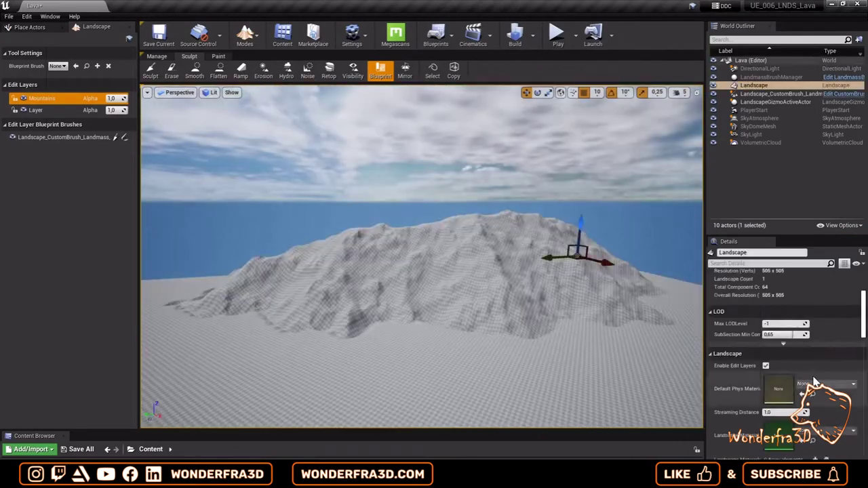
Step: Move the spline's end point to reshape the mountain base
scroll(824, 365, down, 15)
scroll(787, 414, down, 5)
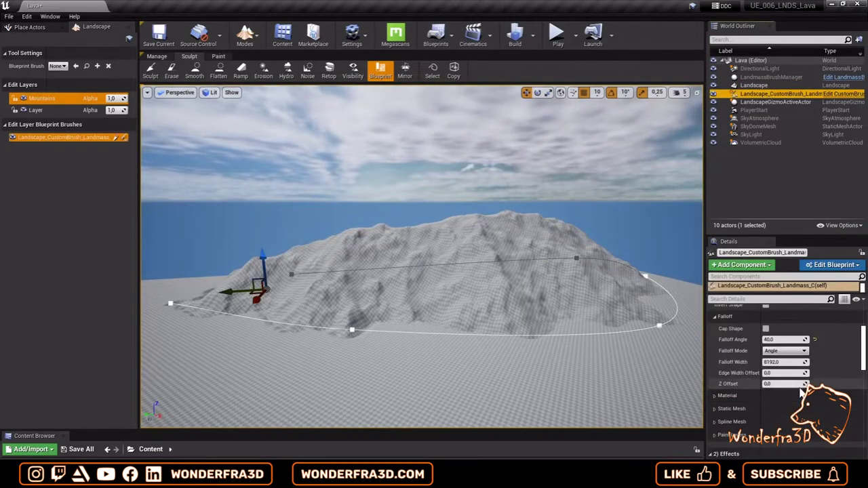
right_drag(557, 373, 360, 282)
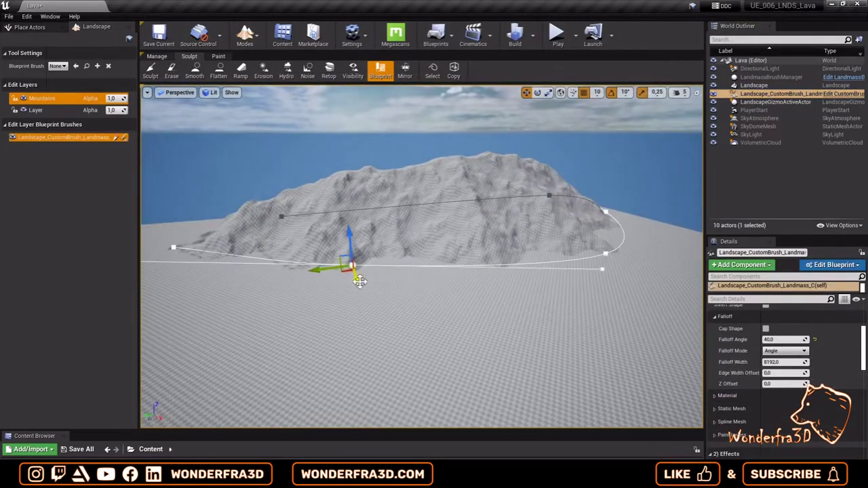
drag(150, 257, 183, 228)
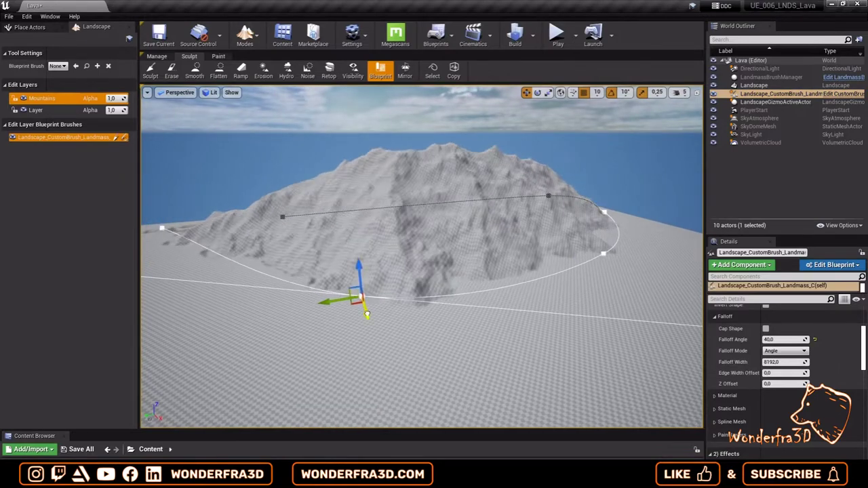
Step: Drag the remaining spline points to widen the outline into a long curving ridge
scroll(662, 421, up, 10)
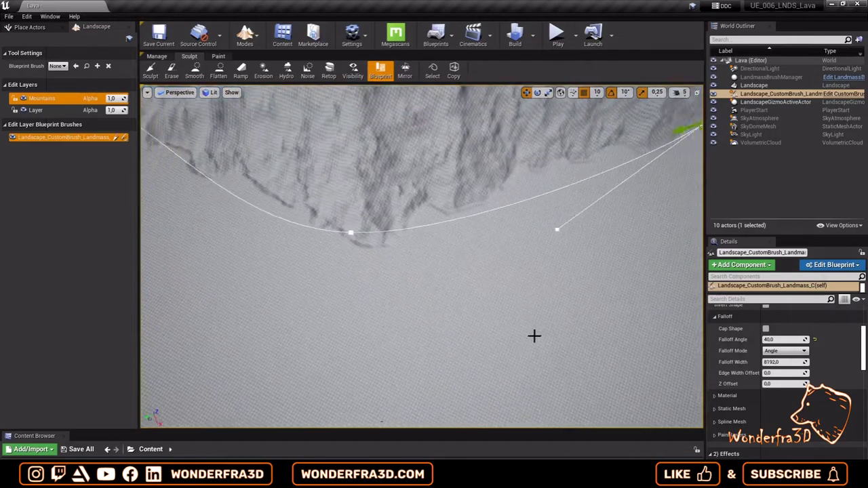
right_drag(535, 335, 475, 285)
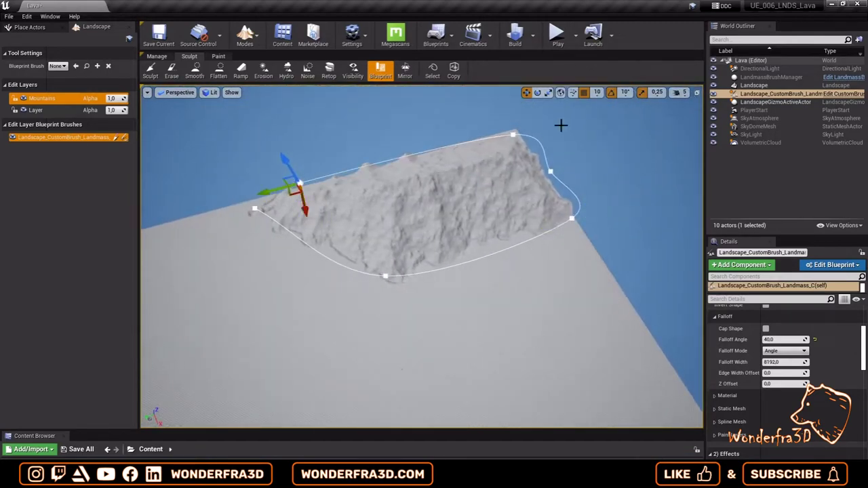
click(514, 135)
drag(390, 279, 280, 291)
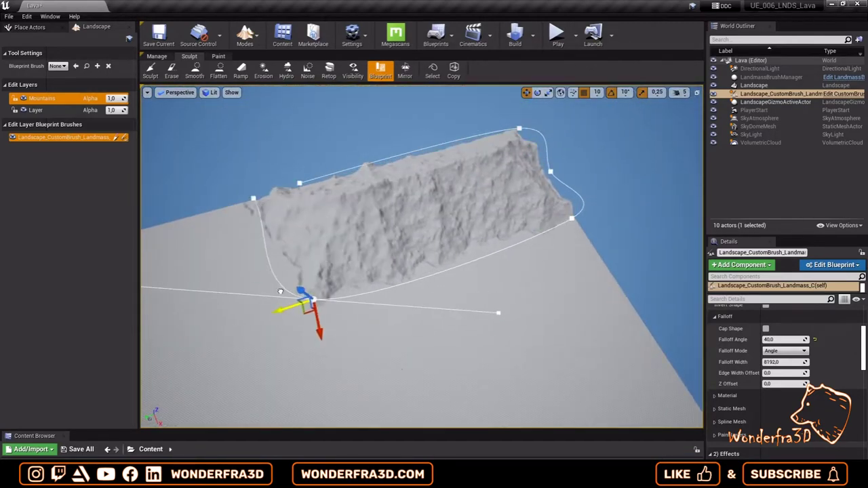
drag(332, 274, 340, 334)
drag(542, 238, 616, 180)
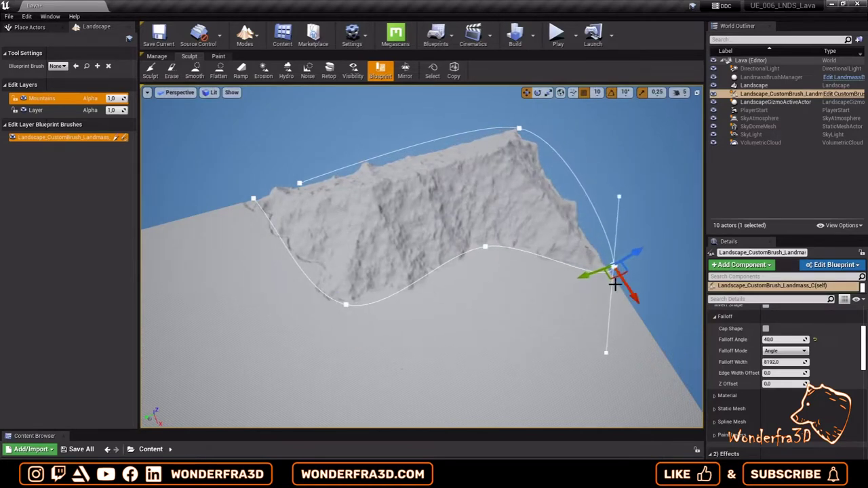
drag(486, 249, 510, 299)
drag(341, 306, 342, 343)
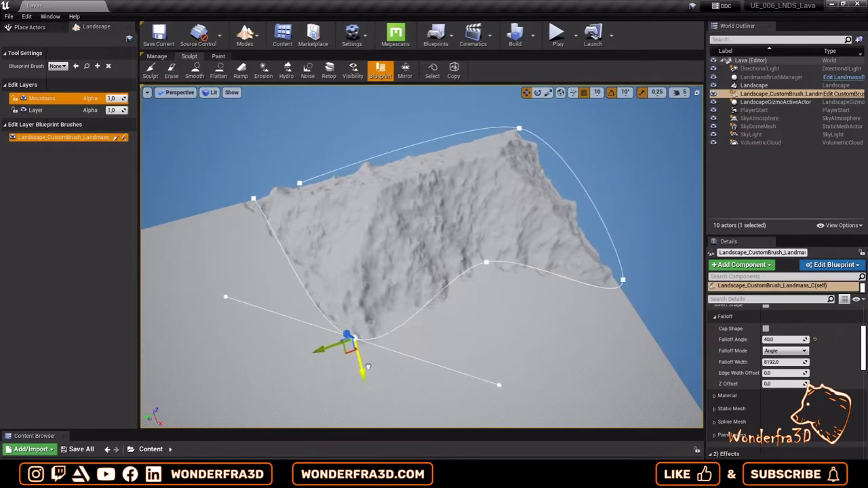
right_drag(407, 325, 498, 240)
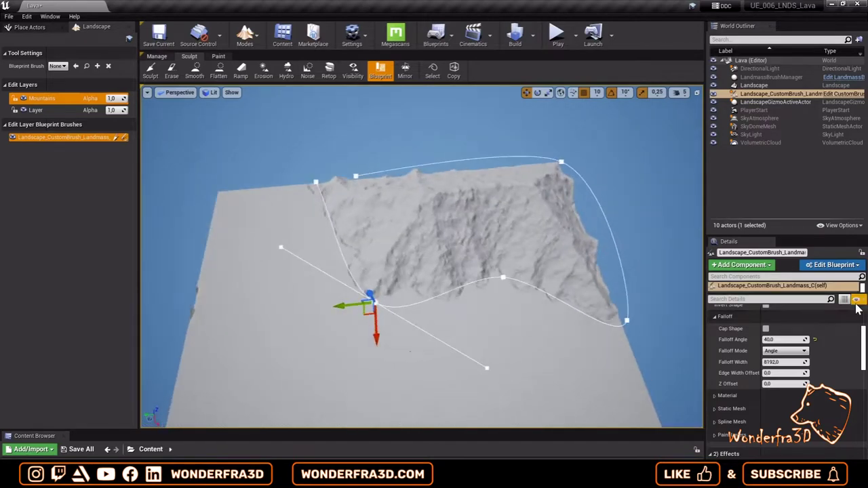
Step: Lower Curl 2 Strength to 0 and Displacement Midpoint to 0,2
scroll(859, 309, down, 5)
mouse_move(783, 347)
mouse_down()
mouse_move(804, 347)
mouse_move(780, 347)
mouse_up()
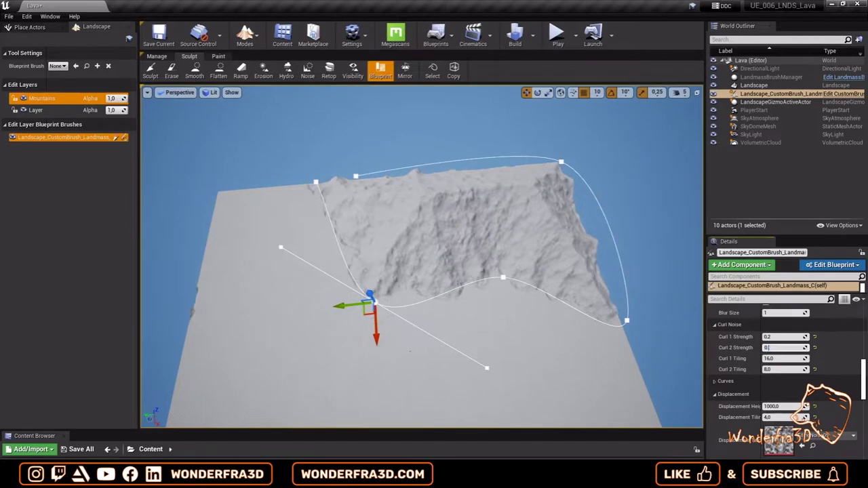
scroll(780, 348, down, 3)
drag(780, 392, 767, 391)
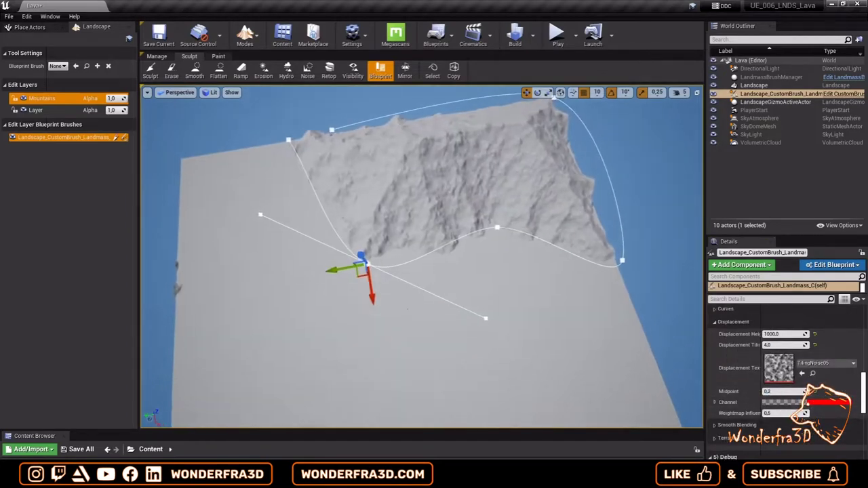
Step: Duplicate the mountain brush and move the copy to form a second ridge
key(ctrl+d)
right_drag(354, 286, 525, 199)
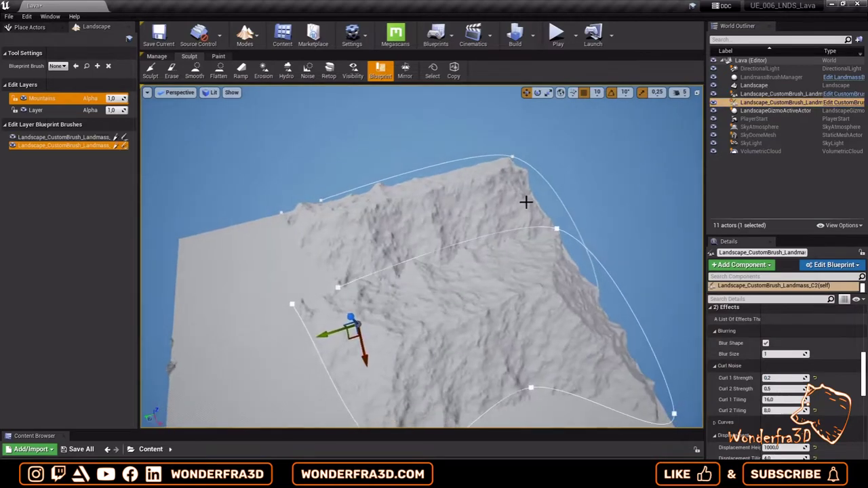
drag(304, 331, 280, 229)
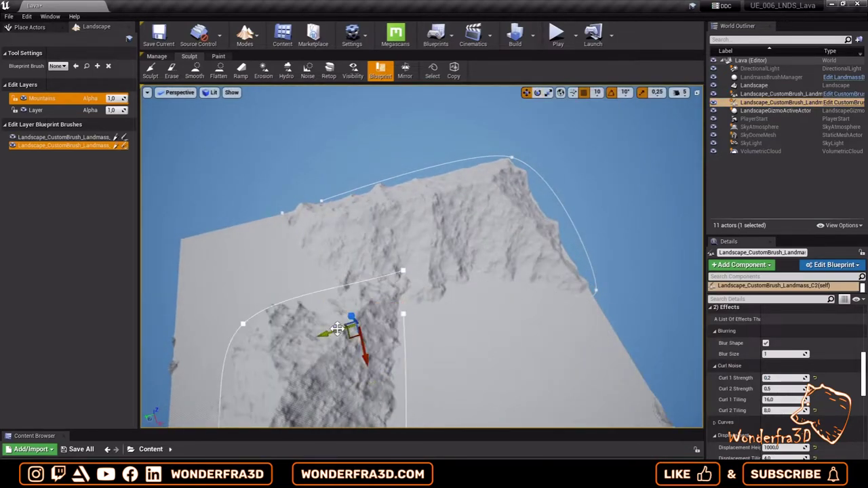
drag(218, 222, 147, 240)
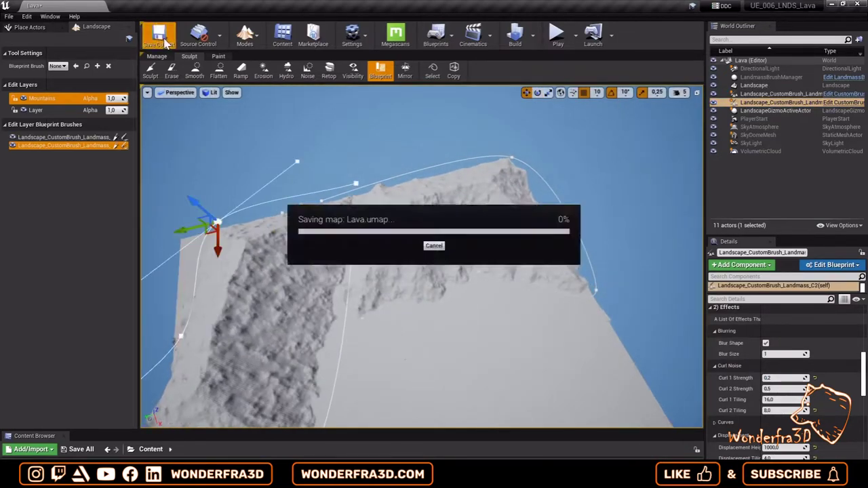
click(357, 185)
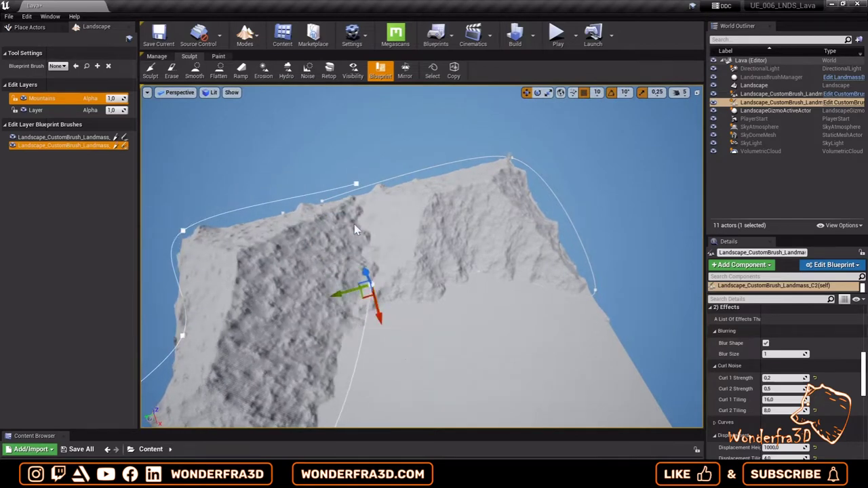
drag(354, 187, 372, 276)
Step: Reshape and raise the second brush's outline, then add a third brush moved down
click(323, 202)
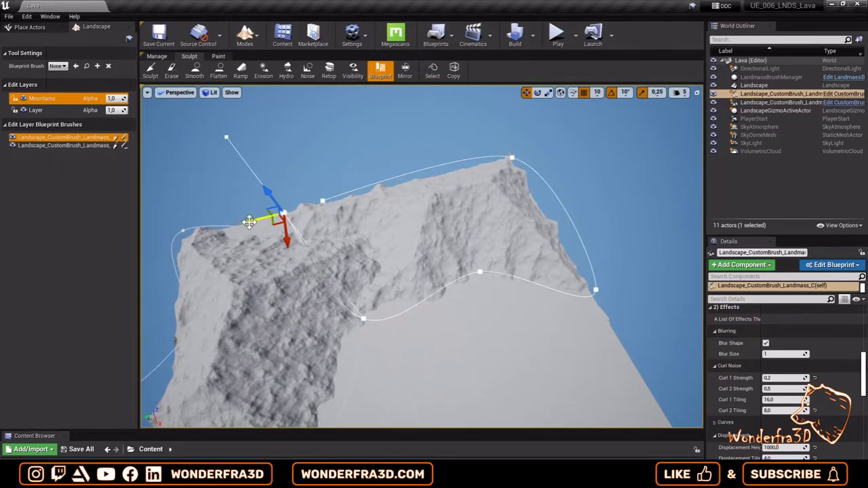
click(287, 330)
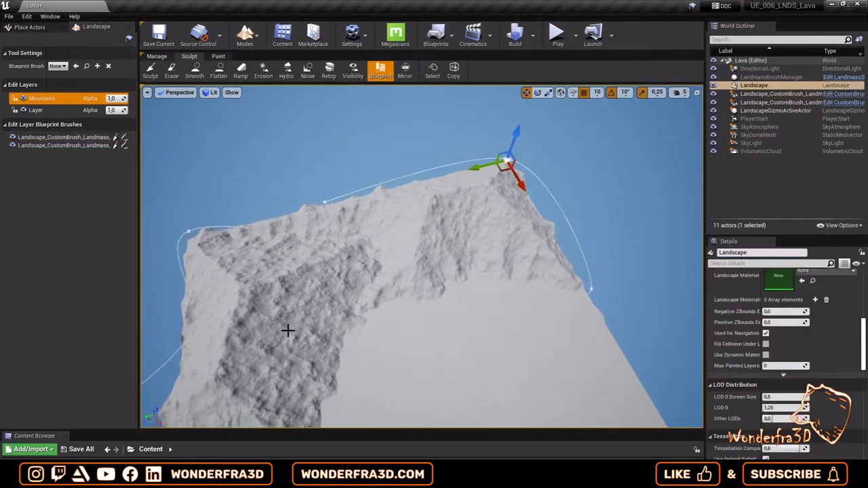
click(360, 350)
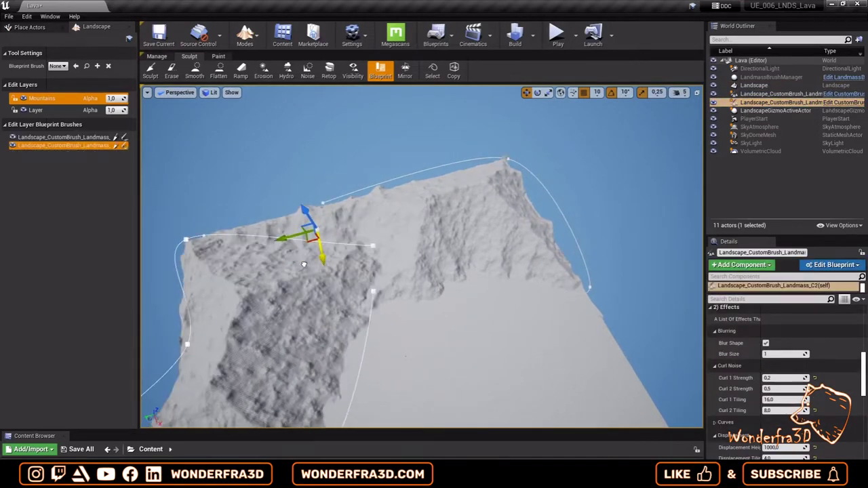
right_drag(315, 290, 353, 272)
drag(157, 219, 237, 226)
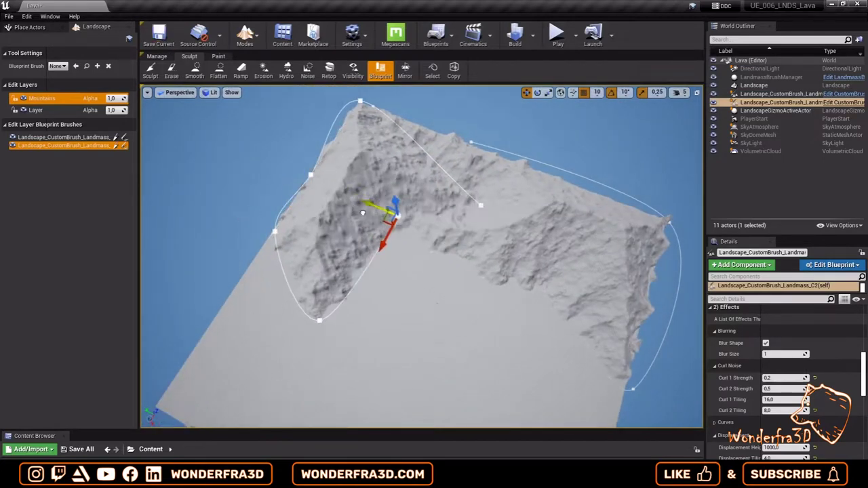
click(382, 200)
click(780, 94)
click(743, 102)
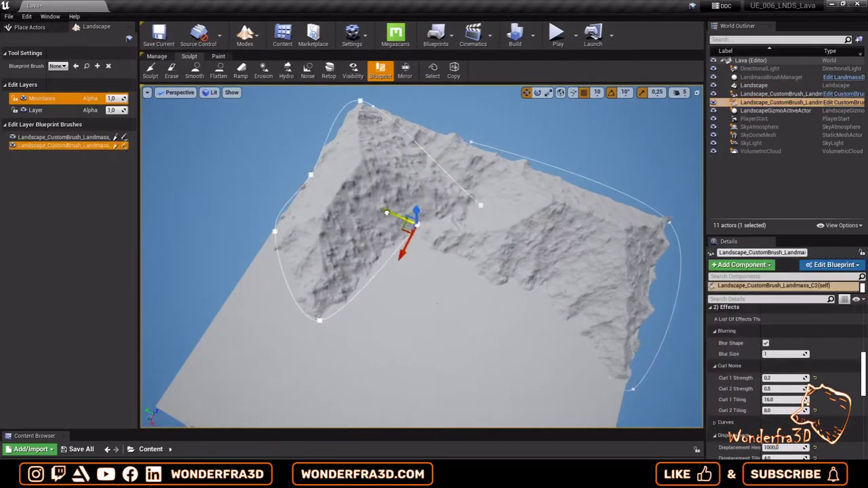
click(472, 141)
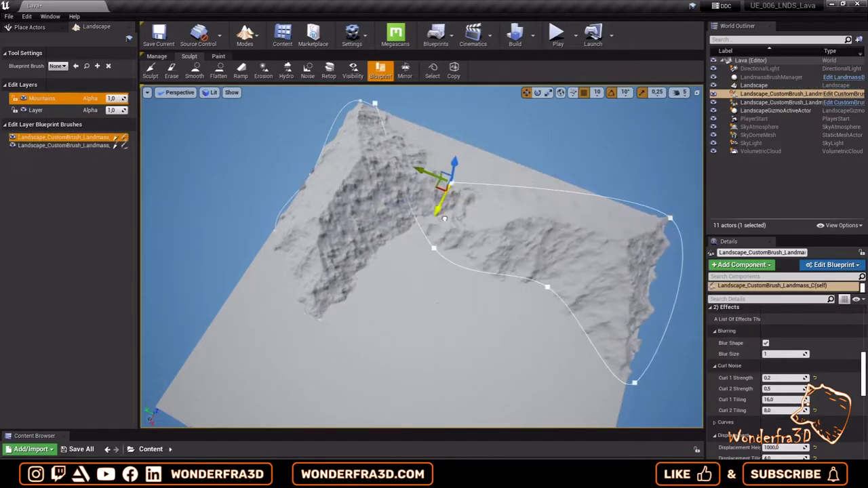
click(326, 315)
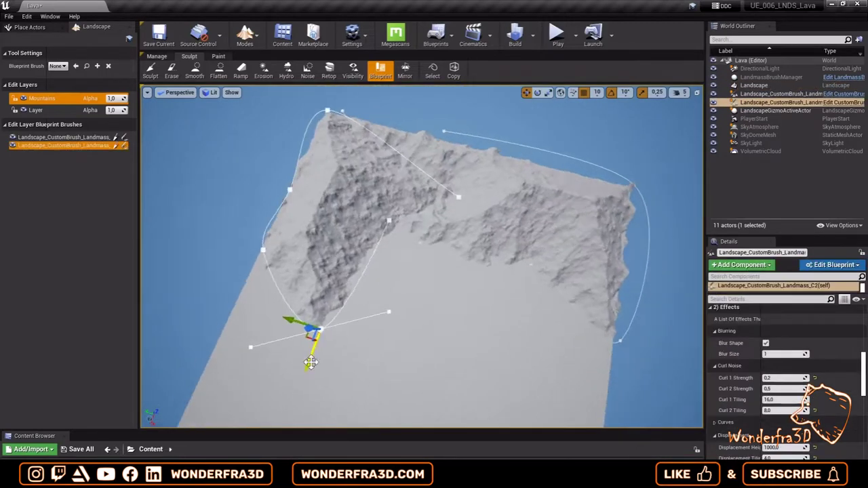
drag(310, 362, 351, 269)
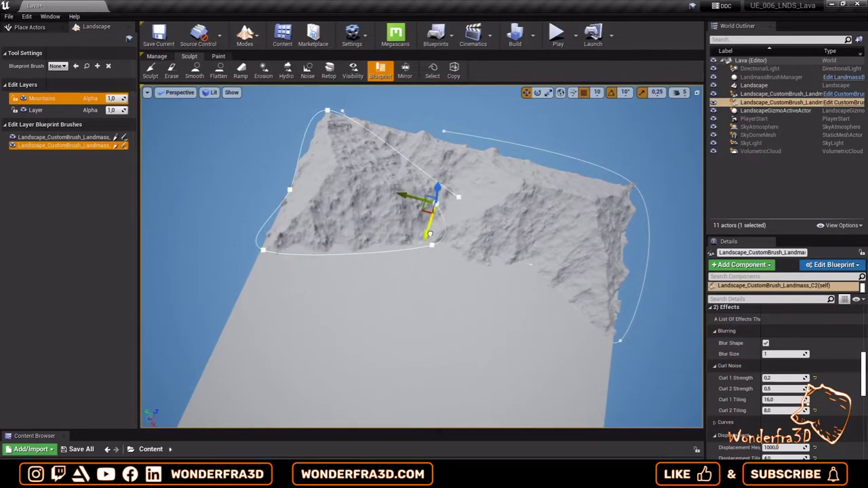
alt+drag(440, 182, 512, 236)
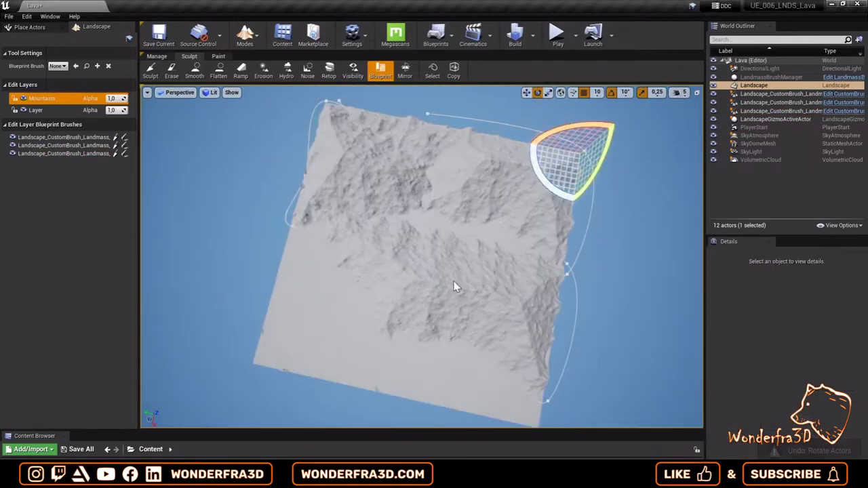
Step: Move the third brush down the landscape and reshape its bottom spline points
click(64, 154)
mouse_move(396, 257)
mouse_down()
mouse_move(537, 249)
mouse_move(501, 229)
mouse_move(367, 238)
mouse_up()
drag(427, 152, 425, 252)
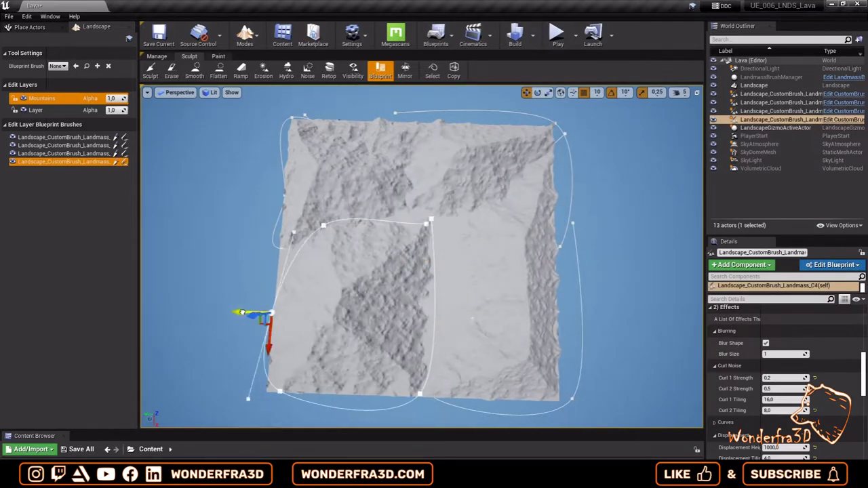
mouse_move(420, 393)
mouse_down()
mouse_move(381, 392)
mouse_move(376, 318)
mouse_up()
click(373, 220)
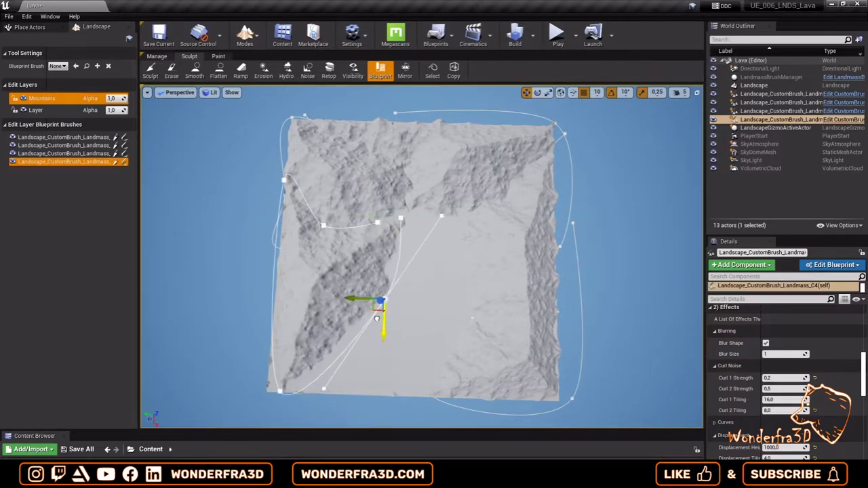
click(565, 261)
click(472, 321)
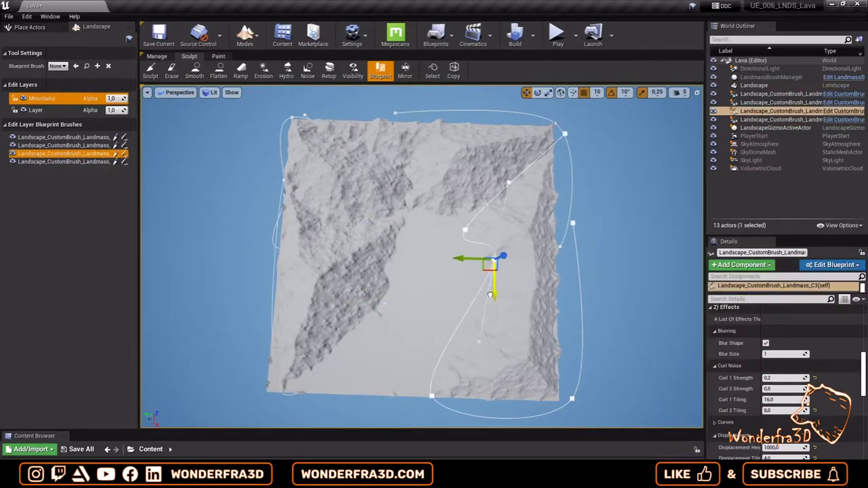
drag(419, 400, 439, 249)
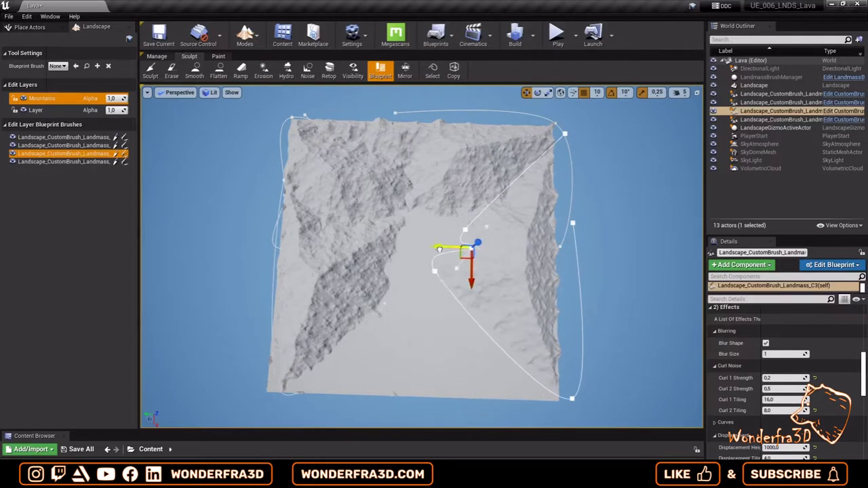
click(573, 399)
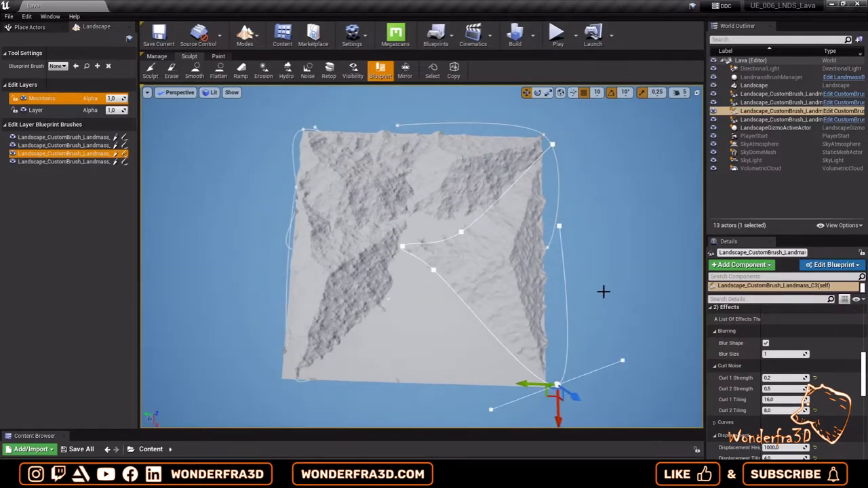
drag(560, 412, 558, 344)
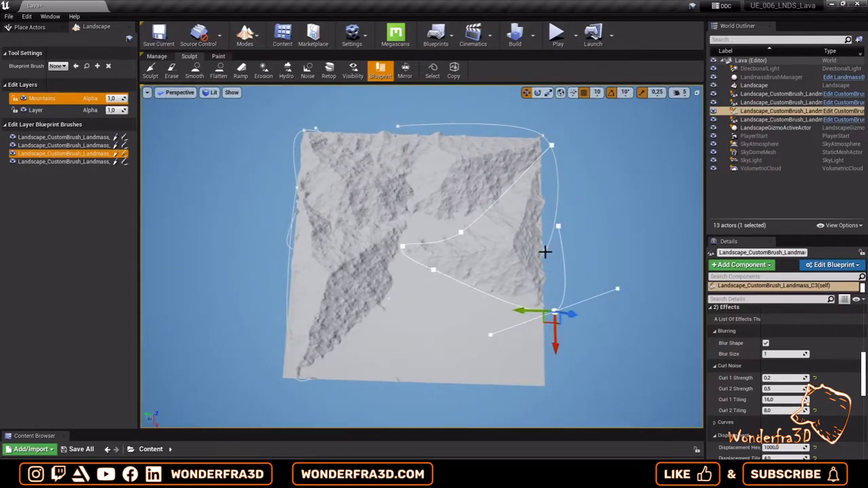
Step: Add a left-shifted brush copy and a rotated copy of the upper-left brush at lower right
alt+drag(519, 312, 413, 313)
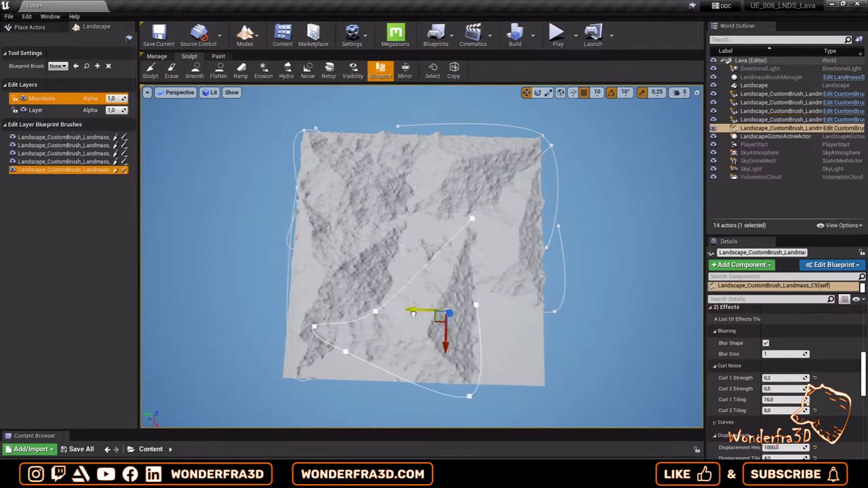
drag(469, 398, 468, 367)
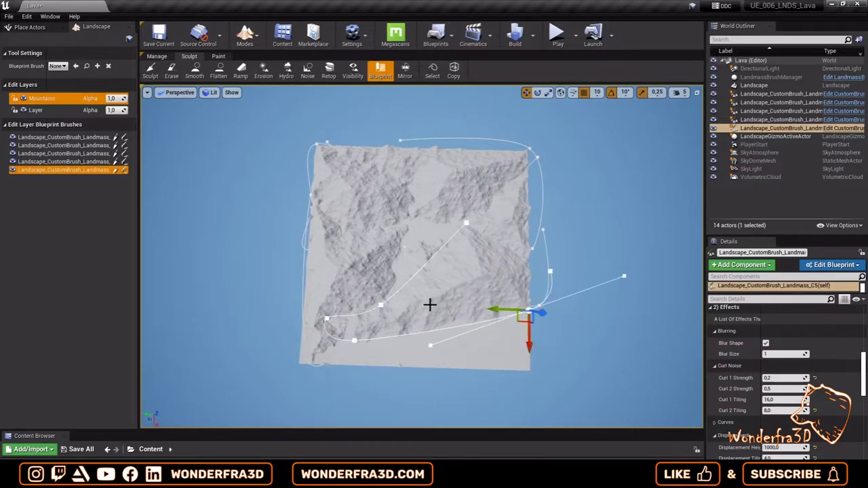
click(428, 216)
alt+drag(384, 164, 521, 318)
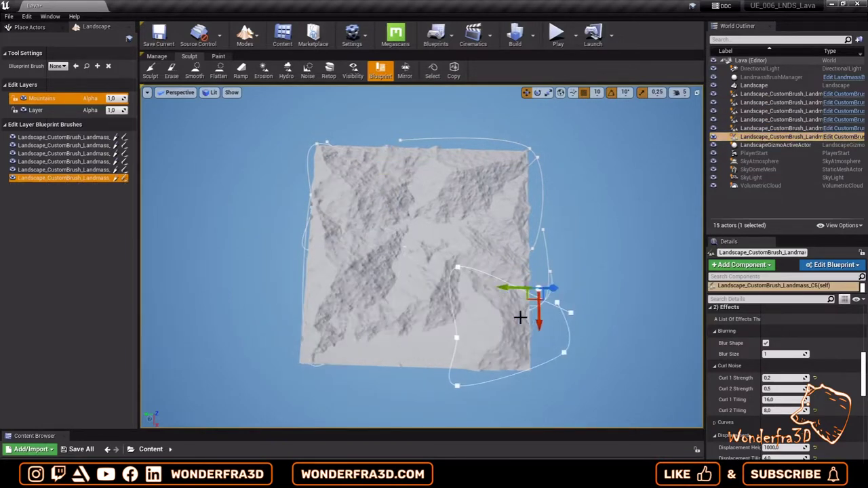
mouse_move(547, 287)
mouse_down()
mouse_move(484, 342)
mouse_move(536, 404)
mouse_up()
key(w)
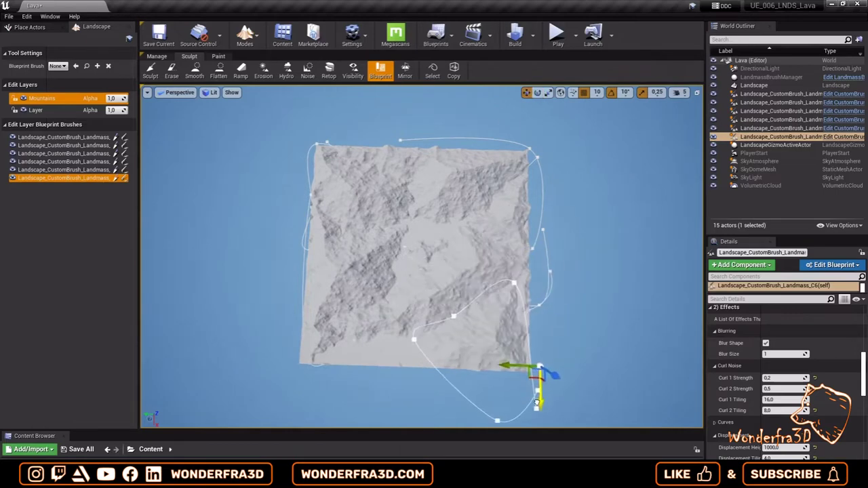
Step: Dismiss the landscape context menu and reselect the copied landmass brush
right_click(450, 271)
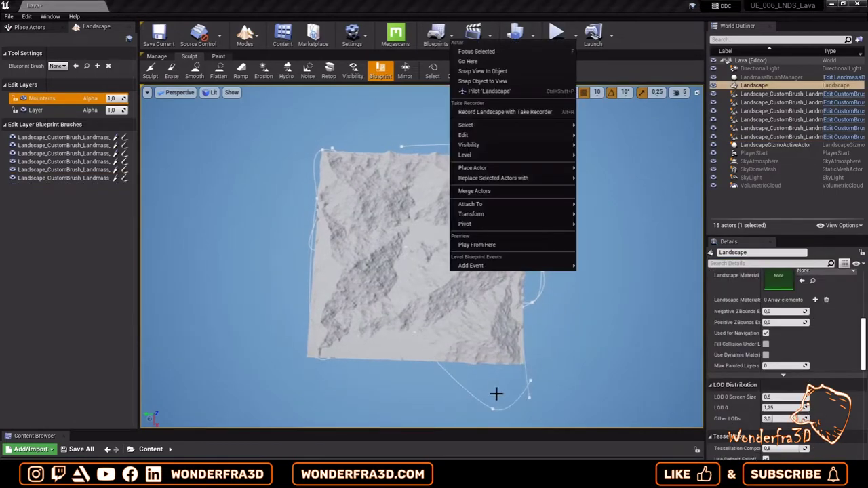
click(492, 409)
click(460, 410)
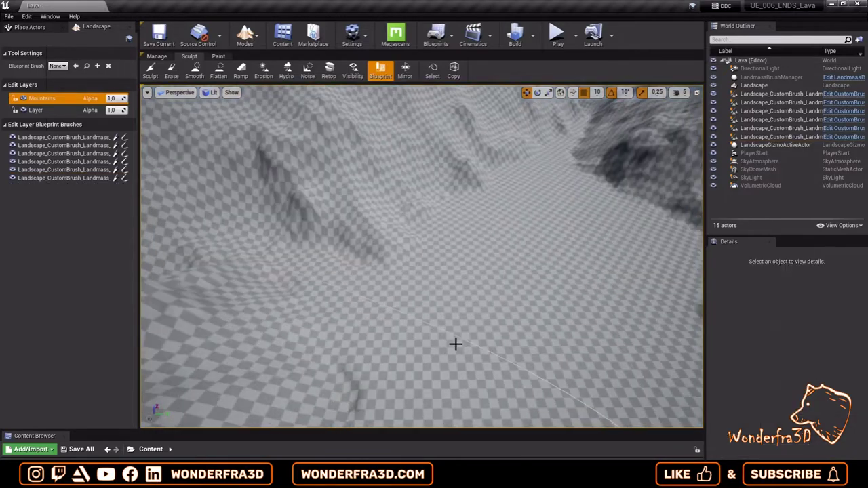
Step: Select PlayerStart in Place Actors mode, inspect its valley position, and start a play test
key(shift+1)
click(767, 155)
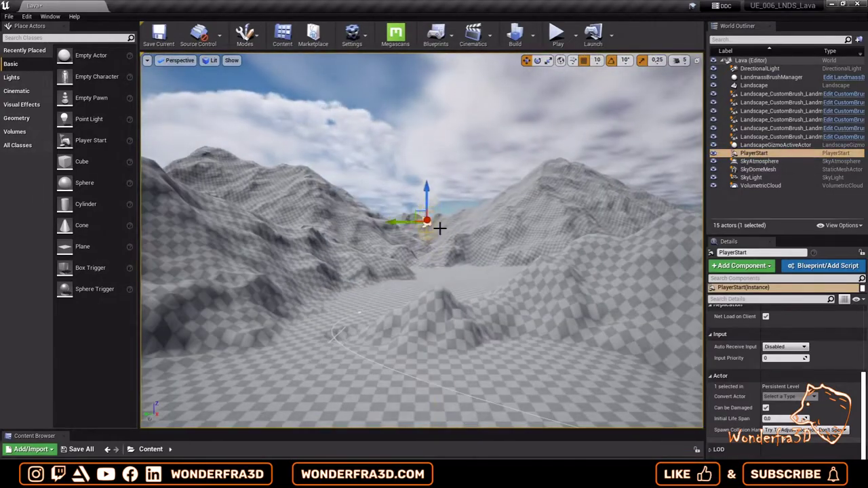
right_drag(439, 229, 513, 242)
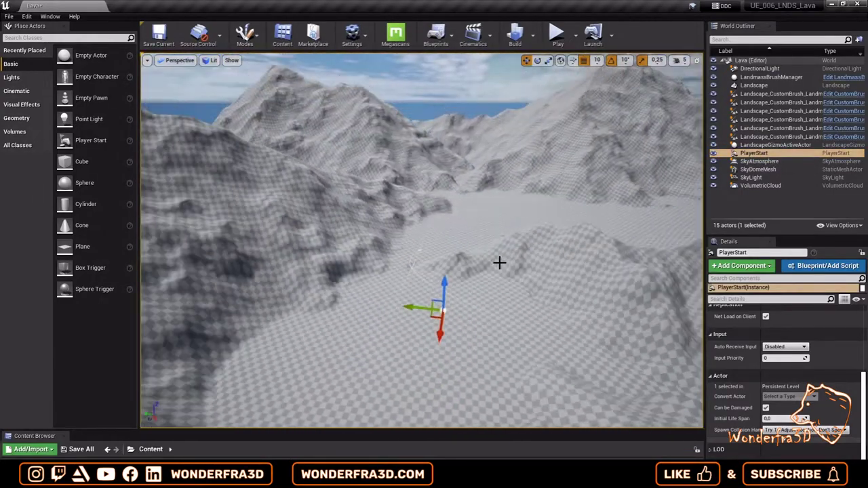
mouse_move(500, 262)
right_down()
mouse_move(513, 267)
mouse_move(606, 179)
right_up()
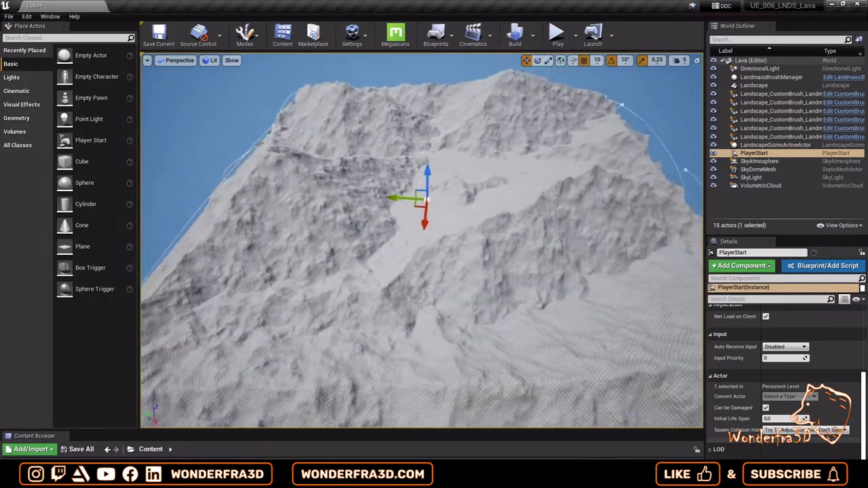
click(606, 179)
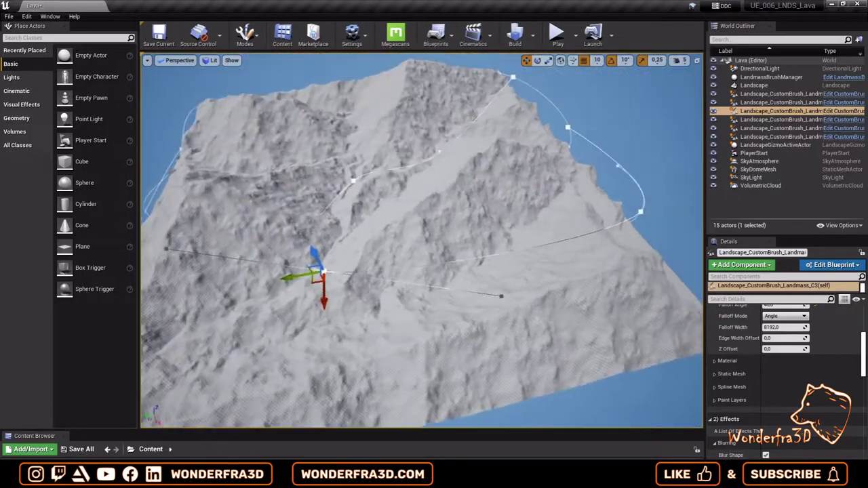
click(754, 153)
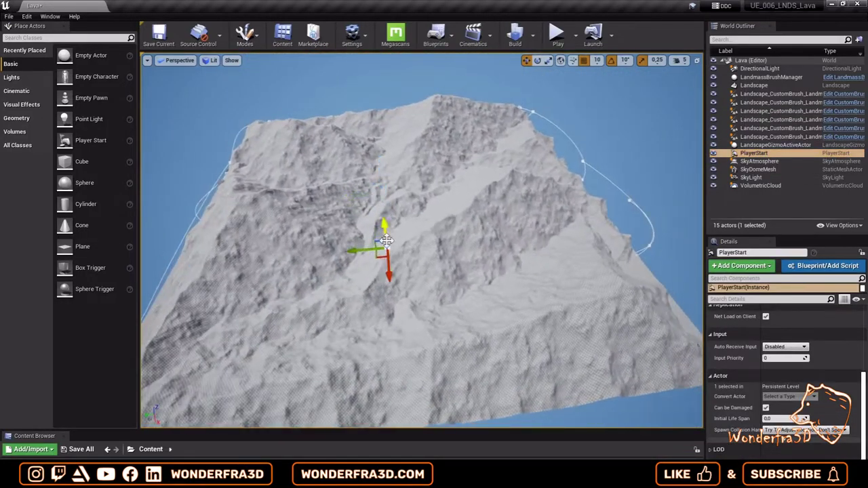
click(561, 35)
key(w)
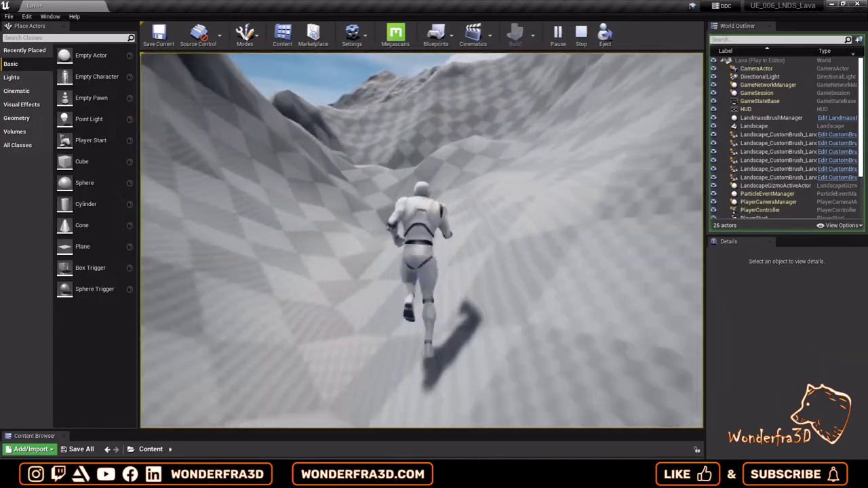
key(Escape)
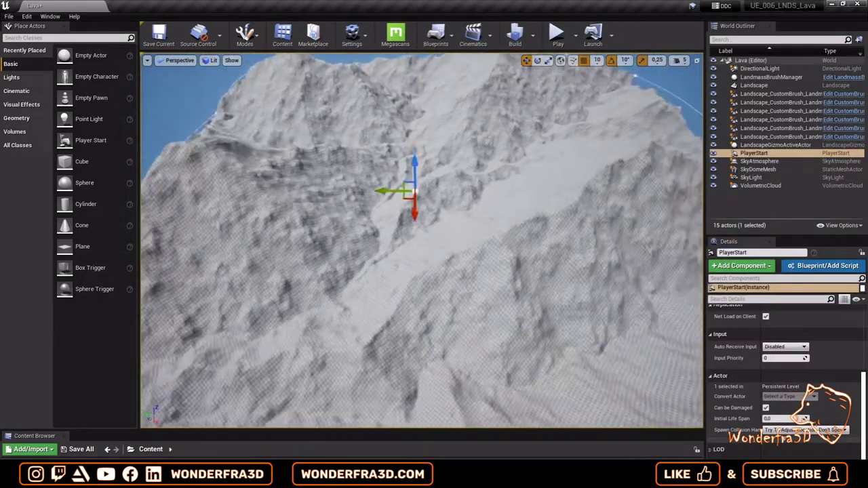
Step: Focus on the copied C6 brush, move its spline points, and add a new point
alt+drag(610, 245, 637, 242)
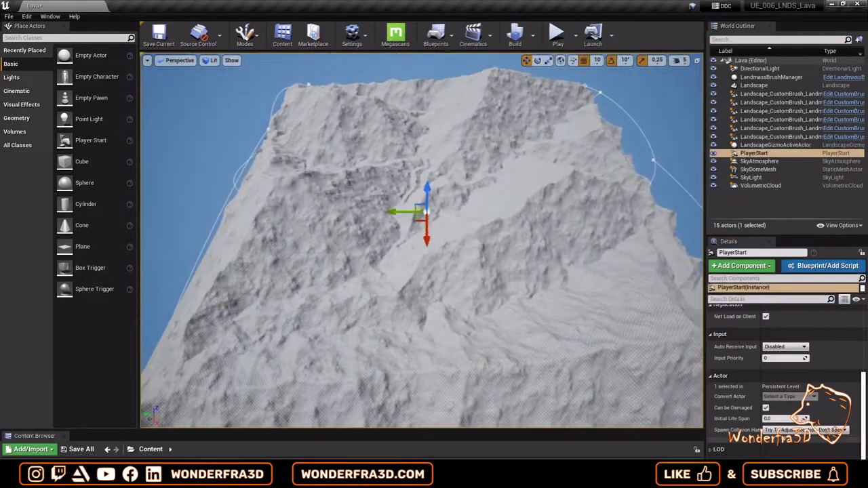
double_click(781, 136)
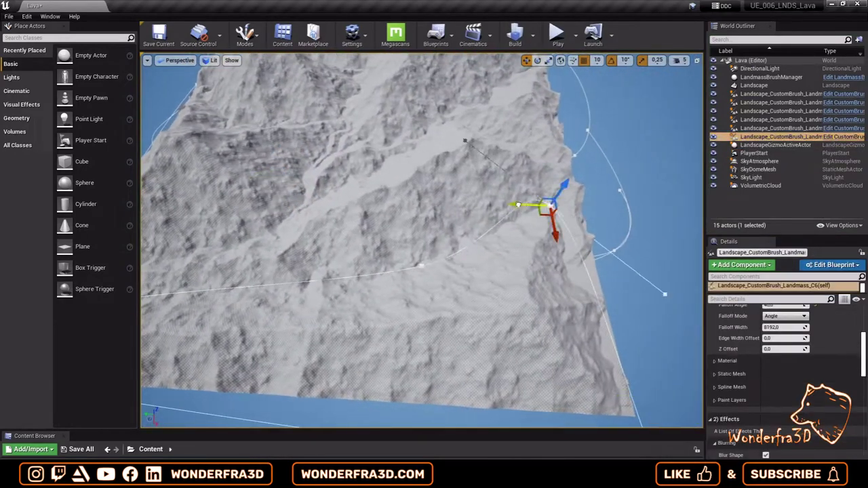
mouse_move(457, 296)
mouse_down()
mouse_move(448, 308)
mouse_move(522, 181)
mouse_up()
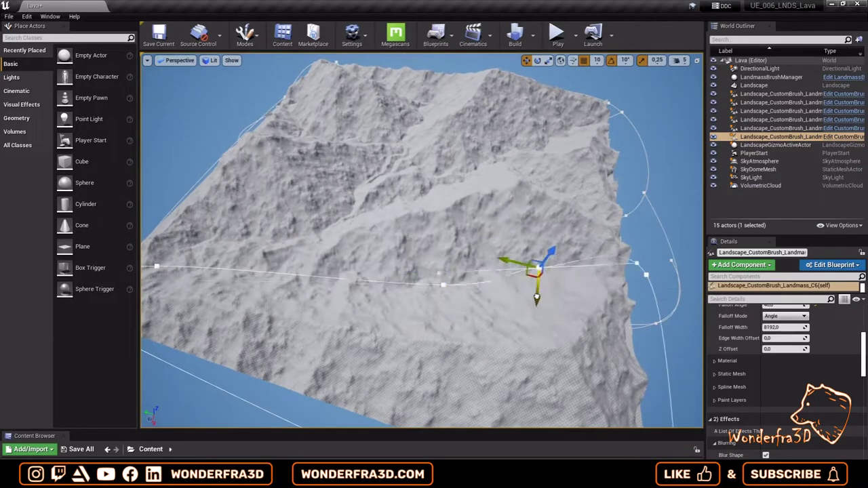
drag(444, 285, 477, 302)
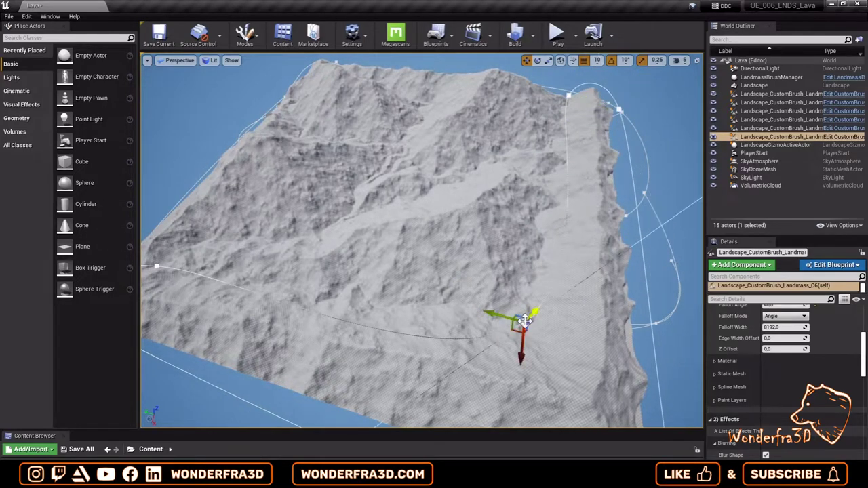
alt+drag(524, 321, 513, 237)
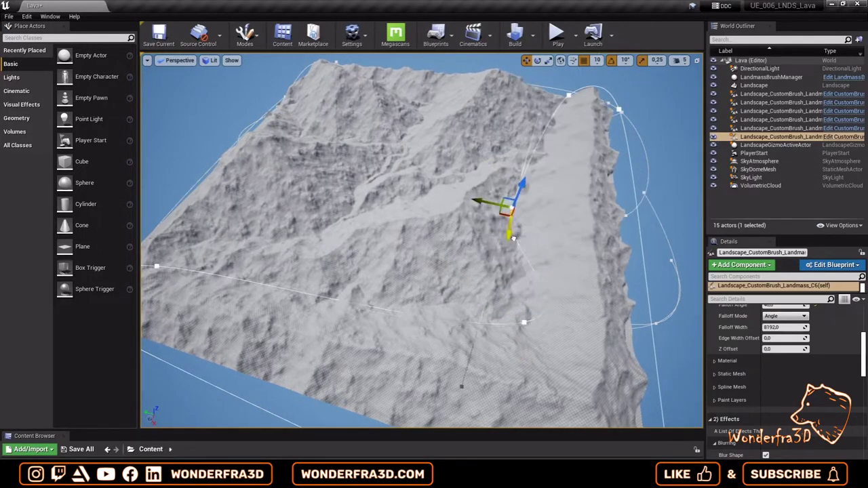
right_drag(567, 308, 582, 285)
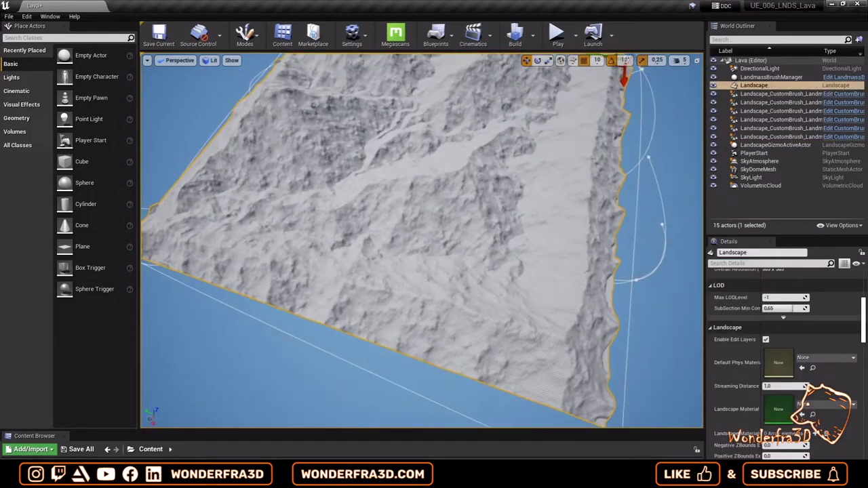
click(766, 128)
click(767, 137)
Step: Move more C6 spline points to reroute the valley, then bring up the water body actors
right_drag(552, 224, 538, 332)
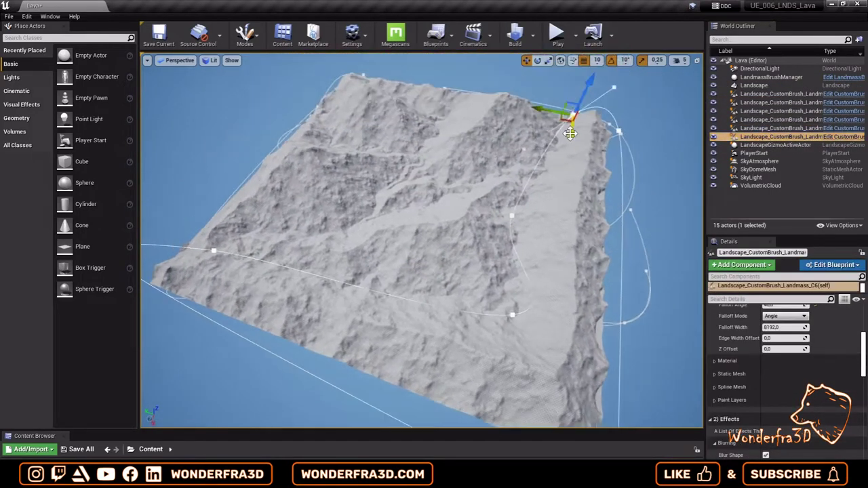
drag(514, 216, 500, 278)
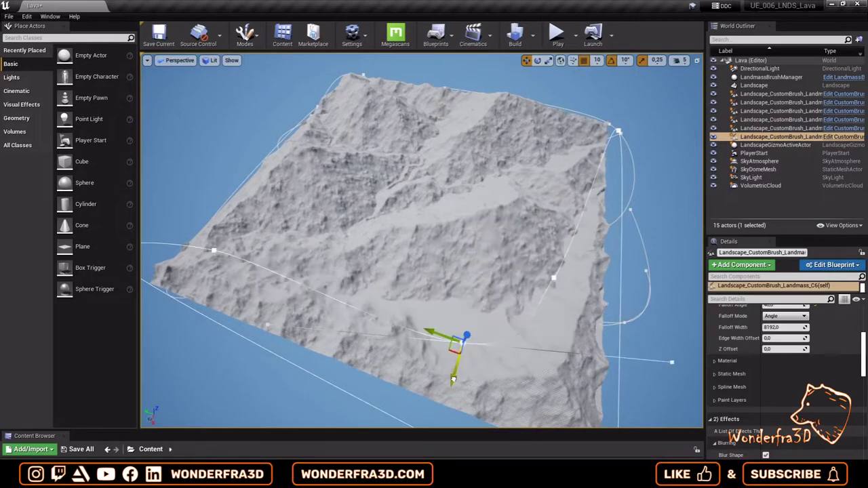
drag(616, 135, 602, 231)
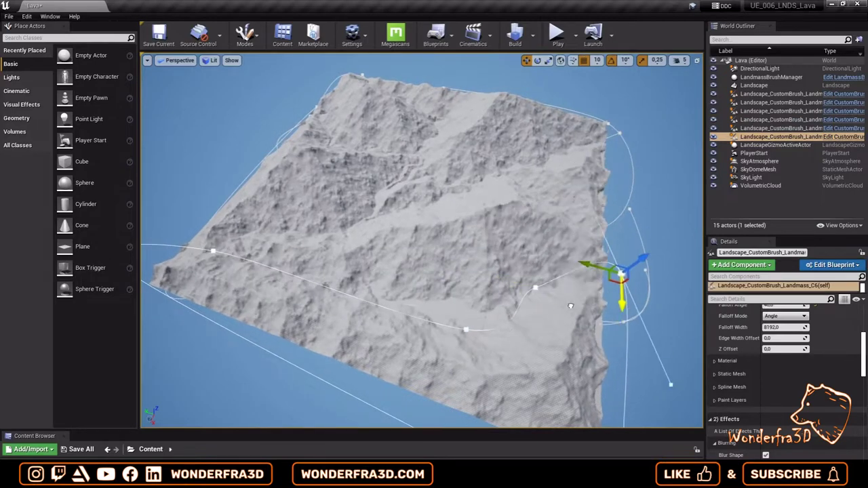
mouse_move(570, 306)
right_down()
mouse_move(584, 378)
mouse_move(569, 340)
right_up()
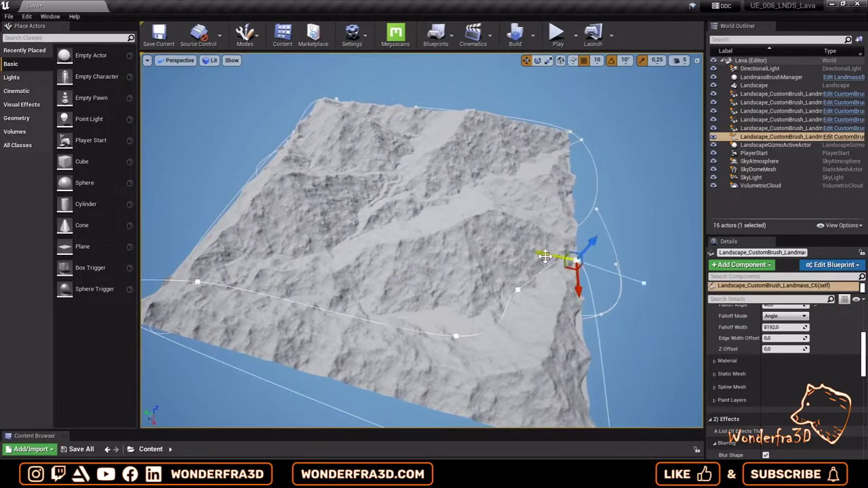
drag(519, 294, 485, 349)
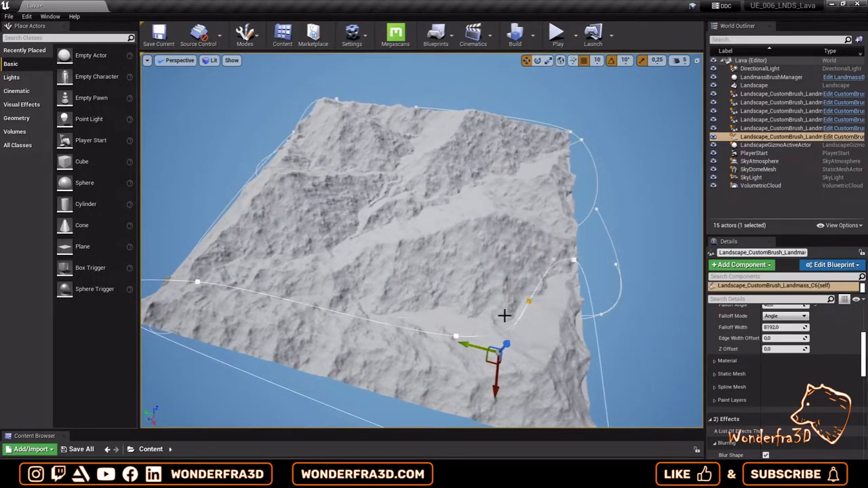
click(271, 112)
click(8, 17)
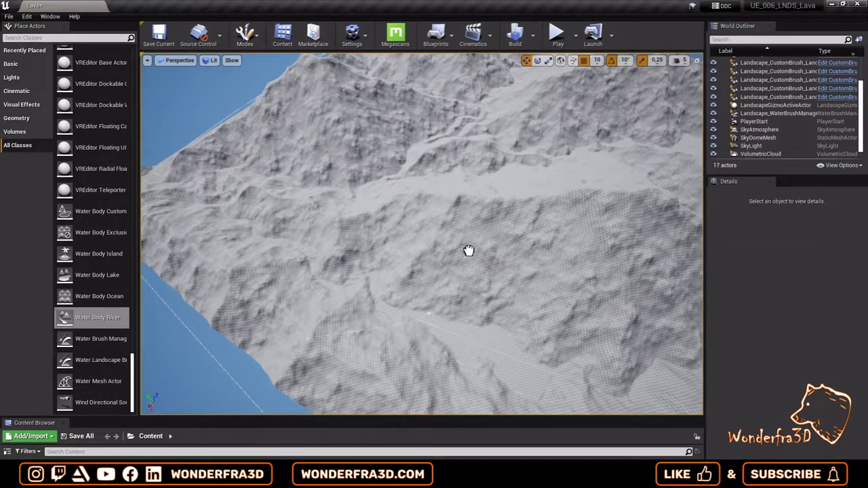
Step: Place a river water body across the landscape, stretch its end point right, and set its width to 500
mouse_move(97, 318)
mouse_down()
mouse_move(469, 251)
mouse_move(497, 316)
mouse_up()
click(527, 60)
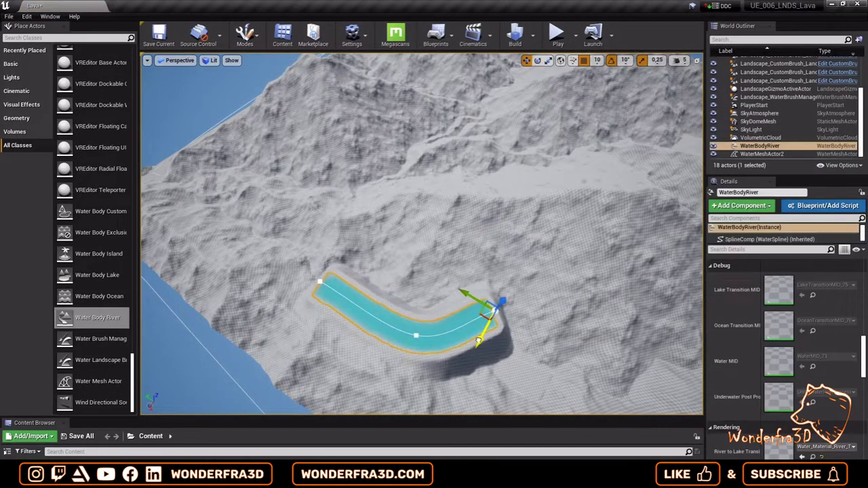
scroll(816, 337, up, 10)
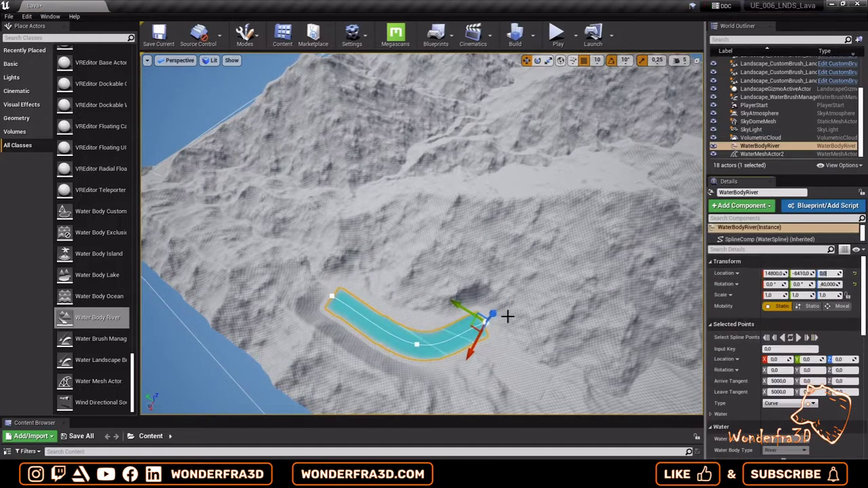
mouse_move(462, 309)
mouse_down()
mouse_move(541, 345)
mouse_move(538, 368)
mouse_up()
click(711, 414)
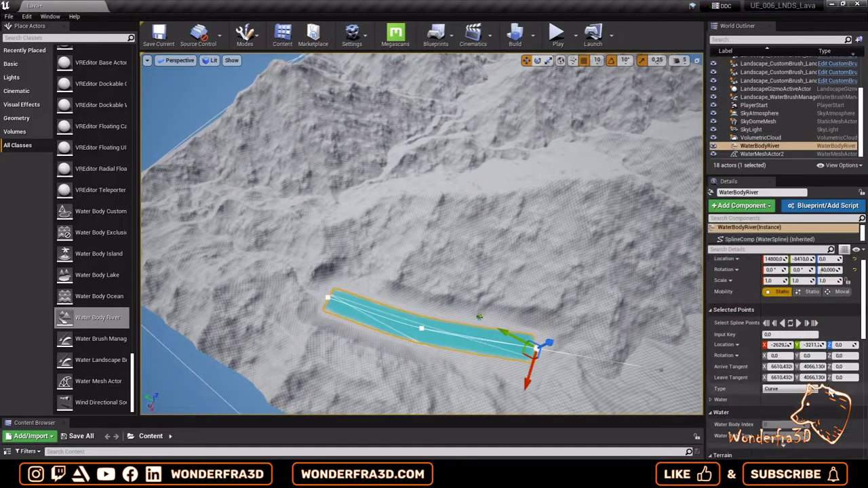
scroll(787, 377, down, 2)
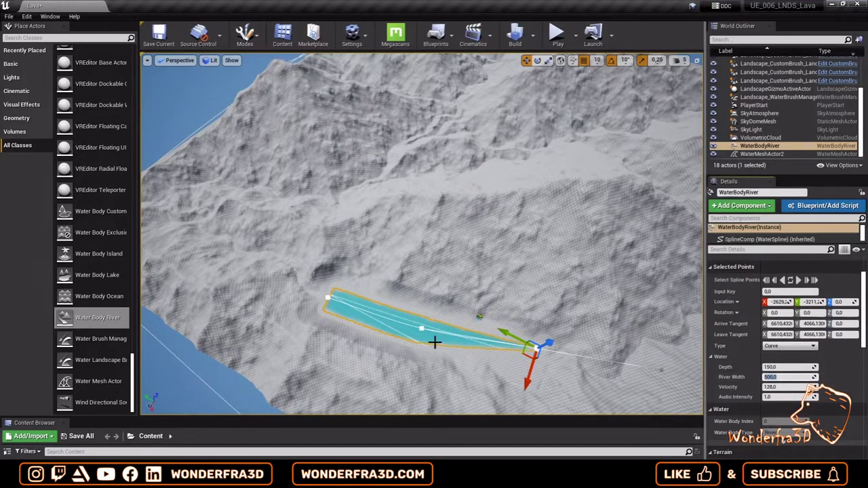
text(500)
key(Return)
key(f)
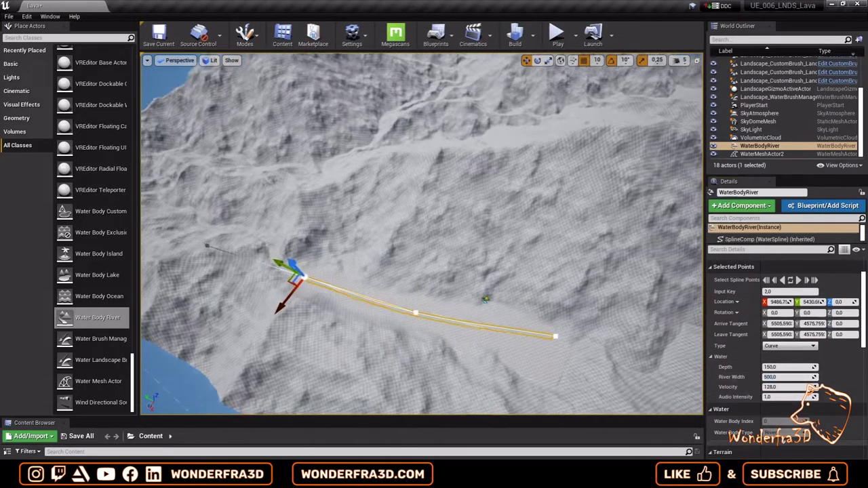
Step: Select another river spline point and expand the river's Water Heightmap Settings
click(414, 280)
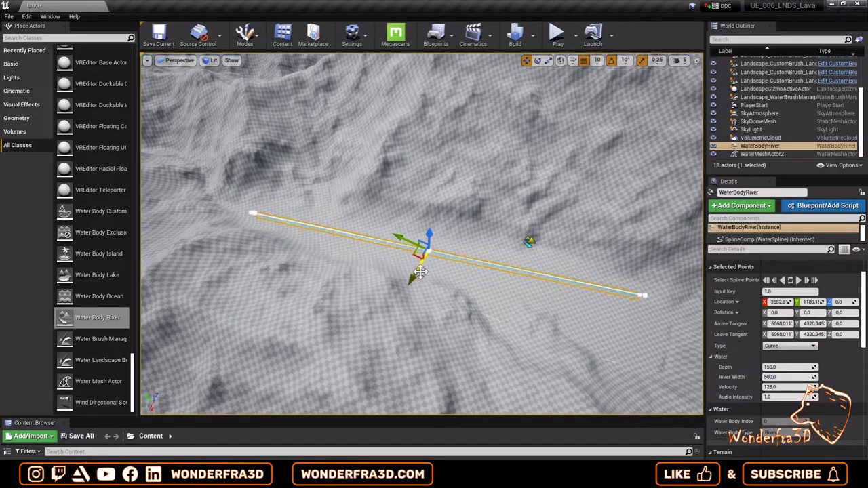
key(f)
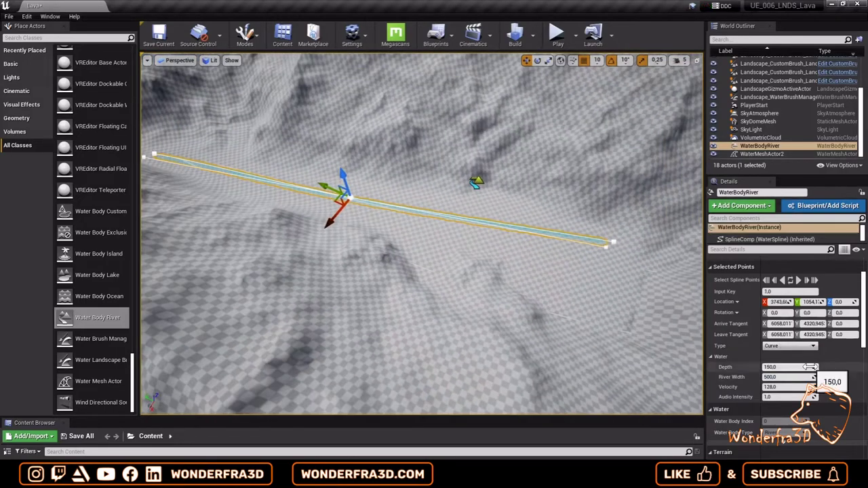
scroll(821, 372, down, 2)
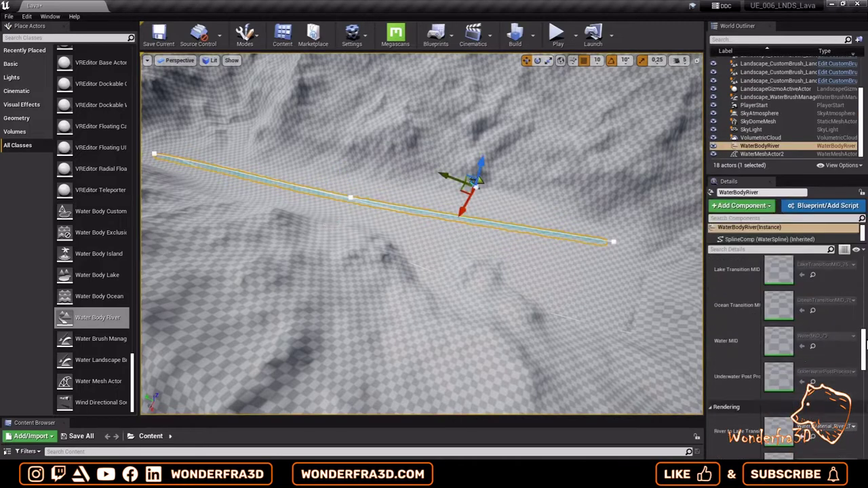
mouse_move(865, 343)
mouse_down()
mouse_move(864, 359)
mouse_move(863, 305)
mouse_up()
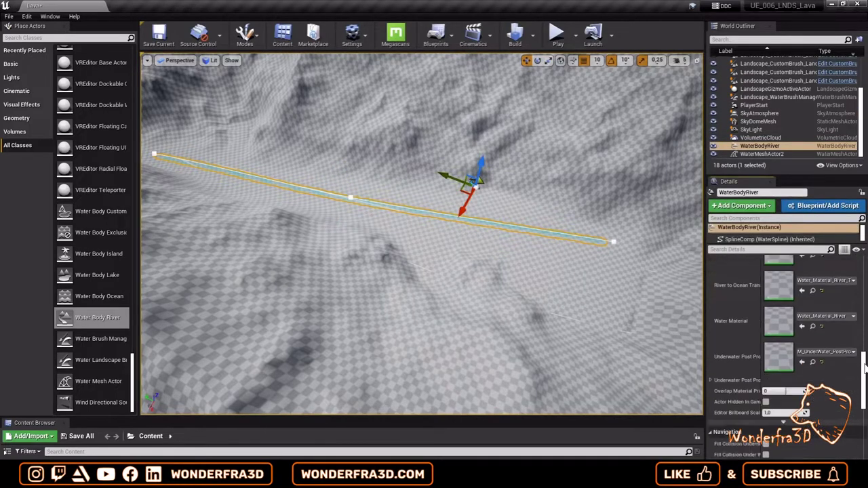
scroll(847, 399, down, 1)
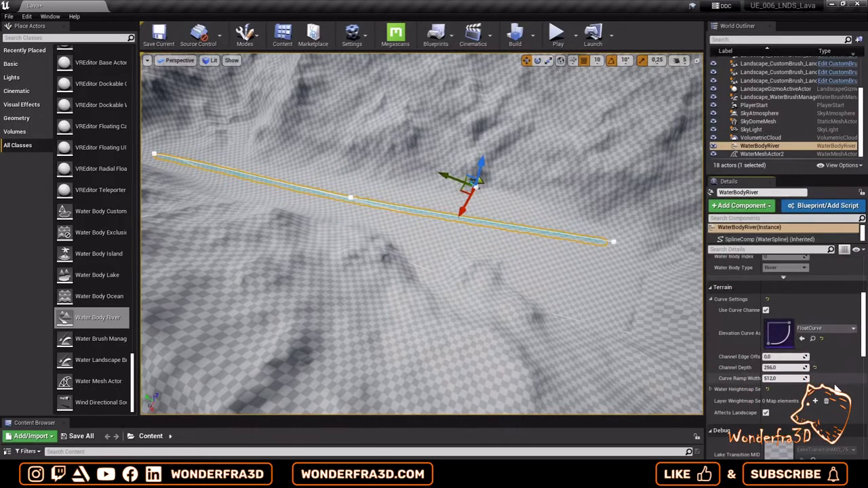
scroll(841, 393, down, 1)
scroll(838, 388, down, 2)
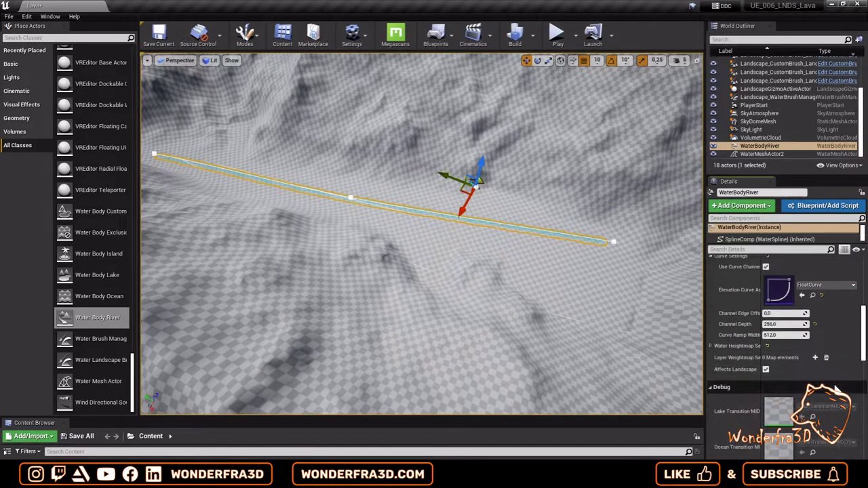
click(740, 316)
scroll(840, 400, down, 1)
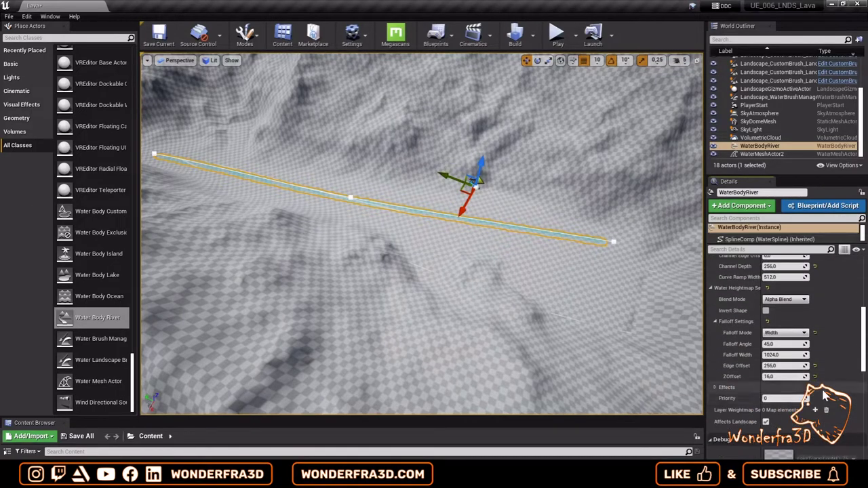
Step: Set the river's falloff width to 10 and edge offset to 1
drag(786, 366, 760, 365)
text(500)
key(Return)
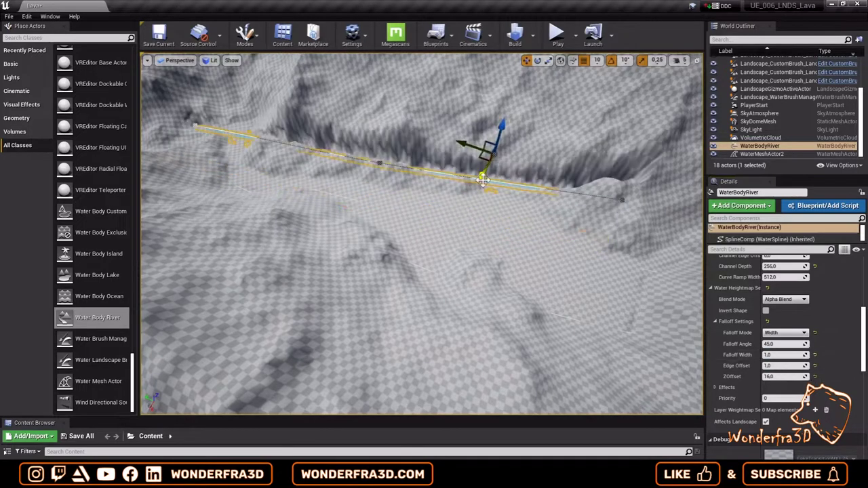
click(786, 365)
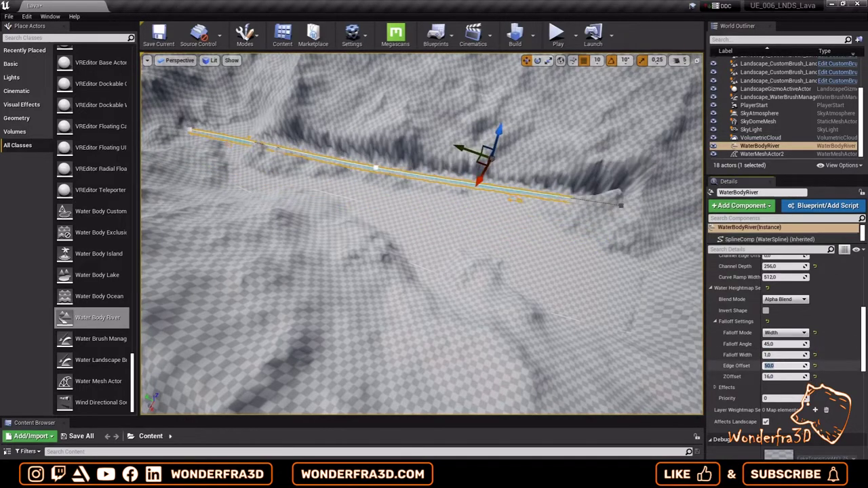
text(1)
key(Return)
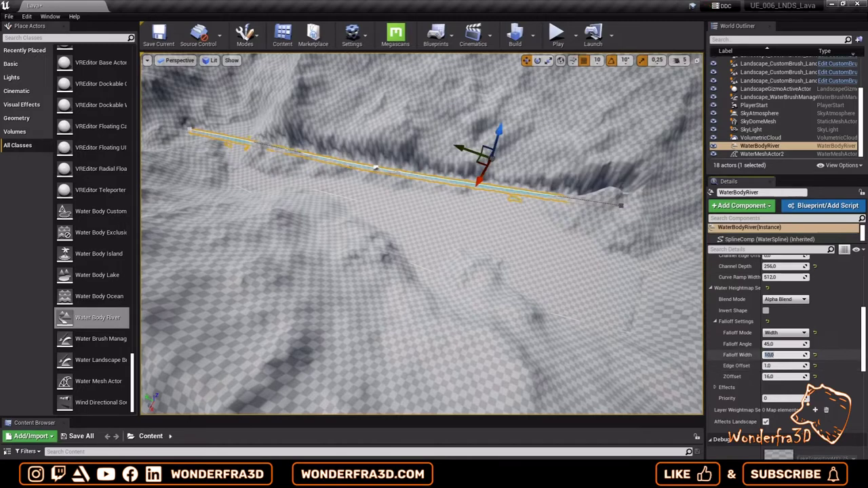
key(Return)
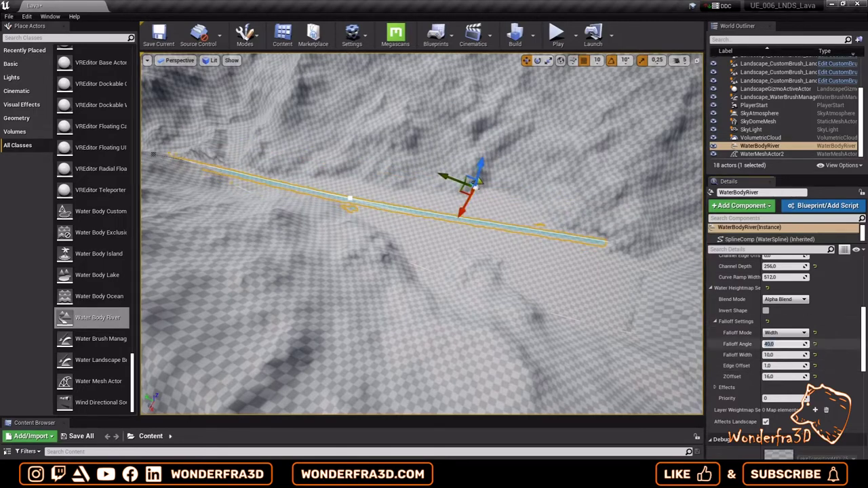
Step: Keep Width as the falloff mode, set Z offset 16, and focus on the PlayerStart
click(787, 346)
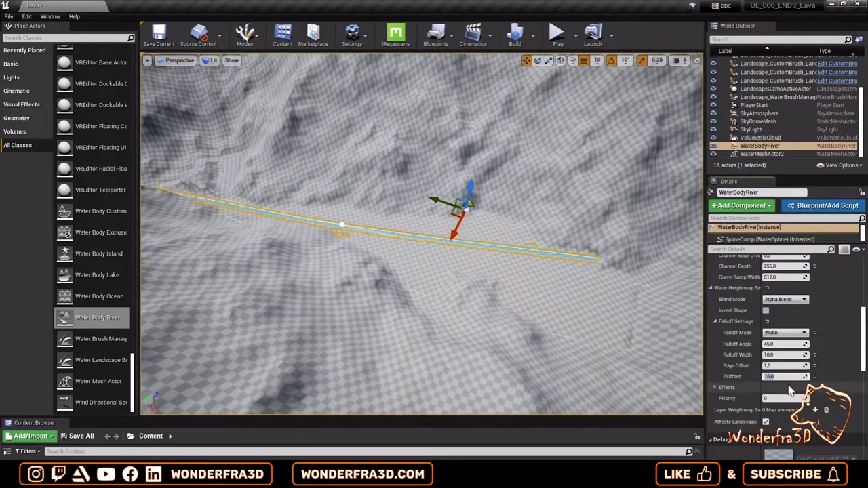
text(6)
key(Return)
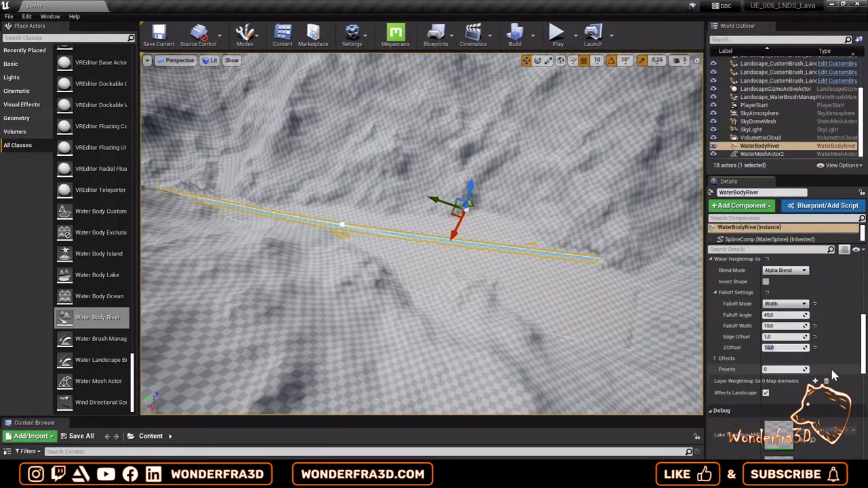
scroll(830, 366, down, 1)
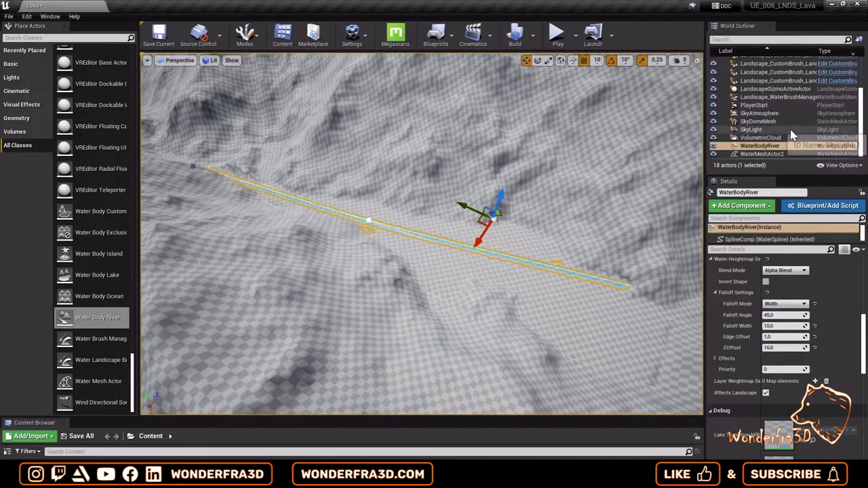
scroll(792, 133, up, 1)
double_click(791, 134)
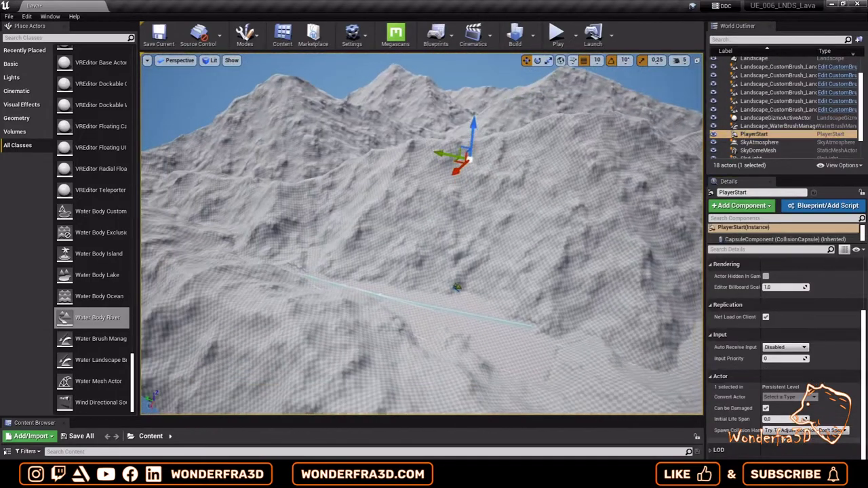
Step: Zoom in on the PlayerStart, then play-test by running the mannequin along the river and stop
scroll(526, 91, up, 1)
scroll(526, 90, up, 1)
scroll(526, 90, up, 2)
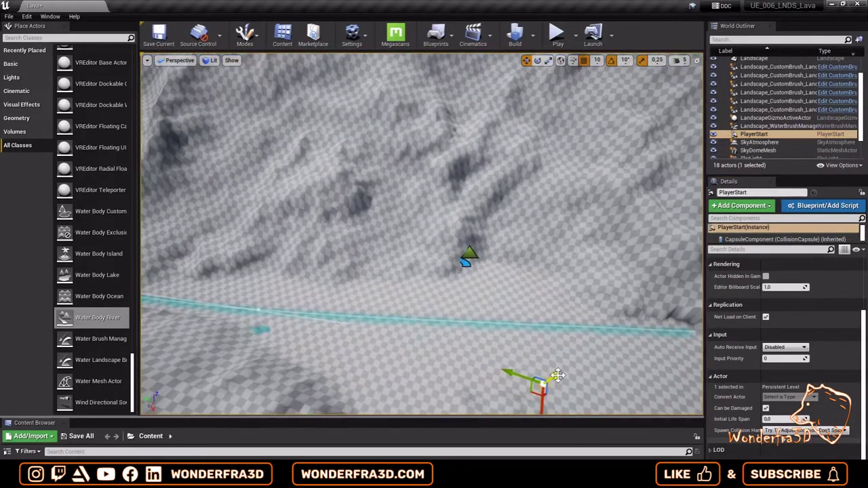
scroll(526, 91, up, 1)
key(alt+p)
key(w)
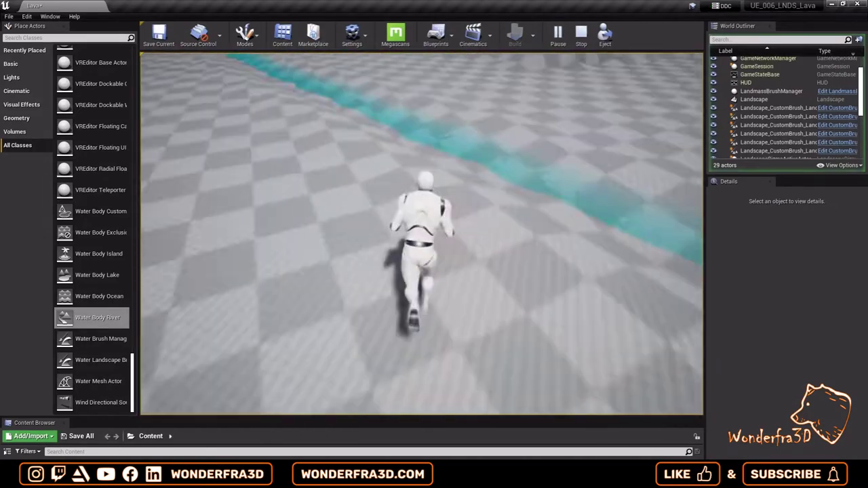
key(Escape)
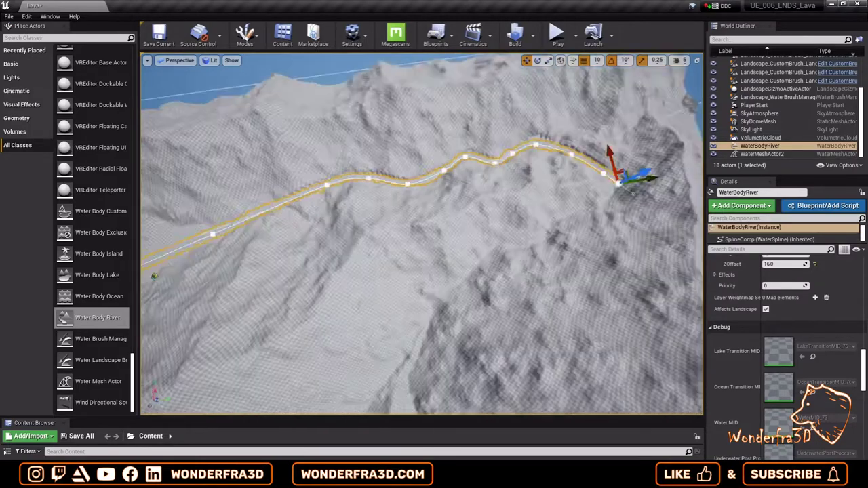
Step: Duplicate WaterBodyRiver to create WaterBodyRiver2
right_drag(398, 241, 399, 241)
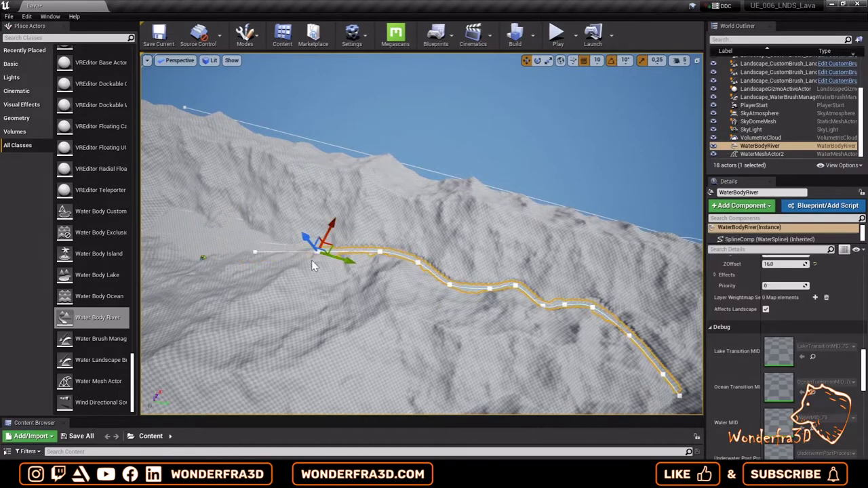
click(760, 146)
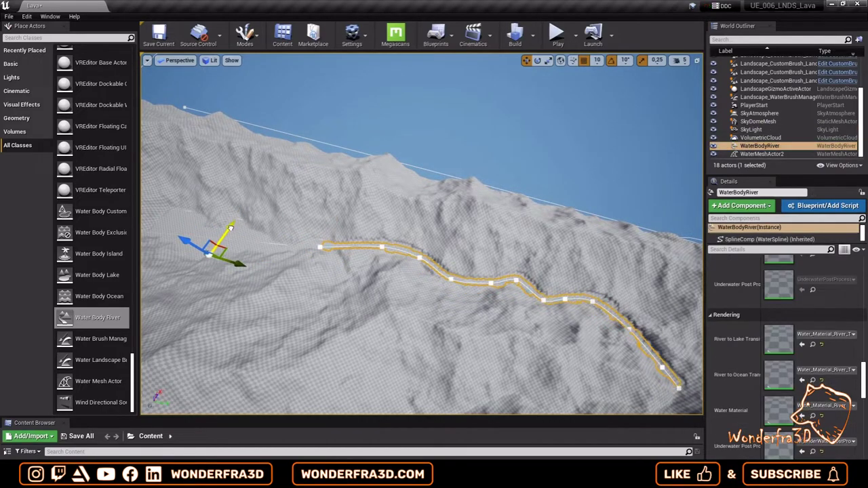
key(ctrl+w)
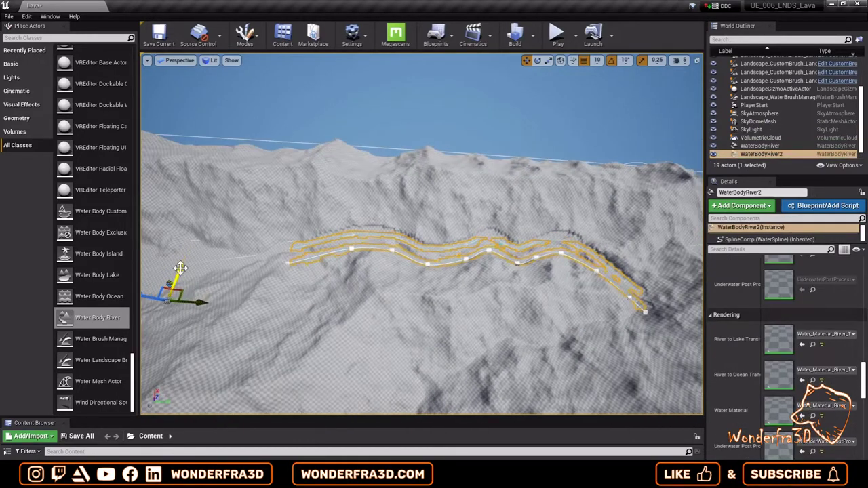
Step: Play-test the level twice, the second time from the focused PlayerStart
key(alt+p)
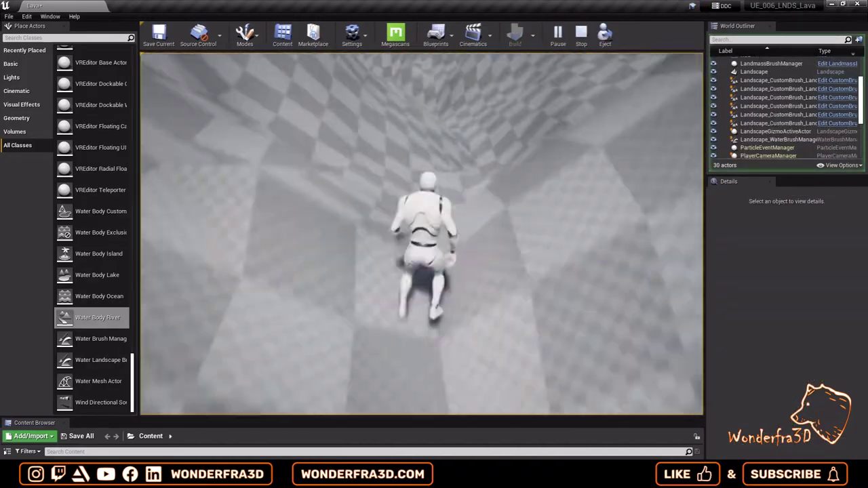
key(Escape)
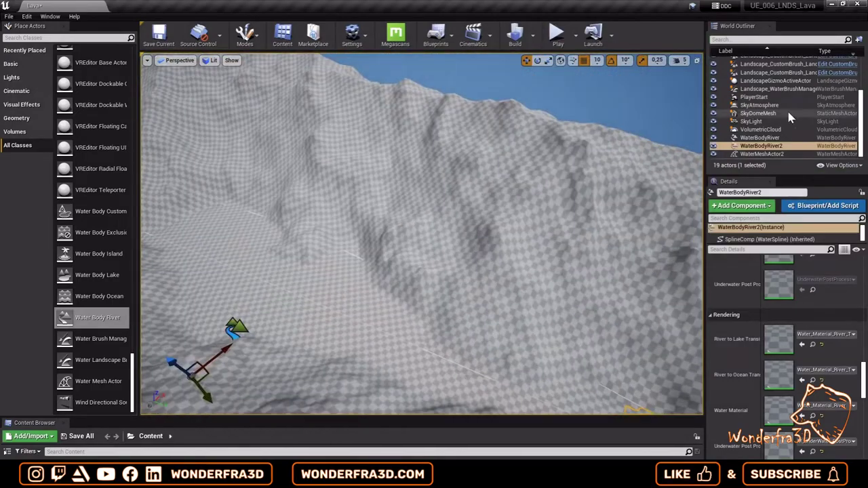
click(754, 97)
key(f)
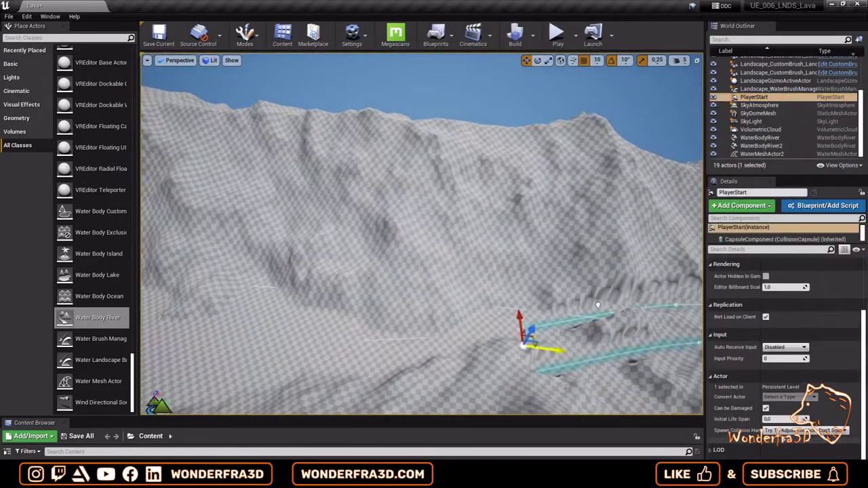
click(556, 34)
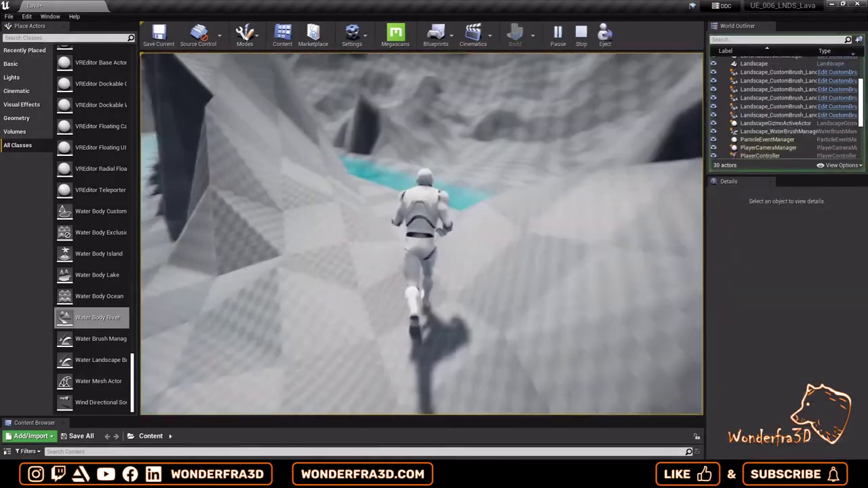
key(Escape)
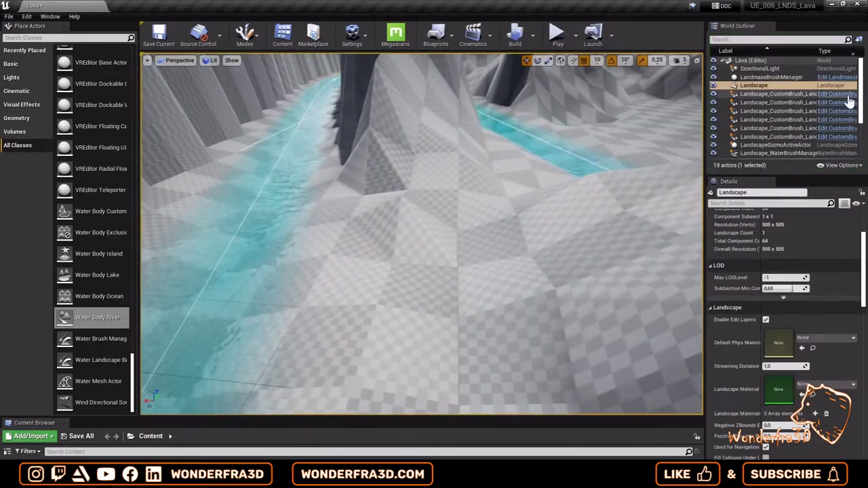
Step: Set WaterBodyRiver2's edge offset to 500
scroll(333, 183, down, 5)
scroll(812, 412, down, 10)
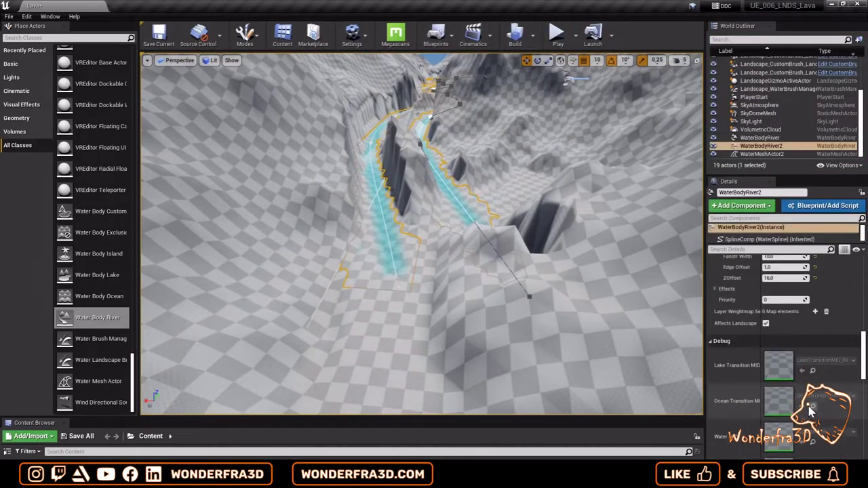
scroll(811, 394, up, 5)
scroll(807, 352, up, 4)
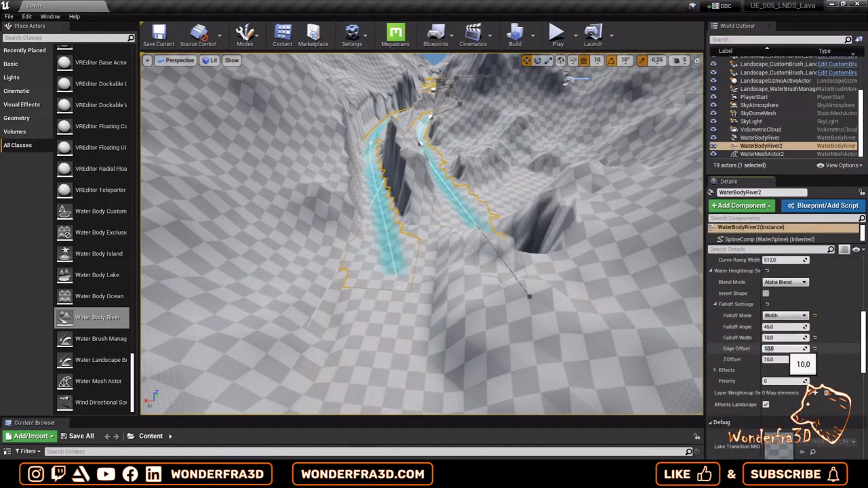
text(500)
key(Return)
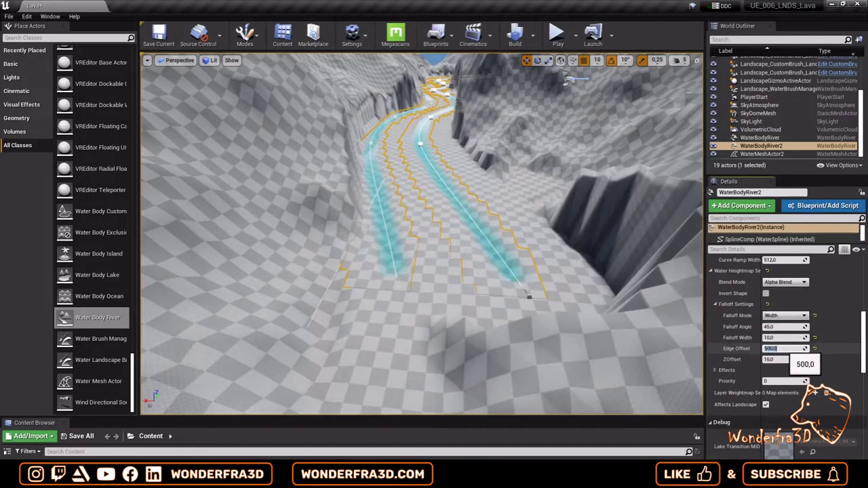
click(384, 215)
click(459, 201)
Step: Set WaterBodyRiver's edge offset to 500 as well
scroll(780, 360, down, 5)
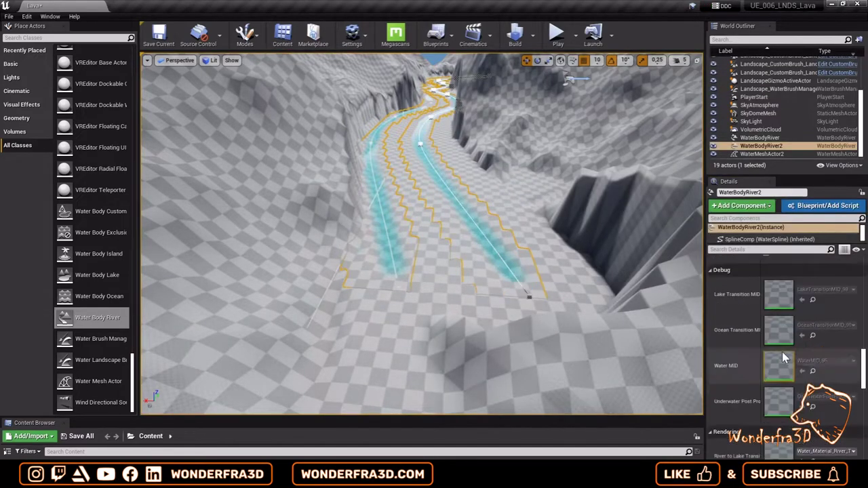
scroll(780, 360, up, 5)
click(760, 138)
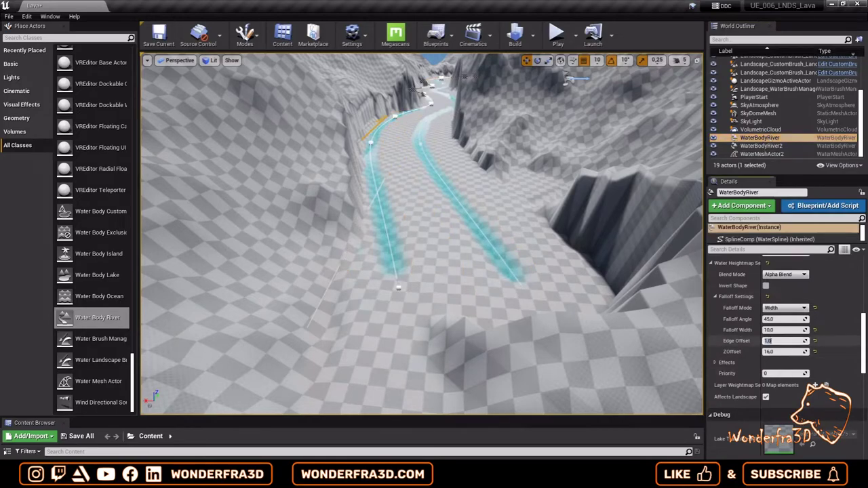
text(500)
key(Return)
Step: Frame the second river, fly the camera through the recarved canyon, and start a play test
click(376, 167)
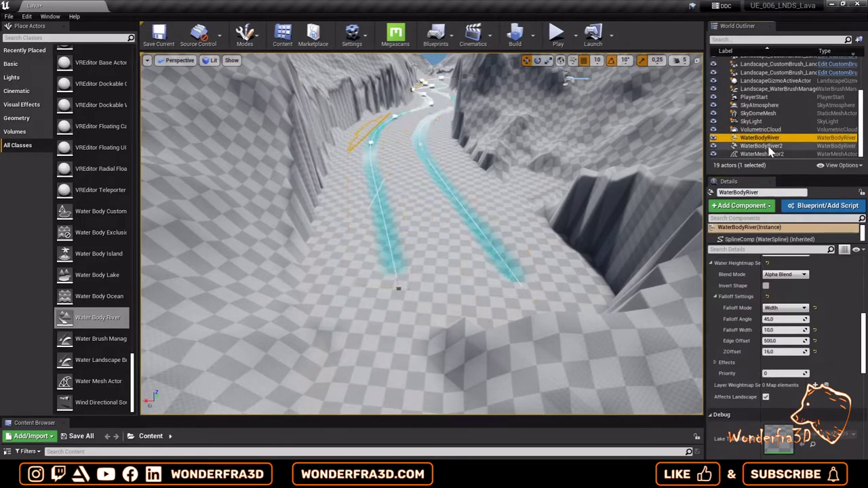
double_click(761, 146)
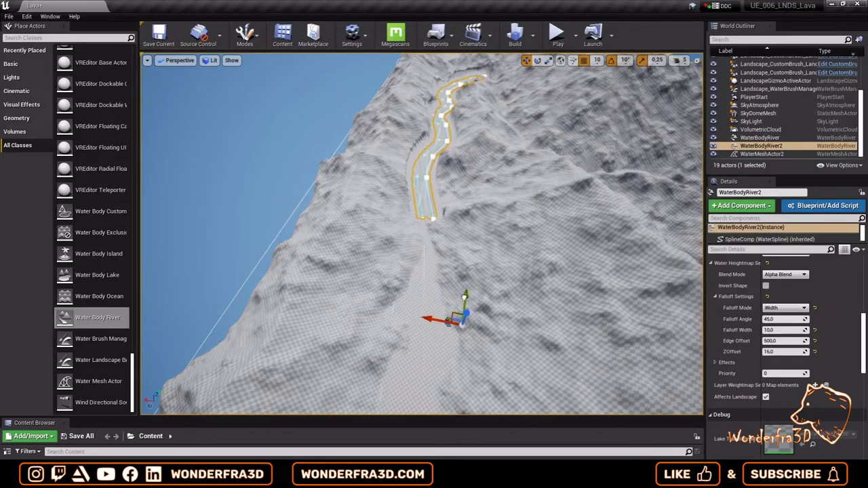
right_drag(467, 253, 467, 224)
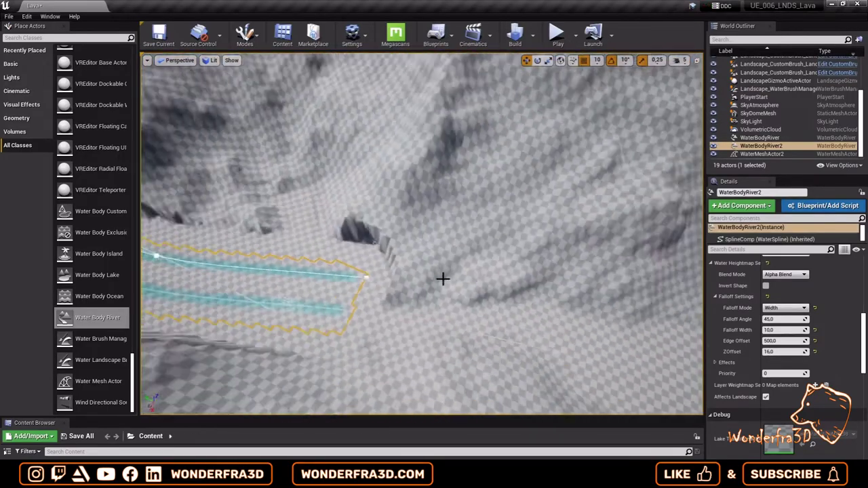
click(469, 300)
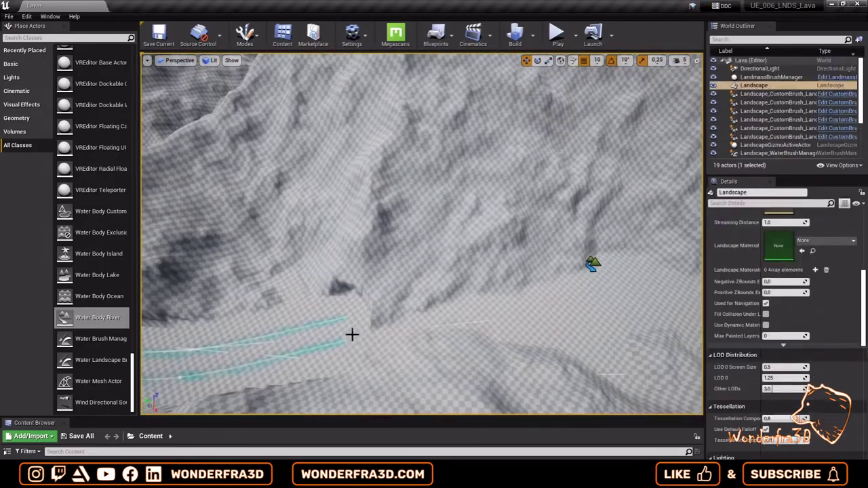
click(352, 316)
click(345, 315)
right_drag(358, 310, 319, 349)
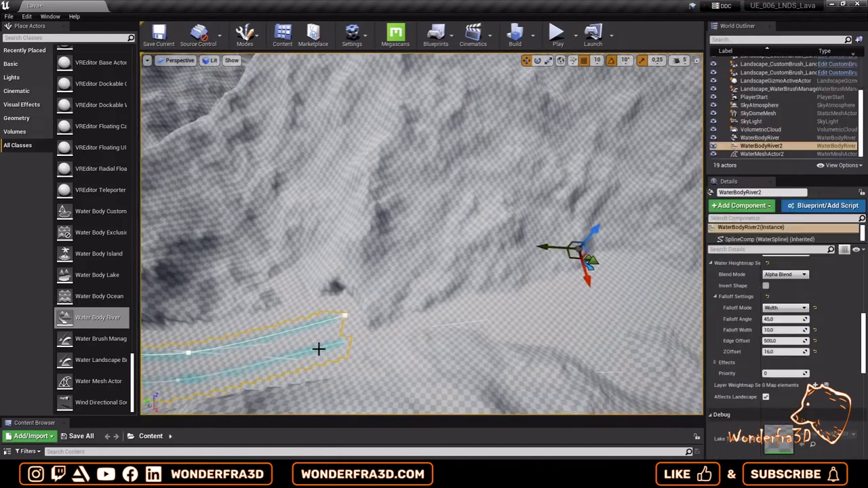
click(320, 349)
click(326, 325)
click(475, 262)
click(417, 207)
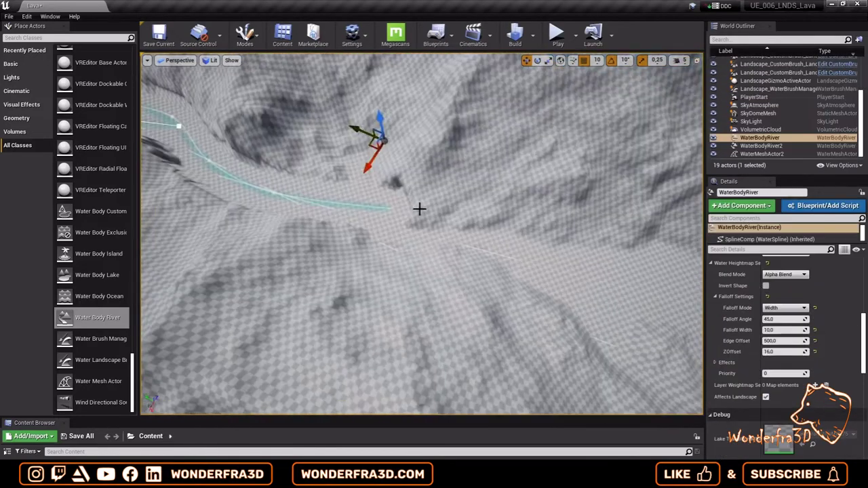
mouse_move(417, 208)
right_down()
mouse_move(591, 220)
mouse_move(527, 224)
right_up()
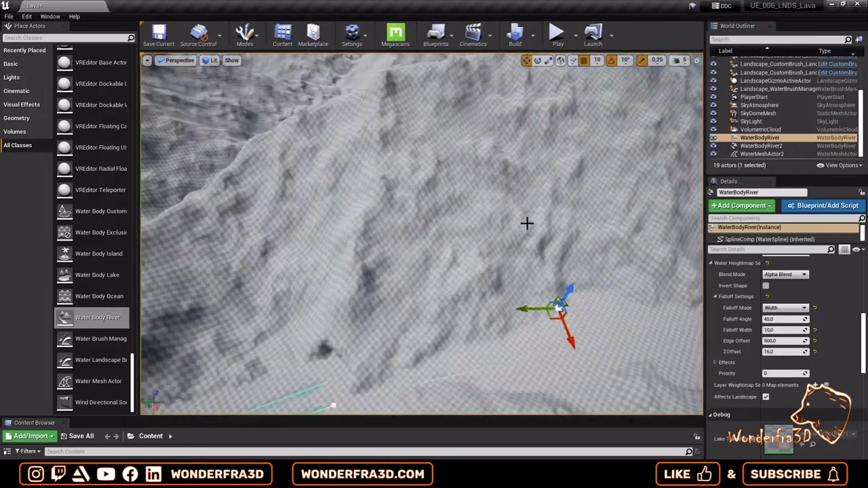
key(alt+p)
Step: End the play test, then set edge offset 300 on the second river and 10 on the first
key(w)
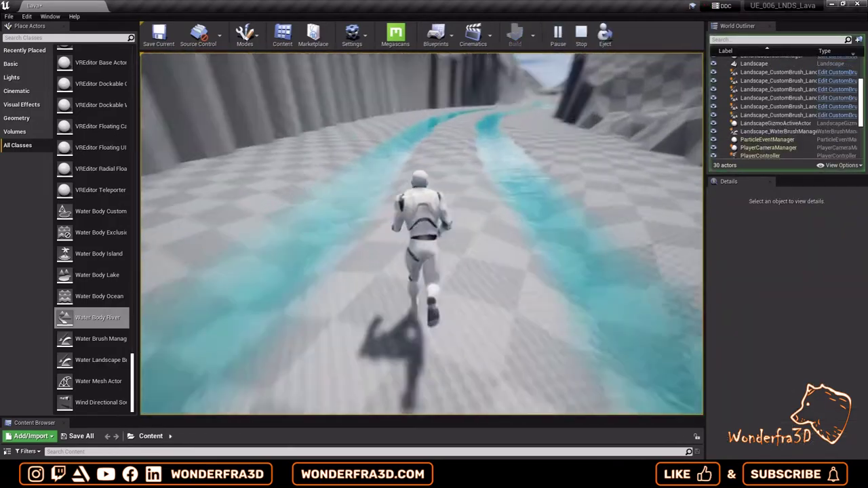
key(Escape)
click(297, 217)
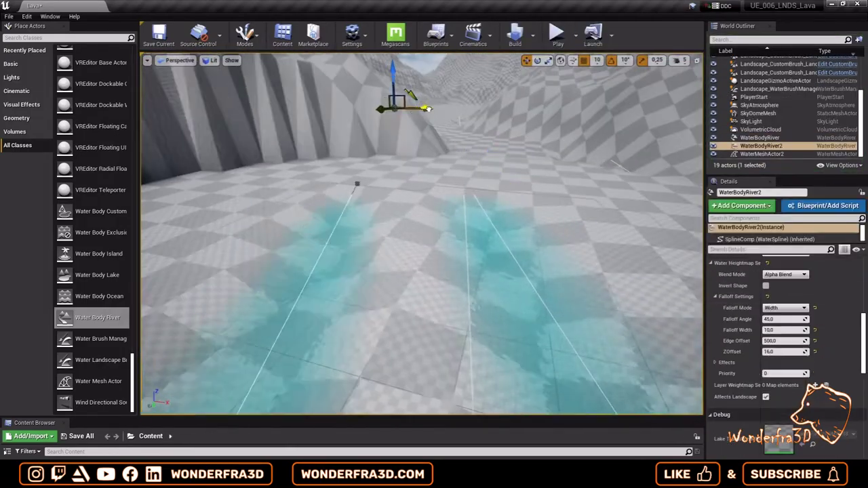
right_drag(355, 184, 355, 183)
text(300)
key(Return)
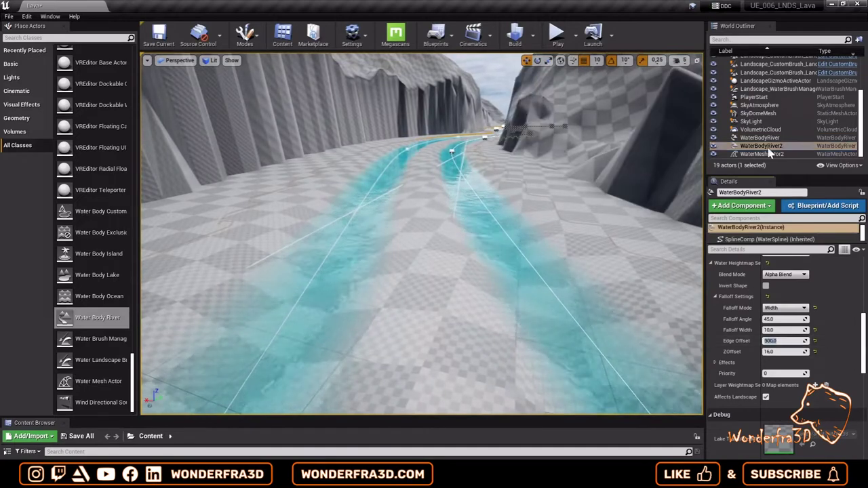
click(760, 138)
text(10)
key(Return)
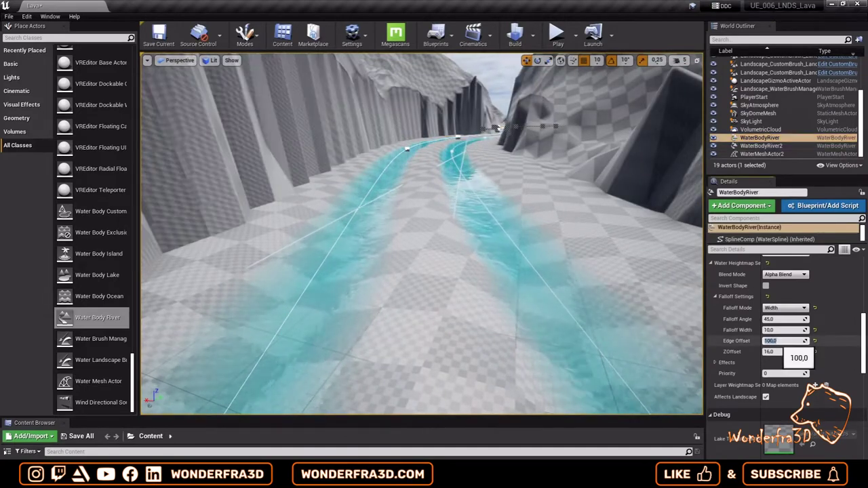
Step: Give the second river edge offset 50, then falloff width 300 and edge offset 10
click(761, 145)
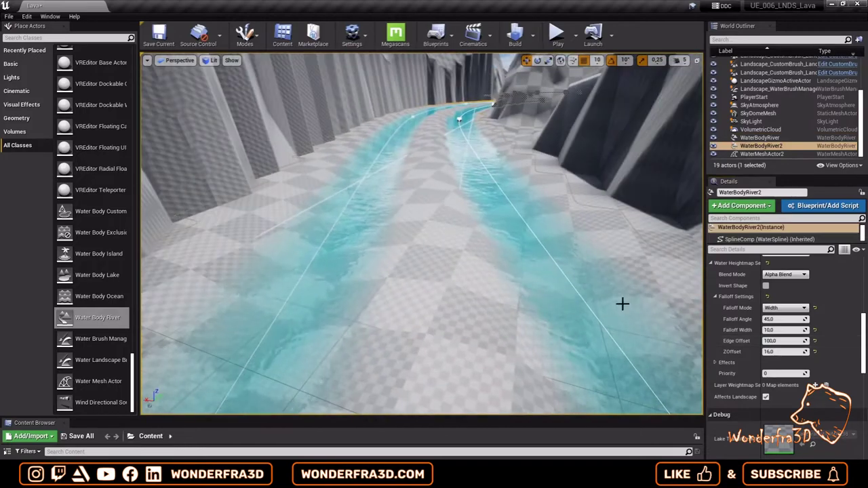
click(783, 341)
text(50)
key(Return)
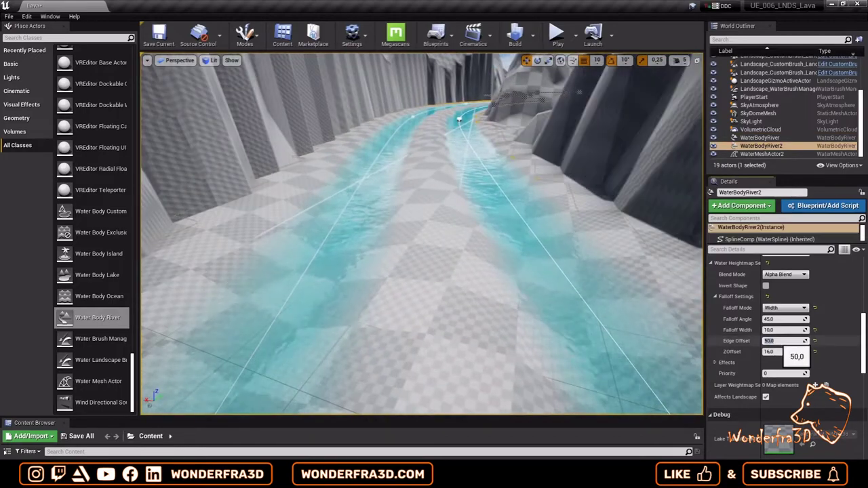
text(30)
key(Return)
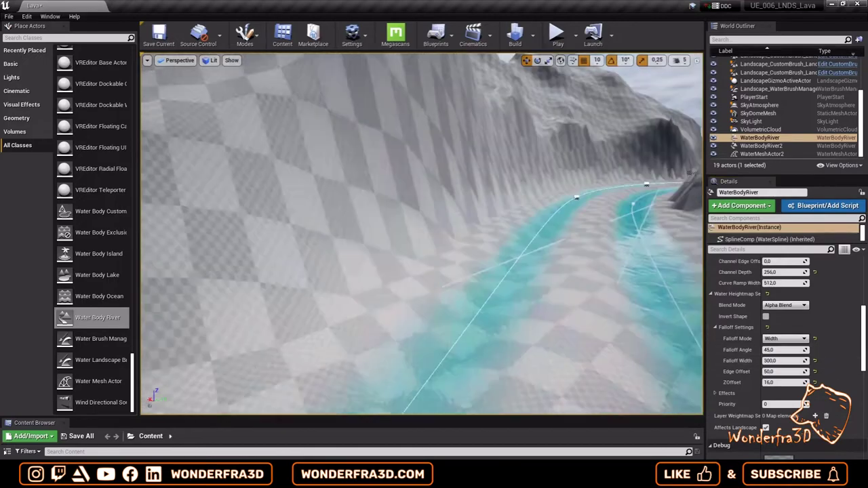
text(300)
key(Tab)
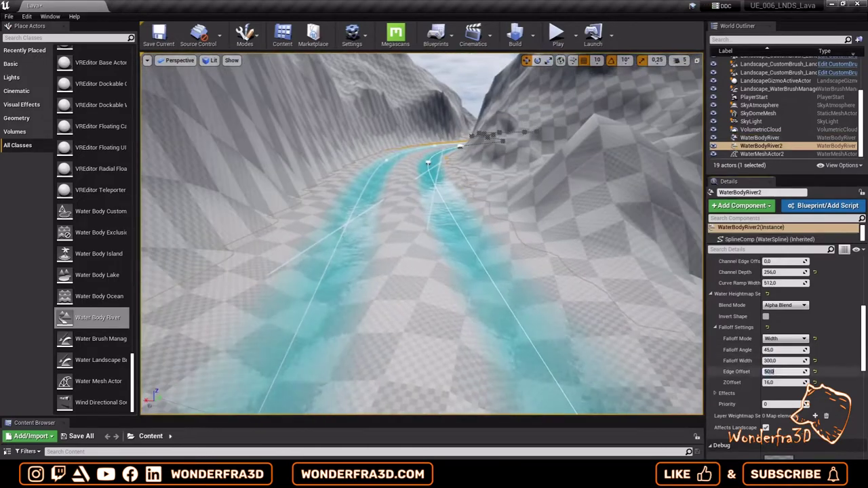
text(10)
key(Return)
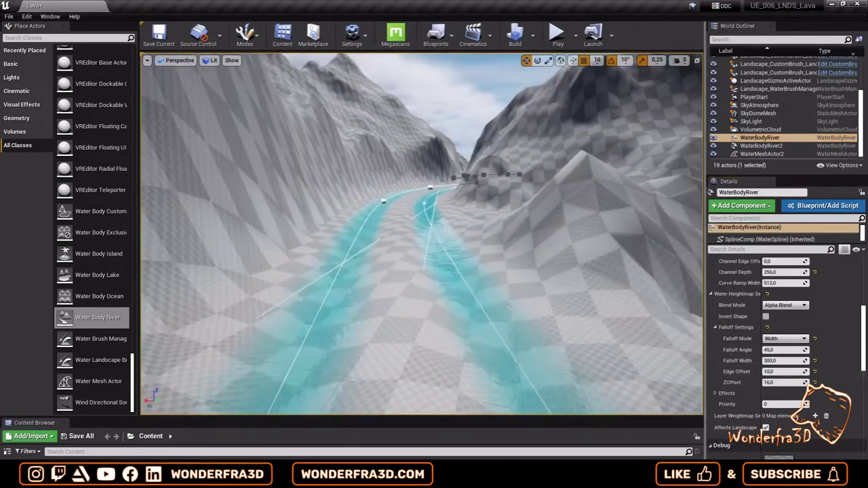
Step: Play-test the valley along the wider river channels
right_drag(504, 307, 475, 299)
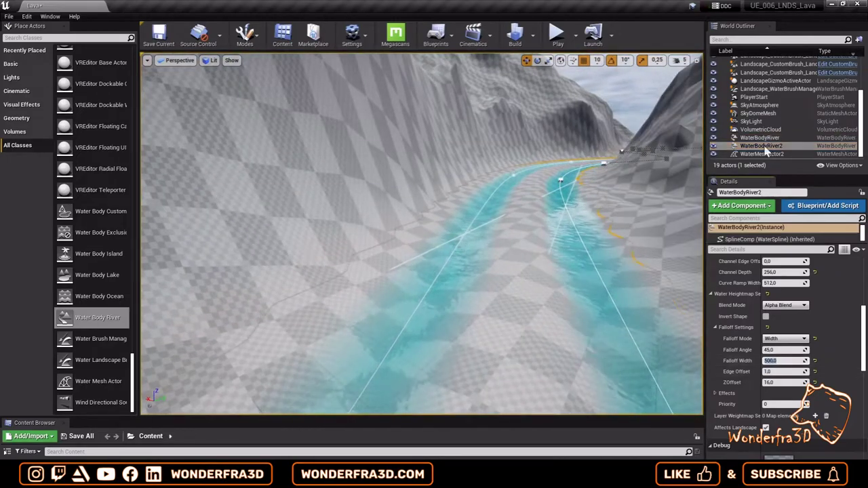
key(alt+p)
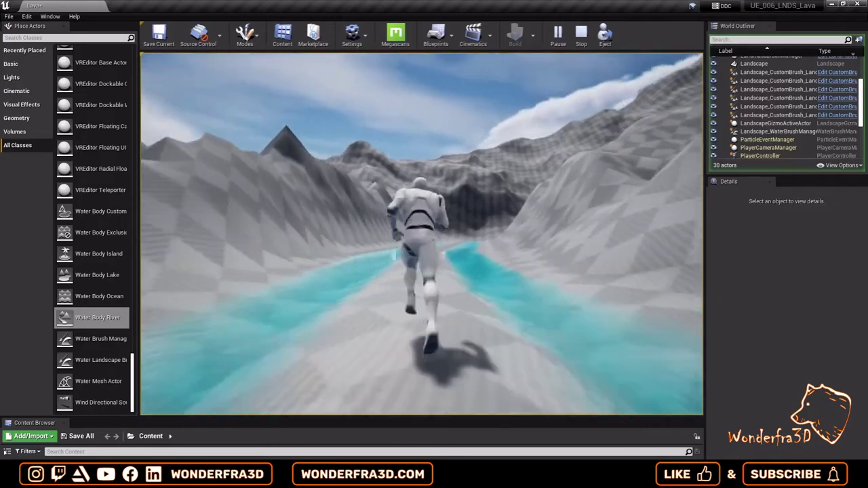
key(Escape)
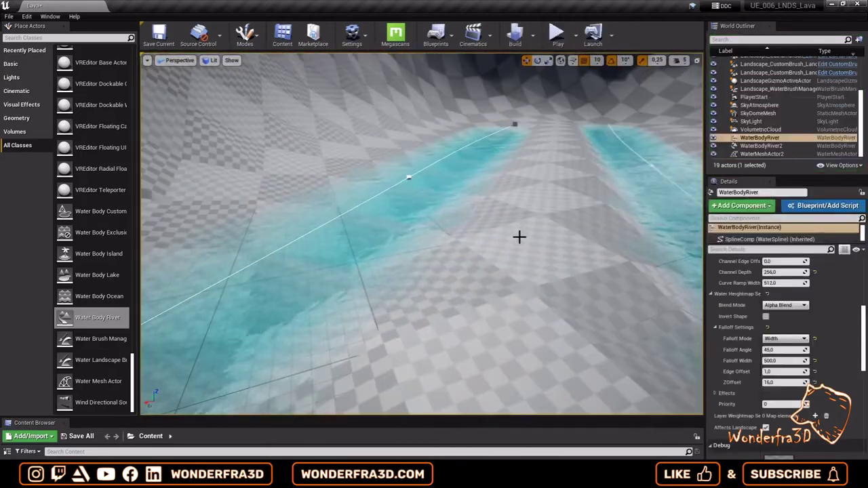
Step: From a high overview, delete the second river and select the river's lower end point
mouse_move(520, 237)
right_down()
mouse_move(532, 245)
mouse_move(581, 244)
right_up()
click(533, 246)
key(Delete)
right_drag(489, 301, 489, 301)
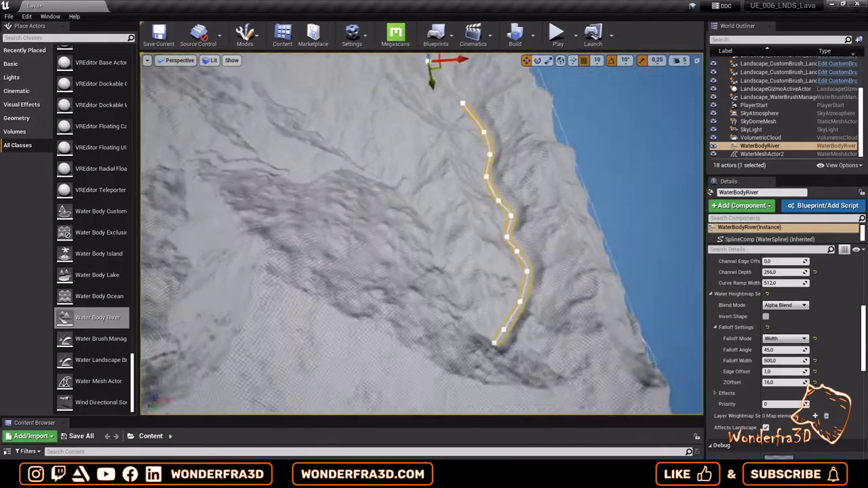
click(489, 301)
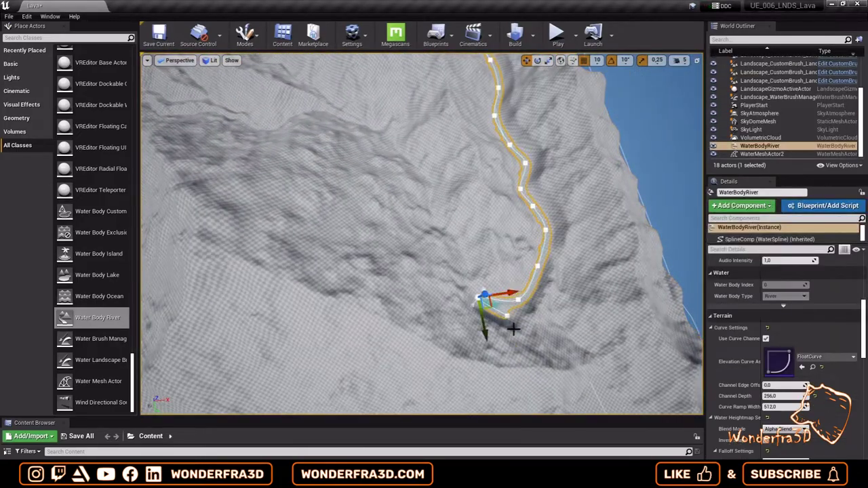
Step: Inspect the spline points at the river's bends, then select the second river and play-test
mouse_move(531, 275)
right_down()
mouse_move(438, 284)
mouse_move(432, 182)
right_up()
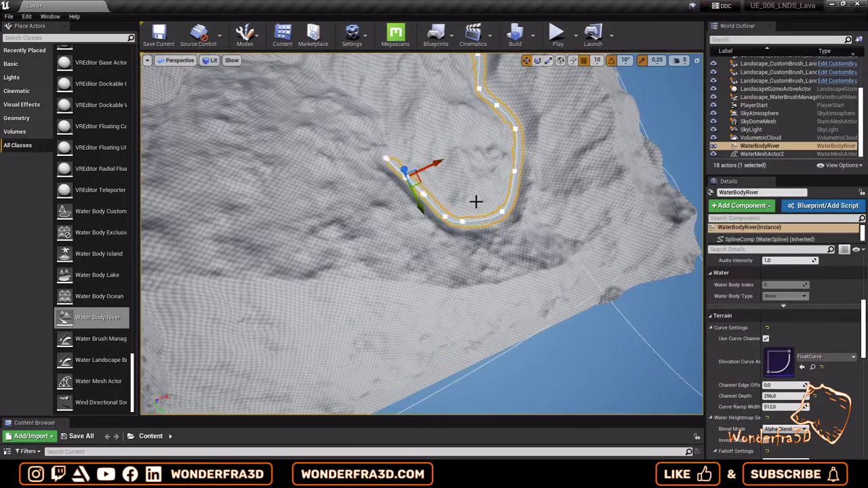
click(516, 168)
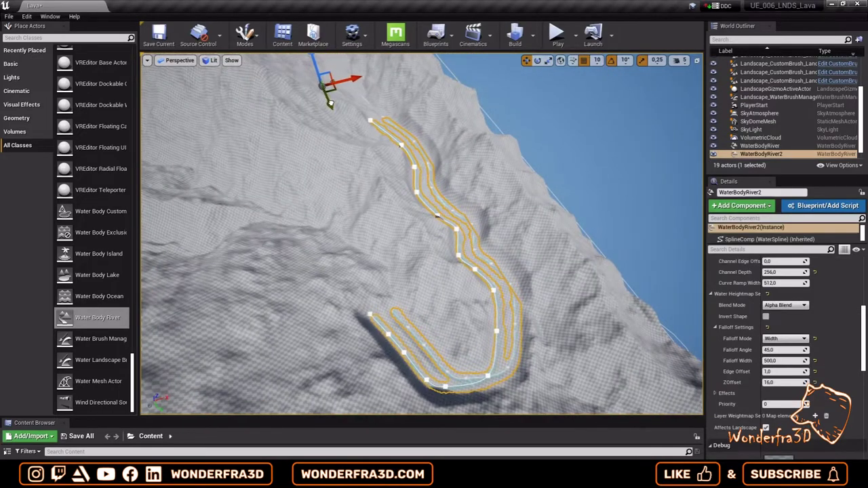
click(487, 375)
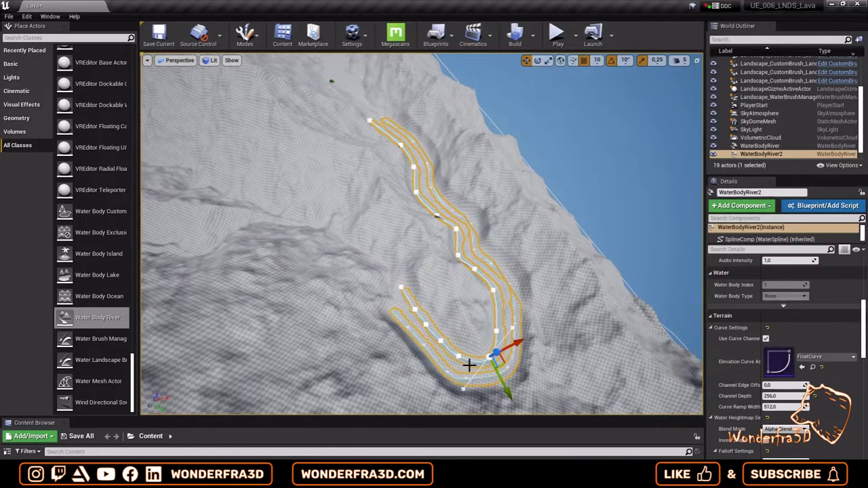
click(470, 266)
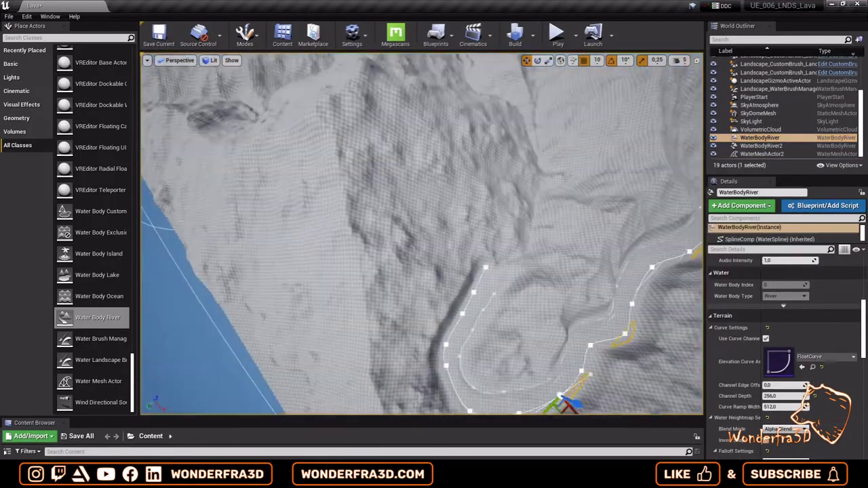
key(alt+p)
click(518, 235)
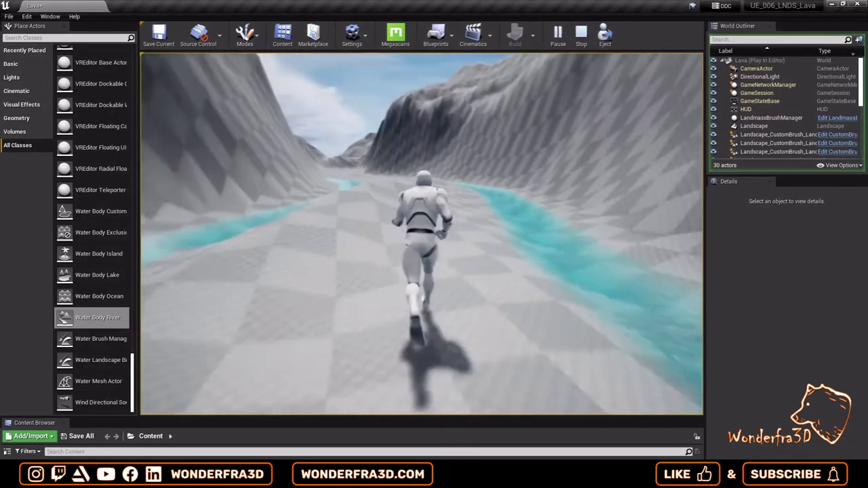
key(Escape)
click(278, 244)
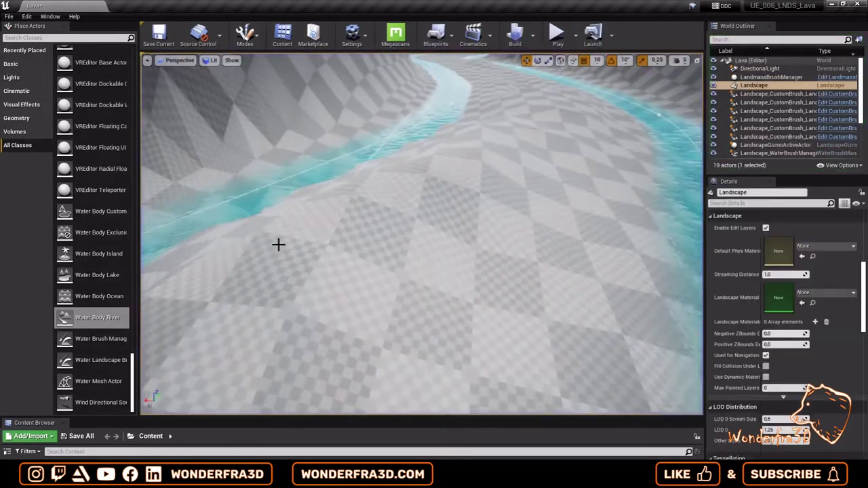
click(502, 204)
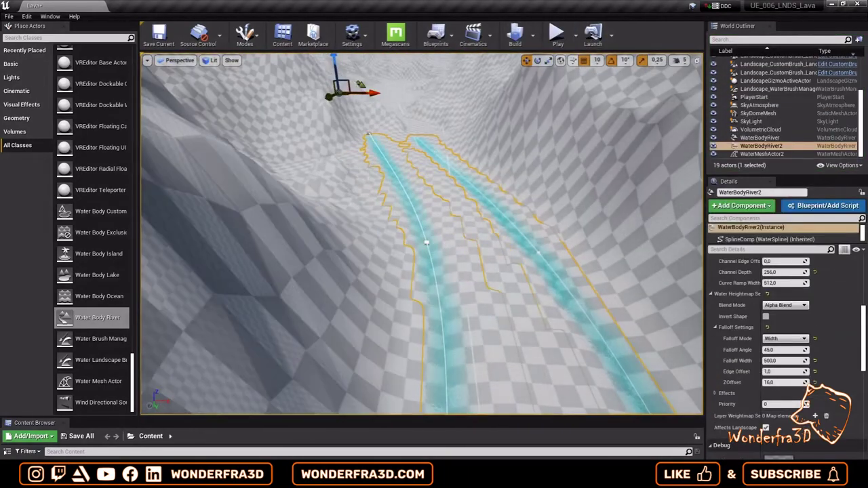
key(alt+p)
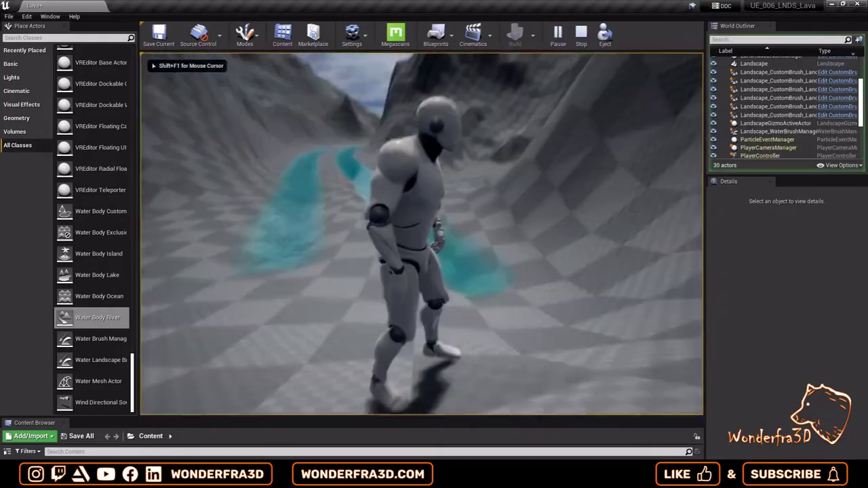
key(Escape)
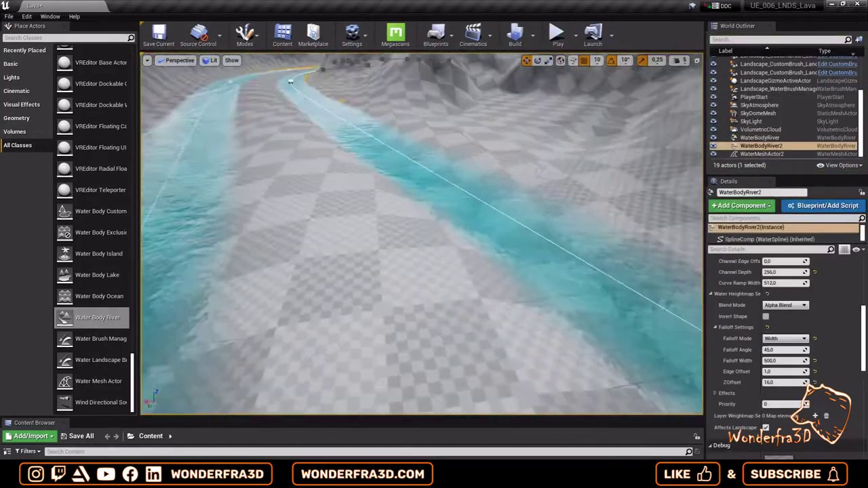
key(alt+p)
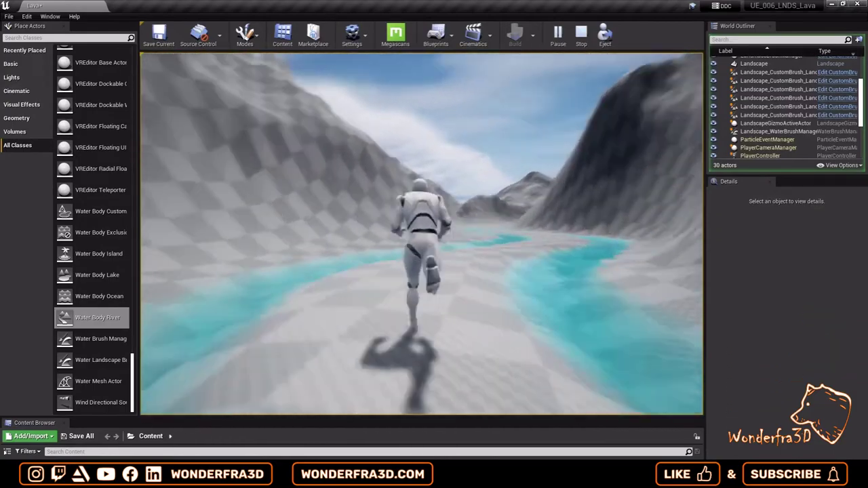
Step: End the play session and survey both river splines, selecting WaterBodyRiver and WaterBodyRiver2
key(Escape)
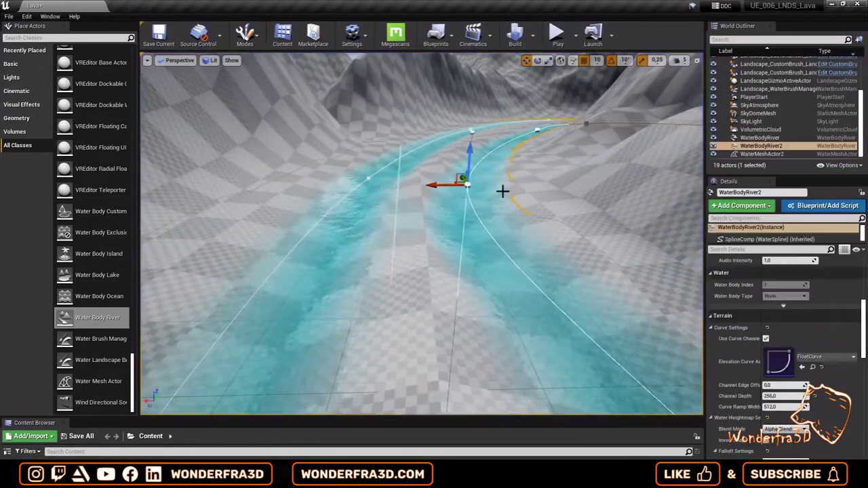
mouse_move(502, 191)
right_down()
mouse_move(523, 141)
mouse_move(515, 102)
mouse_move(369, 262)
right_up()
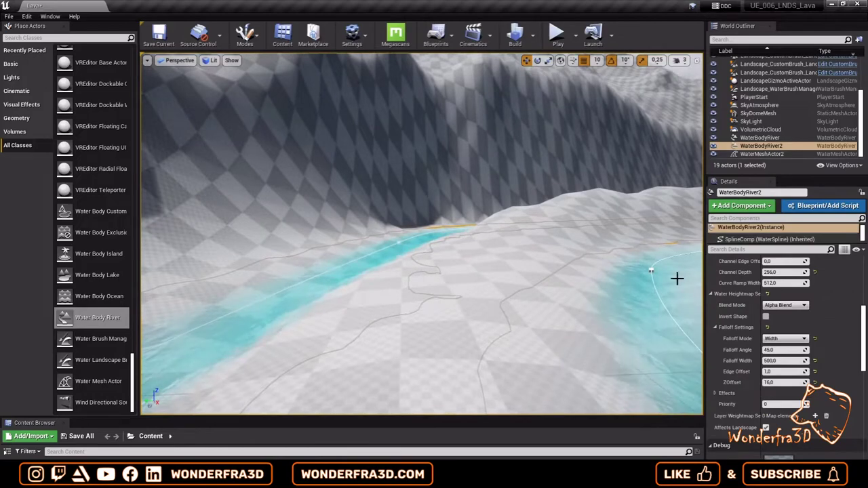
right_drag(678, 278, 310, 228)
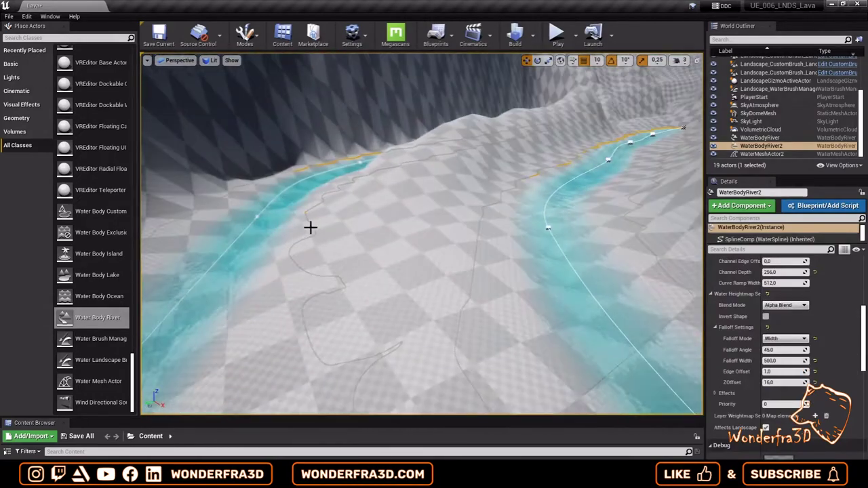
click(773, 139)
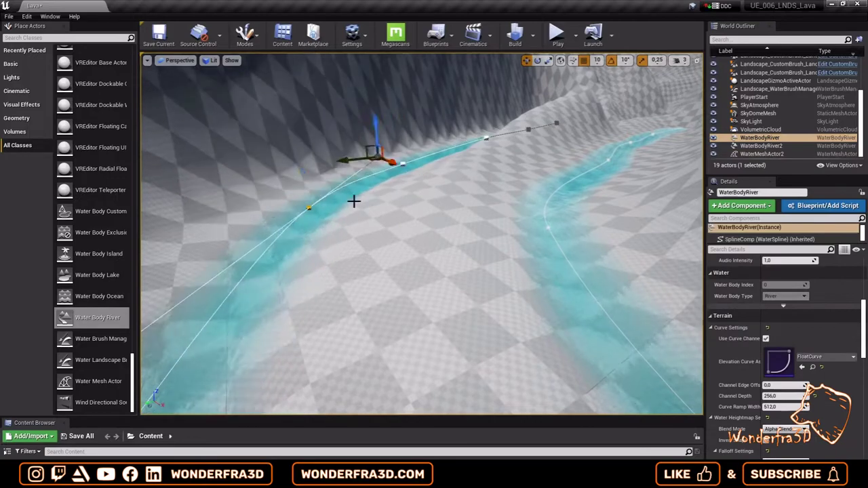
right_drag(403, 166, 384, 161)
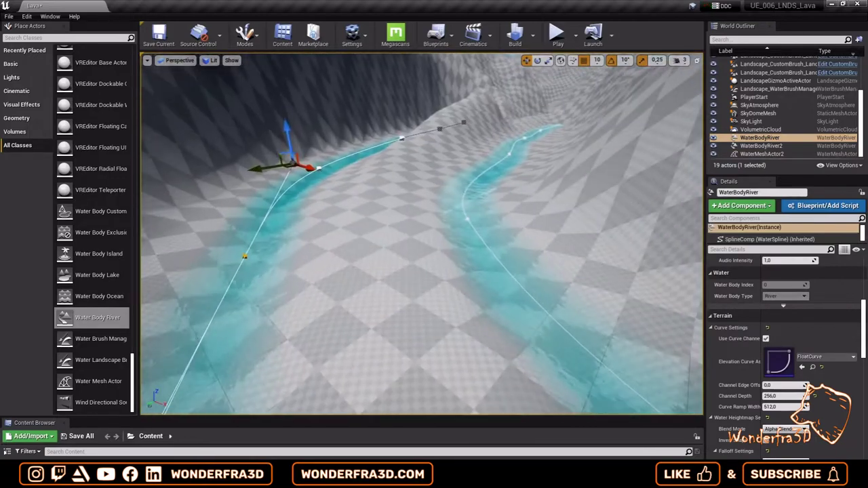
click(500, 139)
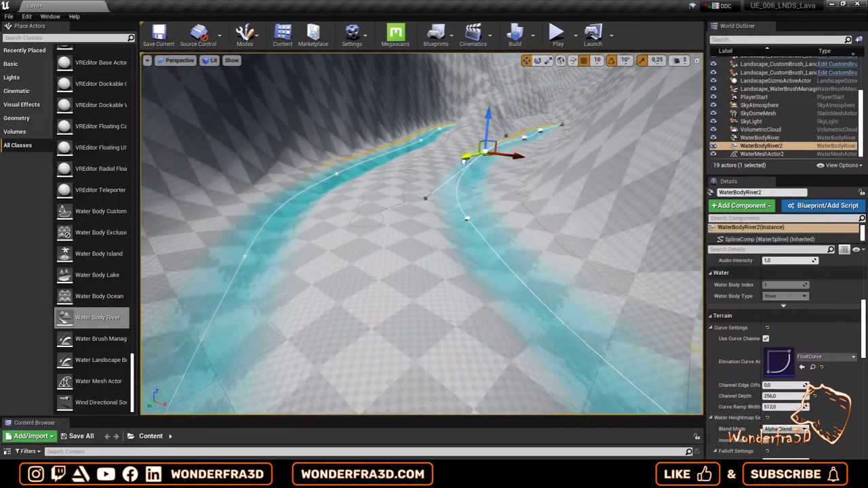
right_drag(500, 139, 516, 163)
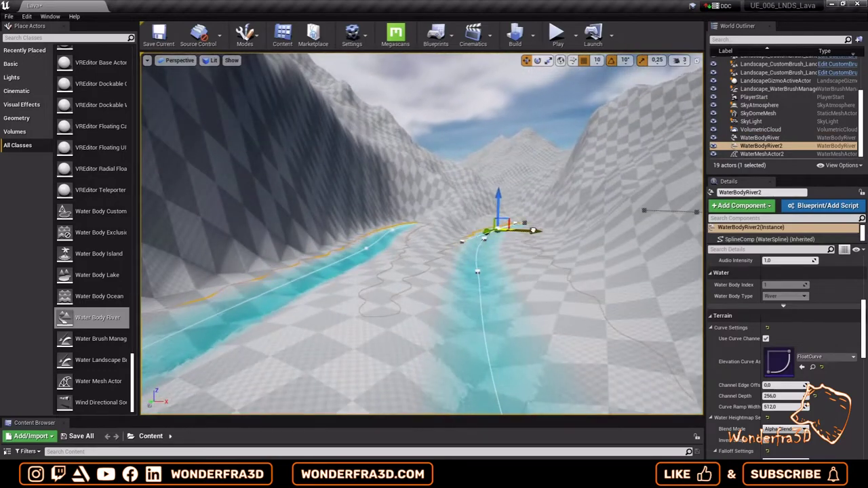
Step: Move WaterBodyRiver's spline down and right to align it, then frame and inspect it
click(396, 231)
right_drag(396, 231, 380, 234)
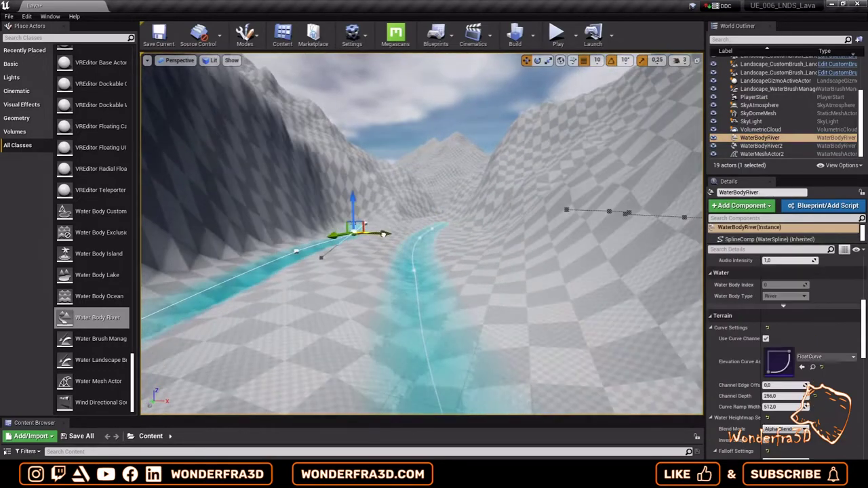
right_drag(453, 226, 453, 227)
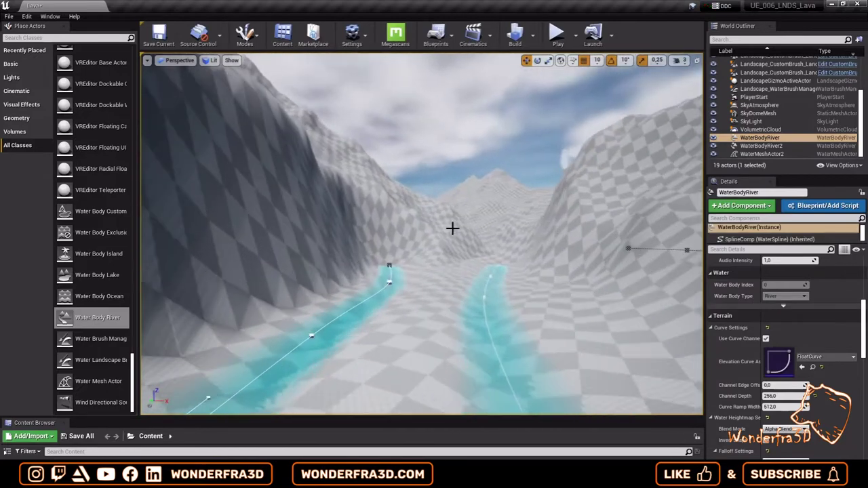
click(650, 242)
click(343, 350)
drag(427, 271, 435, 293)
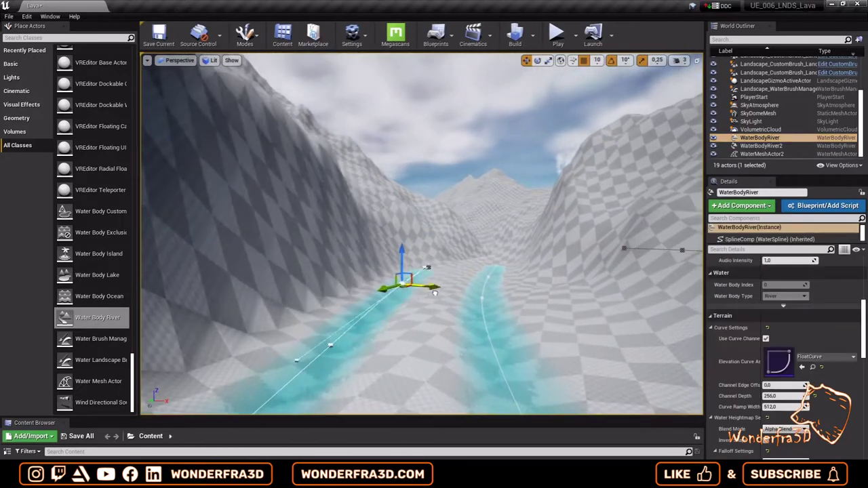
key(f)
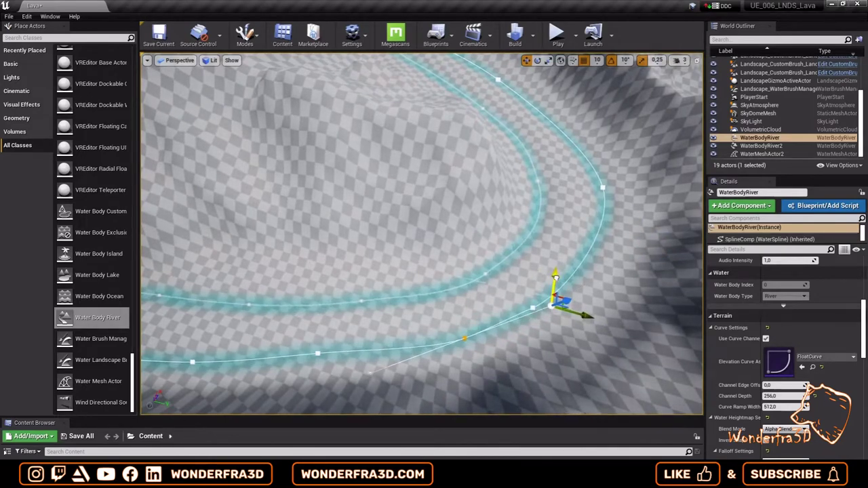
mouse_move(558, 302)
right_down()
mouse_move(536, 271)
mouse_move(435, 286)
mouse_move(475, 271)
right_up()
Step: Move WaterBodyRiver2's end spline point left to reshape the river's end
click(681, 60)
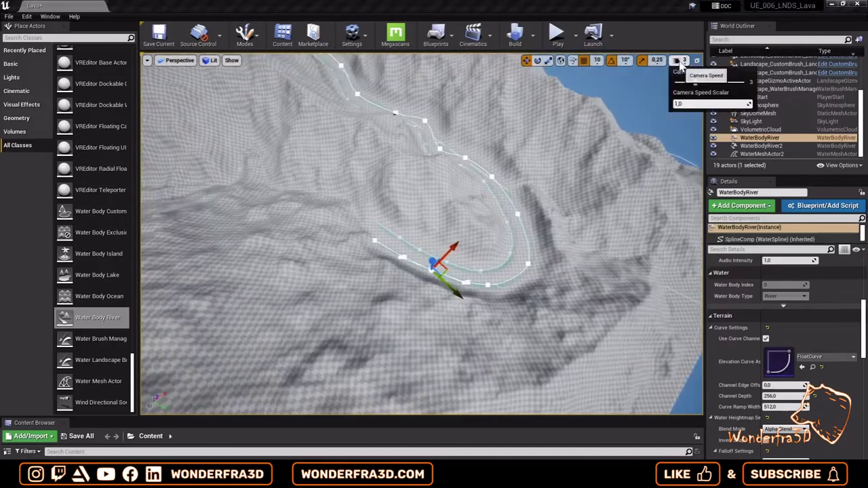
right_drag(591, 252, 590, 252)
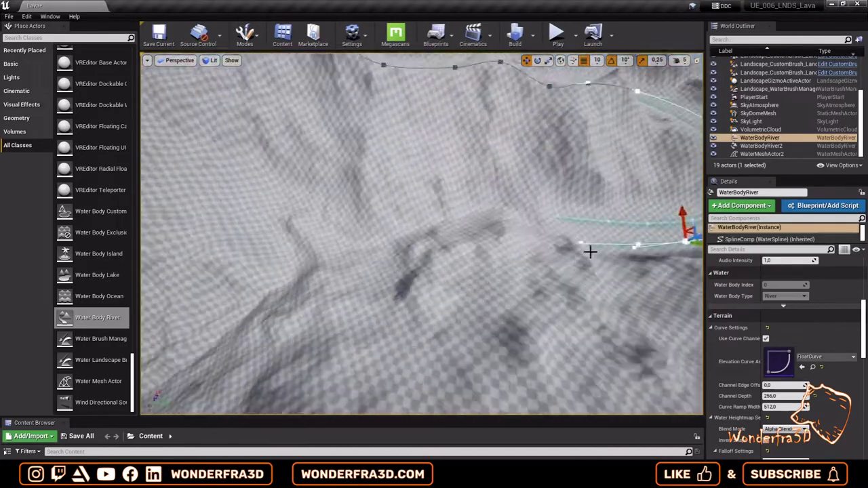
click(590, 252)
right_drag(550, 229, 598, 113)
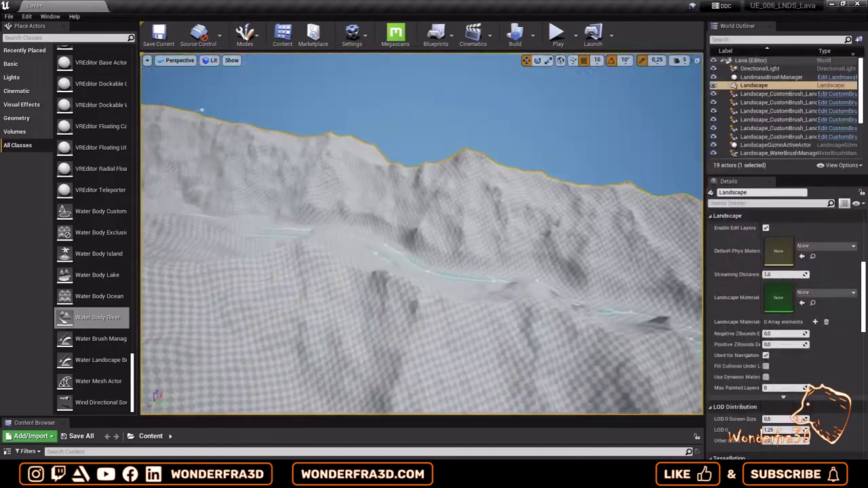
click(599, 113)
click(598, 114)
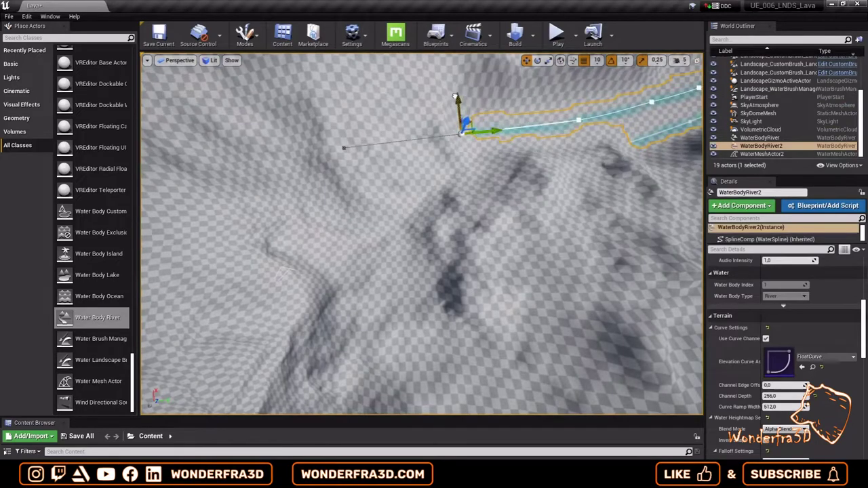
right_drag(474, 242, 474, 242)
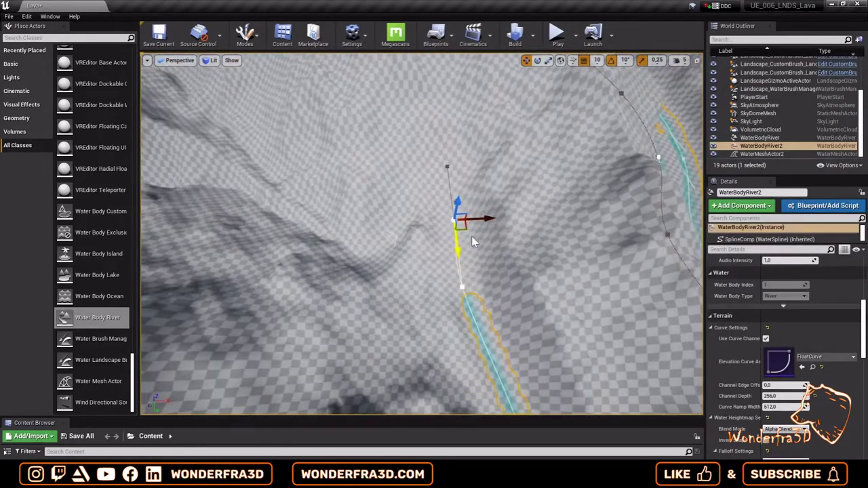
drag(343, 167, 181, 200)
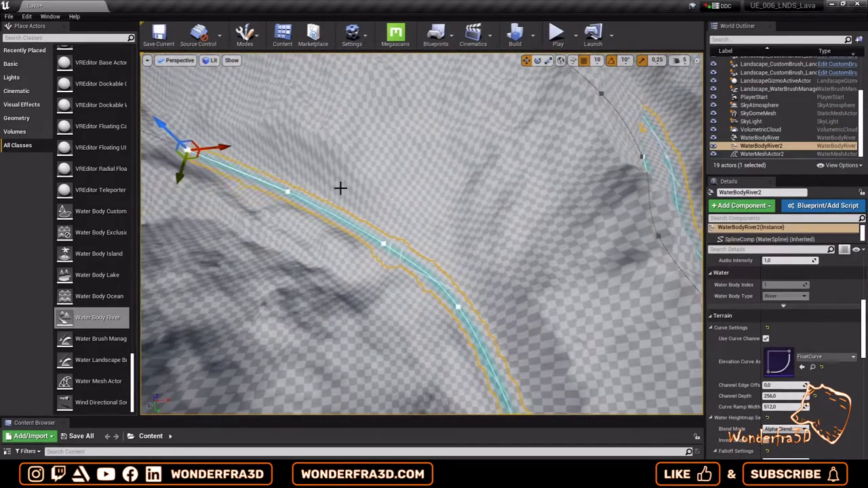
key(f)
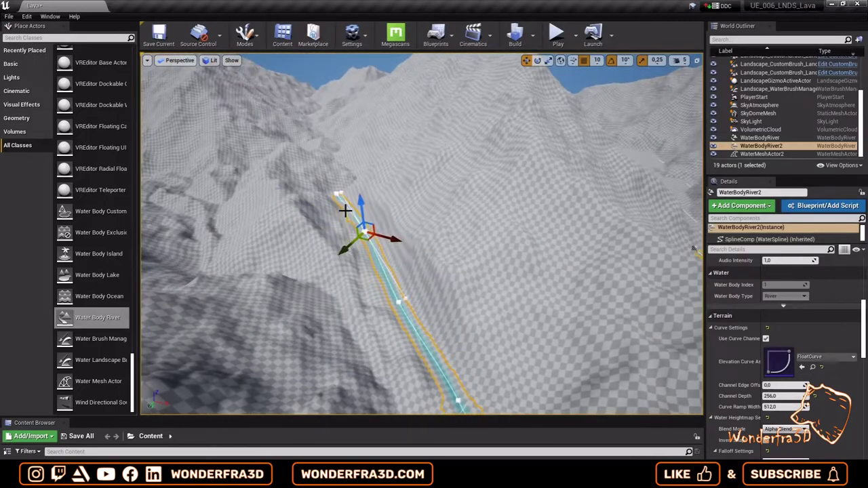
Step: Adjust the river's bend at its lower spline point
click(406, 299)
key(f)
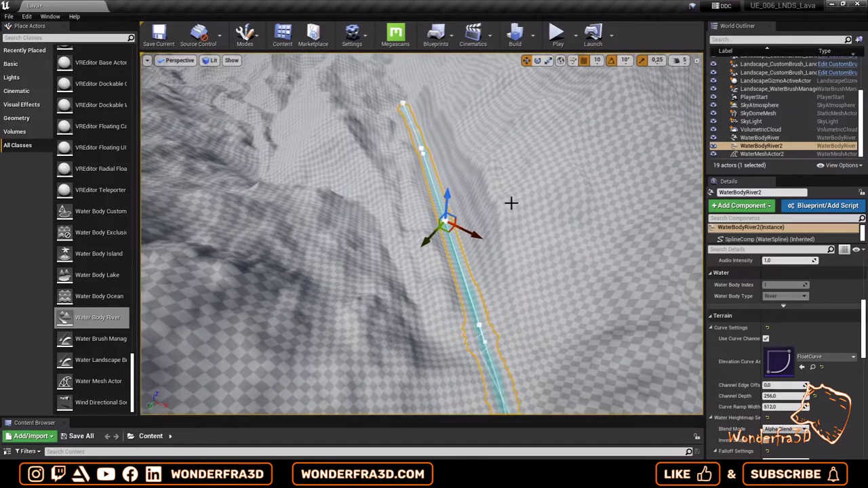
click(478, 326)
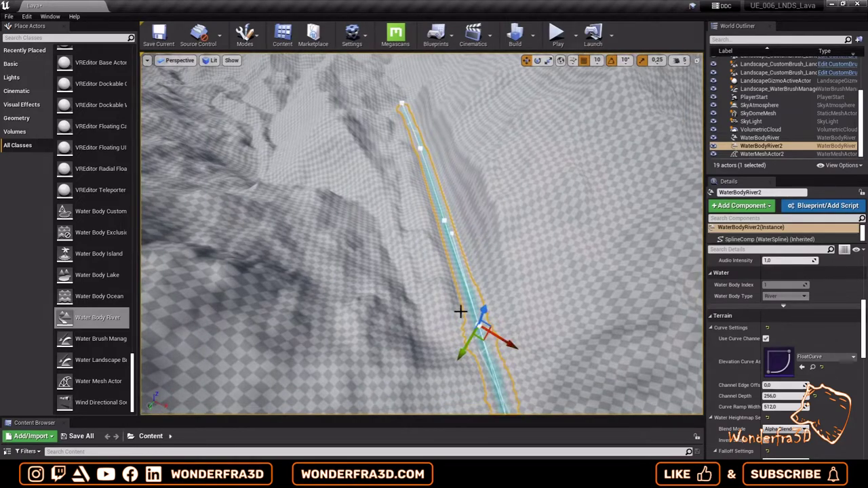
drag(460, 312, 513, 265)
mouse_move(514, 265)
right_down()
mouse_move(517, 253)
mouse_move(382, 196)
mouse_move(509, 291)
right_up()
Step: Extend WaterBodyRiver with new spline points further down-left along the valley
click(558, 330)
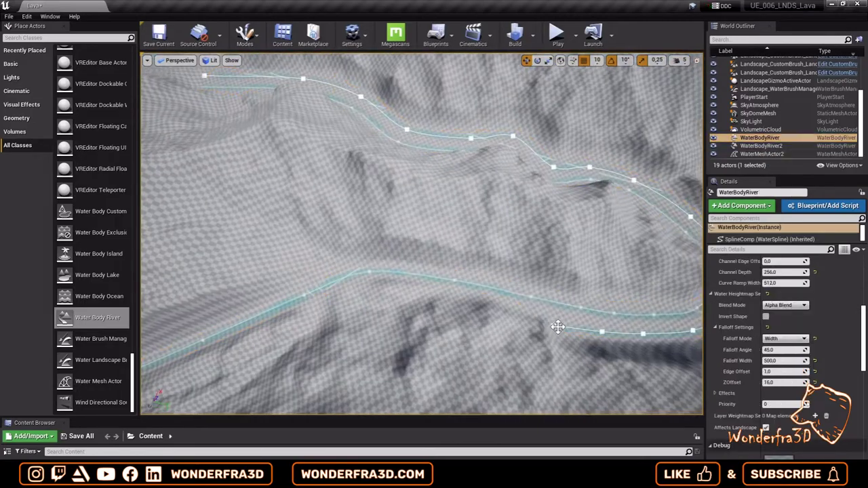
scroll(594, 343, up, 3)
alt+drag(594, 343, 455, 305)
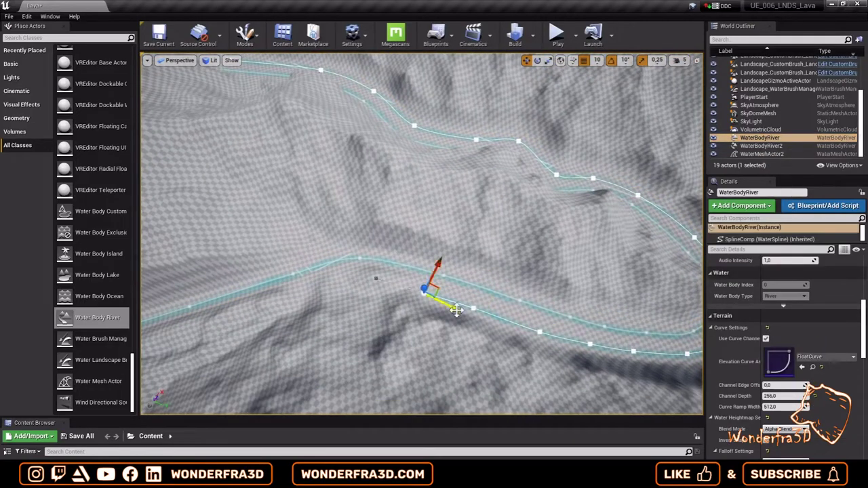
alt+drag(372, 278, 358, 299)
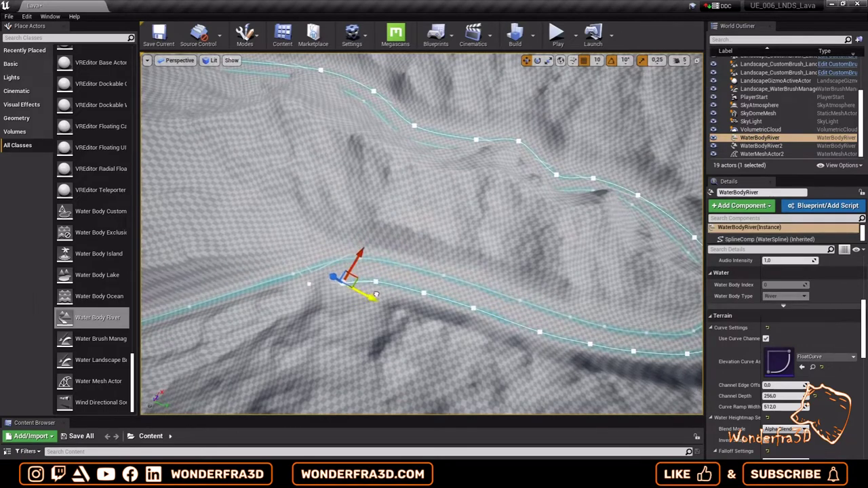
right_click(411, 297)
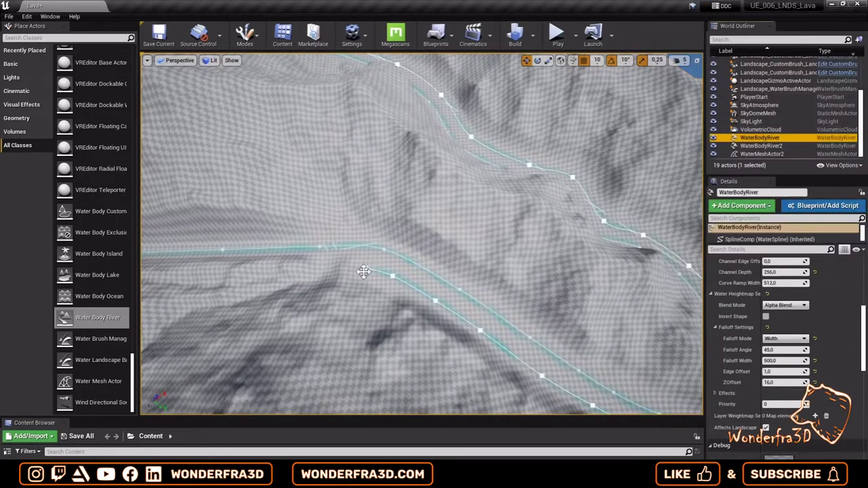
click(364, 272)
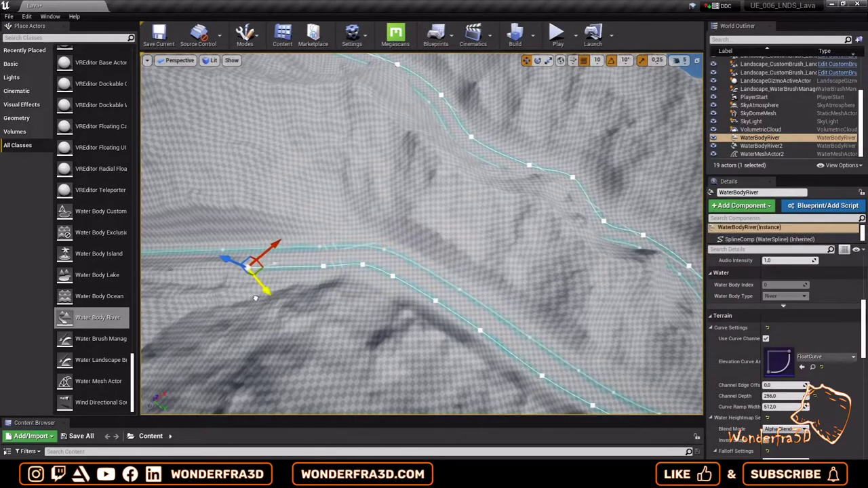
Step: Orbit around the river spline, then switch the viewport to the Top view
alt+drag(256, 299, 287, 314)
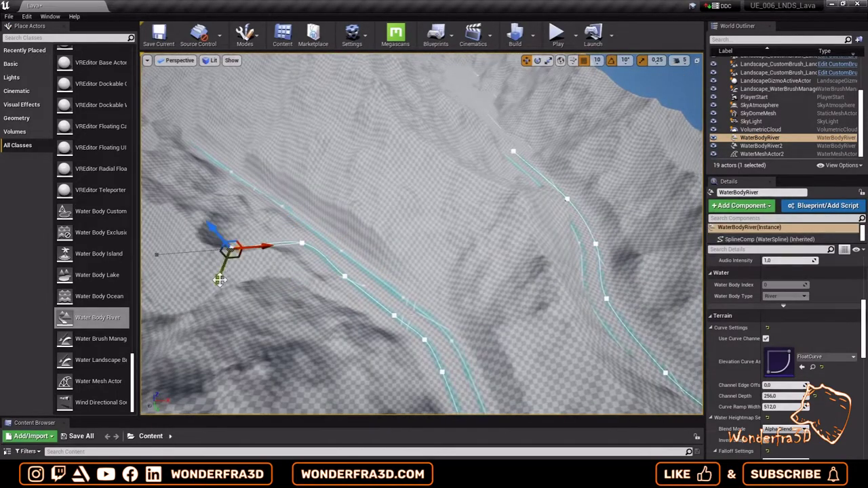
alt+drag(219, 279, 303, 262)
alt+drag(259, 235, 308, 330)
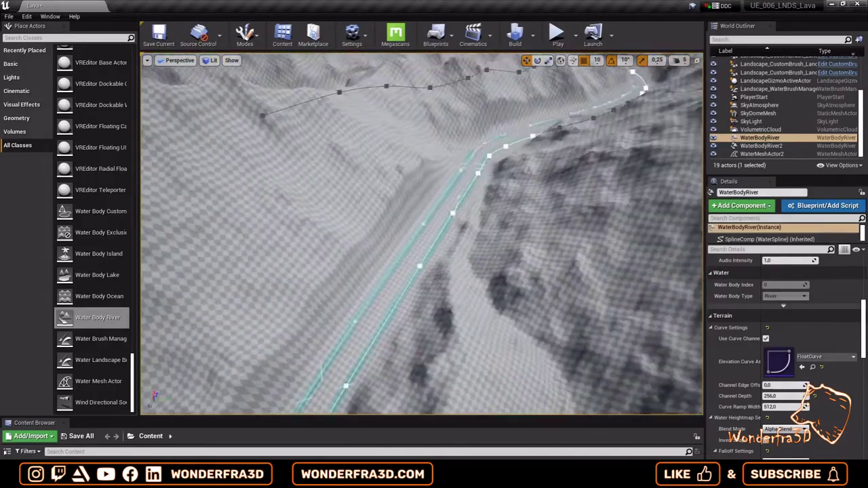
alt+drag(308, 330, 451, 258)
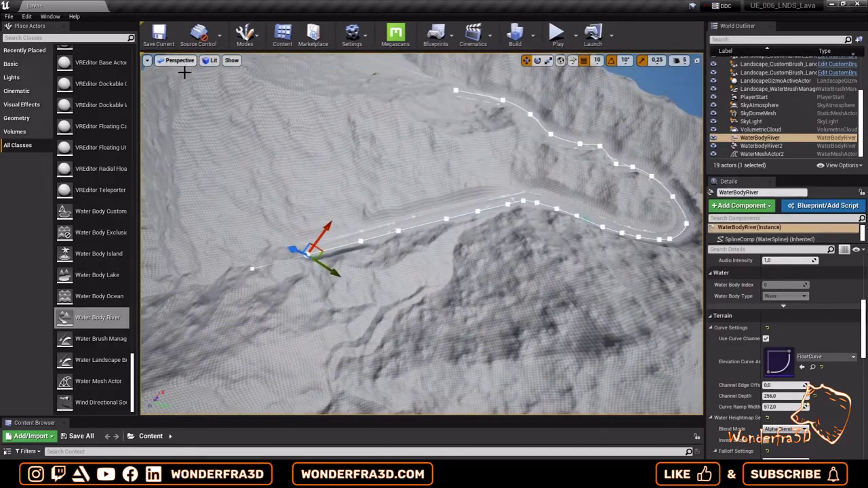
click(180, 61)
click(212, 83)
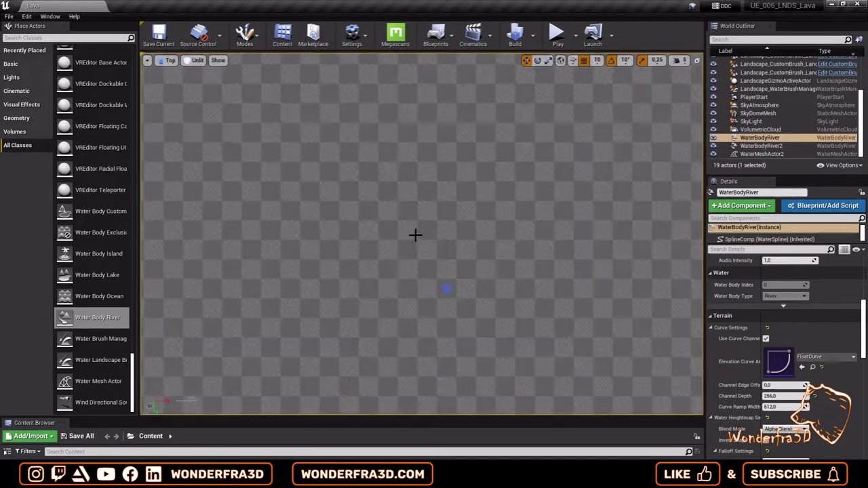
Step: Set the viewport shading mode to Lighting Only after trying several modes
click(194, 61)
click(218, 113)
click(209, 60)
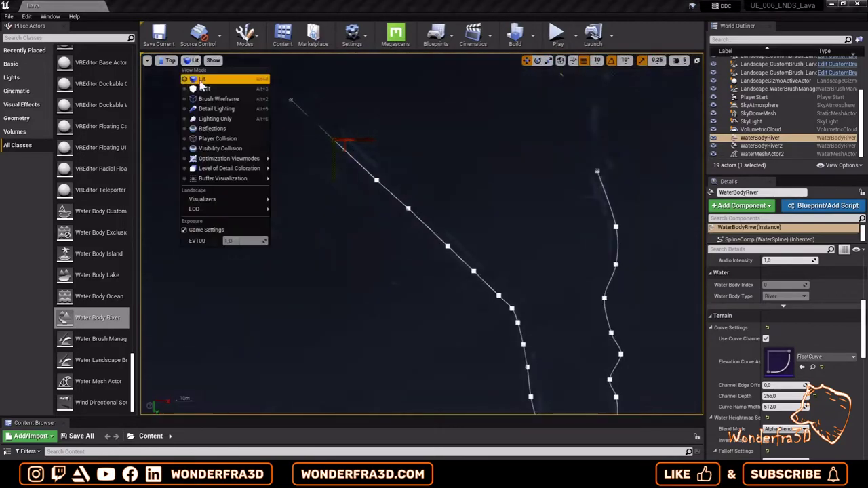
click(204, 105)
click(203, 61)
click(213, 112)
click(208, 61)
click(213, 120)
Step: Move the river's first point up-left to straighten the curved start
scroll(411, 194, up, 2)
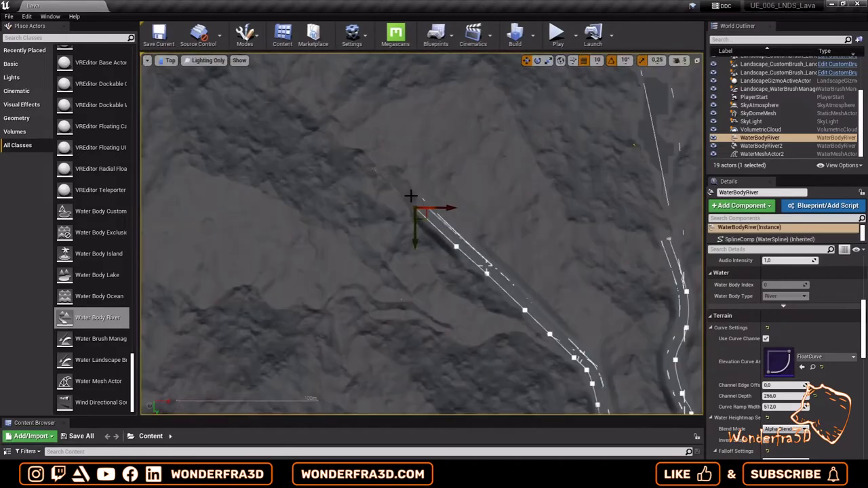
scroll(479, 209, up, 3)
scroll(431, 237, up, 1)
right_drag(431, 236, 418, 268)
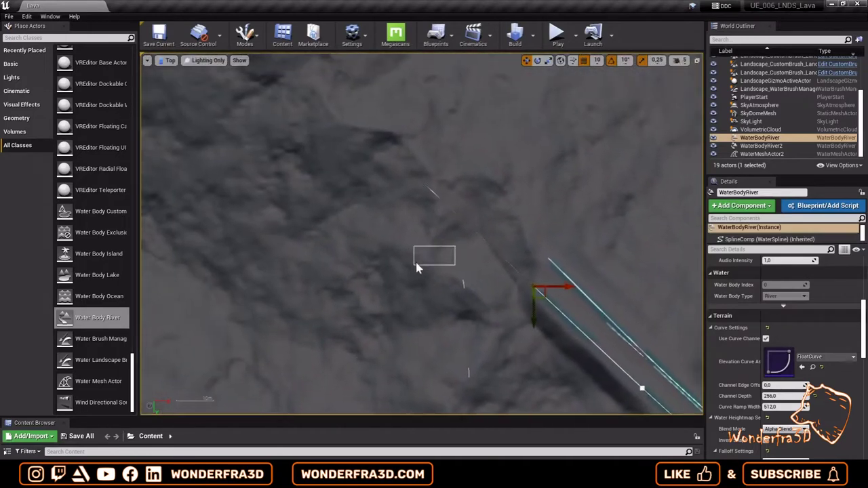
right_drag(541, 295, 520, 252)
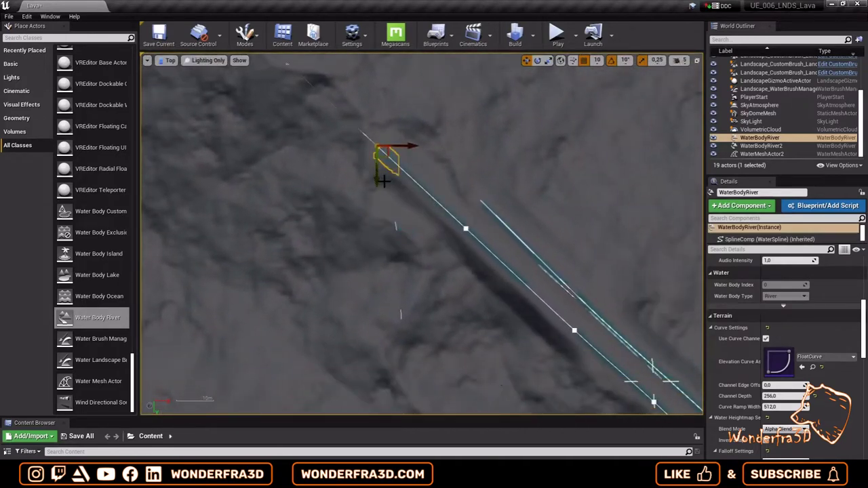
right_drag(384, 182, 487, 291)
drag(487, 292, 397, 222)
drag(319, 249, 318, 188)
scroll(434, 141, down, 1)
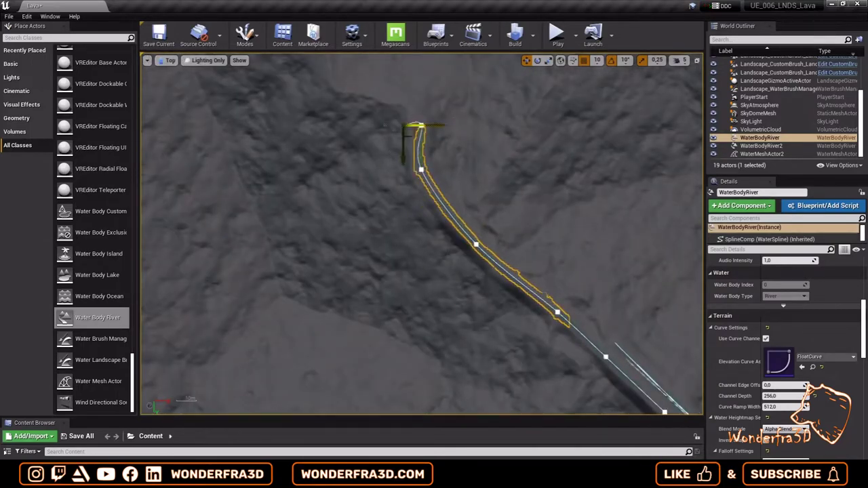
right_drag(380, 127, 463, 255)
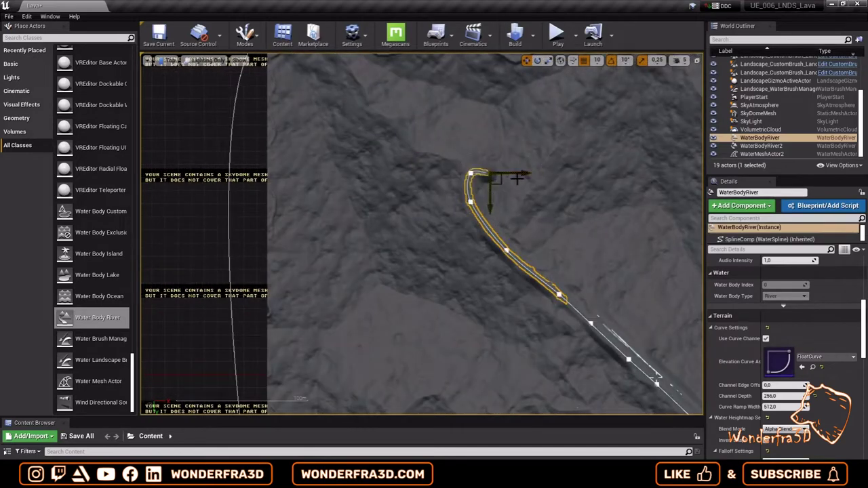
Step: Extend the river end downstream and move the bend point down-right
mouse_move(545, 155)
right_down()
mouse_move(519, 228)
mouse_move(428, 185)
right_up()
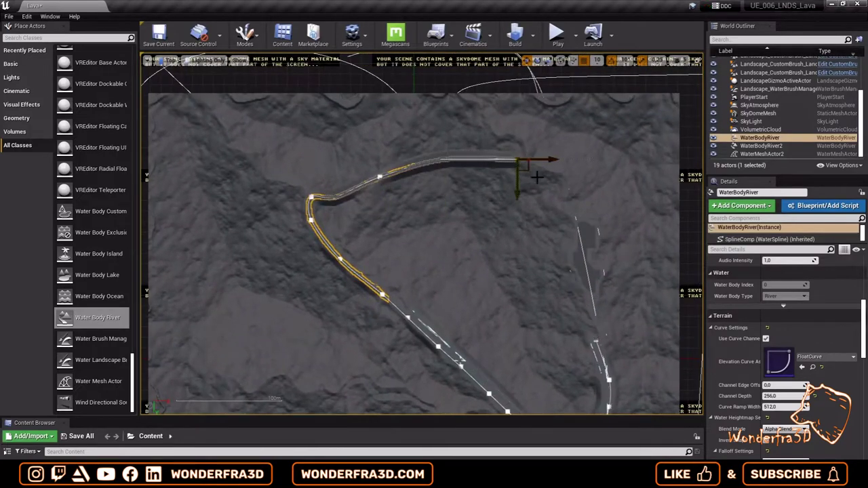
scroll(420, 187, up, 5)
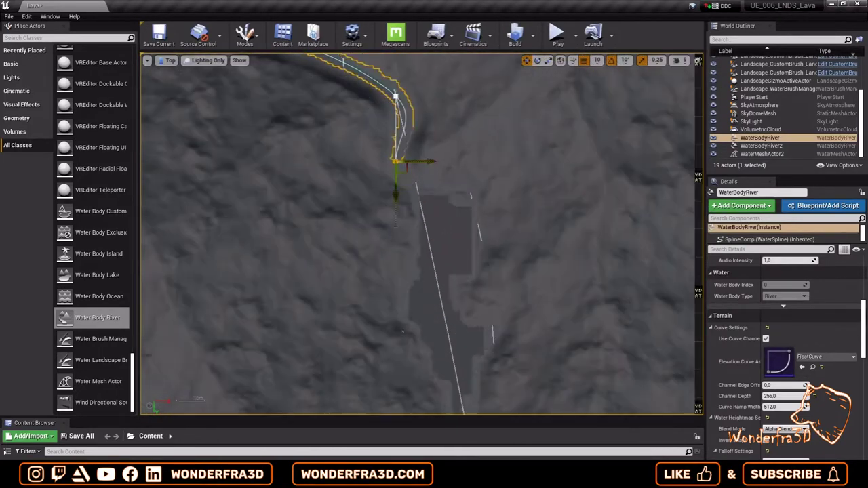
alt+drag(395, 183, 422, 226)
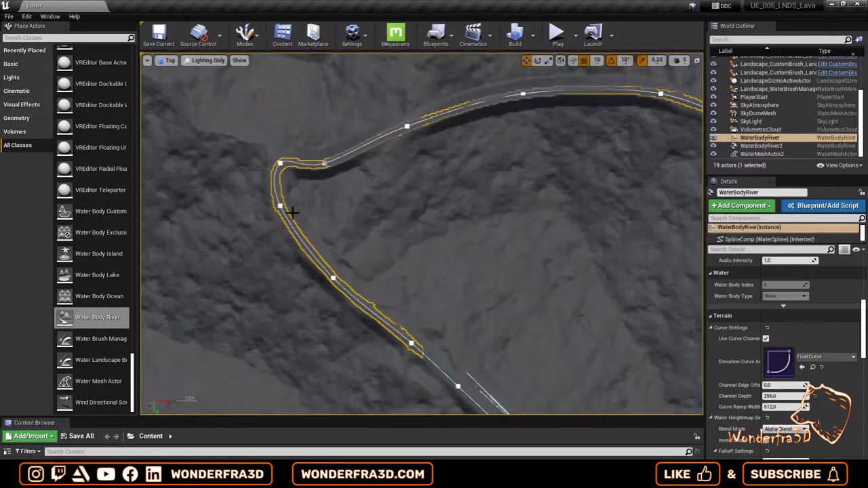
drag(291, 213, 339, 240)
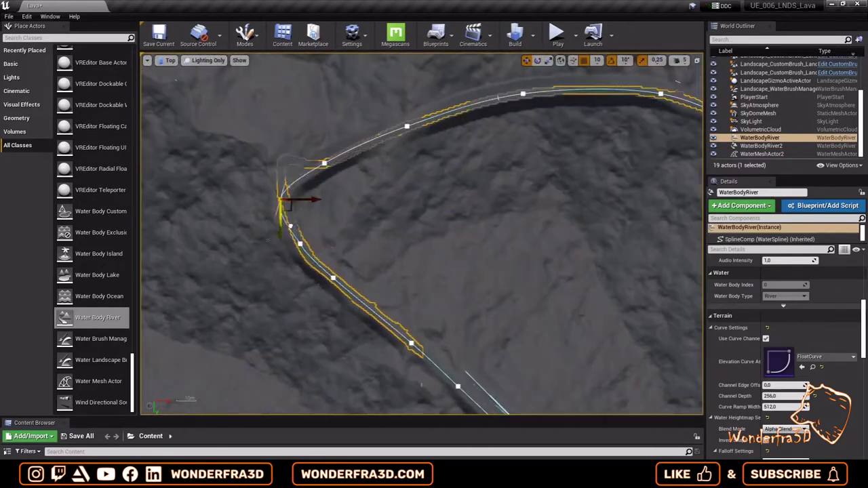
drag(288, 207, 317, 246)
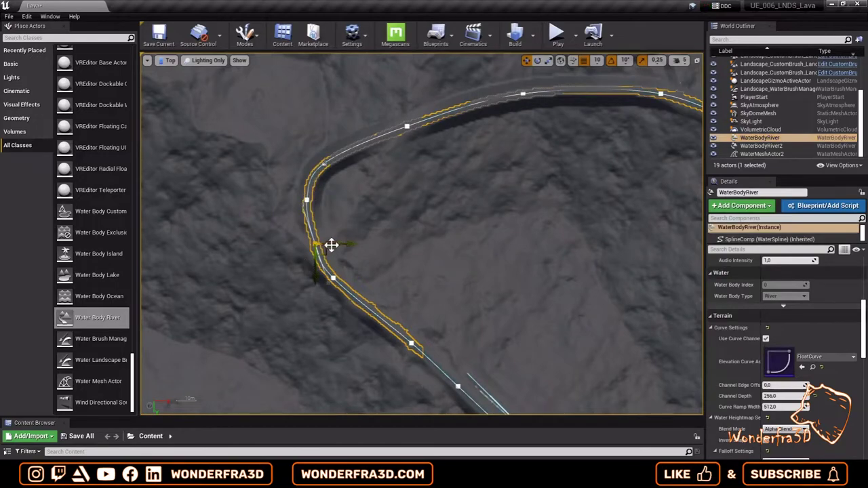
scroll(358, 214, down, 2)
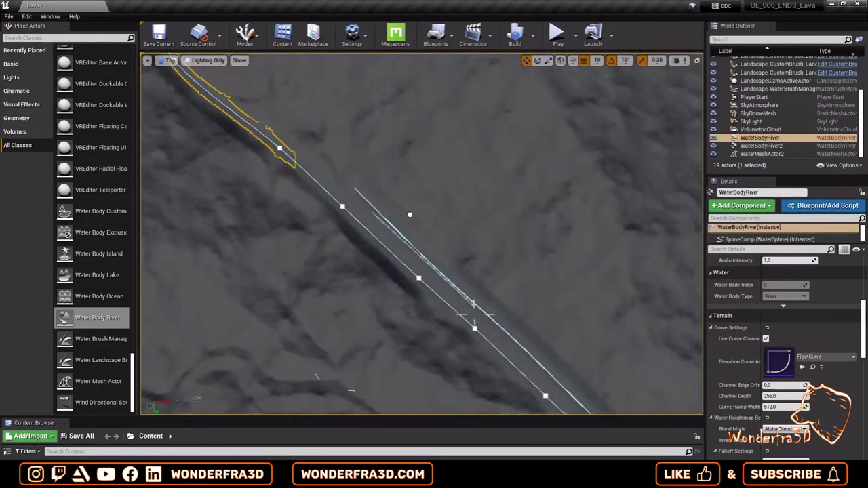
Step: Shift WaterBodyRiver2 down-right into the valley and align its points along the bend
click(525, 277)
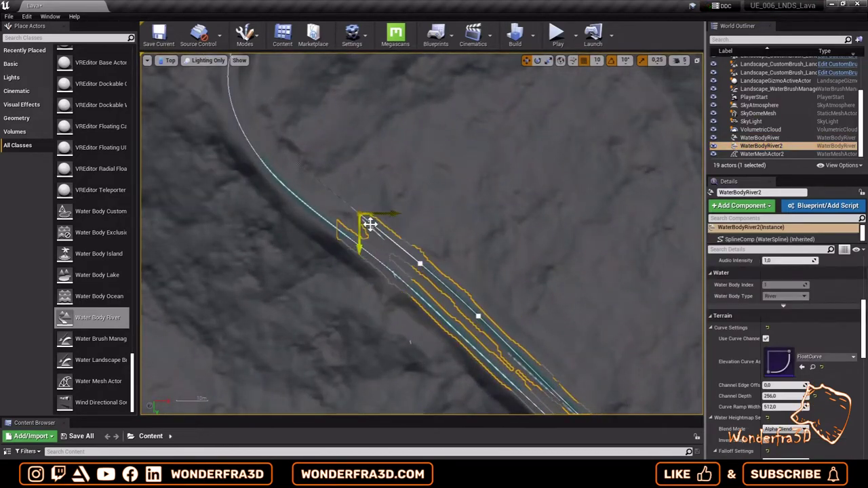
drag(370, 224, 432, 302)
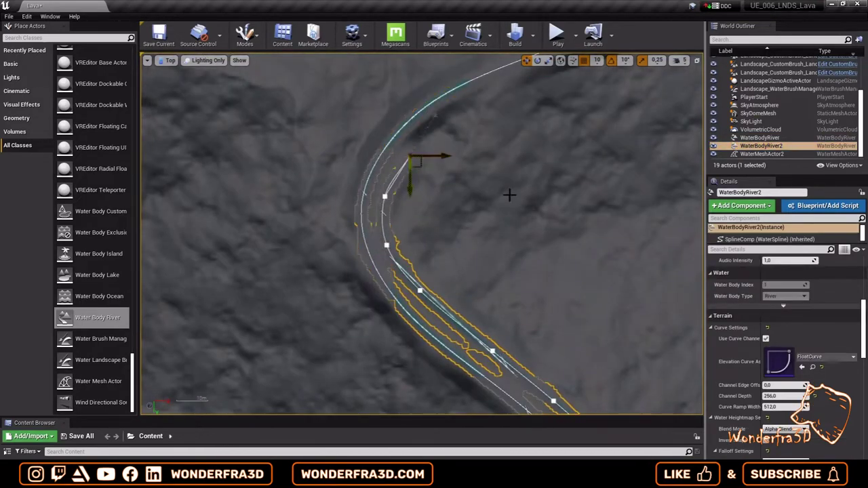
right_drag(510, 196, 558, 124)
right_drag(434, 198, 346, 234)
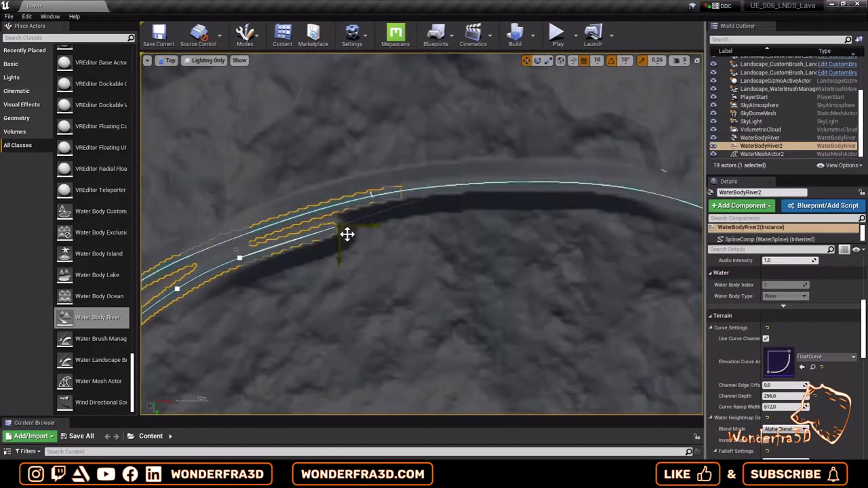
drag(422, 223, 375, 215)
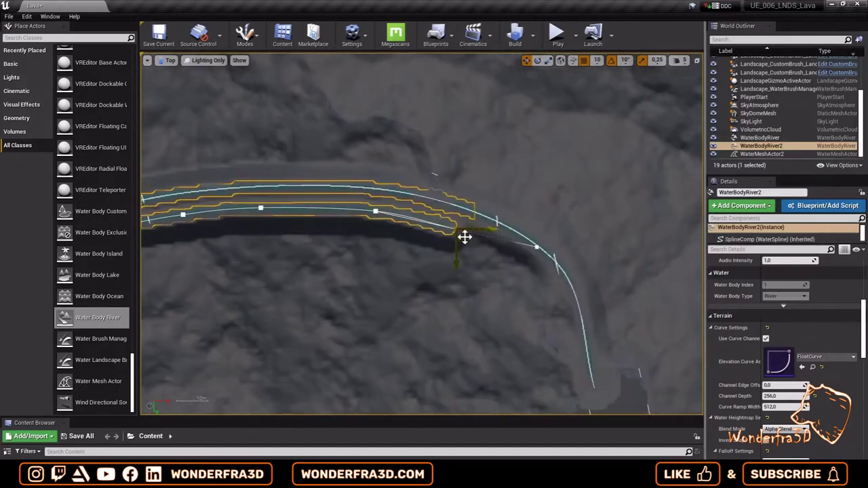
drag(465, 237, 582, 358)
right_drag(581, 358, 474, 277)
scroll(446, 252, down, 5)
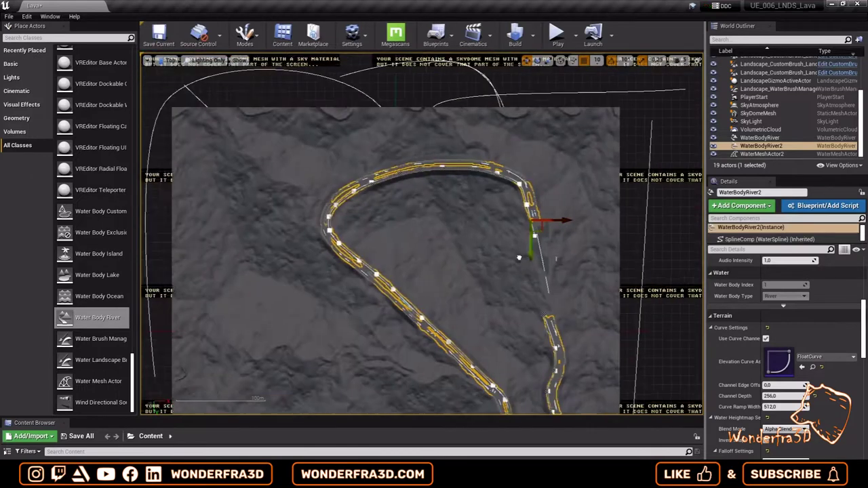
scroll(446, 251, up, 5)
scroll(437, 250, up, 3)
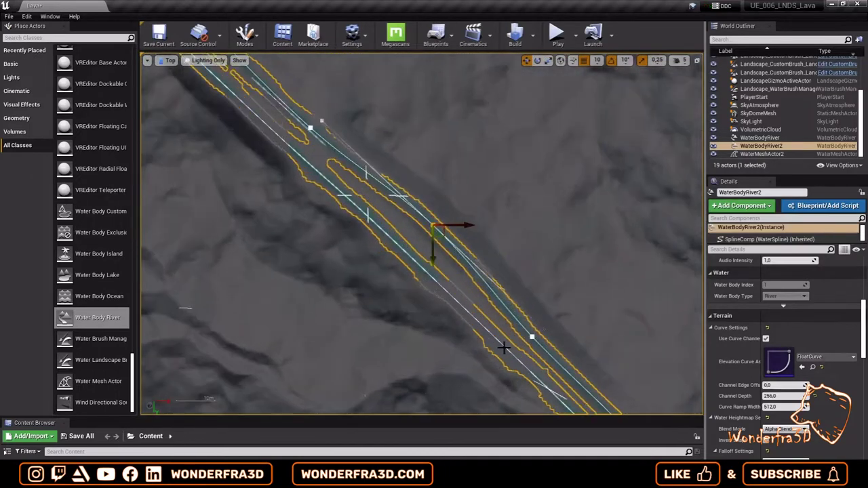
Step: Select WaterBodyRiver and WaterBodyRiver2 from the scene list to review them
right_click(423, 146)
click(426, 248)
click(762, 154)
key(Up)
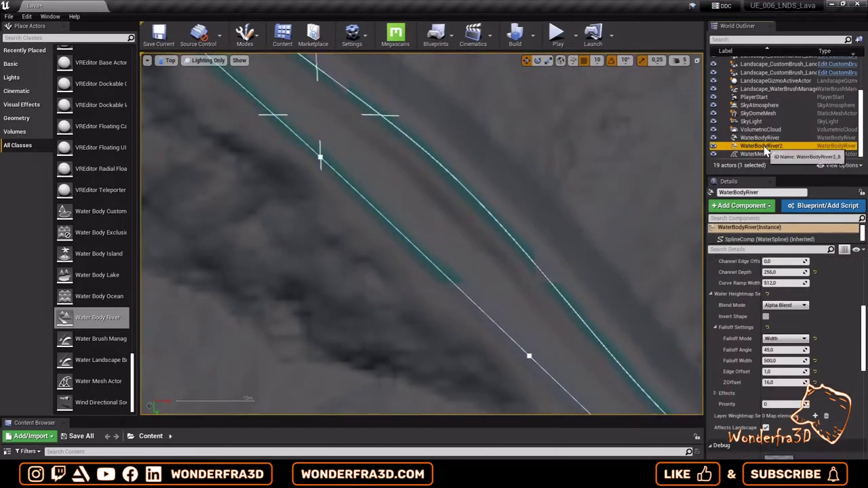
key(Up)
key(Up)
click(769, 137)
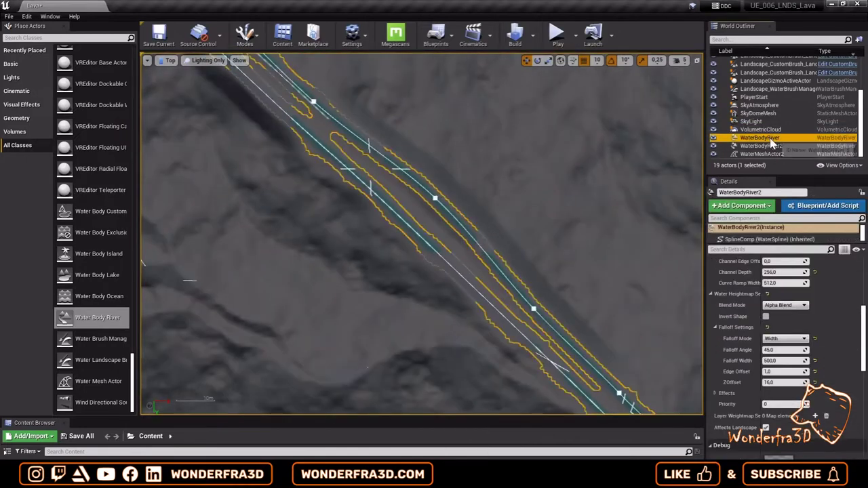
click(761, 146)
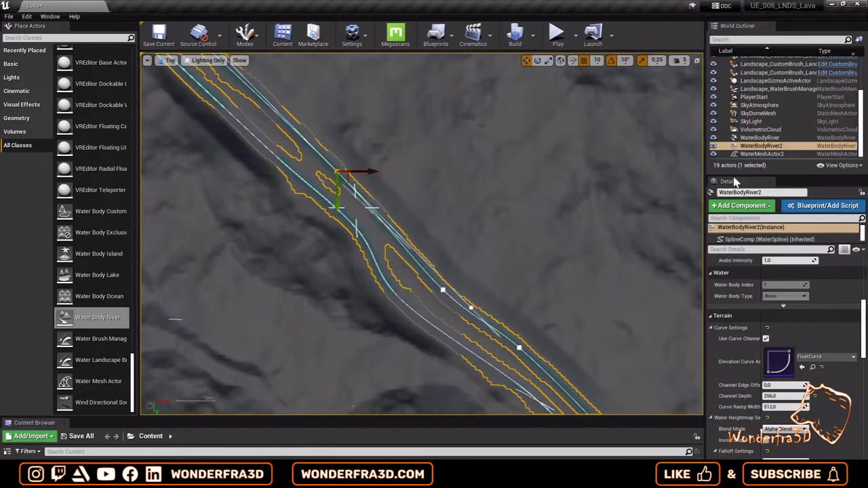
click(368, 239)
scroll(495, 258, down, 5)
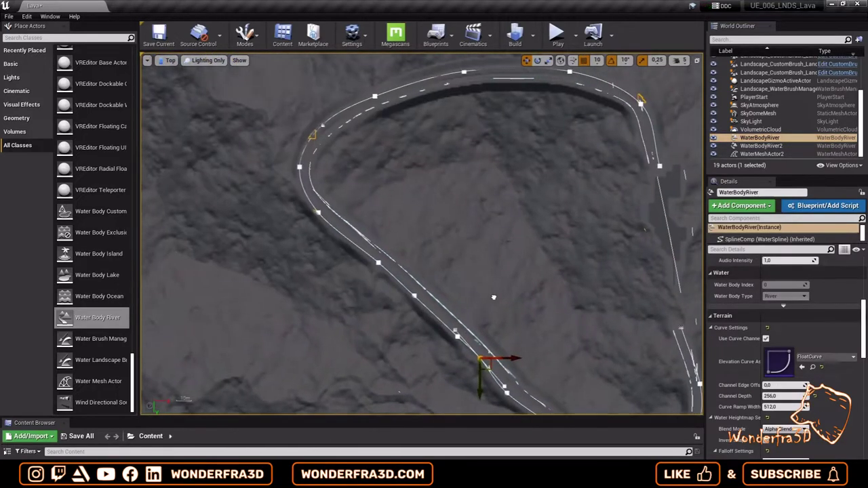
scroll(417, 209, down, 2)
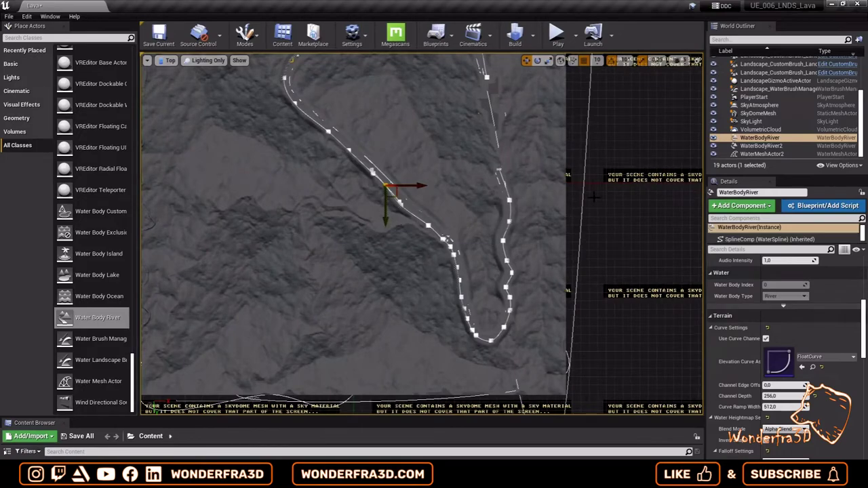
scroll(452, 220, down, 2)
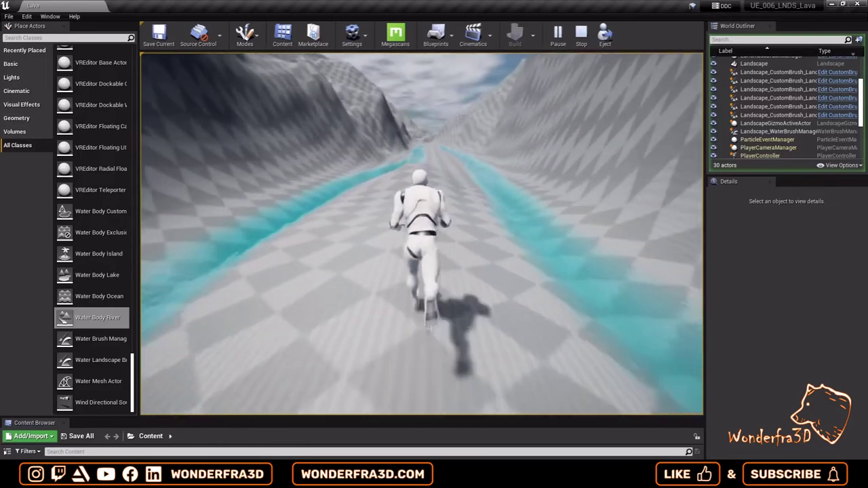
Step: Stop the play-test with Esc and focus the view on the selected river
key(Escape)
key(f)
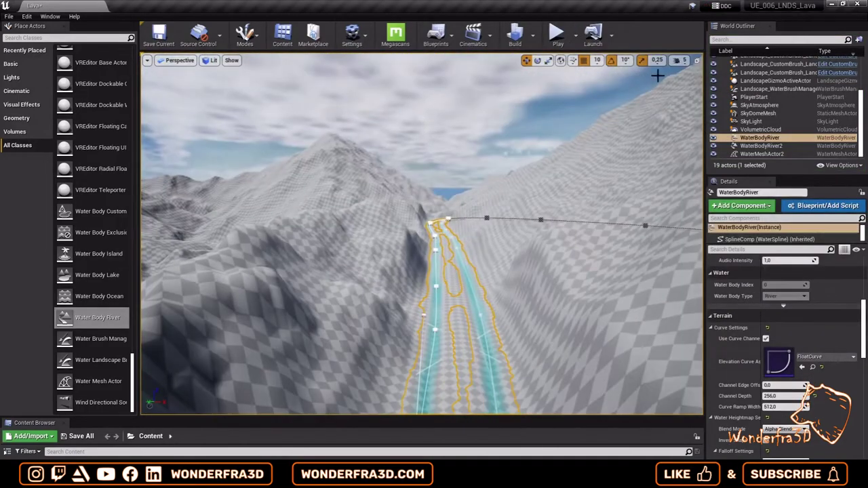
Step: Select WaterBodyRiver2, focus on it, and fly the view along the canyon
right_drag(525, 202, 525, 201)
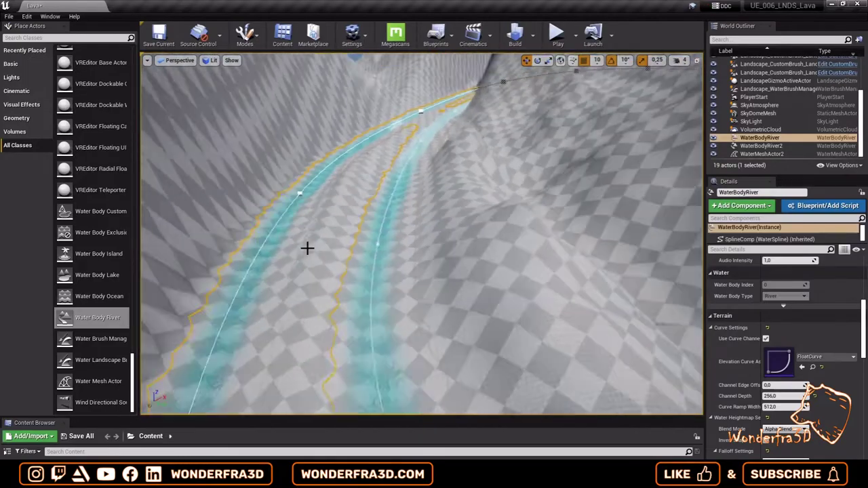
click(387, 205)
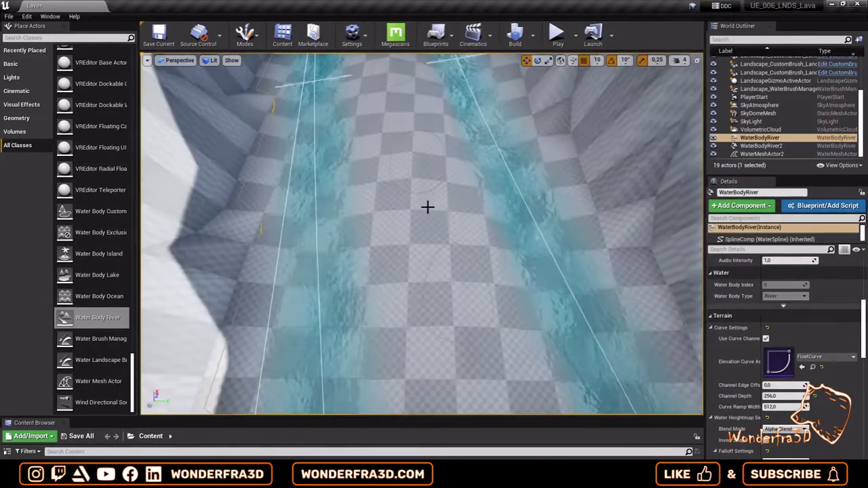
right_click(428, 207)
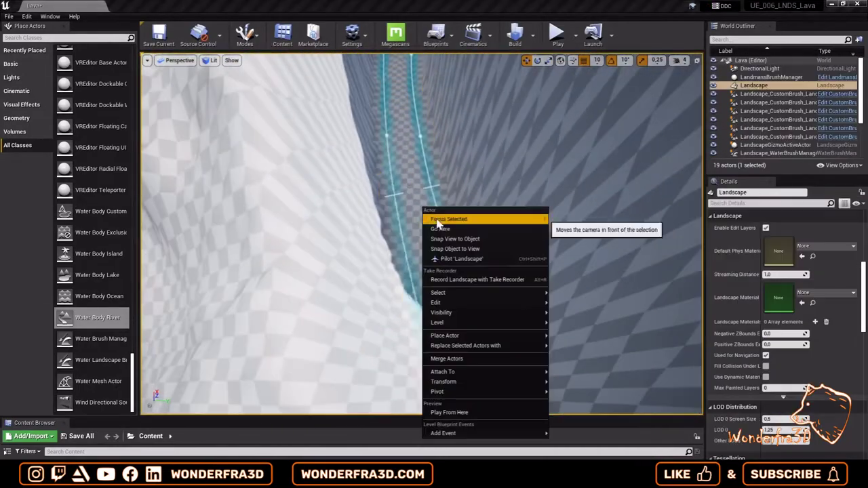
click(438, 219)
click(761, 147)
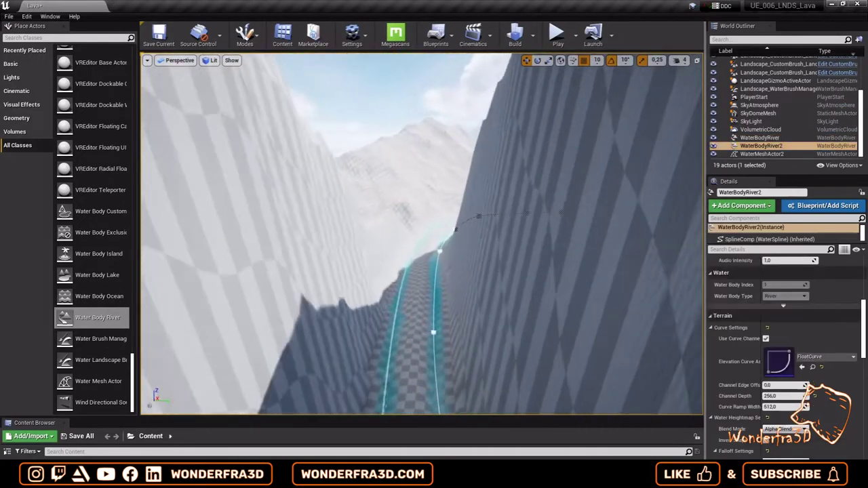
right_drag(435, 237, 408, 245)
right_drag(569, 291, 360, 109)
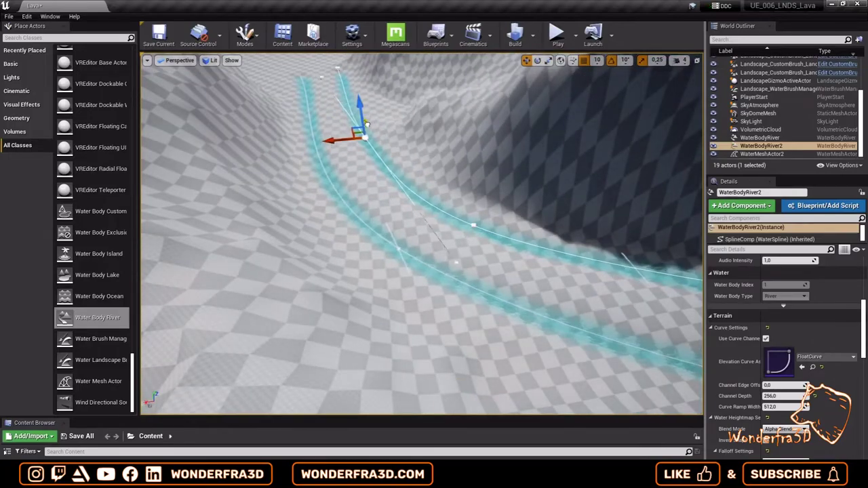
mouse_move(479, 228)
right_down()
mouse_move(475, 177)
mouse_move(448, 281)
right_up()
Step: Drag WaterBodyRiver2's end point left and further up the canyon to straighten it
click(491, 248)
click(421, 242)
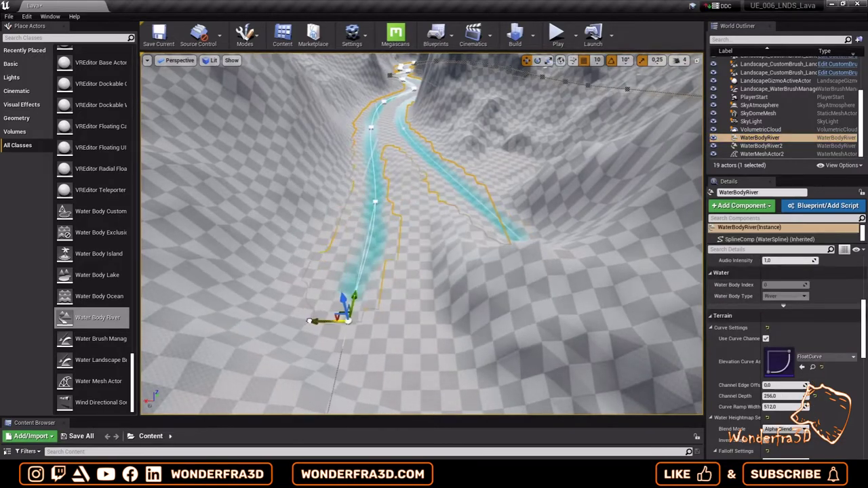
double_click(761, 146)
mouse_move(506, 253)
mouse_down()
mouse_move(398, 253)
mouse_move(412, 293)
mouse_up()
drag(422, 237, 408, 197)
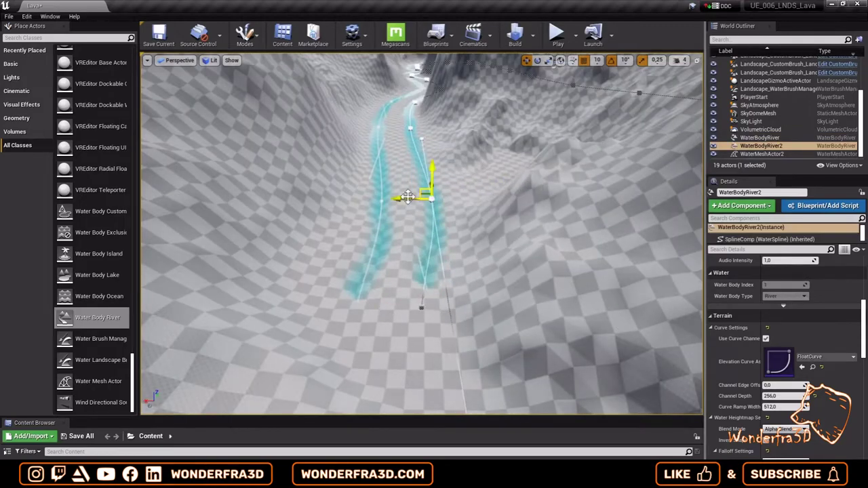
click(422, 310)
right_drag(422, 309, 574, 330)
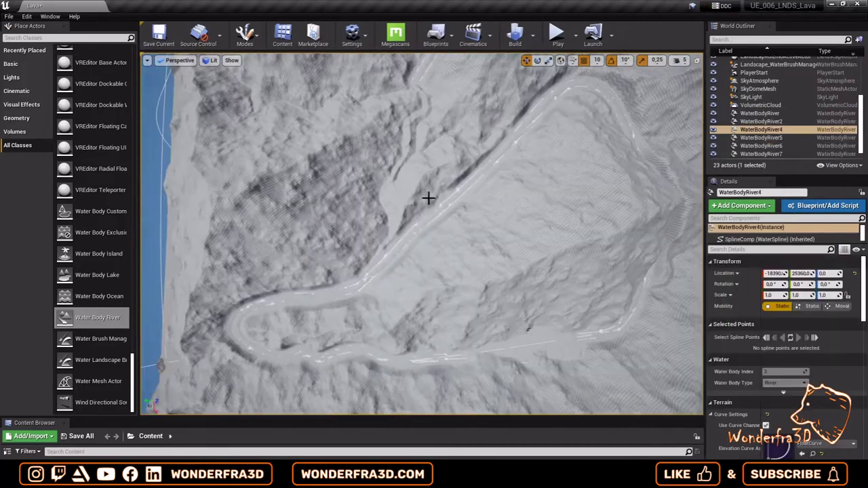
Step: Move spline points of WaterBodyRiver5 and WaterBodyRiver7 down toward the main river
click(425, 118)
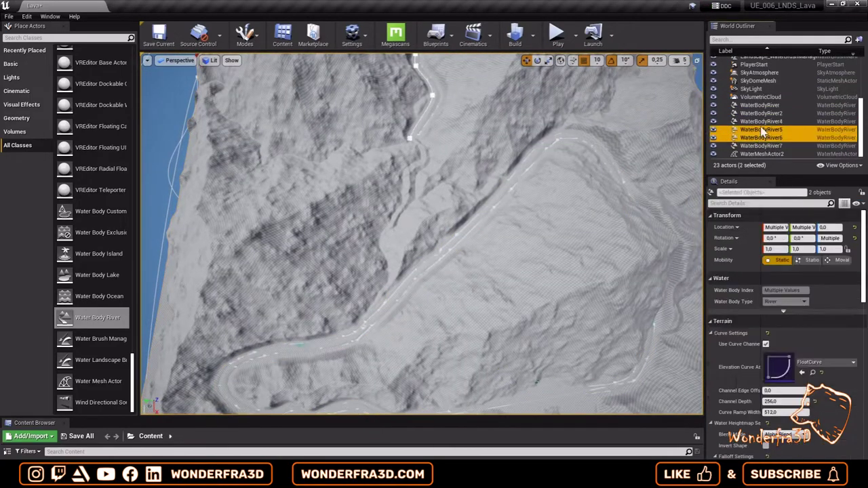
click(400, 144)
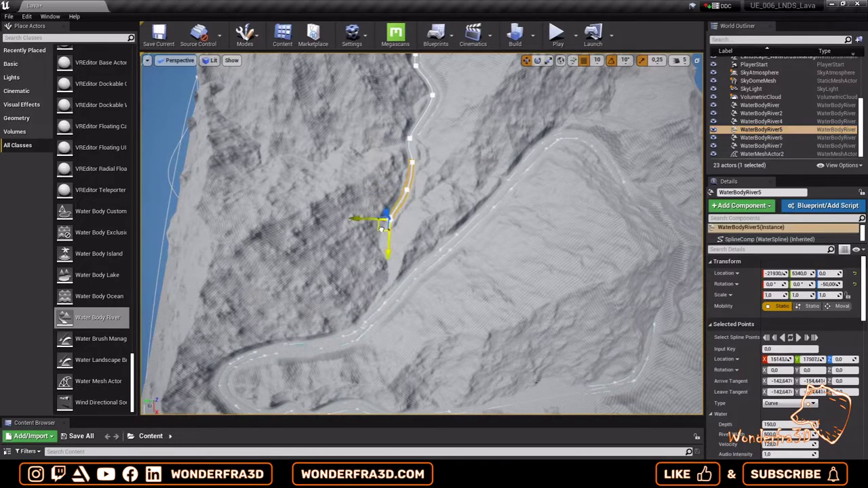
drag(376, 285, 379, 294)
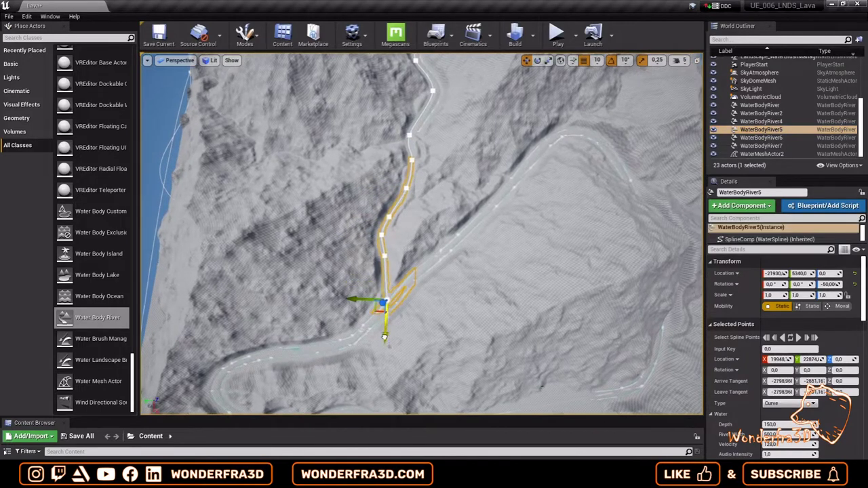
click(434, 130)
click(411, 163)
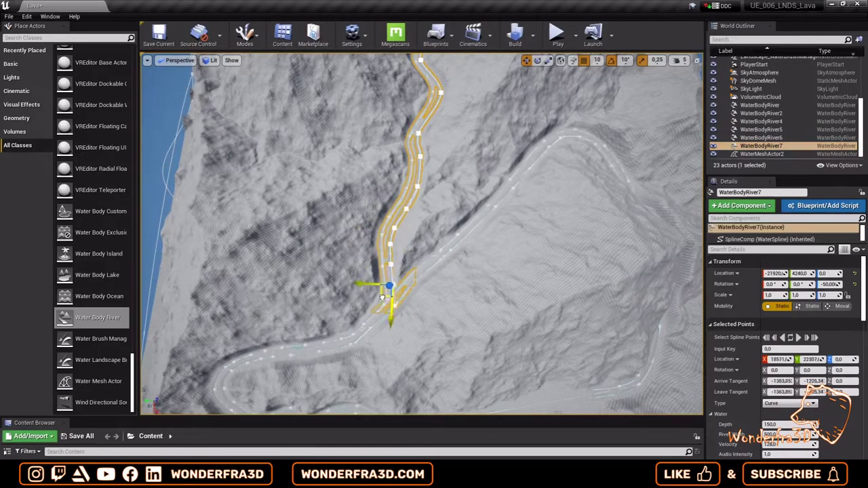
drag(383, 296, 388, 304)
Step: Rotate WaterBodyRiver4 and WaterBodyRiver6 about 50° and slide them onto the main river
mouse_move(494, 170)
right_down()
mouse_move(475, 176)
mouse_move(254, 118)
right_up()
click(244, 115)
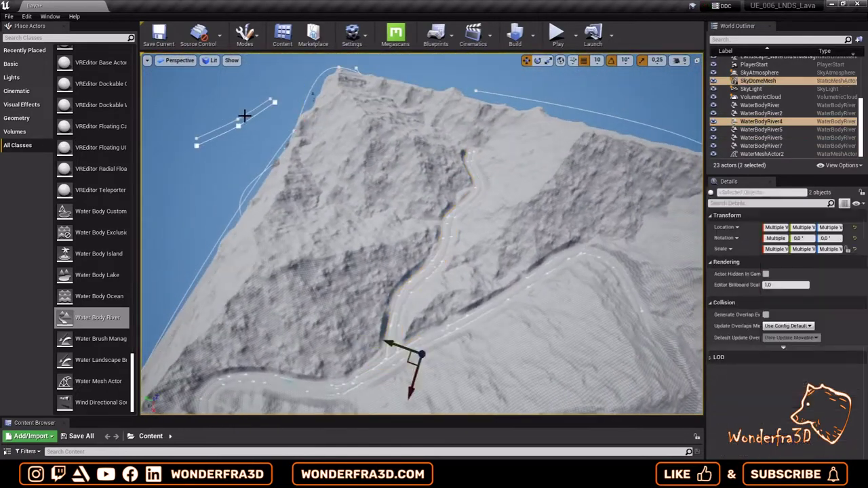
ctrl+click(234, 130)
right_drag(234, 129, 224, 135)
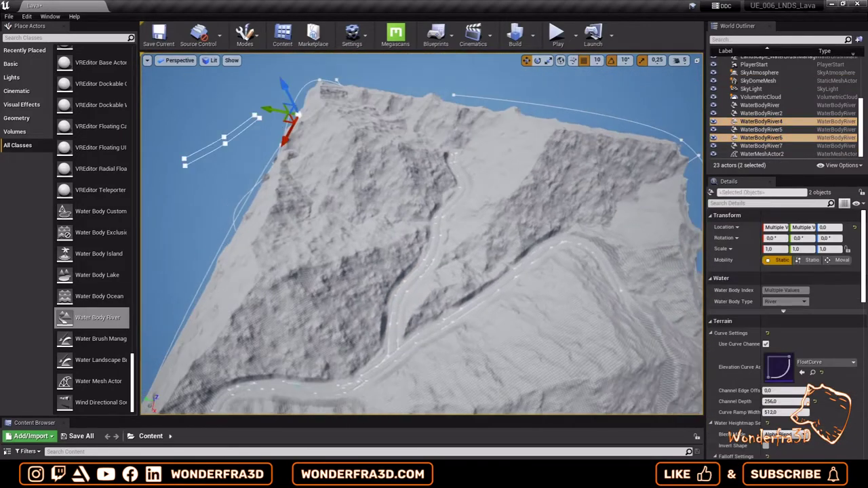
key(e)
drag(441, 224, 403, 235)
key(w)
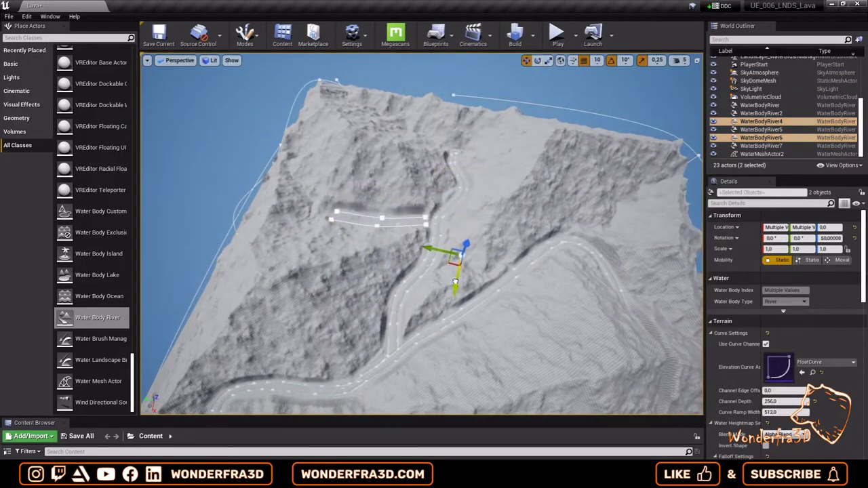
key(f)
right_drag(438, 246, 526, 315)
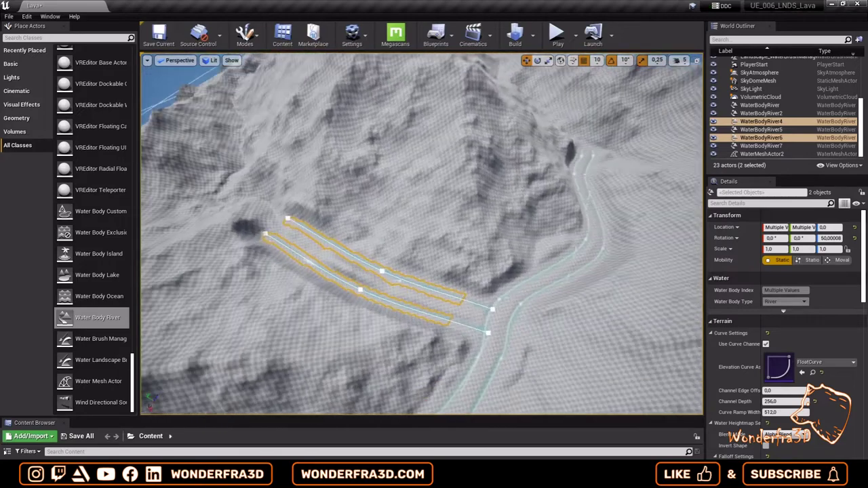
drag(526, 316, 463, 336)
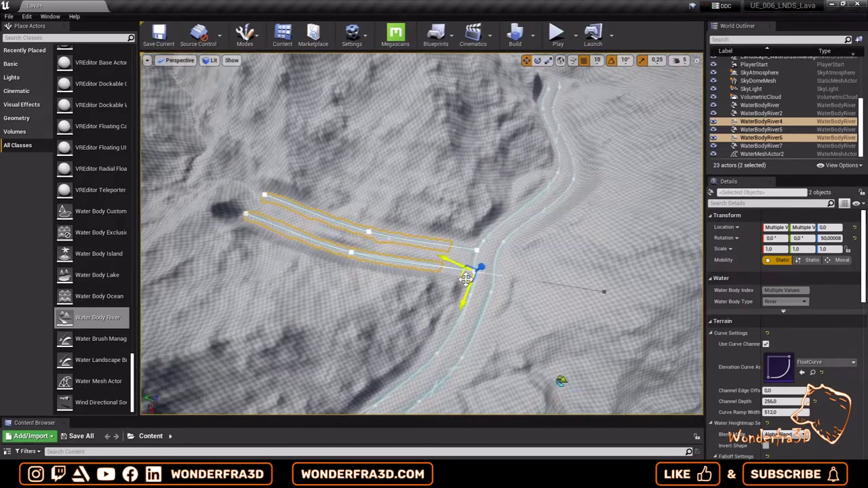
Step: Frame WaterBodyRiver4's outer end point, then start a play test with Alt+P
alt+drag(556, 247, 369, 215)
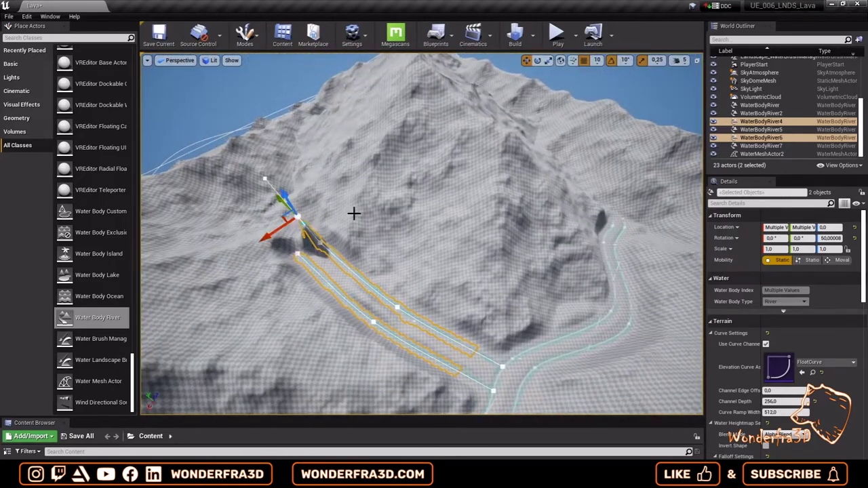
click(286, 252)
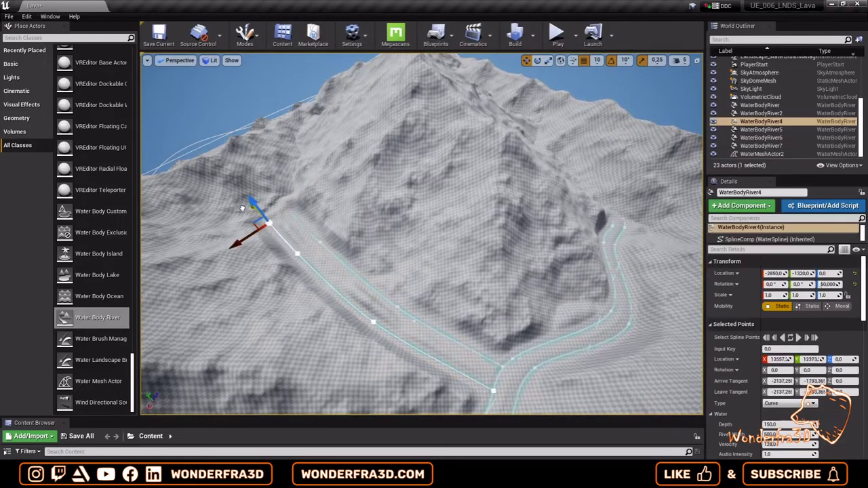
key(f)
scroll(471, 233, down, 3)
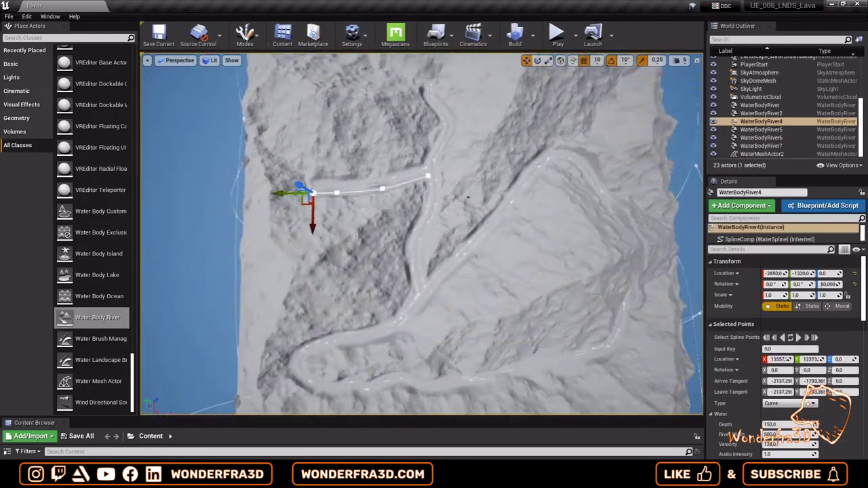
scroll(511, 202, down, 3)
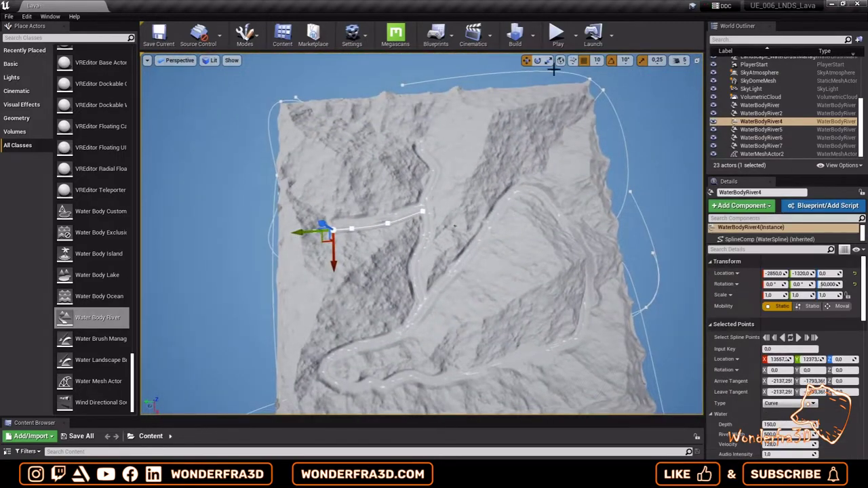
key(alt+p)
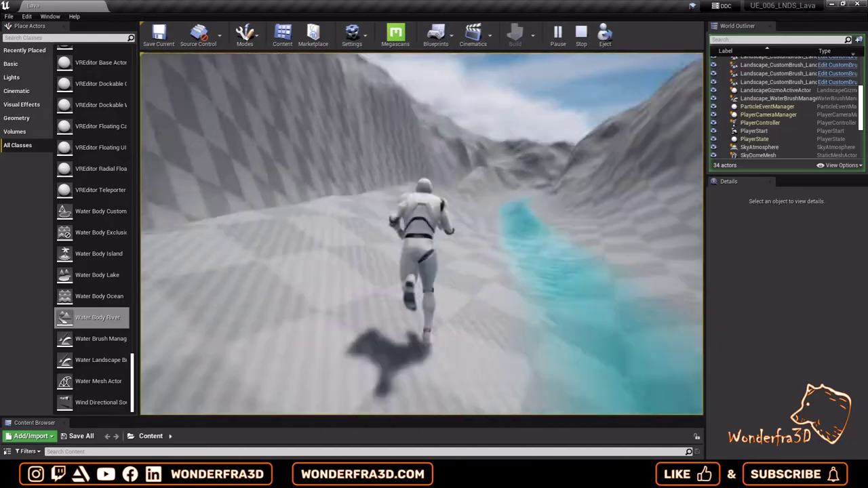
key(Escape)
click(316, 368)
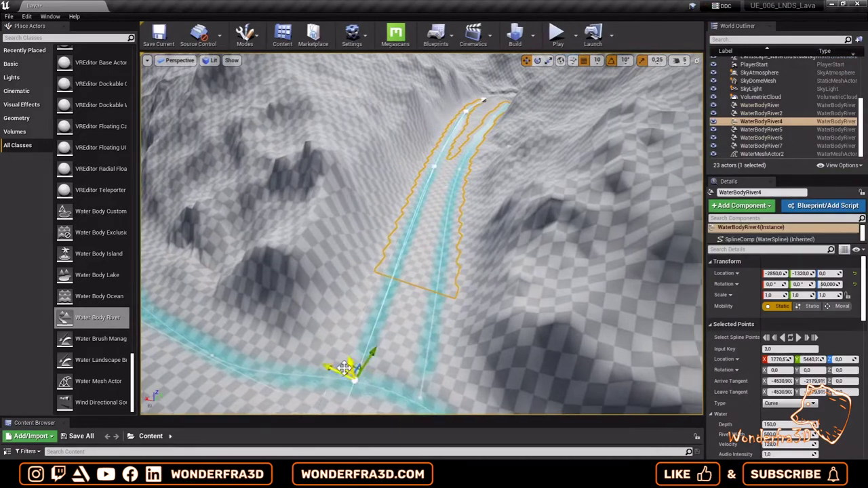
Step: Inspect spline points on WaterBodyRiver6, WaterBodyRiver, WaterBodyRiver5 and WaterBodyRiver2
click(421, 399)
click(420, 398)
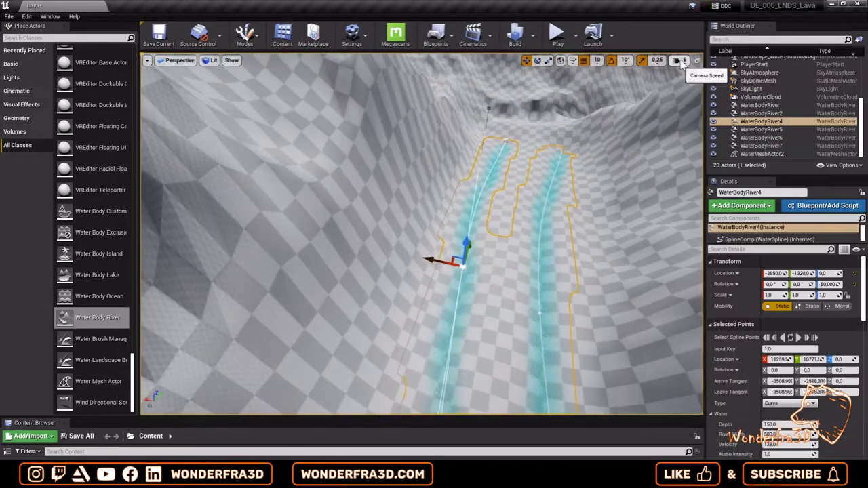
scroll(682, 63, down, 3)
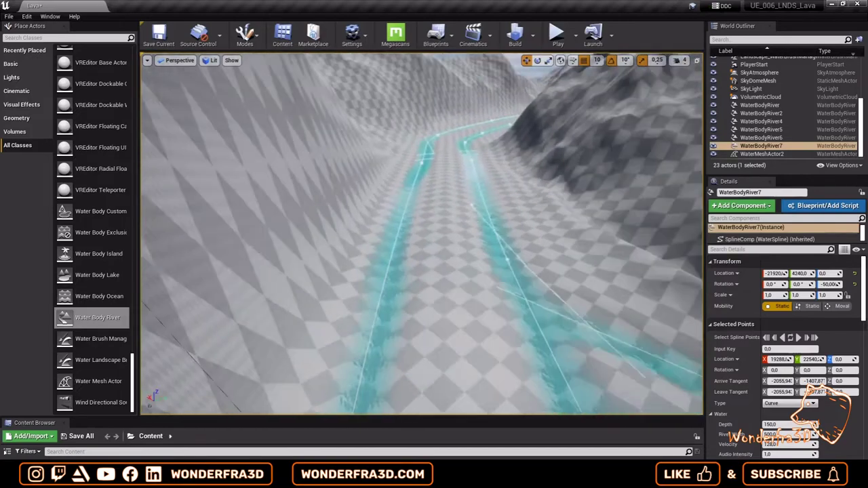
click(437, 150)
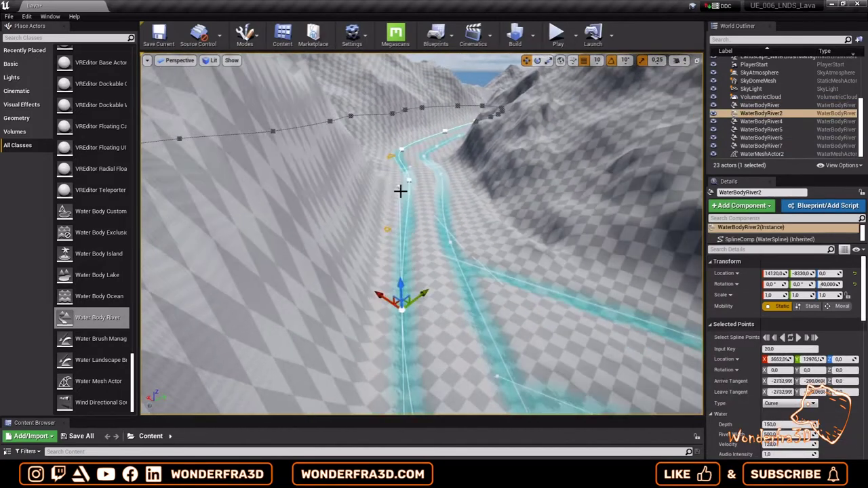
right_drag(400, 191, 452, 241)
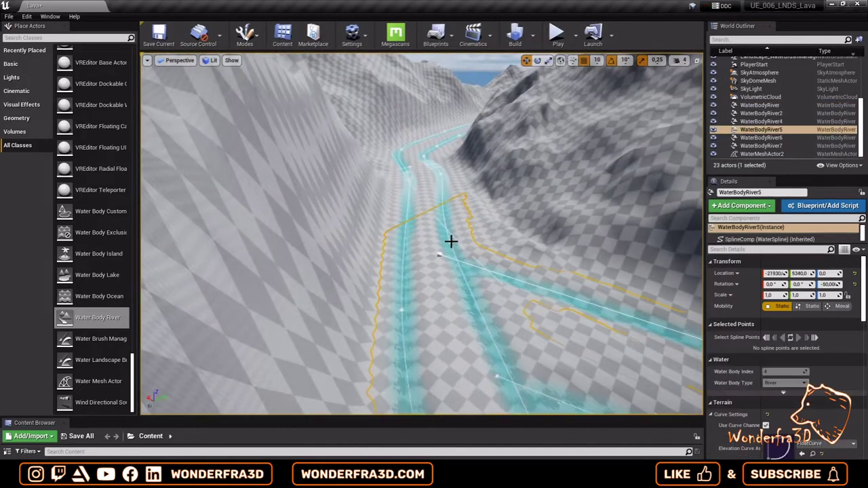
click(462, 236)
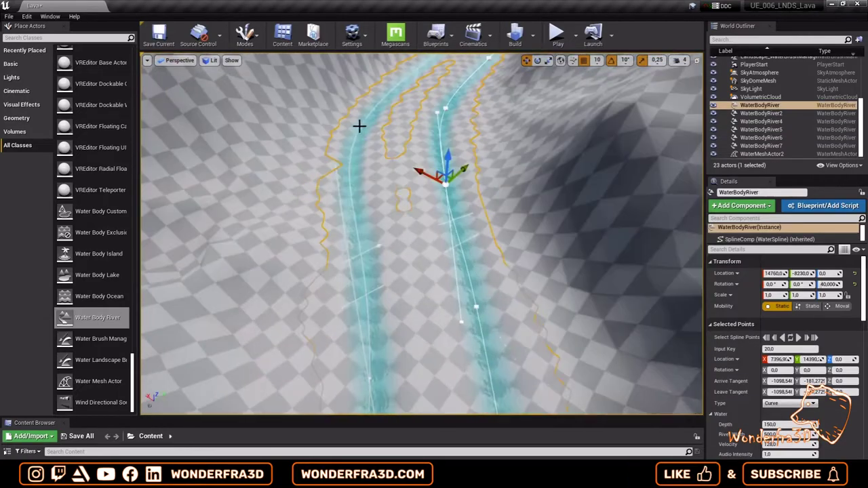
click(360, 126)
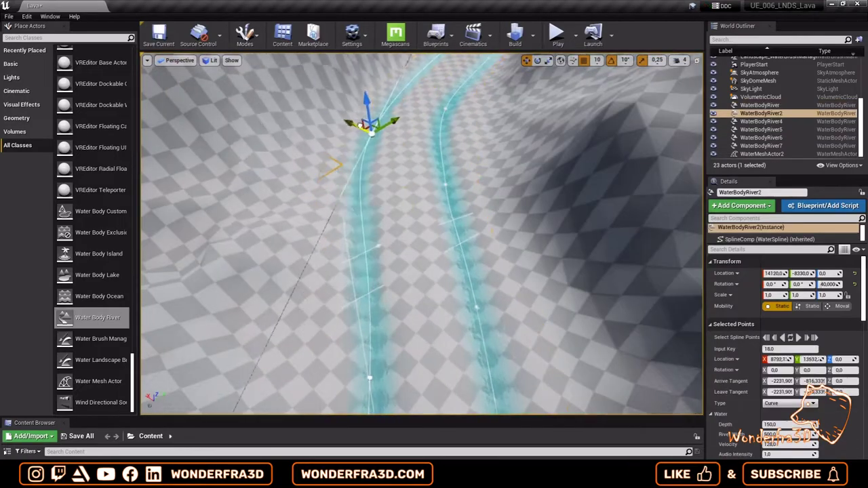
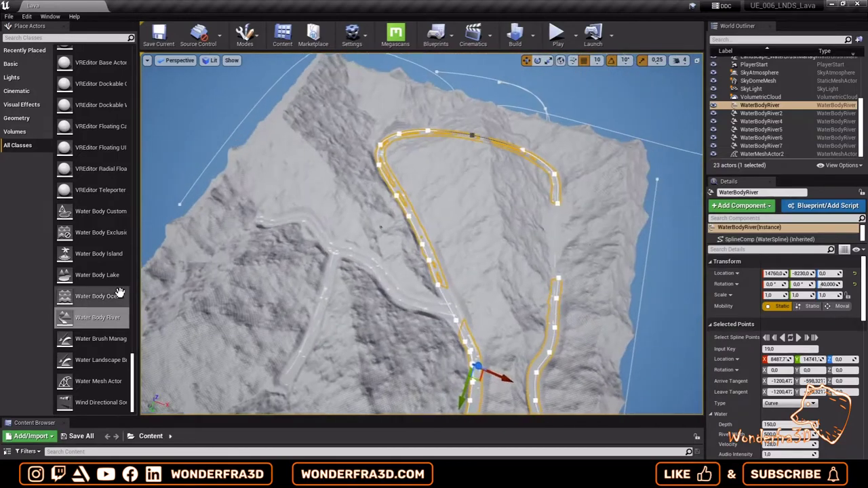
Step: Place a Water Body Lake in the viewport, add an extra outline point and reshape it
drag(97, 275, 554, 235)
click(603, 207)
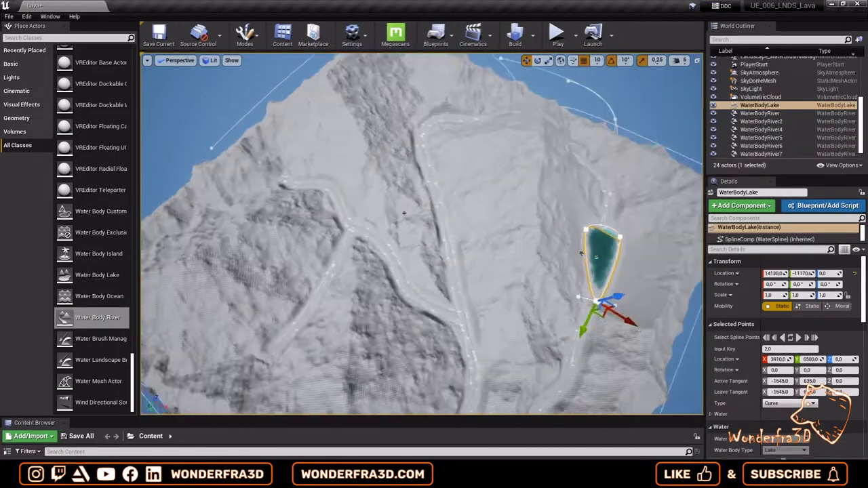
right_click(557, 213)
click(611, 224)
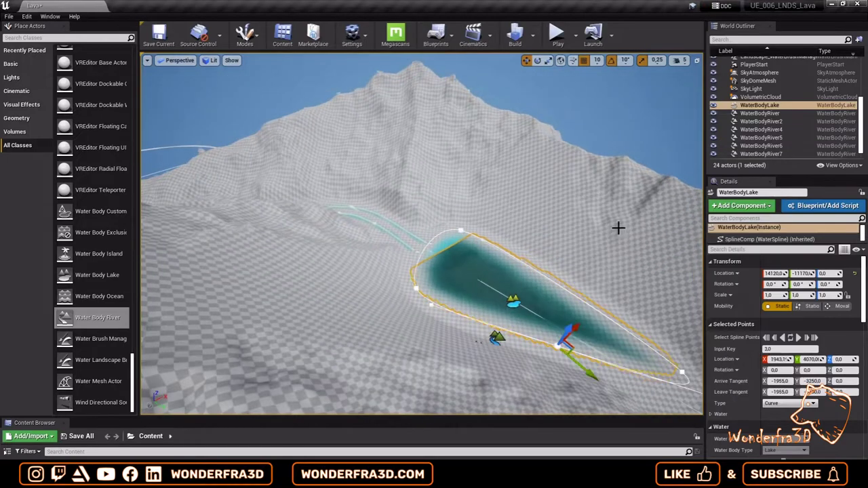
drag(415, 289, 463, 273)
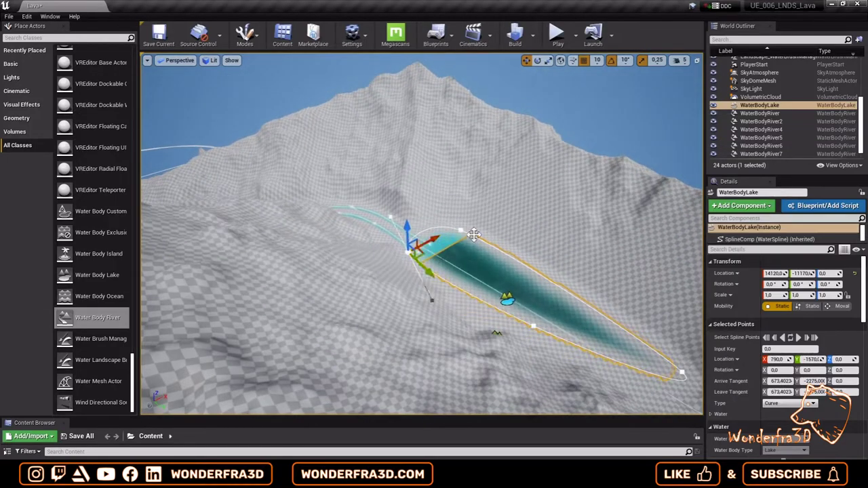
Step: Set the lake's Terrain Blend Mode to Additive and stretch it along the river channel
click(501, 297)
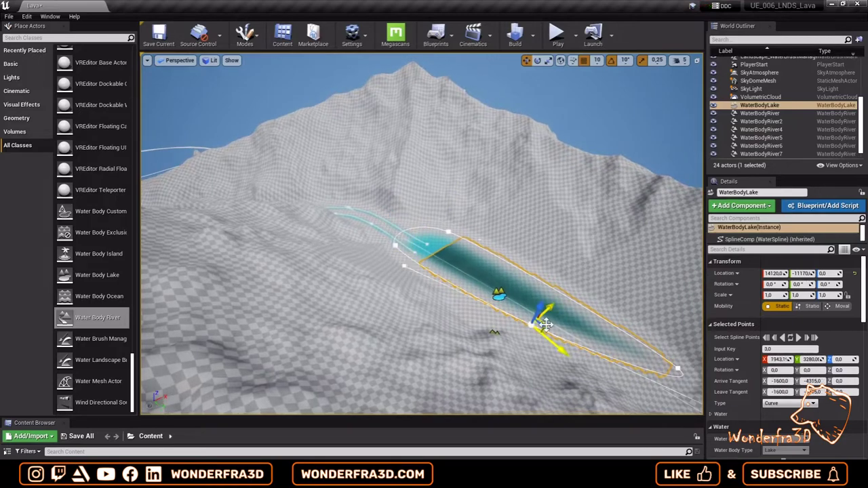
scroll(780, 325, down, 5)
click(783, 410)
click(773, 434)
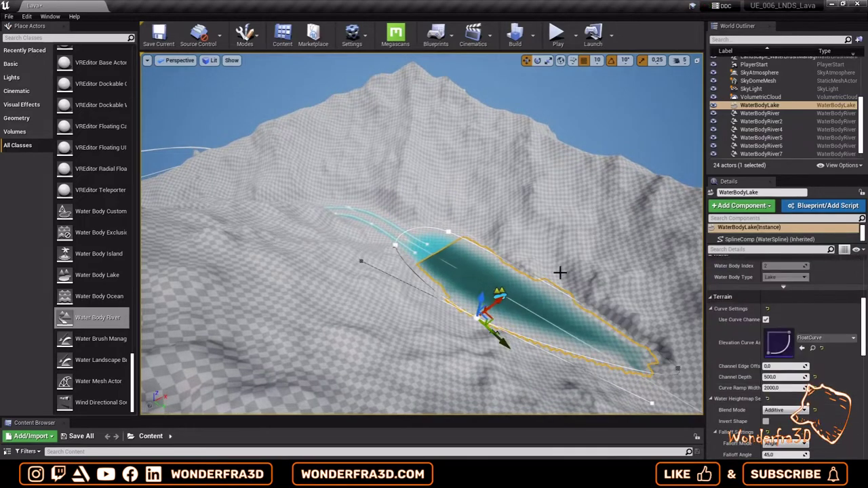
mouse_move(562, 271)
alt+mouse_down()
mouse_move(388, 226)
mouse_move(333, 231)
alt+mouse_up()
mouse_move(539, 246)
mouse_down()
mouse_move(496, 245)
mouse_move(447, 288)
mouse_up()
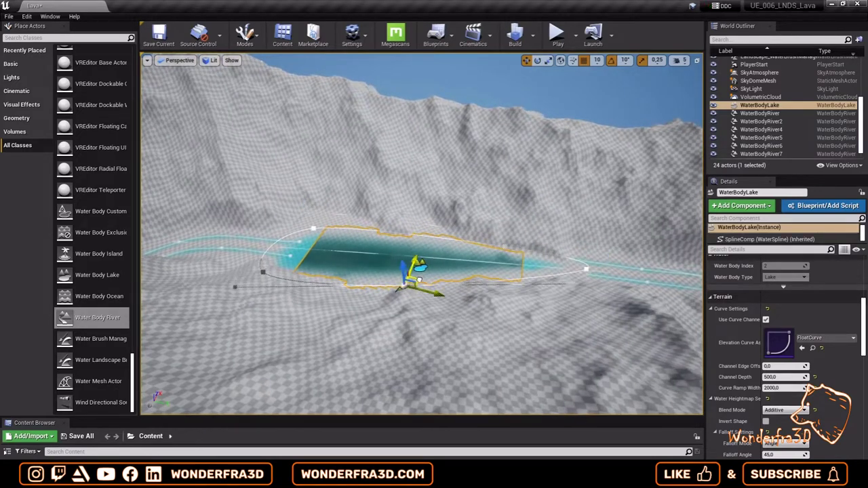
Step: Select the lake outline point, both river water bodies and the landscape in turn
click(573, 261)
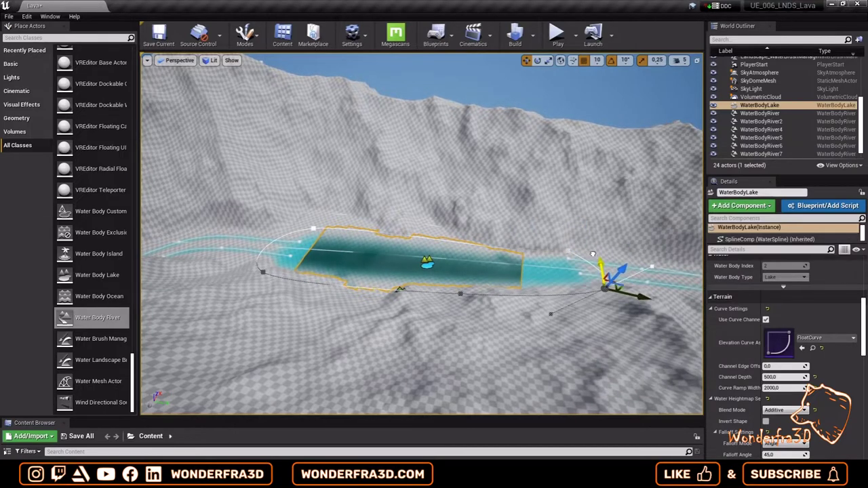
click(623, 283)
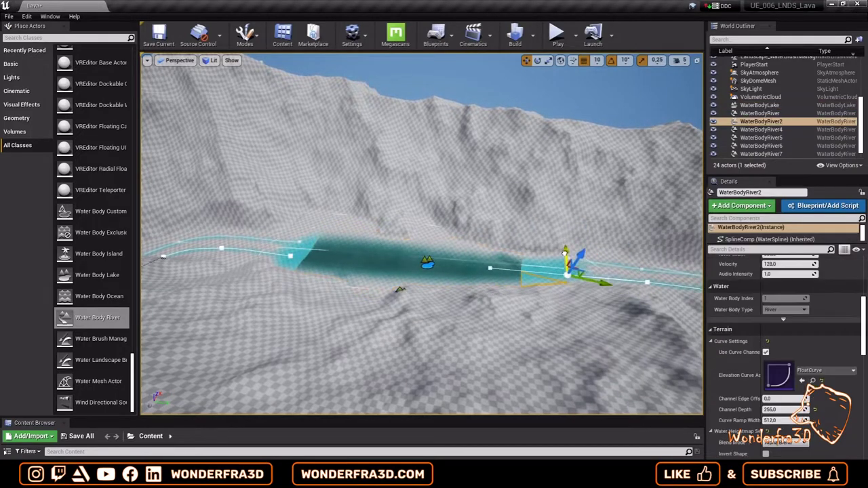
click(576, 261)
click(567, 273)
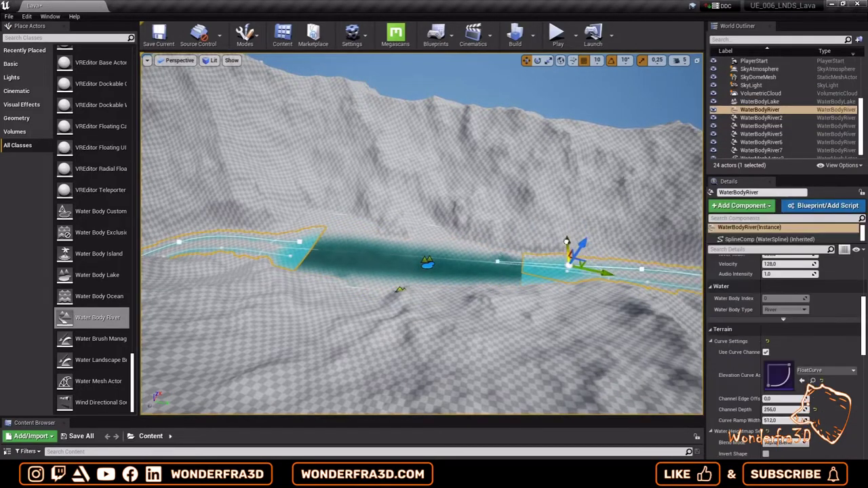
scroll(648, 284, up, 3)
click(621, 303)
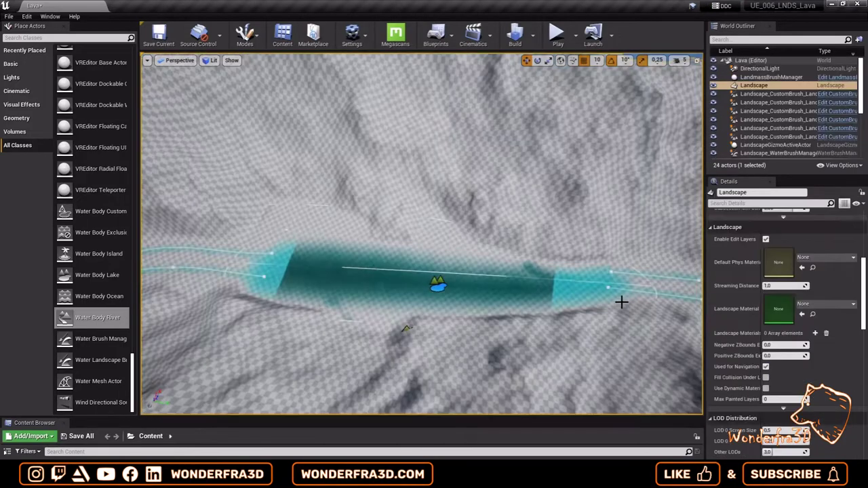
Step: Select the PlayerStart and launch a Play-in-Editor test run
right_drag(221, 258, 539, 275)
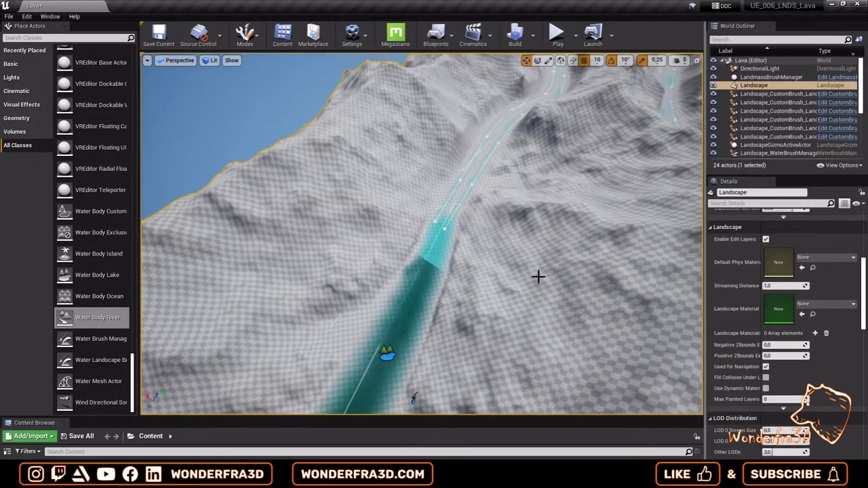
click(448, 193)
click(557, 35)
Step: Run the character forward through the lake water, then stop the test play with Esc
click(556, 95)
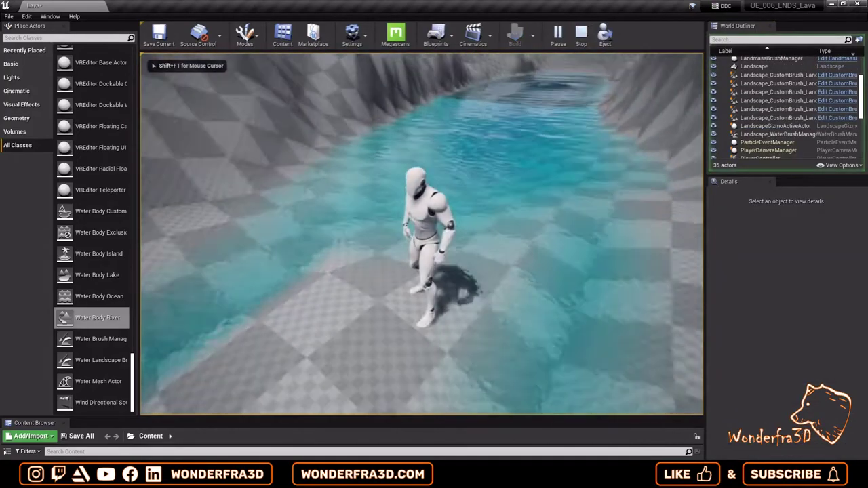
key(w)
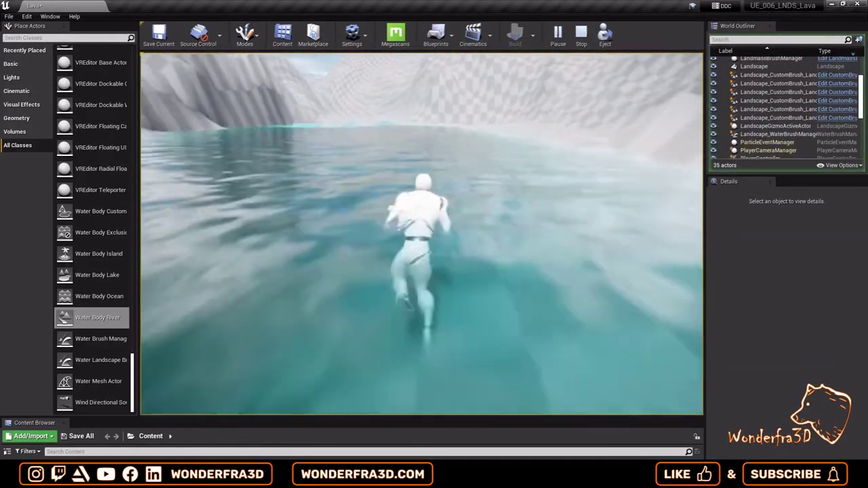
key(Escape)
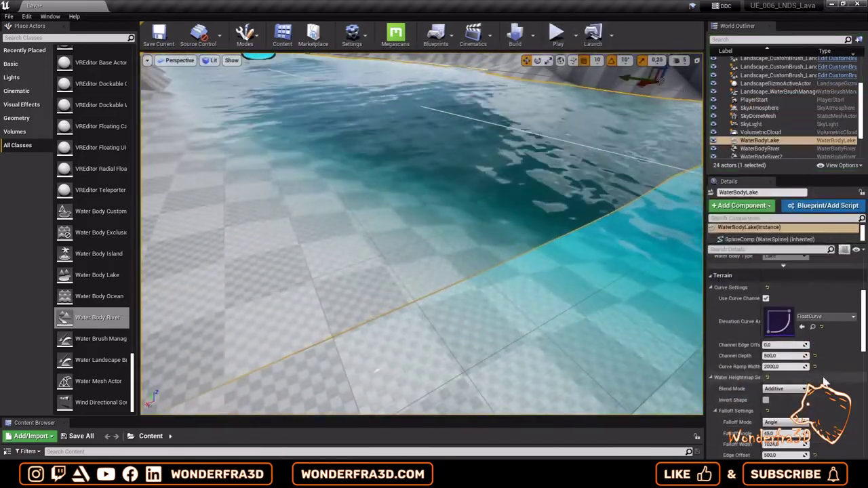
Step: Open the lake's Water_Material_Lake from its Details, then end the play session again
scroll(835, 414, down, 5)
scroll(837, 419, down, 5)
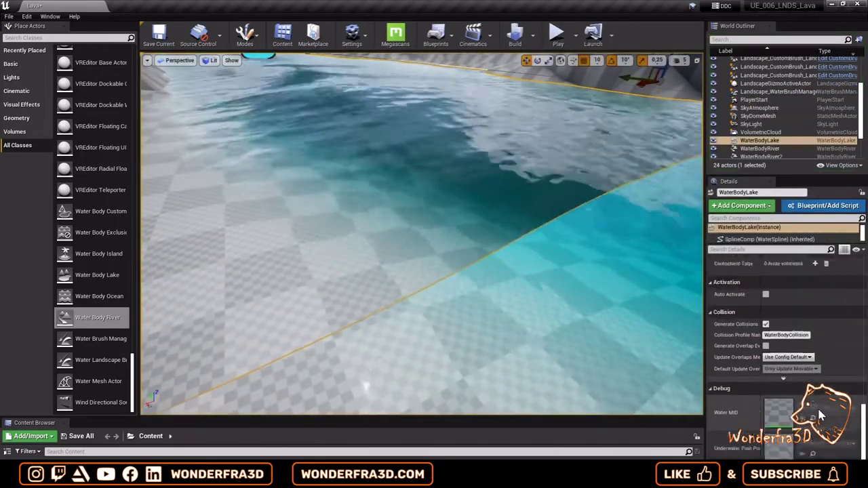
double_click(783, 363)
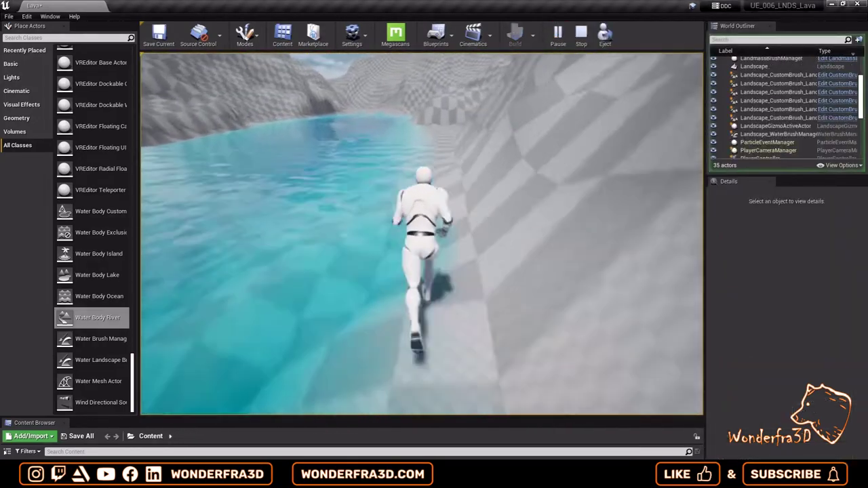
key(Escape)
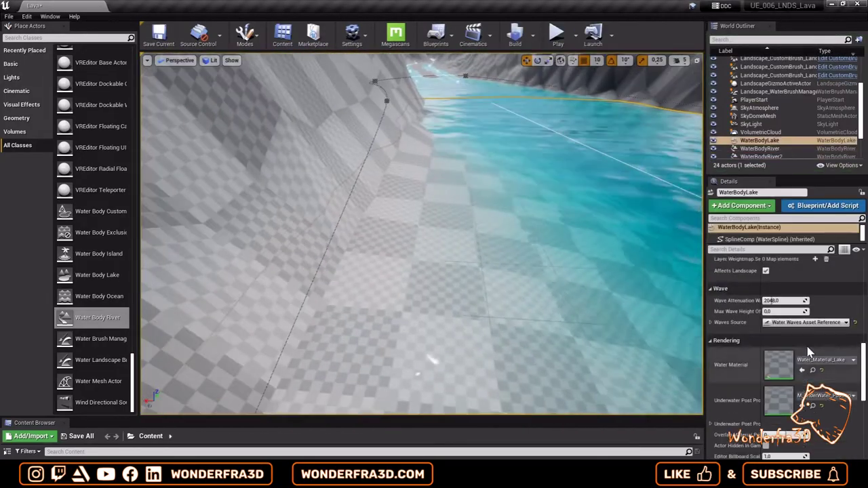
Step: Set the lake's Falloff Width to 500, Falloff Mode to Width and Blend Mode to Additive
scroll(787, 308, up, 5)
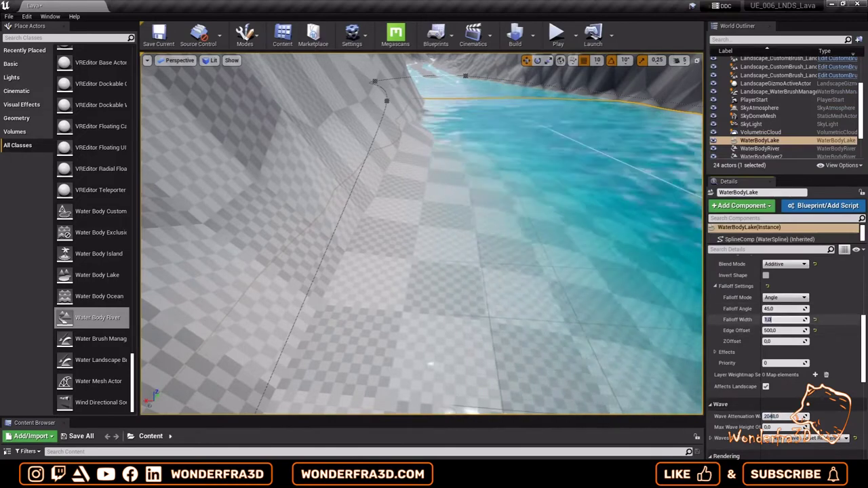
text(500)
key(Return)
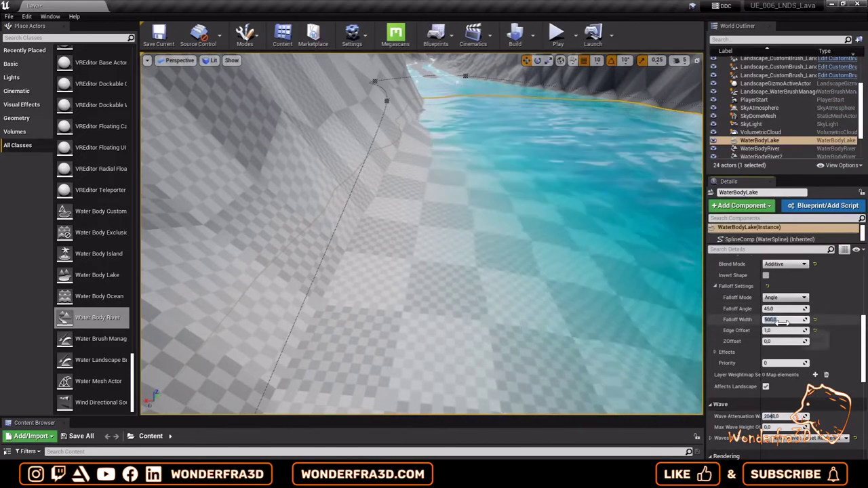
scroll(787, 319, up, 1)
click(785, 326)
click(781, 339)
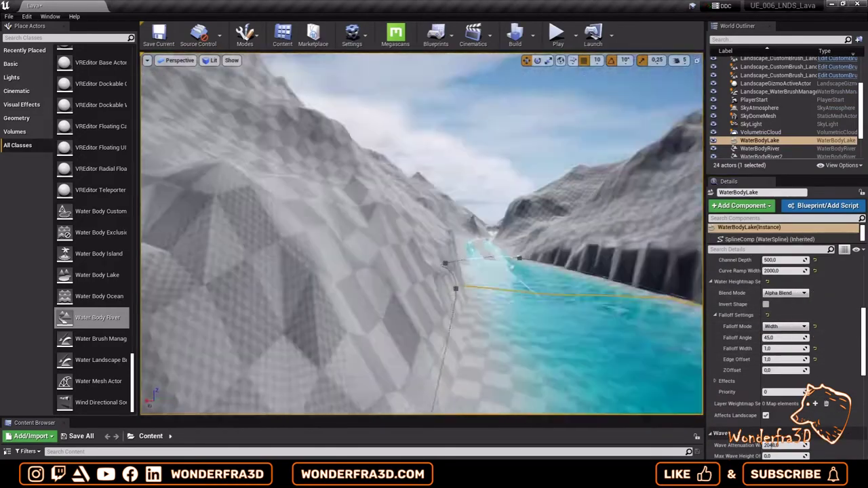
click(786, 292)
click(790, 323)
Step: Pull the lake's upper outline point into the river inflow, forming a narrow bottle-shaped lake
right_drag(517, 279, 444, 271)
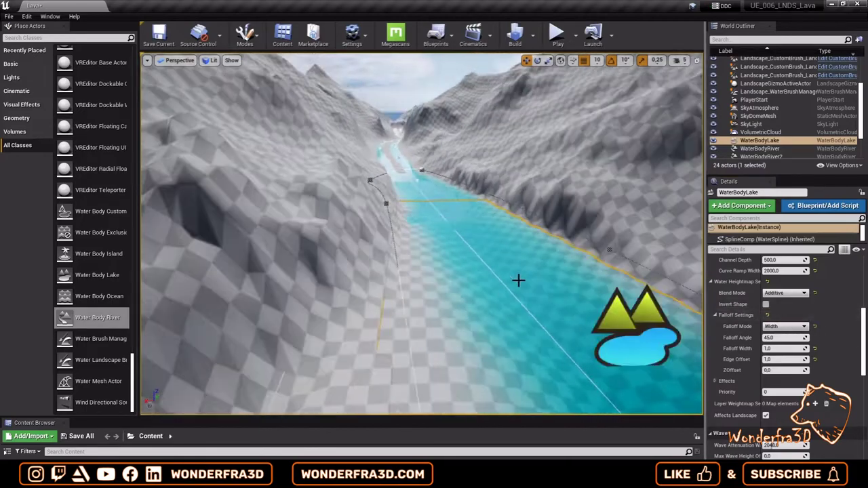
right_click(444, 271)
click(371, 246)
mouse_move(372, 246)
right_down()
mouse_move(352, 300)
mouse_move(397, 263)
mouse_move(380, 272)
mouse_move(380, 251)
mouse_move(379, 271)
right_up()
right_click(397, 263)
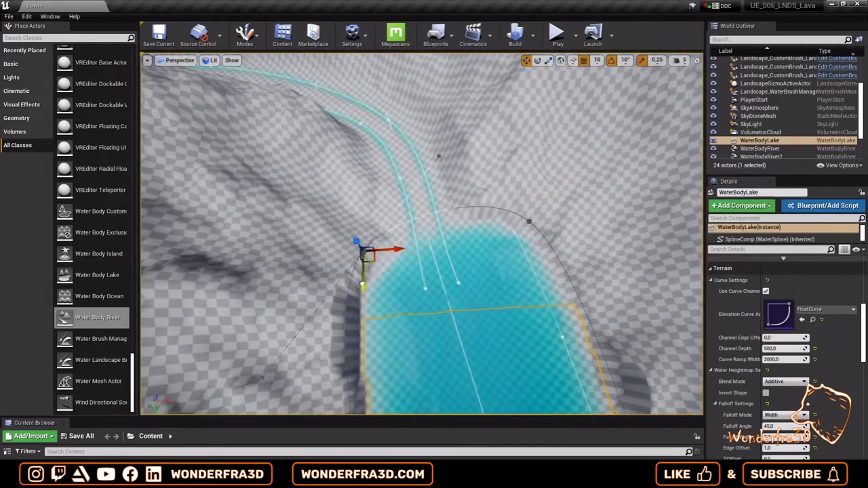
click(549, 229)
mouse_move(373, 241)
right_down()
mouse_move(537, 188)
mouse_move(537, 169)
mouse_move(473, 313)
mouse_move(527, 249)
mouse_move(495, 258)
mouse_move(587, 221)
right_up()
click(537, 188)
click(474, 312)
click(473, 313)
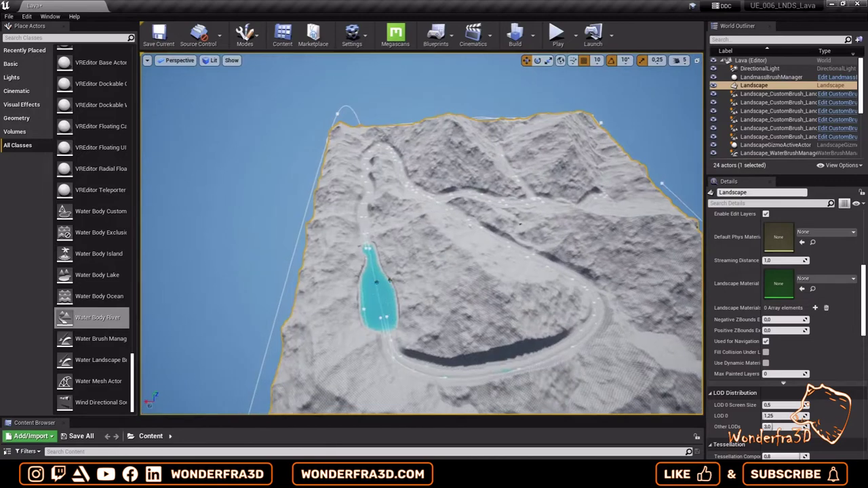
Step: Select the river-channel landmass brush and its spline points while orbiting the valley
click(602, 191)
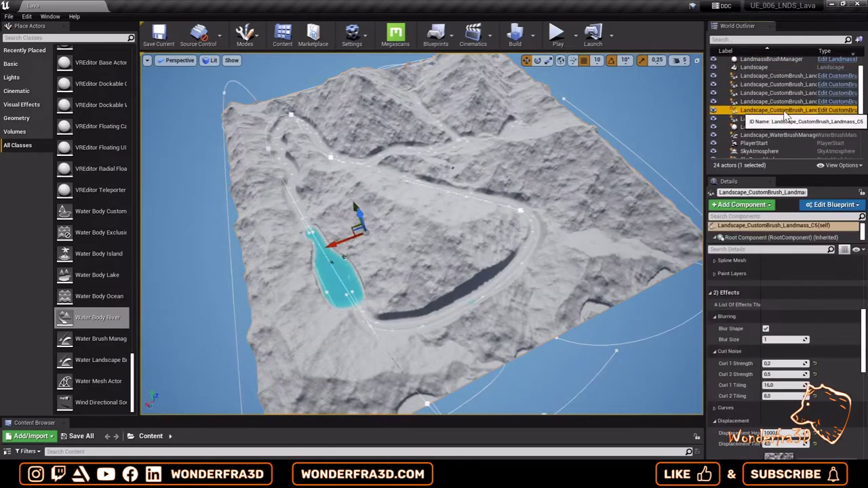
right_drag(603, 192, 442, 282)
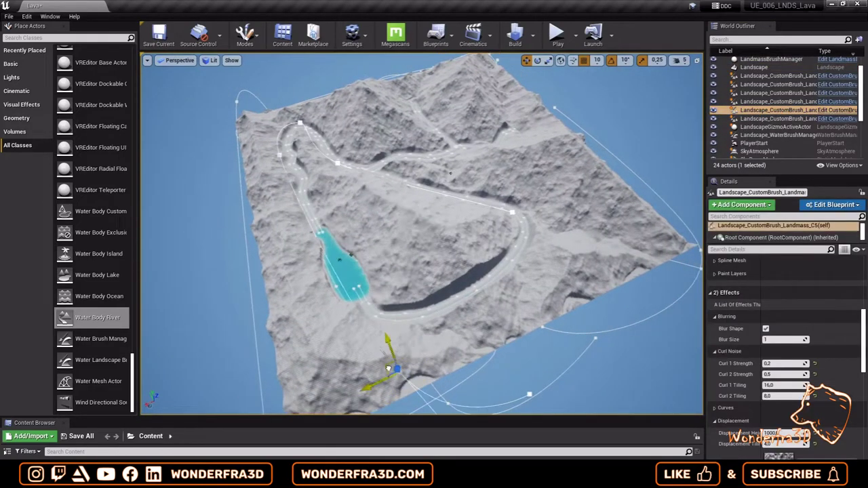
right_drag(382, 348, 450, 369)
click(449, 368)
click(438, 337)
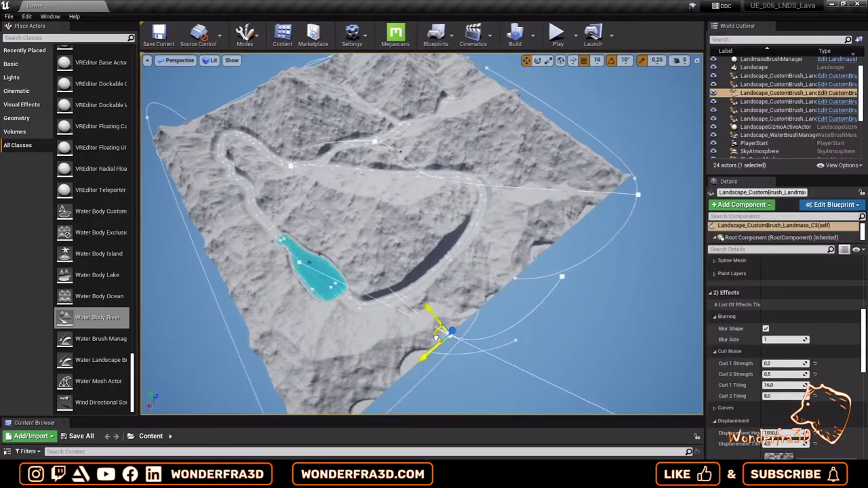
click(350, 275)
click(521, 337)
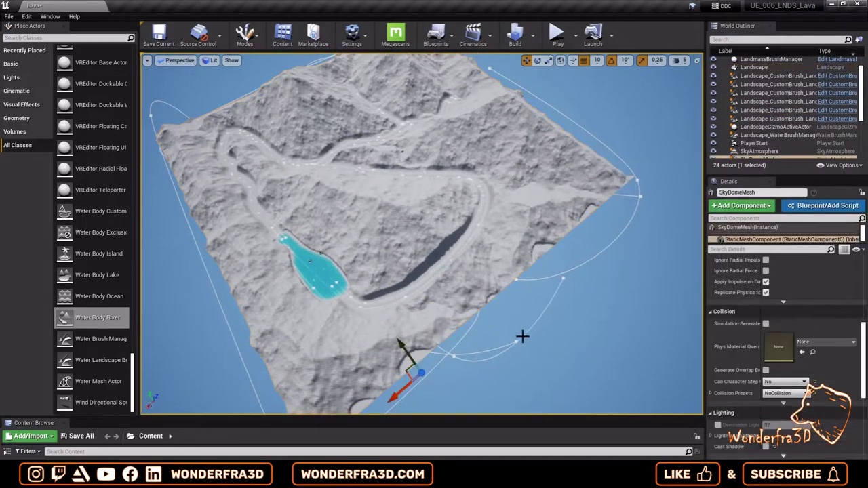
click(518, 346)
Step: Move the river-channel brush's spline points to reroute the river bed toward the lake
drag(495, 321, 458, 253)
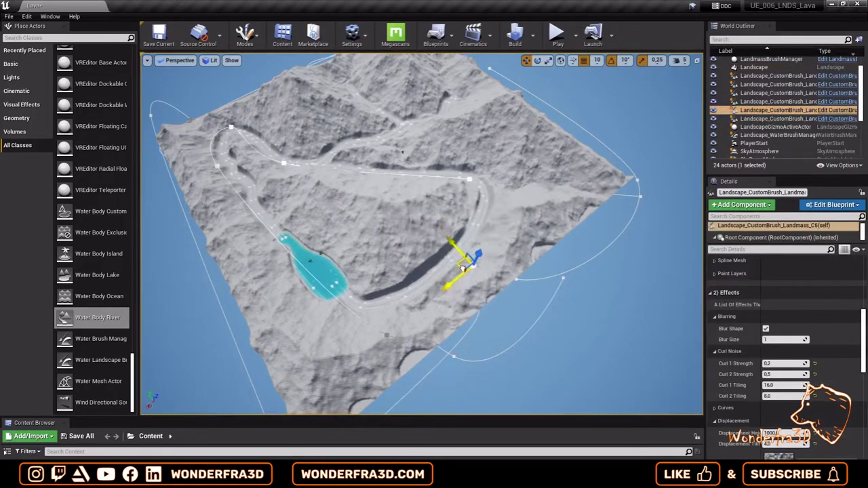
drag(373, 335, 346, 303)
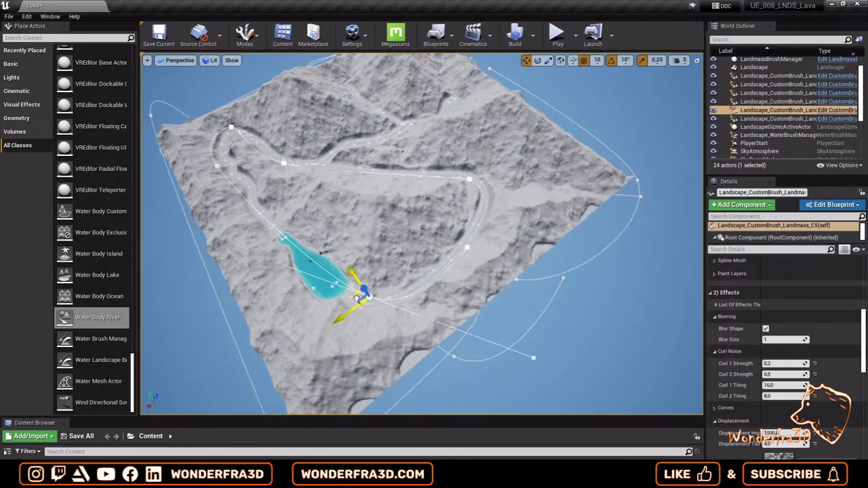
click(475, 183)
mouse_move(473, 193)
mouse_down()
mouse_move(423, 260)
mouse_move(447, 258)
mouse_move(421, 288)
mouse_move(367, 299)
mouse_move(370, 337)
mouse_move(444, 293)
mouse_up()
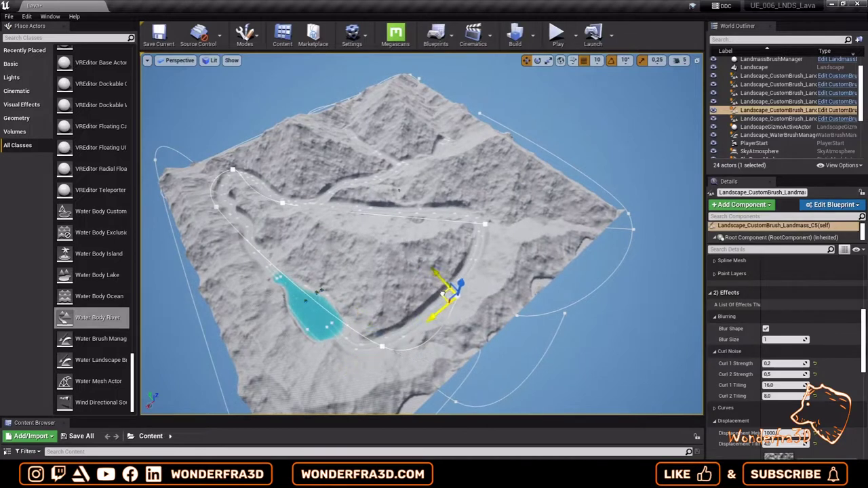
click(380, 343)
drag(376, 345, 335, 348)
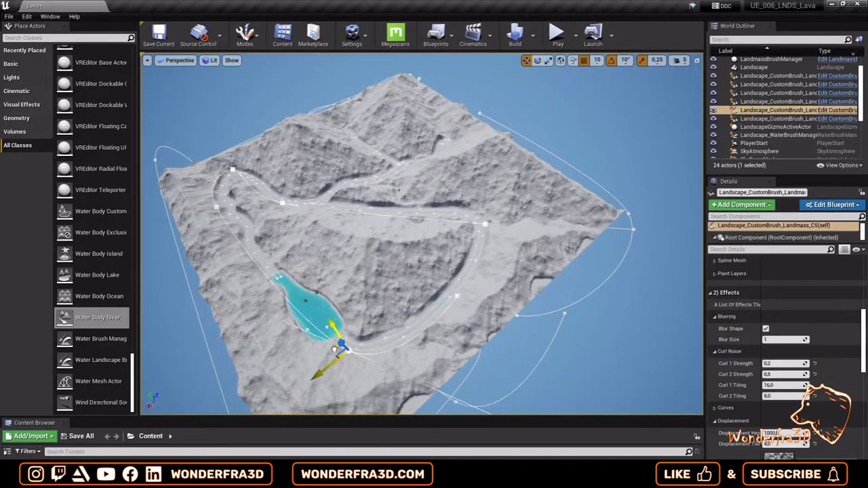
Step: Reposition the C3 landmass brush's spline points, undoing the bad corner move with Ctrl+Z
click(780, 93)
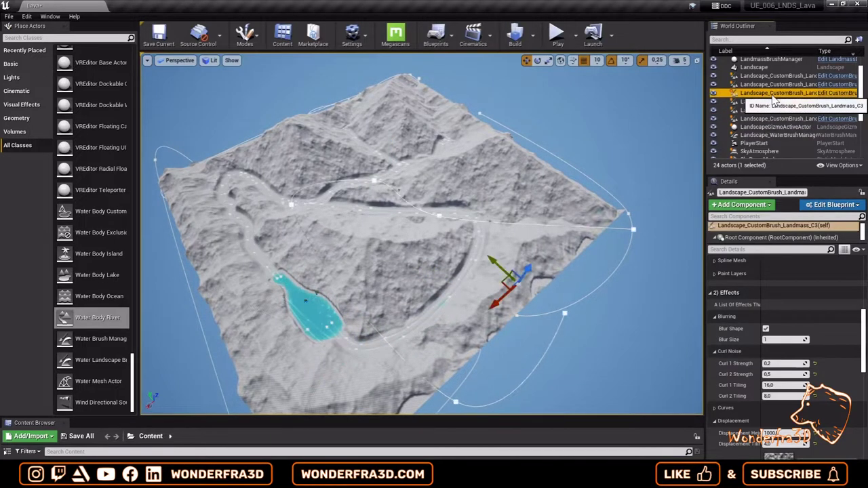
mouse_move(543, 278)
mouse_down()
mouse_move(651, 173)
mouse_move(474, 314)
mouse_up()
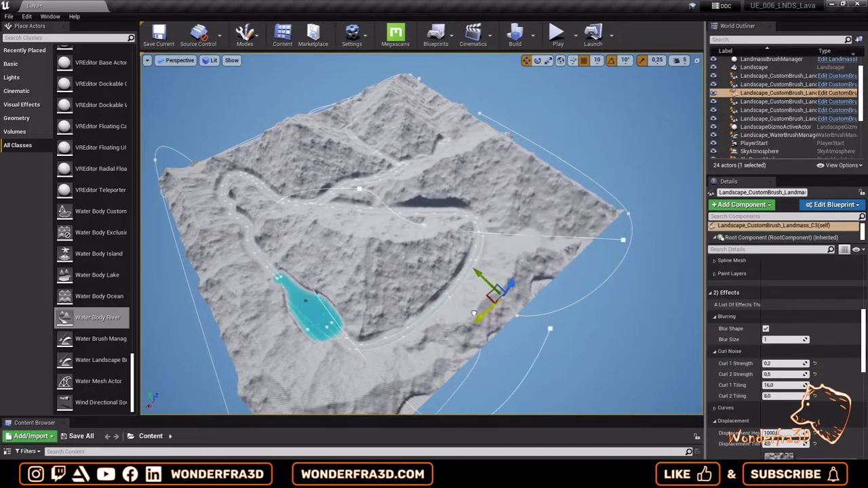
click(780, 85)
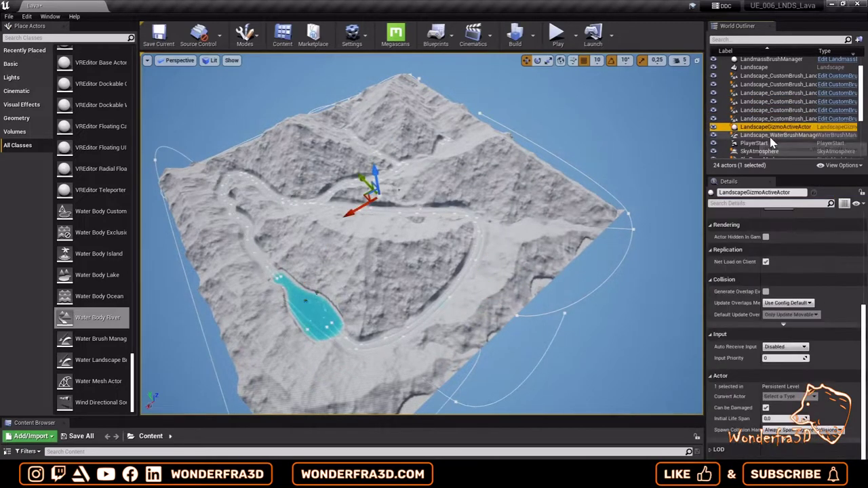
click(786, 102)
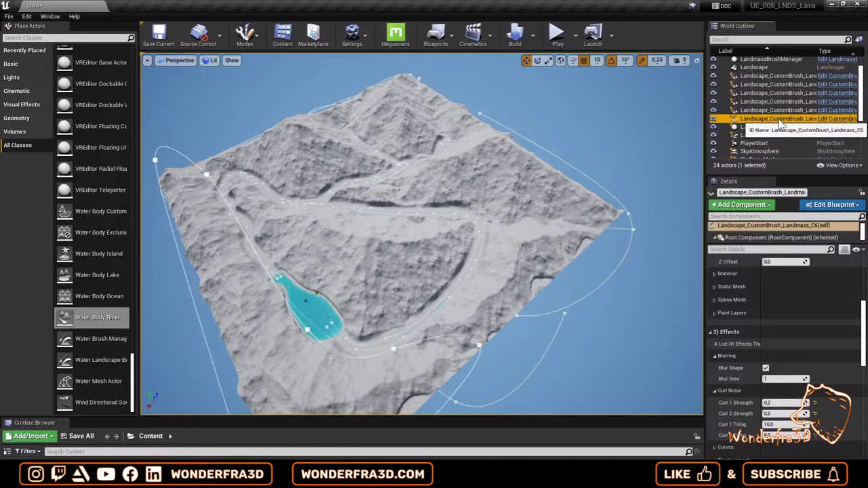
click(784, 93)
mouse_move(615, 257)
mouse_down()
mouse_move(505, 219)
mouse_move(371, 314)
mouse_move(392, 223)
mouse_up()
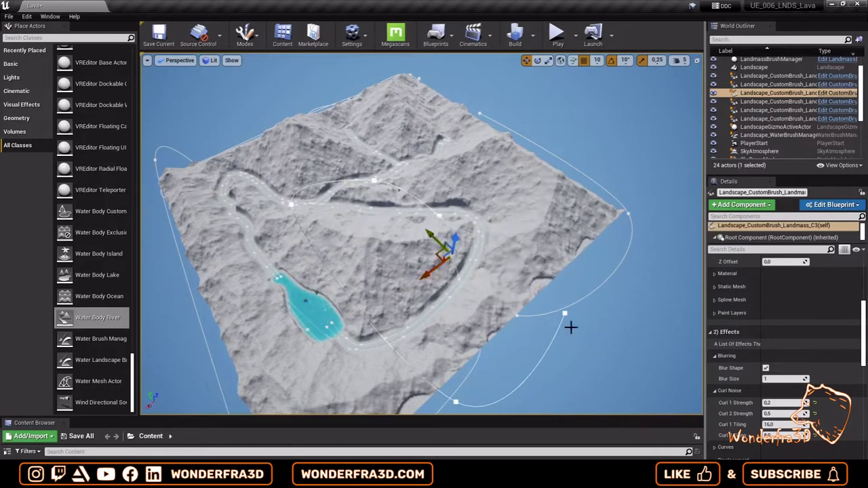
drag(571, 328, 523, 281)
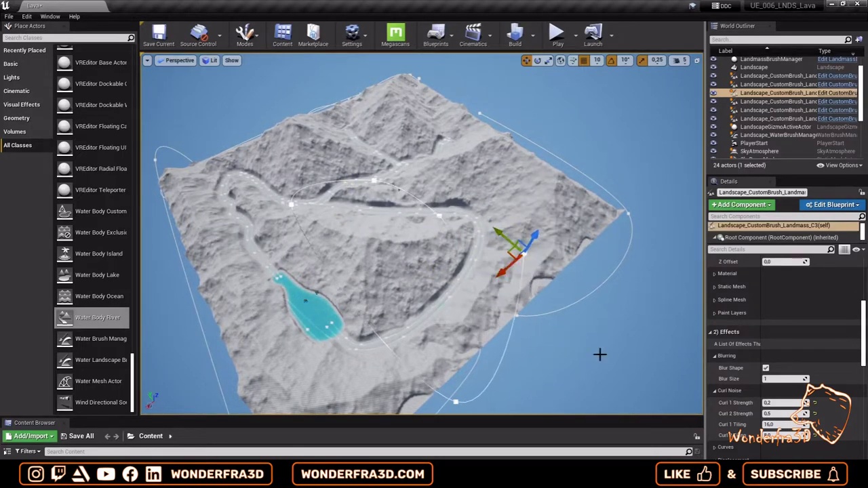
key(ctrl+z)
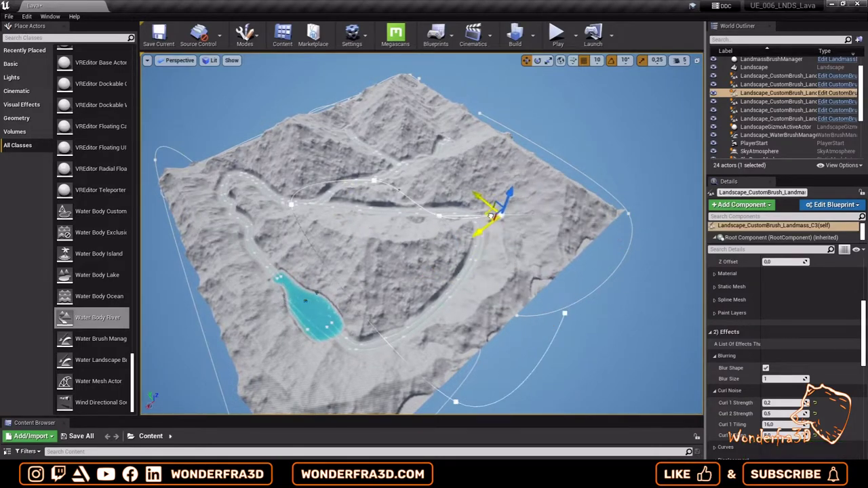
Step: Shift a C3 spline point sideways to reshape the channel, then survey the river and ridge
scroll(490, 215, up, 2)
scroll(485, 210, up, 3)
scroll(478, 203, up, 3)
scroll(473, 196, up, 2)
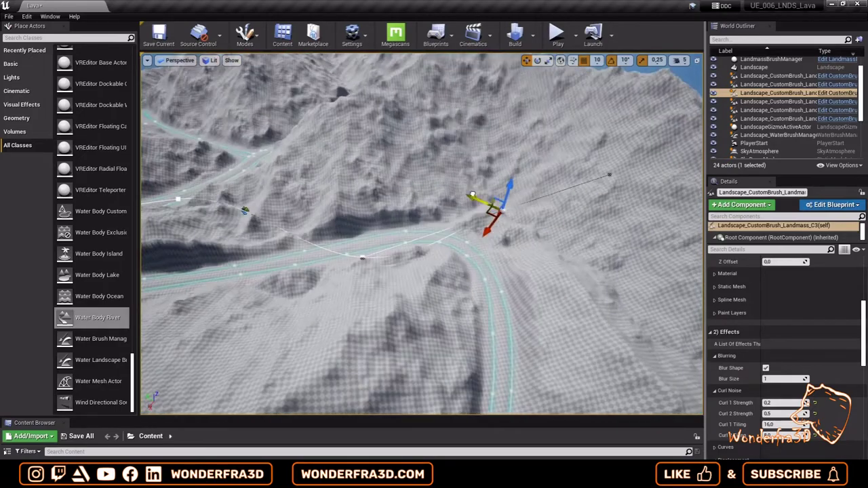
drag(473, 195, 407, 196)
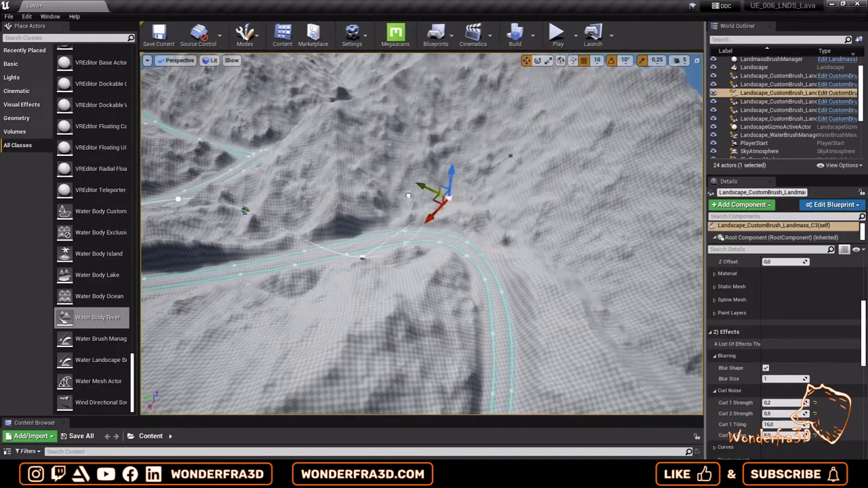
right_drag(408, 196, 462, 211)
right_drag(263, 296, 305, 258)
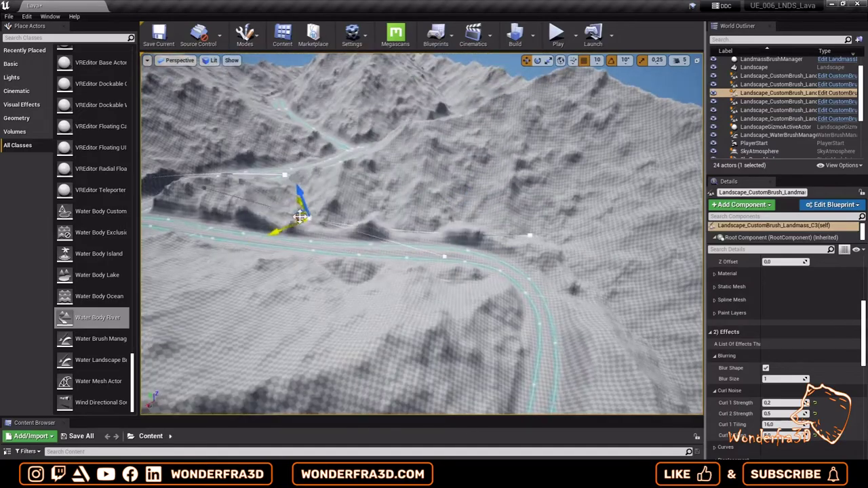
mouse_move(341, 216)
right_down()
mouse_move(407, 231)
mouse_move(440, 252)
mouse_move(512, 258)
right_up()
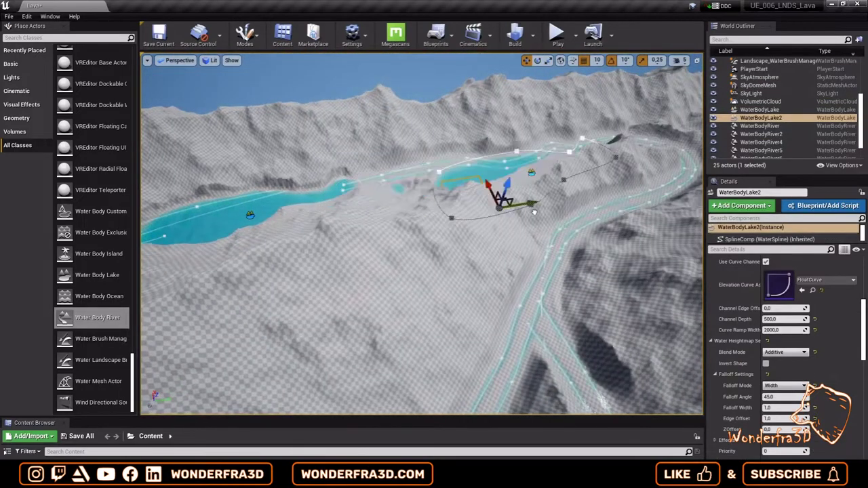
Step: Focus WaterBodyLake2 and drag its spline points inward to narrow the lake
key(f)
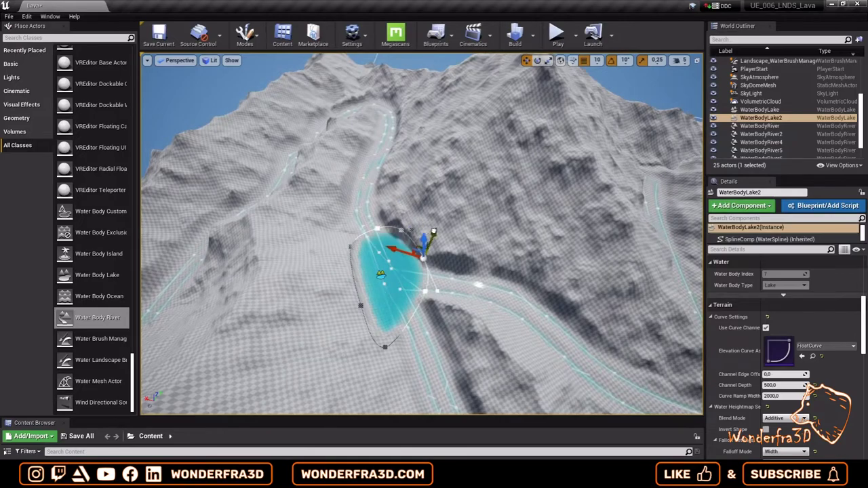
drag(422, 252, 376, 265)
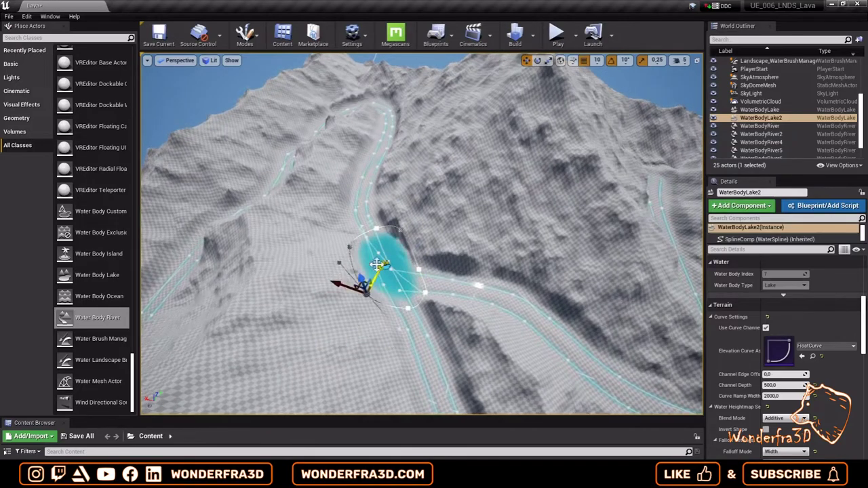
mouse_move(408, 215)
right_down()
mouse_move(379, 244)
mouse_move(425, 277)
right_up()
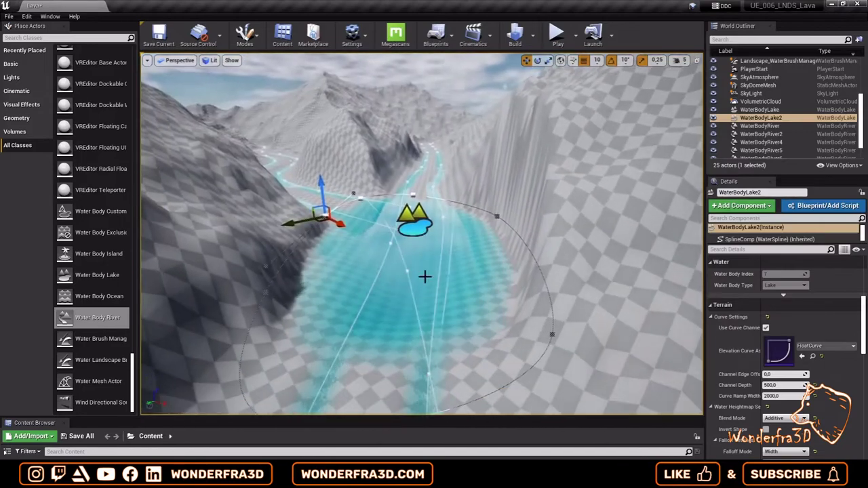
drag(475, 226, 388, 260)
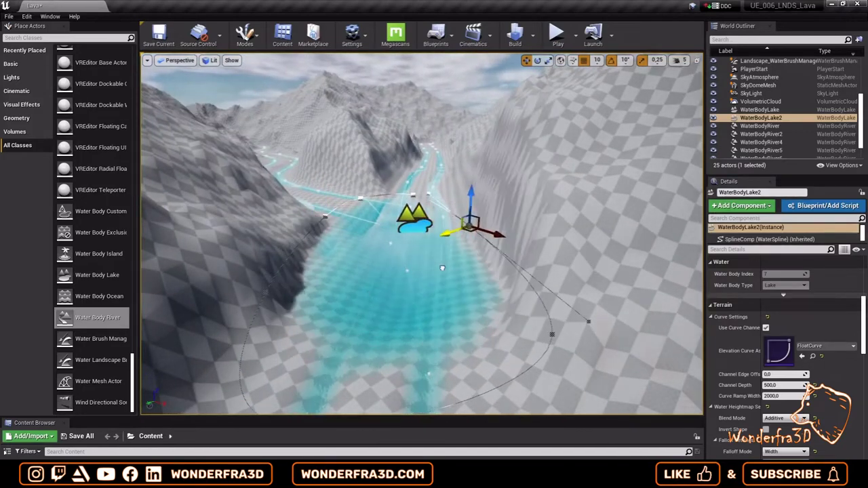
right_drag(444, 205, 342, 300)
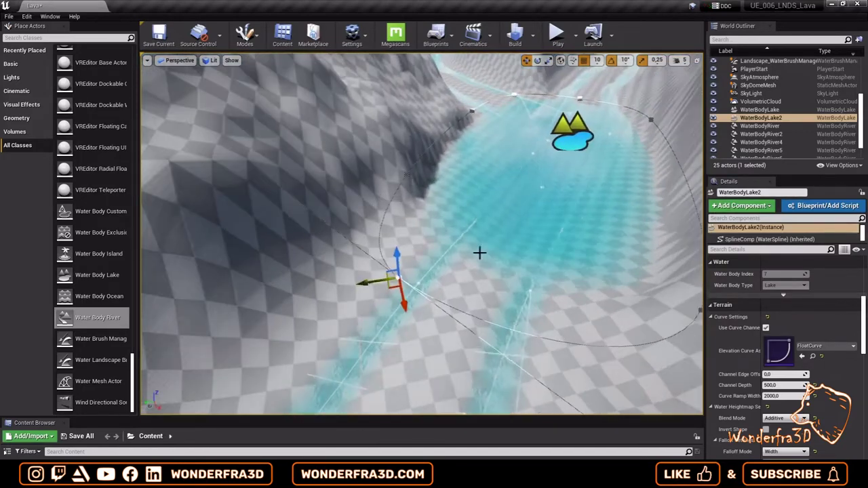
right_drag(535, 282, 545, 278)
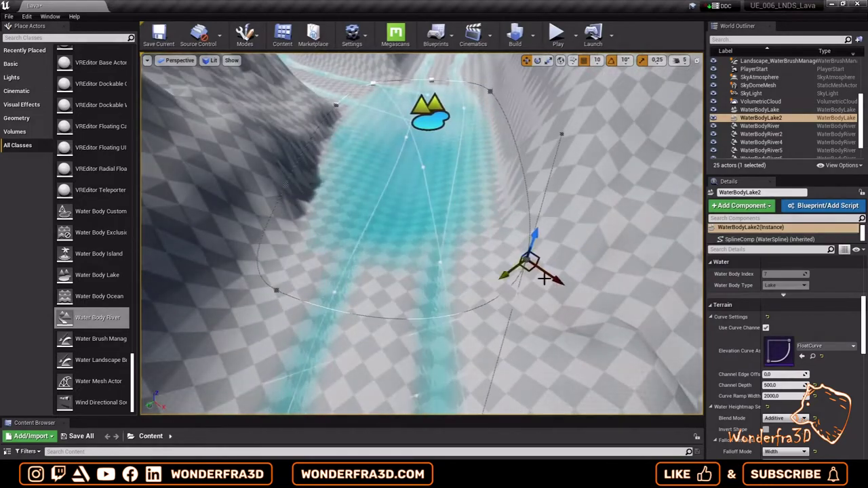
Step: Select the WaterBodyRiver, reselect WaterBodyLake2 and pull back to an overhead view
click(376, 143)
click(490, 156)
click(421, 157)
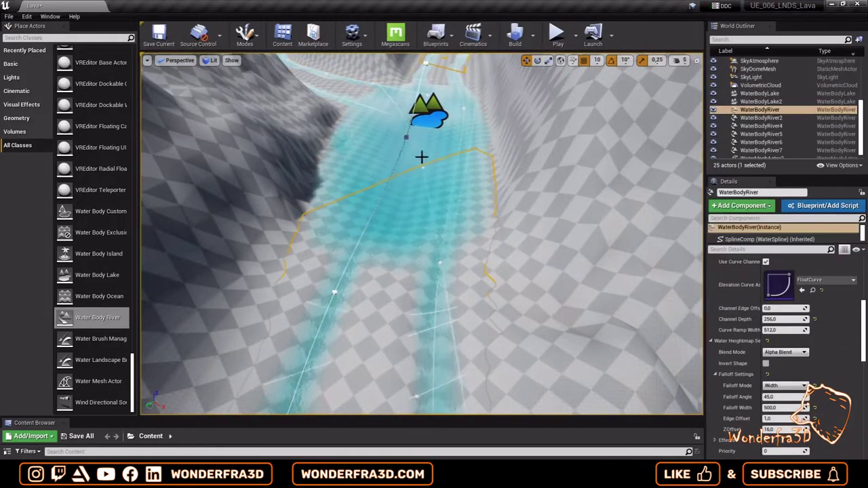
scroll(793, 137, up, 1)
click(762, 106)
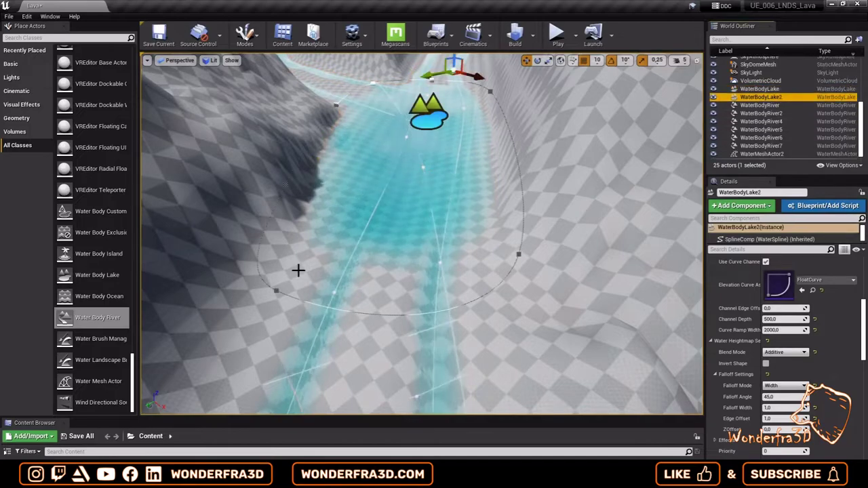
scroll(303, 279, down, 5)
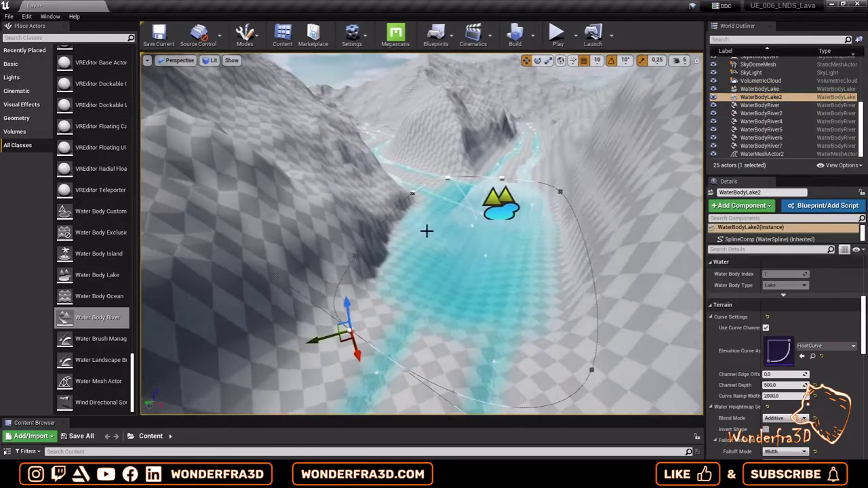
right_drag(427, 231, 475, 258)
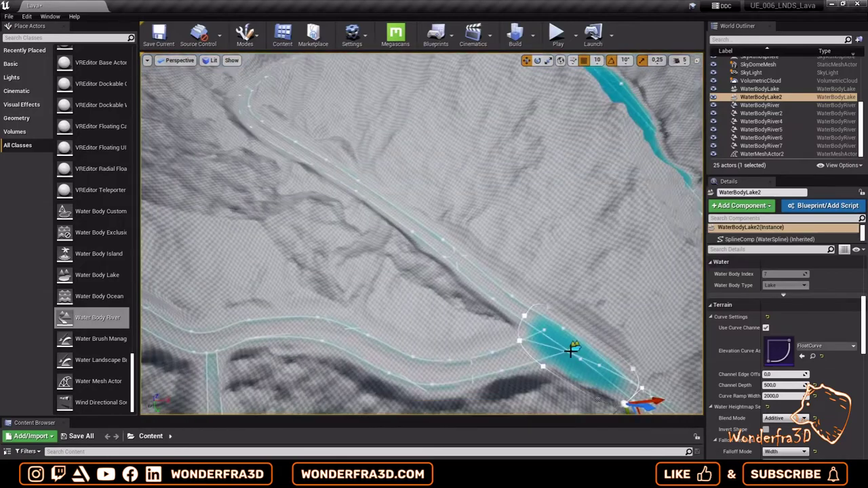
Step: Place WaterBodyLake3 on the river and fit its outline to the channel, then add WaterBodyLake4 upstream
alt+drag(572, 349, 232, 378)
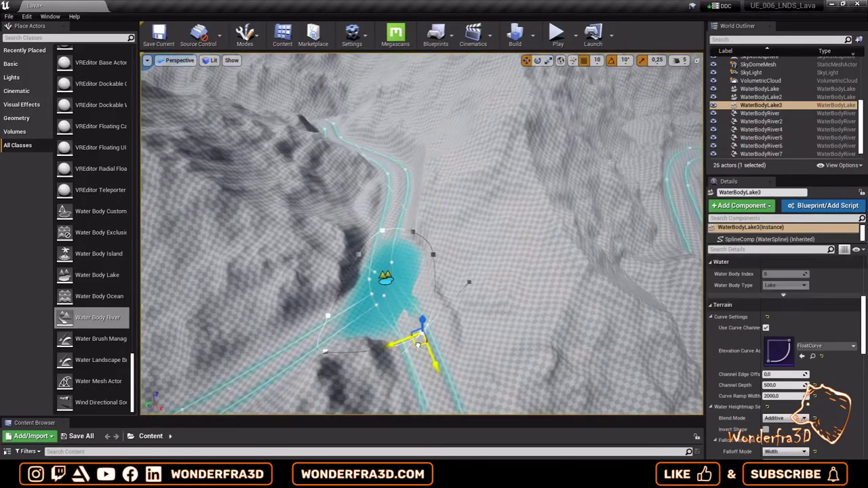
mouse_move(388, 355)
mouse_down()
mouse_move(330, 319)
mouse_move(367, 270)
mouse_up()
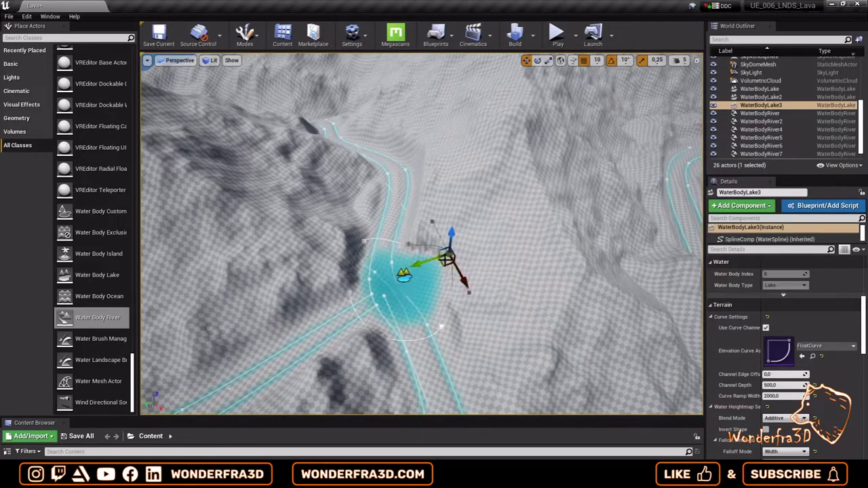
alt+drag(427, 281, 421, 275)
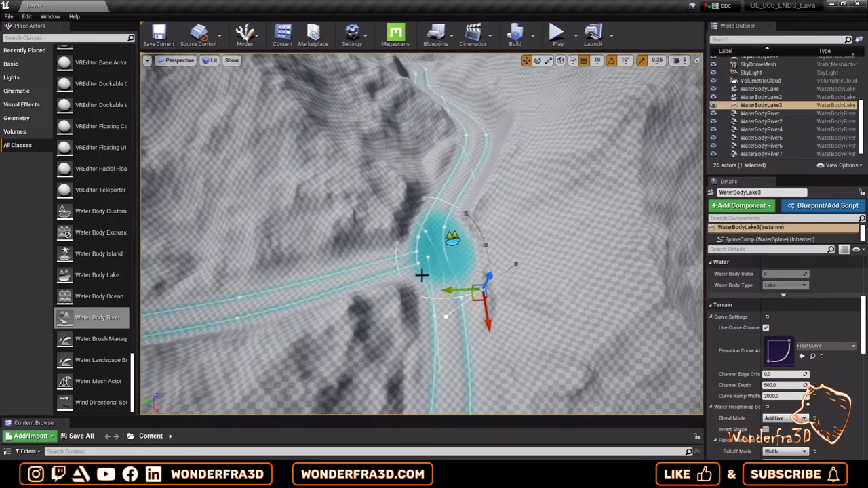
right_drag(500, 316, 614, 301)
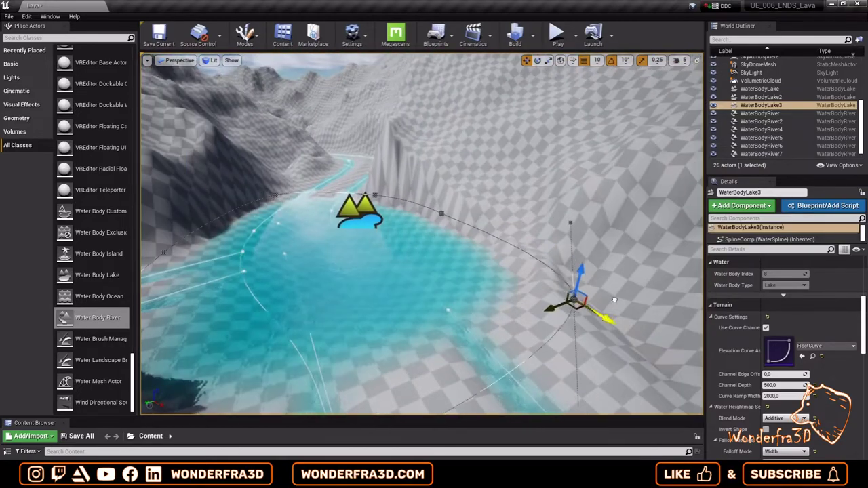
mouse_move(614, 301)
mouse_down()
mouse_move(405, 226)
mouse_move(628, 267)
mouse_move(529, 288)
mouse_up()
mouse_move(529, 288)
right_down()
mouse_move(516, 353)
mouse_move(490, 219)
right_up()
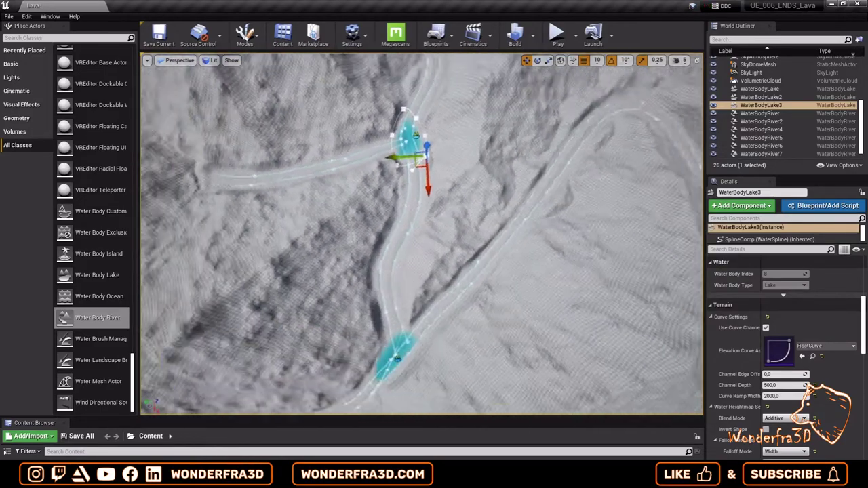
alt+drag(491, 219, 329, 150)
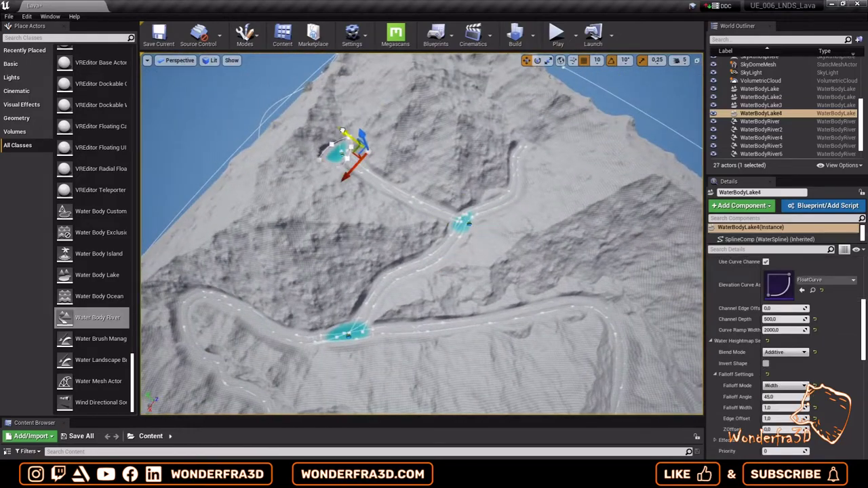
Step: Focus WaterBodyLake4 and reshape its lower outline, widening it down-left
key(f)
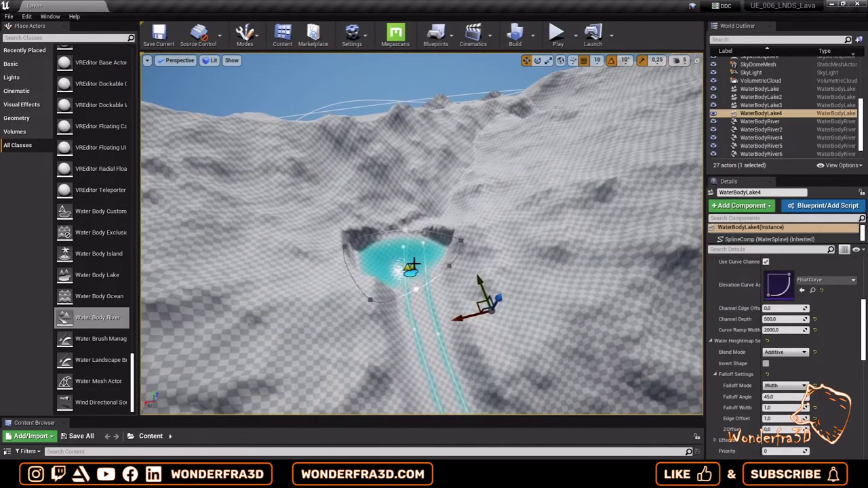
drag(460, 237, 443, 248)
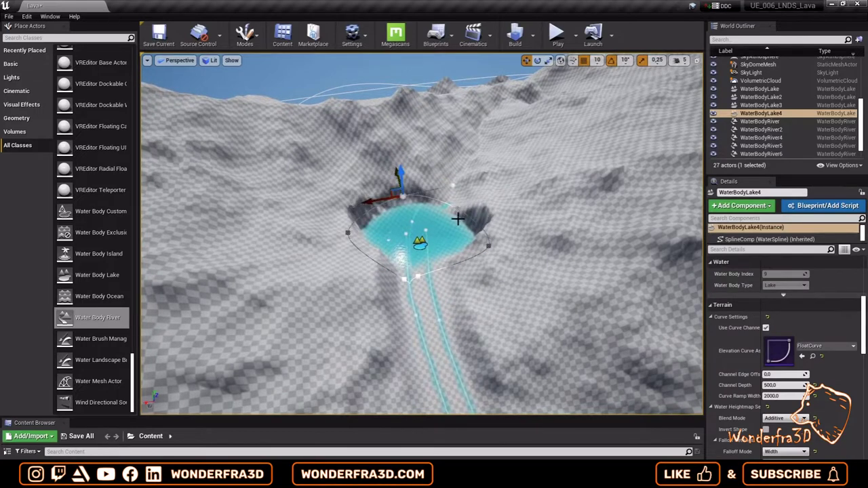
mouse_move(438, 297)
mouse_down()
mouse_move(416, 276)
mouse_move(362, 272)
mouse_up()
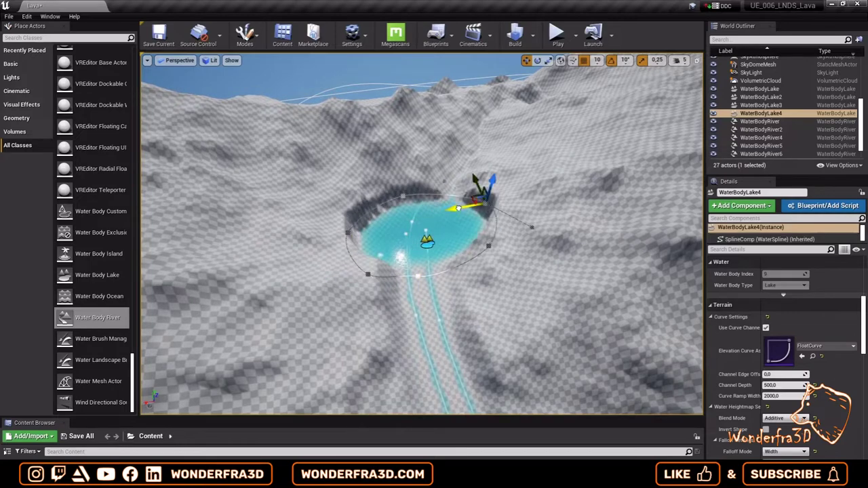
right_drag(449, 185, 334, 246)
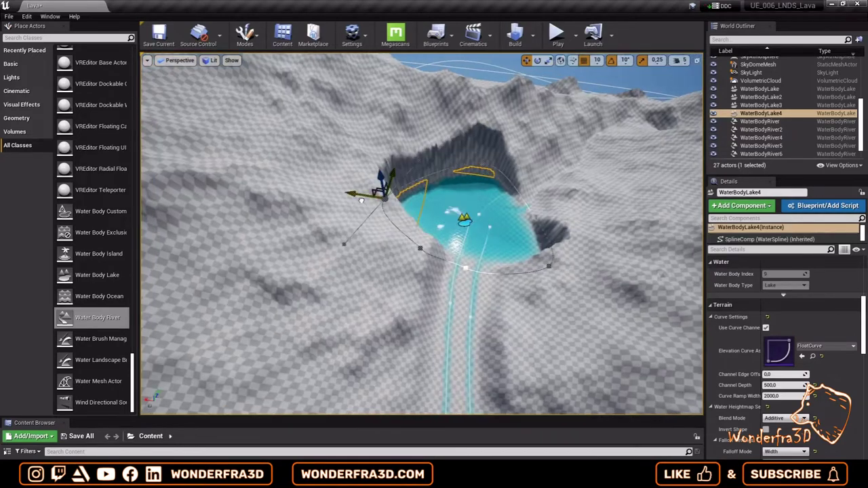
drag(334, 246, 323, 267)
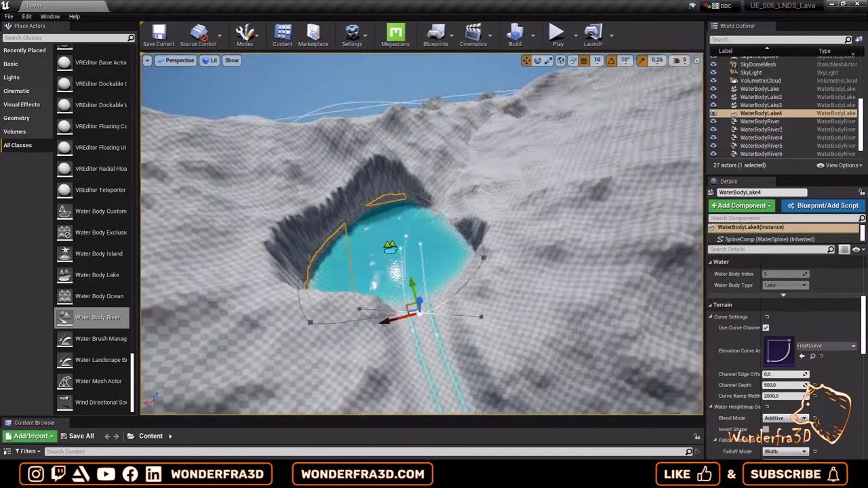
mouse_move(471, 272)
right_down()
mouse_move(407, 288)
mouse_move(473, 271)
right_up()
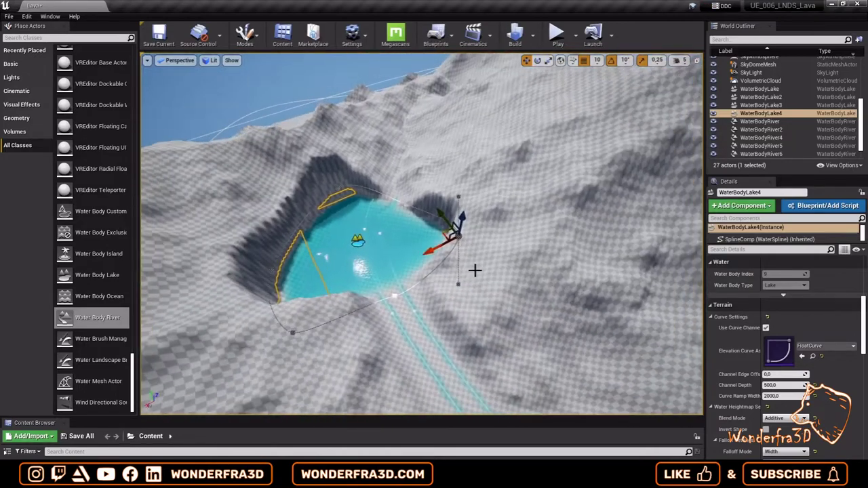
Step: Stretch WaterBodyLake4 further up its valley, adjust the lower-left edge, then frame the landscape
right_click(385, 202)
right_drag(386, 202, 304, 232)
drag(303, 232, 305, 137)
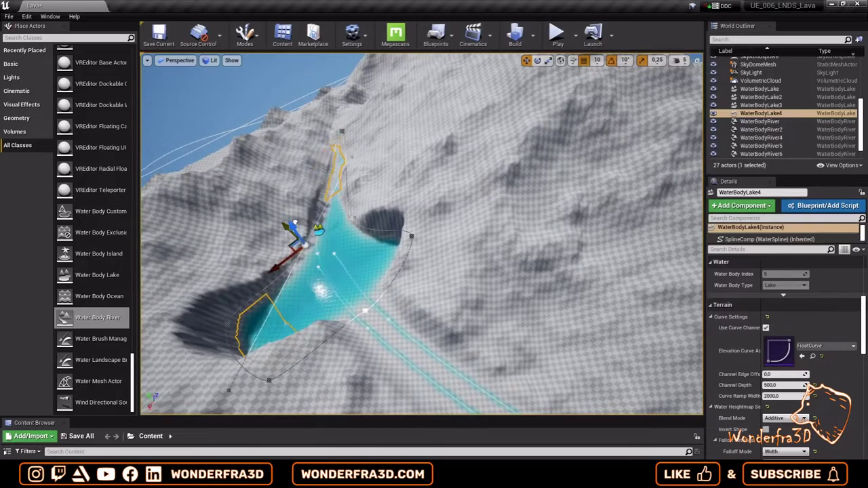
right_drag(278, 218, 203, 354)
mouse_move(204, 355)
mouse_down()
mouse_move(250, 372)
mouse_move(290, 252)
mouse_up()
click(339, 170)
right_drag(340, 169, 407, 204)
key(f)
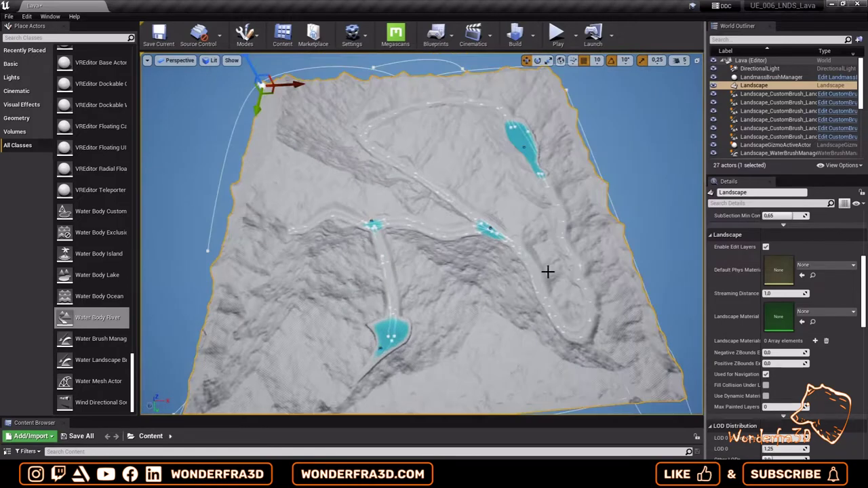
Step: Alt-drag WaterBodyLake4 to the river's left end to create WaterBodyLake5 and frame it
scroll(776, 101, down, 5)
click(761, 97)
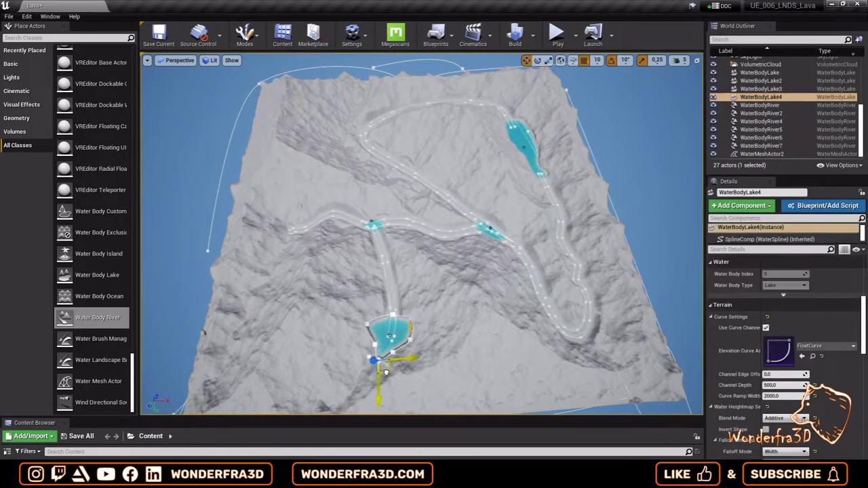
alt+drag(378, 360, 288, 216)
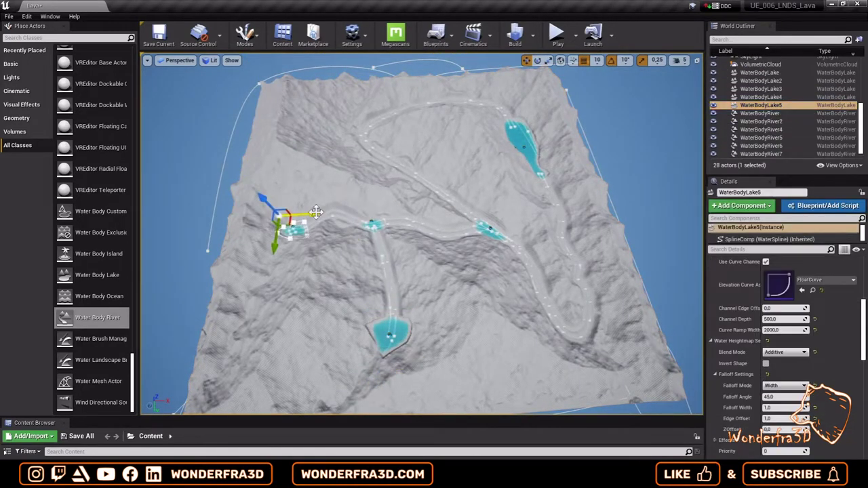
key(f)
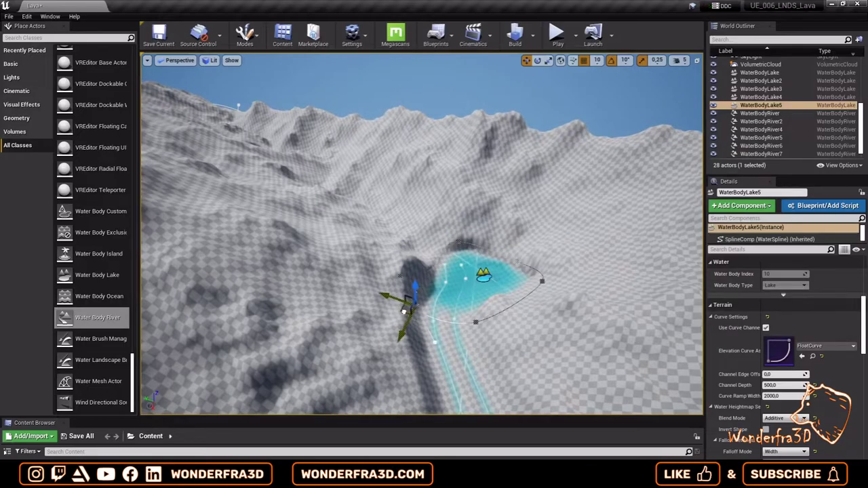
right_drag(484, 310, 516, 339)
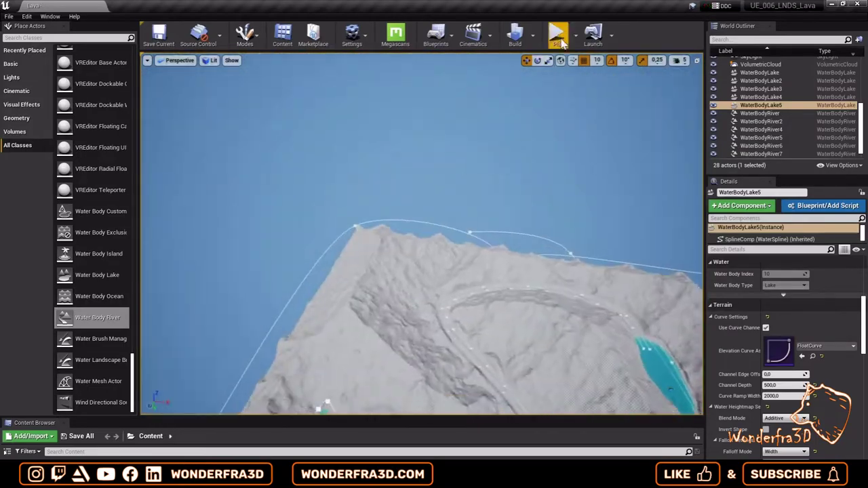
click(557, 36)
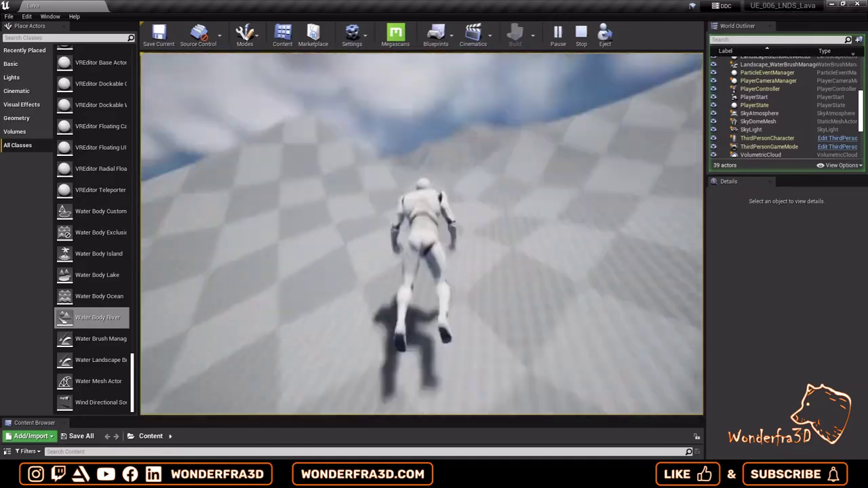
key(Escape)
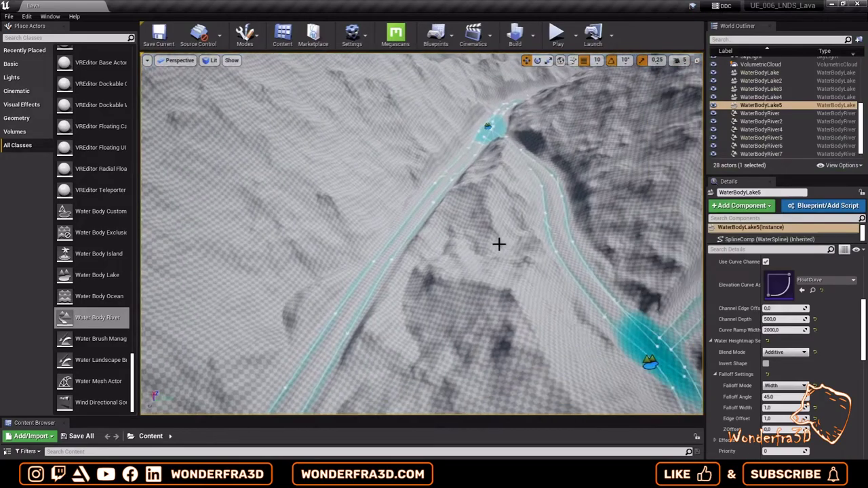
Step: Duplicate the river as WaterBodyRiver8 beside the lake and reroute it toward the left channel
right_drag(498, 245, 480, 241)
key(ctrl+w)
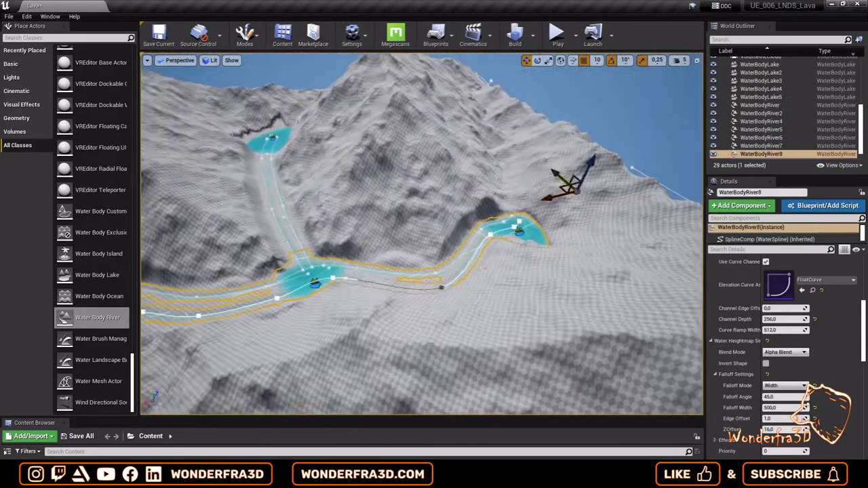
right_drag(531, 252, 224, 171)
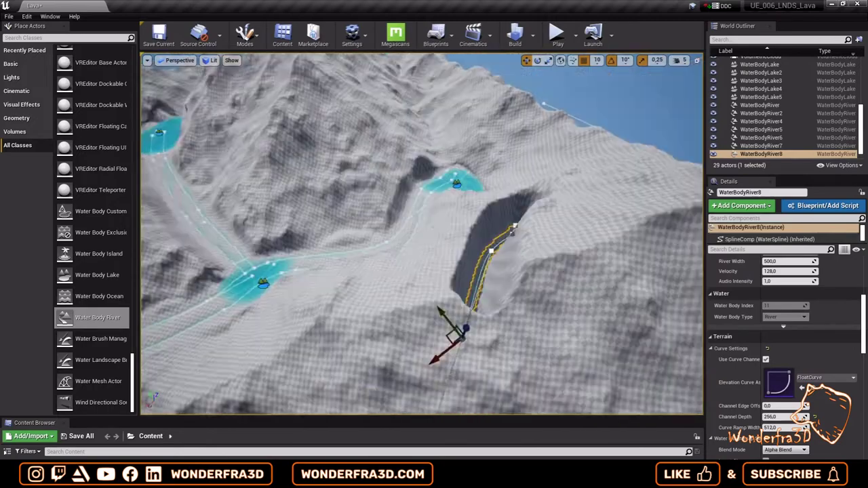
right_drag(538, 258, 538, 258)
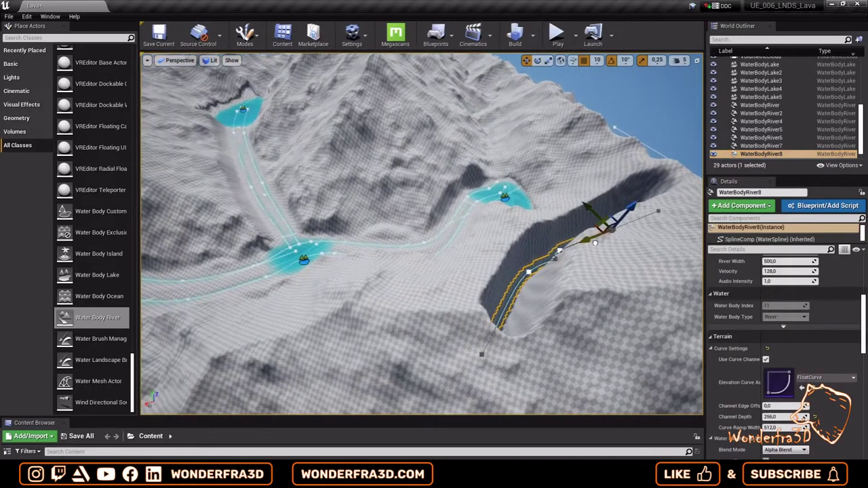
right_drag(595, 243, 373, 233)
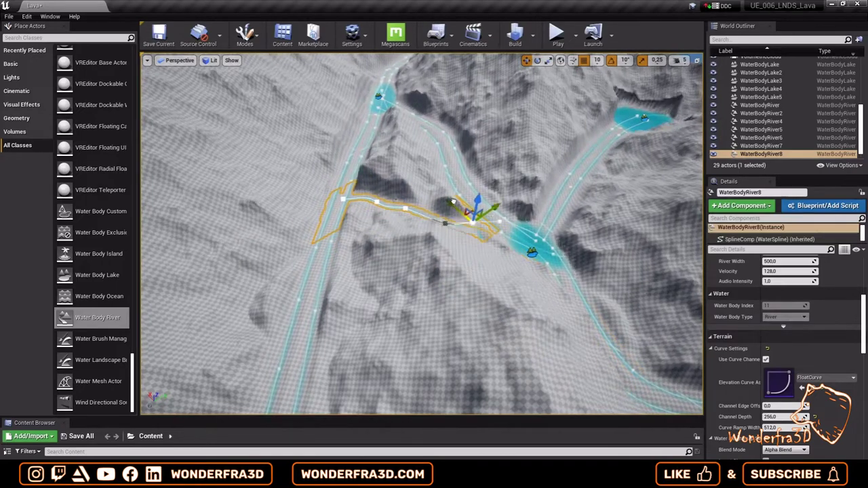
right_drag(453, 201, 257, 249)
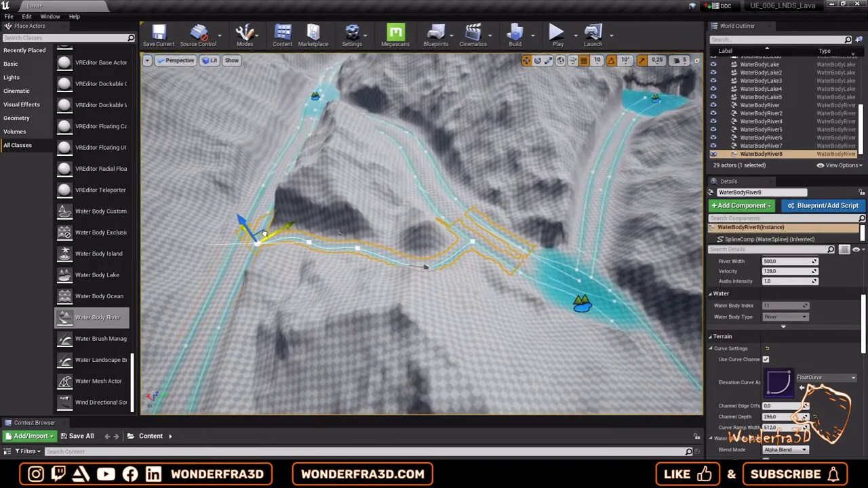
mouse_move(359, 246)
right_down()
mouse_move(489, 314)
mouse_move(475, 285)
mouse_move(430, 246)
right_up()
Step: Select and frame WaterBodyRiver8, checking points near its lower end
click(465, 231)
click(485, 289)
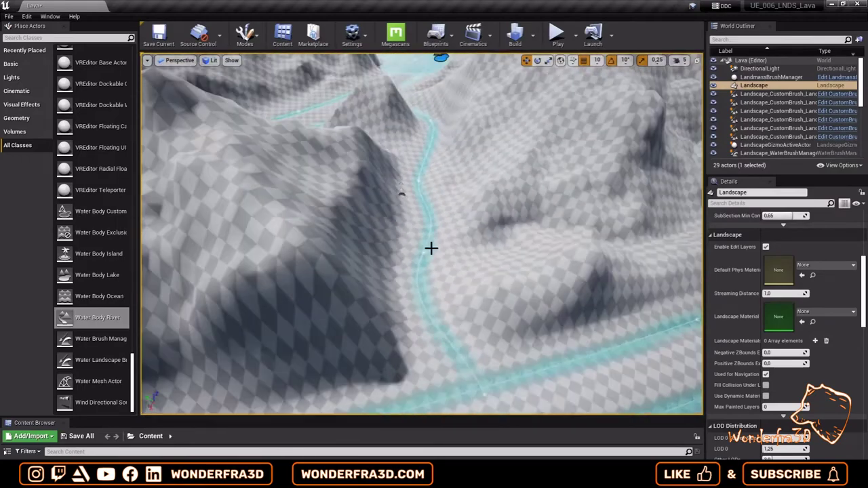
click(430, 246)
key(f)
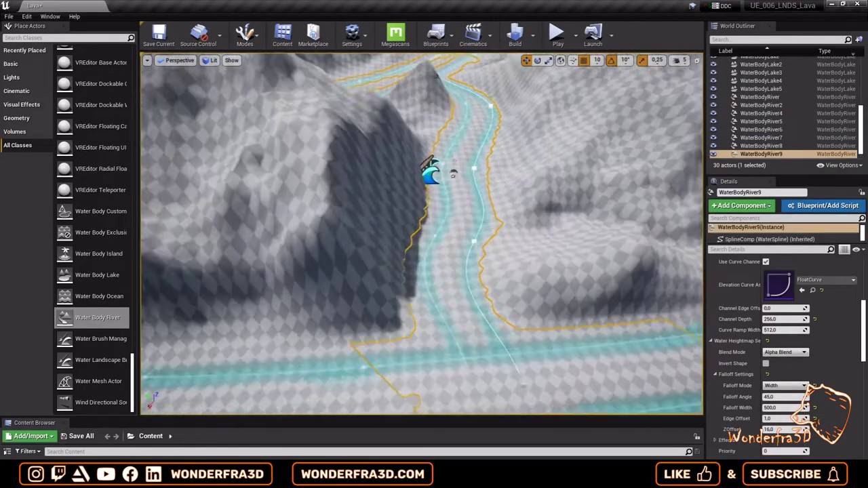
click(532, 397)
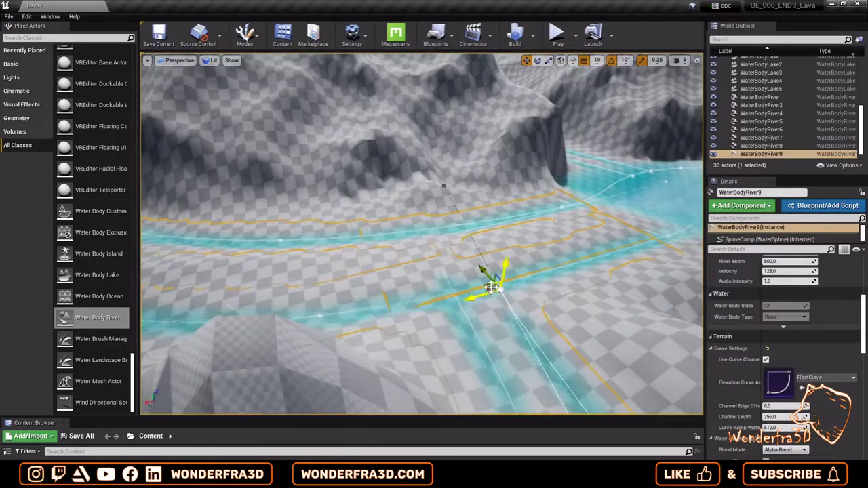
click(463, 315)
click(760, 146)
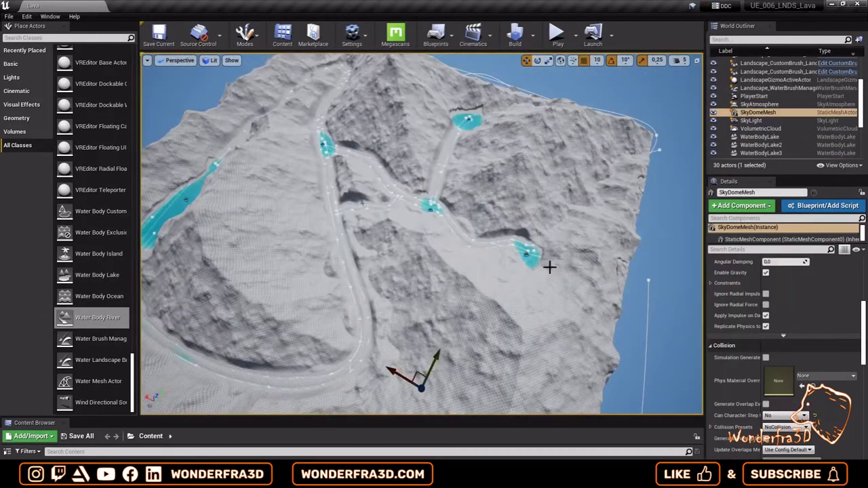
click(558, 35)
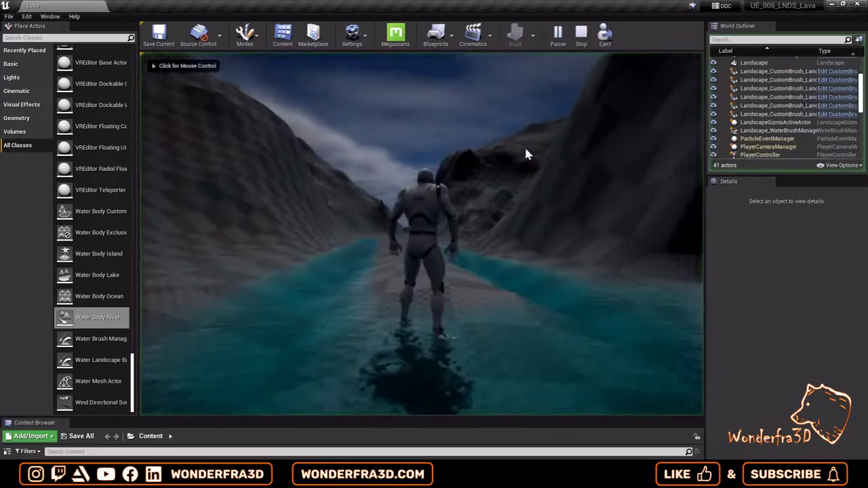
key(Escape)
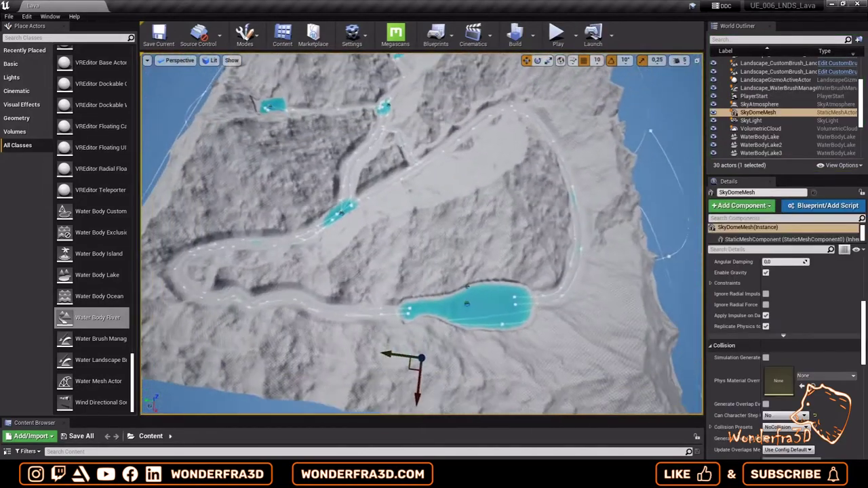
double_click(780, 149)
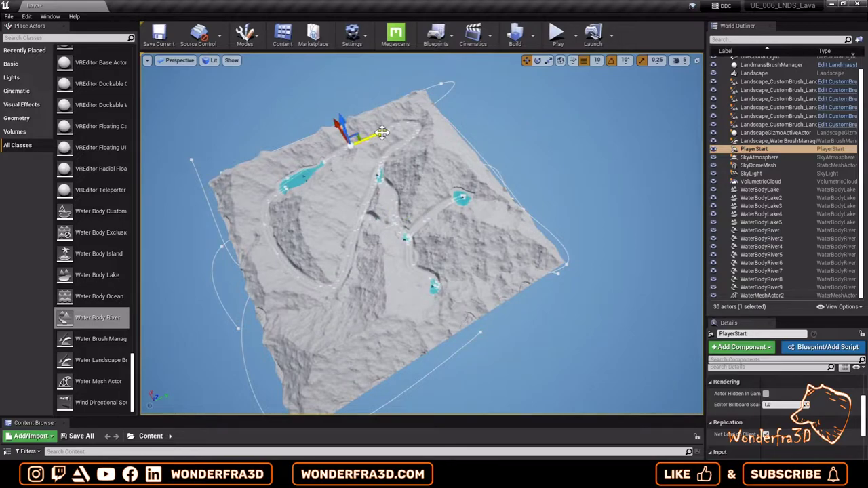
Step: Run a quick playtest, then fly the view low over the river toward the PlayerStart
key(alt+p)
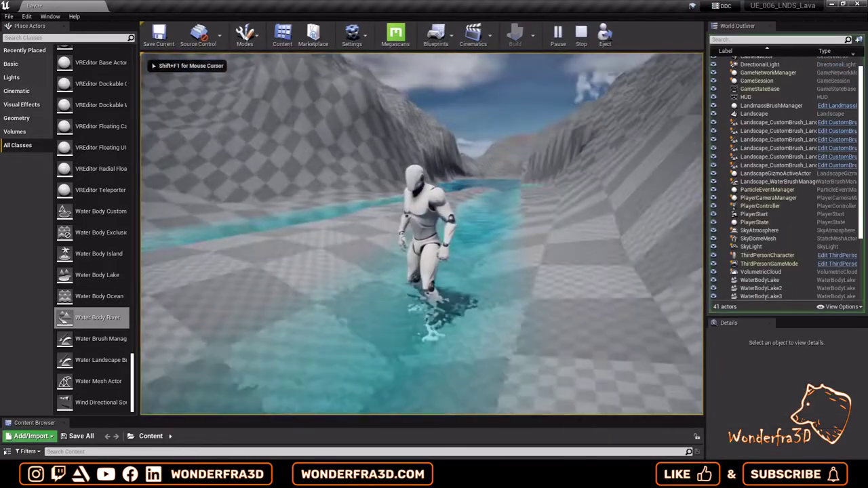
key(Escape)
right_drag(536, 142, 536, 141)
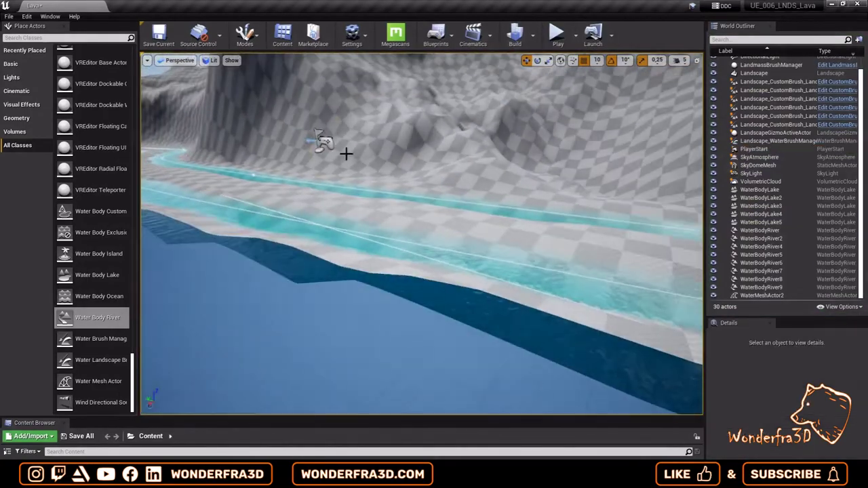
right_drag(347, 151, 346, 151)
right_drag(488, 249, 489, 249)
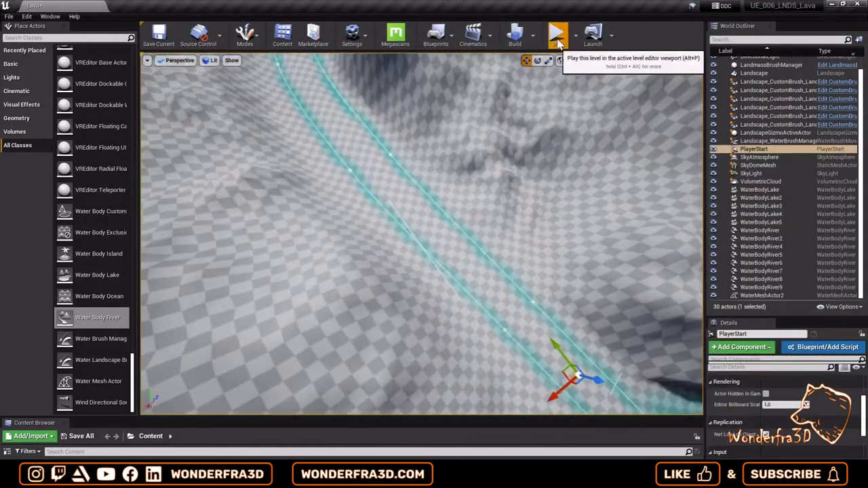
Step: Play-test the level, running the character forward along the river toward the cliff
click(557, 34)
key(w)
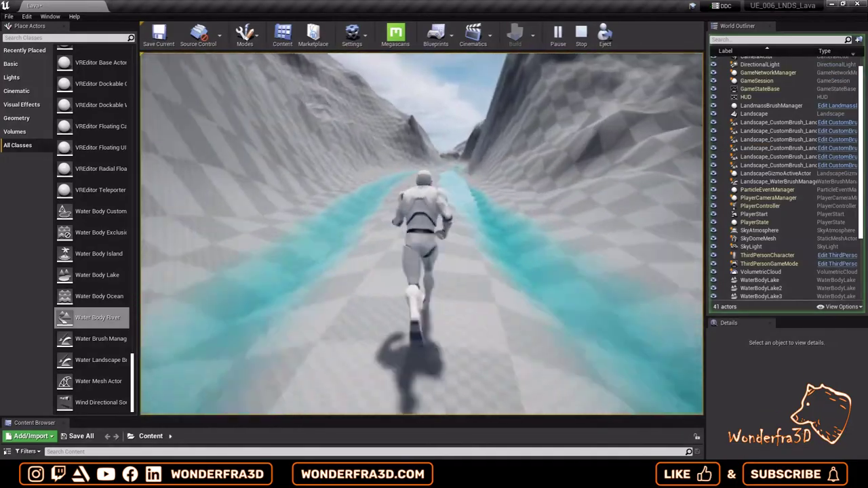
key(w)
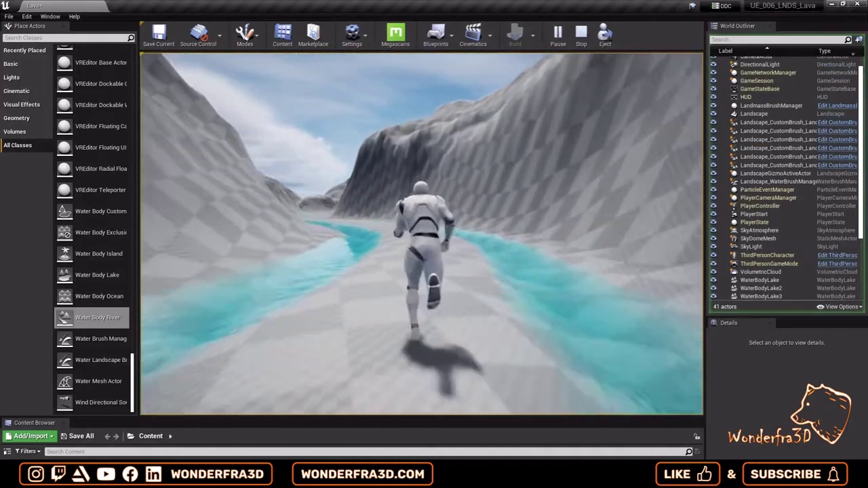
key(w)
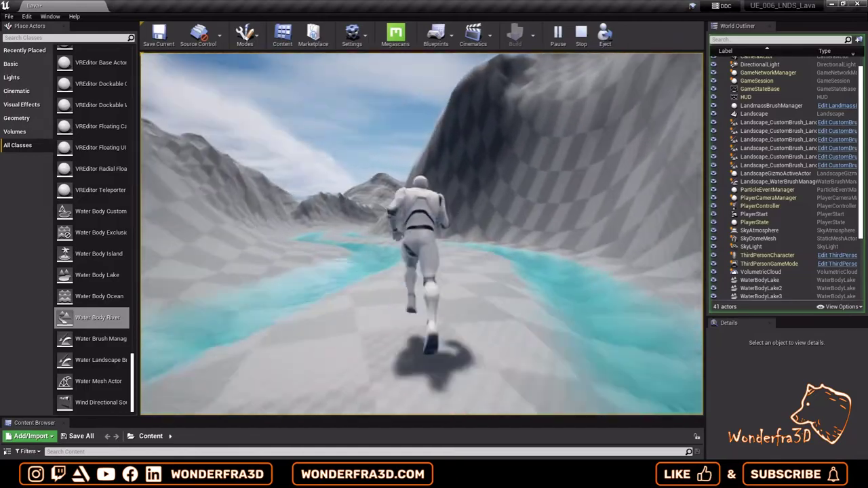
key(w)
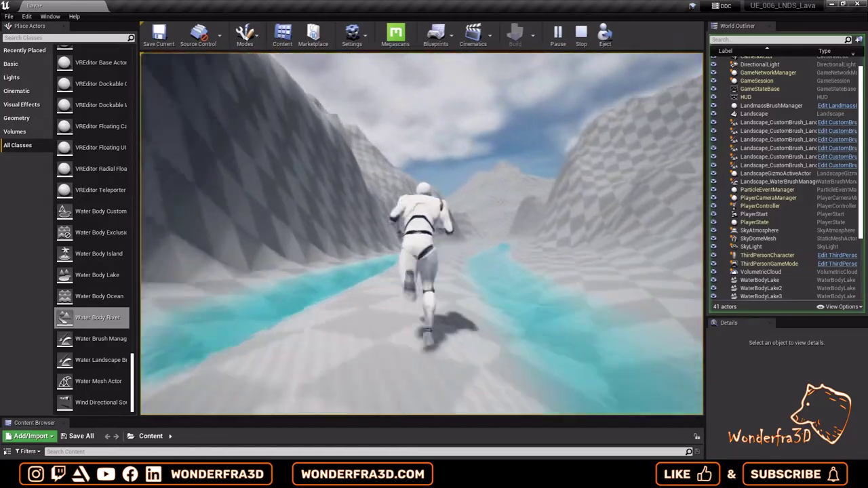
key(Escape)
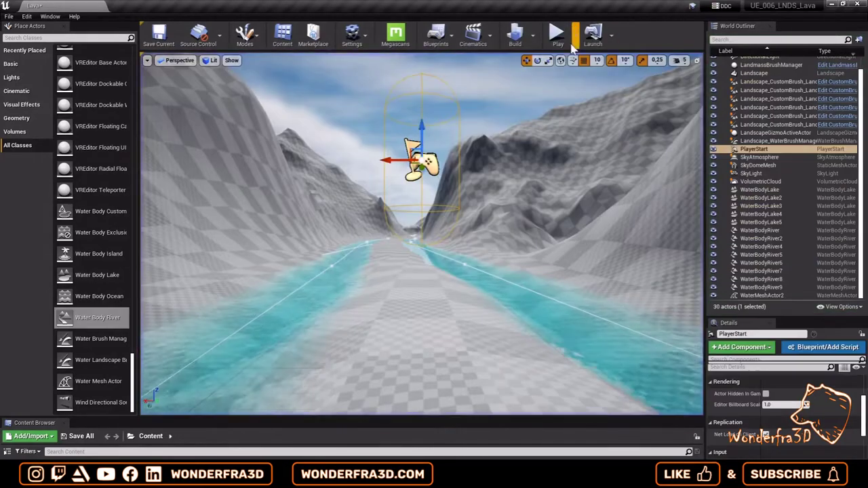
Step: After a brief test run, create a new Content folder named M_LNDS
click(556, 32)
key(Escape)
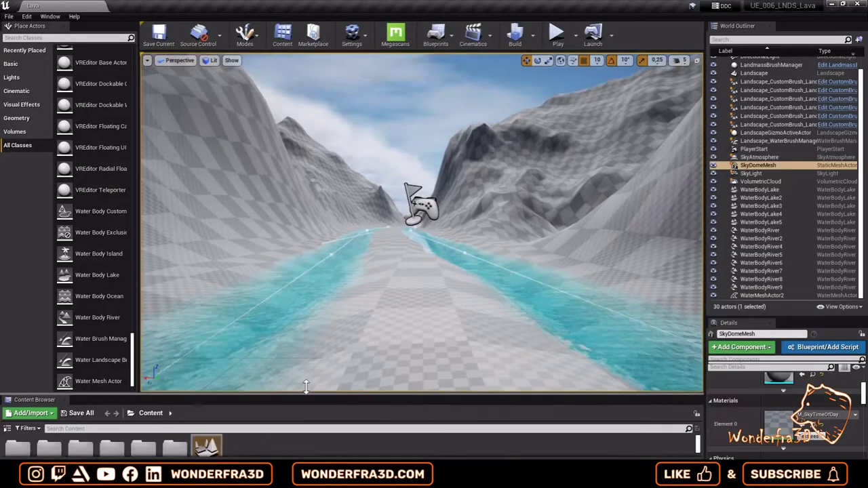
drag(312, 392, 311, 331)
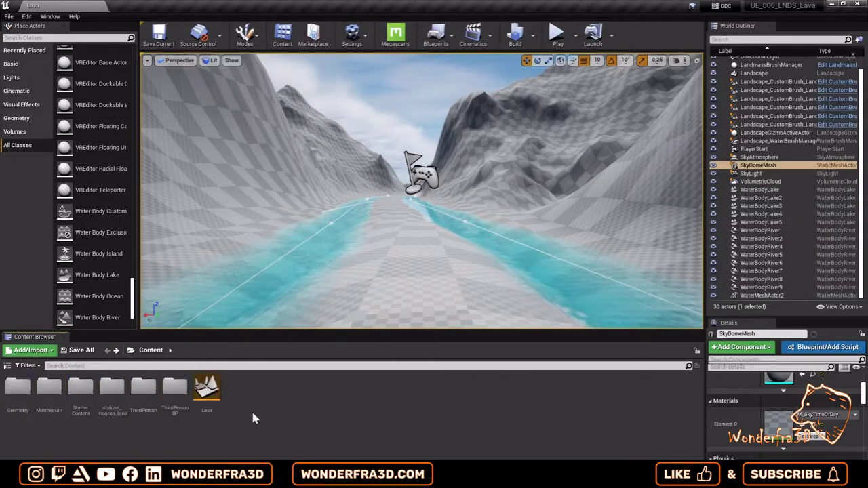
right_click(253, 419)
click(285, 121)
text(M_)
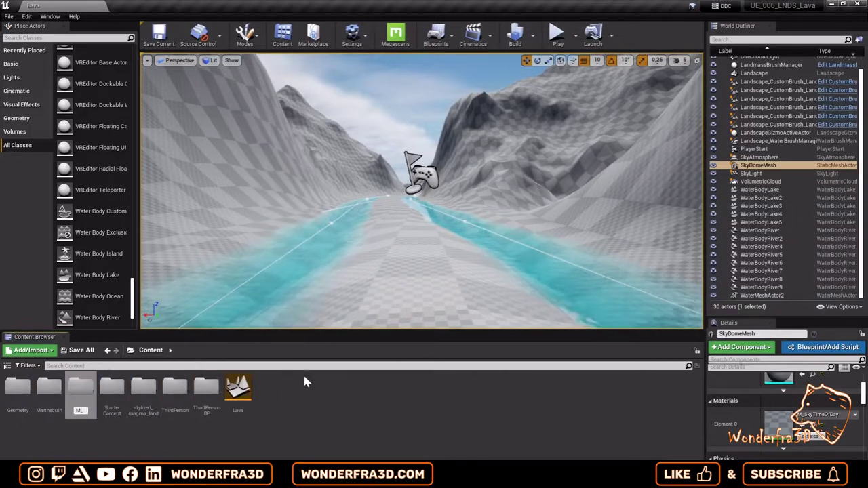
text(LNDS)
key(Return)
Step: Create a new material named LNDS_Blend inside the M_LNDS folder
double_click(49, 388)
right_click(108, 407)
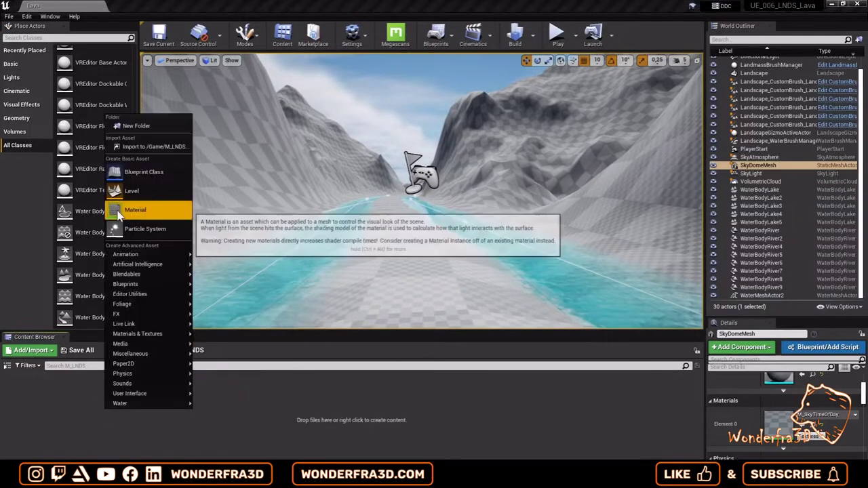
click(135, 210)
text(LNDS_Blend)
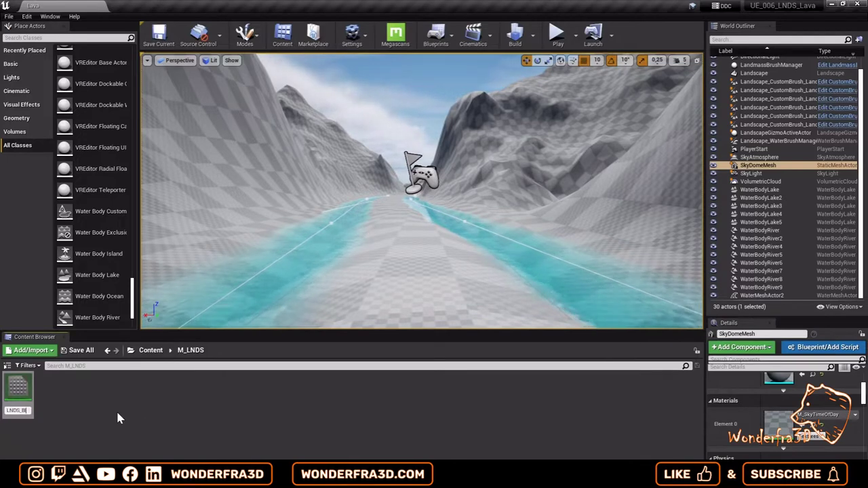
key(Return)
Step: Add a material function named F_Lava in M_LNDS, then browse to the lava materials folder
click(108, 356)
double_click(139, 394)
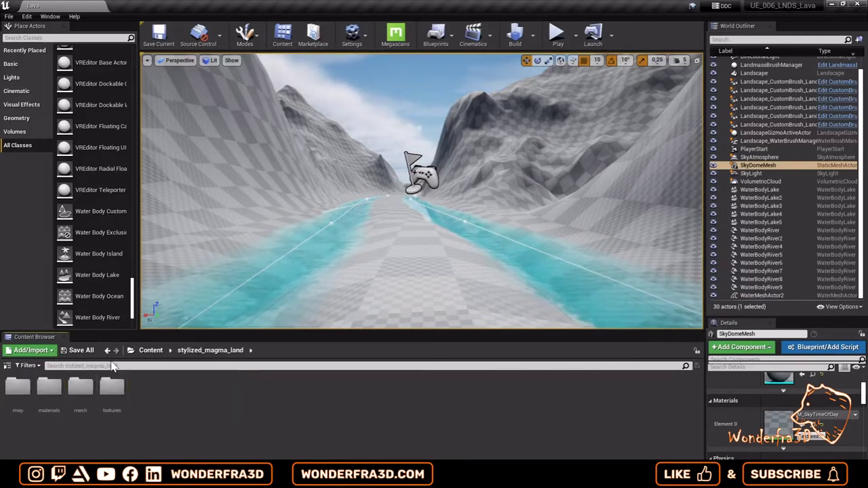
click(109, 357)
double_click(49, 388)
right_click(128, 405)
mouse_move(169, 309)
mouse_move(160, 325)
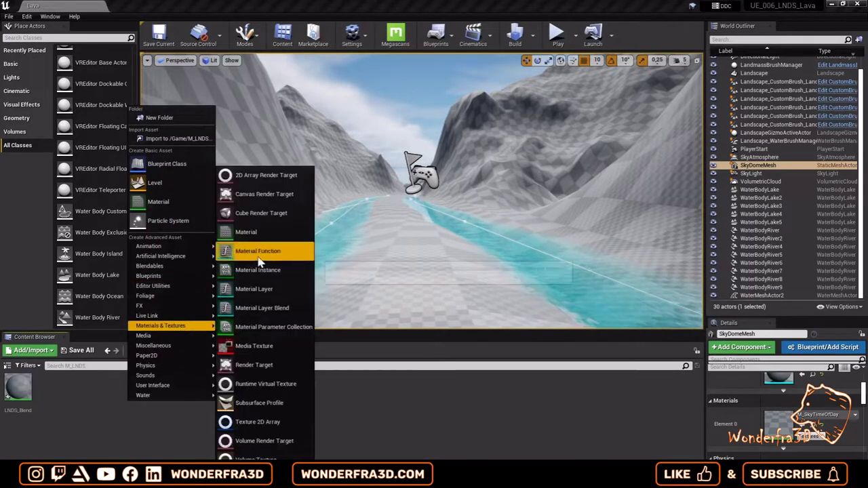
click(268, 195)
text(F_Lava)
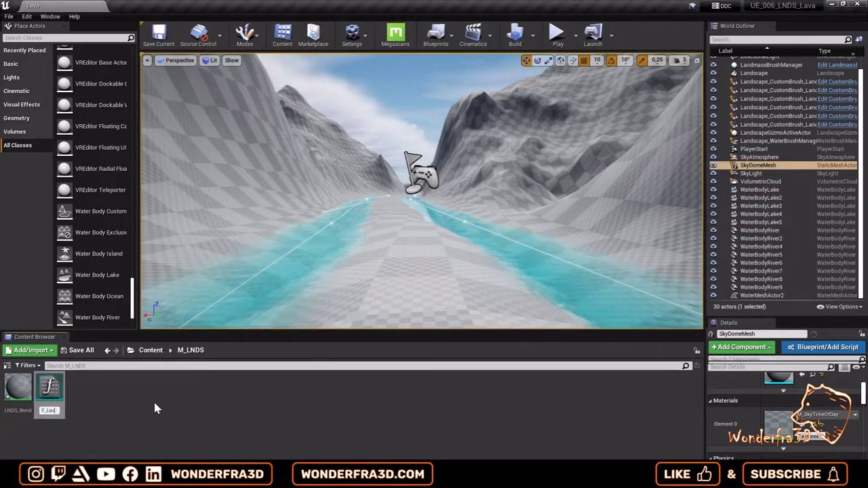
key(Return)
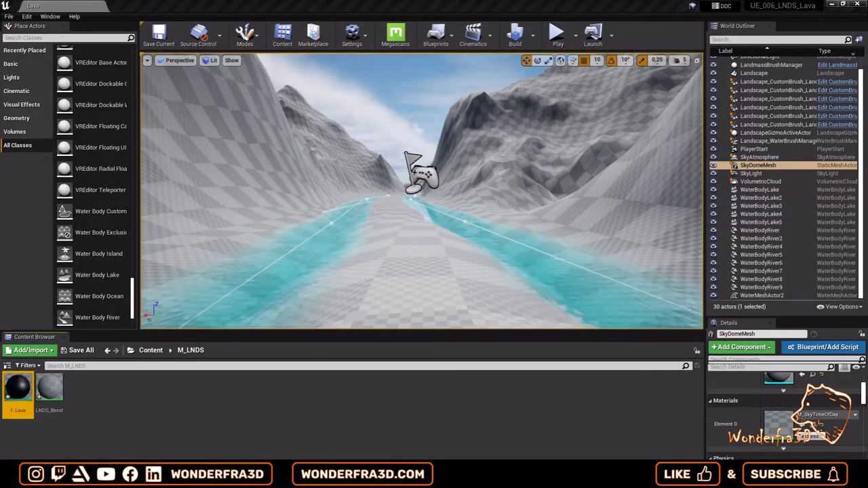
key(alt+Left)
double_click(18, 390)
double_click(17, 390)
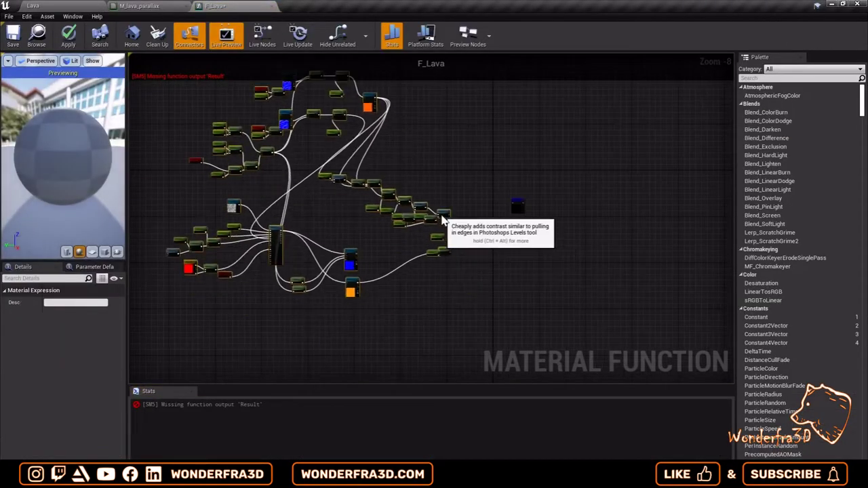
Step: Place a MakeMaterialAttributes node on the right side of the F_Lava graph
right_drag(442, 220, 454, 162)
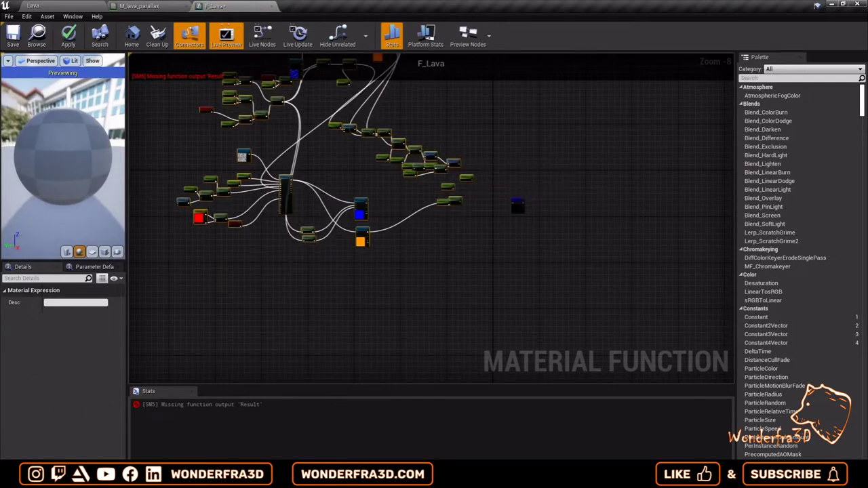
text(makemateri)
drag(509, 199, 509, 199)
scroll(502, 199, up, 4)
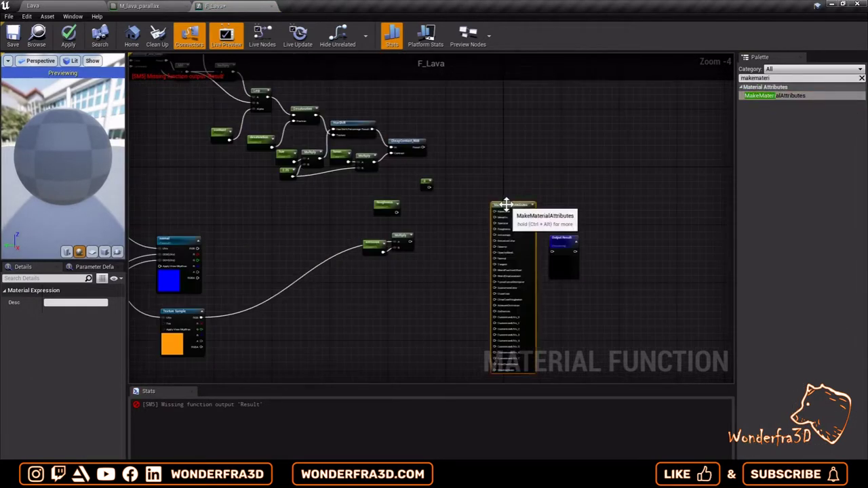
scroll(502, 199, up, 4)
scroll(324, 291, down, 2)
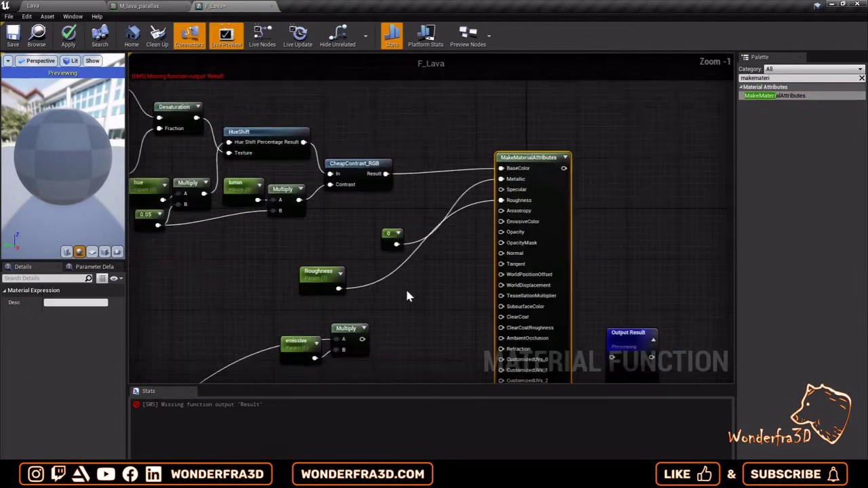
Step: Wire the Roughness parameter and normal texture into MakeMaterialAttributes' Roughness and Normal inputs
drag(354, 287, 524, 196)
scroll(523, 196, down, 2)
drag(194, 254, 615, 175)
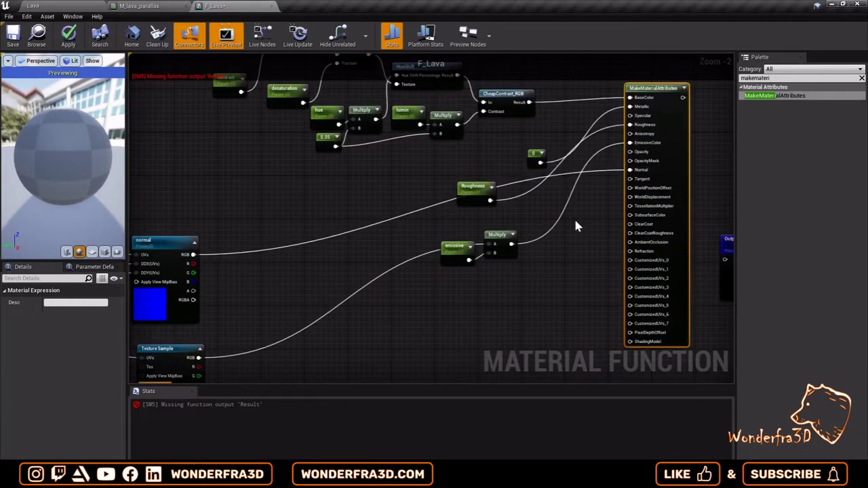
scroll(484, 217, down, 4)
scroll(434, 192, down, 2)
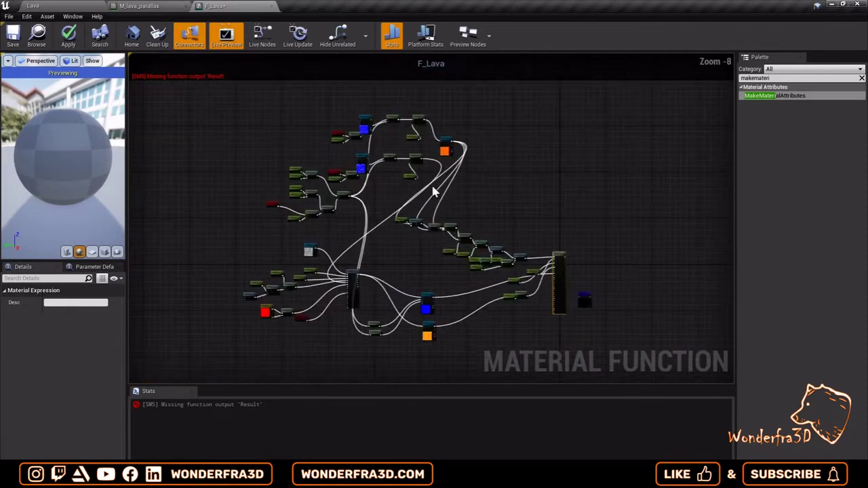
click(78, 9)
Step: Browse the parallax_and_tessellation rock folder and open the M_rock_parallax material
right_click(163, 393)
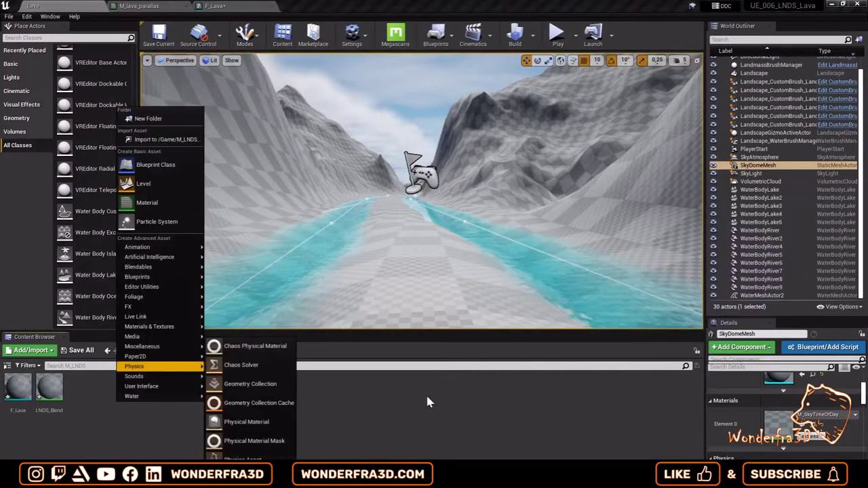
double_click(49, 388)
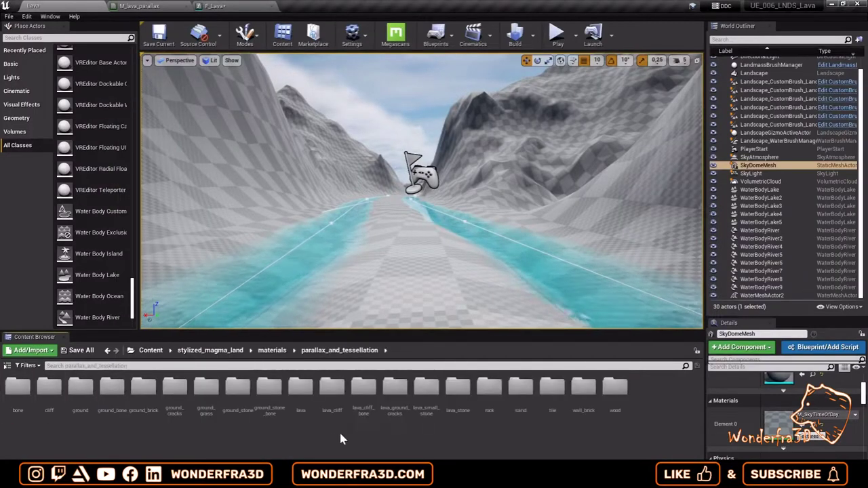
double_click(207, 400)
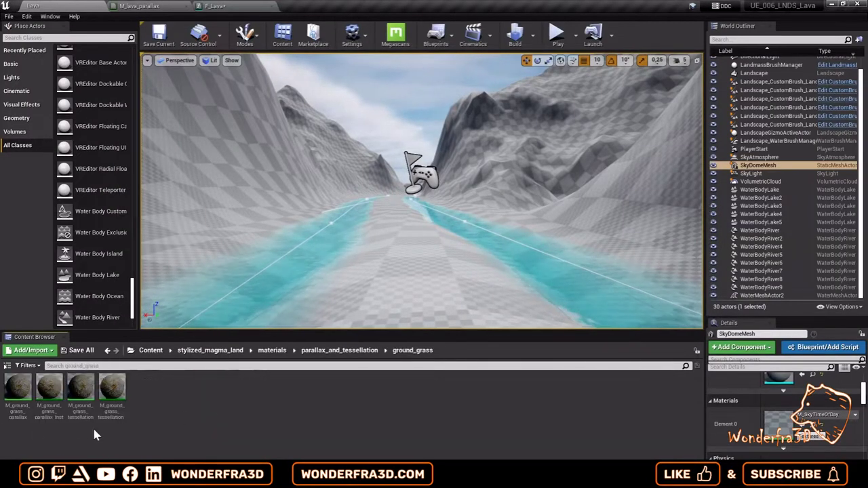
click(106, 350)
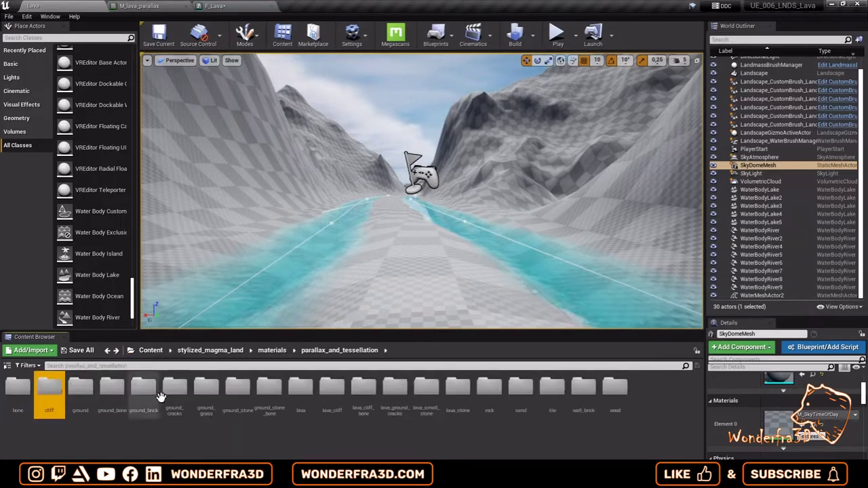
double_click(489, 390)
double_click(17, 390)
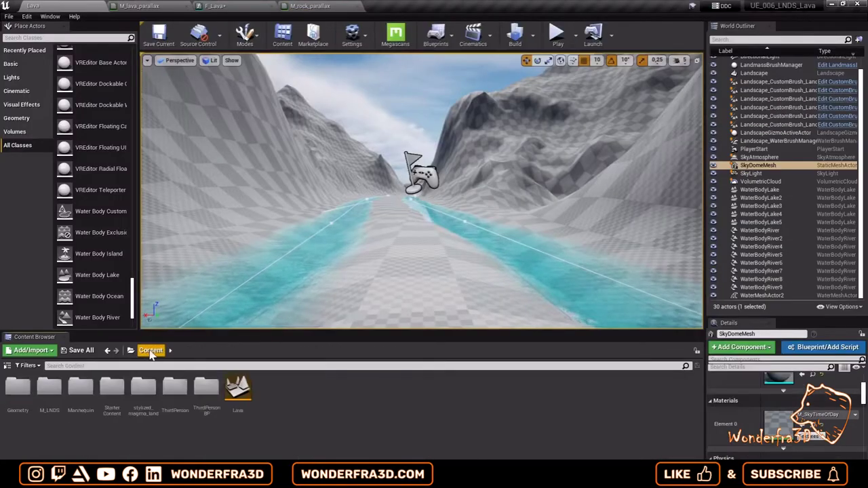
Step: Create a new material function F_Rock in M_LNDS
right_click(191, 414)
mouse_move(242, 355)
click(306, 369)
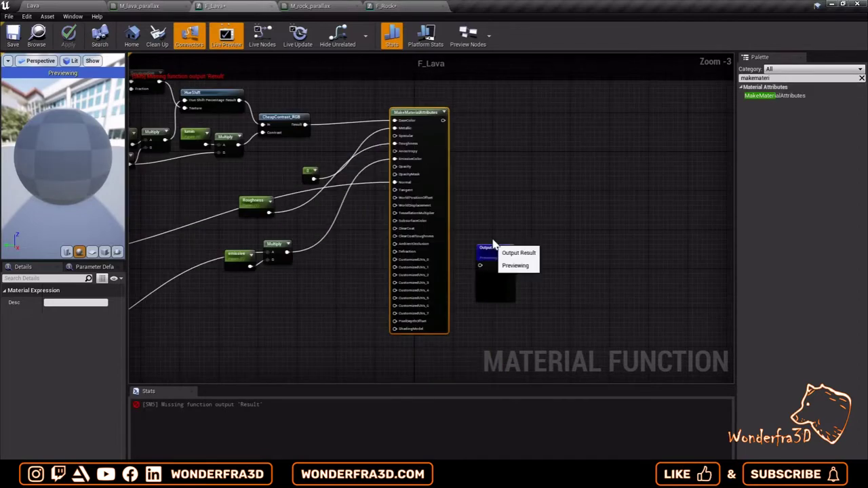
Step: Wire F_Rock's normal texture and roughness multiply into MakeMaterialAttributes' Normal and Roughness
click(408, 5)
drag(271, 237, 535, 191)
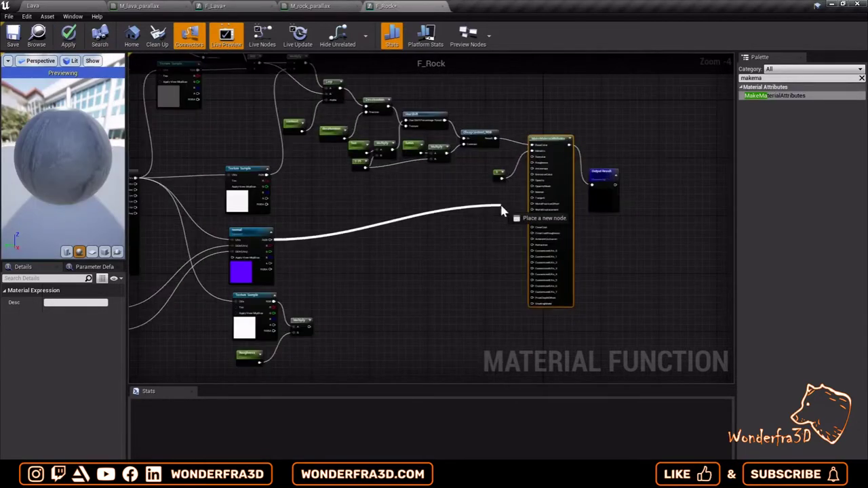
scroll(228, 252, up, 1)
right_drag(394, 258, 218, 324)
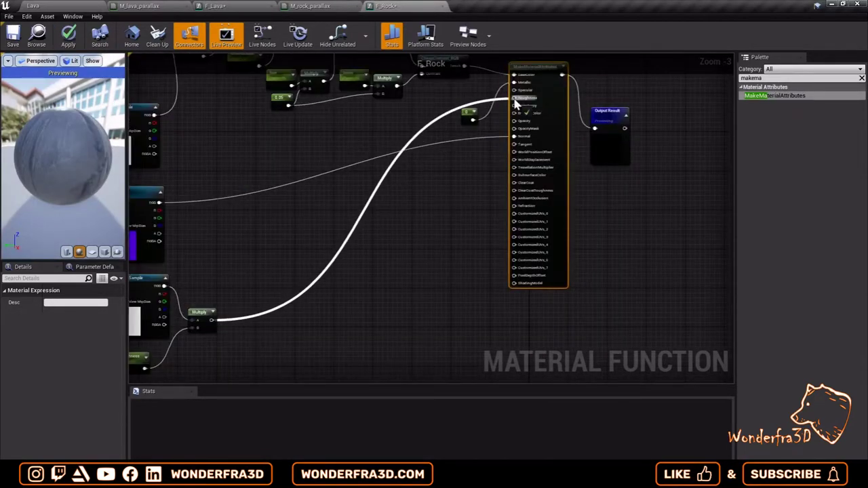
drag(515, 102, 514, 98)
scroll(514, 99, down, 1)
scroll(500, 221, up, 3)
scroll(500, 221, down, 3)
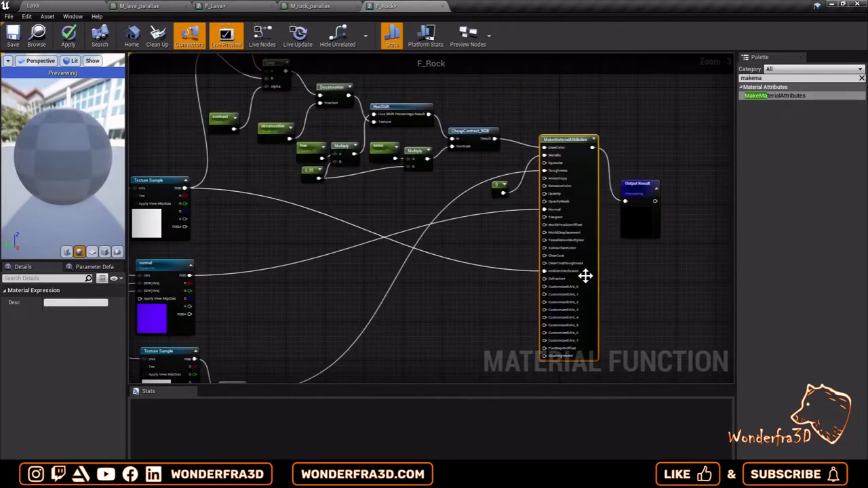
scroll(614, 235, up, 1)
scroll(544, 148, down, 4)
scroll(545, 148, up, 1)
Step: Open the M_ground_cracks_parallax material and select all of its nodes
click(33, 6)
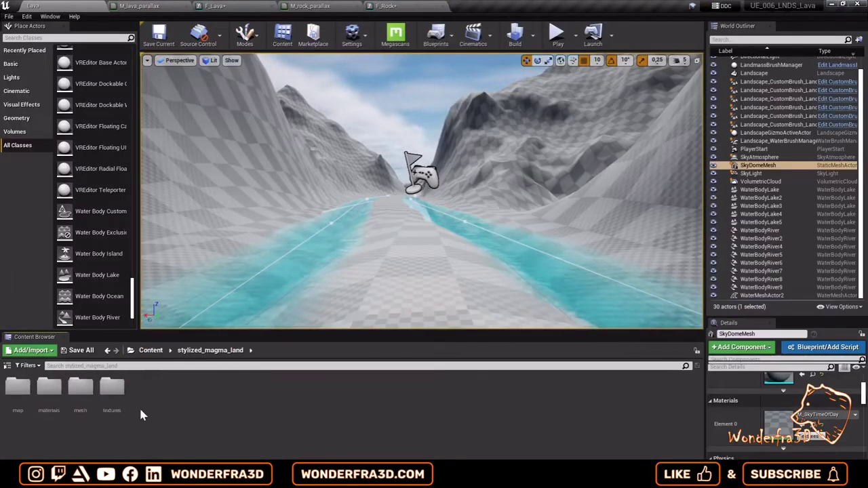
double_click(48, 386)
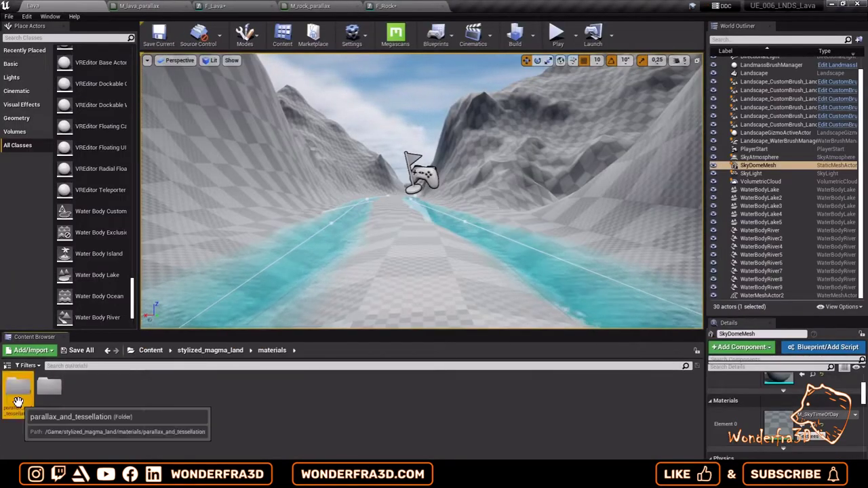
double_click(17, 387)
double_click(174, 388)
double_click(18, 390)
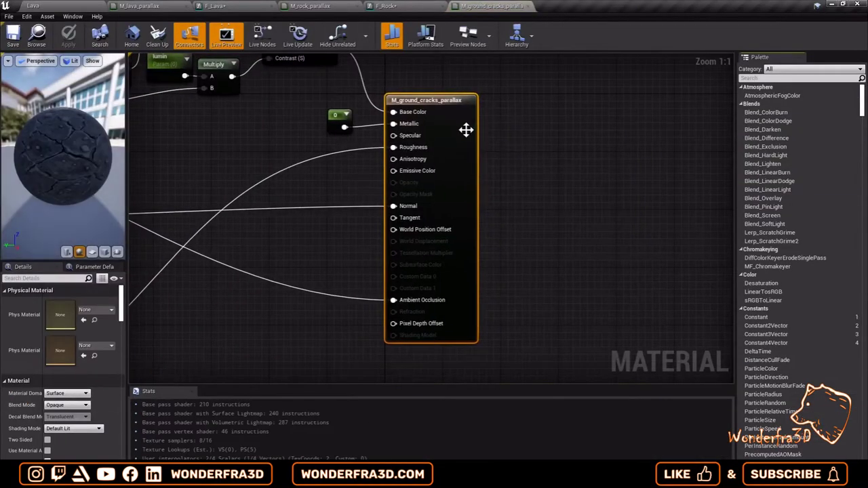
scroll(578, 287, down, 5)
scroll(579, 286, down, 3)
drag(190, 120, 539, 326)
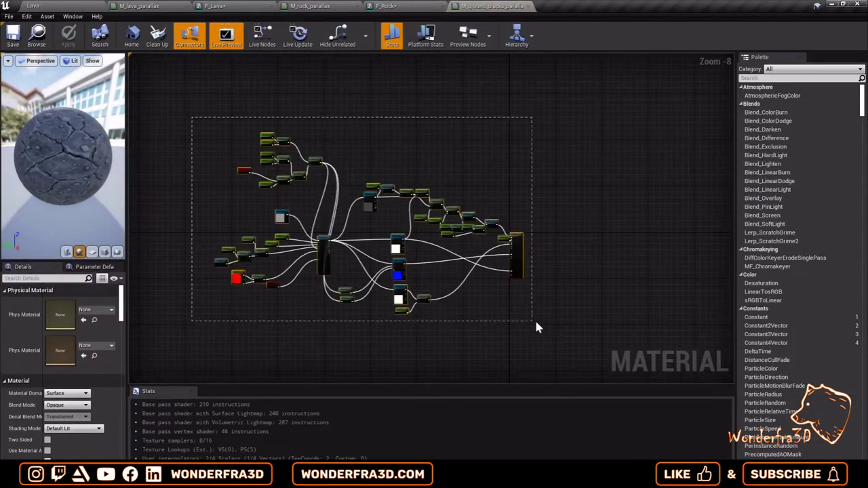
Step: Create material function F_Cracks in M_LNDS and paste the ground-cracks nodes into it
click(68, 12)
double_click(49, 390)
right_click(156, 401)
mouse_move(194, 326)
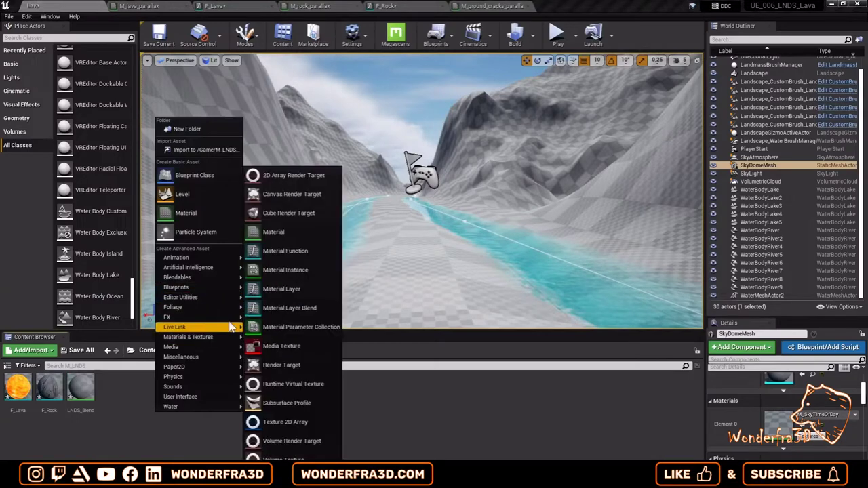
click(310, 248)
text(_Cracks)
key(Return)
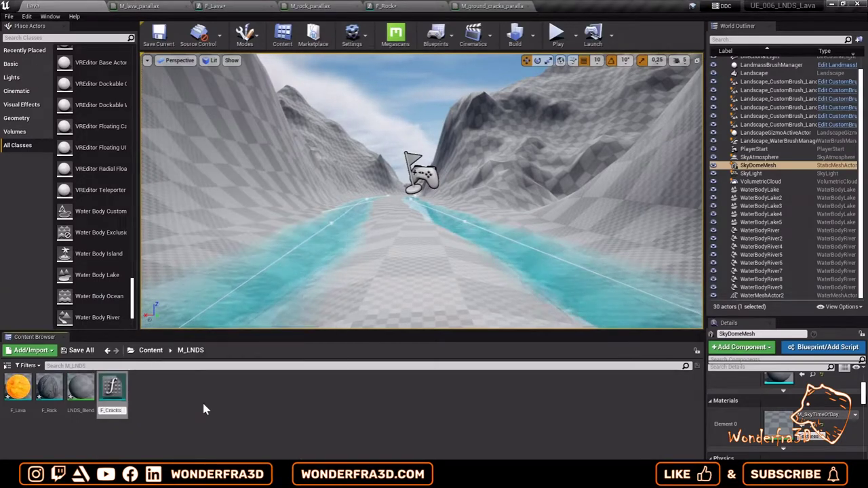
double_click(112, 390)
key(ctrl+v)
Step: Add a MakeMaterialAttributes node to F_Cracks and connect it to Output Result
click(801, 78)
text(makema)
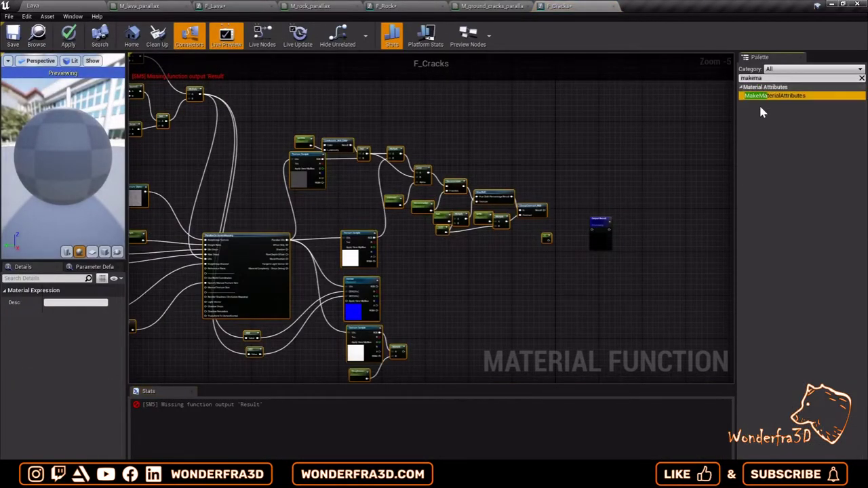
scroll(435, 217, up, 3)
drag(774, 95, 515, 150)
drag(543, 160, 576, 192)
scroll(462, 216, down, 2)
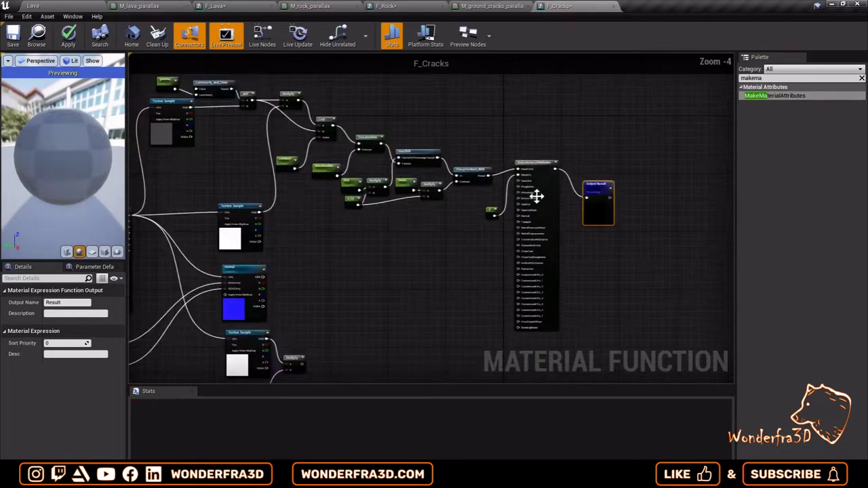
scroll(462, 216, up, 1)
Step: Wire the texture sample to AmbientOcclusion, normal map to Normal, and Multiply to Roughness
drag(175, 217, 507, 253)
scroll(511, 286, up, 3)
drag(510, 286, 509, 291)
scroll(509, 292, down, 4)
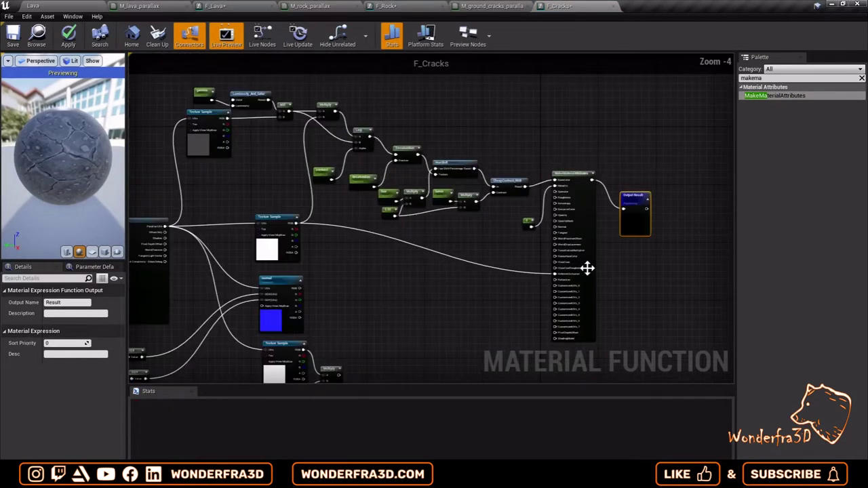
mouse_move(305, 281)
mouse_down()
mouse_move(500, 267)
mouse_move(532, 204)
mouse_up()
scroll(500, 268, up, 3)
scroll(387, 320, down, 2)
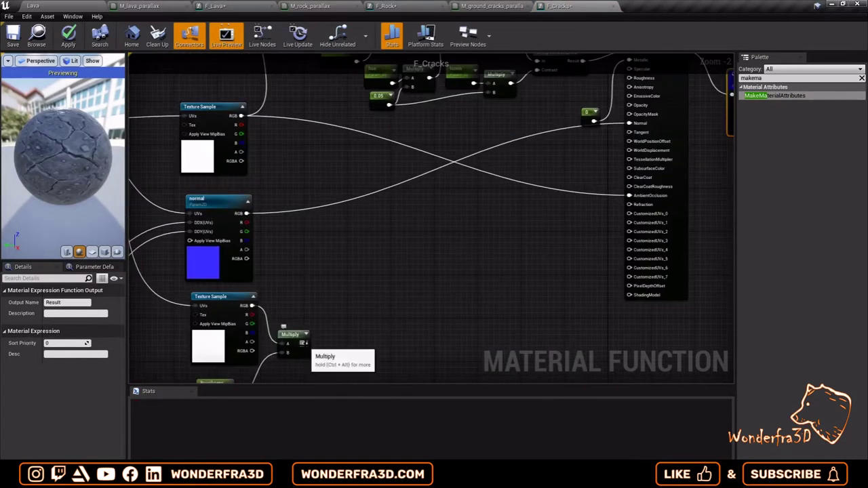
right_drag(593, 282, 482, 235)
drag(194, 287, 509, 112)
scroll(330, 192, up, 2)
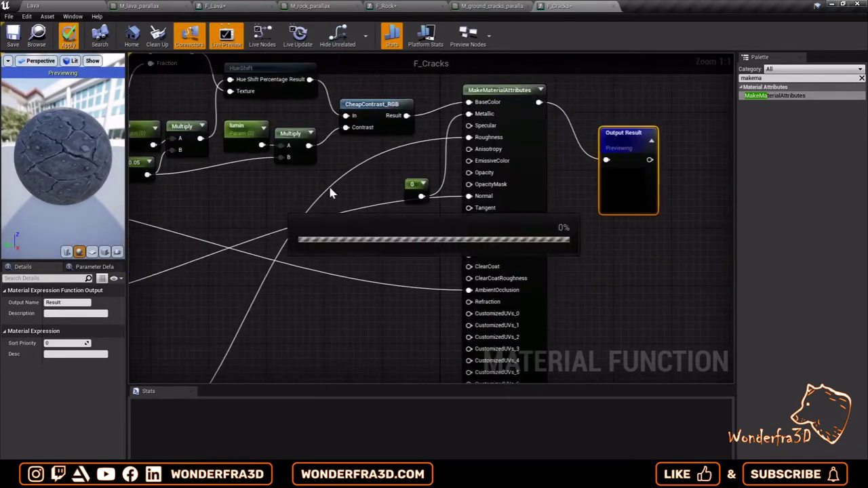
scroll(475, 197, down, 2)
Step: Review the M_ground_cracks_parallax material graph, then the F_Rock function
click(492, 6)
scroll(525, 320, up, 1)
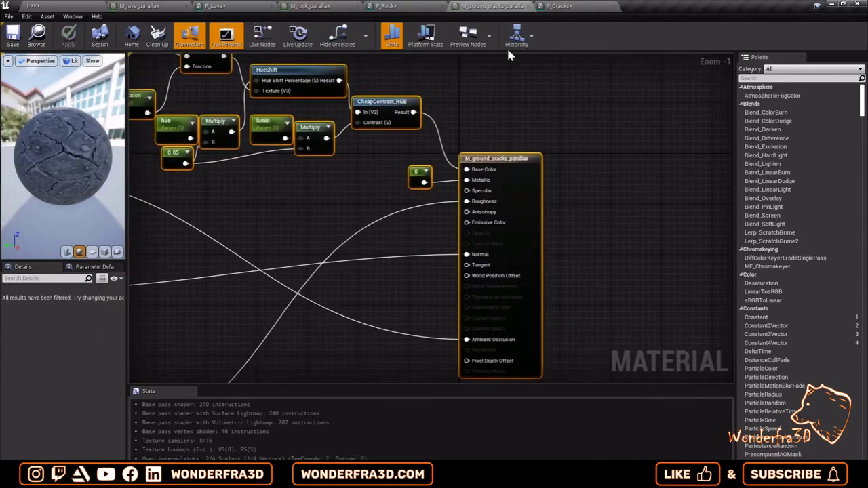
scroll(527, 224, down, 1)
click(388, 6)
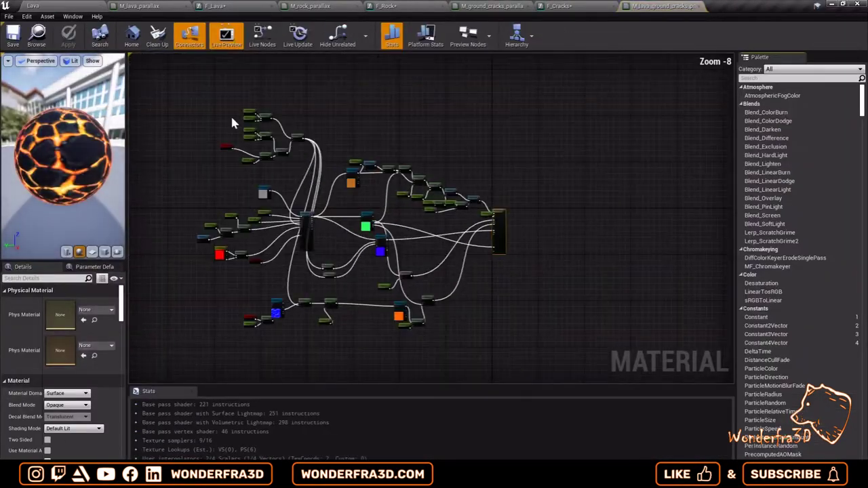
Step: Create a material function named F_Lava_Cracks in M_LNDS and open it
scroll(587, 115, up, 7)
scroll(630, 227, down, 7)
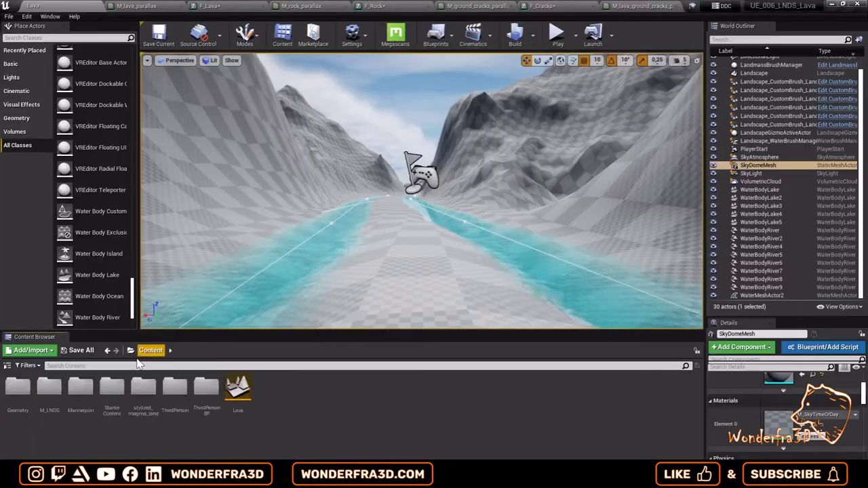
right_click(194, 398)
mouse_move(236, 289)
mouse_move(224, 320)
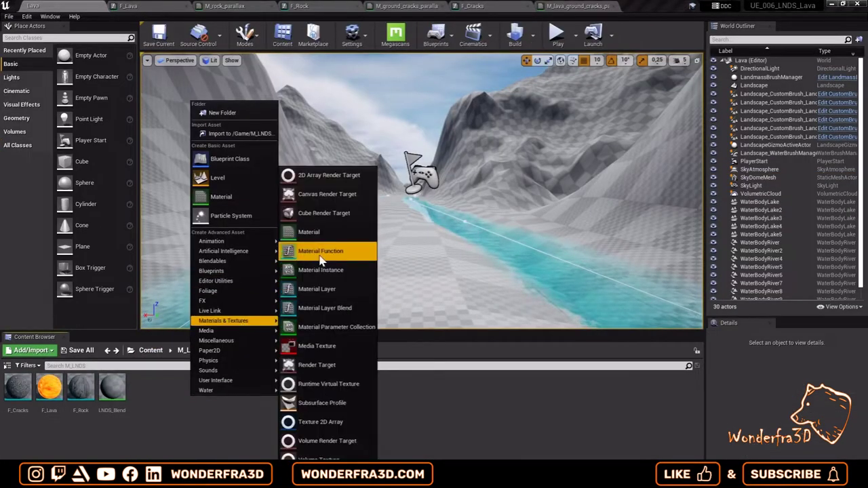
click(330, 249)
text(Cracks)
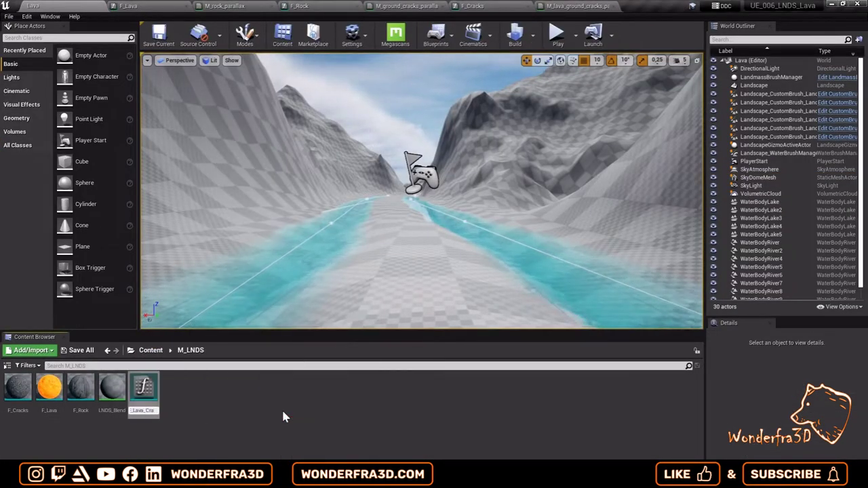
key(Return)
double_click(81, 388)
Step: Wire constant 0 to Metallic, the normal map to Normal, and another texture into MakeMaterialAttributes
scroll(497, 229, up, 3)
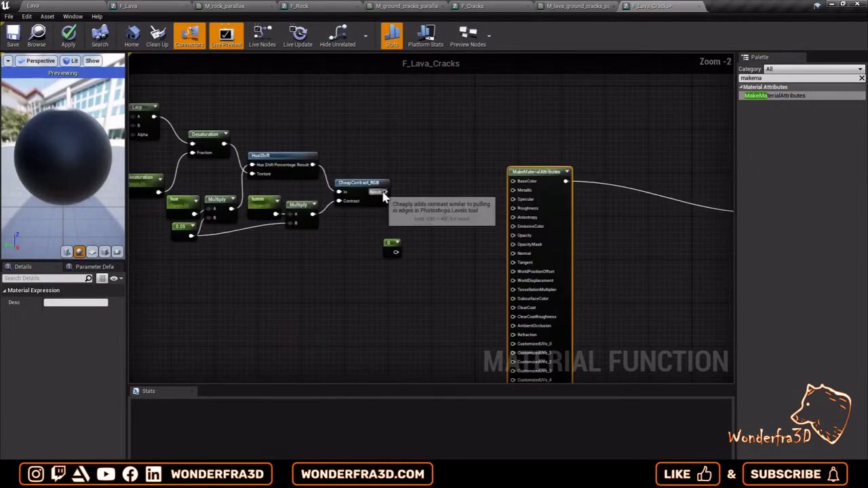
drag(511, 194, 512, 191)
scroll(511, 190, down, 2)
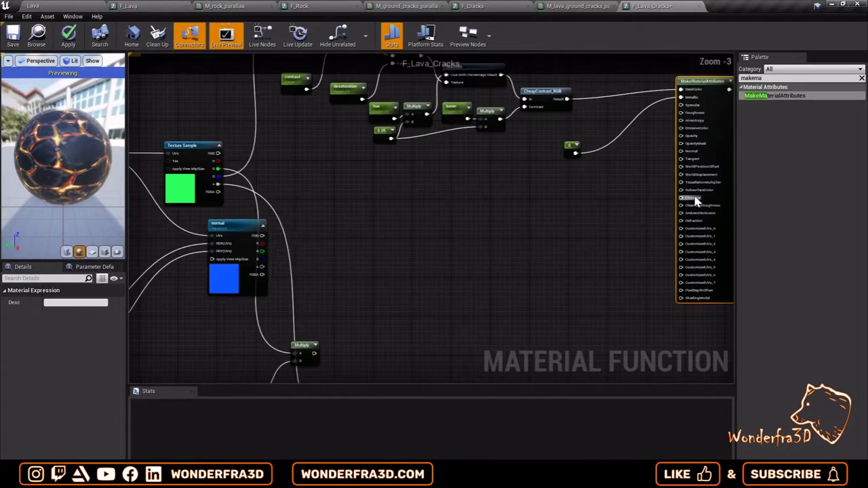
drag(667, 173, 681, 150)
scroll(475, 219, down, 1)
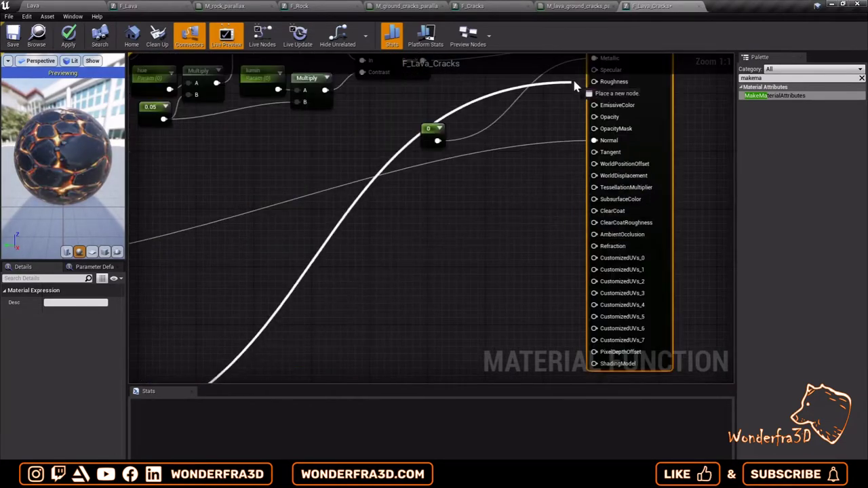
drag(582, 198, 577, 75)
scroll(573, 77, down, 5)
scroll(224, 350, up, 5)
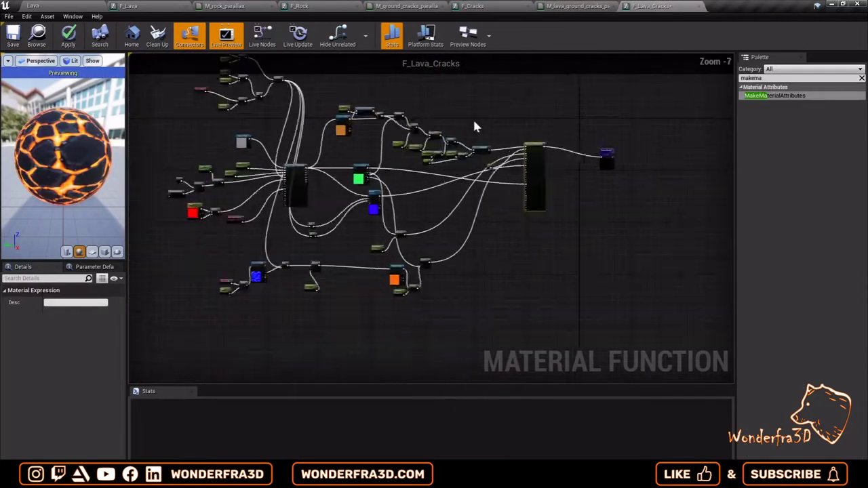
click(74, 8)
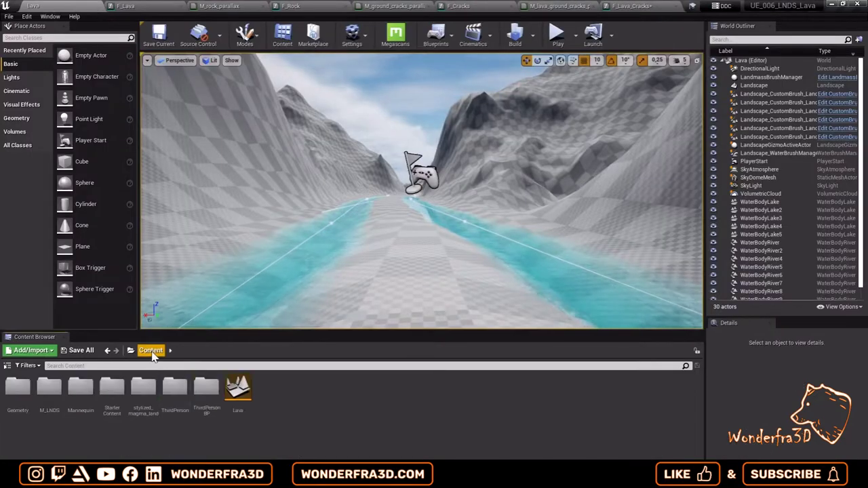
Step: Open the M_ground_grass_parallax material and frame its whole node network
double_click(48, 388)
double_click(26, 393)
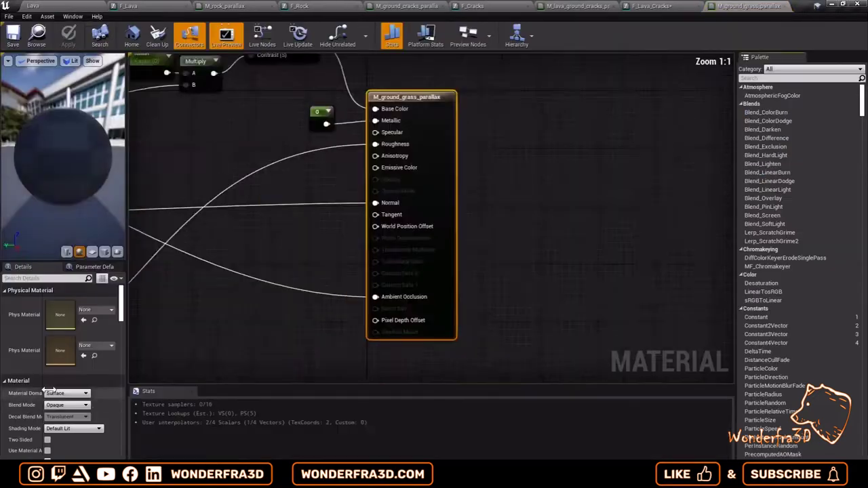
click(127, 38)
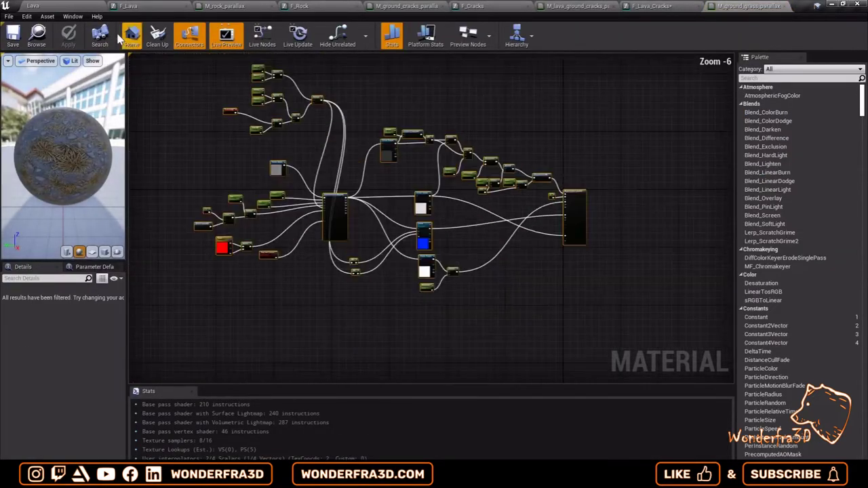
click(64, 8)
Step: Create a material function named F_Ground_Grass in the M_LNDS folder and open it
click(150, 350)
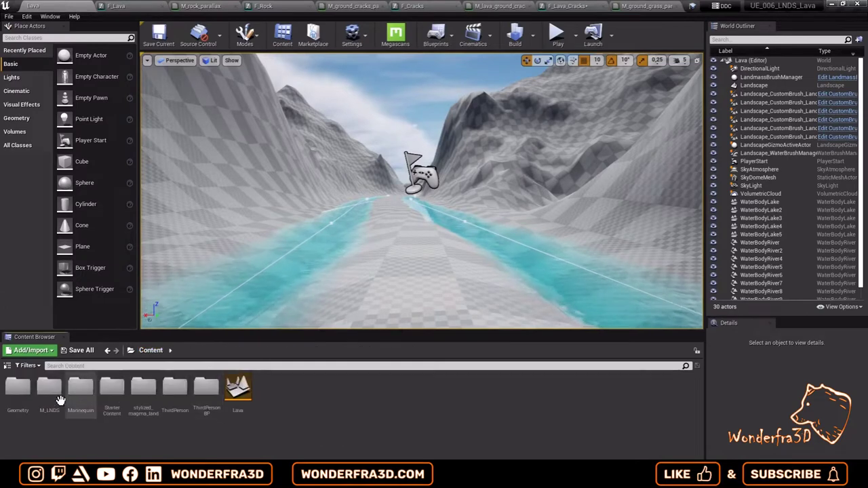
double_click(49, 388)
right_click(230, 411)
click(359, 207)
text(F_Ground_Grass)
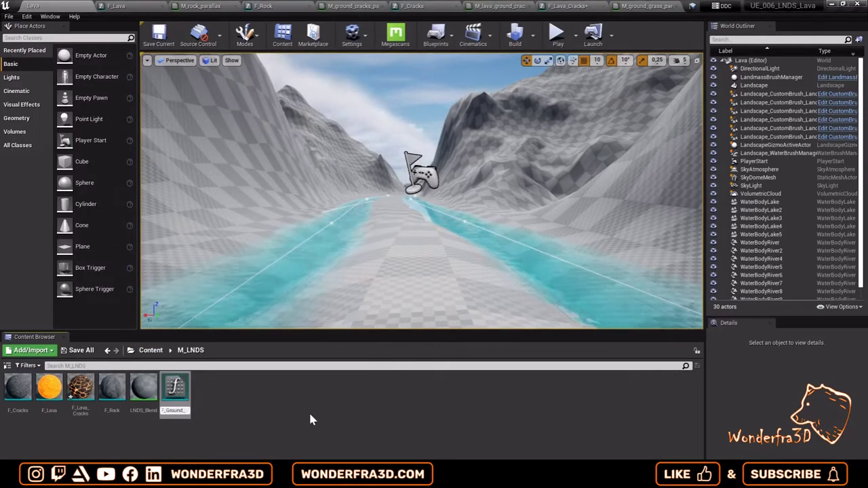
key(Return)
double_click(49, 388)
Step: Feed a MakeMaterialAttributes node into Output Result, wiring the normal map and Multiply result into it
text(akeatt)
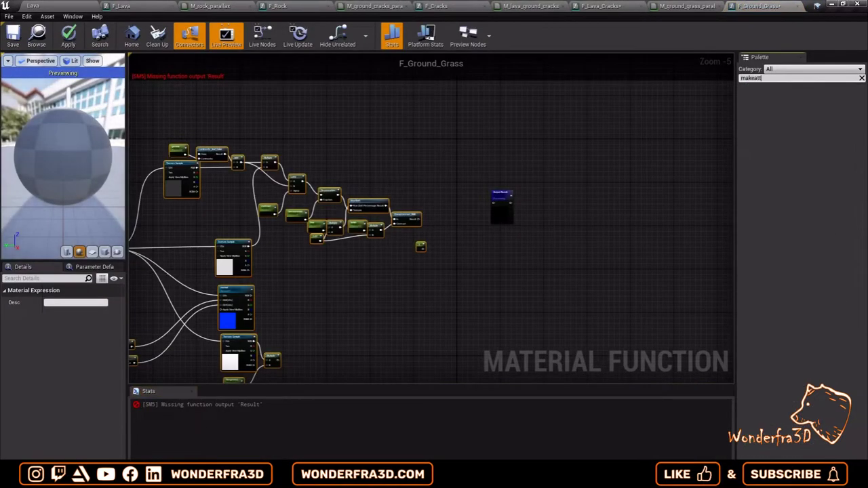
drag(778, 97, 494, 206)
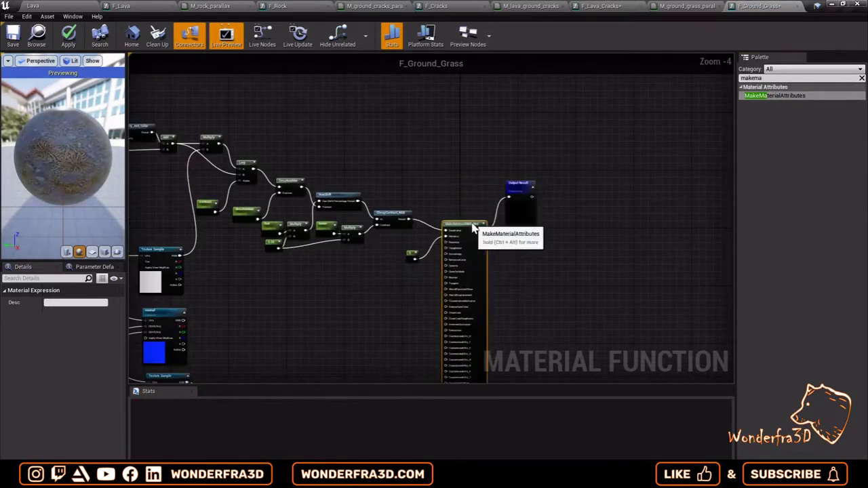
scroll(343, 252, up, 5)
right_drag(341, 252, 355, 163)
drag(300, 234, 438, 222)
right_drag(373, 246, 351, 165)
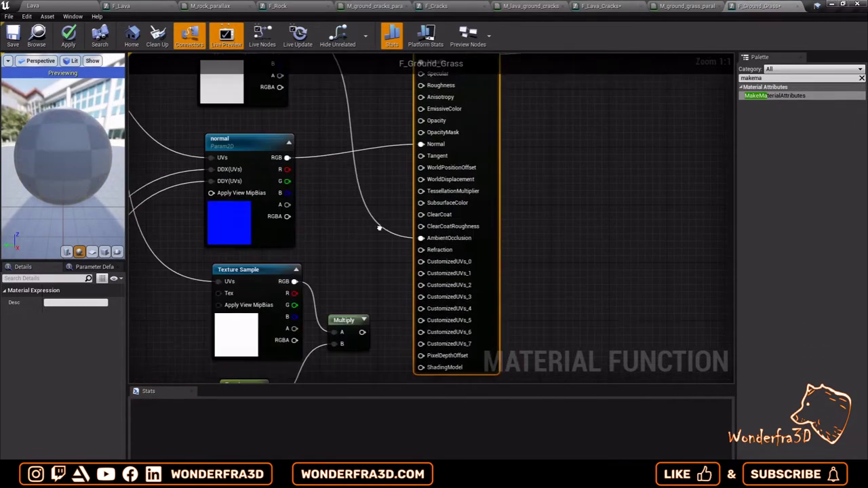
drag(363, 333, 417, 101)
scroll(400, 241, down, 7)
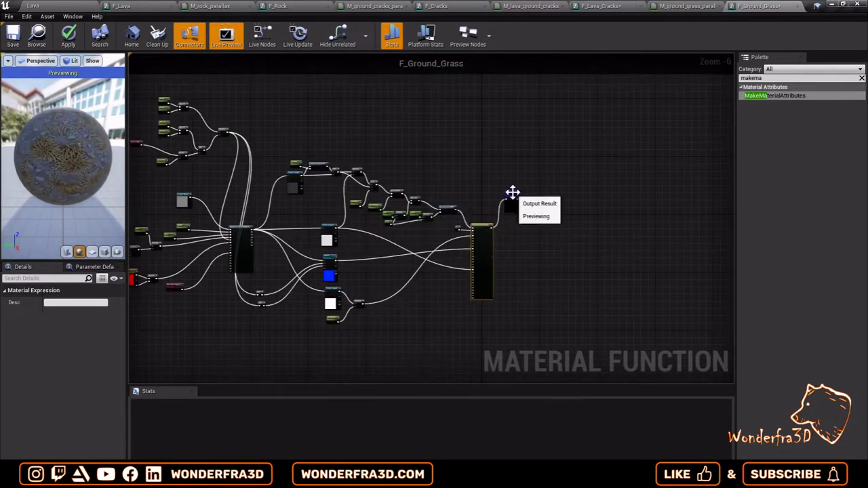
drag(512, 193, 512, 225)
scroll(437, 260, up, 2)
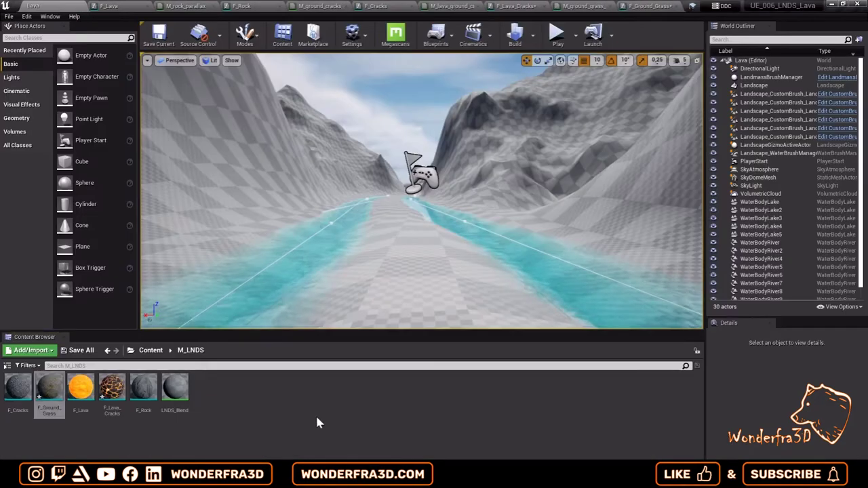
double_click(189, 405)
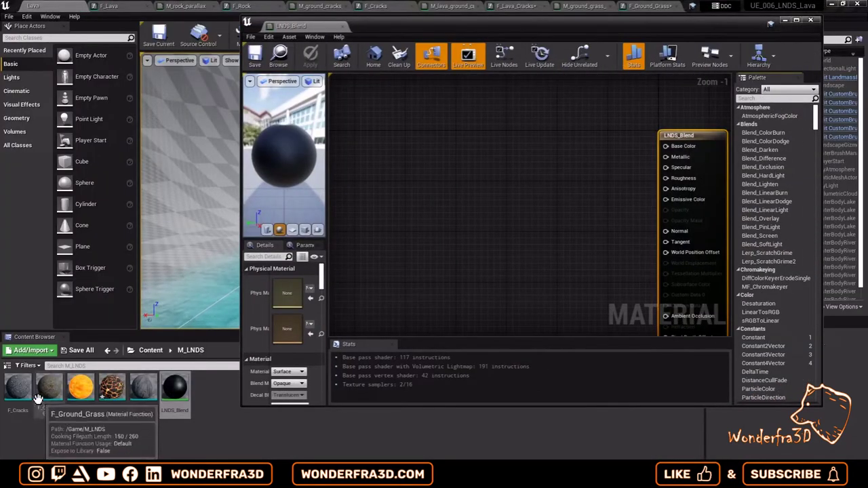
Step: Add F_Rock, F_Lava_Cracks and F_Lava nodes plus a Layer Blend with a weight-blended Rock layer
drag(140, 393, 388, 159)
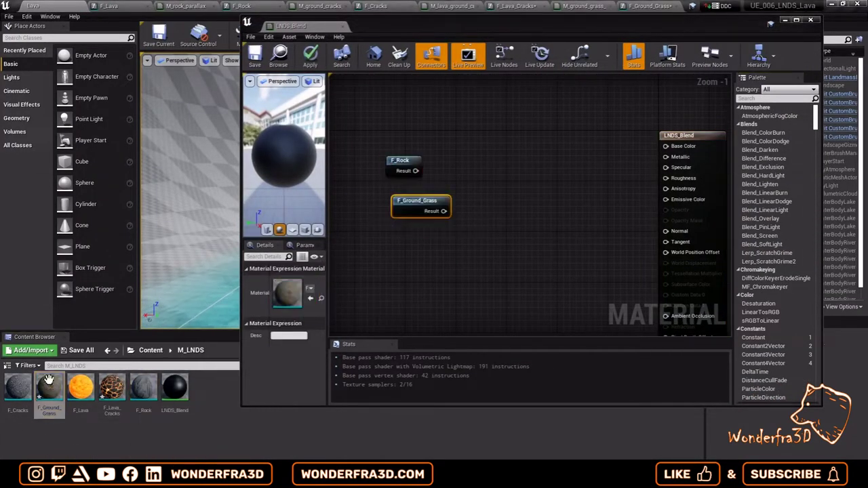
drag(383, 307, 385, 312)
drag(405, 202, 401, 169)
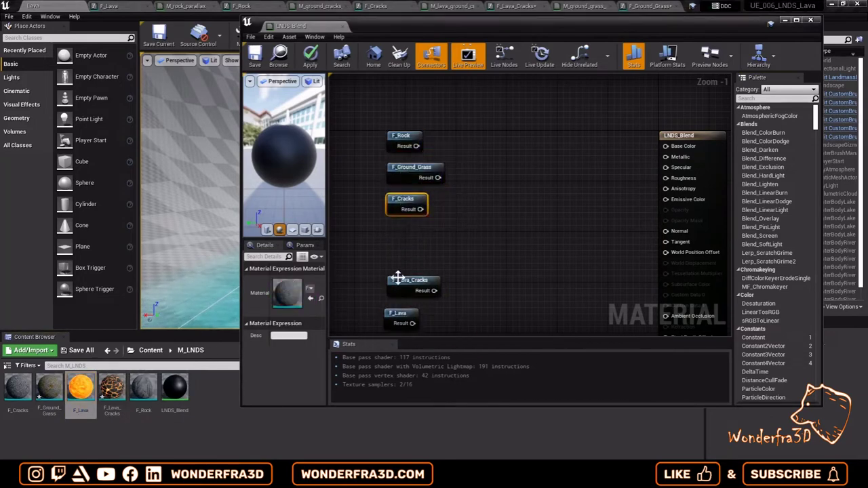
text(lands)
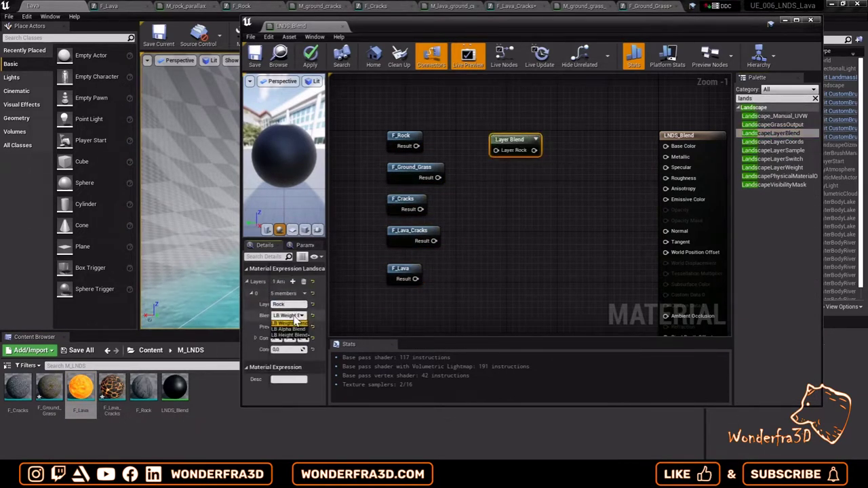
click(296, 322)
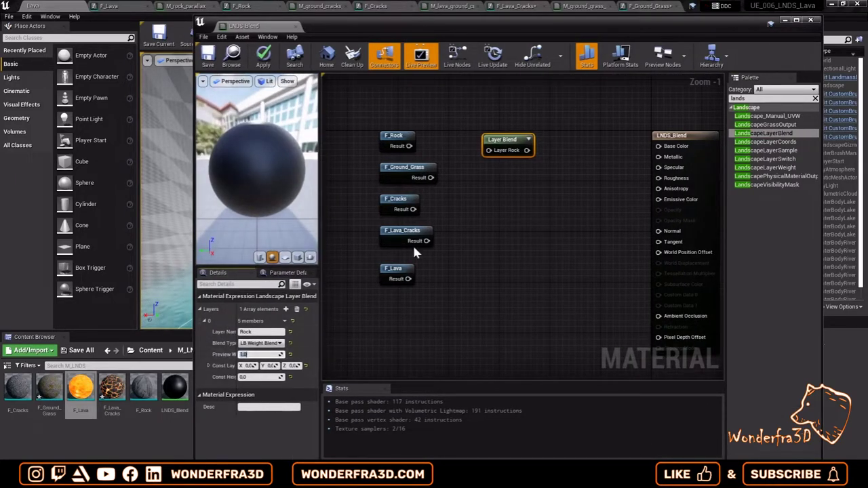
Step: Route the Layer Blend through BreakMaterialAttributes into Base Color, Metallic, Roughness, Emissive, Normal and AO
click(815, 99)
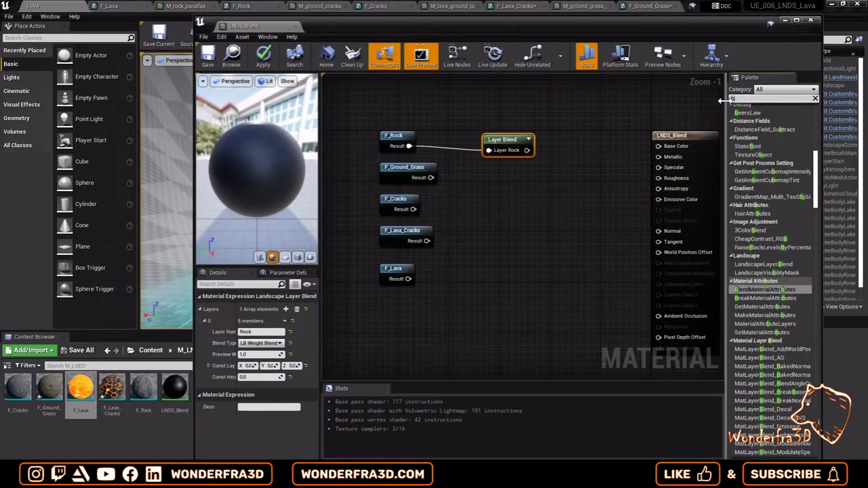
text(break)
drag(765, 116, 551, 128)
drag(619, 140, 658, 146)
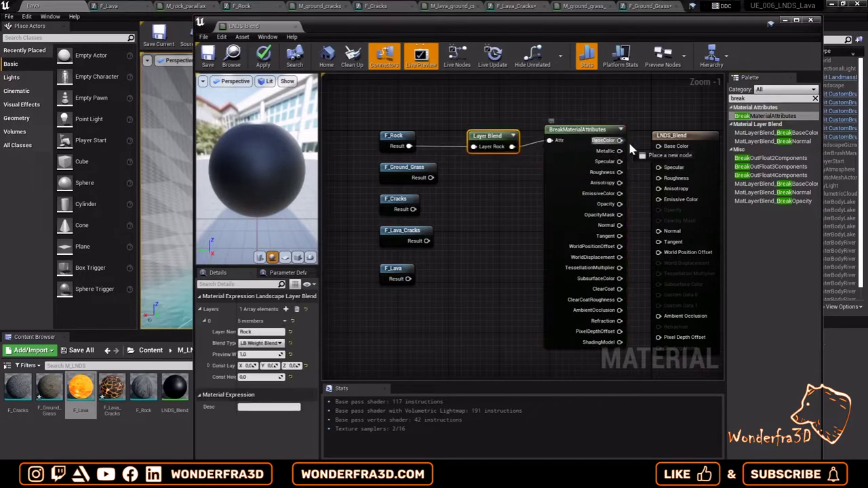
drag(577, 128, 558, 136)
drag(601, 157, 658, 157)
drag(601, 200, 658, 199)
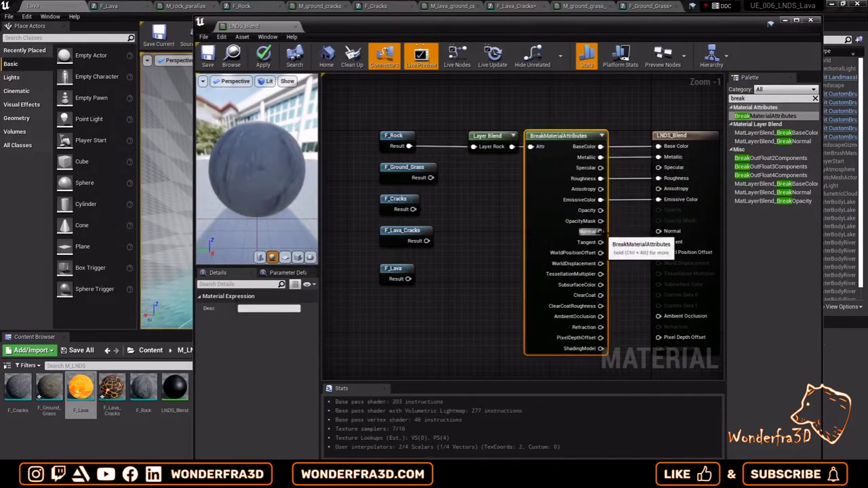
drag(600, 231, 659, 231)
right_drag(658, 232, 612, 209)
drag(554, 295, 613, 294)
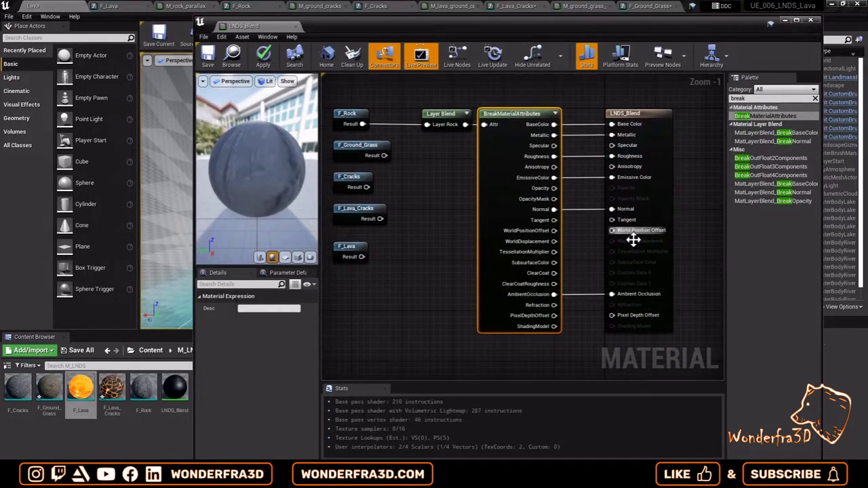
right_drag(613, 299, 670, 324)
drag(501, 139, 486, 139)
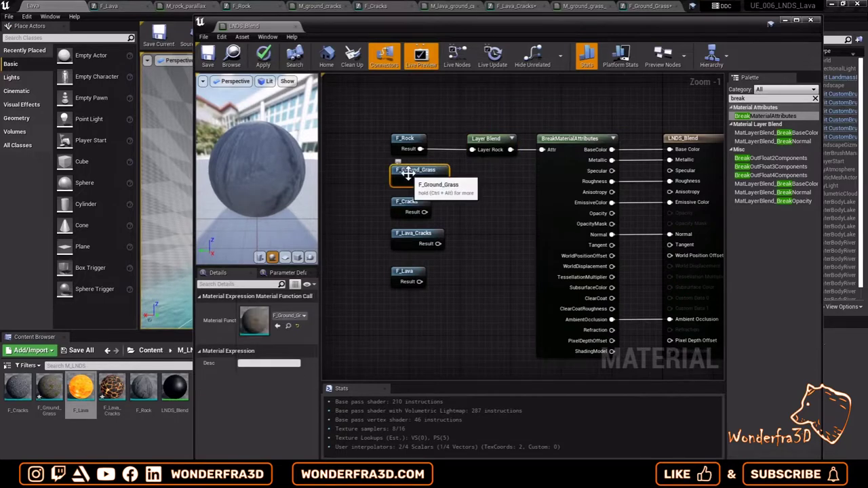
Step: Connect F_Ground_Grass to the G_Grass layer with a preview weight of 1
click(205, 388)
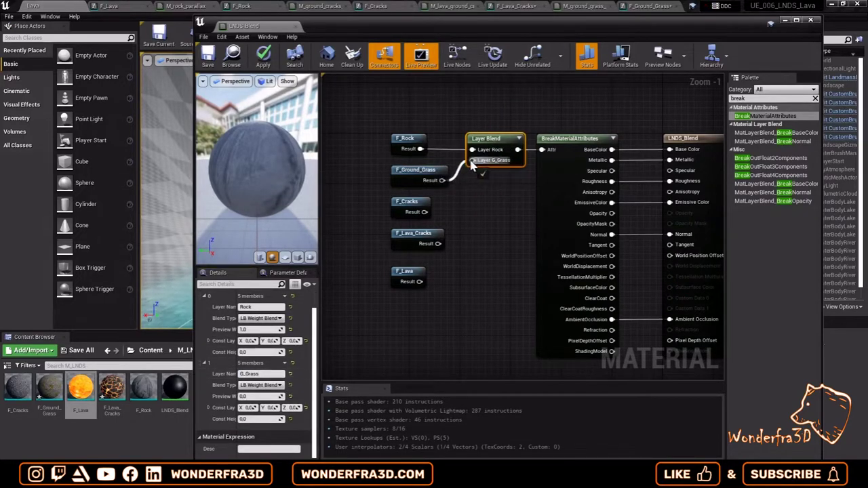
drag(472, 165, 473, 160)
click(261, 397)
text(1)
key(Return)
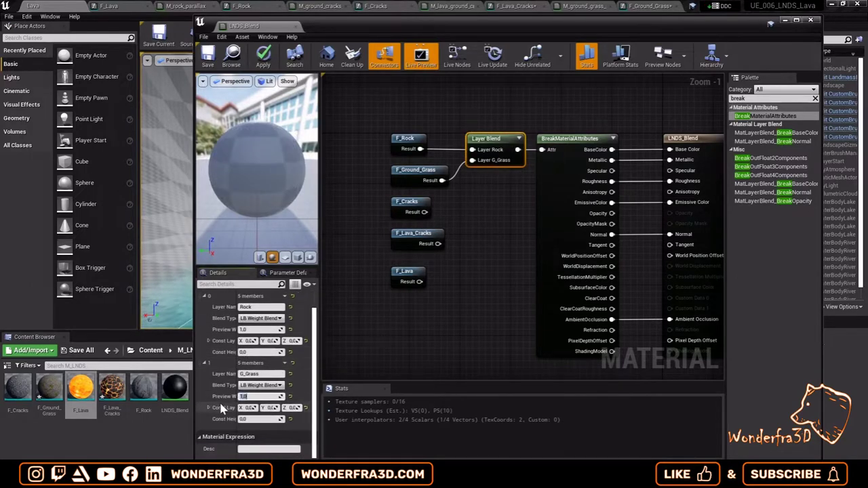
scroll(258, 352, up, 3)
Step: Add Cracks and Lava_Cracks blend layers, connecting F_Cracks to the Cracks layer
click(306, 289)
text(Crack)
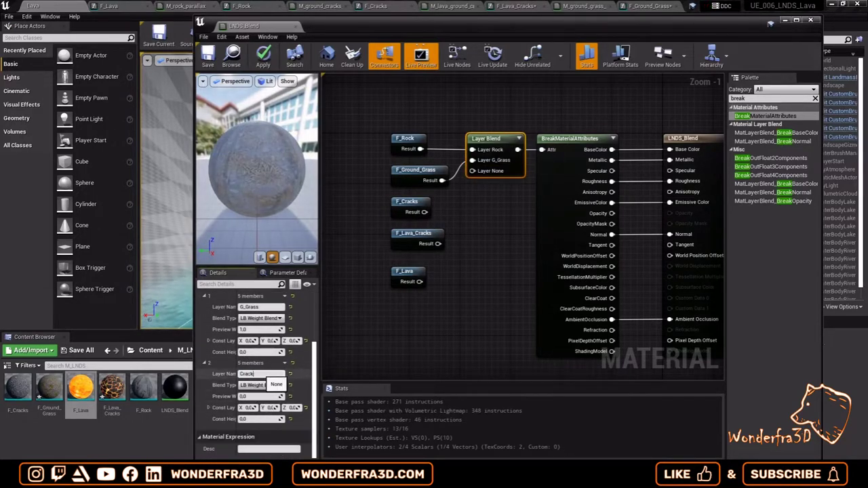
text(s)
click(446, 260)
drag(427, 212, 424, 212)
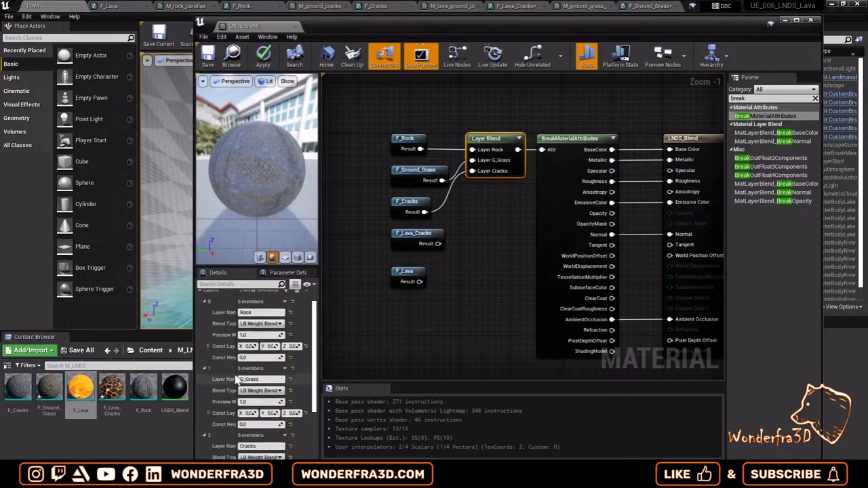
click(248, 416)
text(Lava_Cracks)
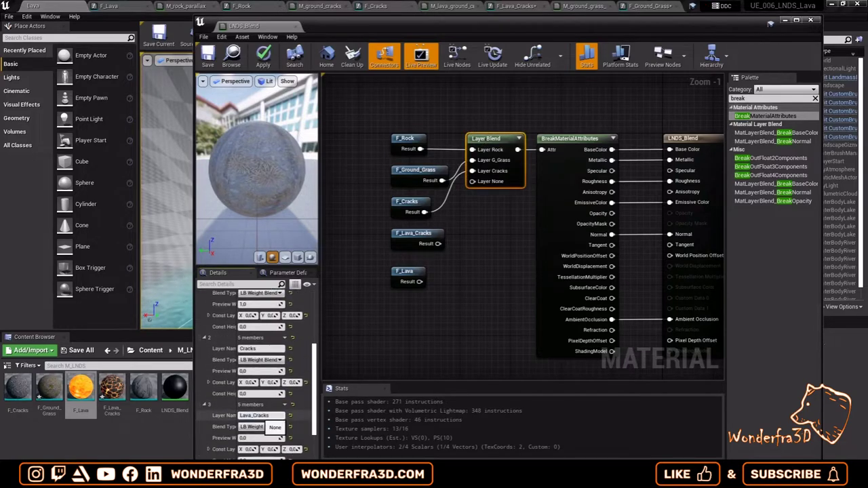
key(Return)
scroll(258, 366, up, 5)
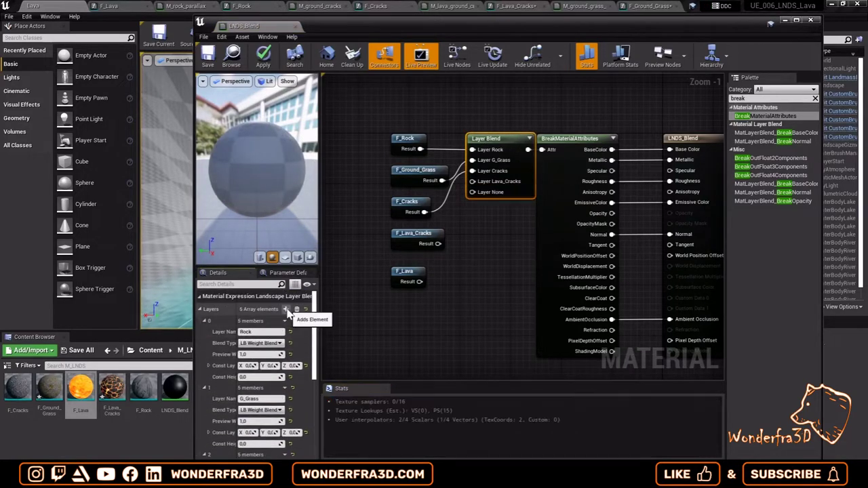
scroll(271, 339, down, 6)
Step: Add the fifth Lava layer, connect F_Lava_Cracks and F_Lava, and tidy the node layout
click(256, 374)
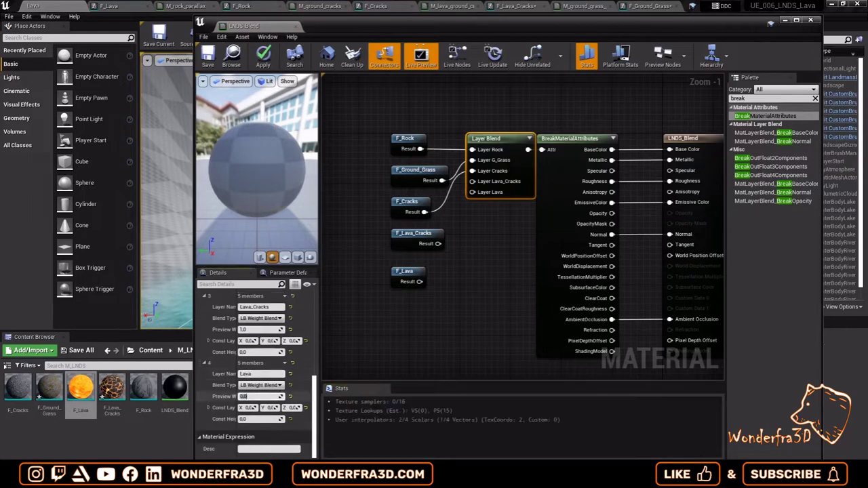
drag(420, 282, 472, 192)
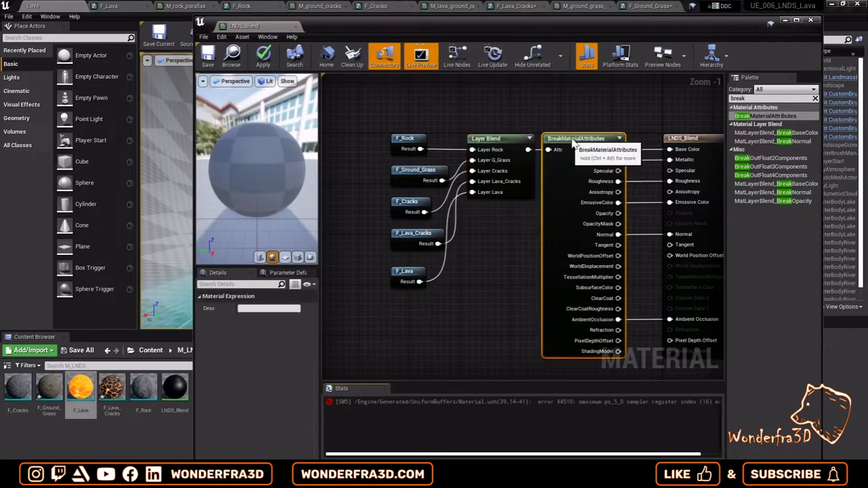
drag(570, 138, 588, 138)
drag(405, 138, 378, 132)
drag(412, 169, 371, 171)
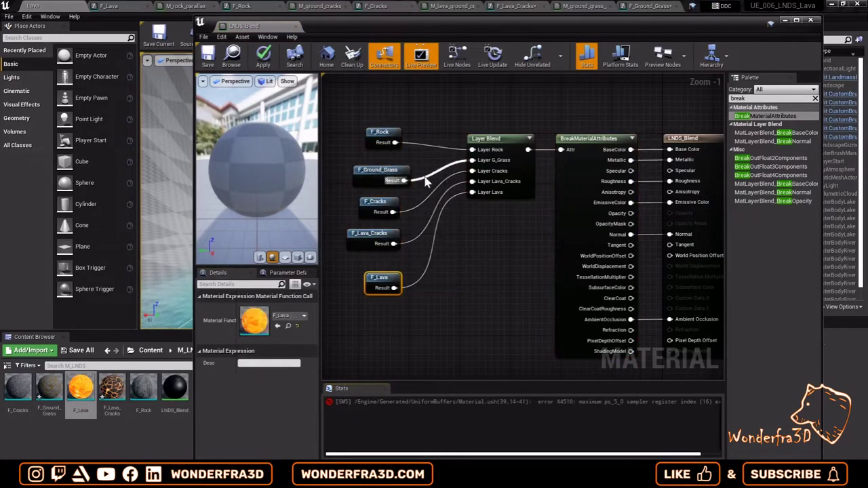
click(502, 143)
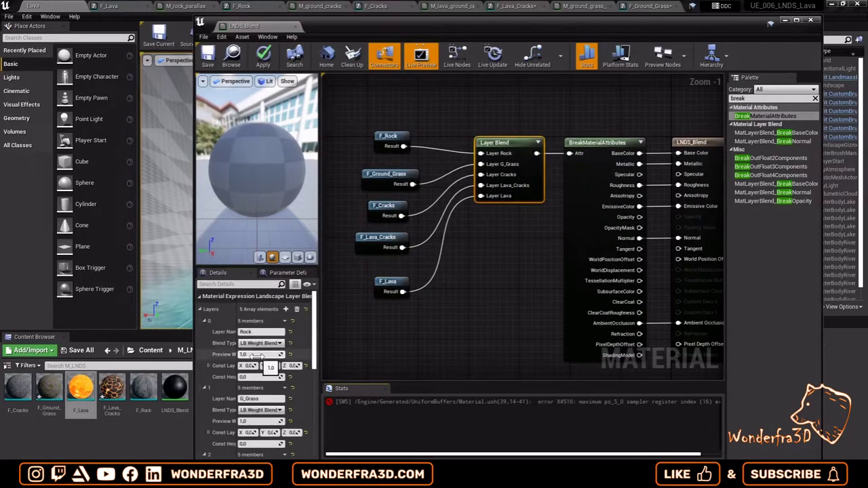
scroll(257, 356, down, 3)
scroll(256, 356, down, 3)
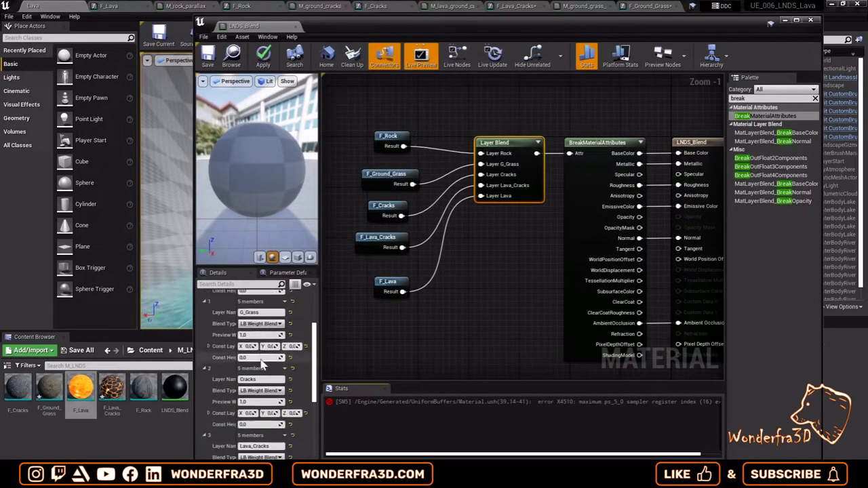
scroll(256, 356, down, 3)
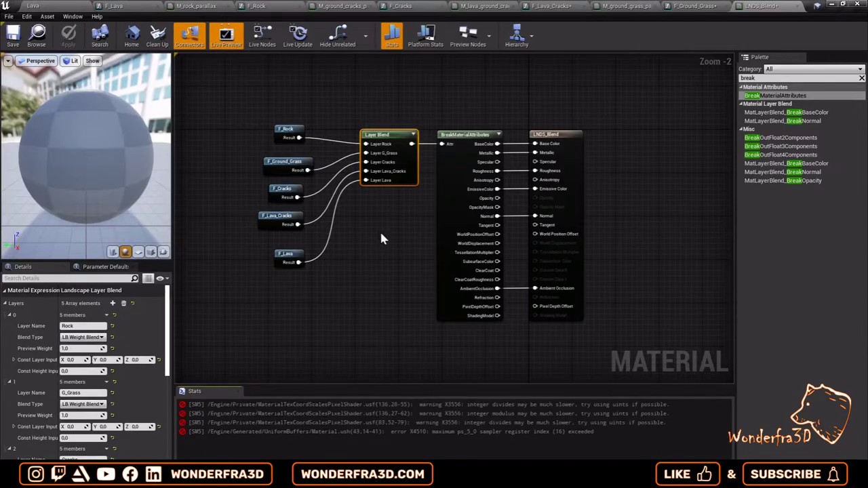
Step: In Landscape Paint mode, assign LNDS_Blend as the Lava level's landscape material
click(33, 5)
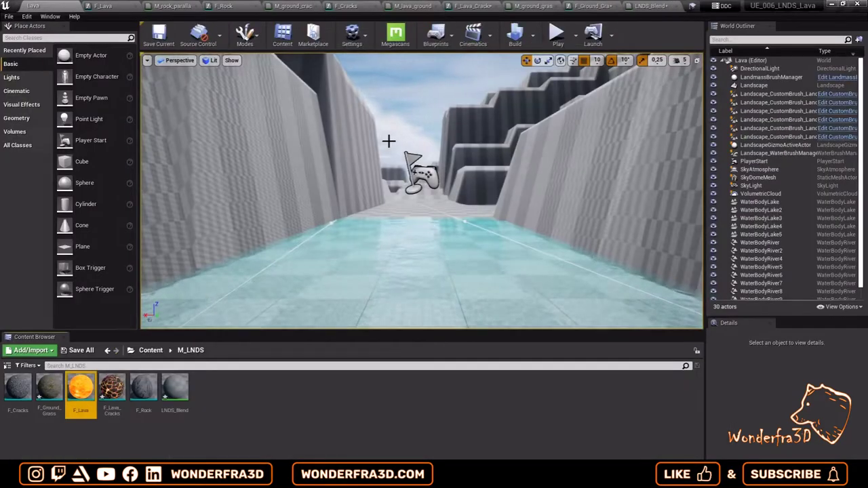
click(277, 168)
key(shift+2)
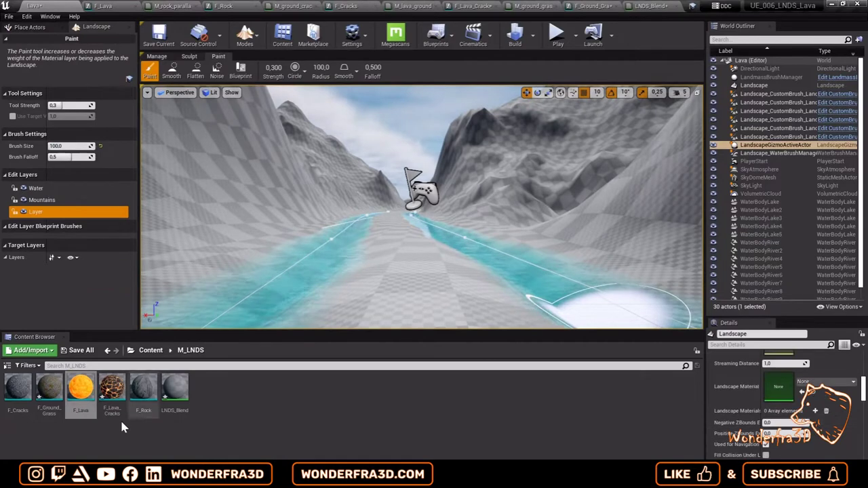
drag(174, 390, 779, 387)
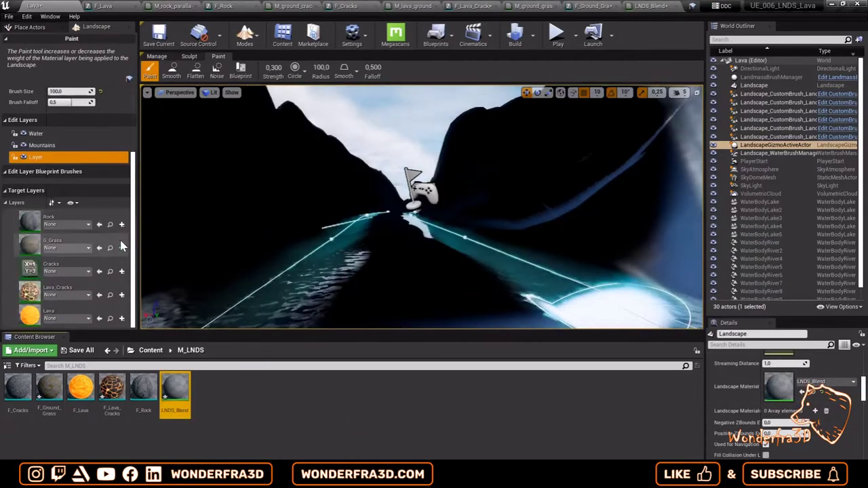
Step: Create layer infos for the Rock, G_Grass, Cracks, Lava_Cracks and Lava layers
click(122, 225)
key(Return)
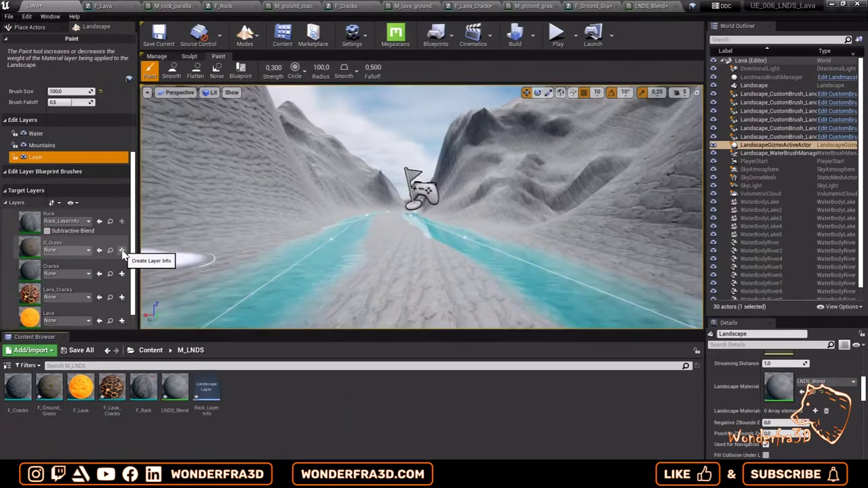
click(123, 252)
key(Return)
click(123, 276)
key(Return)
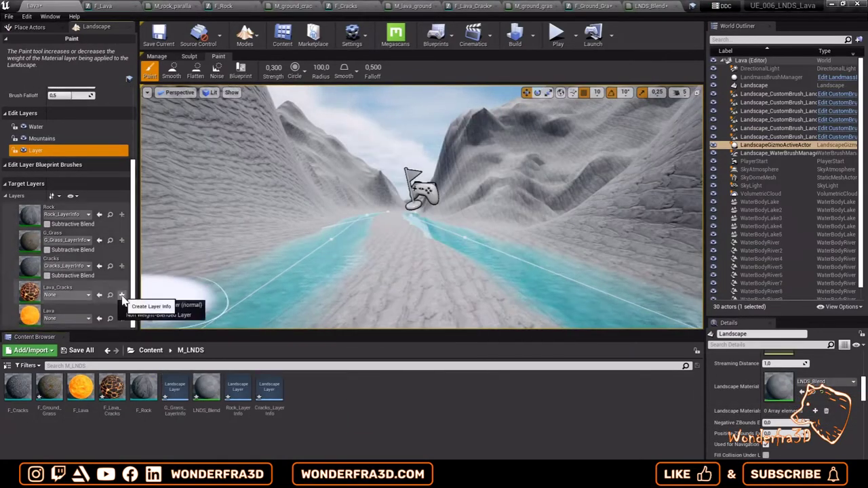
click(122, 290)
key(Return)
click(122, 314)
key(Return)
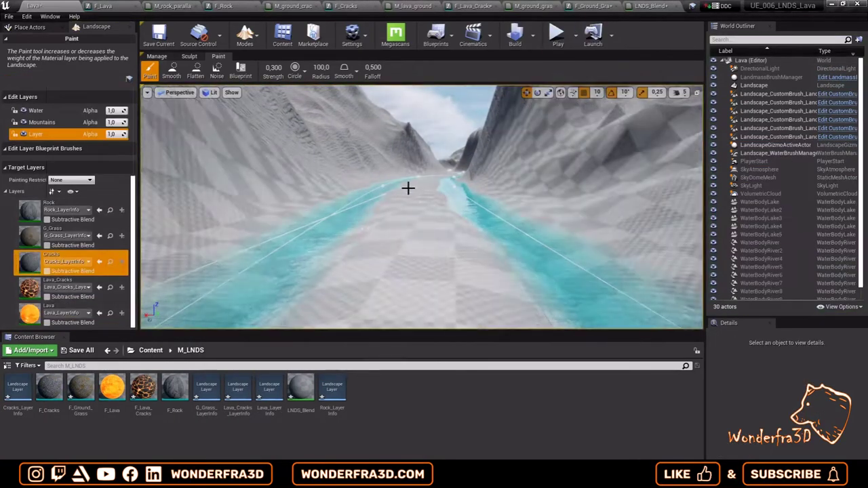
click(415, 249)
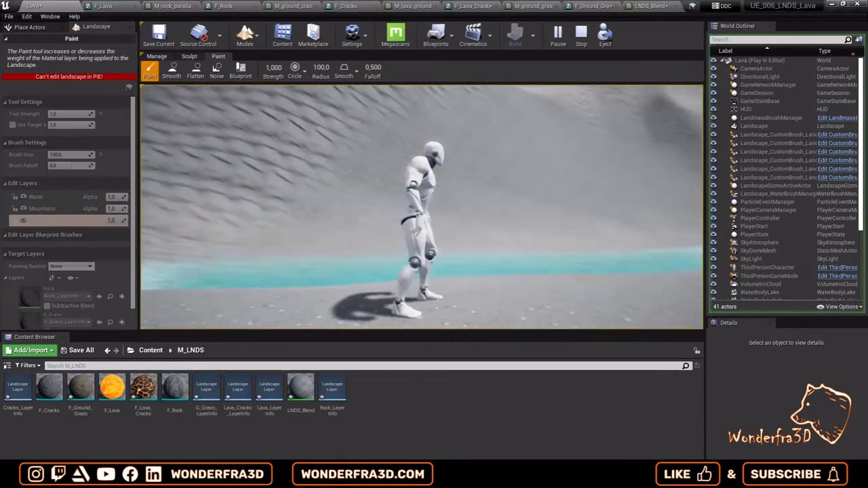
key(Escape)
Step: Feed F_Cracks into the first blend layer instead of F_Rock and rename it Cracks
click(654, 6)
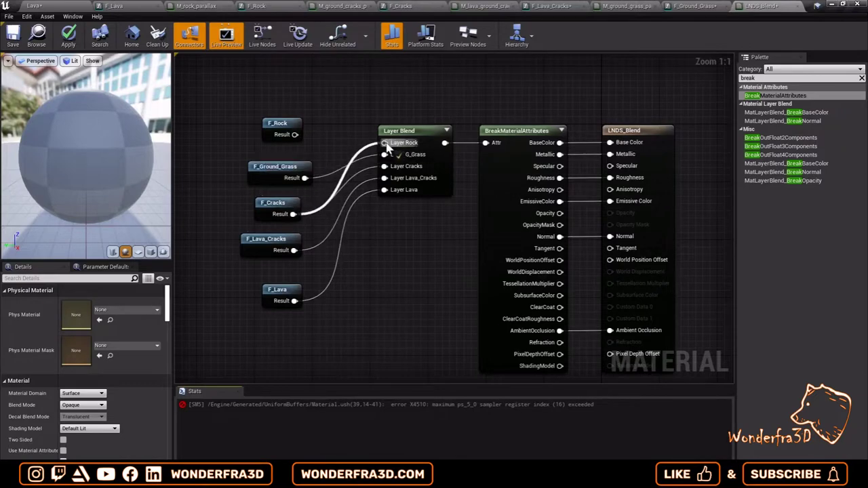
drag(284, 124, 249, 96)
click(384, 166)
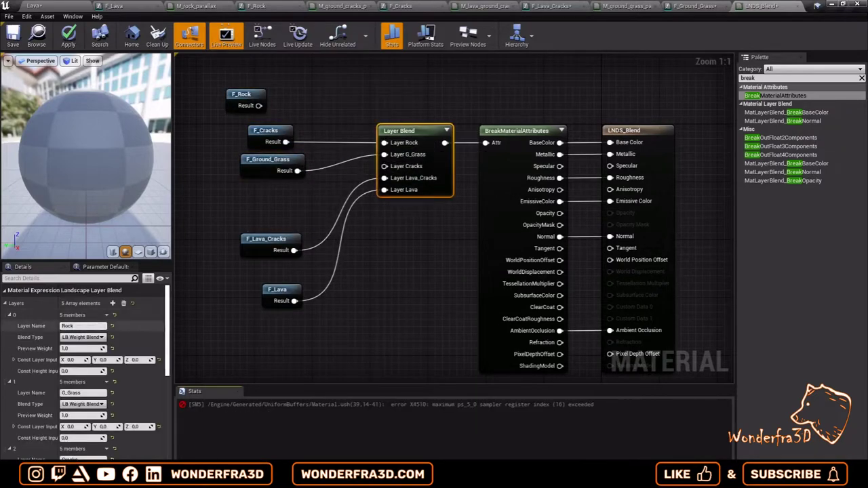
text(s)
click(267, 216)
Step: Remove the extra blend layer, keep the Lava_Cracks name, and confirm the layer deletion in the Lava level
click(397, 148)
scroll(128, 359, down, 5)
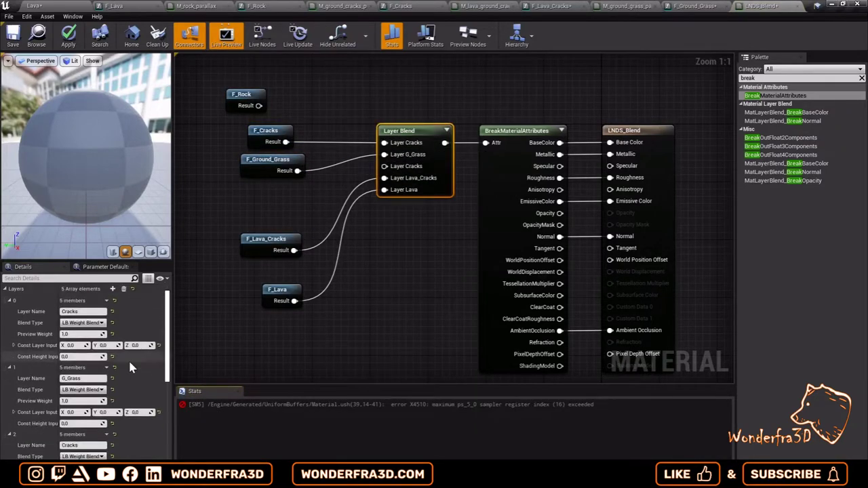
click(119, 391)
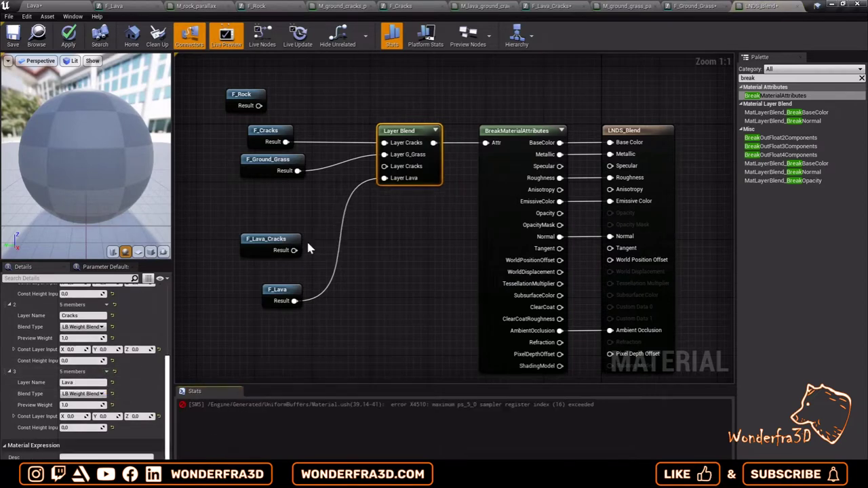
drag(297, 239, 290, 202)
scroll(109, 383, up, 1)
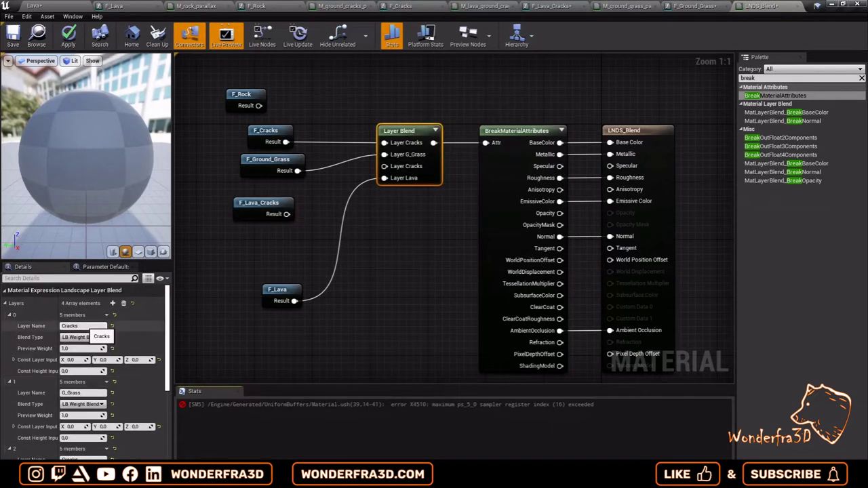
scroll(88, 328, down, 2)
click(287, 213)
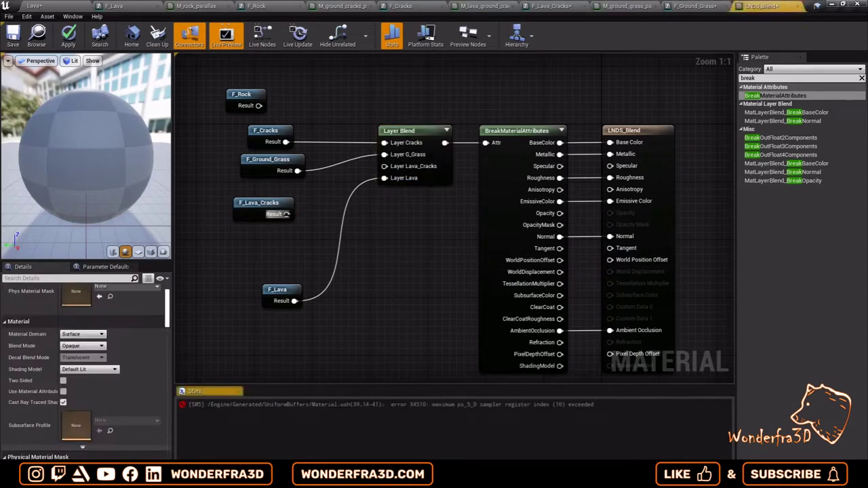
click(57, 6)
click(122, 312)
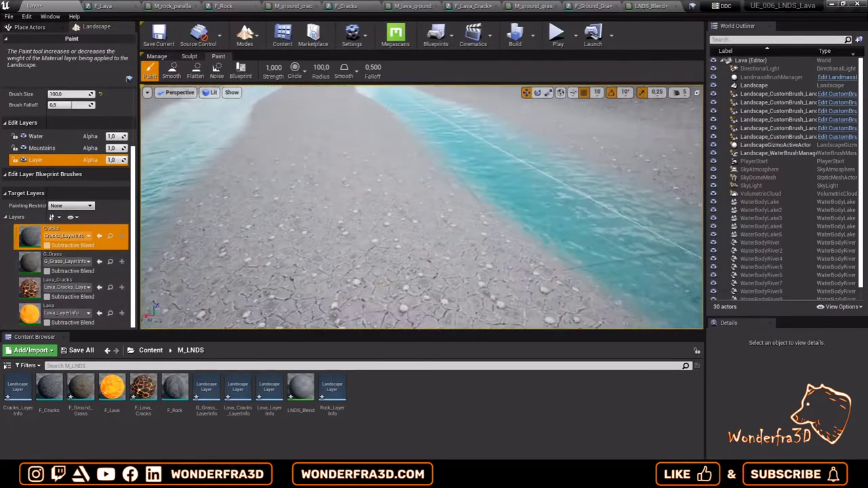
Step: Pick the G_Grass paint layer, look down the river, and open the F_Cracks material function
click(65, 261)
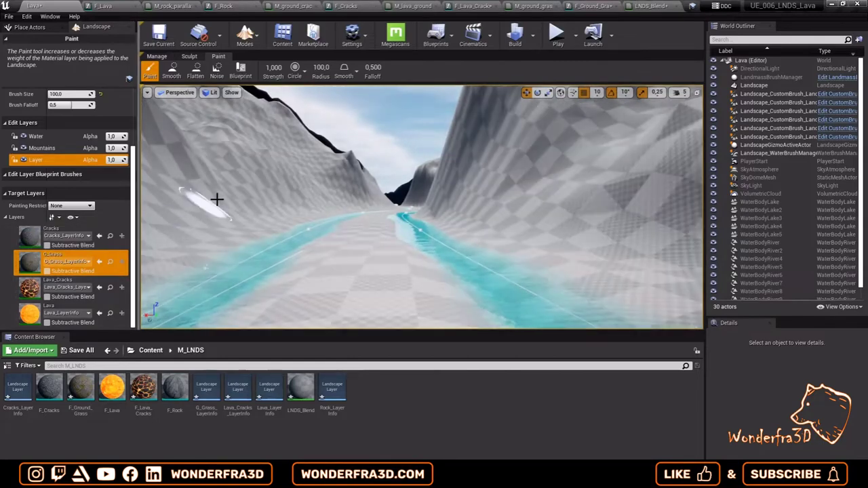
right_drag(413, 211, 502, 221)
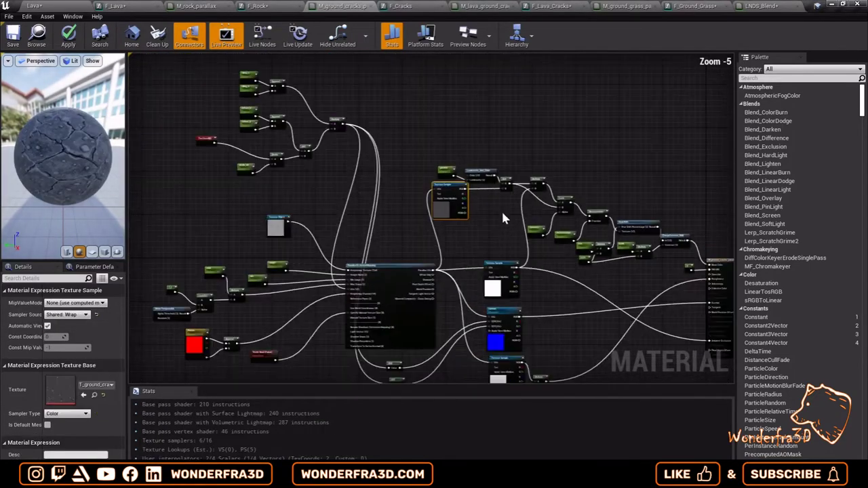
click(401, 7)
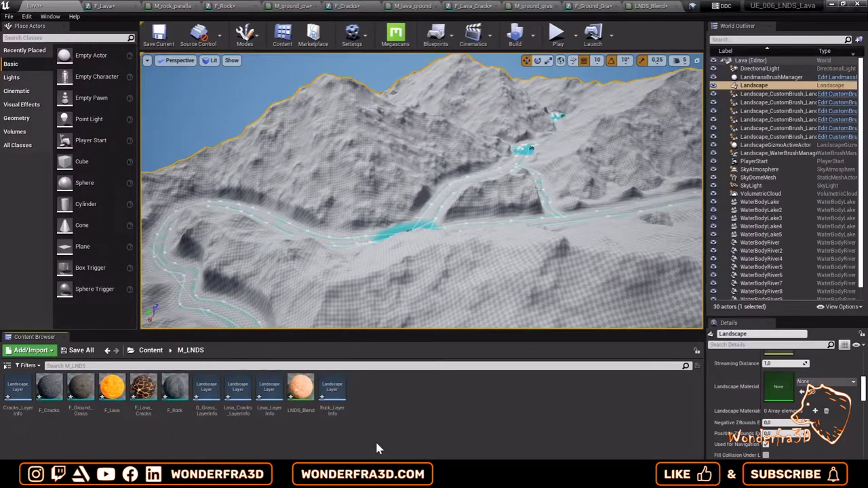
Step: Force delete Rock_LayerInfo and the other old layer info assets
click(331, 393)
key(Delete)
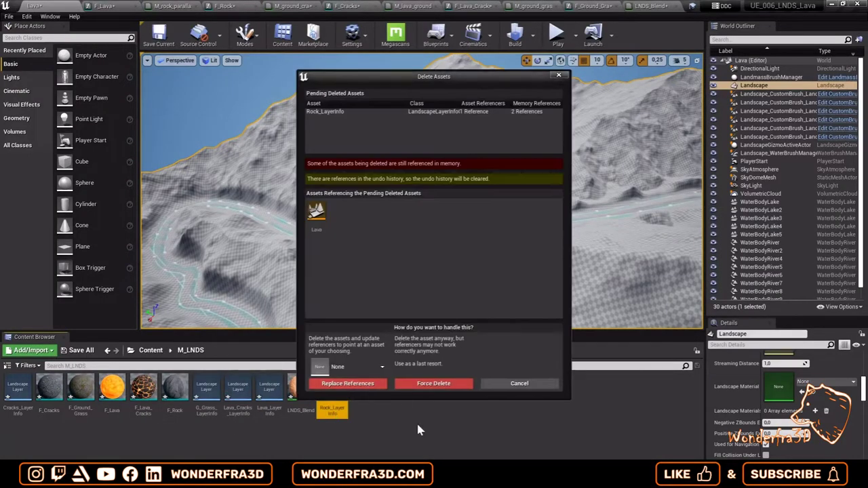
click(433, 384)
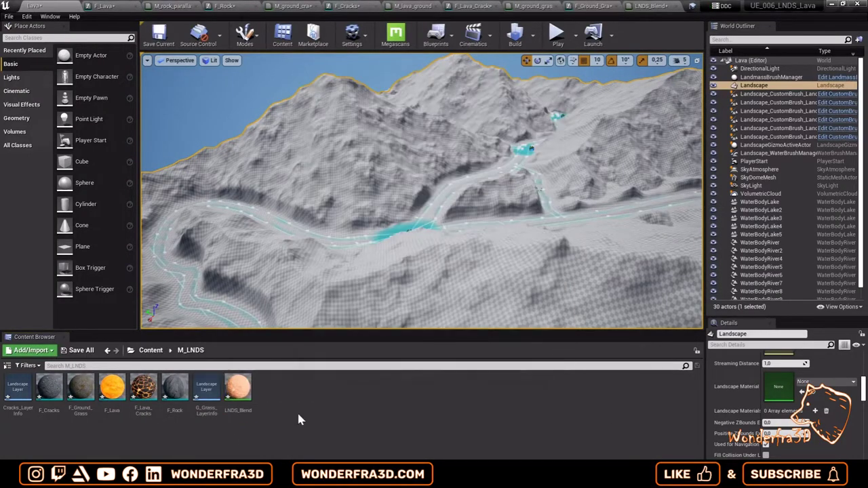
click(427, 376)
Step: In Landscape mode, remove the stale paint layer and reapply LNDS_Blend as the landscape material
click(245, 33)
click(261, 74)
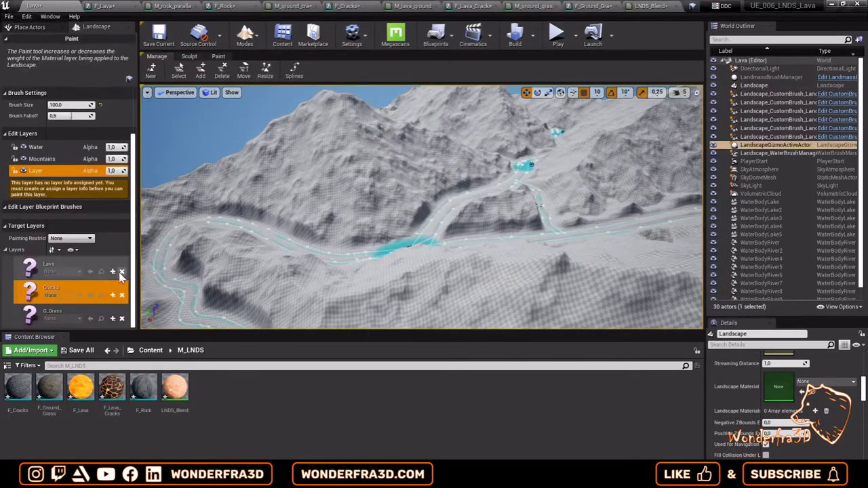
click(121, 272)
click(449, 258)
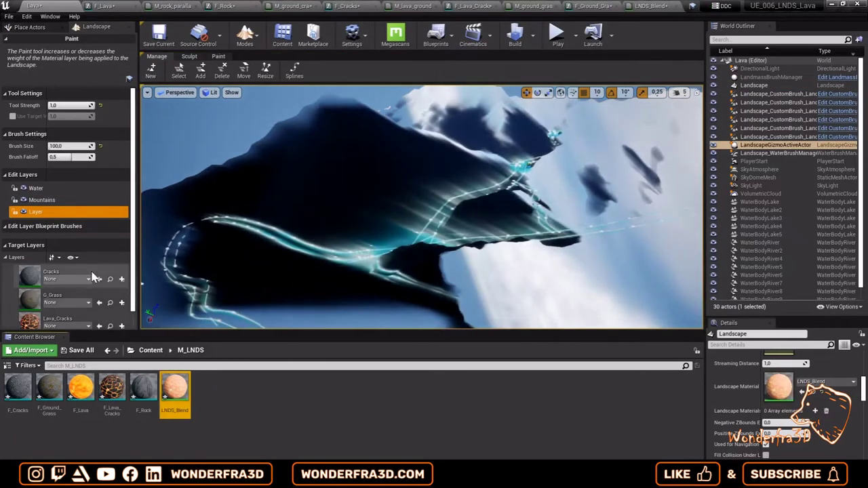
Step: Create weight-blended layer infos for Cracks, G_Grass, Lava_Cracks and Lava
click(121, 279)
click(156, 289)
click(481, 336)
click(122, 285)
click(481, 335)
click(122, 295)
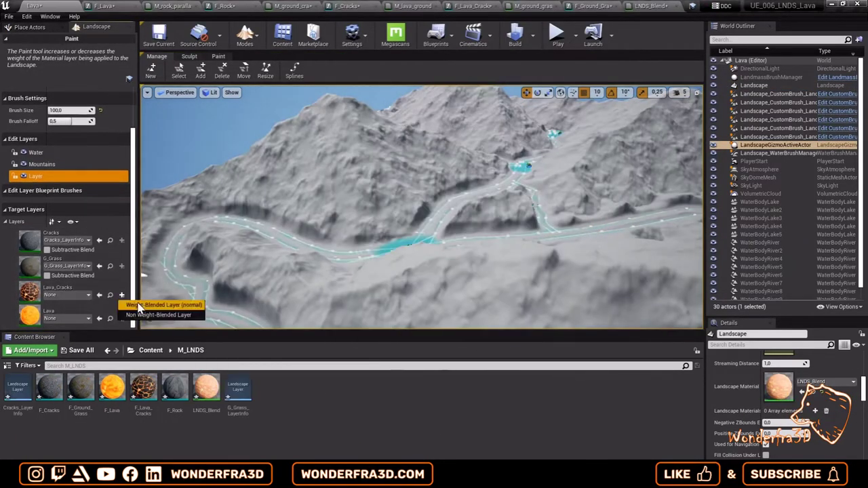
click(139, 307)
key(Return)
click(121, 318)
click(141, 329)
key(Return)
Step: Play the level, run the character along the river, then stop playing
key(alt+p)
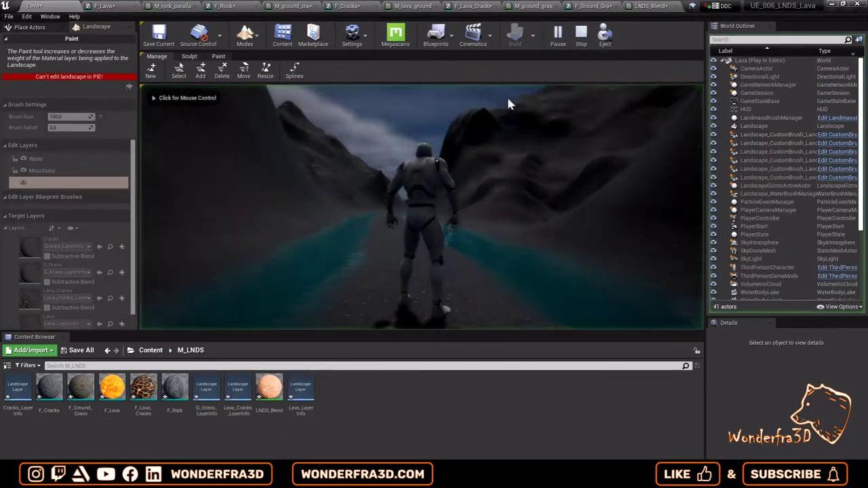
click(510, 104)
key(w)
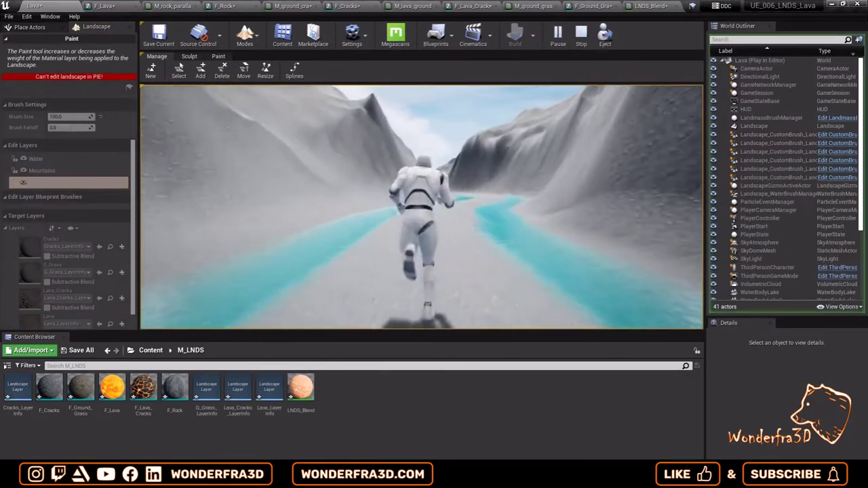
key(Escape)
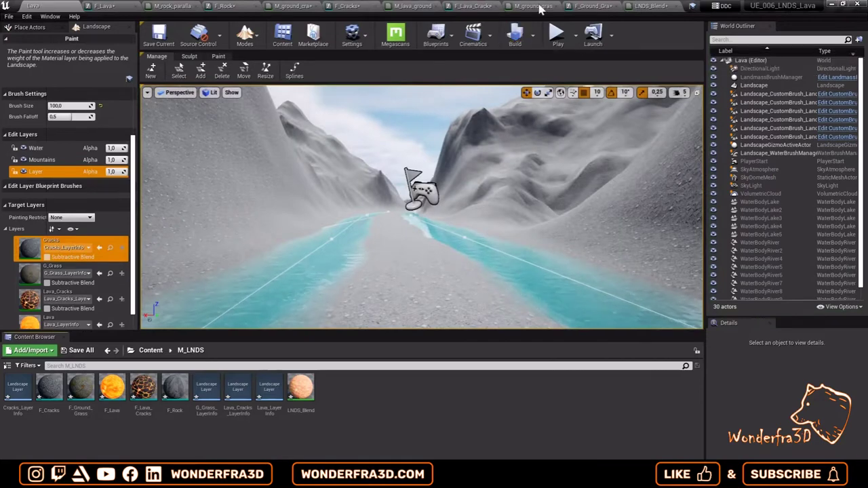
Step: Apply the LNDS_Blend material changes and fly the Lava level view along the river
click(651, 5)
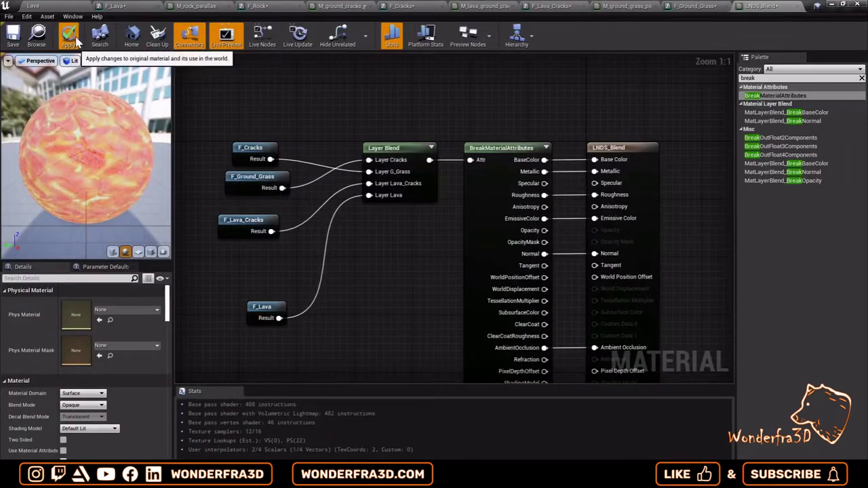
click(77, 42)
click(32, 6)
right_drag(421, 203, 434, 204)
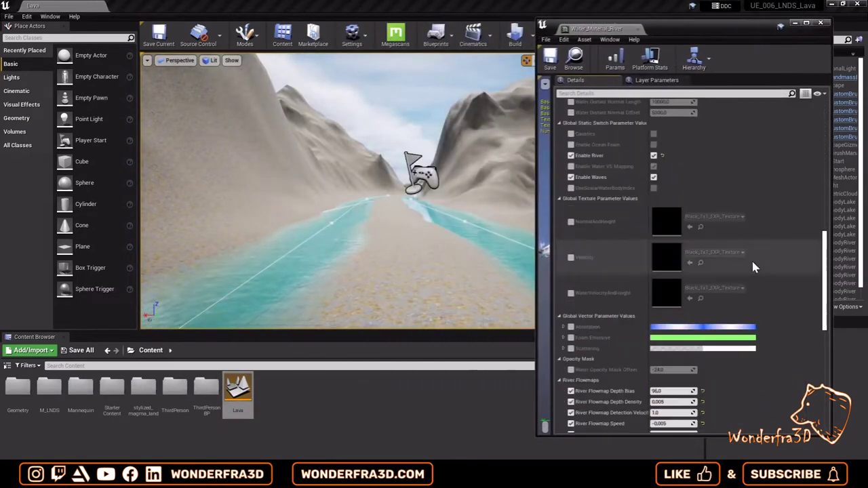
Step: Start editing the river's Absorption colour values, then switch the editor to Landscape mode
scroll(755, 267, down, 2)
click(563, 271)
click(665, 255)
key(Return)
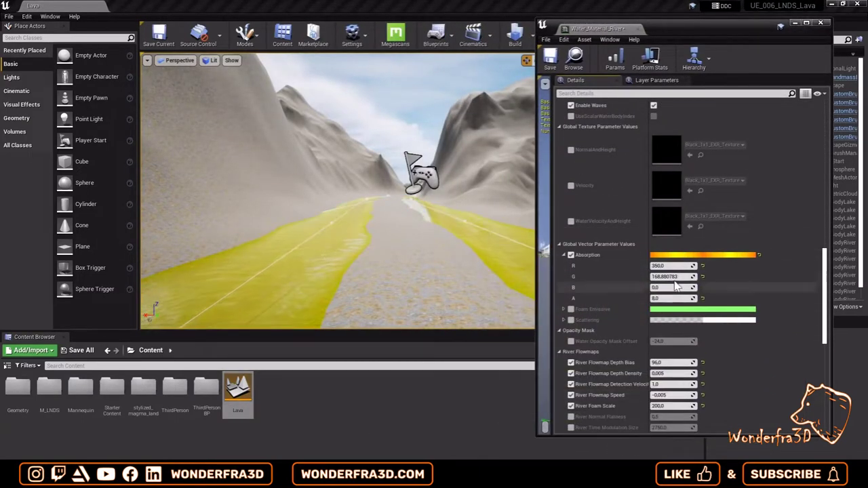
text(00)
key(Tab)
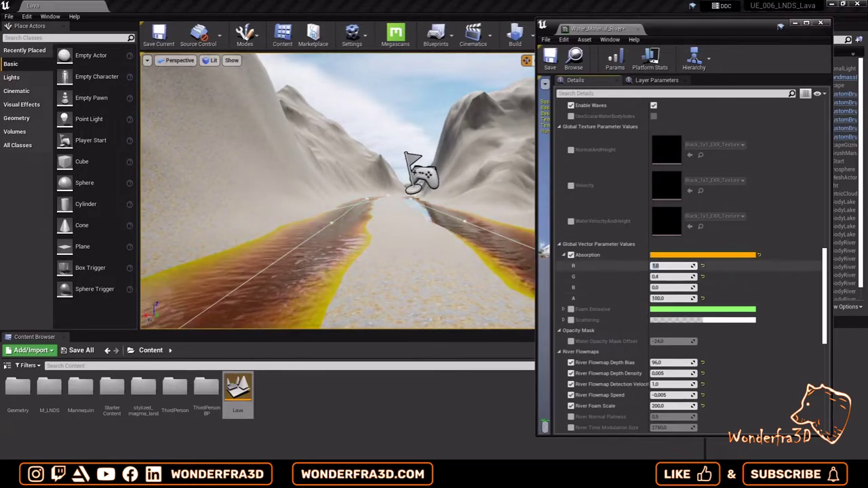
click(245, 38)
click(267, 74)
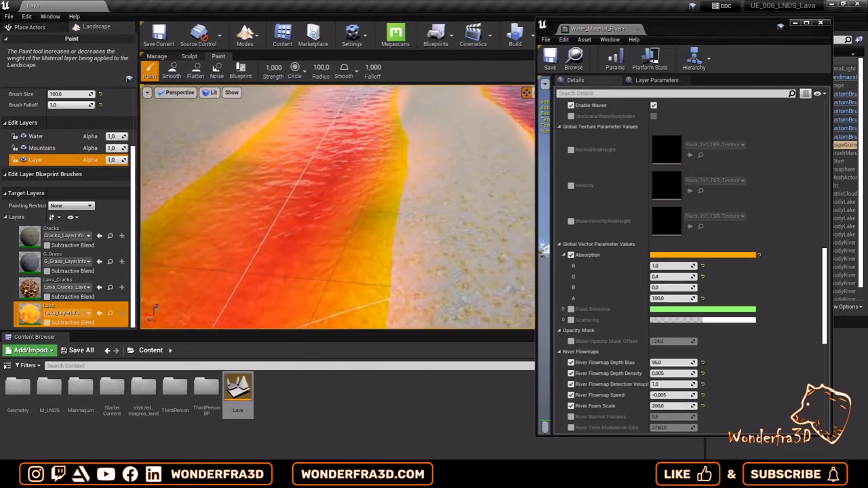
Step: Set the river's Absorption colour to R 1.0, G 0.8, B 0
click(702, 255)
click(618, 444)
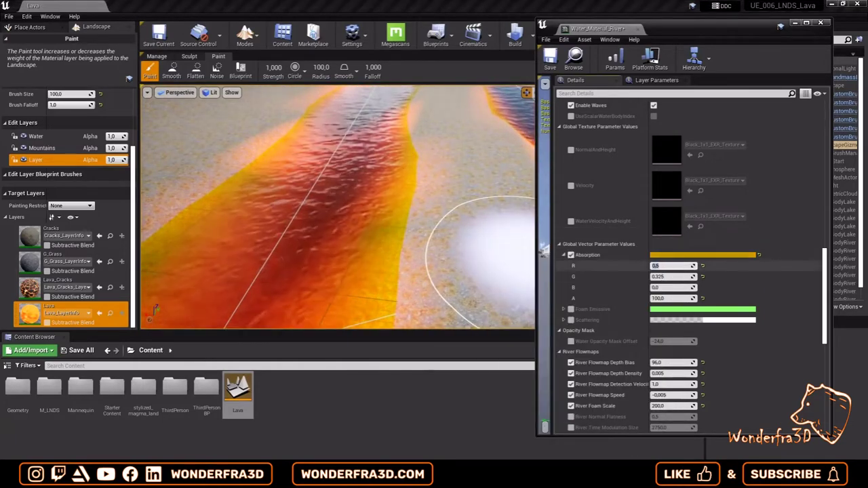
text(1)
key(Tab)
text(0)
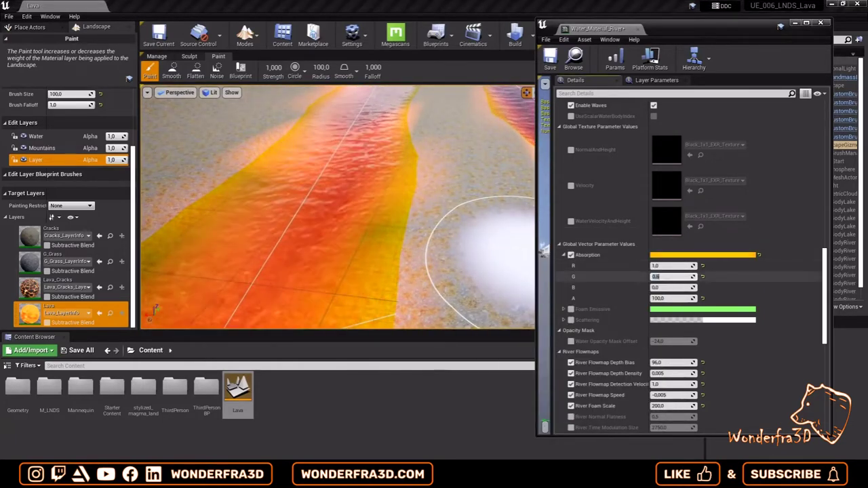
key(Return)
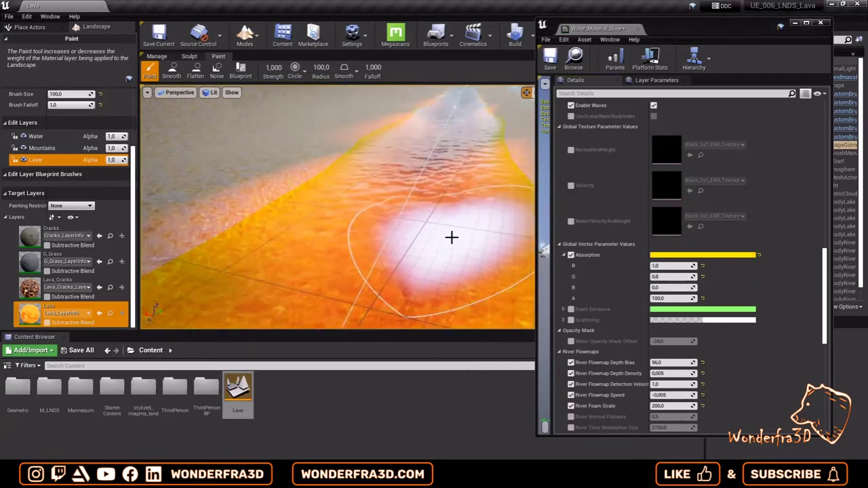
Step: Turn off Scattering and set Flowmap Detection Velocity to 1.0
scroll(678, 236, up, 2)
scroll(719, 221, up, 1)
scroll(719, 220, up, 1)
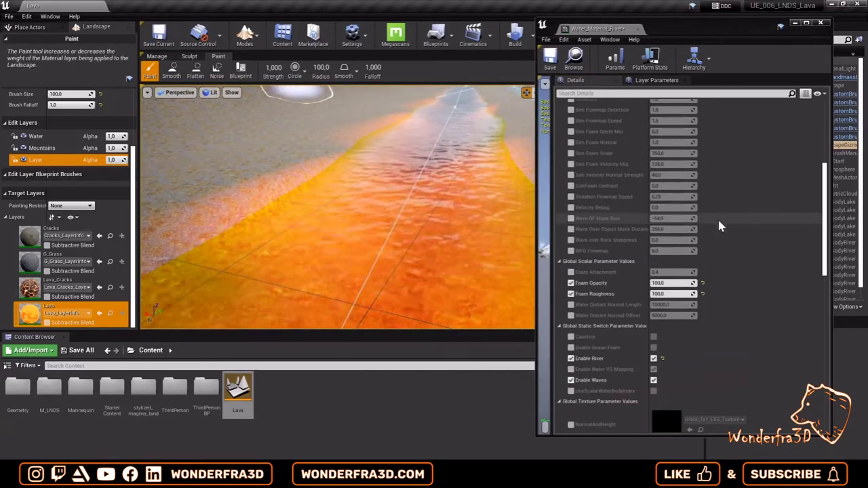
scroll(718, 221, up, 1)
scroll(720, 226, down, 10)
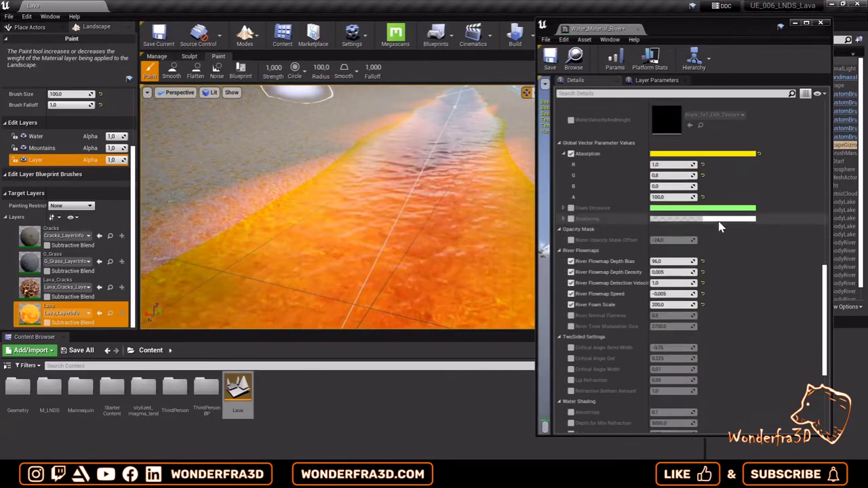
click(571, 218)
scroll(627, 248, down, 1)
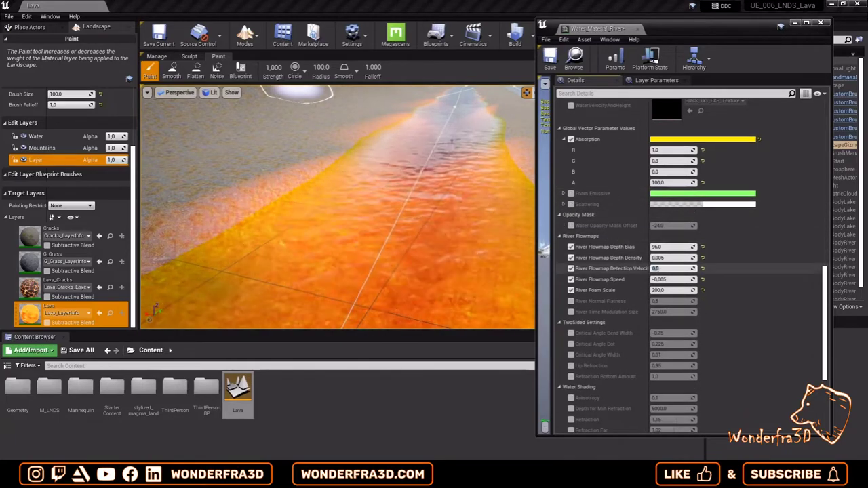
text(1)
key(Tab)
Step: Look over the orange lava river and select the Lava_Cracks paint layer
scroll(679, 271, down, 1)
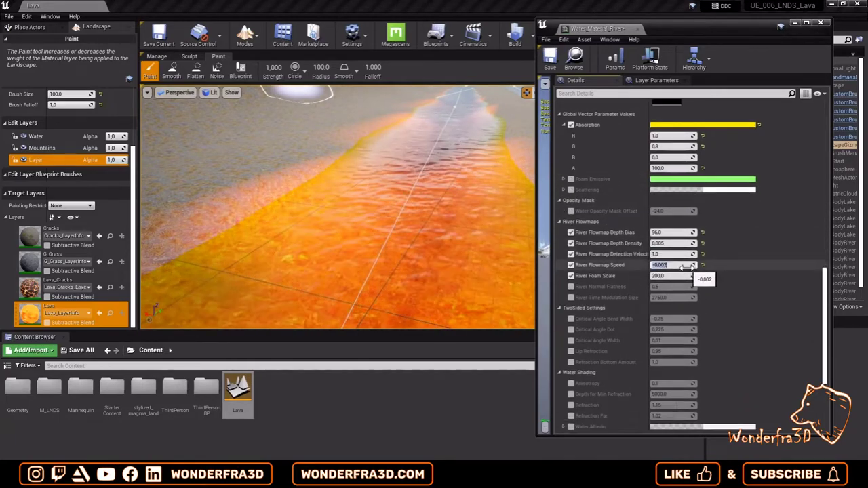
text(-0.001)
right_drag(359, 225, 302, 196)
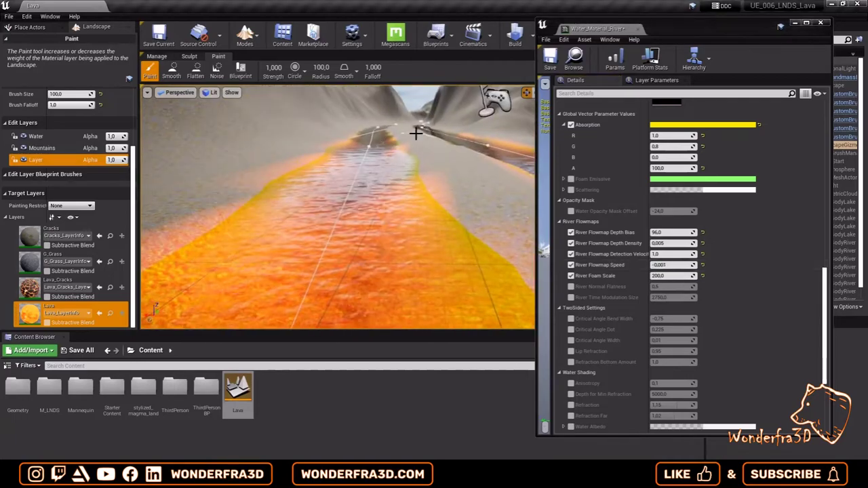
right_drag(416, 133, 292, 209)
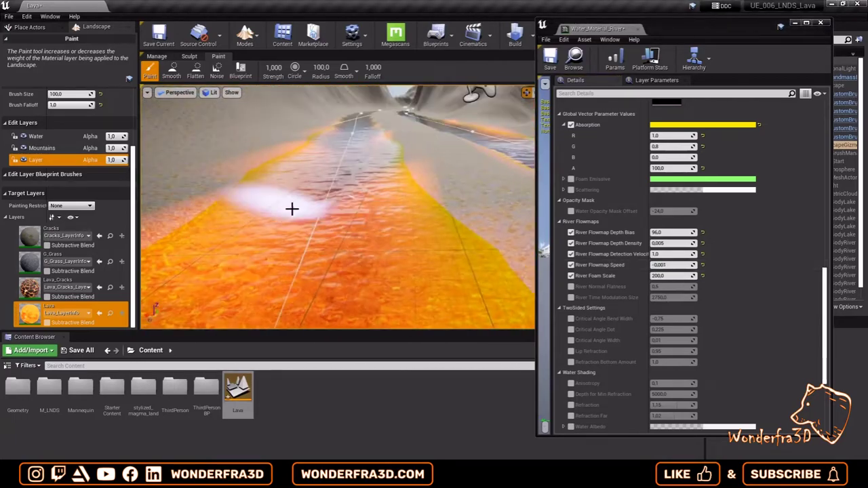
right_drag(352, 249, 390, 211)
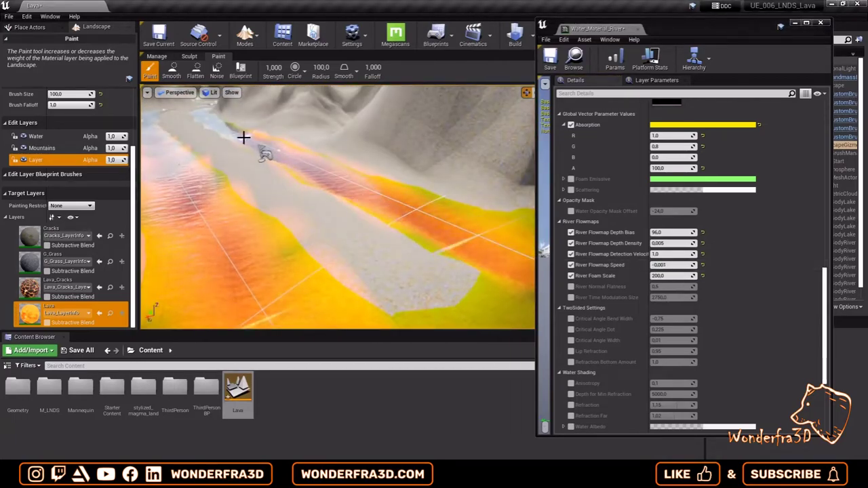
click(68, 287)
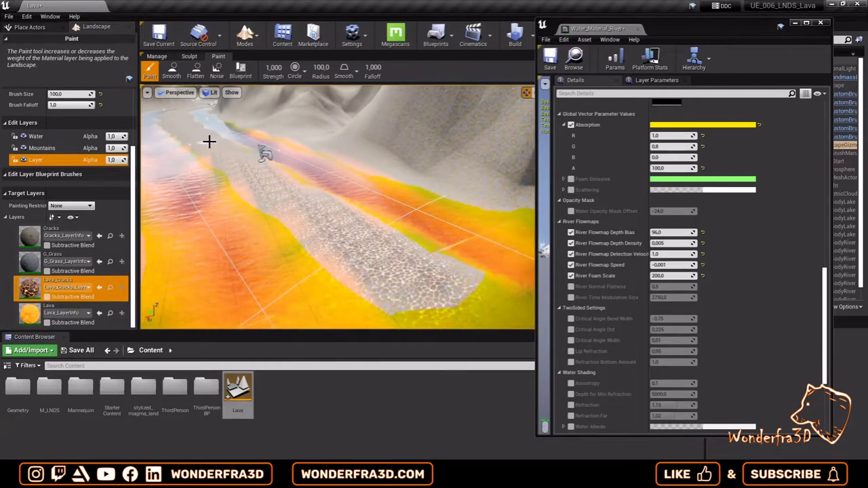
scroll(112, 173, up, 3)
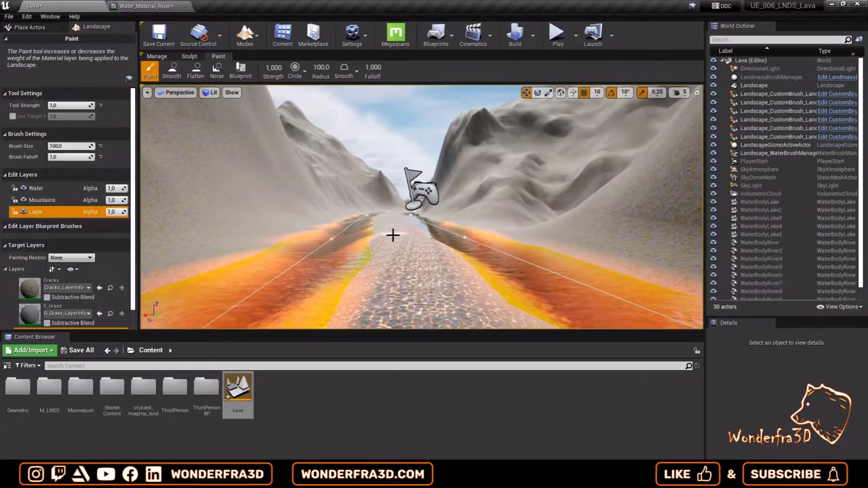
Step: Play-test the lava valley, running the character along the lava channel
key(alt+p)
click(515, 208)
key(w)
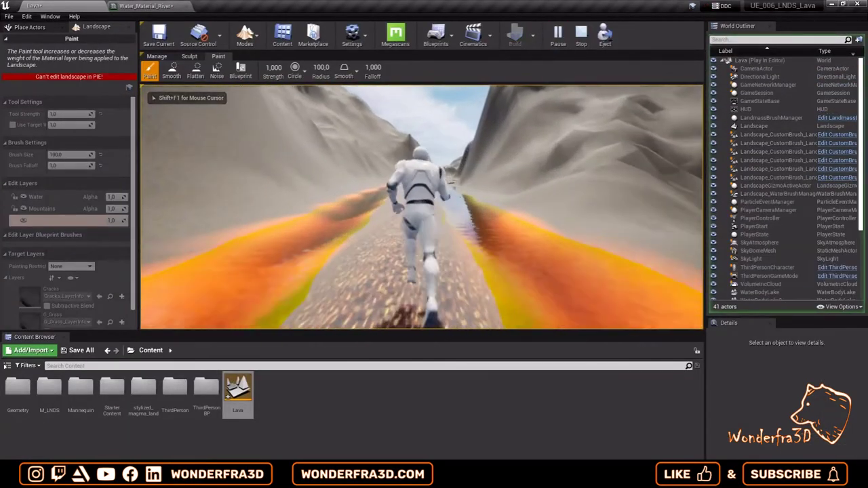
key(s)
key(w)
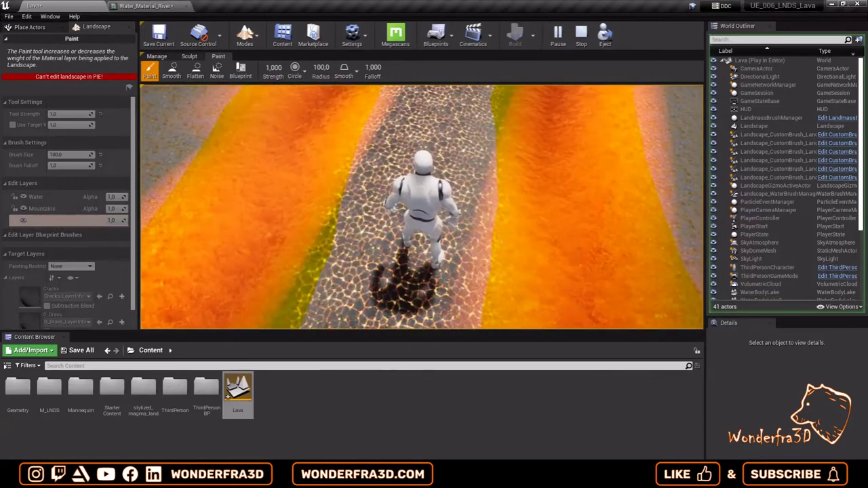
key(Escape)
Step: Rotate the DirectionalLight down to a dusk sky and play-test the new lighting
scroll(409, 265, down, 5)
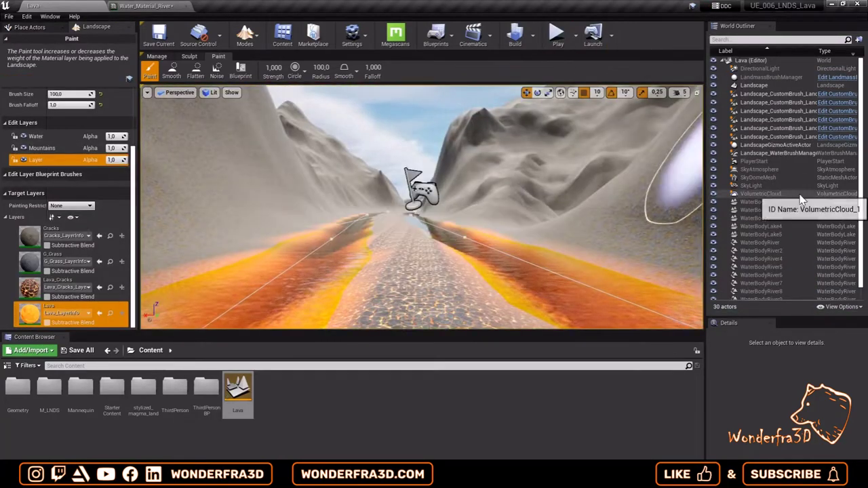
click(780, 185)
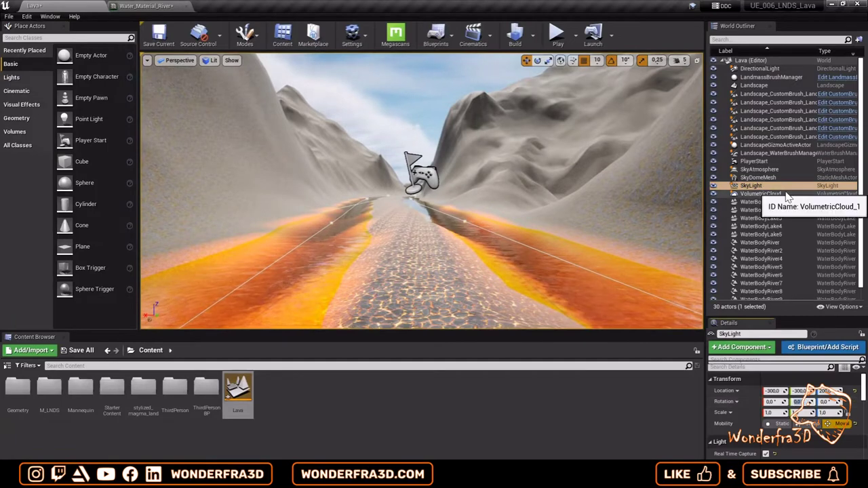
click(781, 69)
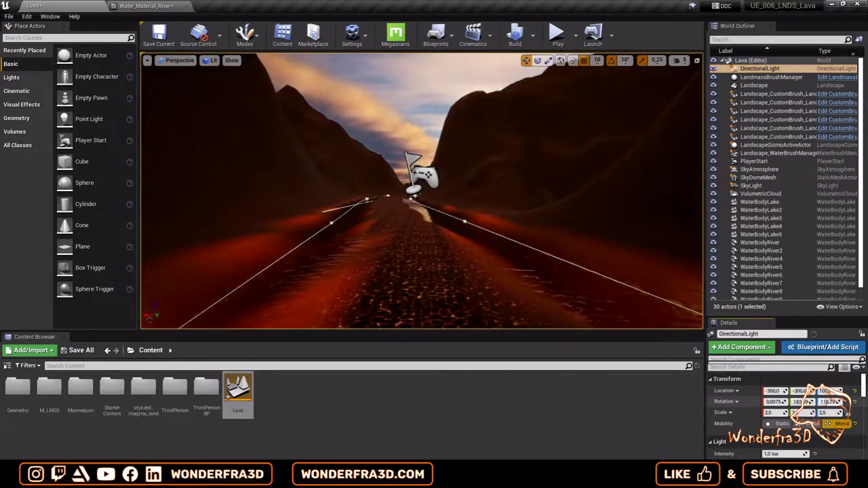
drag(832, 402, 831, 401)
click(556, 39)
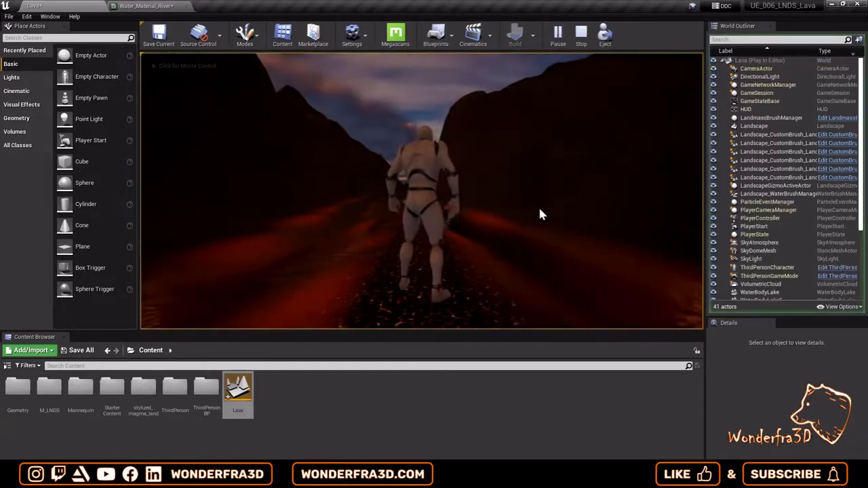
click(540, 205)
key(w)
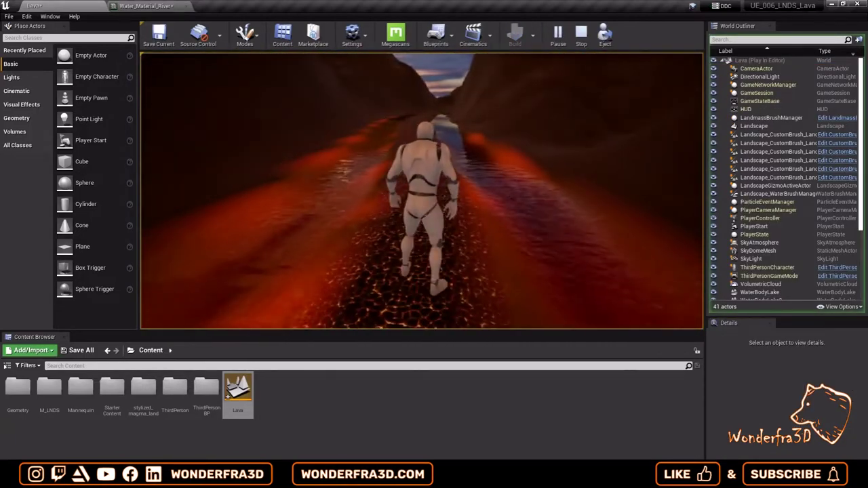
key(Escape)
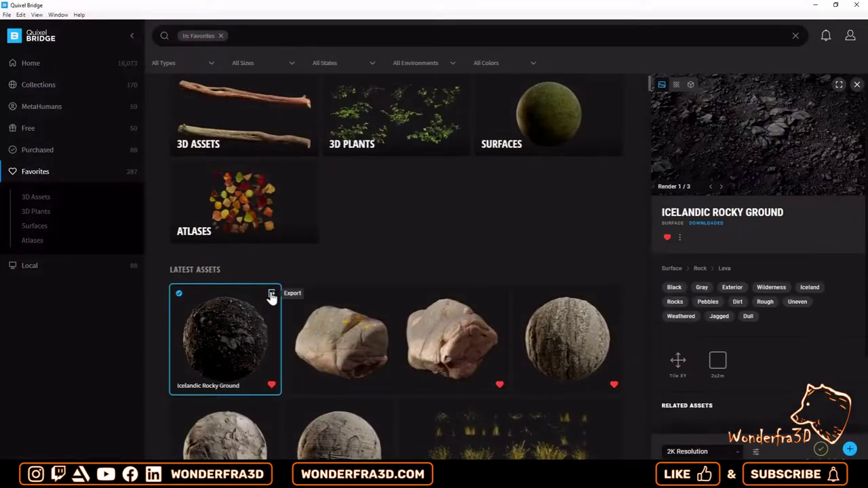
Step: Export Icelandic Rocky Ground from Quixel Bridge into the project and return to Content
click(270, 293)
drag(305, 405, 306, 312)
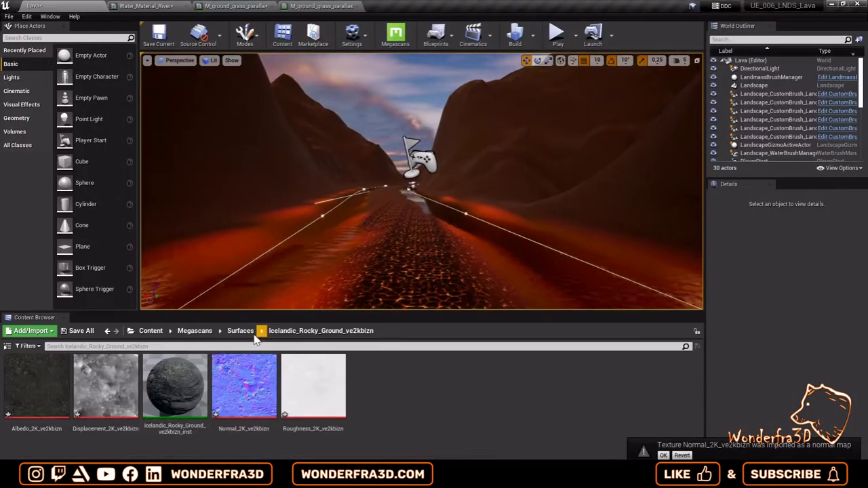
click(151, 331)
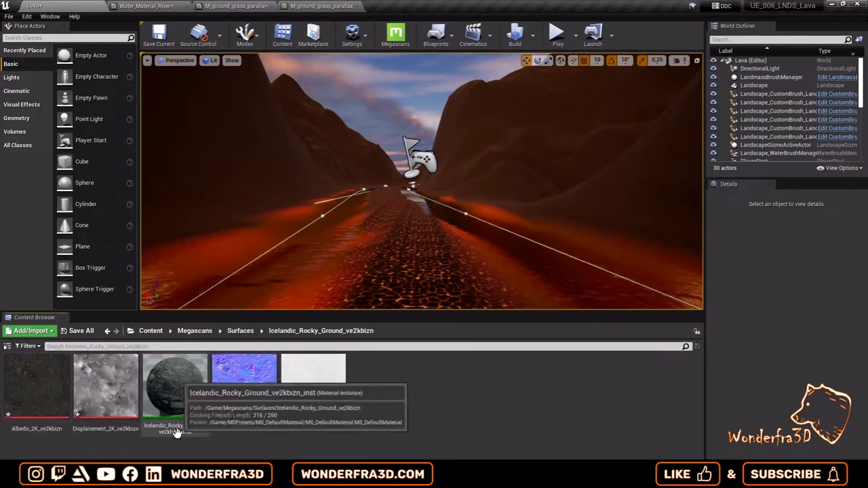
click(151, 330)
Step: Duplicate F_Rock in M_LNDS as F_RockM and open it
double_click(101, 387)
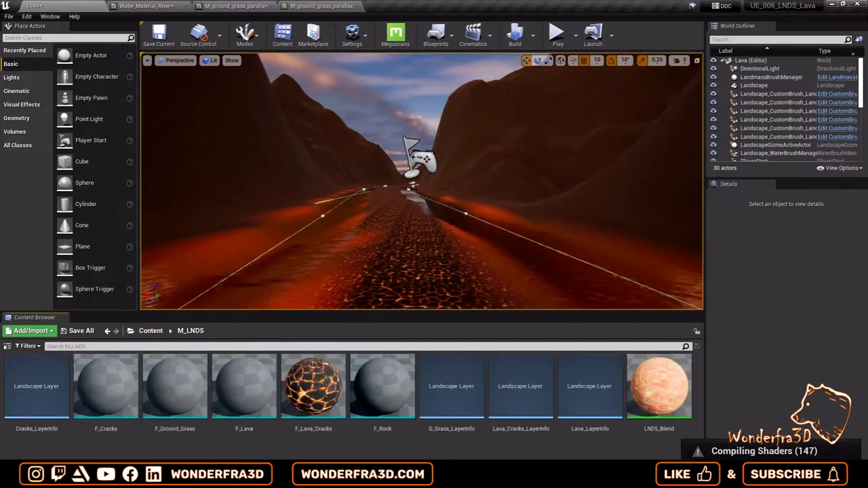
right_click(388, 396)
click(417, 223)
text(F_RockM)
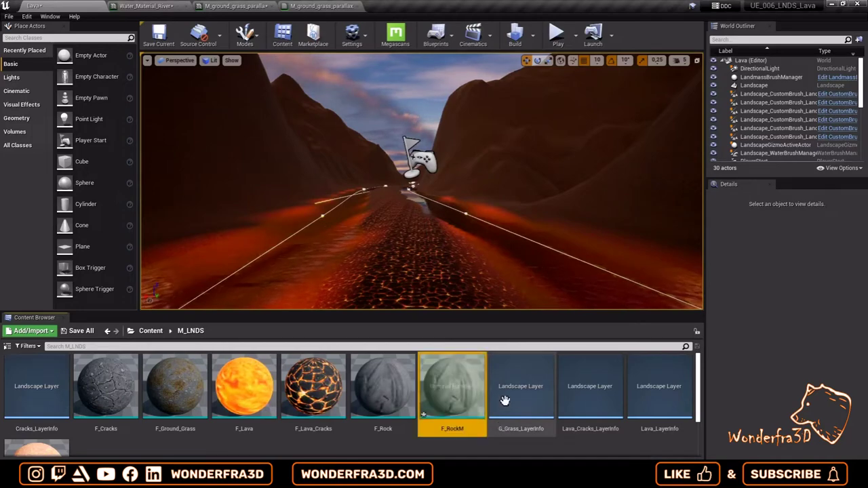
double_click(453, 393)
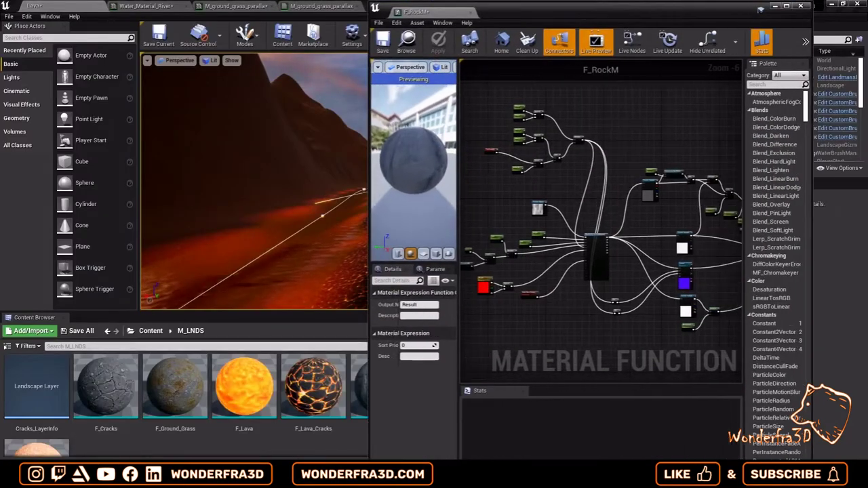
Step: Assign the Roughness map to the Texture Sample and the Normal map to the normal parameter
scroll(488, 202, up, 3)
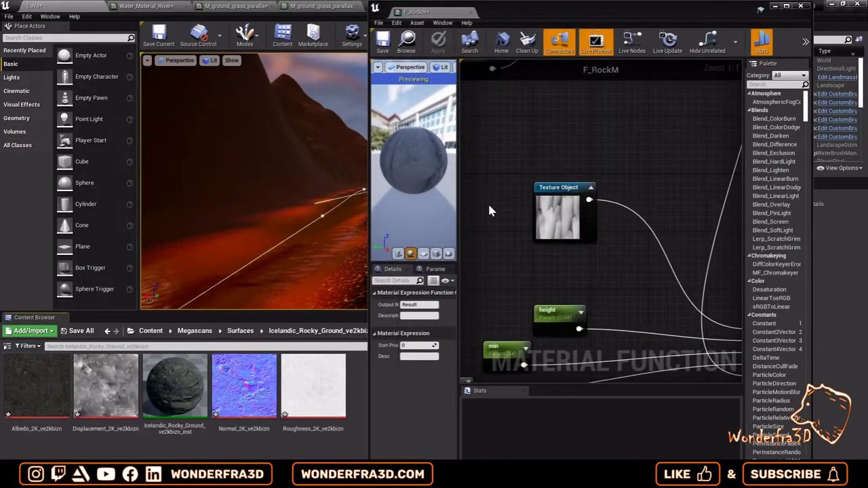
scroll(729, 312, up, 2)
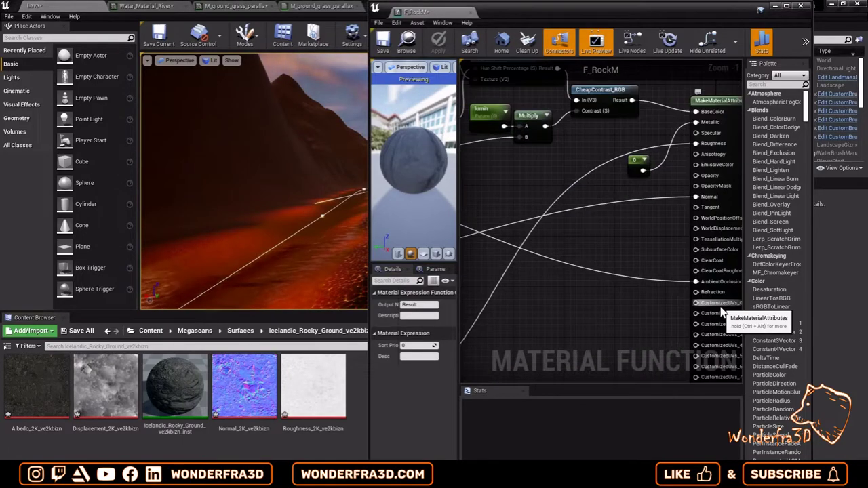
right_drag(672, 217, 740, 190)
click(573, 204)
drag(313, 387, 401, 404)
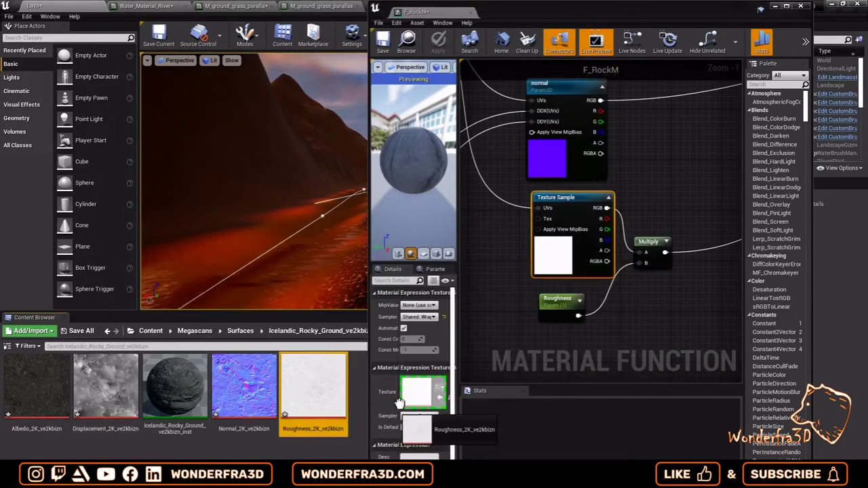
right_drag(612, 268, 608, 297)
click(564, 115)
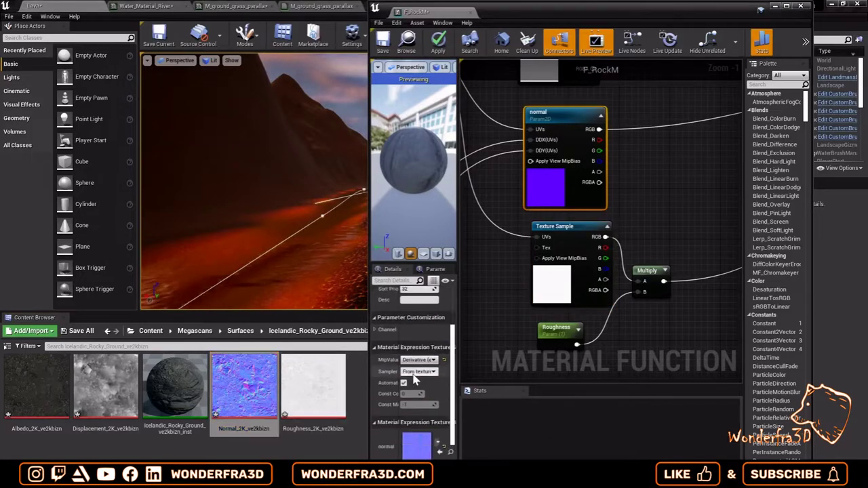
drag(245, 387, 416, 421)
Step: Select the colour Texture Sample and assign the Displacement map to the Texture Object
scroll(628, 293, down, 1)
mouse_move(665, 175)
right_down()
mouse_move(628, 293)
mouse_move(622, 188)
right_up()
click(622, 188)
click(36, 387)
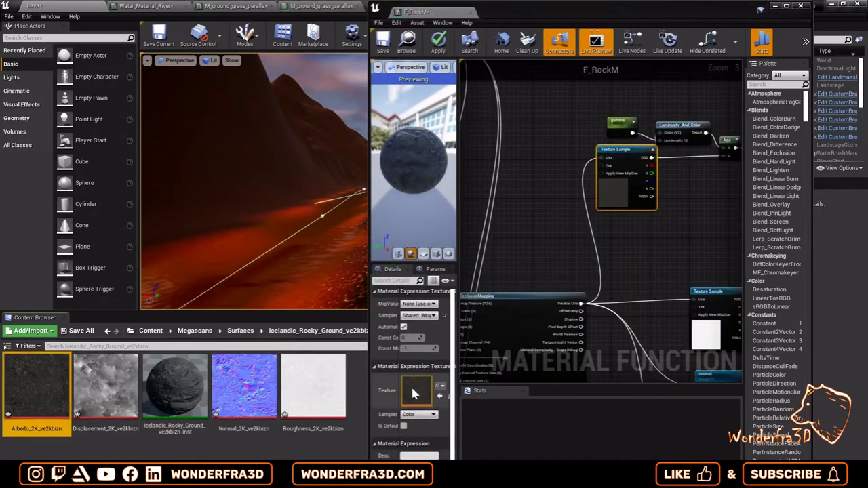
scroll(628, 207, down, 1)
scroll(489, 220, up, 4)
drag(105, 387, 533, 214)
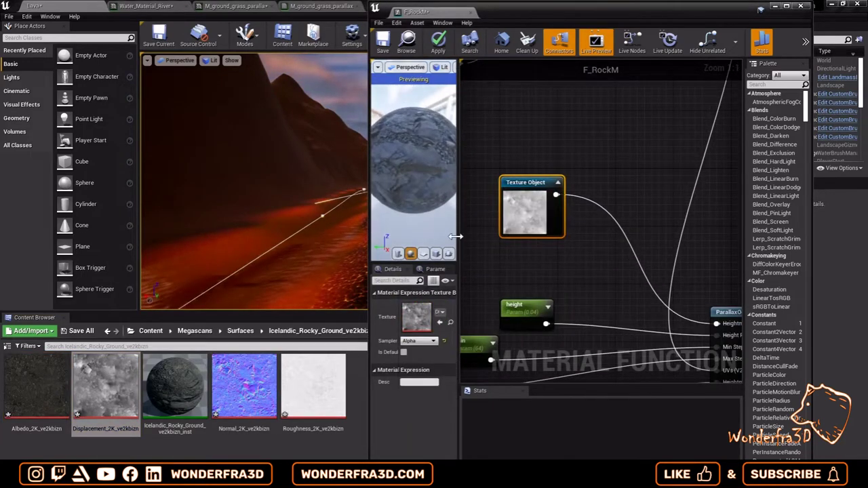
Step: Put the Displacement map, then the Roughness map, into the lower Texture Sample
scroll(526, 198, down, 3)
scroll(524, 255, down, 2)
scroll(524, 255, up, 6)
click(557, 213)
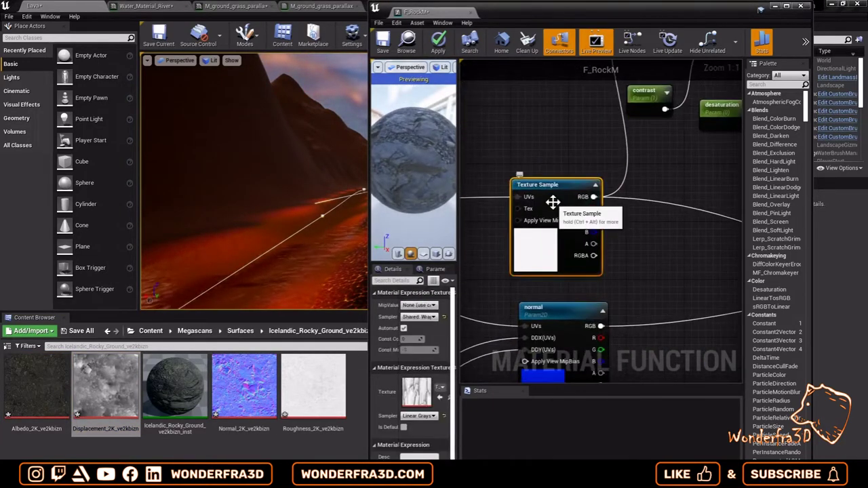
drag(105, 386, 420, 395)
drag(313, 387, 560, 263)
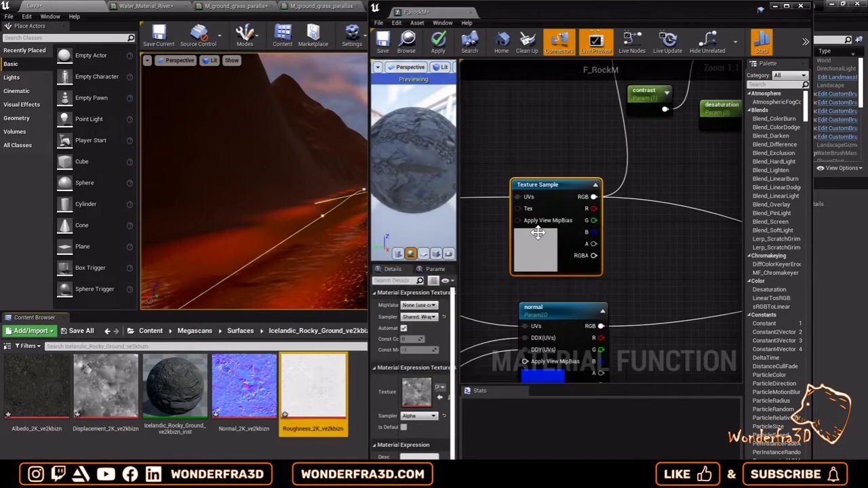
click(127, 398)
Step: Undo the last texture assignment and open the Albedo texture for adjustment
scroll(508, 217, down, 3)
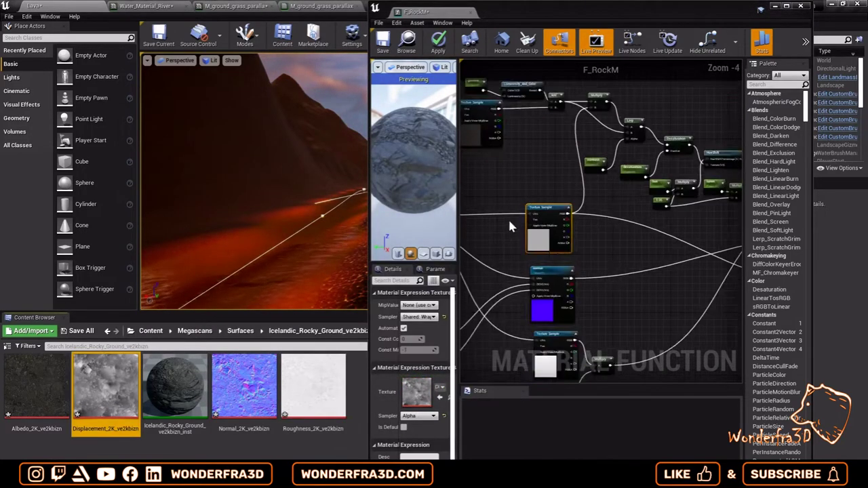
scroll(508, 218, up, 2)
drag(313, 386, 420, 390)
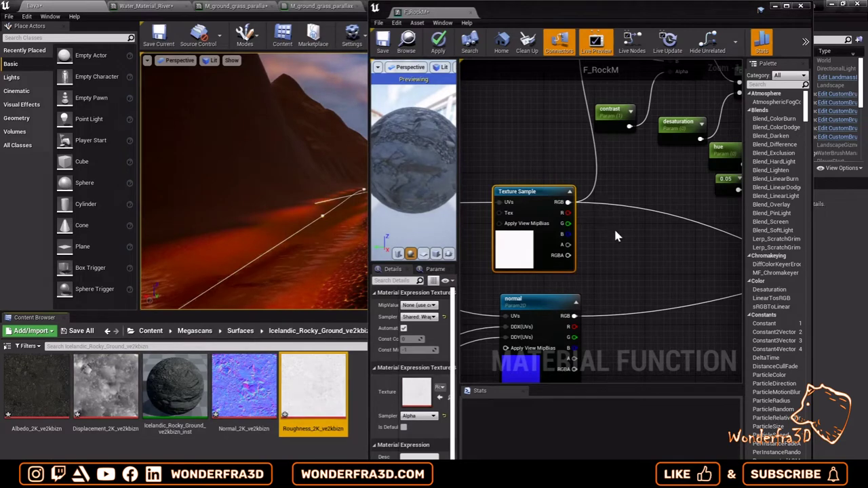
key(ctrl+z)
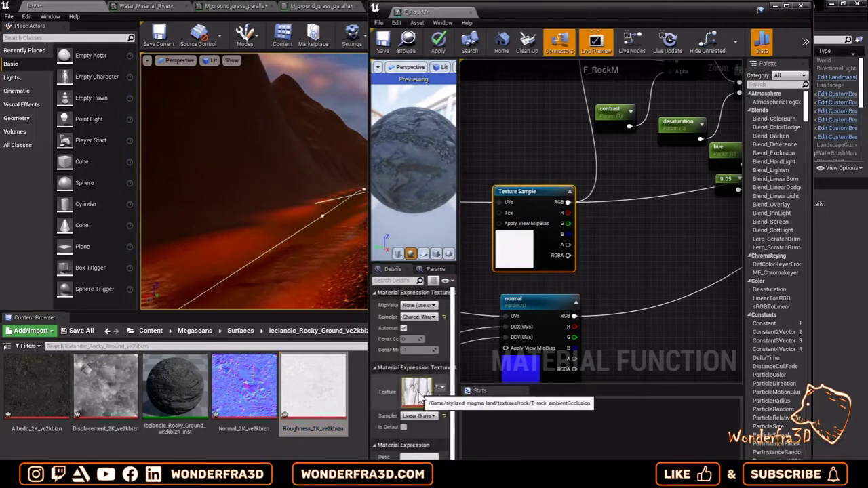
click(470, 214)
scroll(567, 209, down, 5)
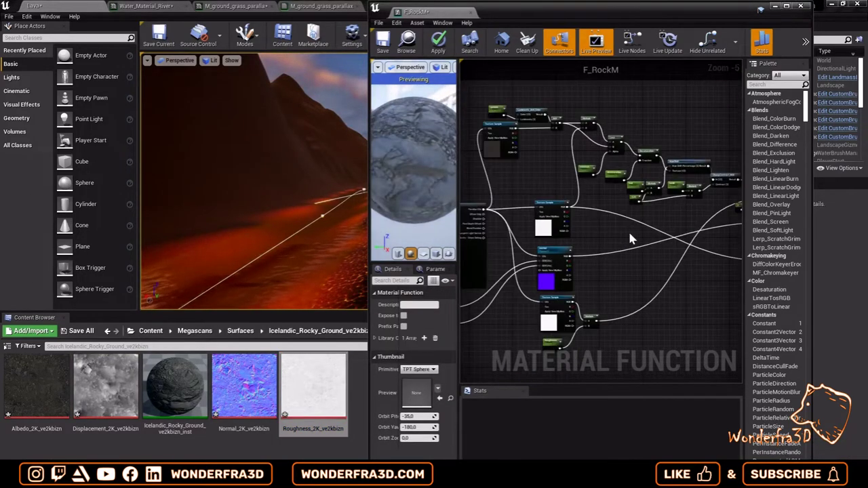
double_click(37, 386)
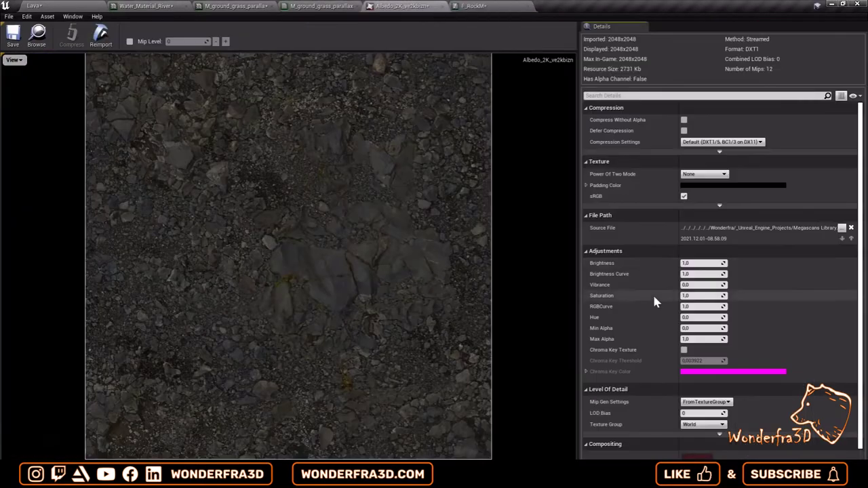
Step: Lower the rock Albedo texture's brightness and set its RGB curve to 1.2
drag(702, 263, 678, 263)
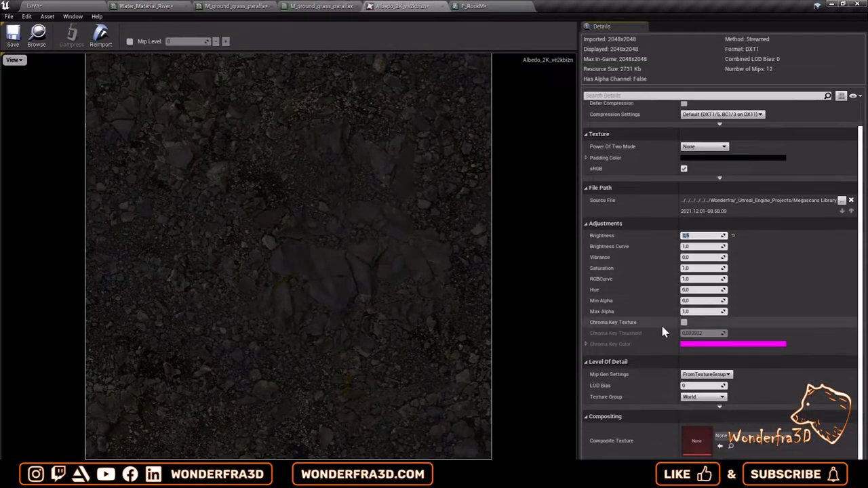
key(Tab)
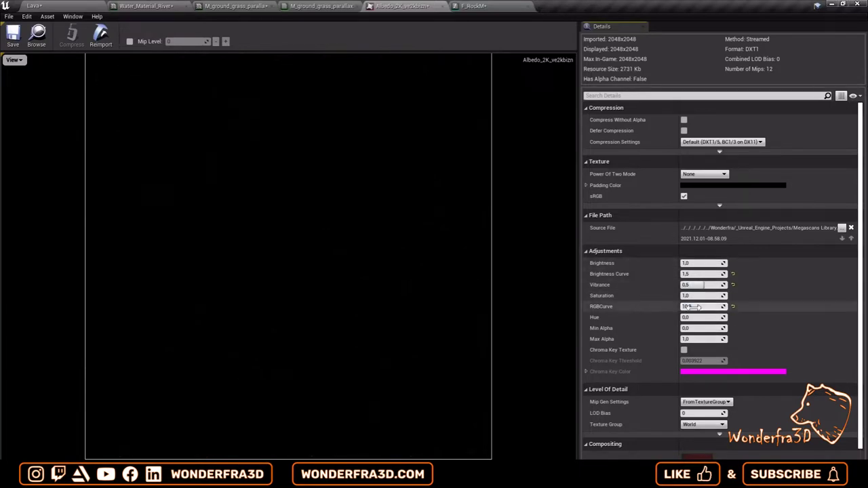
text(1.5)
key(Return)
text(1.2)
key(Return)
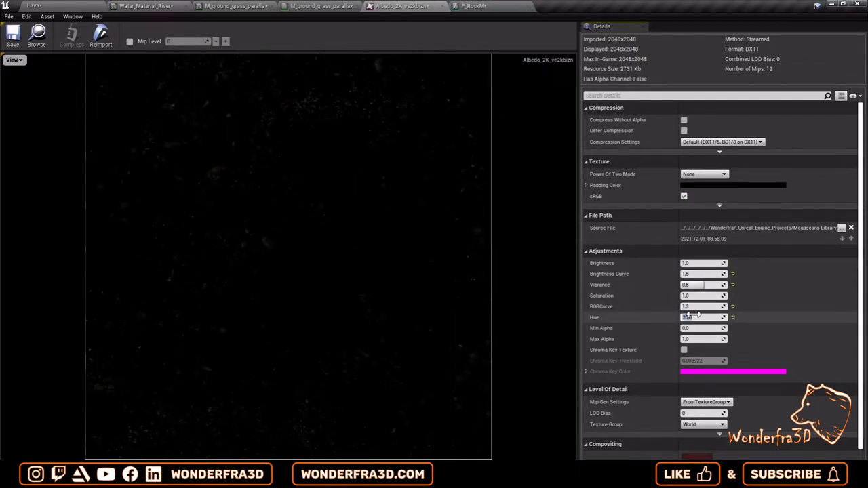
click(694, 275)
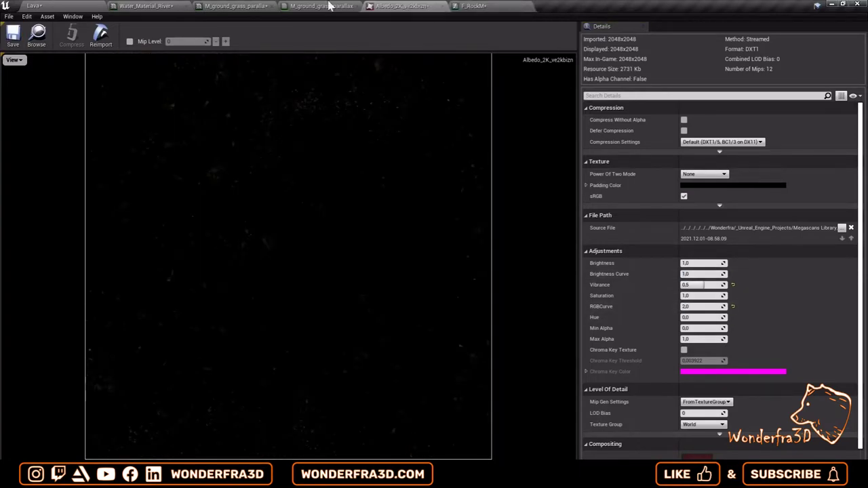
Step: Go back through the F_RockM graph to the Lava level and its root Content folder
click(474, 5)
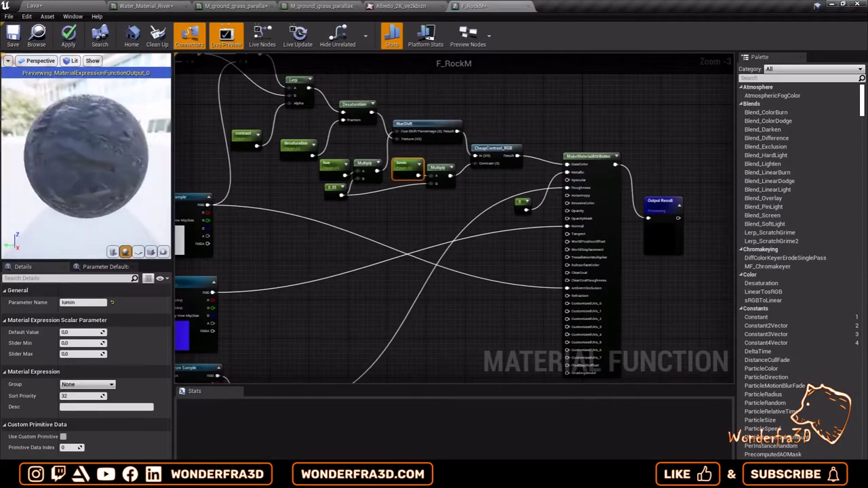
click(55, 6)
click(151, 330)
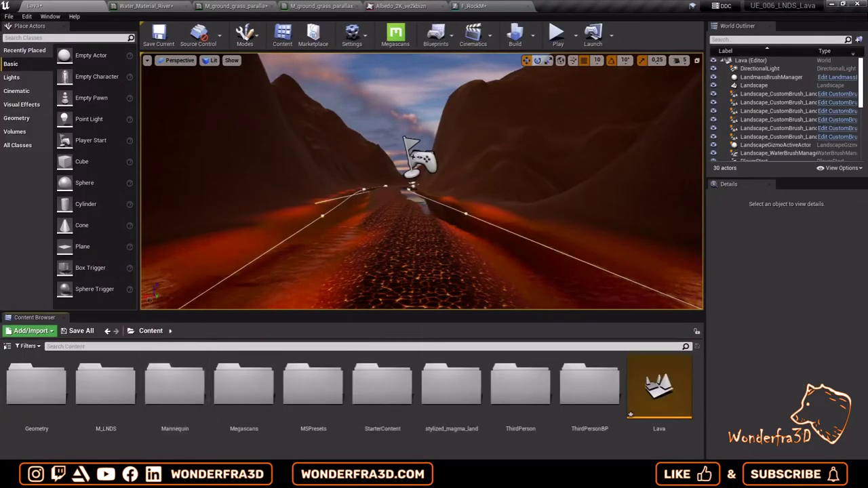
Step: Open LNDS_Blend from M_LNDS and wire F_RockM's result into the Layer Blend
double_click(105, 383)
scroll(465, 439, down, 3)
double_click(465, 439)
mouse_move(502, 102)
mouse_down()
mouse_move(607, 53)
mouse_move(450, 58)
mouse_up()
drag(422, 272, 304, 271)
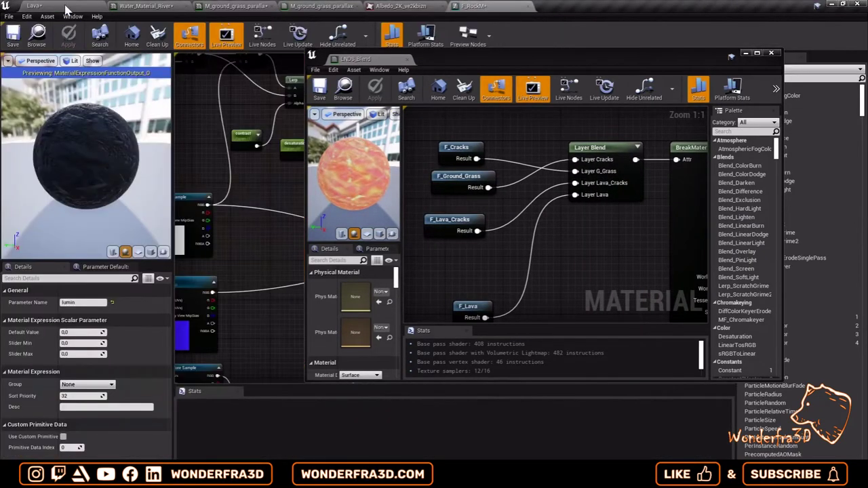
click(65, 10)
mouse_move(452, 400)
mouse_down()
mouse_move(460, 128)
mouse_move(566, 175)
mouse_up()
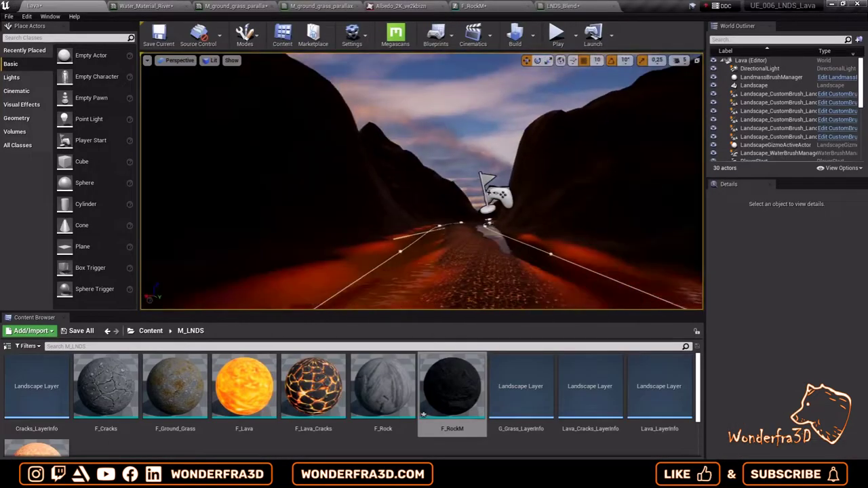
Step: Change the DirectionalLight's Y rotation to re-angle the sun over the valley
click(762, 68)
mouse_move(802, 286)
mouse_down()
mouse_move(801, 299)
mouse_move(817, 287)
mouse_up()
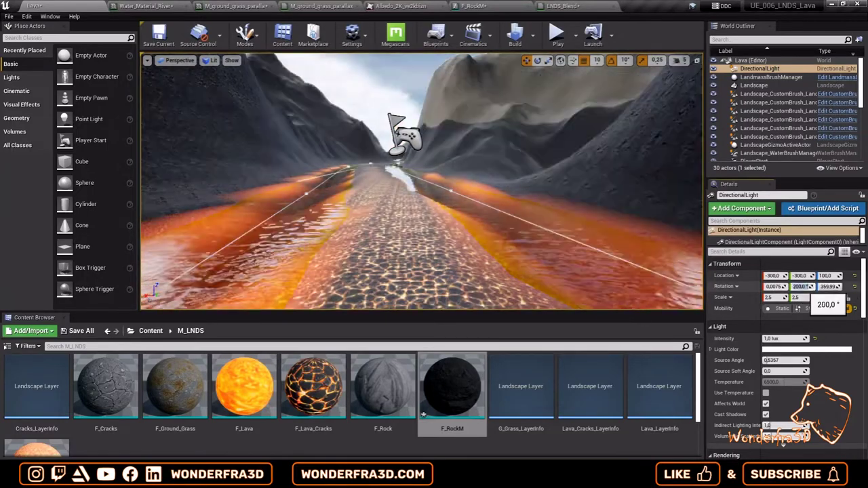
right_drag(421, 183, 326, 183)
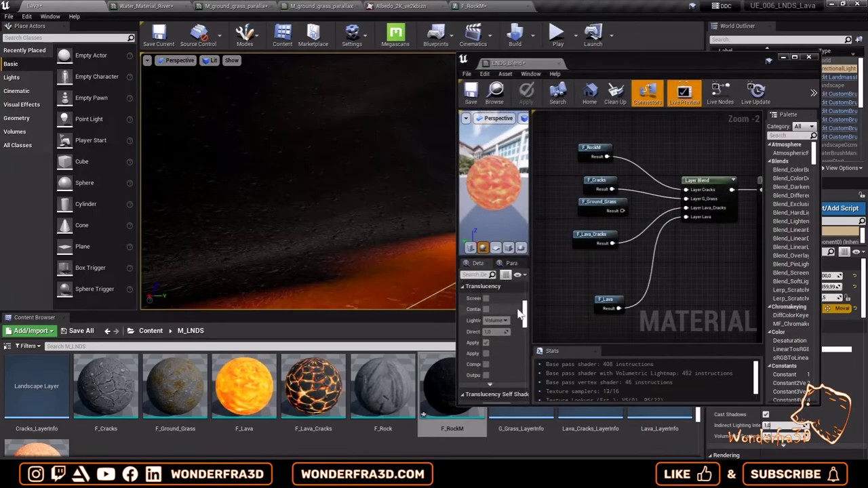
drag(460, 331, 403, 334)
scroll(442, 336, up, 3)
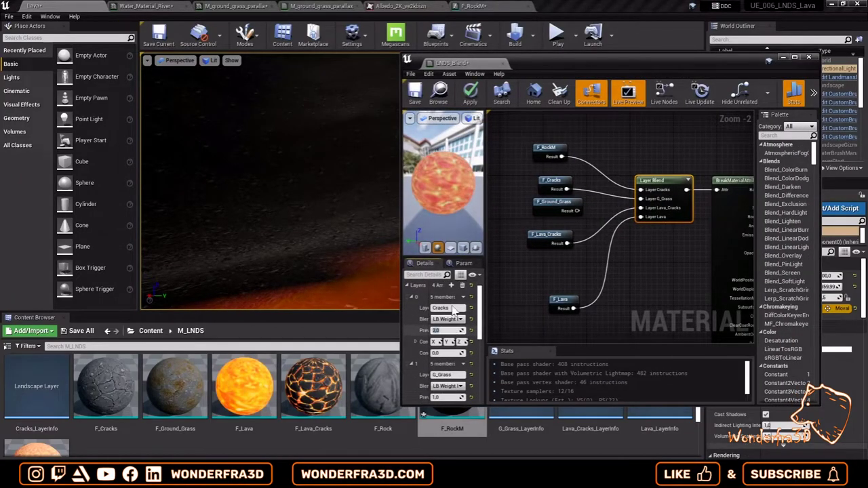
Step: Set layer 0's Pre value to 1 and apply the LNDS_Blend material
text(1)
key(Return)
click(470, 95)
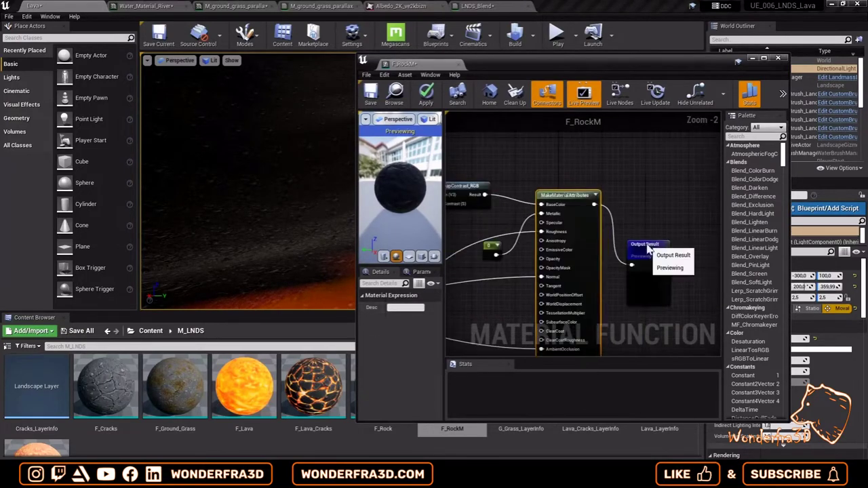
Step: Apply F_RockM's TexCoord tiling of 0.1 and close its editor
scroll(540, 250, up, 3)
right_drag(547, 281, 529, 207)
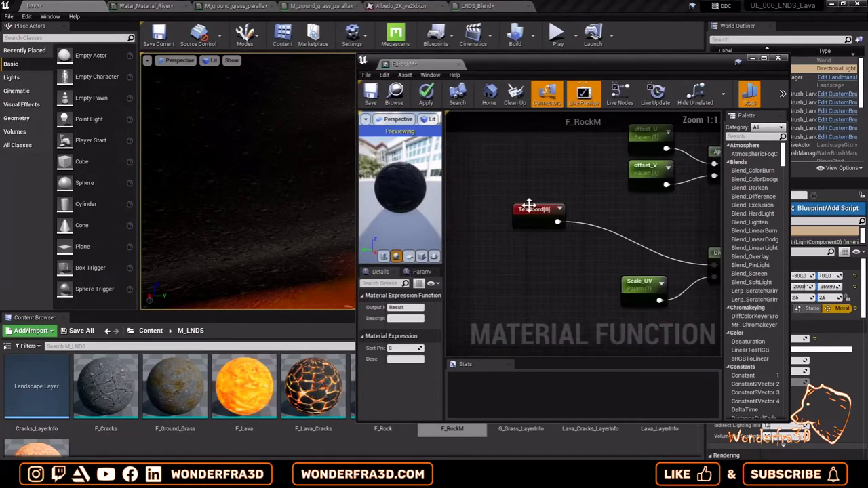
click(426, 95)
text(0.5)
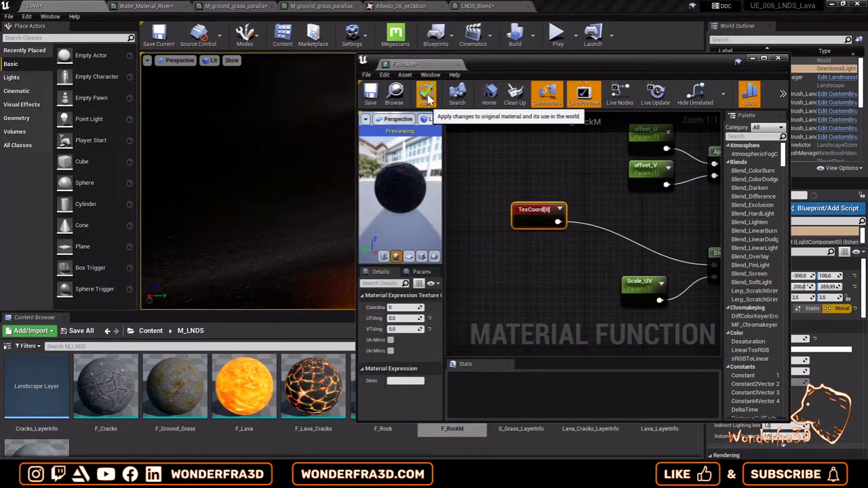
click(428, 98)
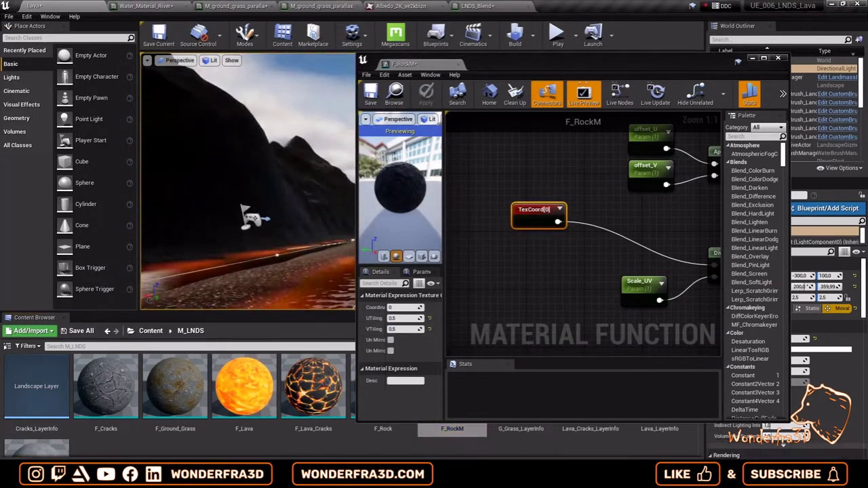
text(0.1)
click(426, 95)
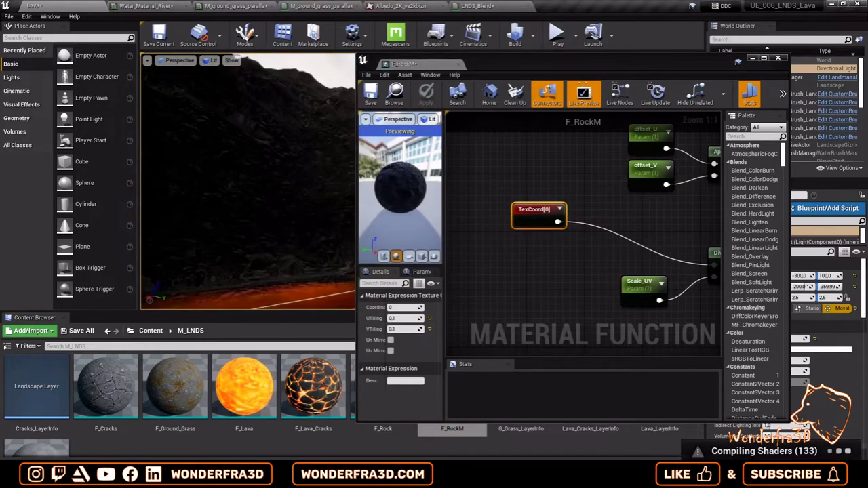
click(752, 57)
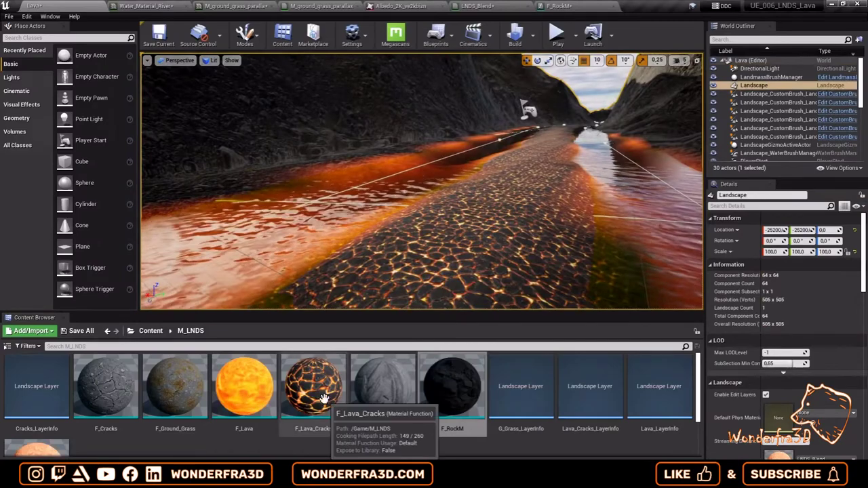
Step: Set F_Lava_Cracks tiling to 0.2, apply it, and save all
double_click(314, 387)
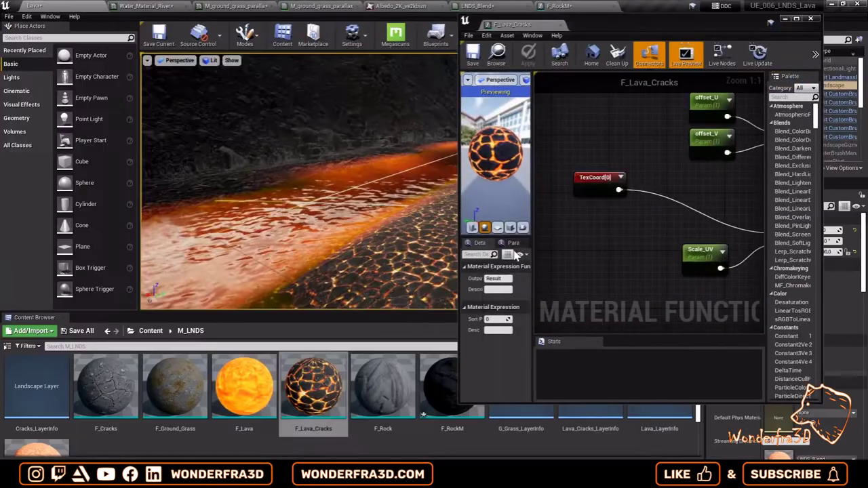
click(533, 59)
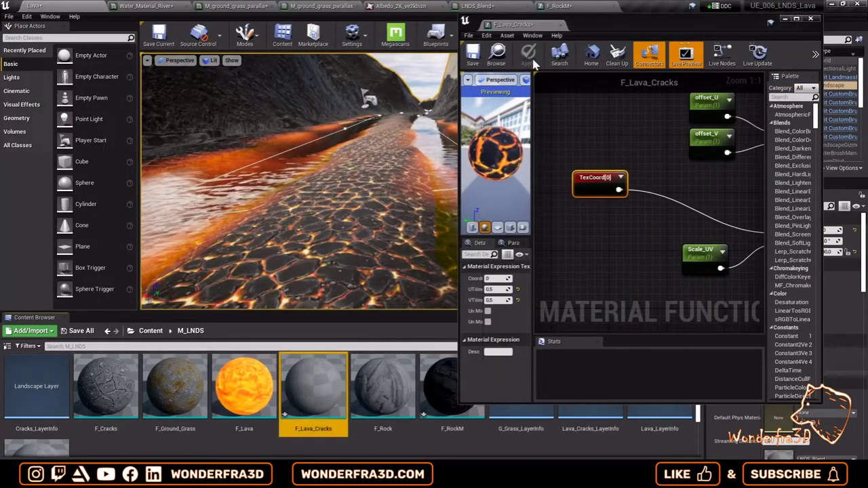
click(499, 289)
text(0.1)
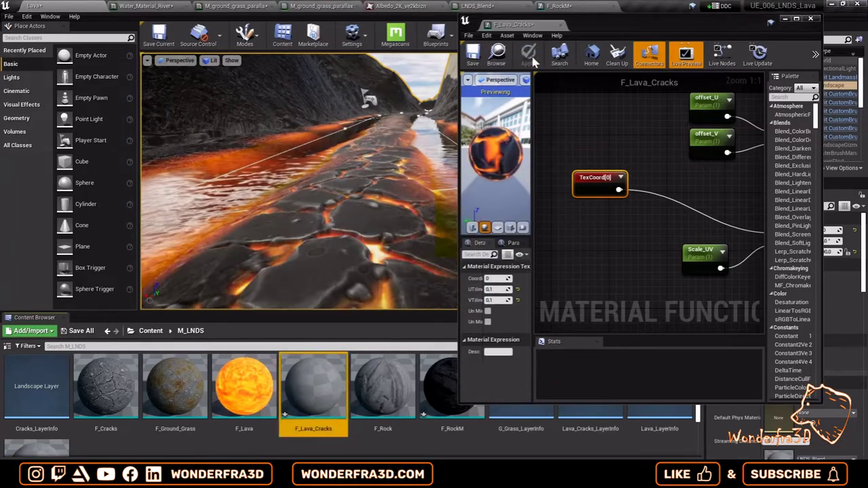
click(498, 289)
text(0.2)
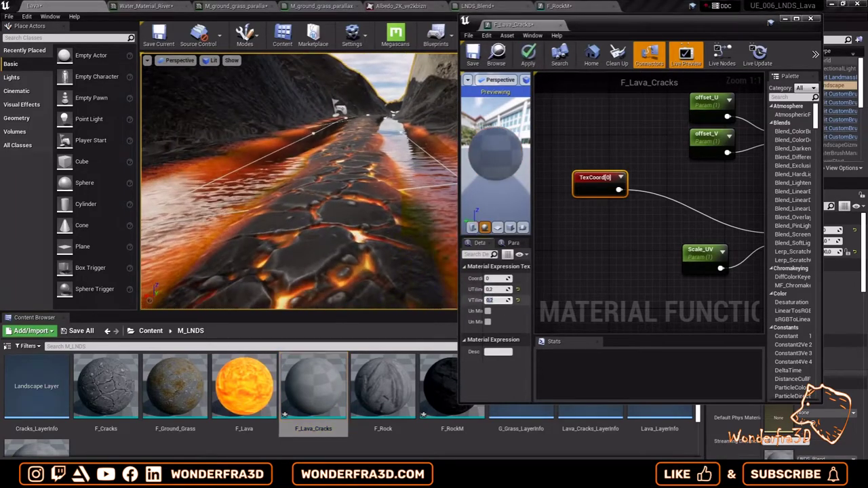
click(528, 54)
key(ctrl+s)
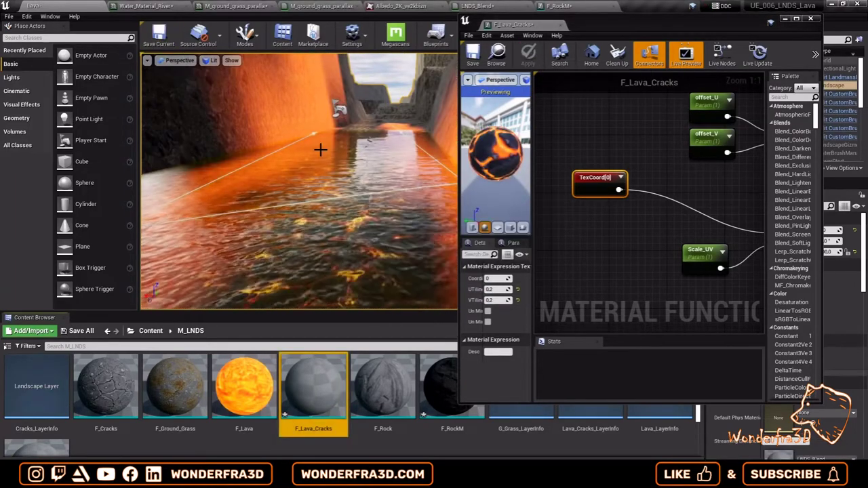
Step: Apply F_Lava's TexCoord tiling of 0.2 and dismiss the finished save dialog
drag(321, 150, 337, 183)
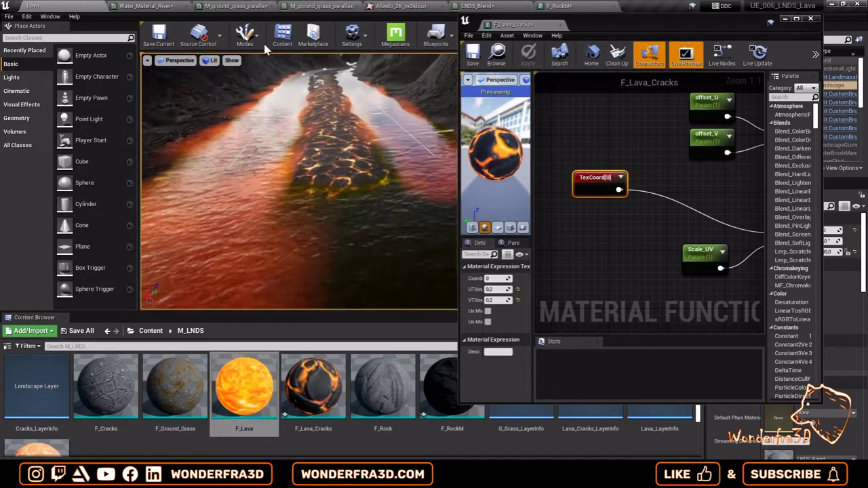
click(258, 38)
click(261, 75)
scroll(43, 289, up, 2)
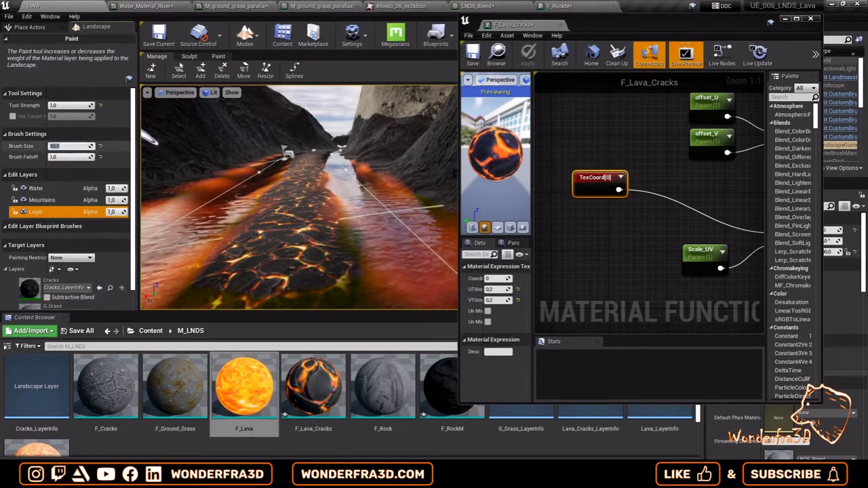
click(261, 61)
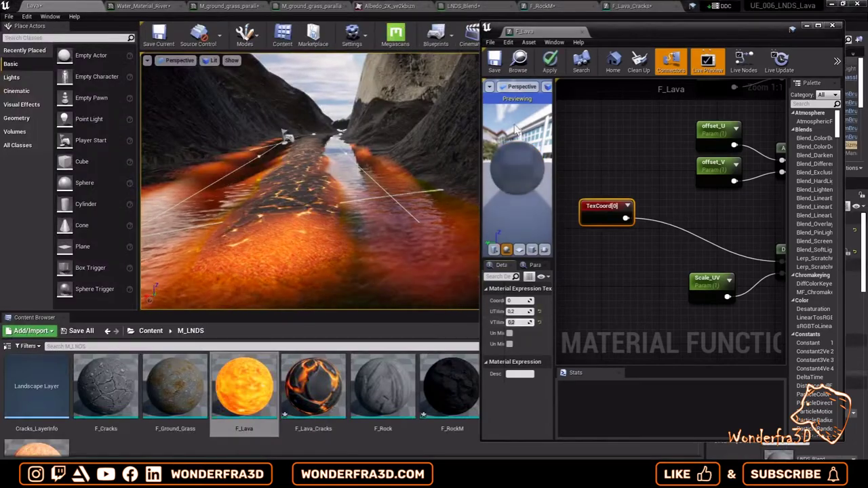
click(549, 62)
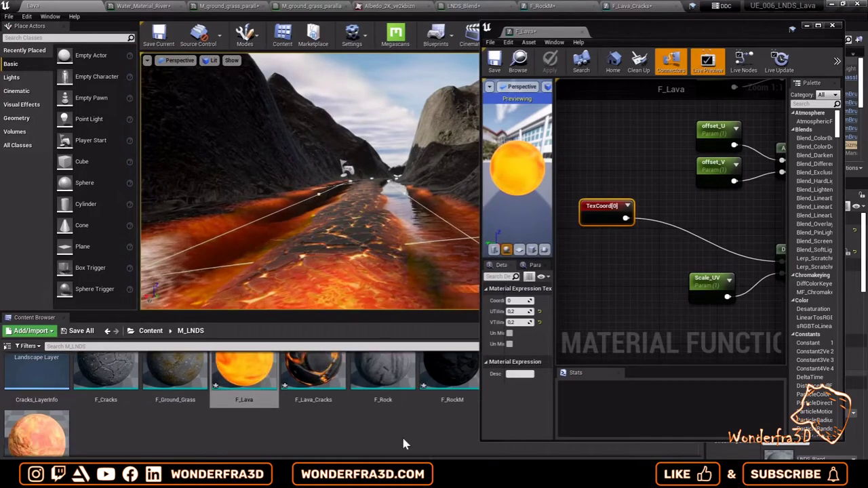
click(557, 36)
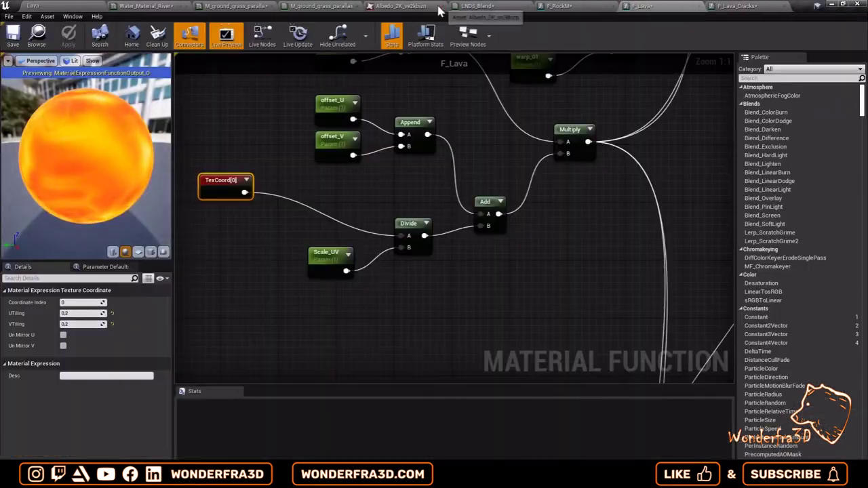
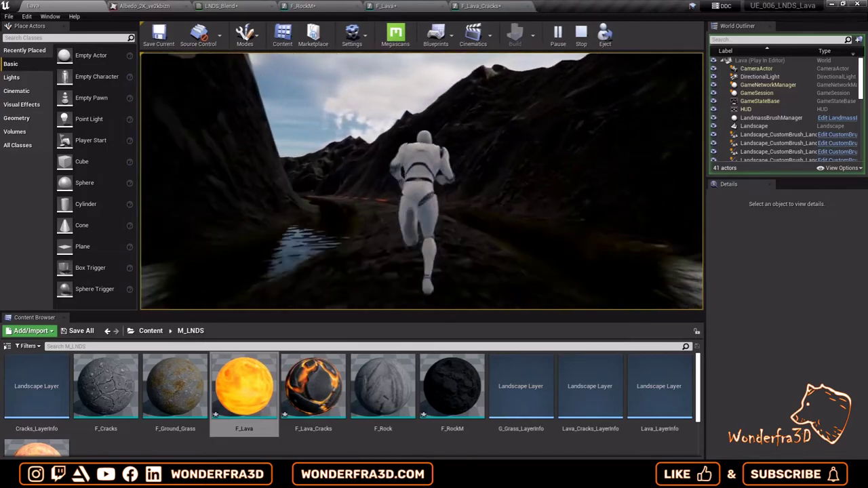
Step: Stop the play test, choose the Lava paint layer in Landscape mode, and angle the view along the lava stream
key(Escape)
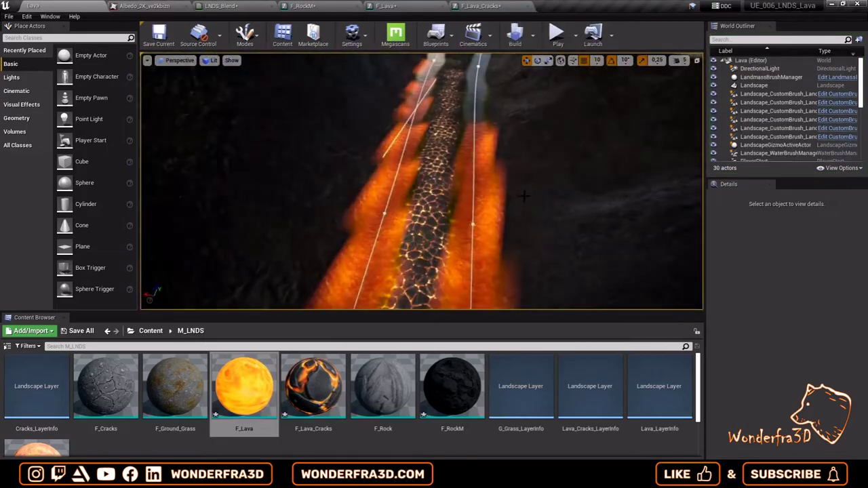
key(shift+3)
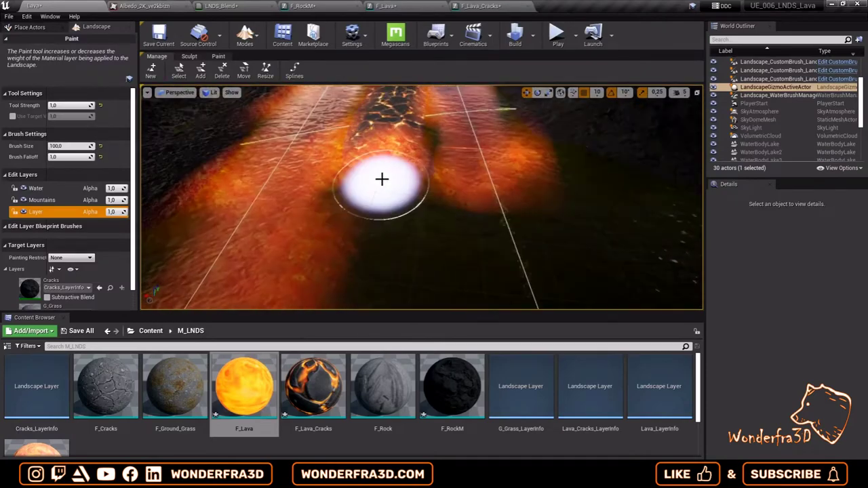
scroll(440, 126, up, 2)
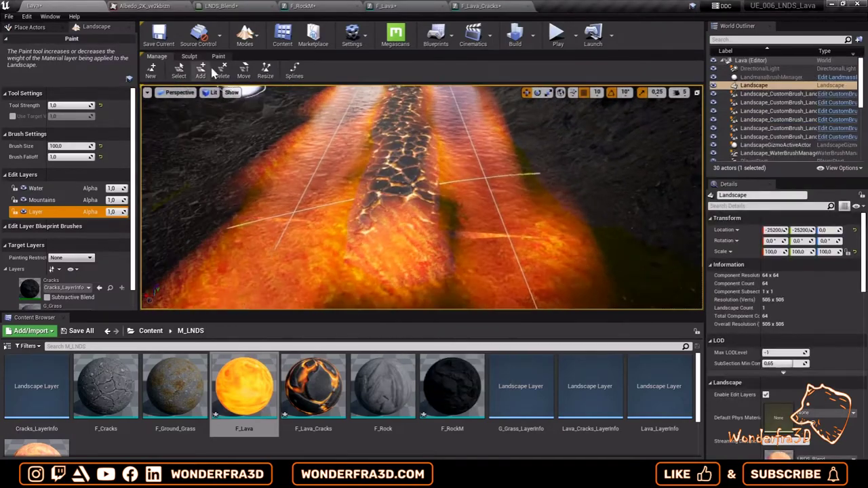
click(275, 79)
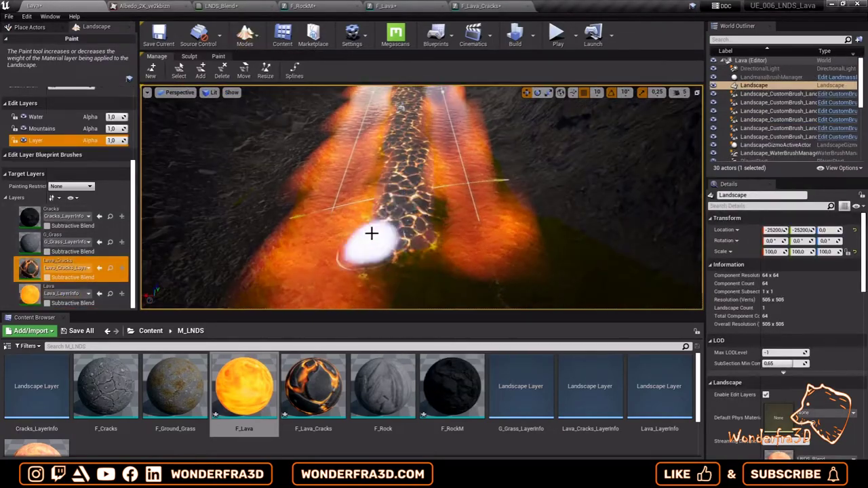
click(61, 293)
mouse_move(323, 227)
right_down()
mouse_move(454, 235)
mouse_move(454, 203)
mouse_move(402, 192)
right_up()
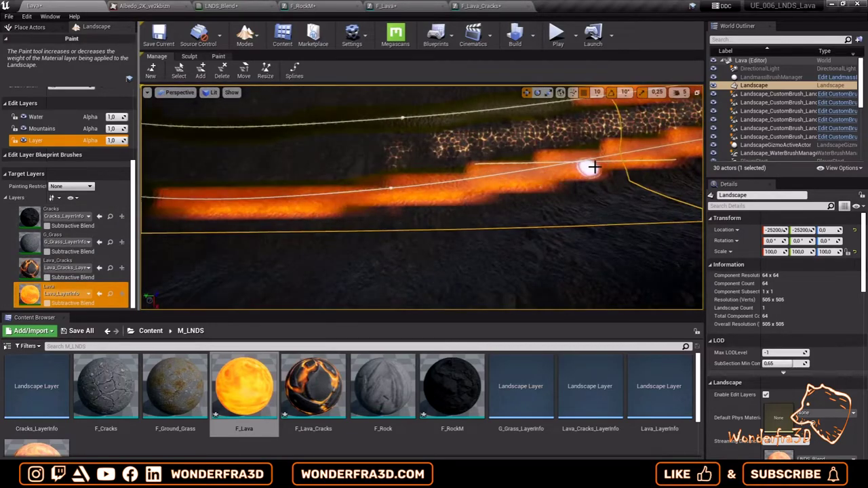
mouse_move(593, 167)
right_down()
mouse_move(333, 194)
mouse_move(585, 233)
right_up()
right_drag(220, 159, 272, 169)
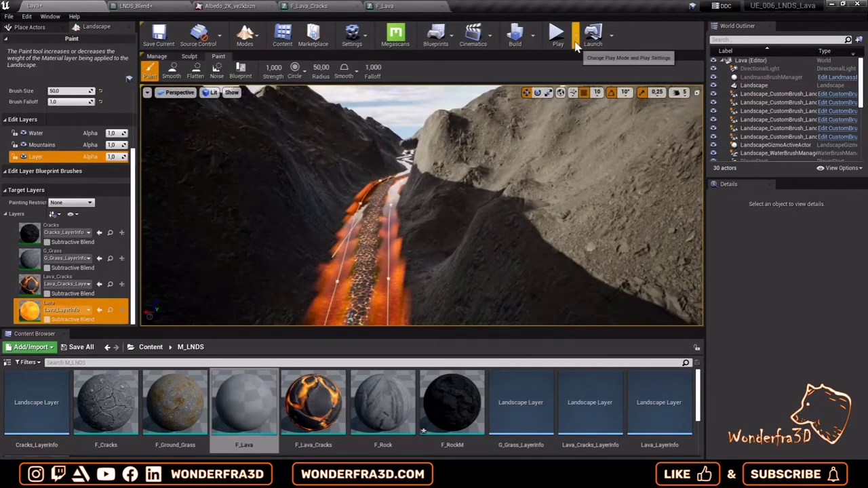
Step: Build the scene lighting and return from Landscape to Place mode
click(515, 38)
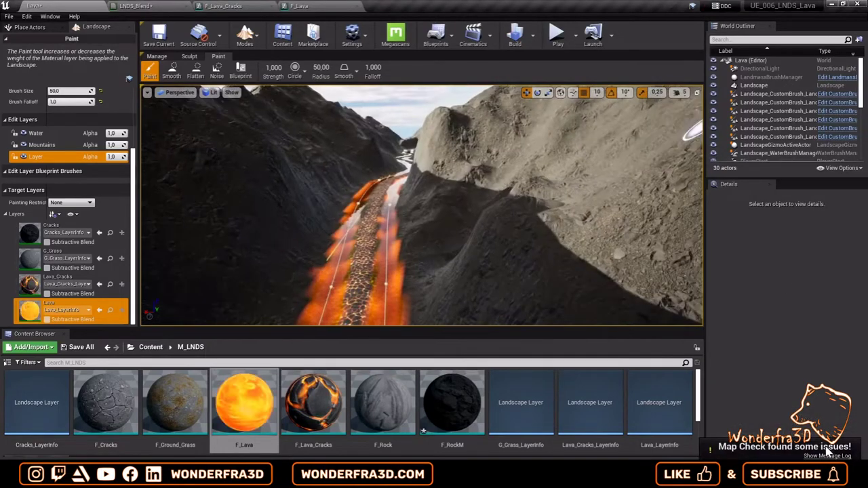
drag(761, 178, 761, 348)
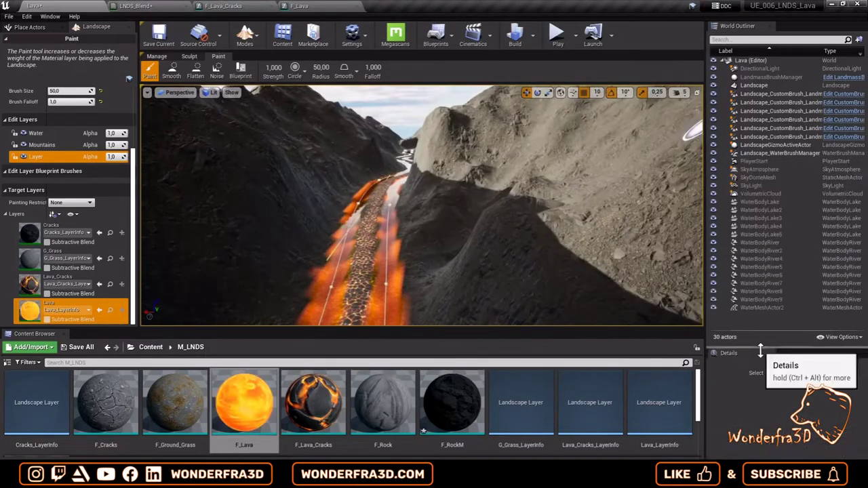
click(245, 34)
click(255, 61)
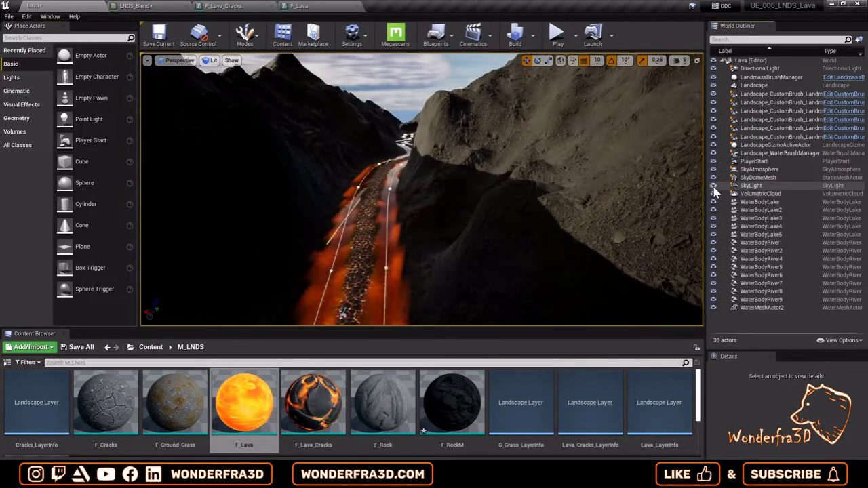
Step: Set the DirectionalLight's Y rotation to 250 and its intensity to 0.5, with a quick play test
click(754, 69)
drag(794, 349, 794, 181)
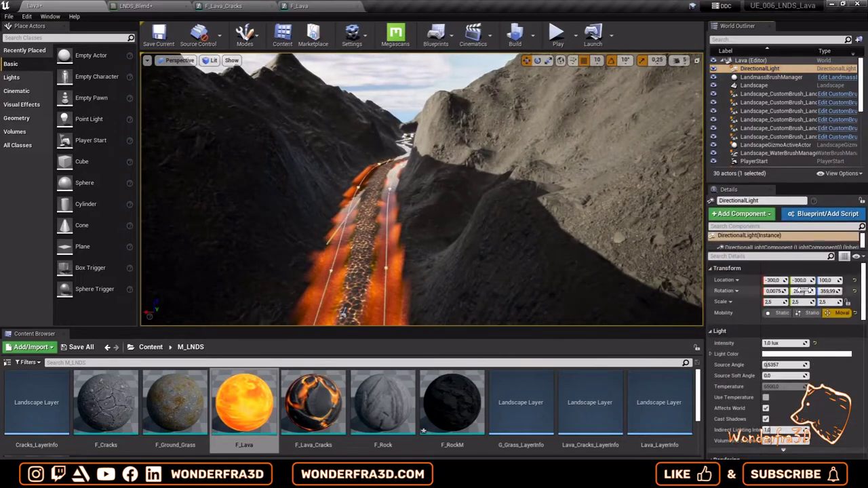
drag(800, 291, 821, 291)
scroll(741, 144, down, 1)
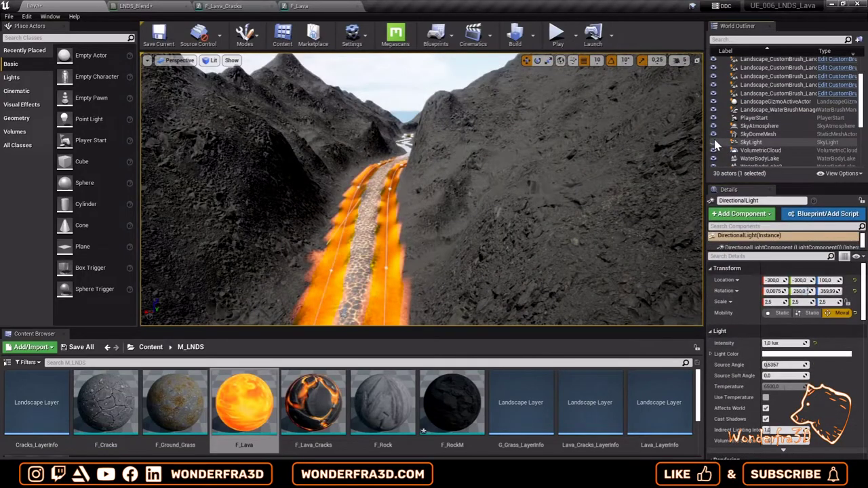
click(558, 34)
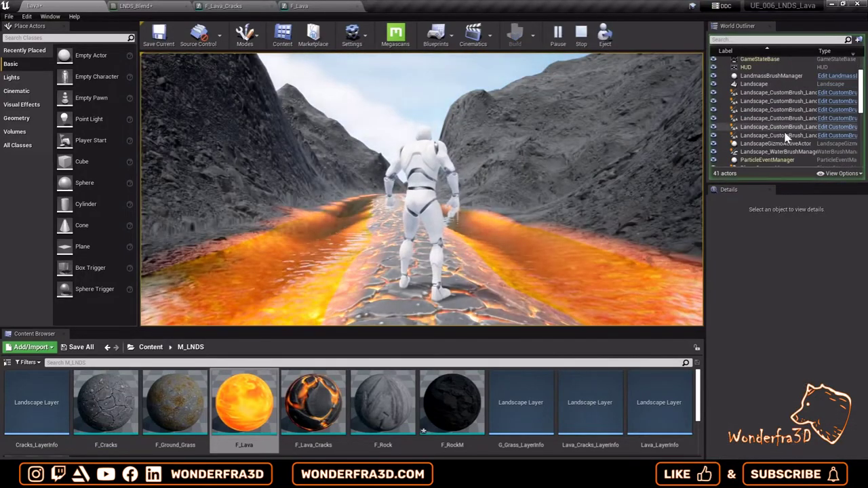
key(Escape)
drag(801, 291, 787, 291)
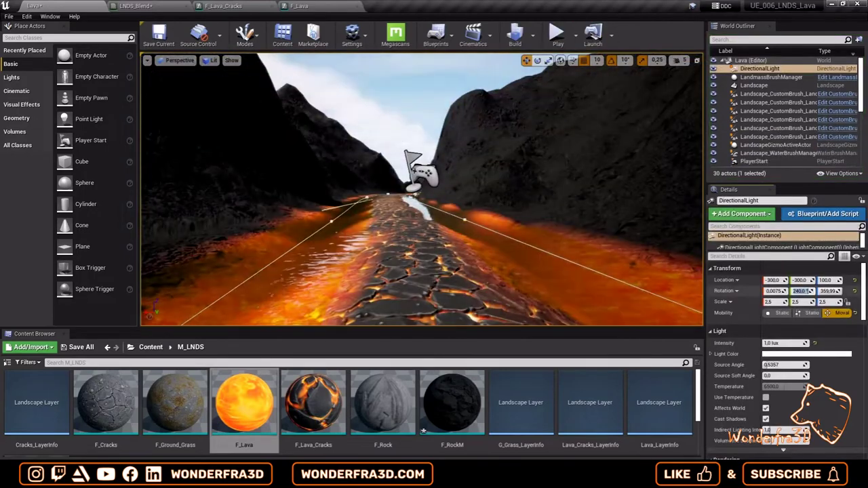
text(250)
key(Return)
click(783, 344)
text(0.5)
Step: Set the SkyLight intensity scale to 0.3 and play-test the darker canyon
scroll(781, 116, down, 2)
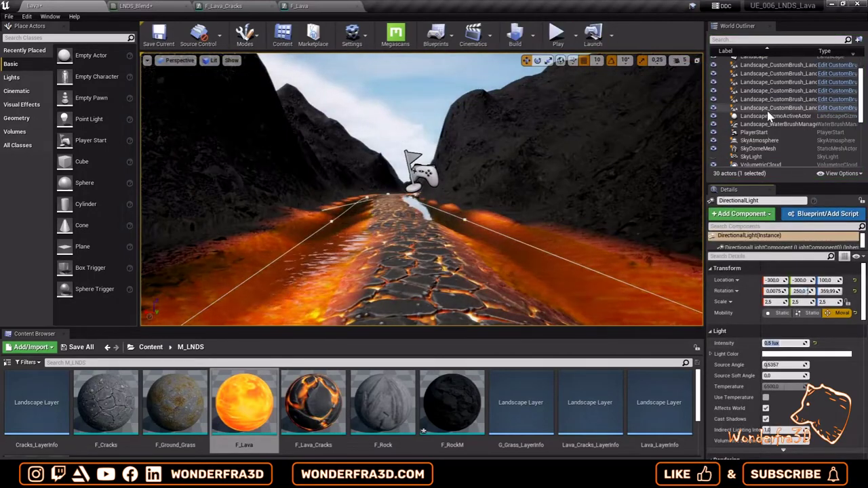
scroll(780, 116, down, 2)
click(751, 141)
click(783, 405)
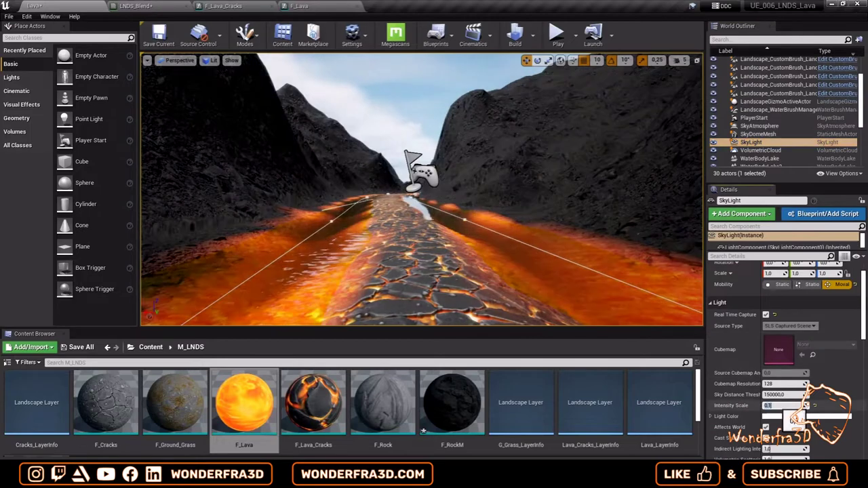
text(0.5)
key(Return)
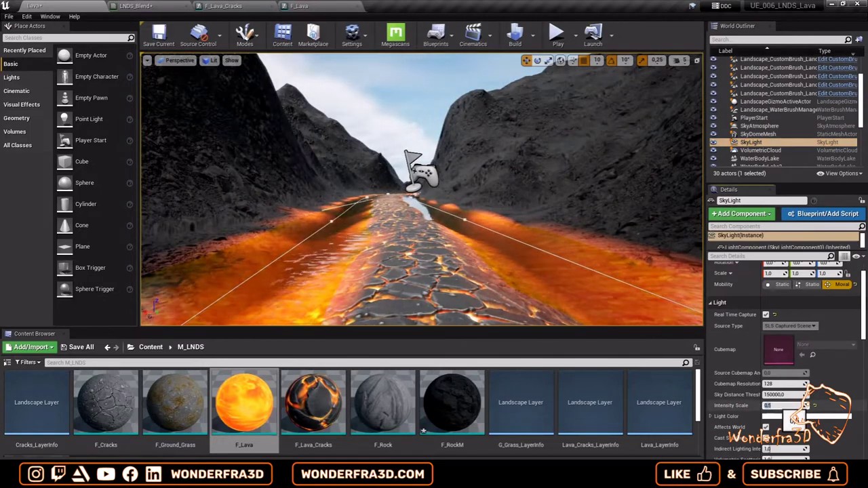
text(0.3)
key(Return)
key(alt+p)
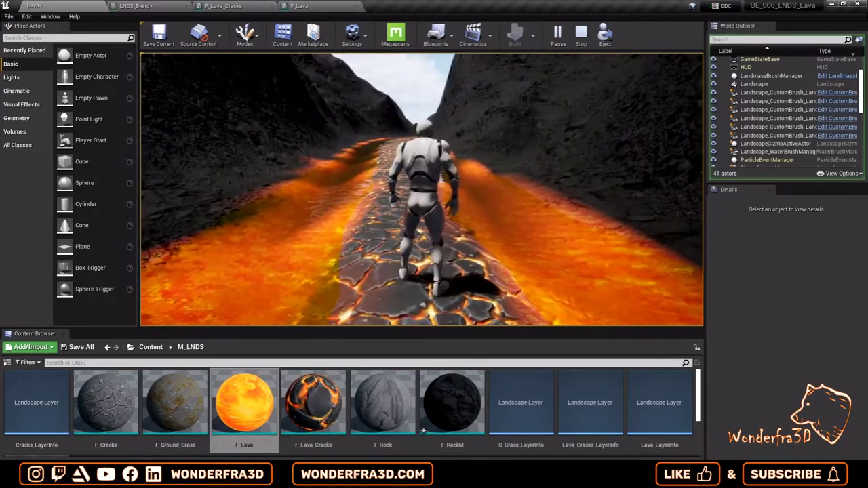
Step: Stop the play test and turn the SkyAtmosphere's Rayleigh scattering colour orange
key(Escape)
scroll(795, 114, down, 2)
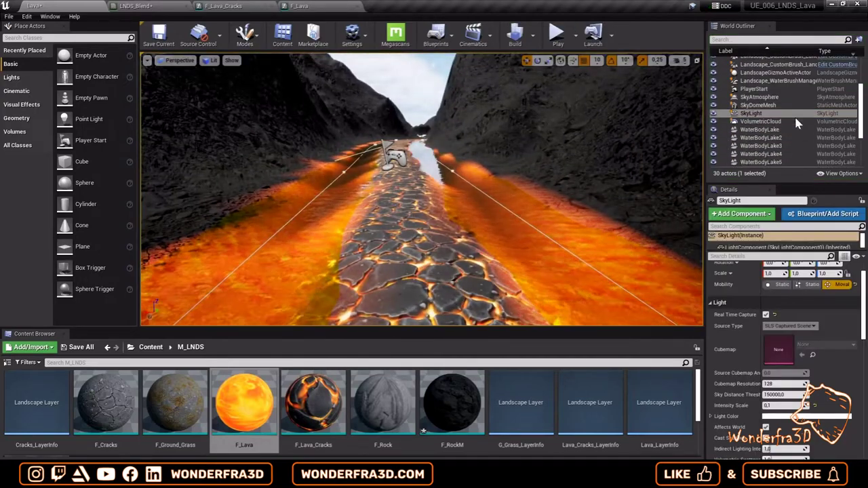
click(757, 97)
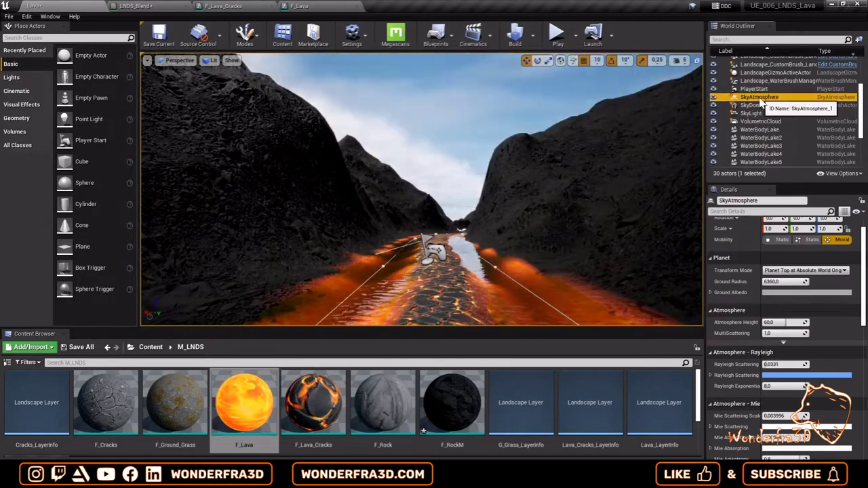
click(808, 375)
drag(679, 285, 704, 326)
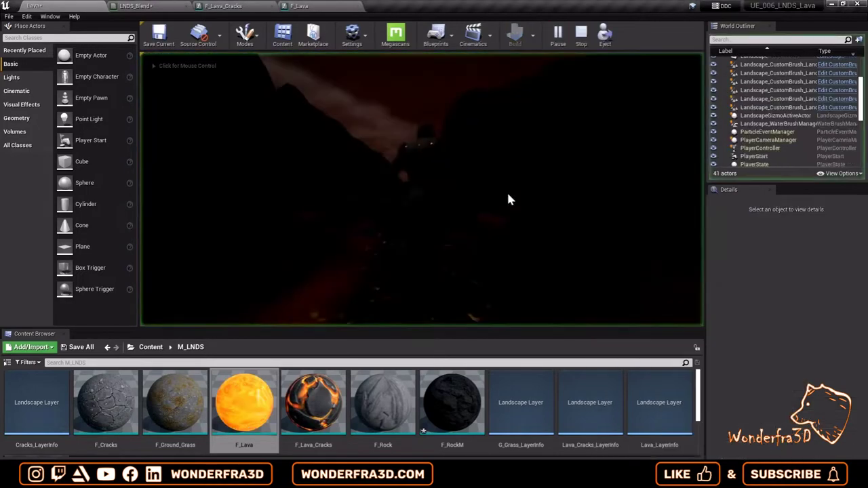
Step: Give the VolumetricCloud a saturated orange ground albedo and raise its layer bottom altitude to about 8.13
scroll(783, 106, down, 3)
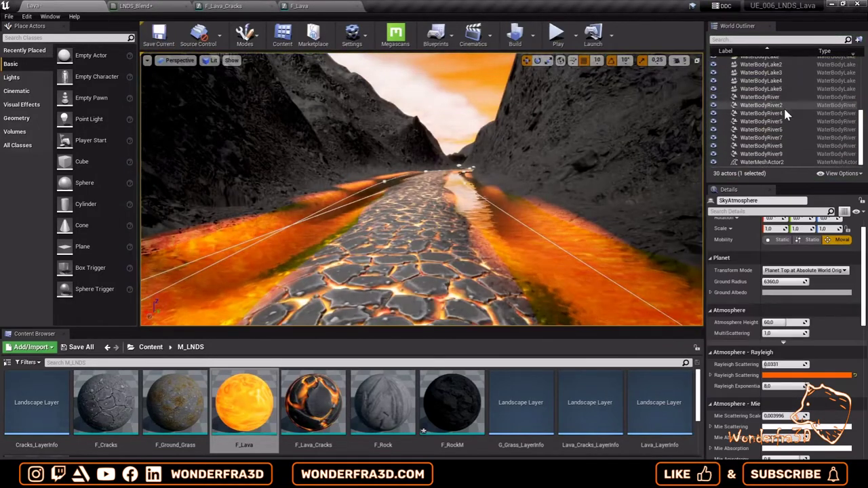
click(760, 120)
click(808, 292)
drag(704, 319, 703, 339)
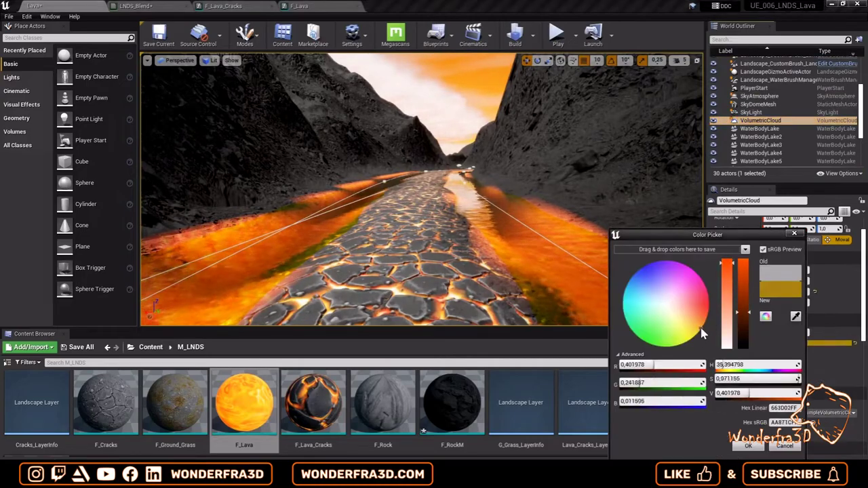
click(749, 446)
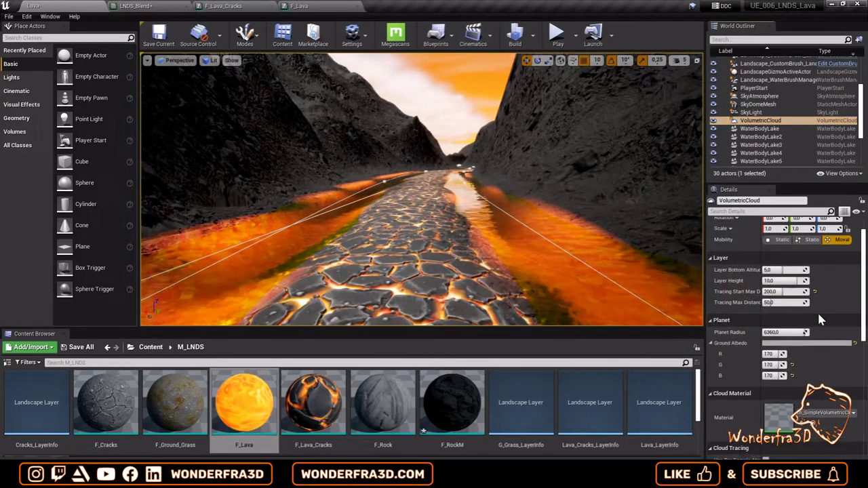
drag(781, 270, 786, 270)
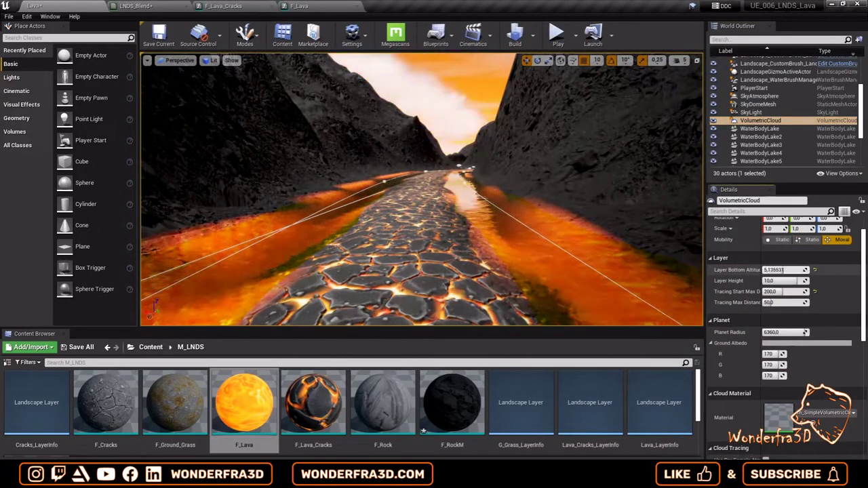
mouse_move(785, 270)
mouse_down()
mouse_move(768, 280)
mouse_move(771, 292)
mouse_up()
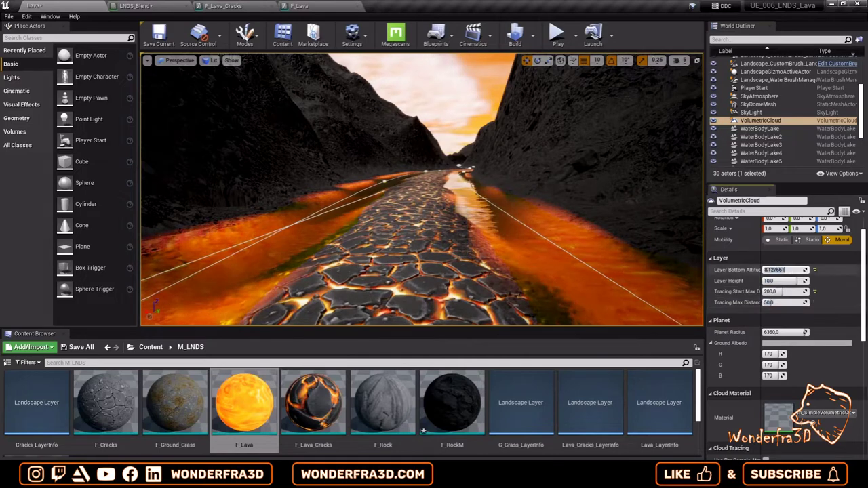
Step: Set the VolumetricCloud layer height to 20
click(778, 332)
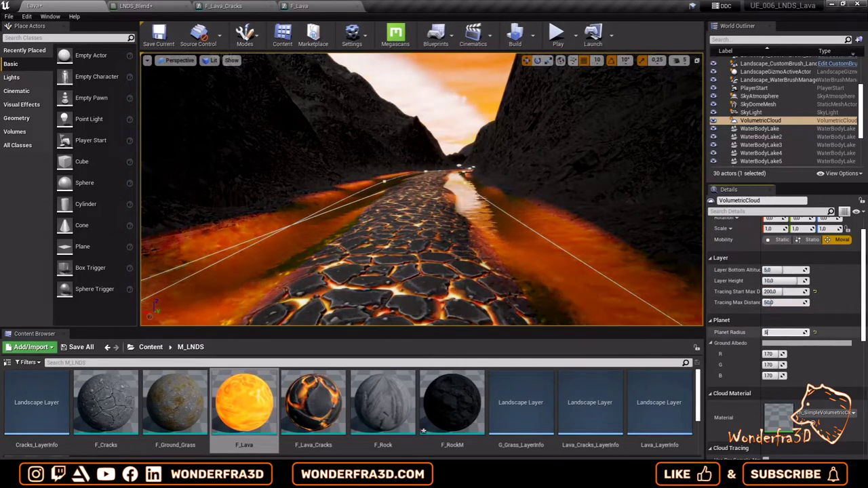
scroll(788, 363, down, 1)
scroll(832, 364, down, 2)
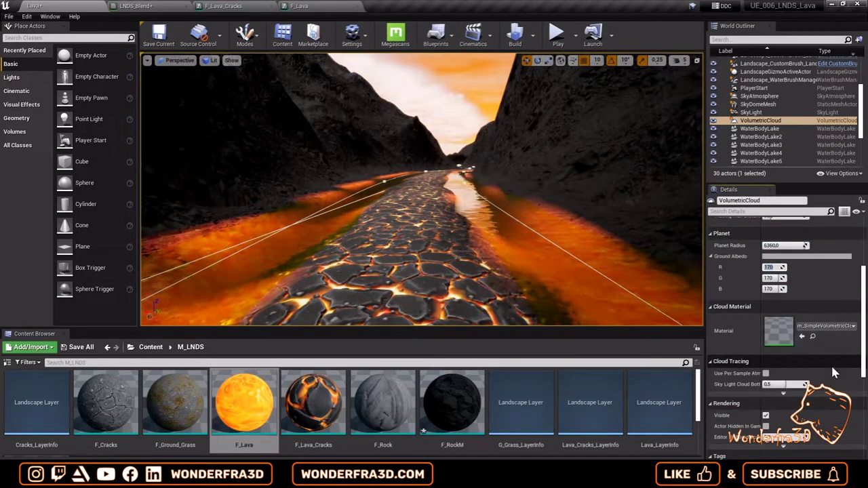
scroll(831, 363, down, 2)
scroll(861, 257, up, 2)
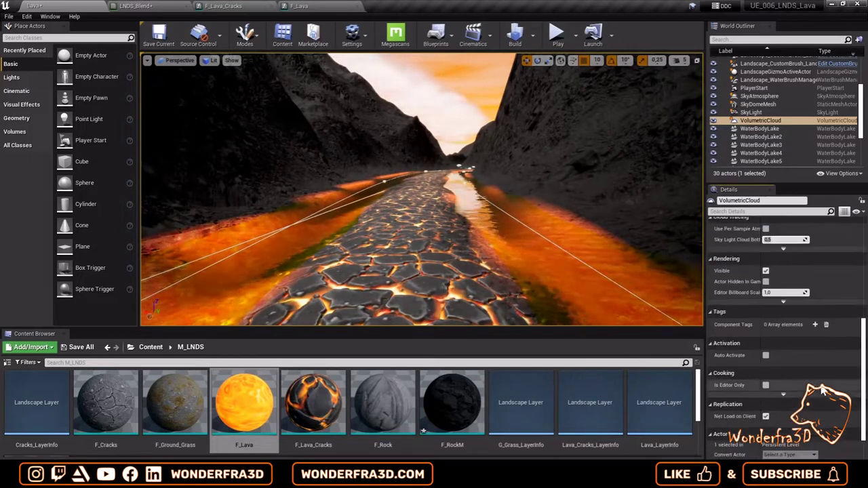
scroll(860, 258, up, 2)
scroll(860, 258, up, 2)
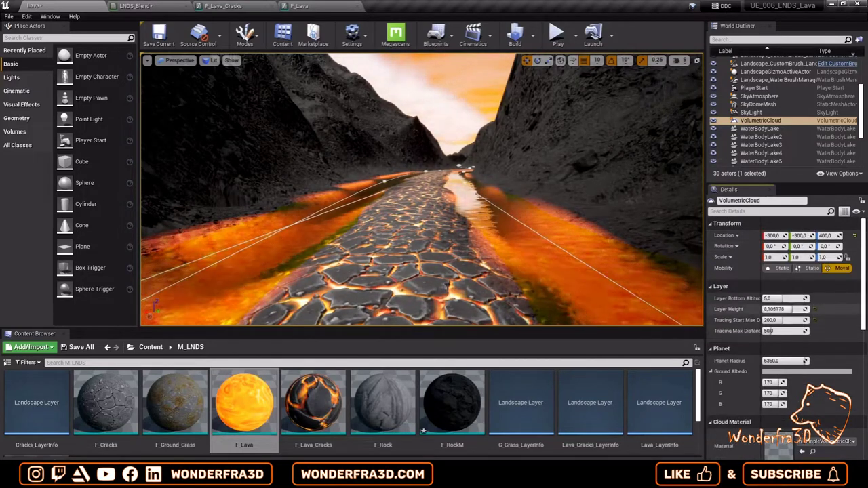
text(20)
key(Return)
click(778, 309)
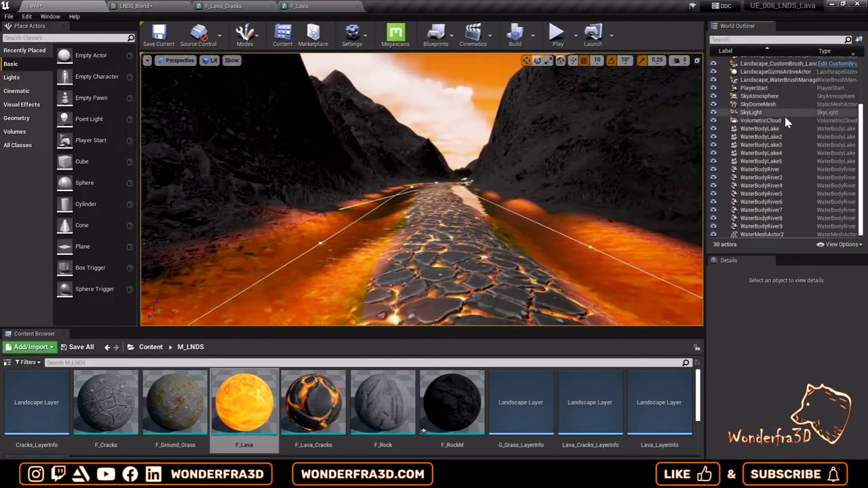
Step: Tint the DirectionalLight's light colour a dimmed, warm orange-beige
click(760, 96)
scroll(831, 359, down, 5)
scroll(831, 360, down, 3)
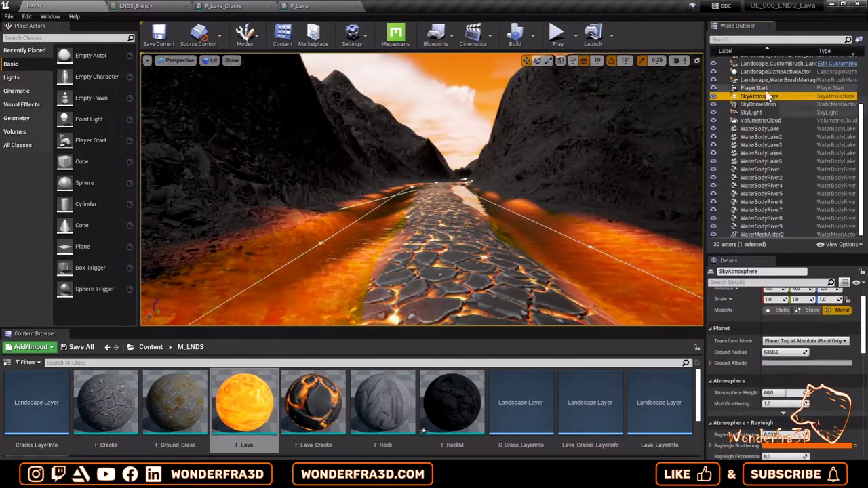
scroll(773, 136, up, 5)
click(760, 69)
click(832, 369)
click(692, 328)
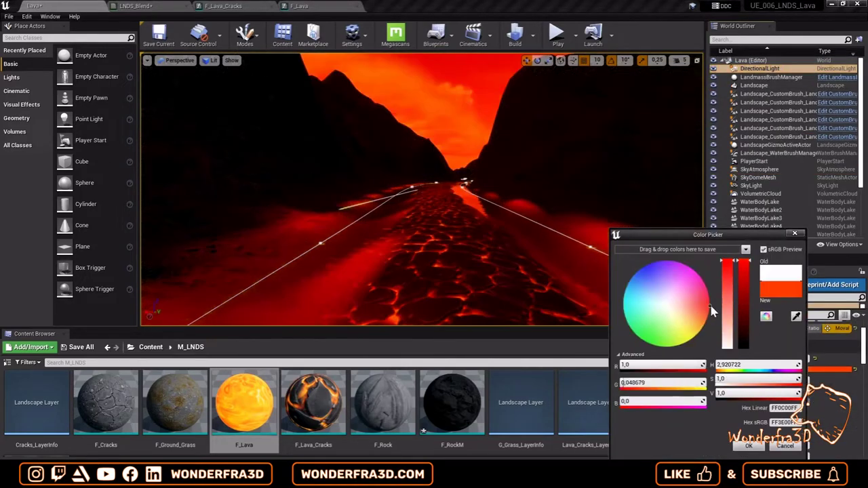
drag(692, 328, 691, 316)
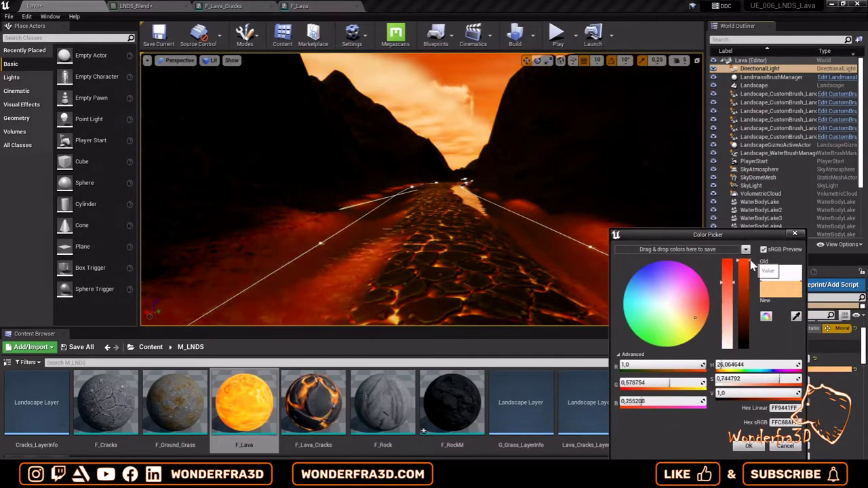
mouse_move(744, 261)
mouse_down()
mouse_move(744, 280)
mouse_move(731, 291)
mouse_up()
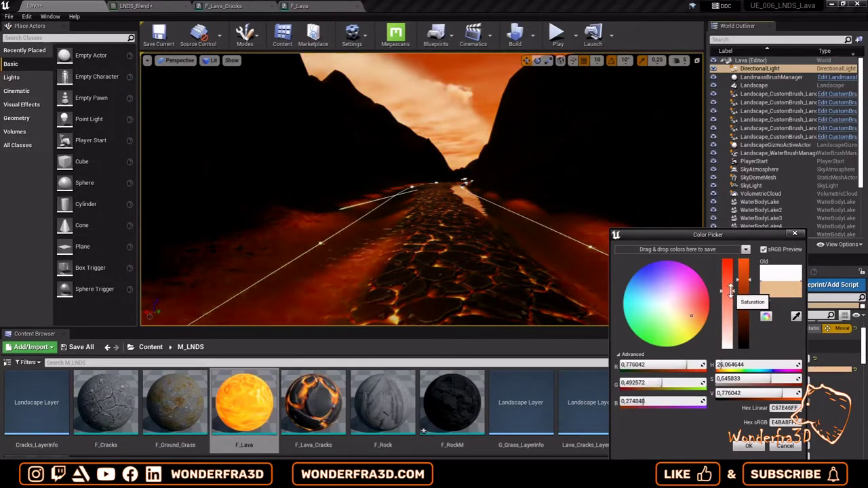
mouse_move(691, 316)
mouse_down()
mouse_move(713, 336)
mouse_move(677, 309)
mouse_up()
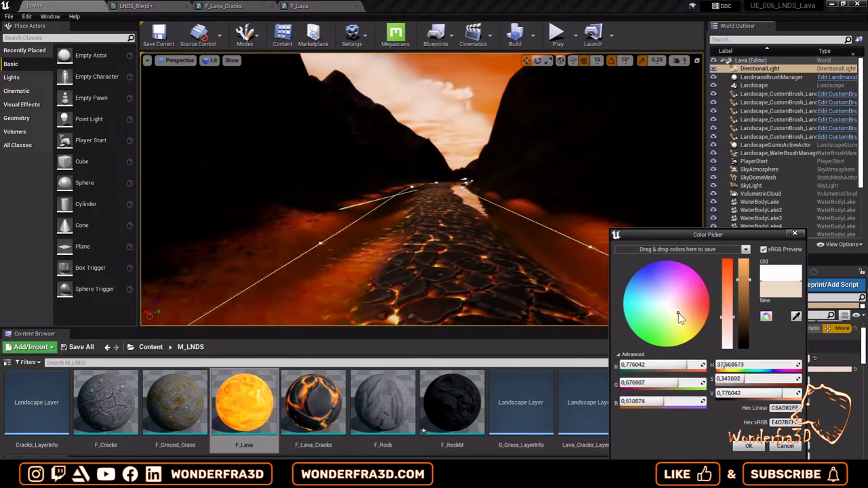
drag(749, 299, 748, 301)
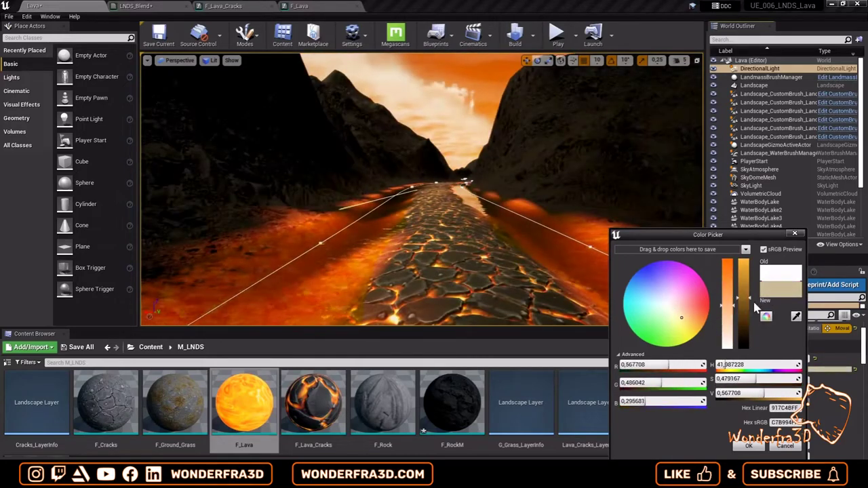
click(749, 446)
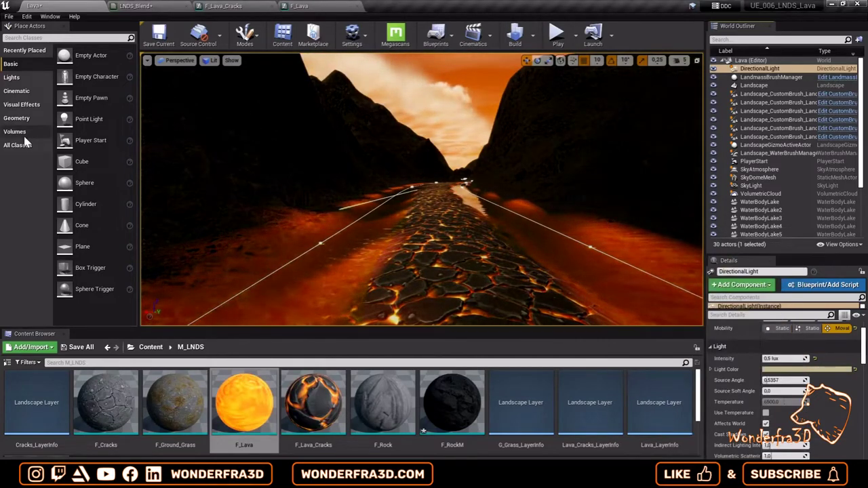
Step: Place an Exponential Height Fog in the canyon with orange inscattering colour and 0.002 density
drag(134, 95, 135, 125)
drag(95, 273, 427, 200)
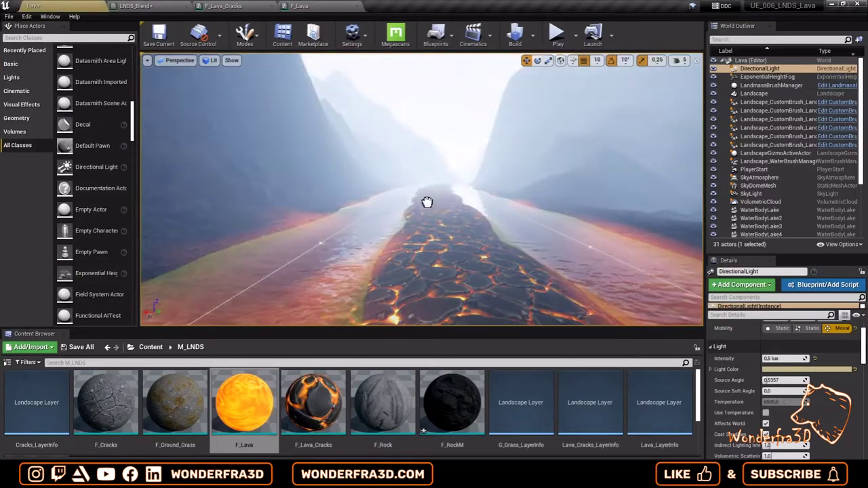
click(807, 358)
drag(670, 316, 667, 313)
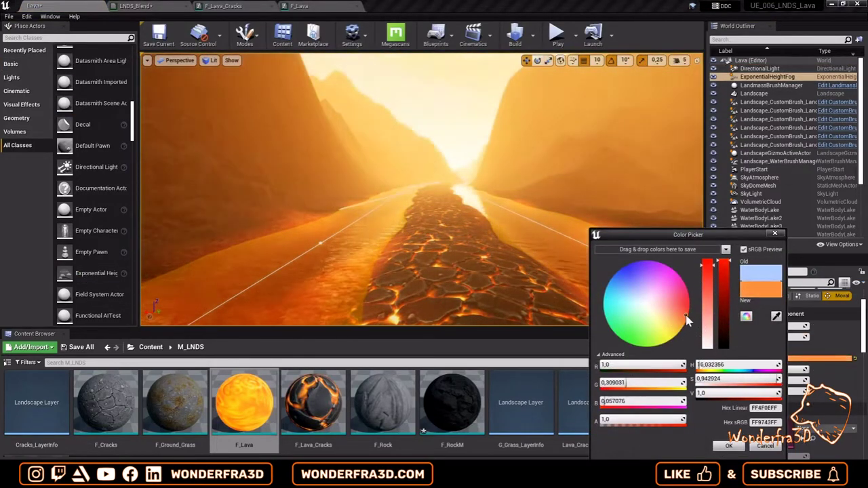
click(729, 446)
drag(773, 326, 760, 325)
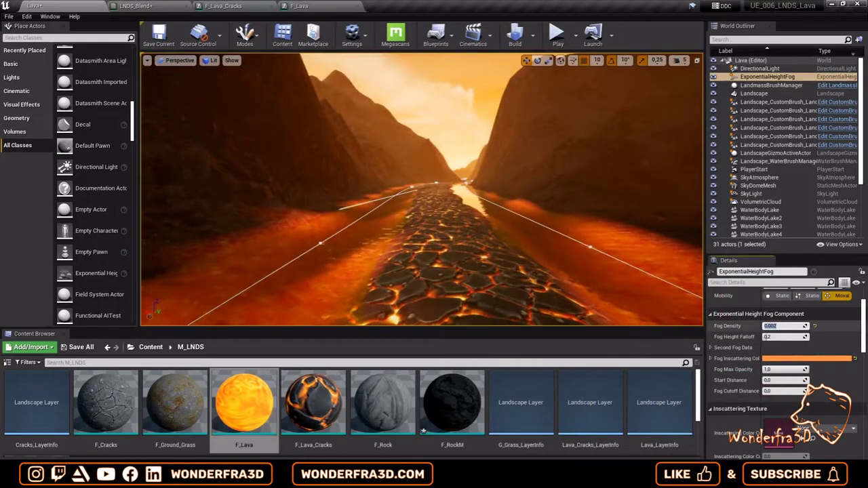
Step: Play-test the hazy canyon, then return to editing
click(558, 34)
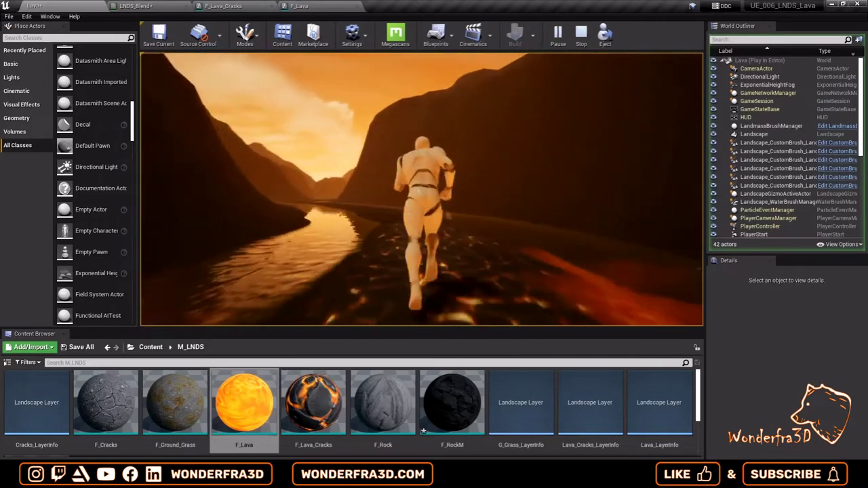
key(F8)
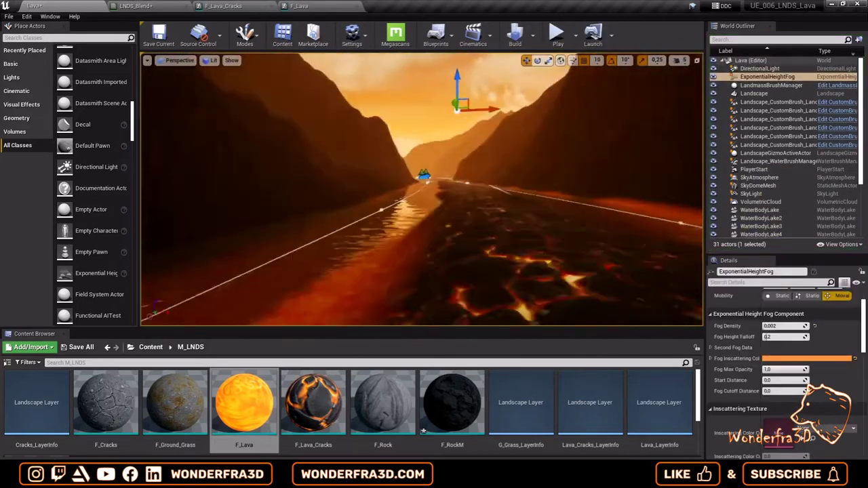
key(F8)
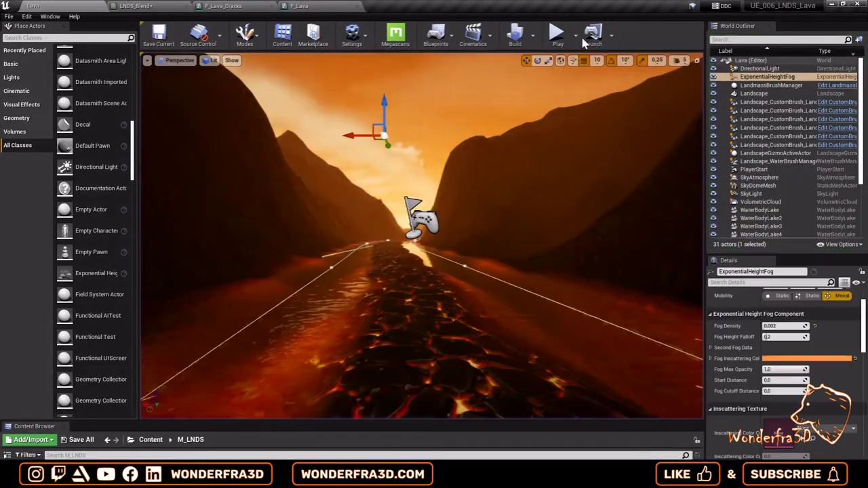
scroll(801, 333, down, 3)
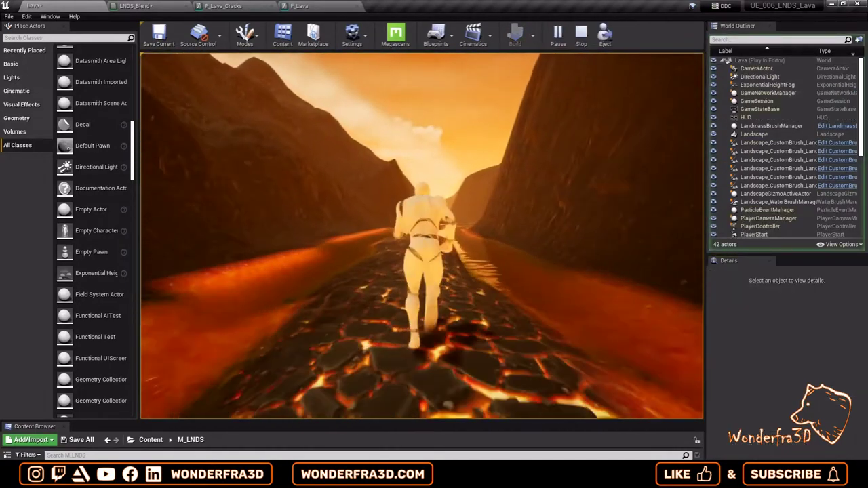
Step: Set the SkyLight intensity scale to .3, tint its light colour magenta, and play-test
text(0.3)
key(Return)
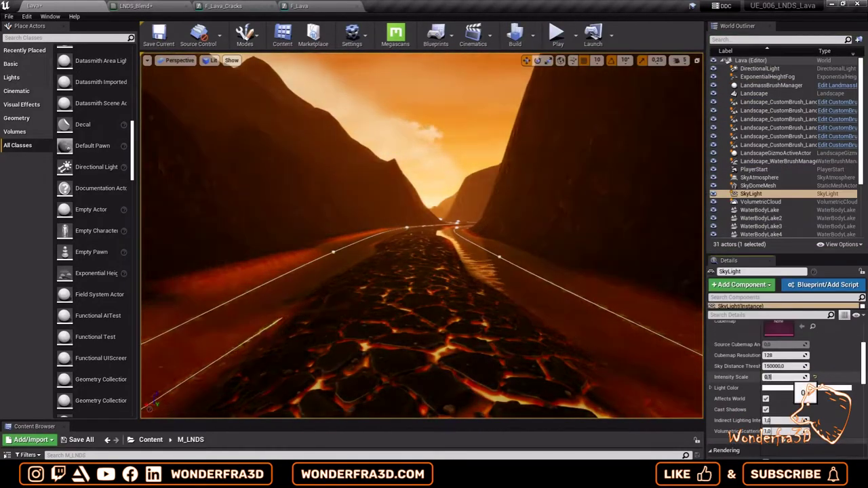
click(807, 388)
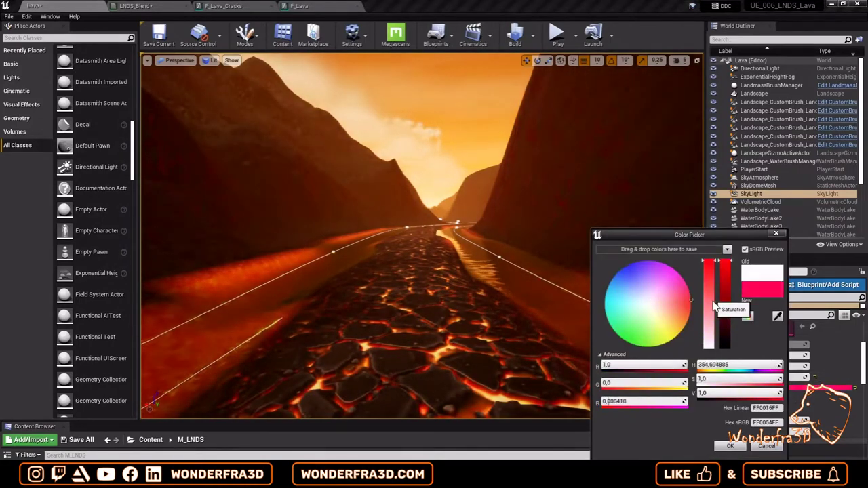
click(605, 309)
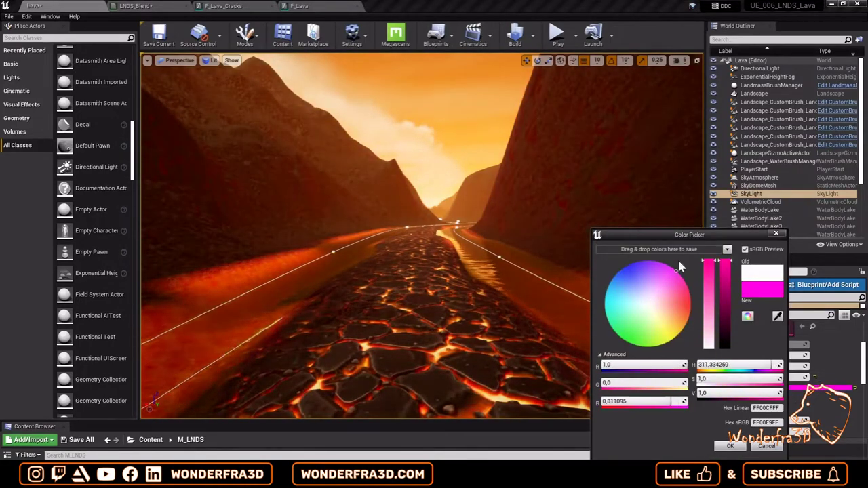
click(714, 196)
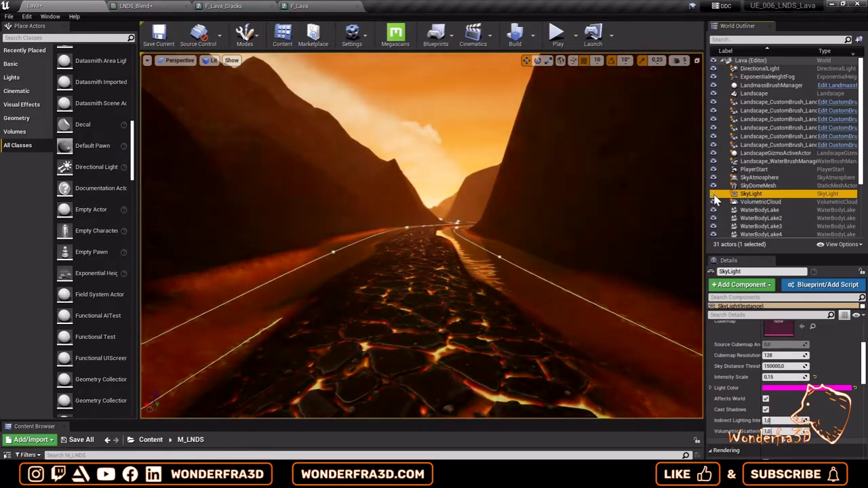
key(alt+p)
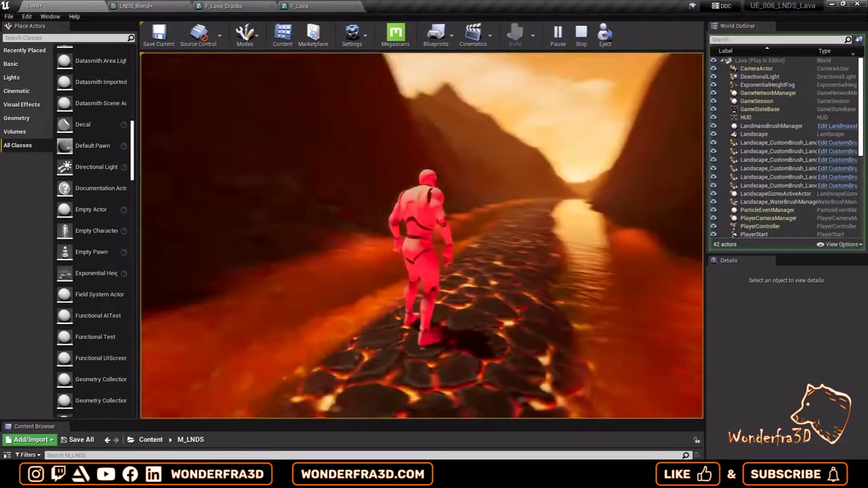
key(Escape)
Step: Change the SkyLight colour to red and play-test the canyon twice
click(726, 309)
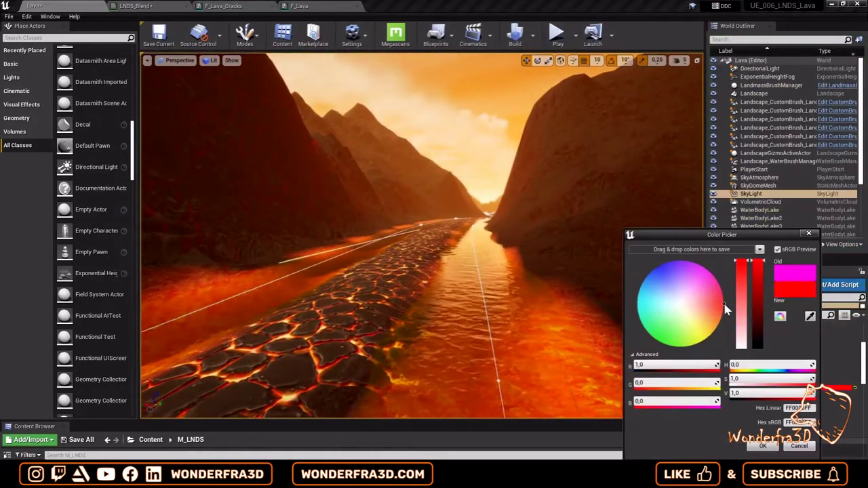
key(alt+p)
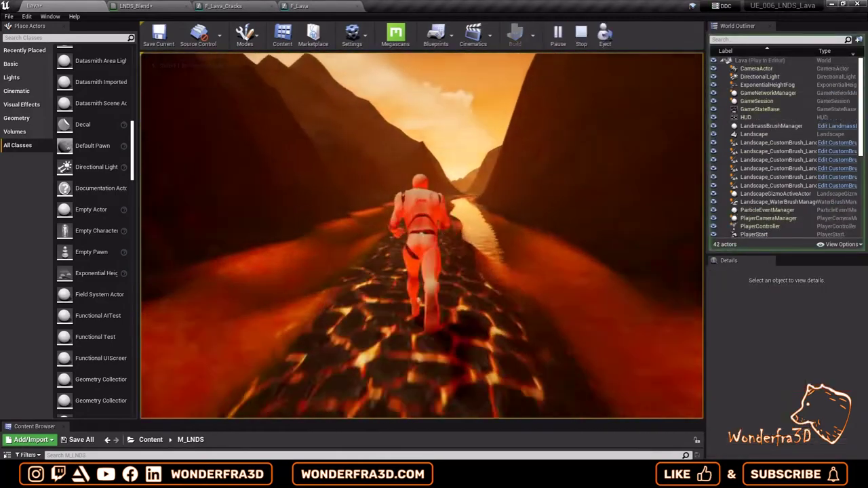
key(Escape)
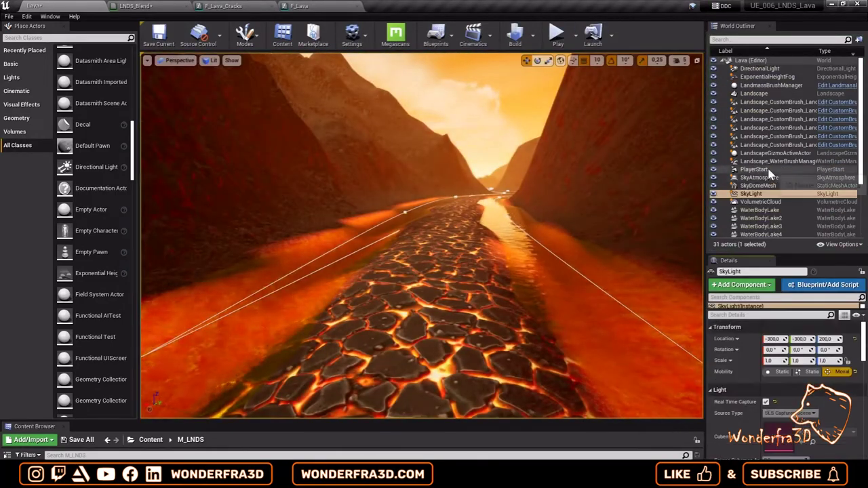
click(558, 34)
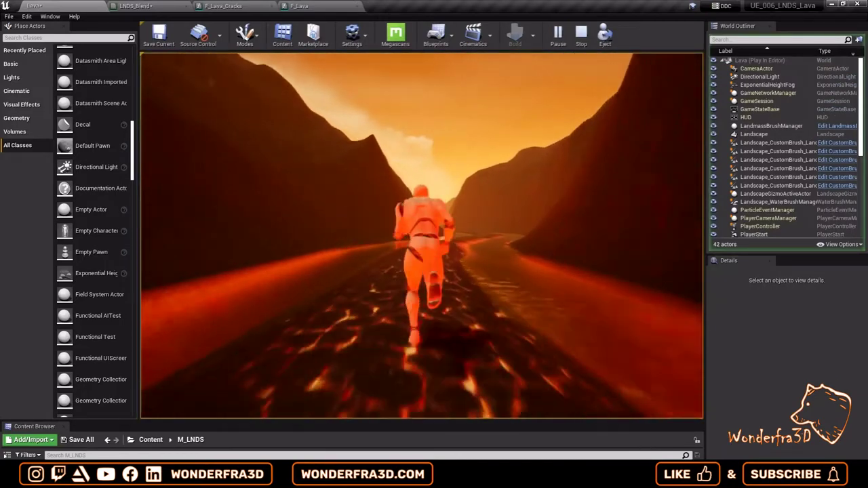
key(Escape)
Step: Brighten the SkyAtmosphere's Rayleigh scattering colour to vivid orange
click(760, 177)
click(758, 264)
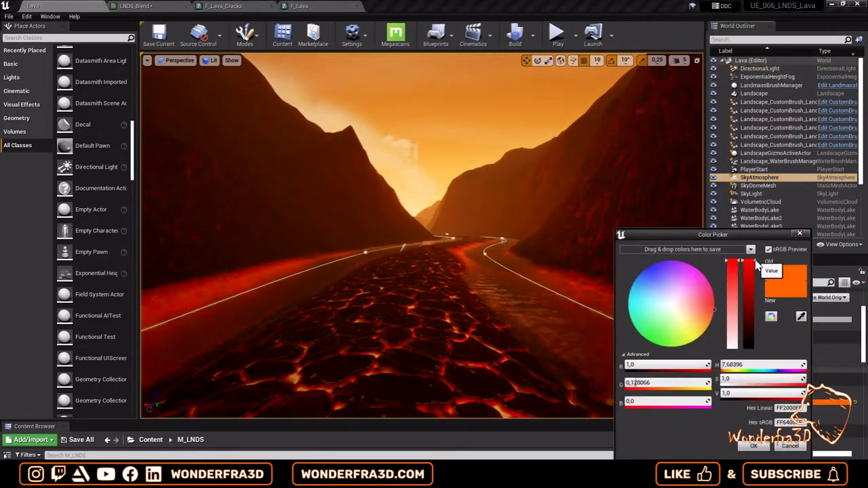
drag(751, 350, 750, 271)
click(754, 446)
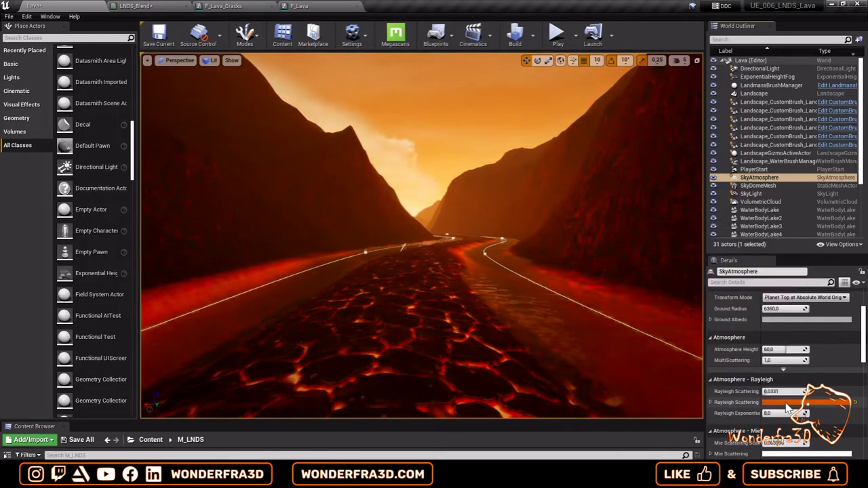
Step: Lower the height fog density to 0.001, leaving its inscattering colour unchanged
click(784, 194)
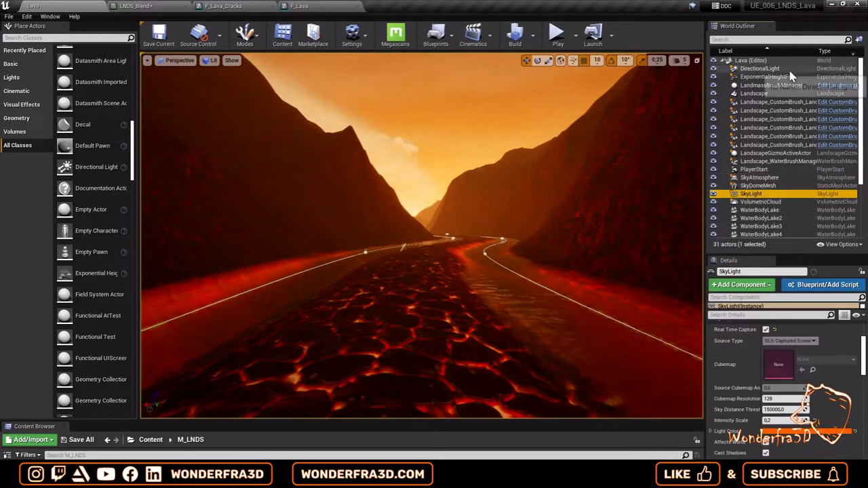
click(766, 76)
click(814, 330)
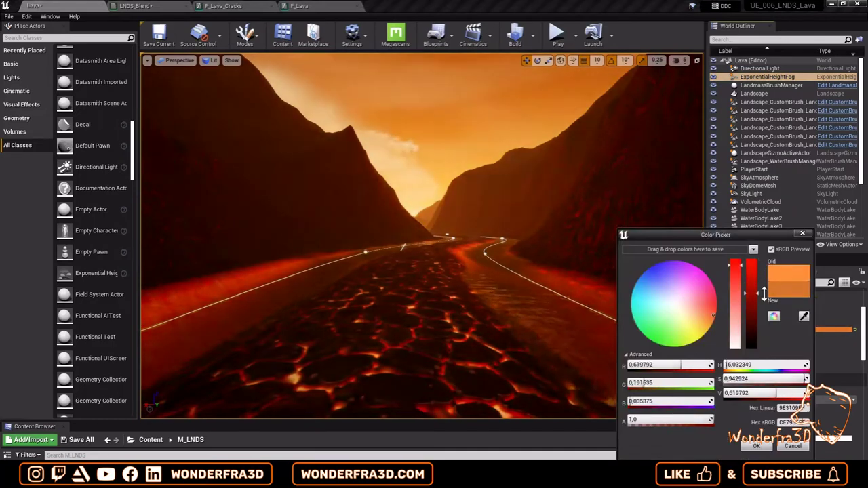
click(749, 447)
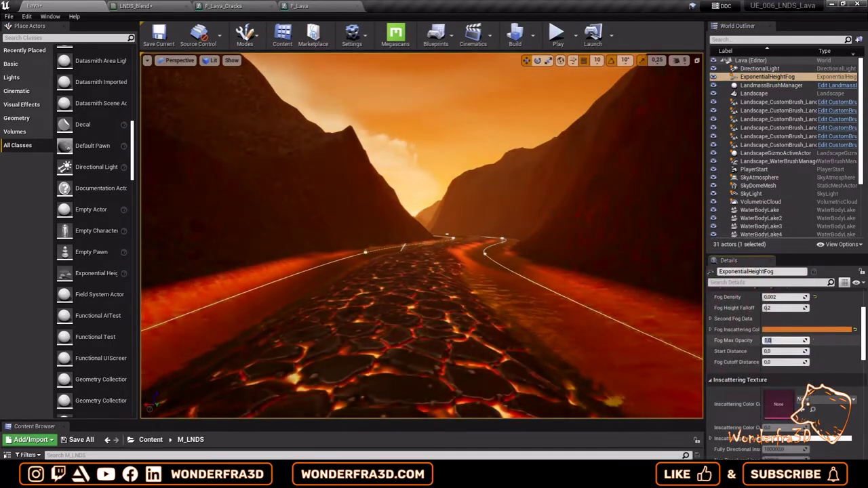
scroll(787, 346, up, 2)
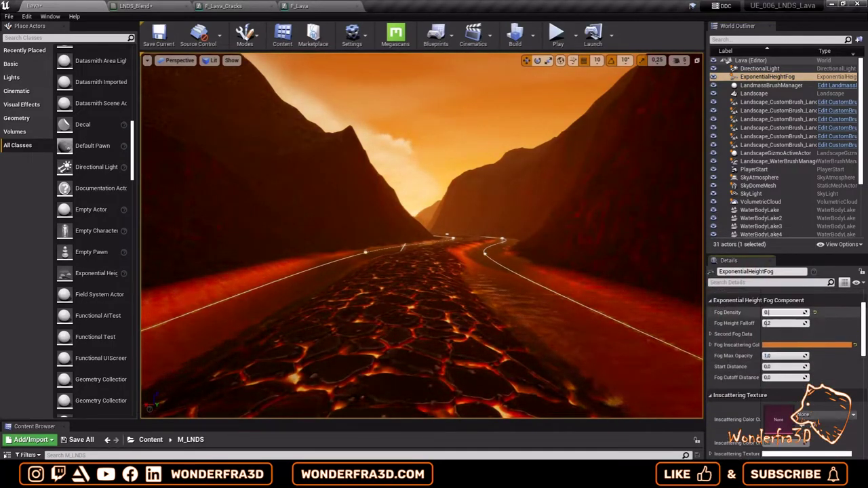
click(783, 312)
text(.001)
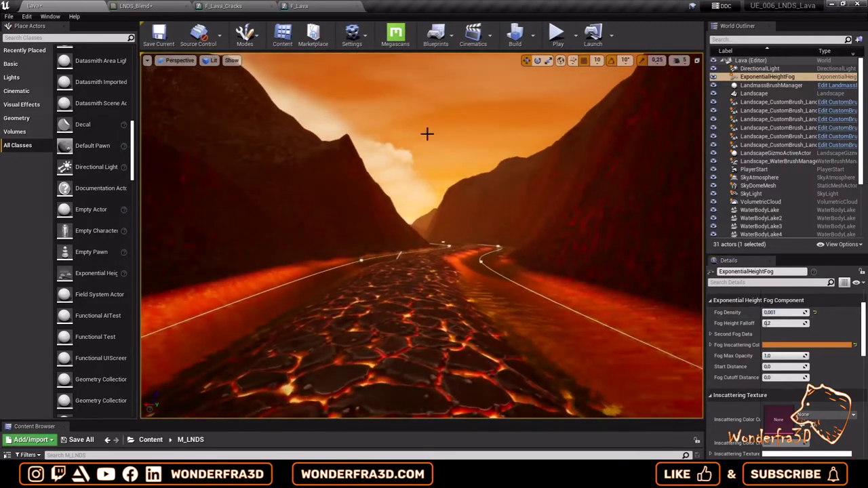
Step: Darken the SkyAtmosphere's Rayleigh scattering colour
click(759, 177)
scroll(787, 380, up, 1)
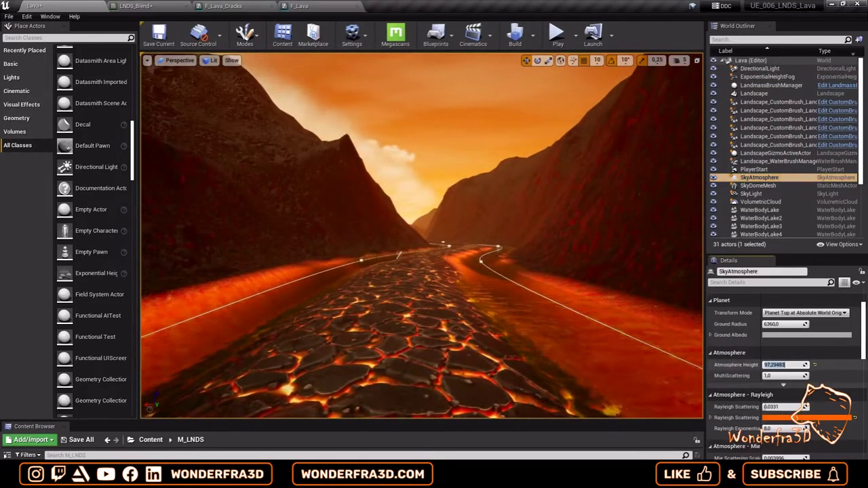
click(807, 417)
click(723, 346)
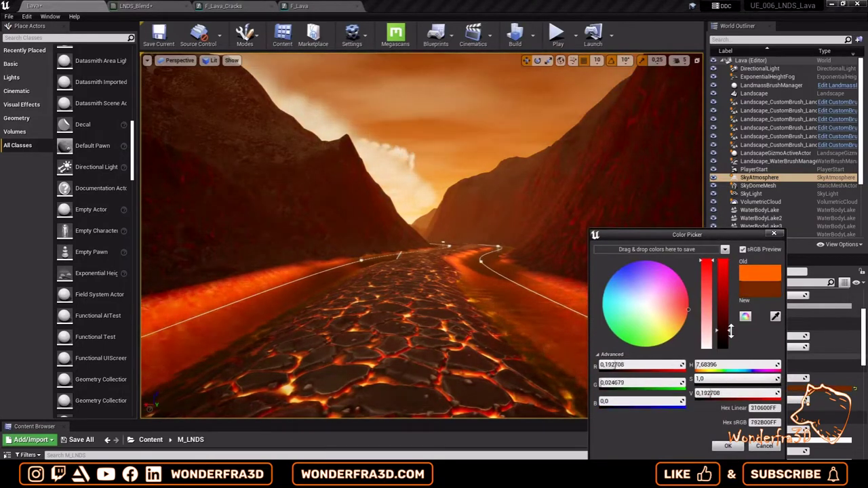
click(728, 446)
scroll(819, 359, down, 8)
scroll(821, 367, down, 4)
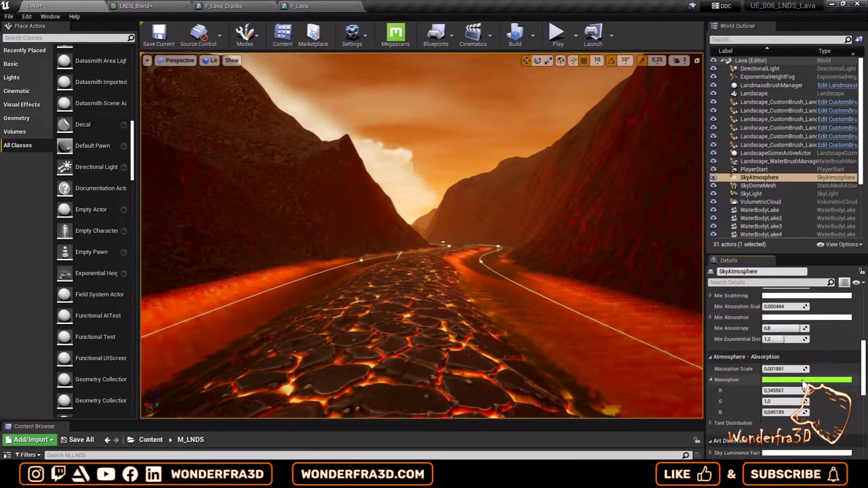
Step: Set the SkyAtmosphere absorption scale to 0.2 and its absorption colour to pink
click(814, 381)
click(692, 308)
click(780, 447)
scroll(768, 359, down, 2)
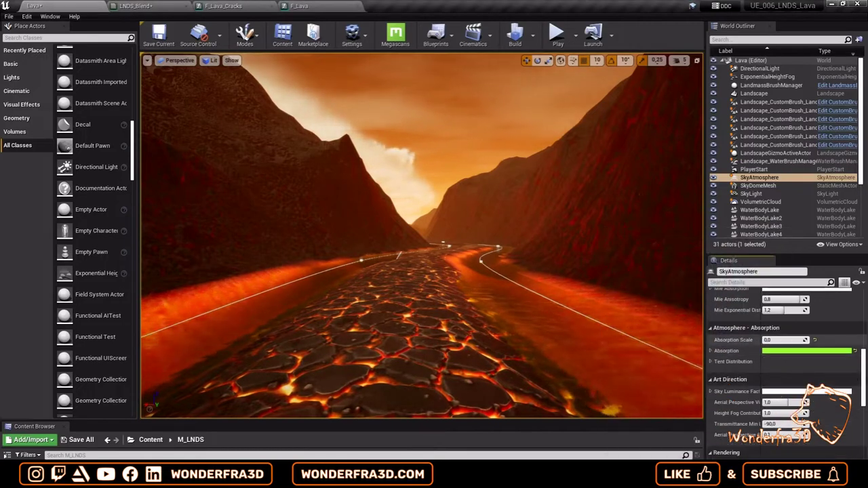
drag(780, 340, 787, 340)
click(787, 351)
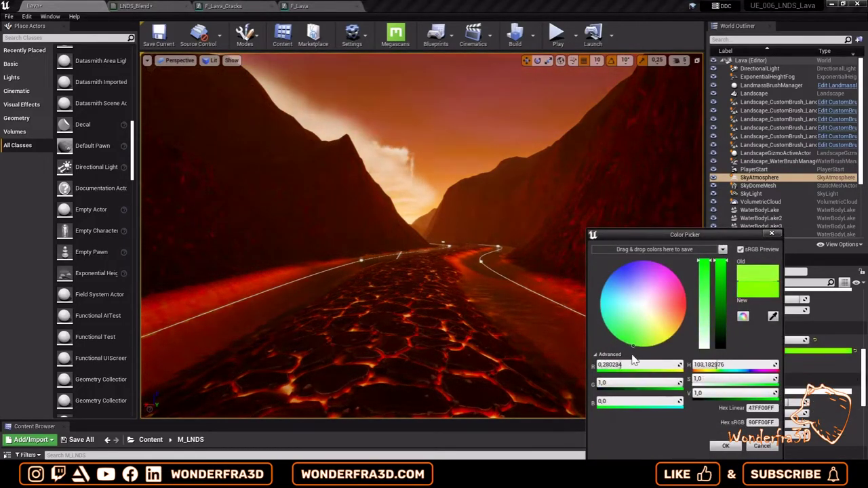
drag(700, 329, 704, 293)
click(725, 446)
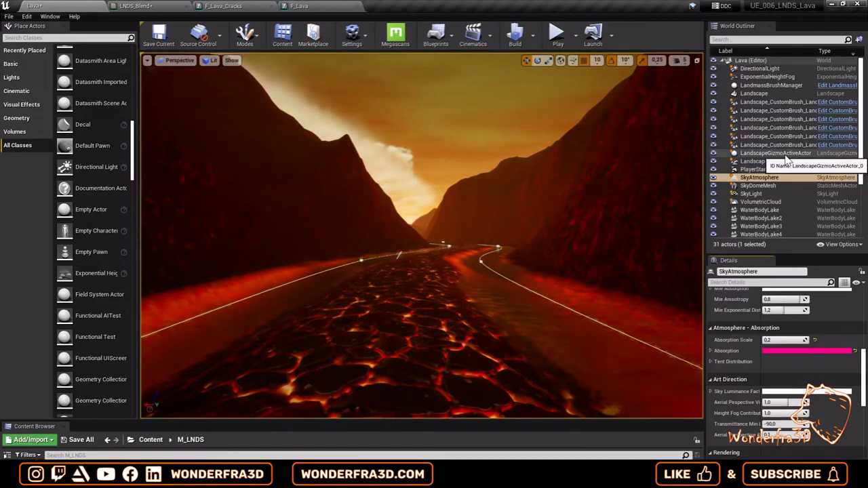
scroll(716, 194, down, 1)
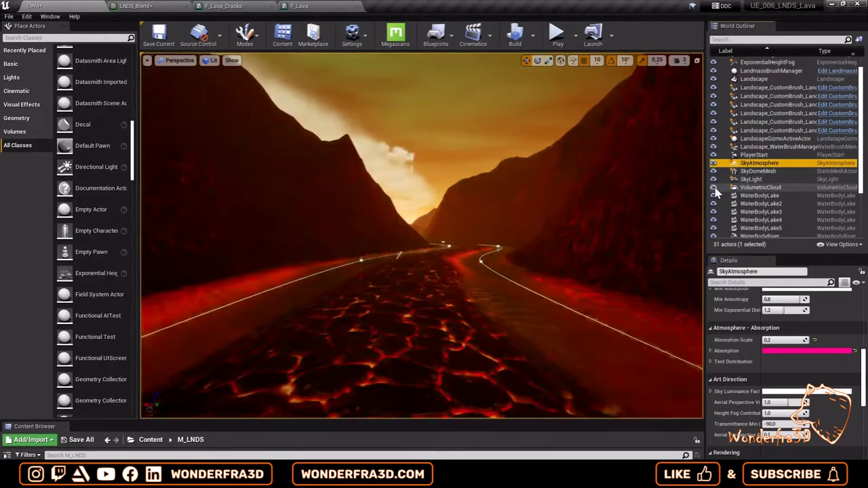
Step: Hide a light among the VolumetricCloud, SkyDomeMesh and SkyLight actors to darken the canyon
click(760, 187)
click(821, 350)
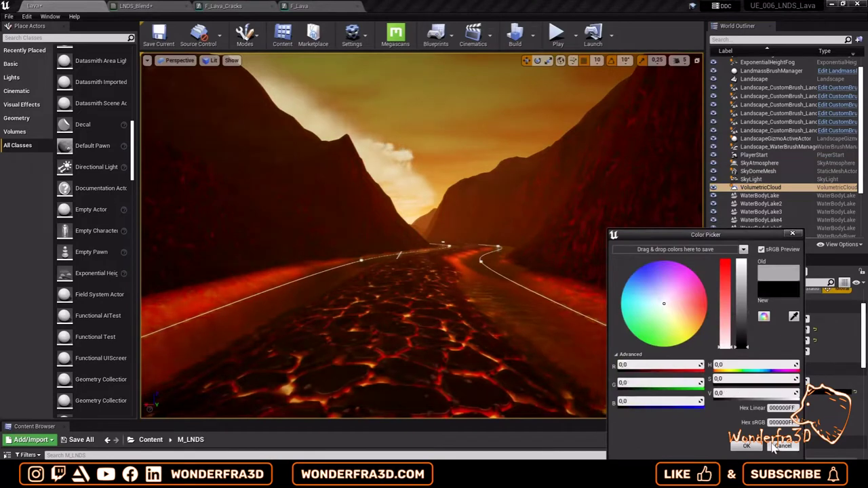
click(575, 342)
scroll(817, 361, down, 3)
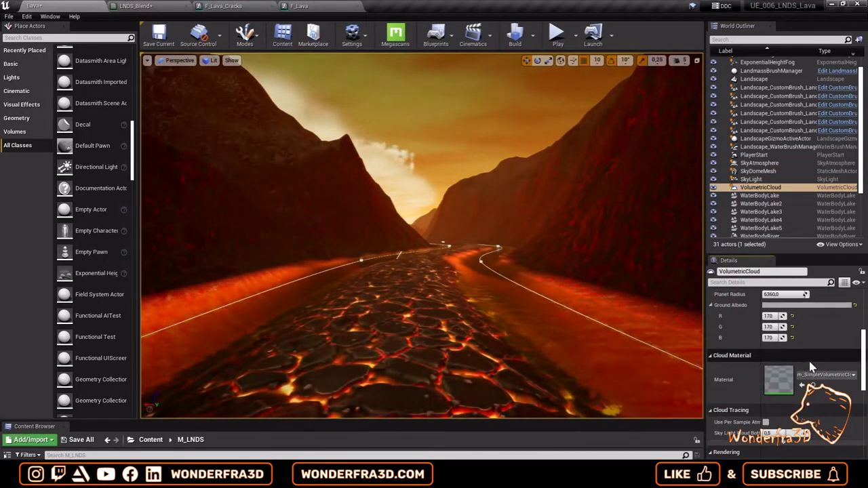
scroll(818, 361, up, 2)
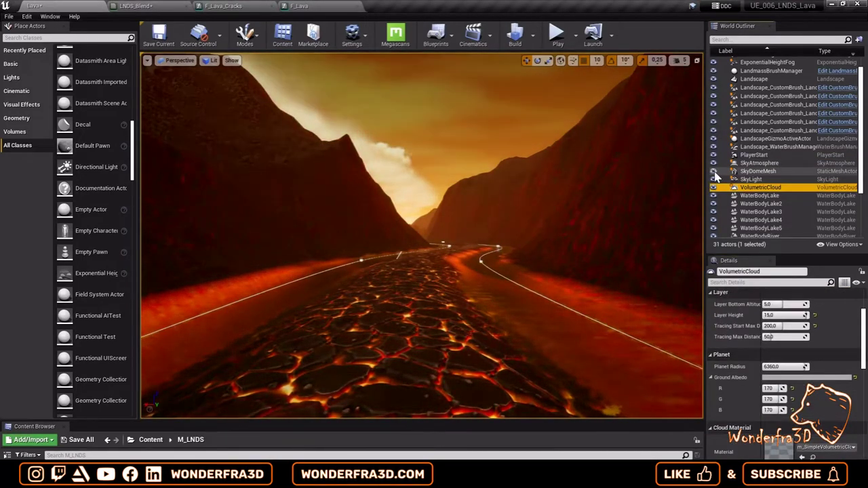
click(758, 171)
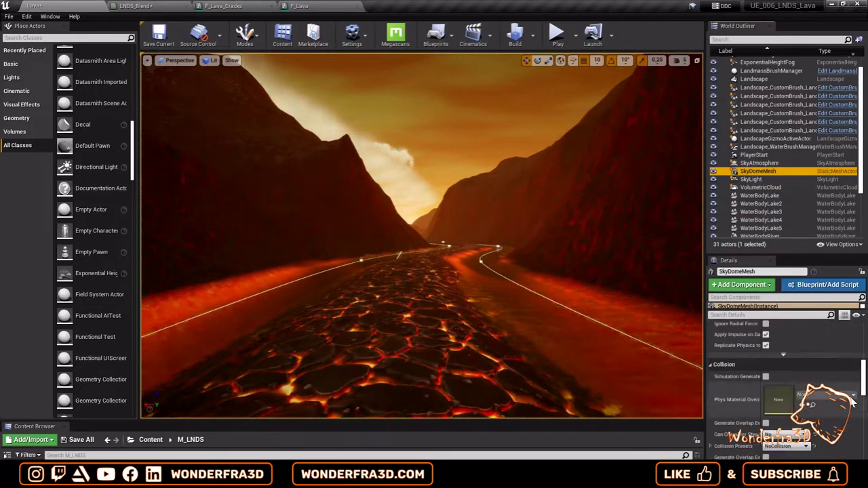
click(718, 178)
scroll(715, 65, up, 2)
click(714, 69)
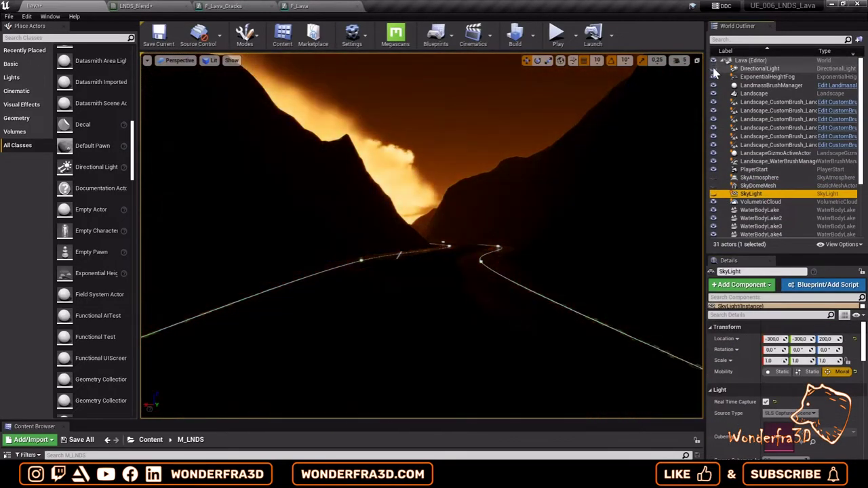
Step: Bring up and close the VolumetricCloud's Ground Albedo colour
click(757, 202)
scroll(806, 387, down, 5)
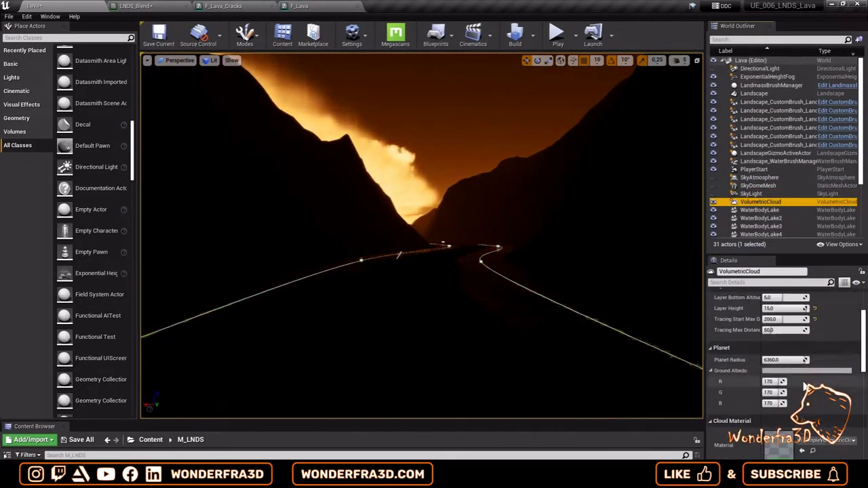
click(787, 370)
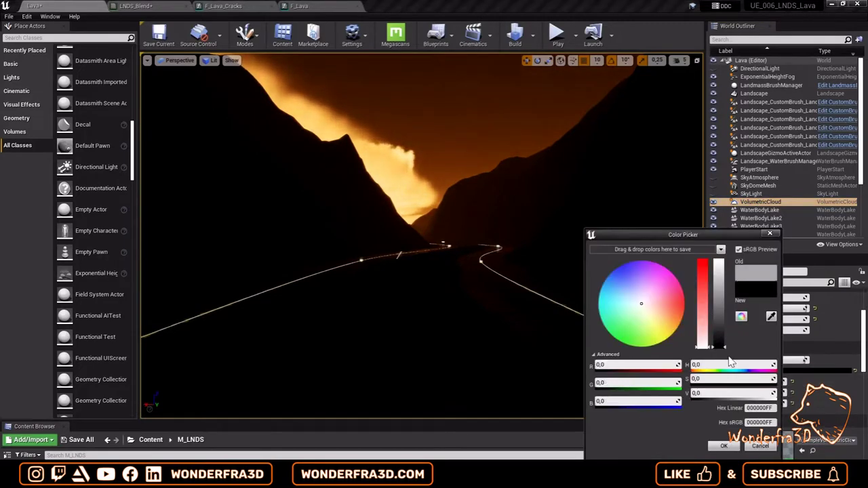
key(Escape)
Step: Open m_SimpleVolumetricCloud and darken its Albedo colour toward magenta
scroll(780, 373, down, 5)
double_click(778, 382)
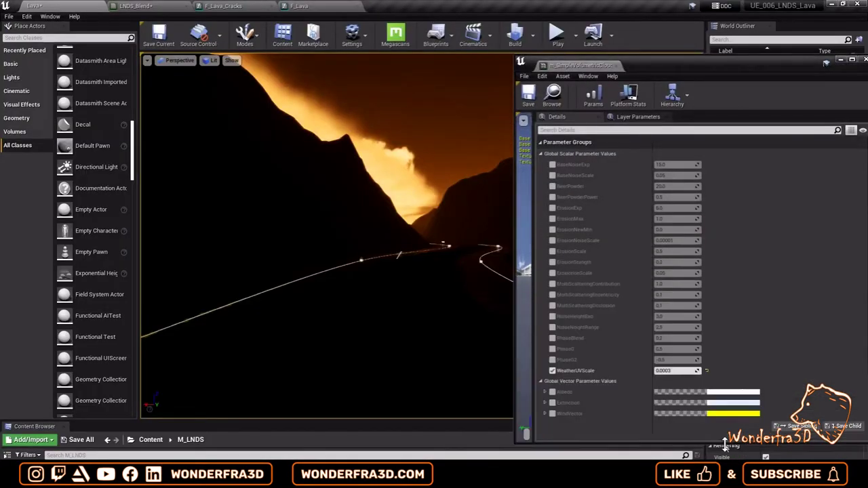
scroll(779, 285, down, 5)
click(546, 226)
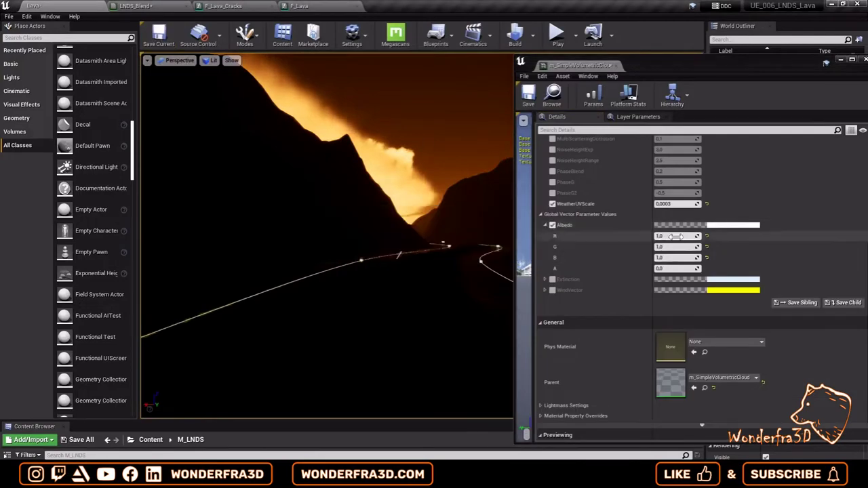
click(733, 224)
mouse_move(642, 319)
mouse_down()
mouse_move(648, 266)
mouse_move(651, 345)
mouse_up()
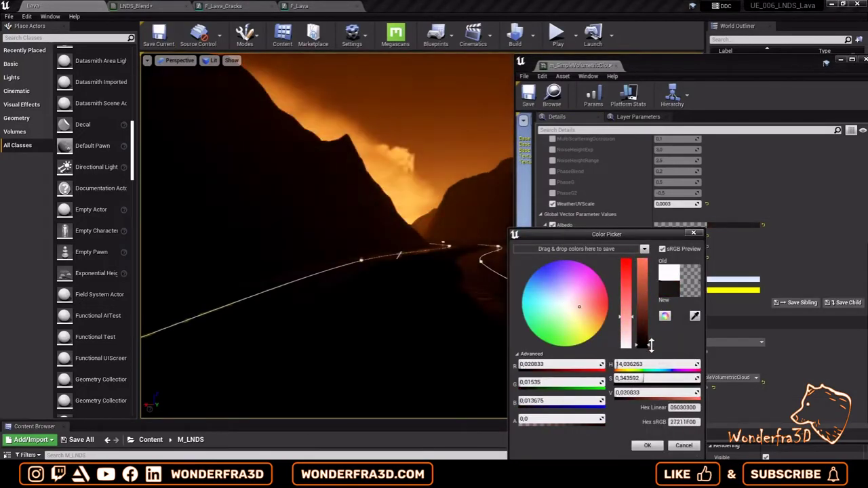
drag(574, 323, 586, 266)
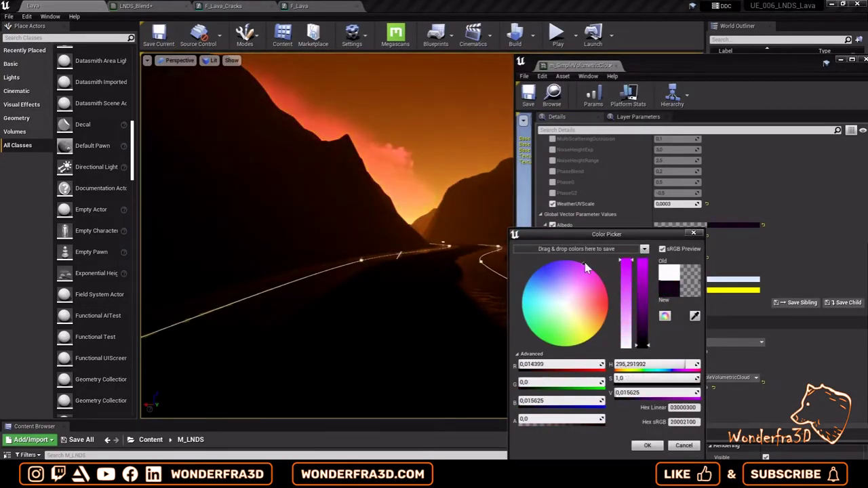
click(647, 445)
Step: Restore the Albedo to a slightly brighter pure dark red and confirm it
mouse_move(708, 65)
mouse_down()
mouse_move(466, 157)
mouse_move(694, 43)
mouse_up()
click(703, 202)
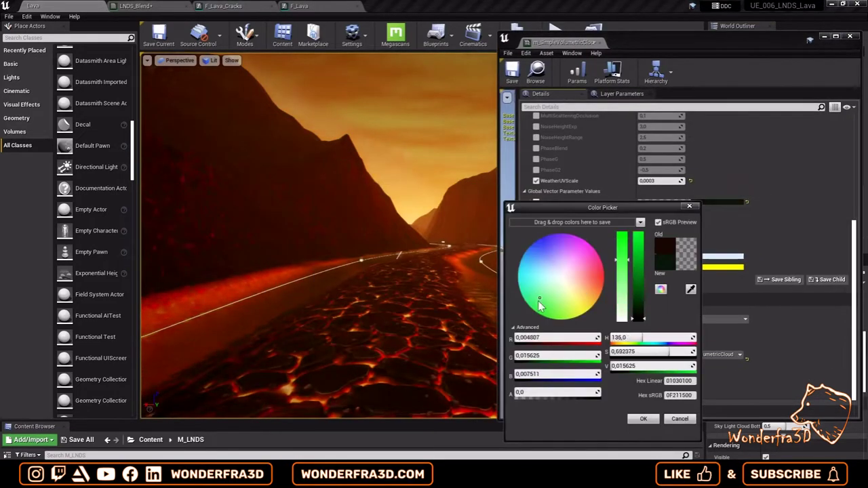
click(665, 251)
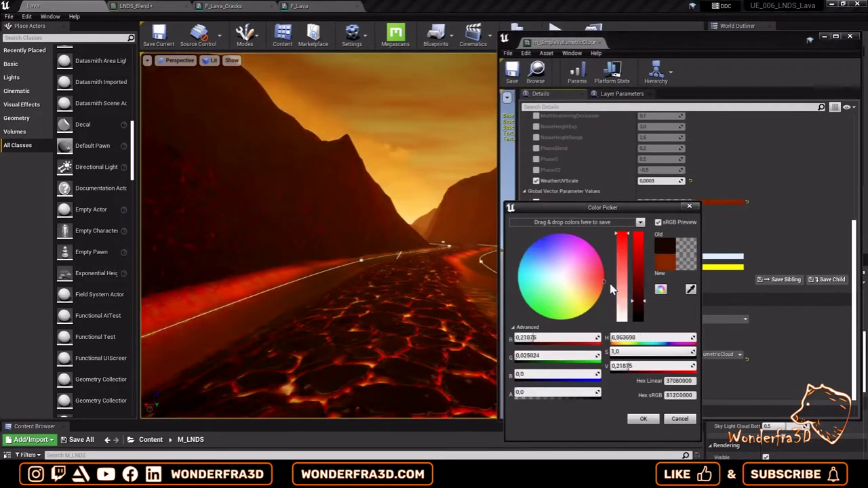
drag(644, 324, 649, 301)
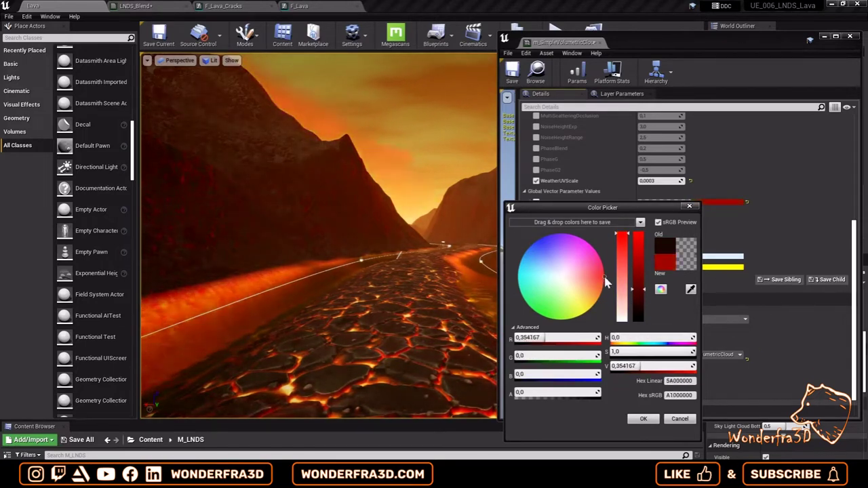
drag(606, 281, 612, 285)
click(641, 419)
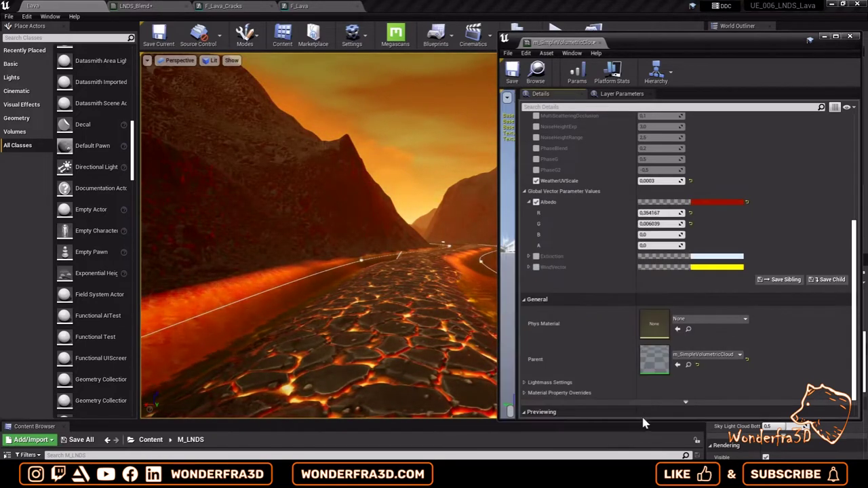
Step: Enable the Extinction parameter and shift its colour to orange
click(529, 257)
click(717, 257)
click(540, 268)
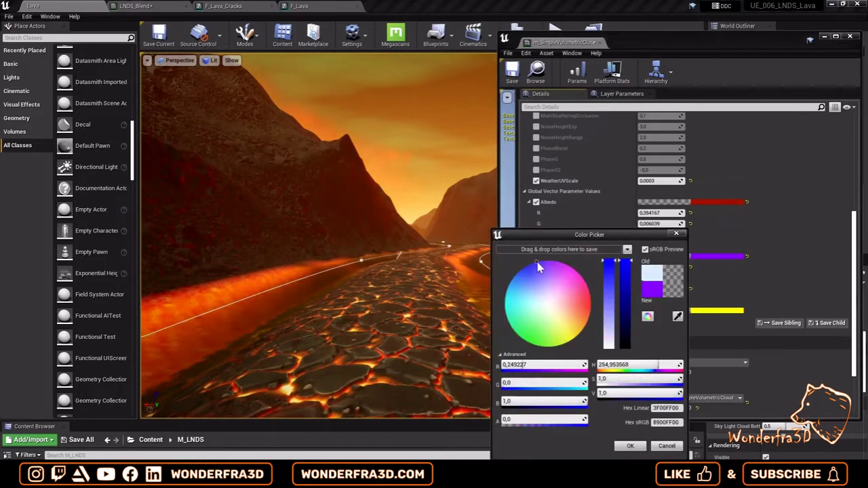
drag(503, 305, 503, 383)
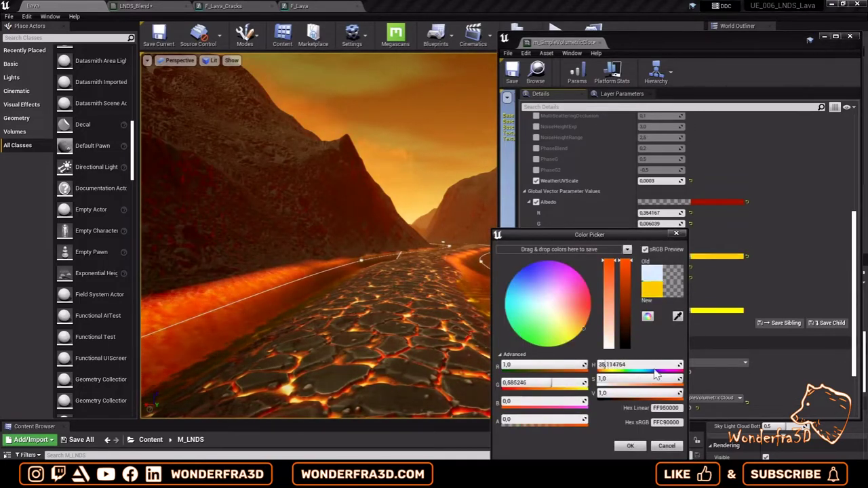
click(627, 445)
Step: Enable WindVector and set its colour to yellow-orange
click(529, 311)
click(717, 311)
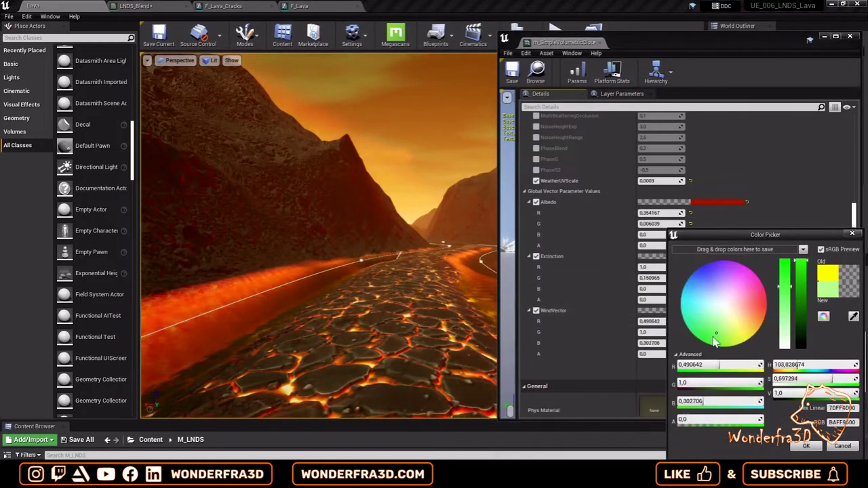
drag(746, 340, 765, 268)
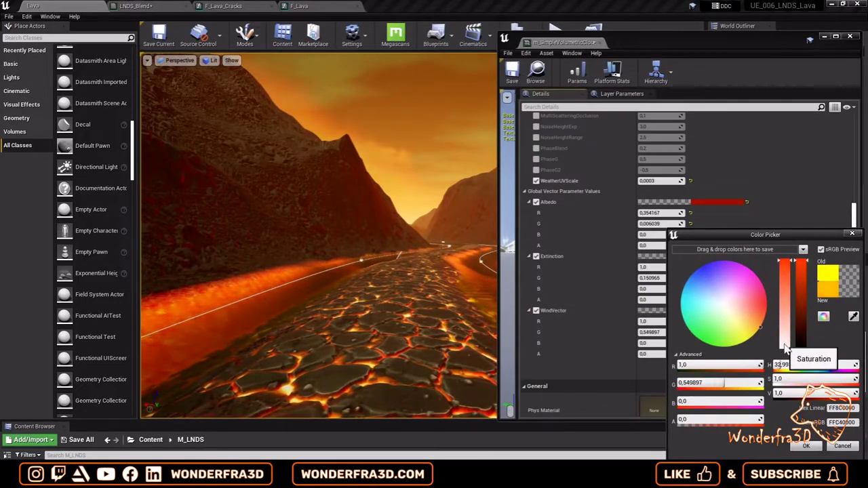
click(536, 316)
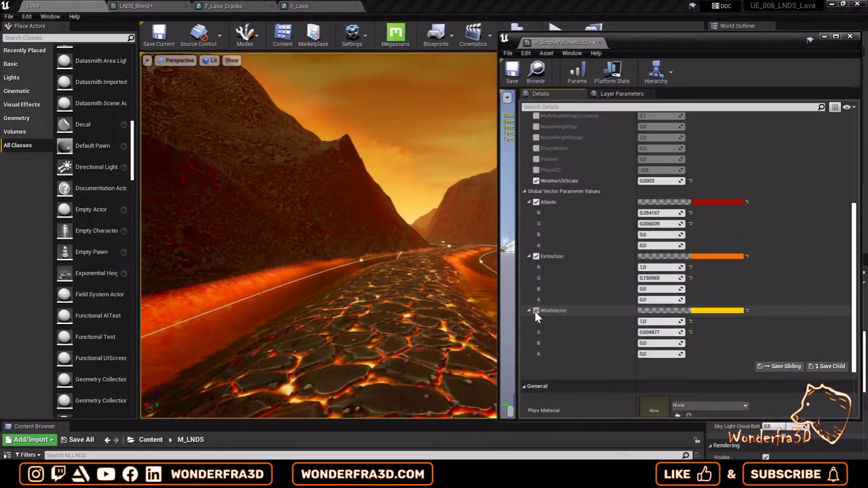
scroll(719, 247, down, 5)
scroll(772, 253, up, 5)
scroll(772, 254, up, 5)
click(524, 86)
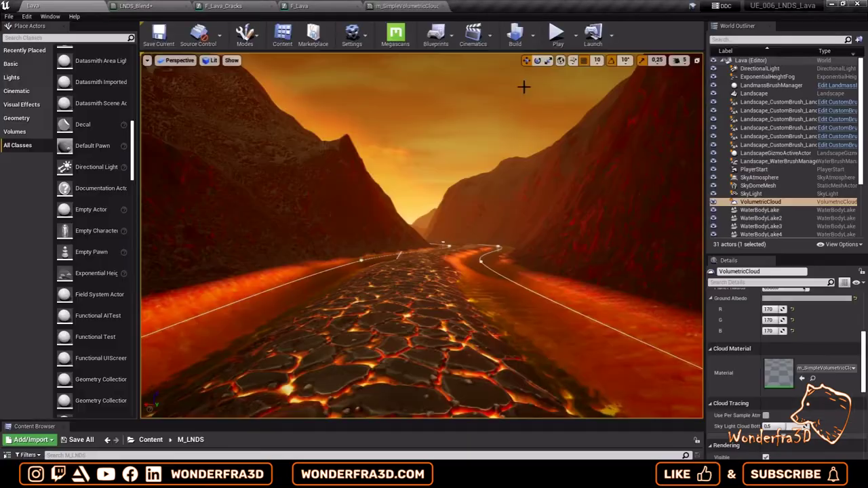
key(alt+p)
click(546, 116)
key(w)
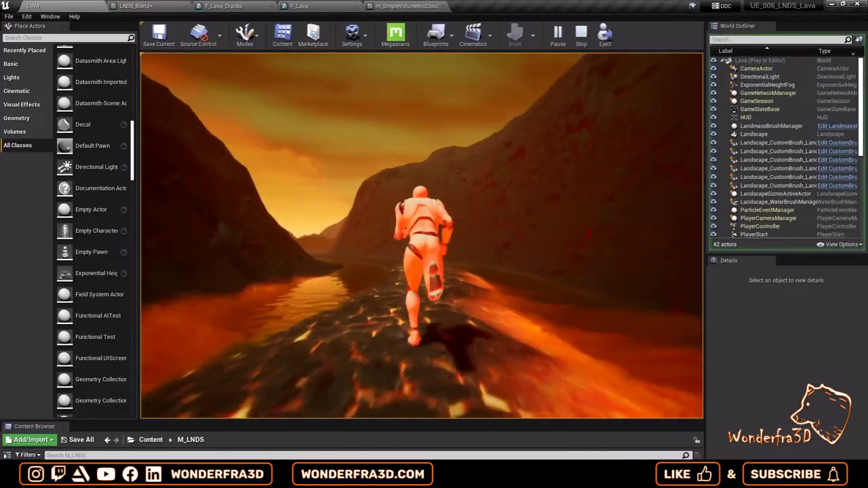
key(Escape)
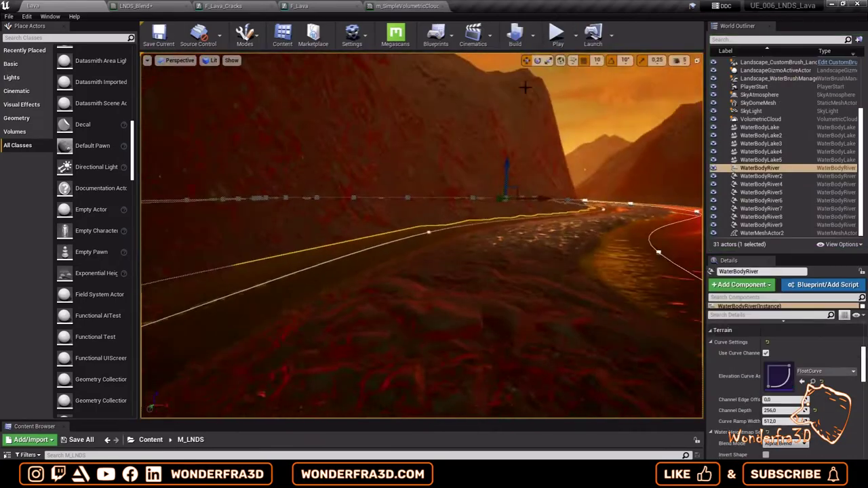
key(alt+p)
key(w)
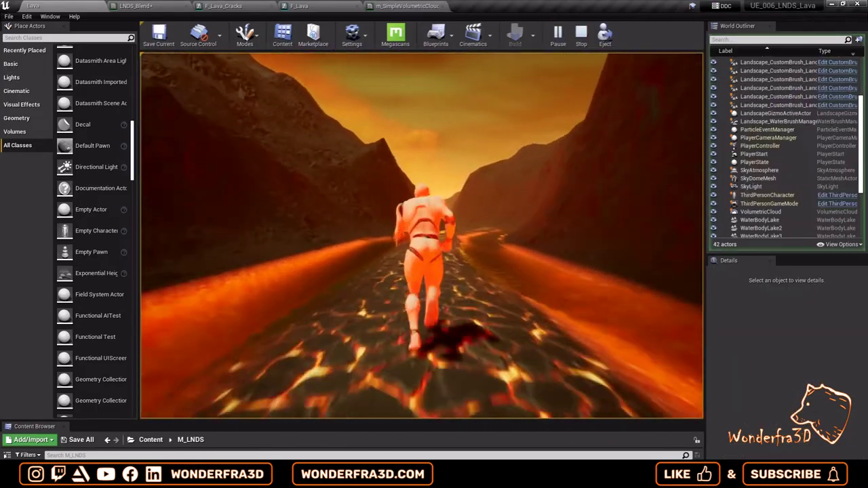
key(Escape)
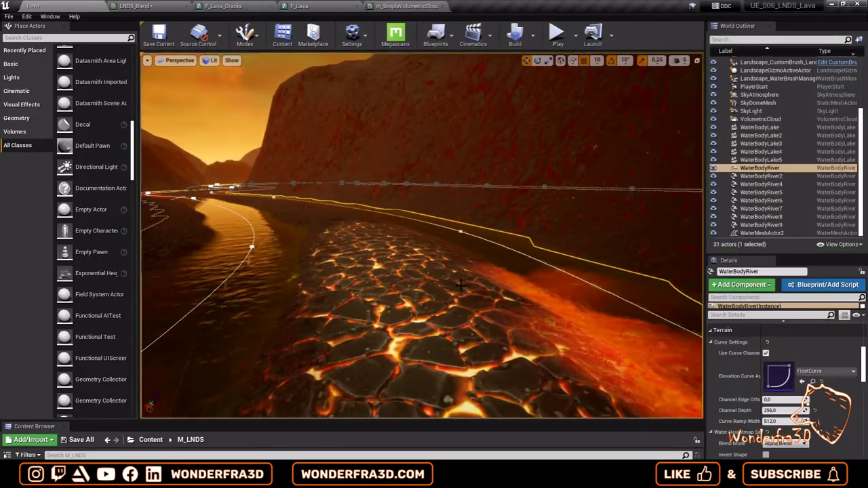
key(f)
scroll(780, 380, down, 10)
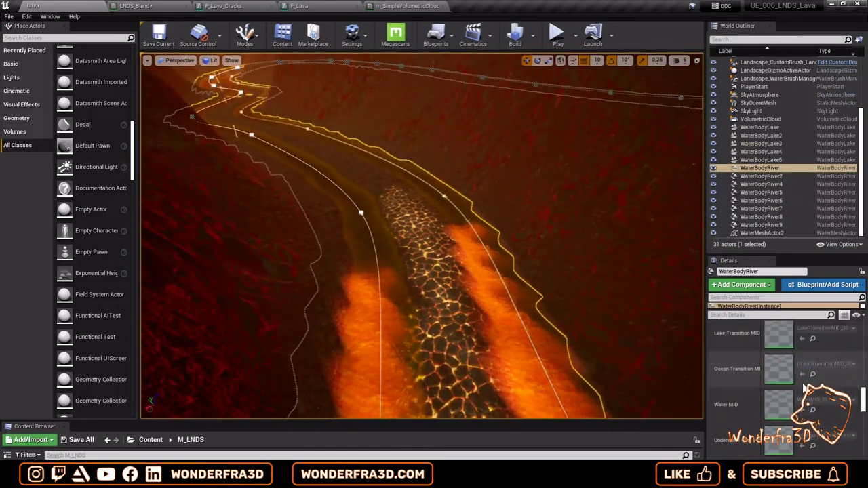
Step: Open the river's water material and raise Scattering A to 10
double_click(779, 408)
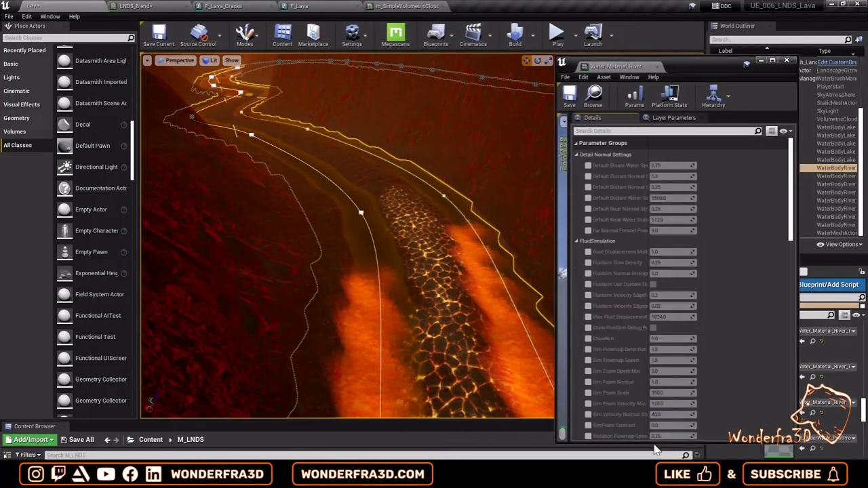
scroll(695, 208, down, 4)
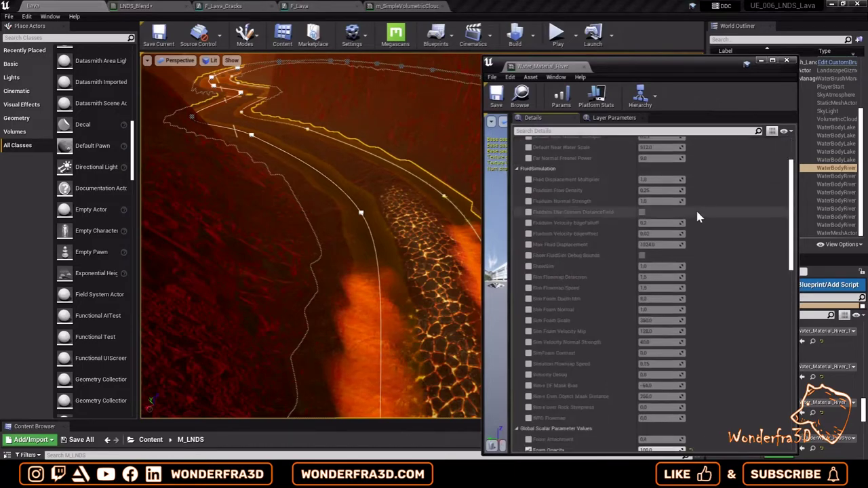
scroll(697, 211, down, 5)
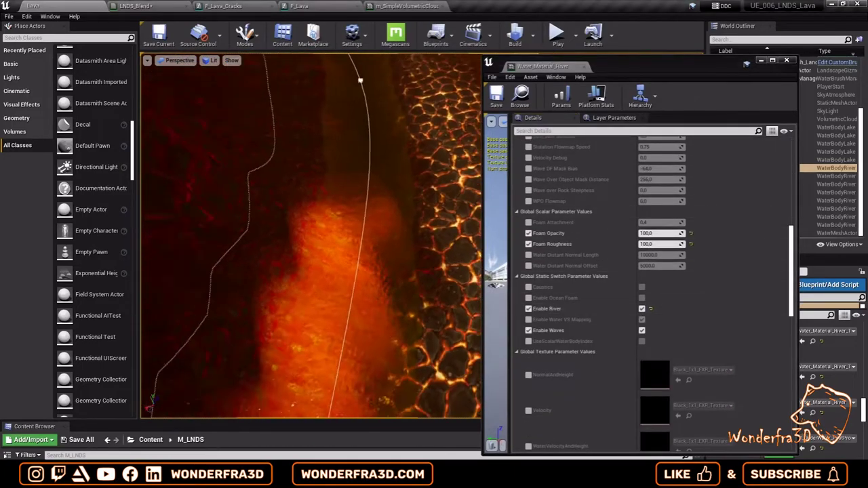
scroll(606, 256, up, 1)
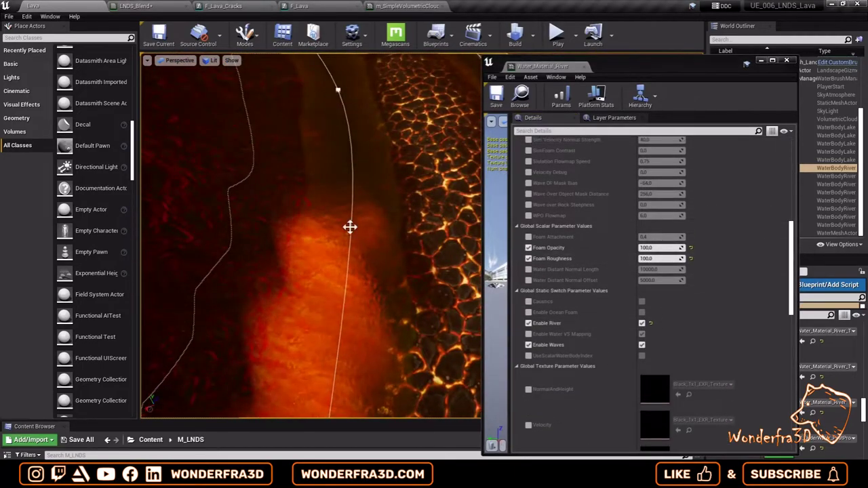
scroll(614, 241, down, 3)
scroll(615, 241, down, 5)
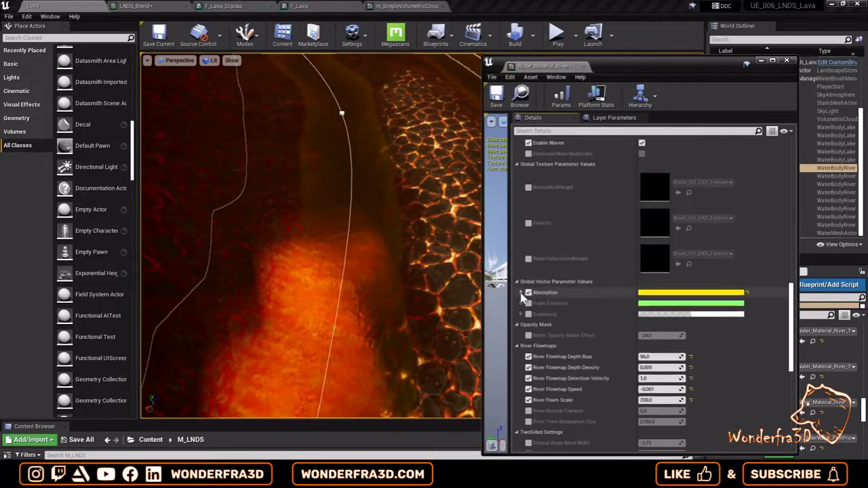
click(521, 314)
drag(650, 357, 686, 358)
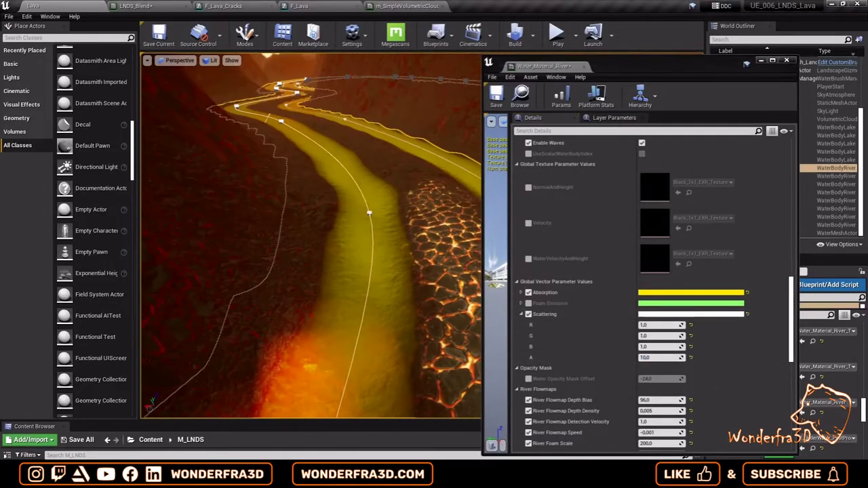
right_drag(312, 237, 346, 216)
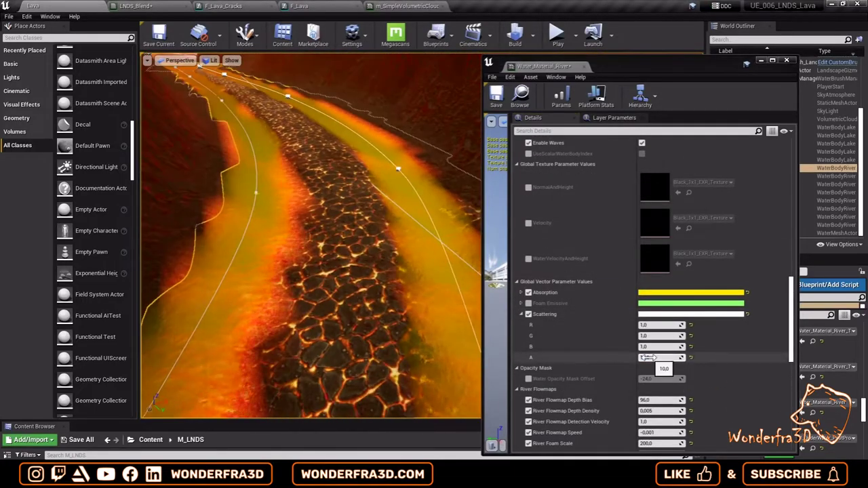
right_drag(395, 188, 384, 189)
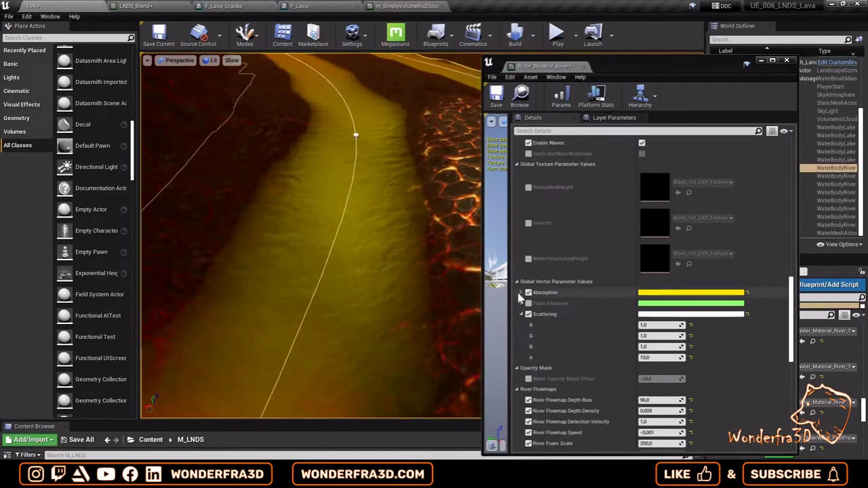
Step: Set Absorption to a brighter orange, adjust Scattering A, and save the material
click(521, 293)
click(698, 292)
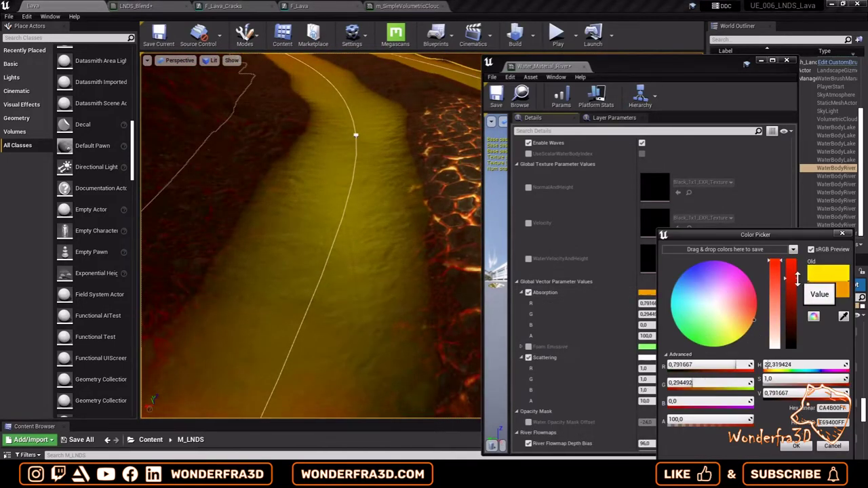
click(758, 316)
click(796, 445)
mouse_move(295, 248)
right_down()
mouse_move(319, 230)
mouse_move(287, 248)
right_up()
click(686, 292)
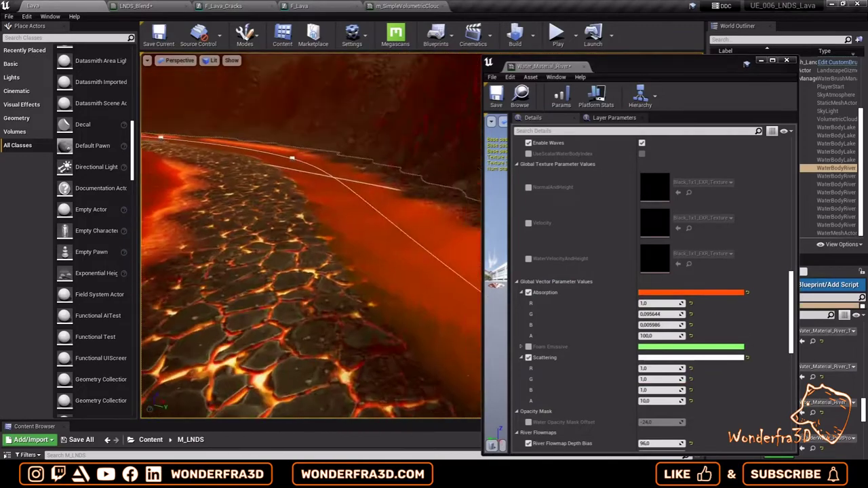
scroll(745, 343, down, 2)
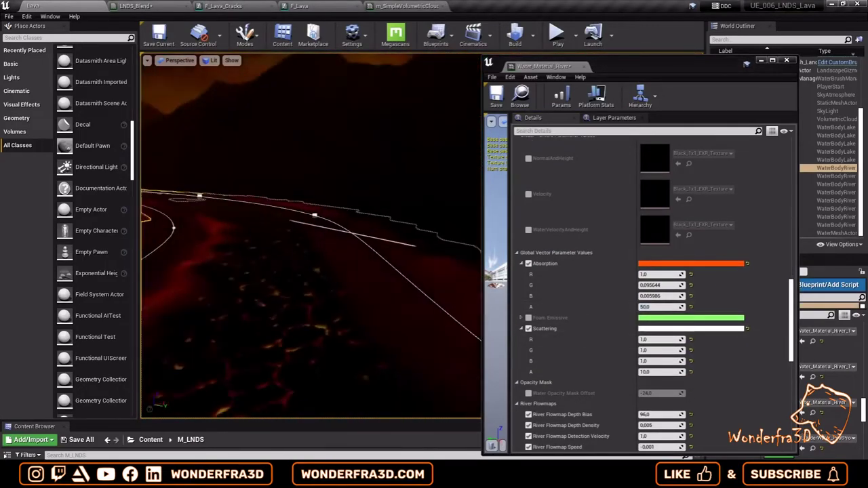
click(645, 264)
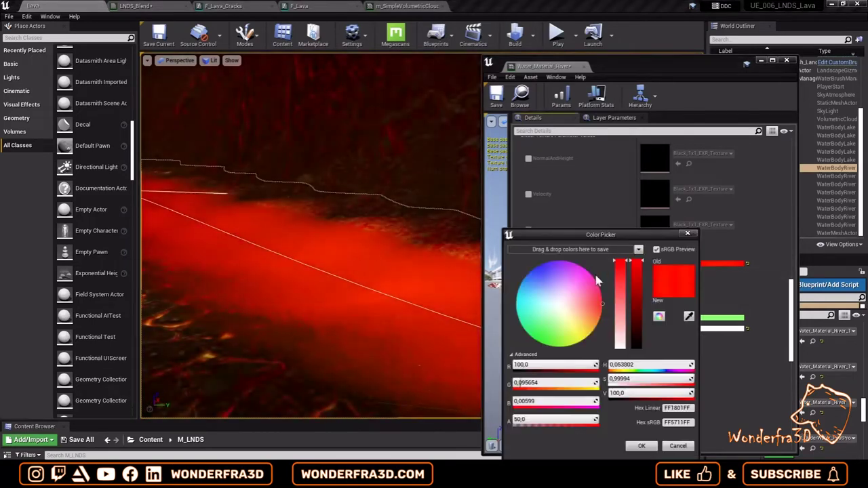
click(642, 446)
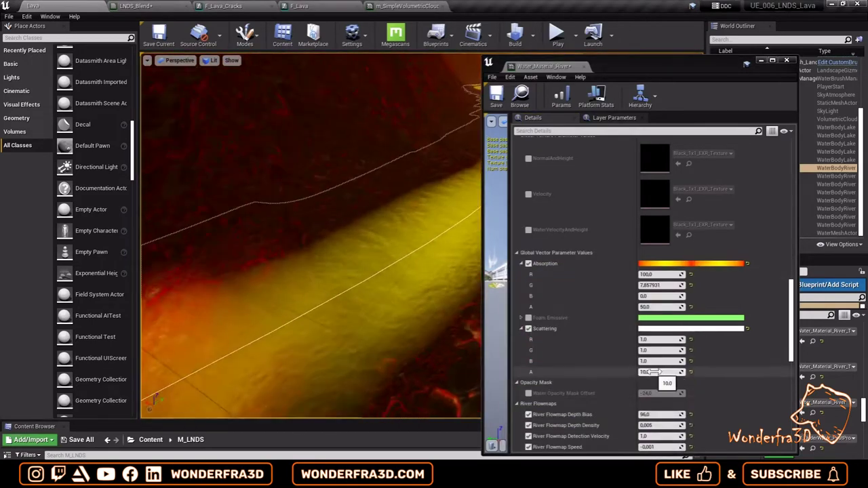
click(662, 372)
text(1)
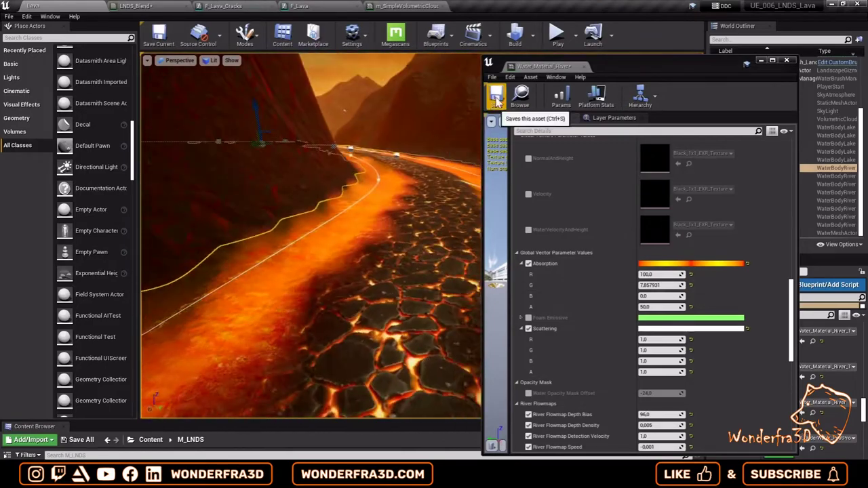
click(90, 6)
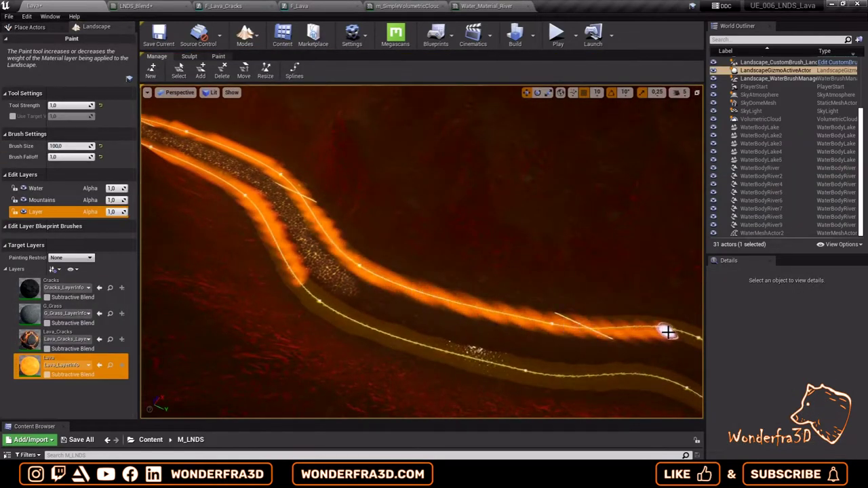
Step: Play-test the level briefly, then orbit the view along both curving lava channels
key(alt+p)
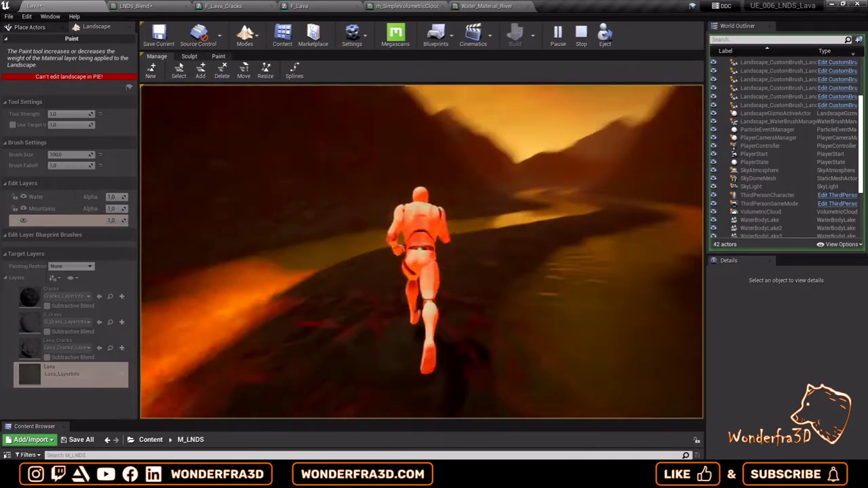
key(Escape)
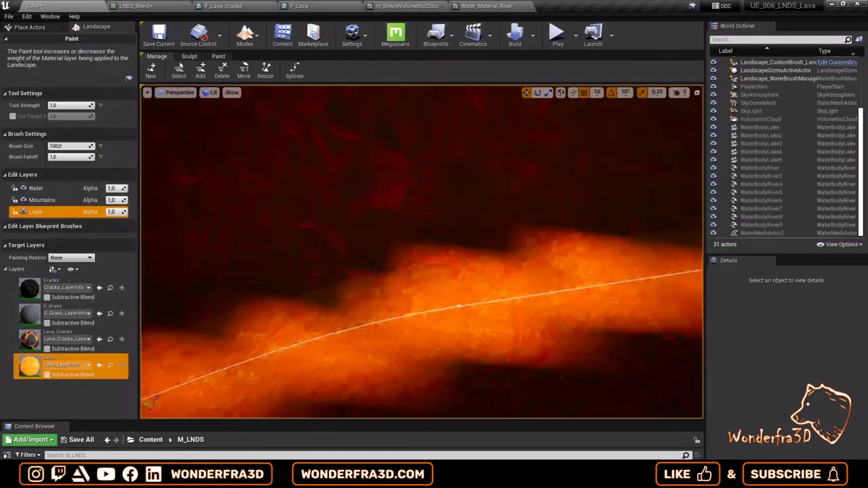
right_drag(226, 177, 265, 351)
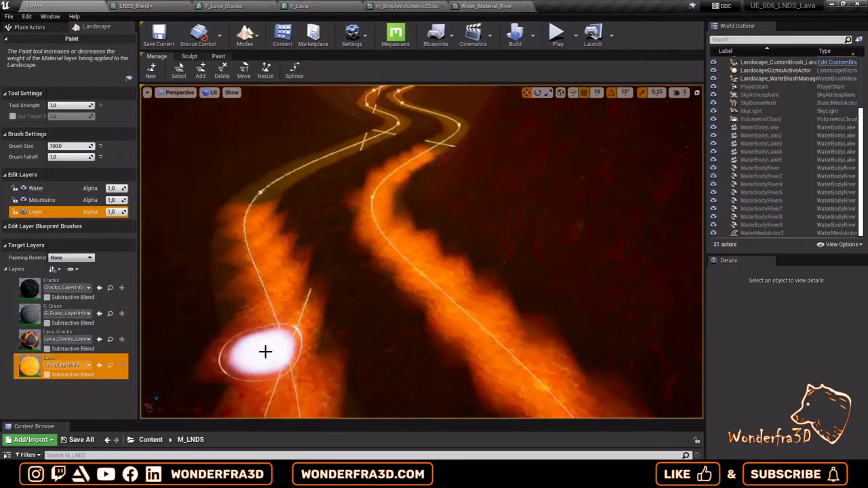
right_drag(382, 112, 416, 232)
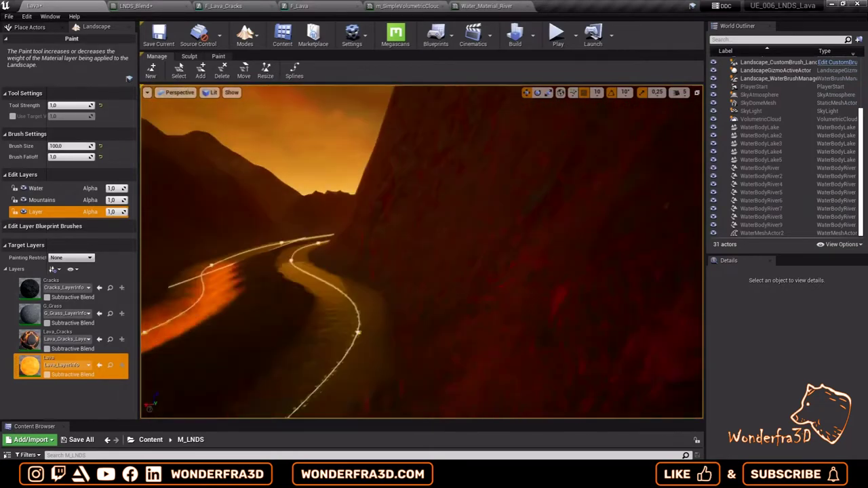
right_drag(394, 128, 364, 175)
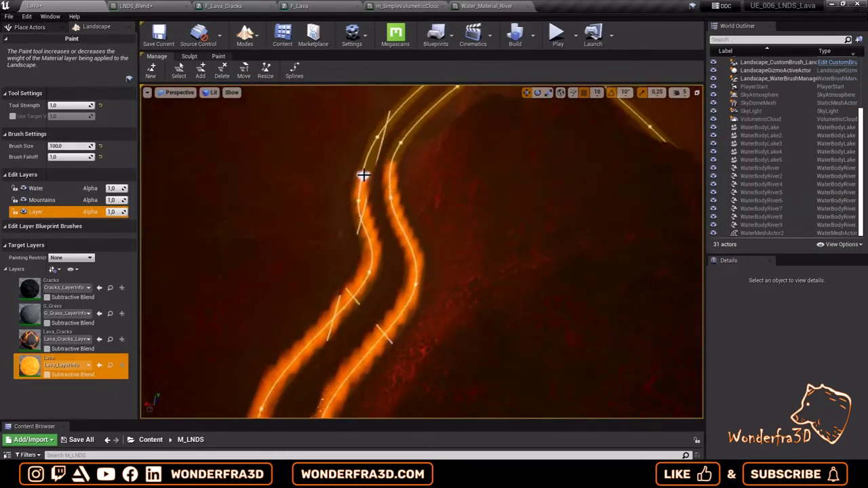
right_drag(446, 98, 384, 148)
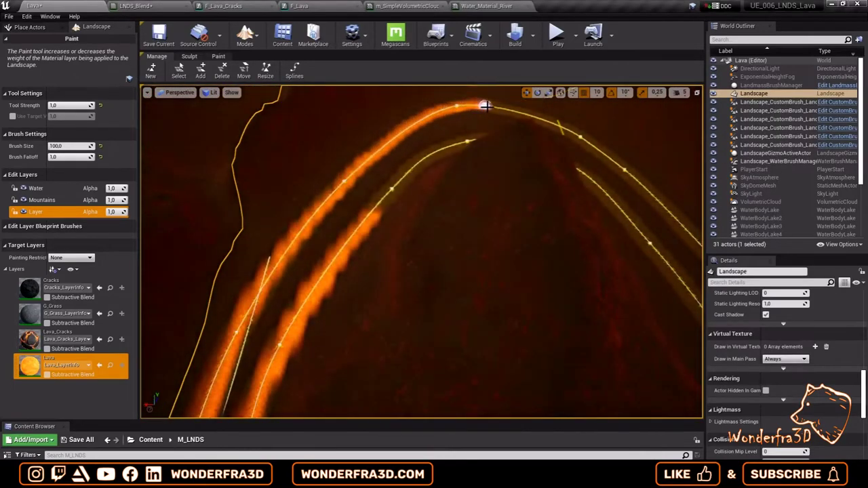
right_drag(403, 180, 434, 173)
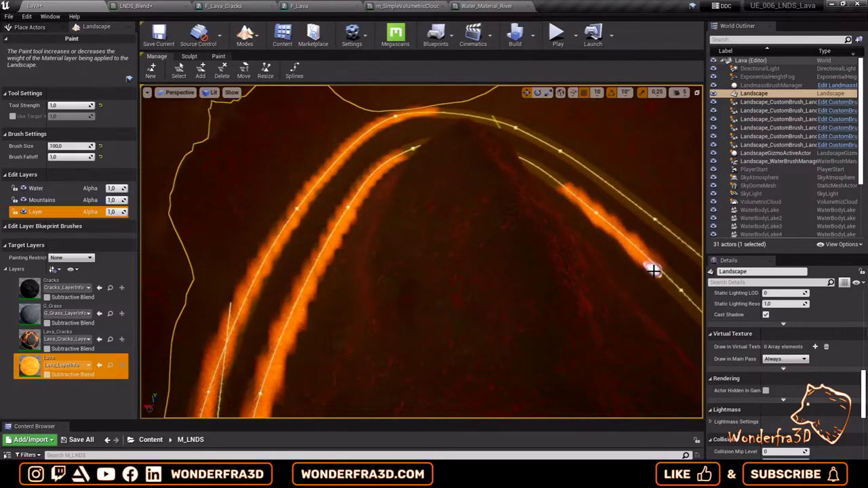
right_drag(625, 199, 473, 133)
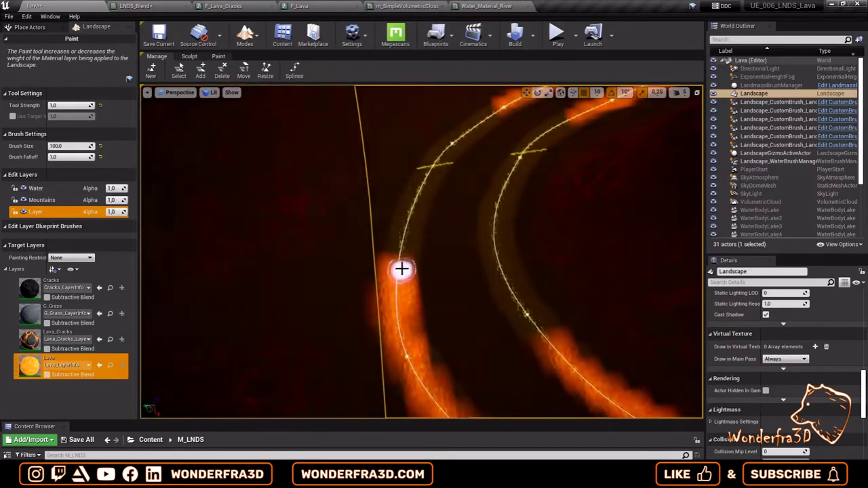
right_drag(554, 339, 490, 321)
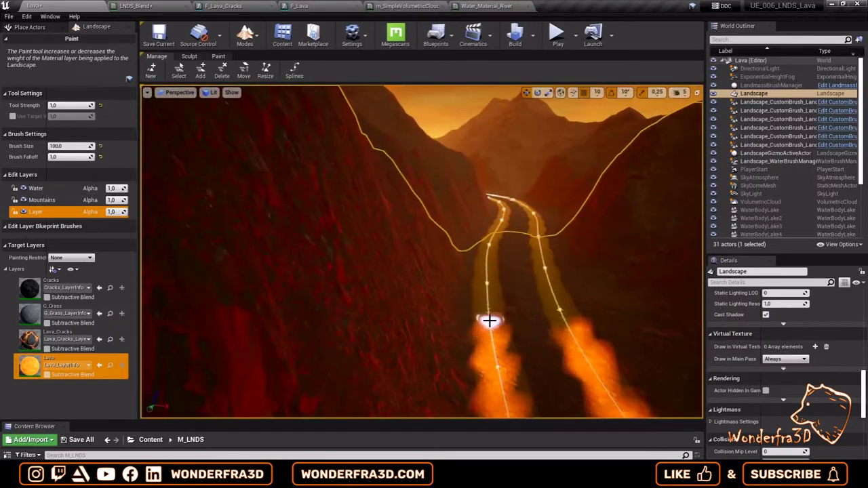
mouse_move(543, 265)
right_down()
mouse_move(606, 301)
mouse_move(493, 251)
right_up()
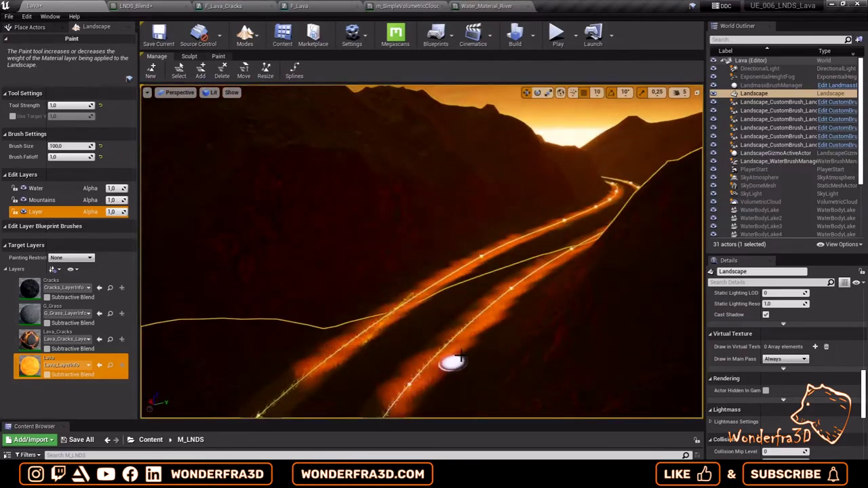
right_drag(456, 358, 437, 362)
scroll(823, 375, down, 5)
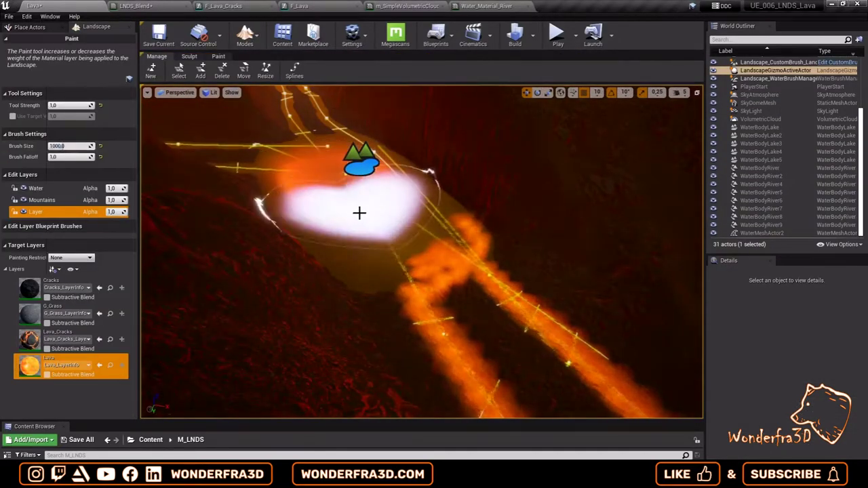
Step: Paint the Lava layer further up both river splines and set brush size to 10000
right_drag(357, 198, 435, 274)
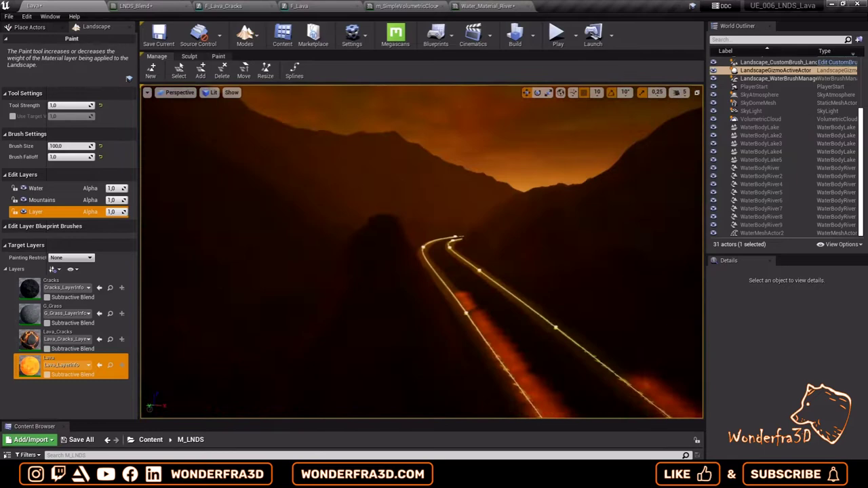
click(542, 329)
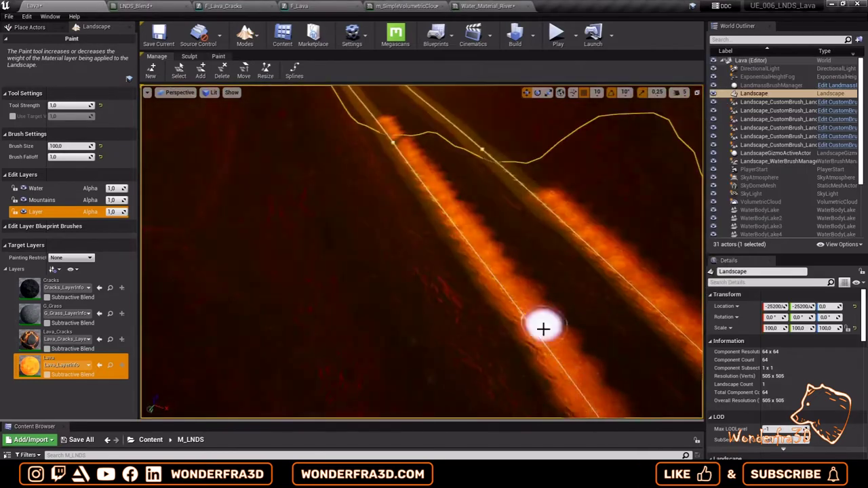
drag(543, 329, 378, 122)
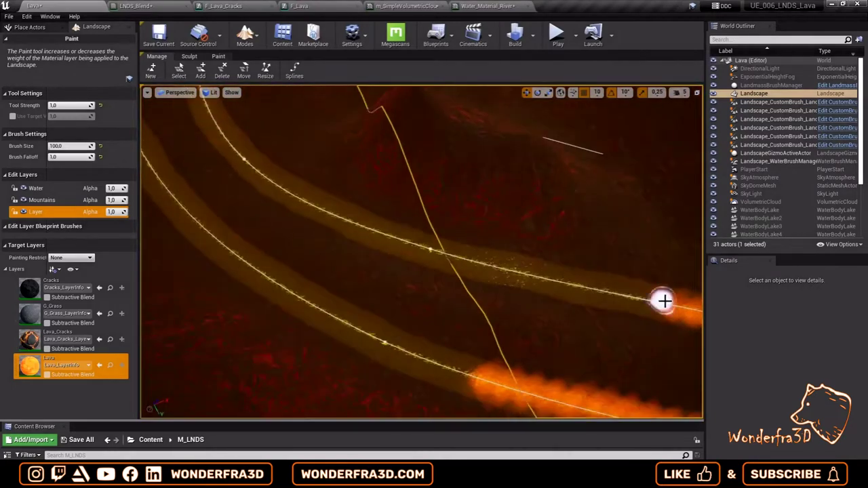
drag(610, 300, 426, 252)
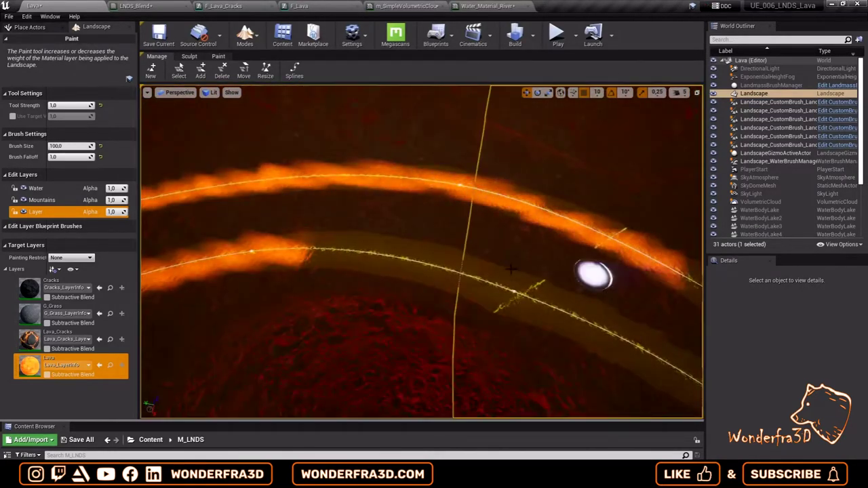
drag(591, 278, 597, 333)
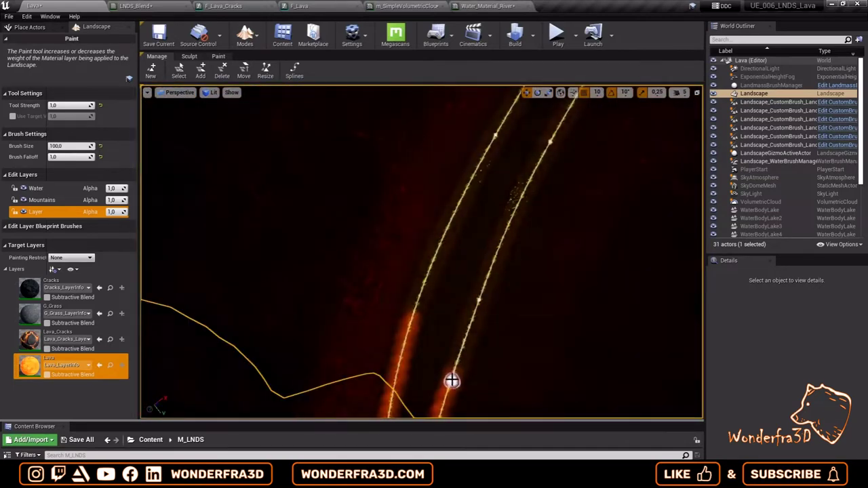
drag(452, 382, 498, 249)
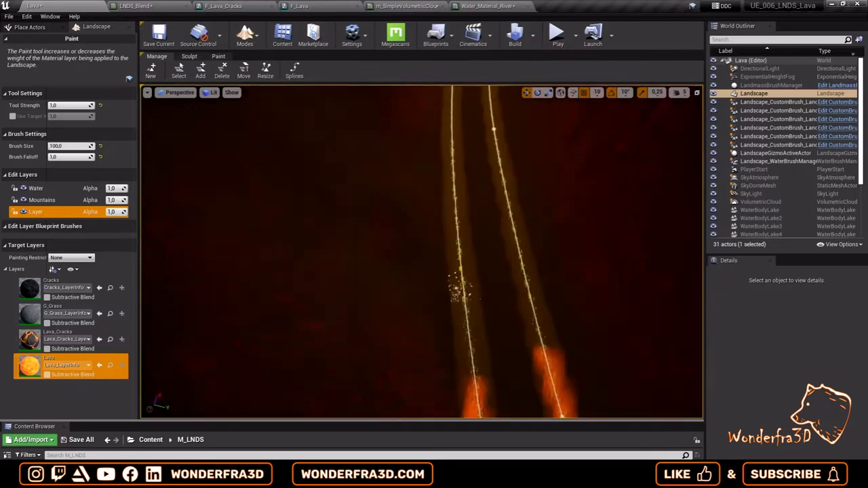
drag(459, 287, 453, 266)
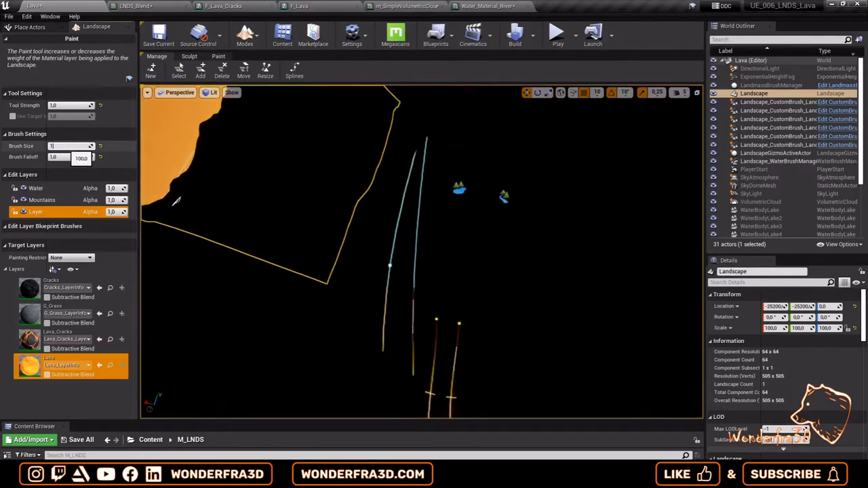
text(0000)
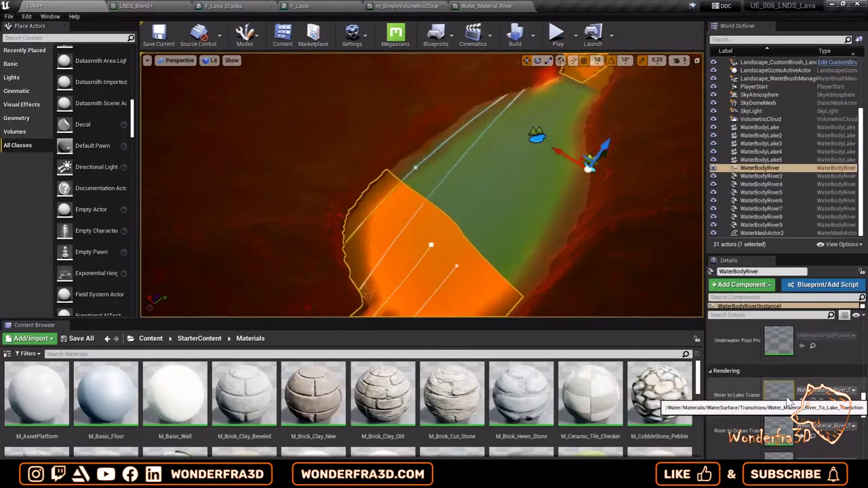
Step: Select WaterBodyLake, then the Landscape, and return to Landscape Paint mode
scroll(787, 403, down, 2)
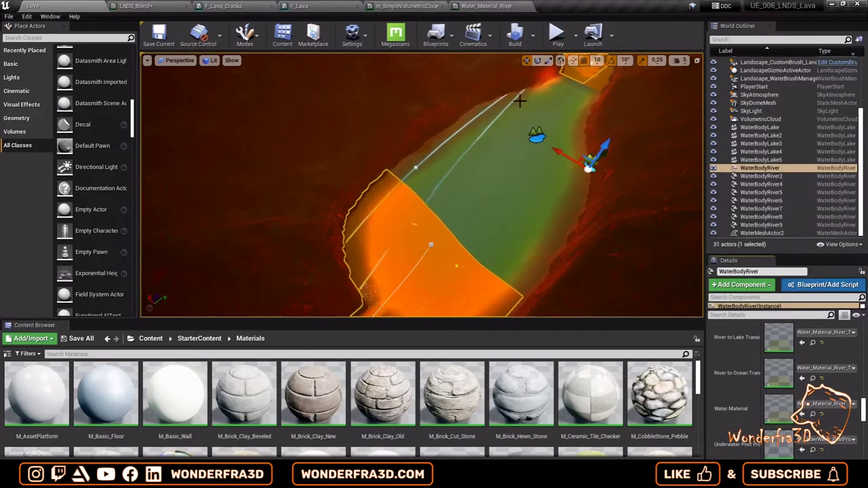
click(531, 221)
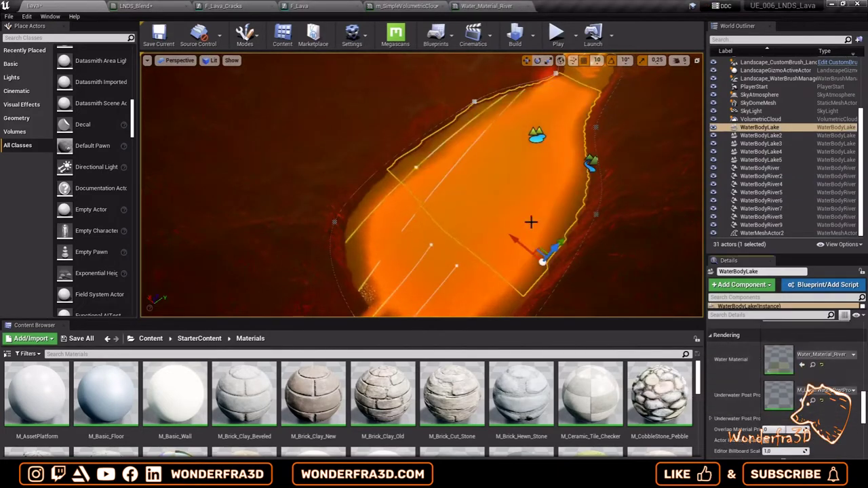
click(466, 233)
right_drag(466, 233, 434, 203)
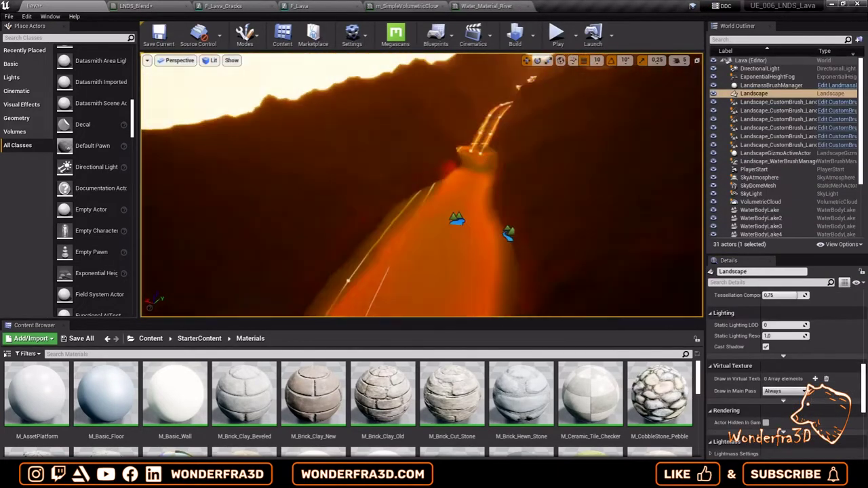
click(245, 34)
click(261, 68)
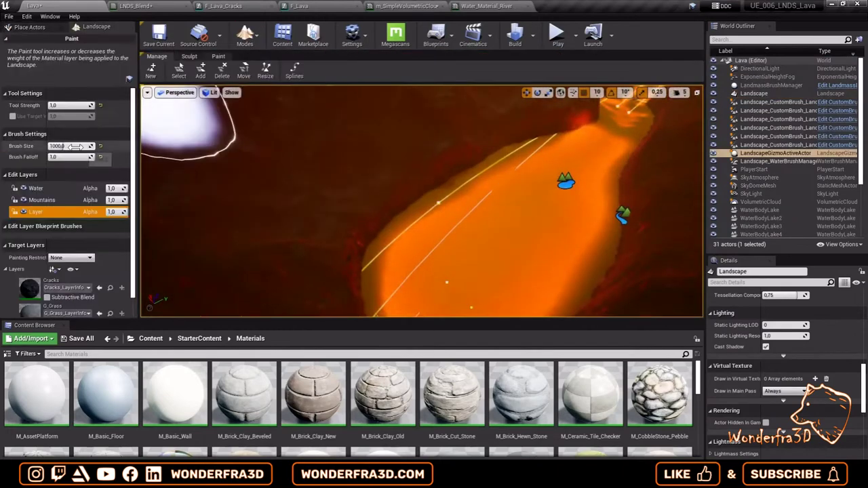
right_drag(466, 187, 416, 217)
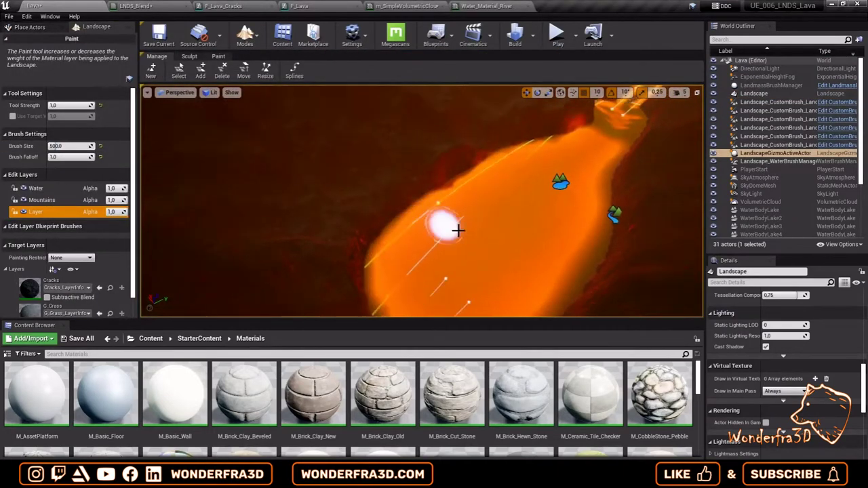
right_drag(641, 179, 522, 171)
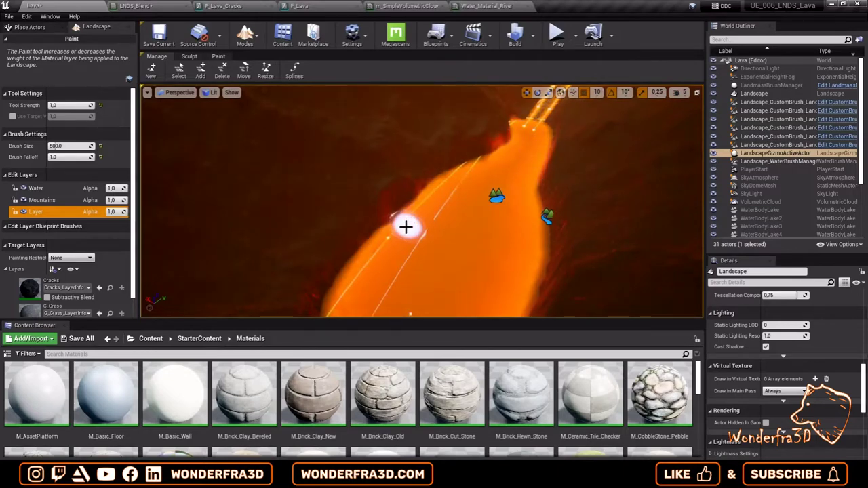
mouse_move(406, 227)
right_down()
mouse_move(539, 248)
mouse_move(339, 186)
right_up()
right_drag(383, 230, 441, 240)
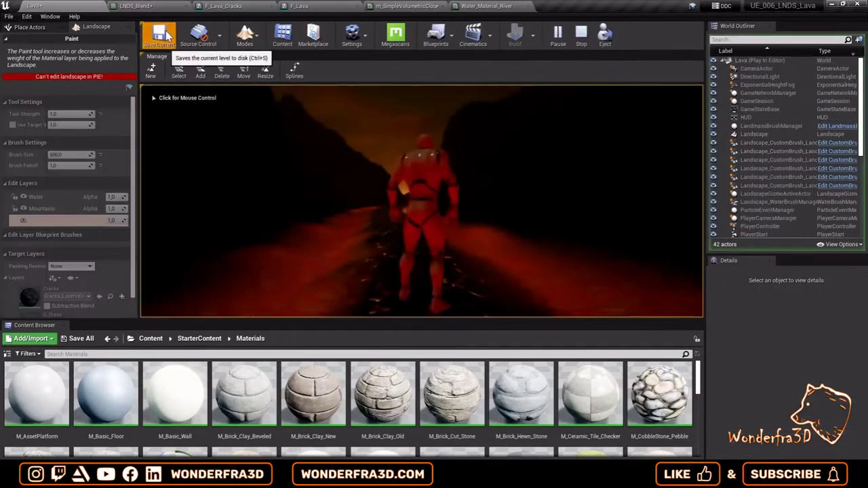
Step: Save the Lava level, run the character through the canyon in a play test, then stop
click(158, 34)
click(557, 34)
drag(407, 318, 407, 416)
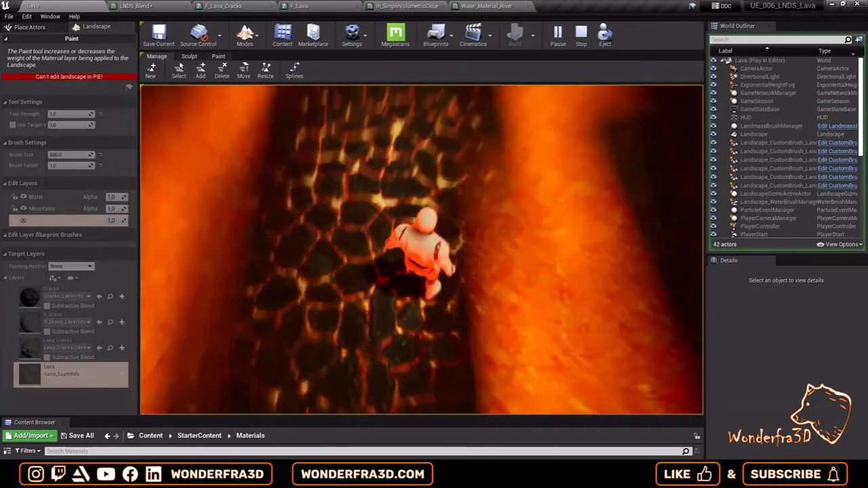
key(Escape)
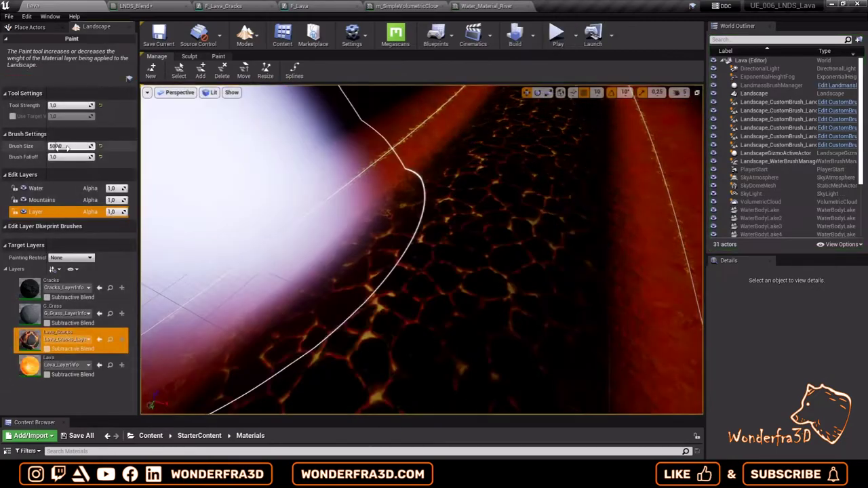
click(71, 146)
Step: Set the brush size to 200 and start painting Lava_Cracks along the river
text(150200)
key(Return)
right_drag(300, 213, 301, 272)
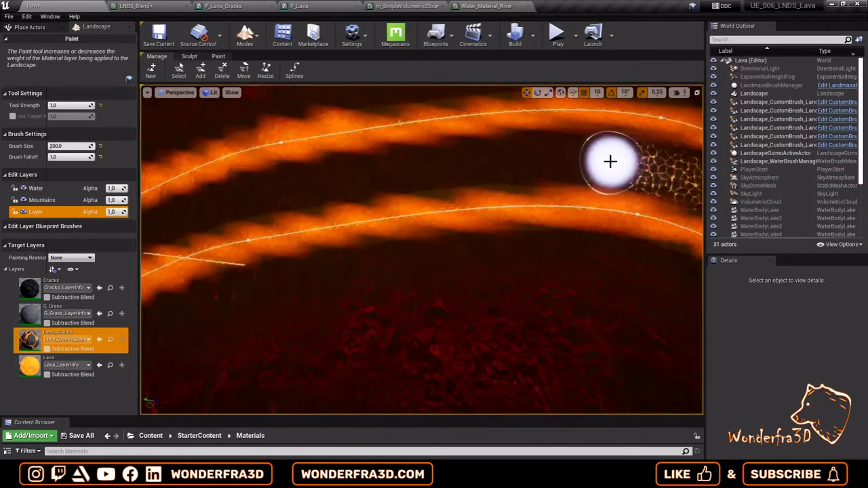
drag(610, 161, 442, 158)
right_drag(250, 195, 483, 291)
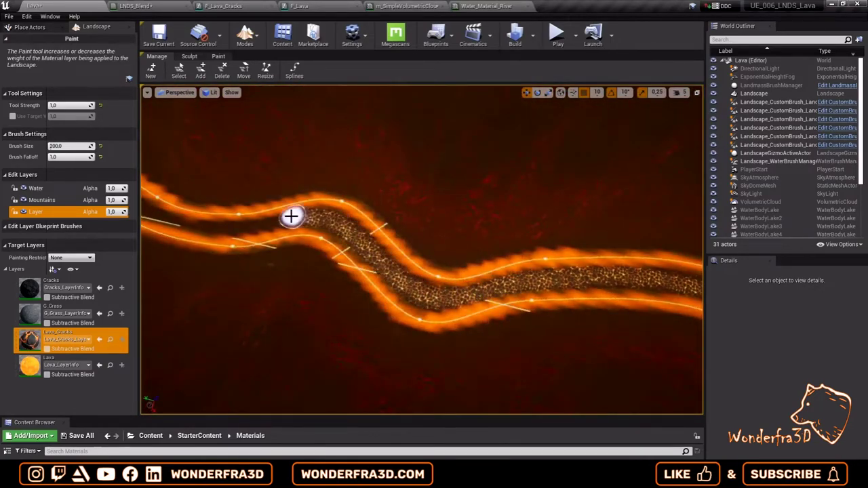
right_drag(278, 226, 361, 173)
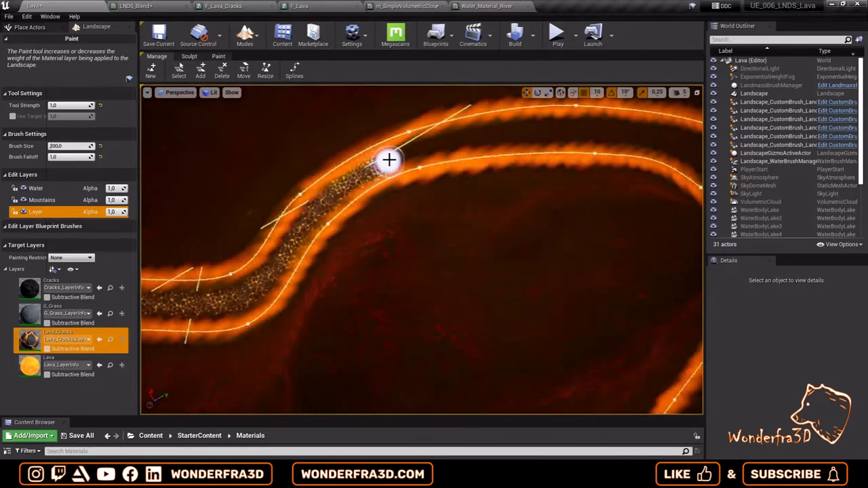
right_drag(652, 135, 498, 164)
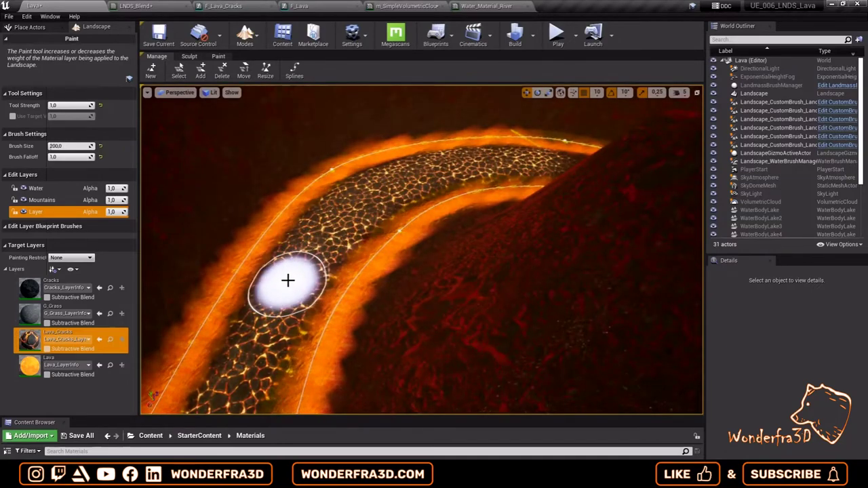
mouse_move(289, 279)
right_down()
mouse_move(531, 235)
mouse_move(491, 300)
right_up()
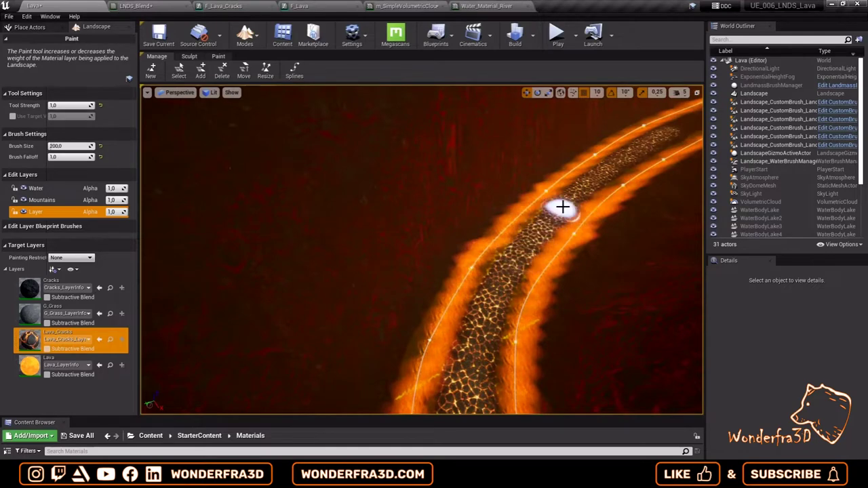
right_drag(622, 158, 612, 167)
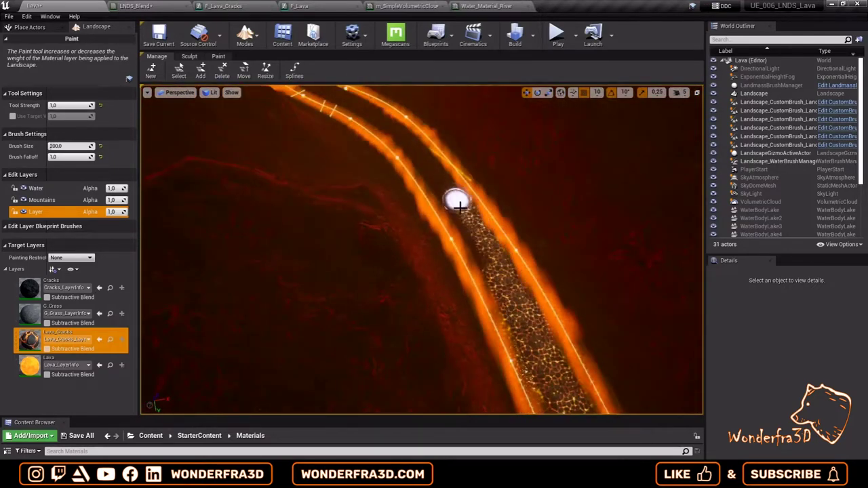
right_drag(422, 156, 402, 155)
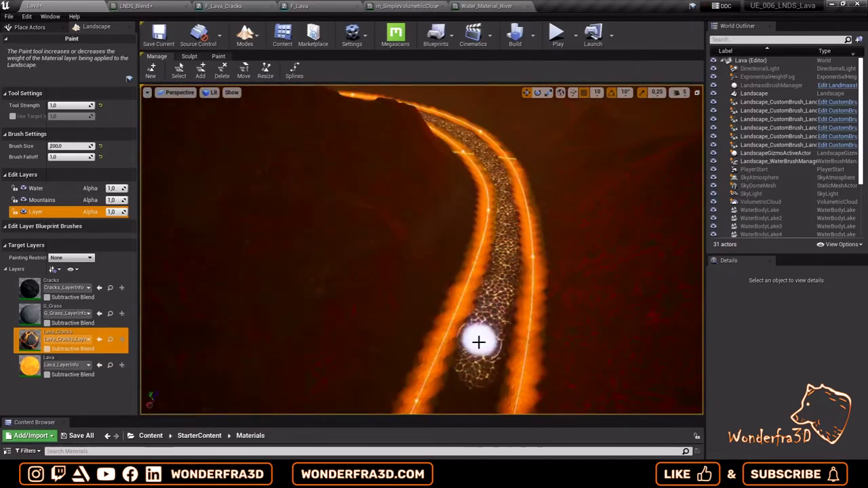
Step: Paint Lava_Cracks up the centre of the lava channel in several strokes
drag(498, 360, 363, 195)
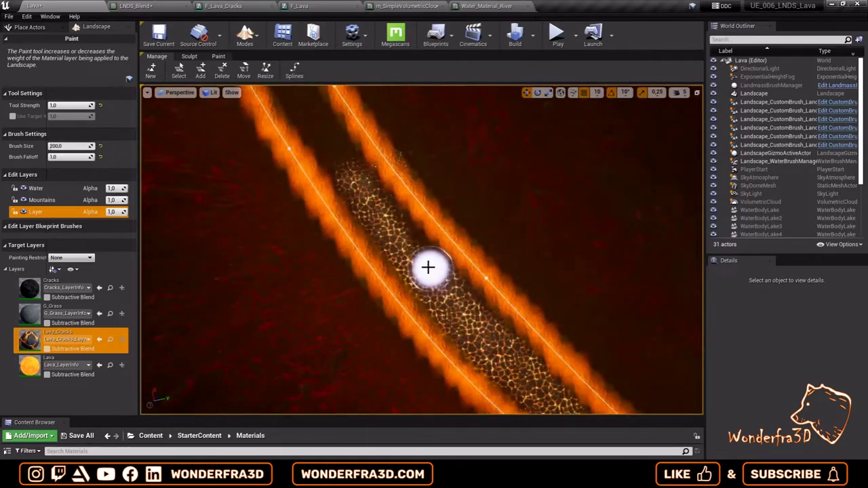
drag(428, 268, 315, 108)
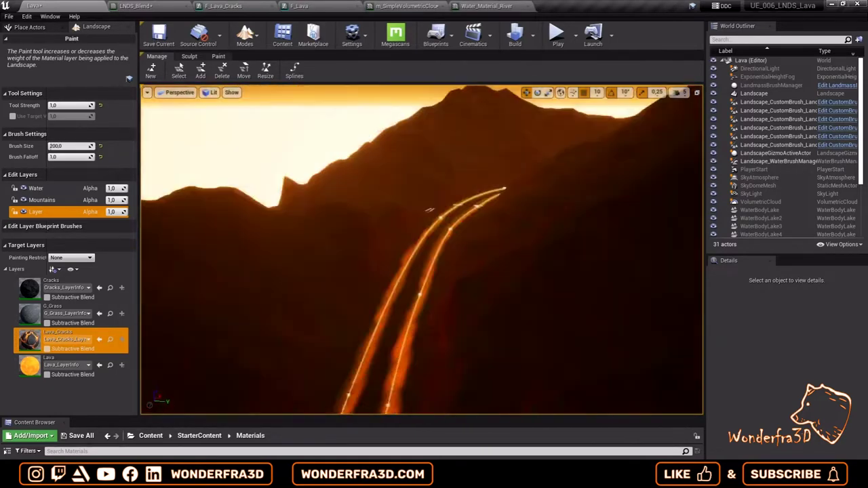
drag(268, 386, 334, 258)
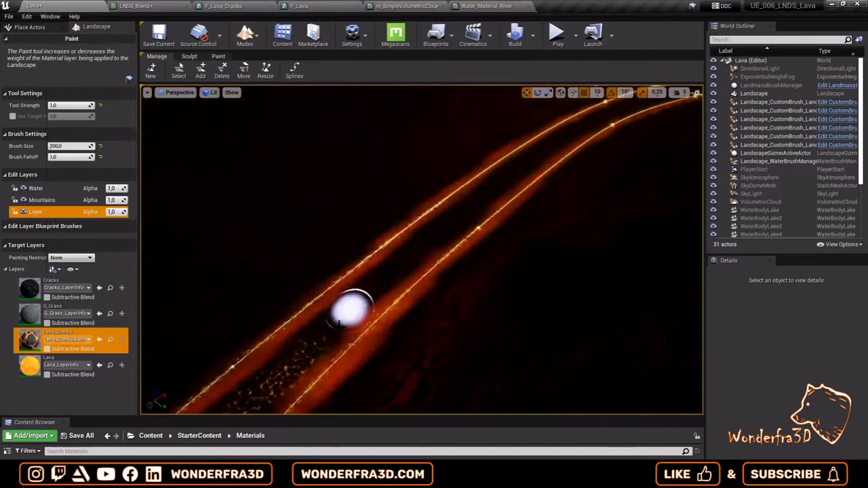
drag(350, 306, 552, 142)
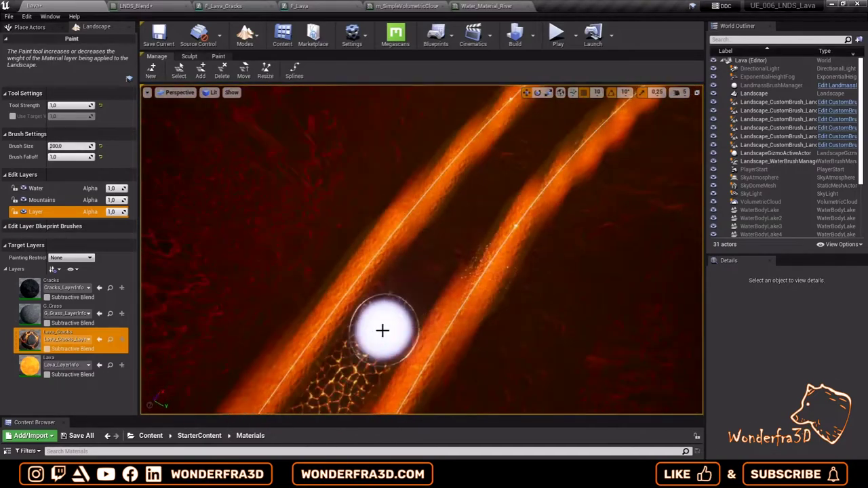
drag(384, 330, 532, 138)
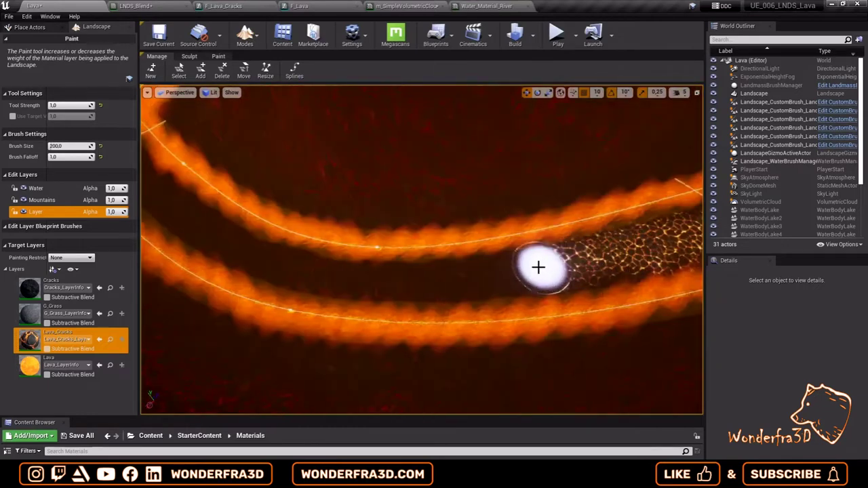
drag(536, 265, 237, 251)
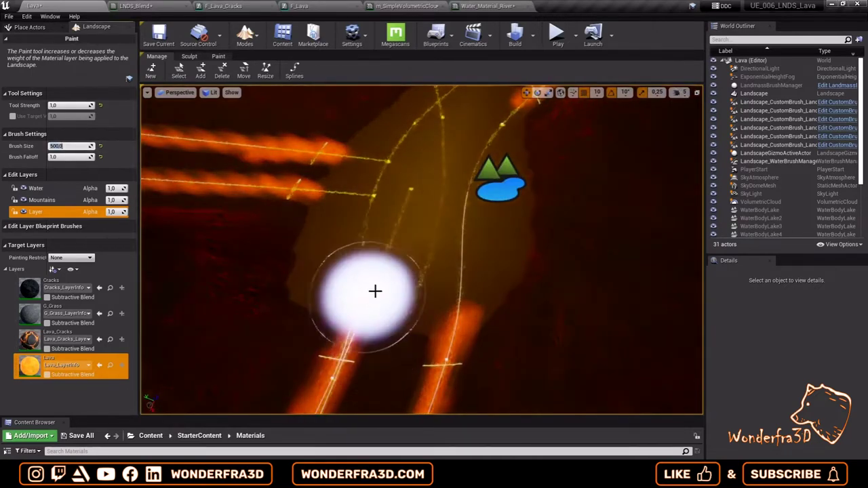
Step: Paint lava across the channel junction and lake patch, enlarging the brush to 300, then 500
mouse_move(374, 292)
mouse_down()
mouse_move(370, 186)
mouse_move(442, 283)
mouse_up()
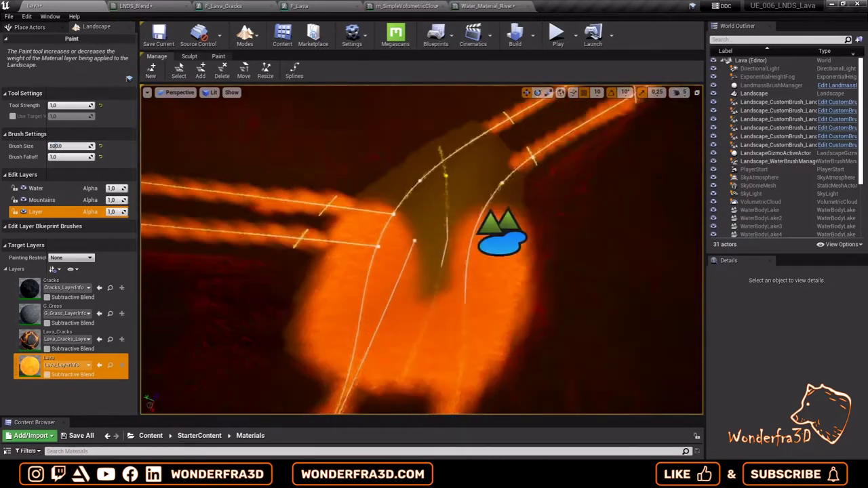
drag(475, 184, 407, 305)
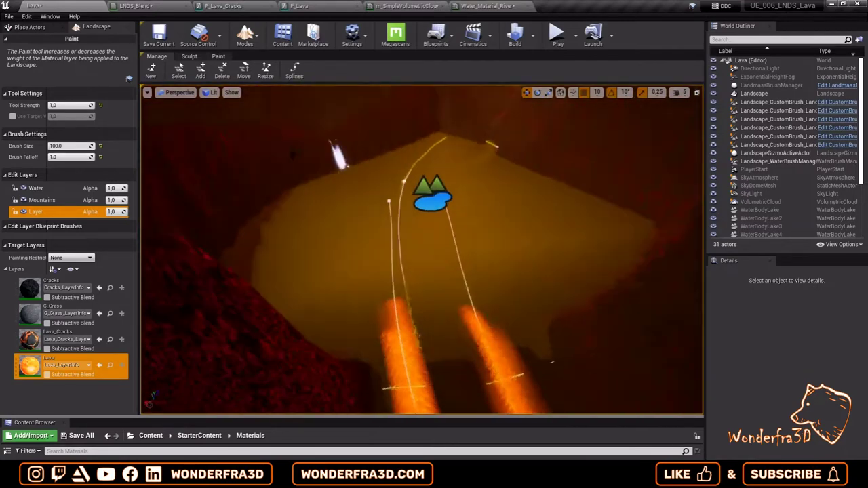
key(bracketright)
mouse_move(446, 147)
mouse_down()
mouse_move(555, 222)
mouse_move(378, 267)
mouse_up()
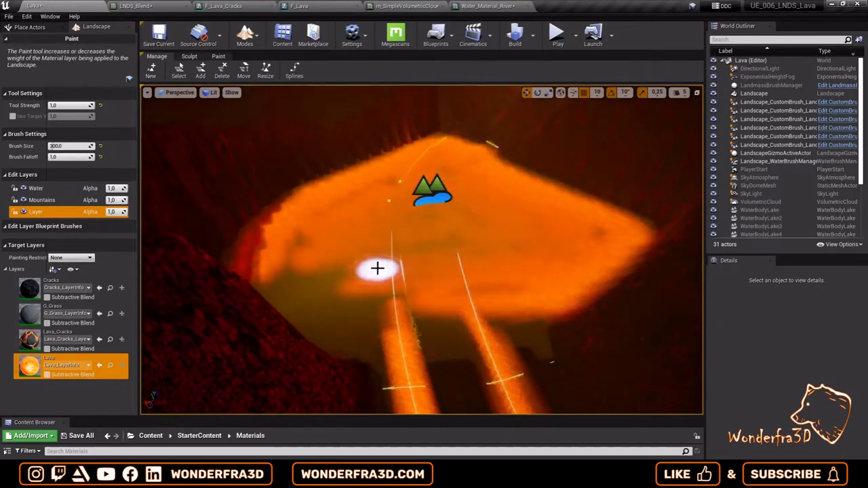
key(bracketright)
drag(351, 207, 469, 199)
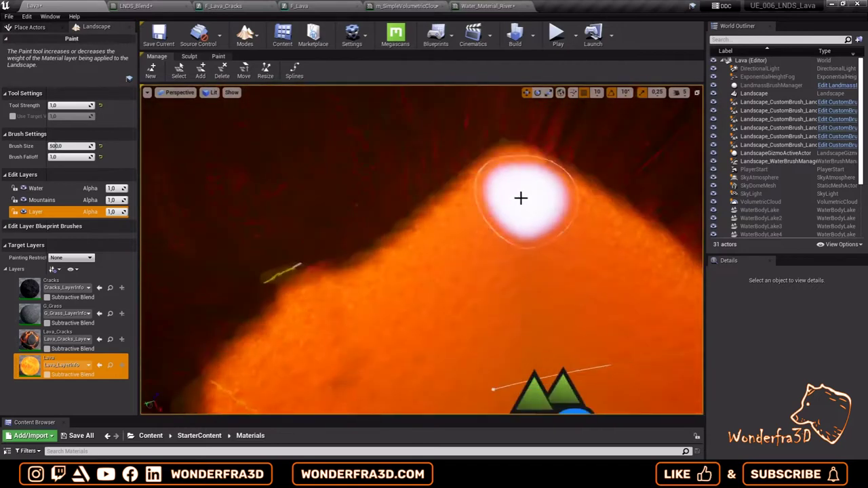
key(bracketleft)
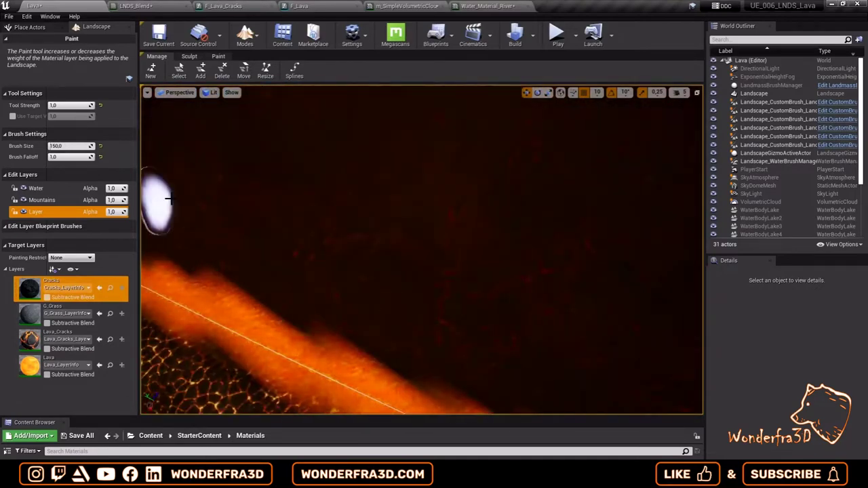
Step: Paint the Lava layer along both streams and the lake patch top, then set brush size 300
click(20, 365)
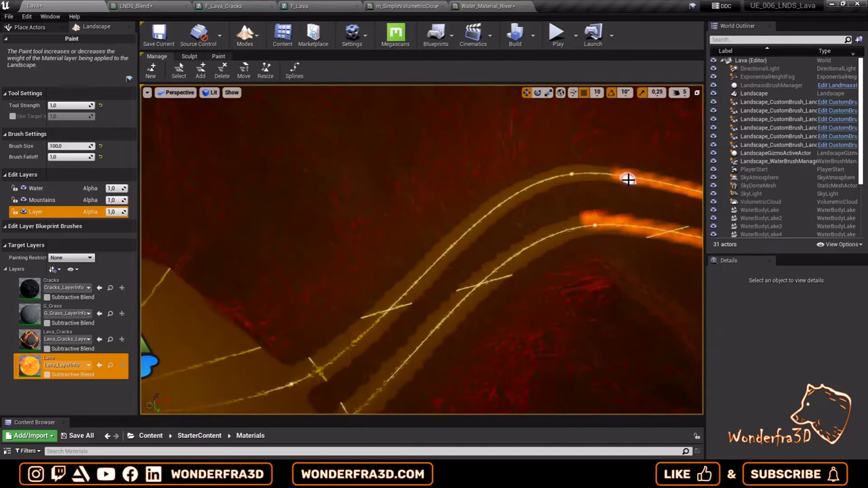
drag(629, 179, 580, 170)
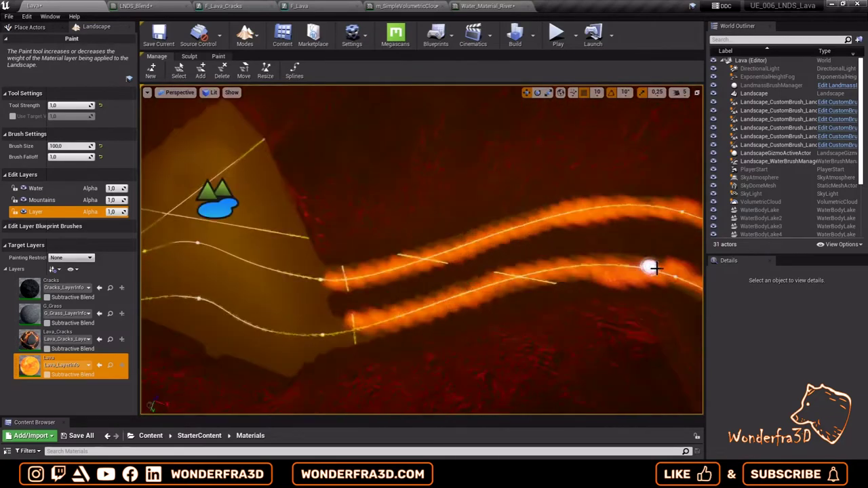
drag(572, 269, 414, 270)
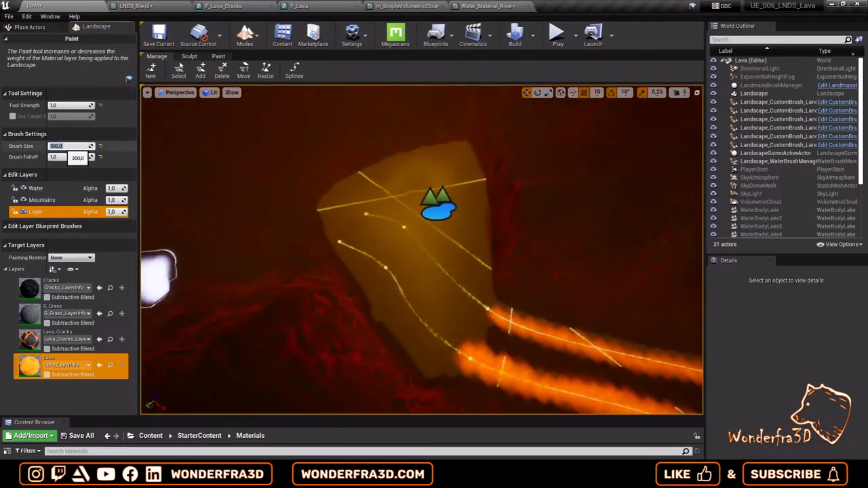
mouse_move(150, 283)
mouse_down()
mouse_move(314, 238)
mouse_move(370, 243)
mouse_move(436, 172)
mouse_move(461, 314)
mouse_move(428, 197)
mouse_up()
text(300)
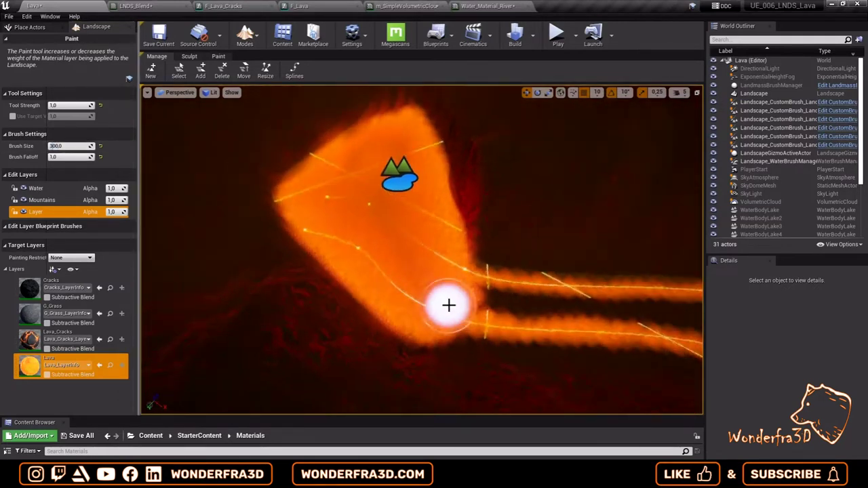
click(65, 339)
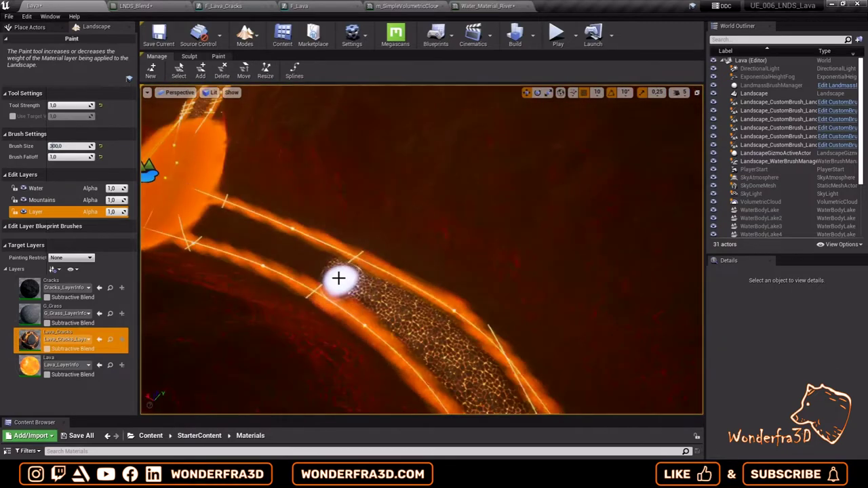
Step: Launch a Play In Editor session to run the character along the lava river
click(61, 146)
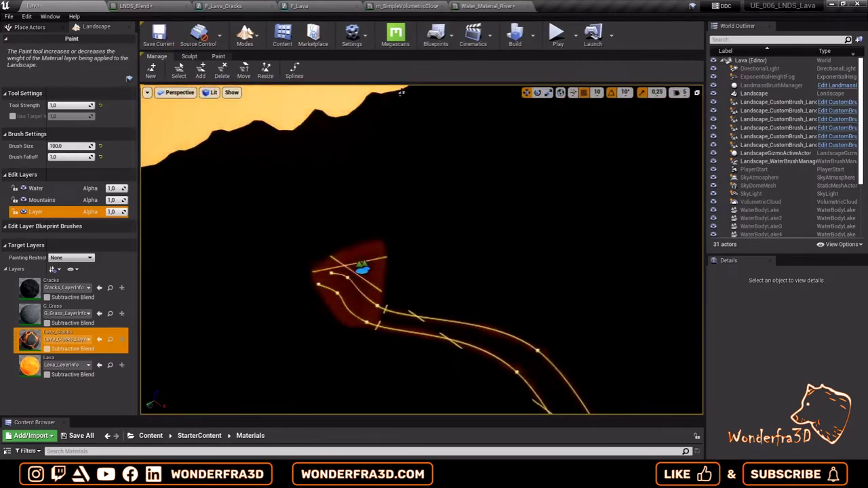
click(547, 36)
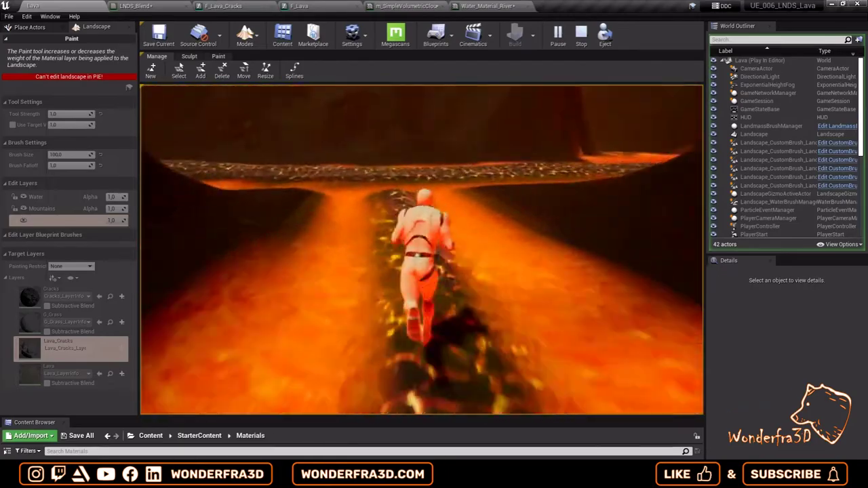
Step: Stop the play session and drag a WaterBodyRiver8 spline point to reshape its bend
key(Escape)
click(411, 135)
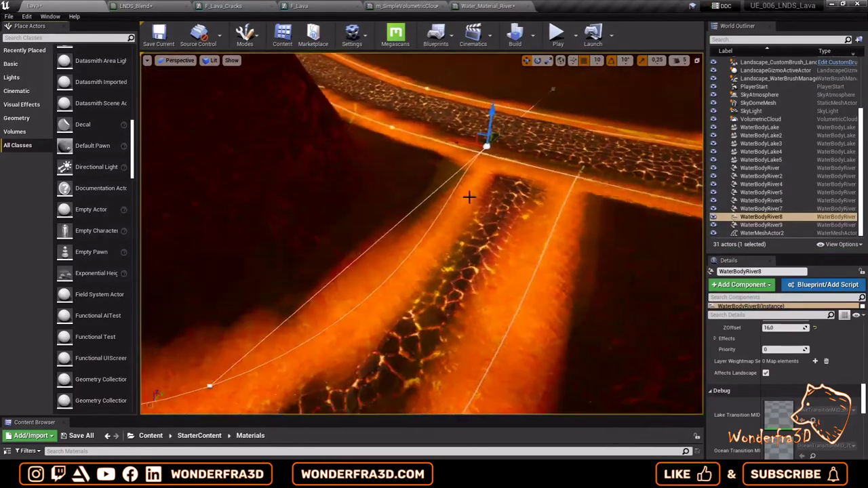
right_drag(469, 197, 379, 231)
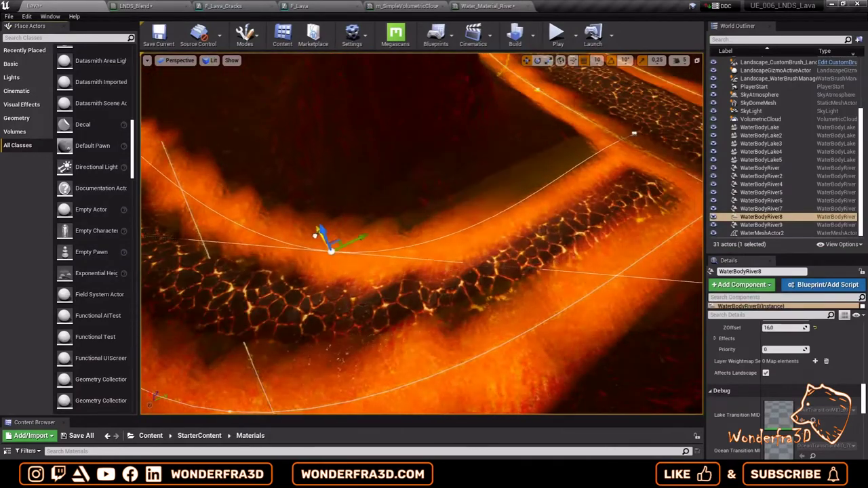
drag(312, 230, 562, 139)
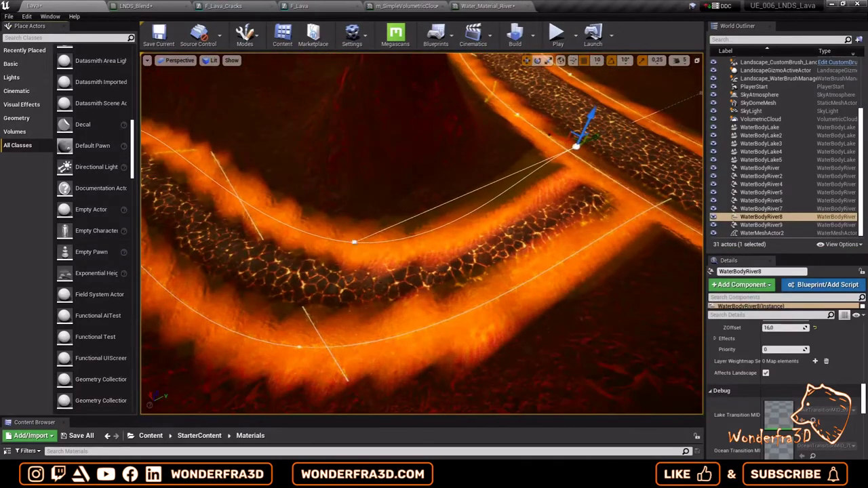
scroll(536, 169, down, 2)
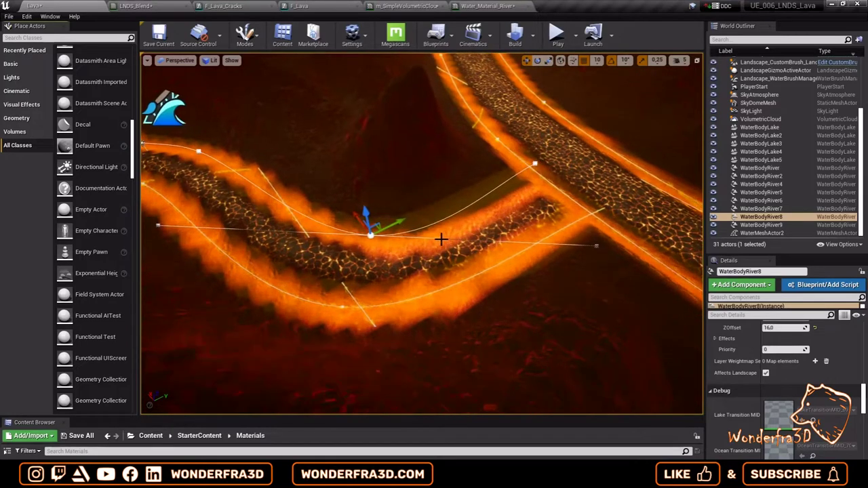
Step: Toggle between Landscape and Place modes, reselecting the river spline and the water brush manager
key(shift+2)
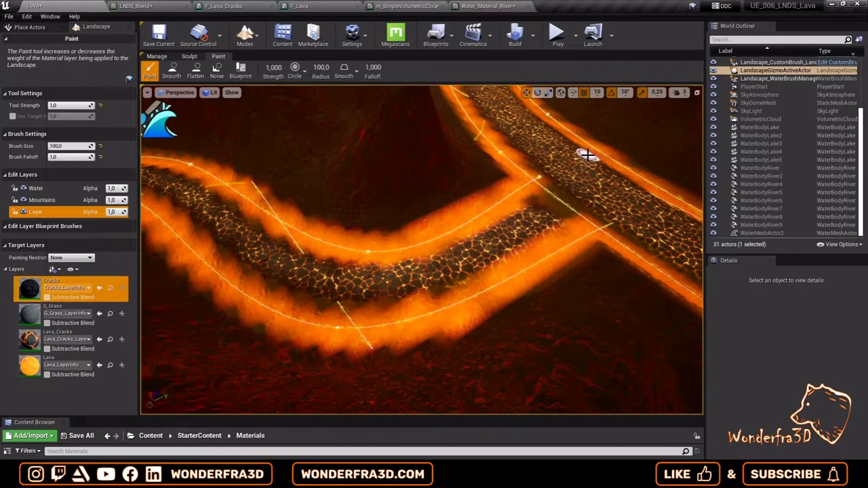
right_drag(595, 232, 506, 251)
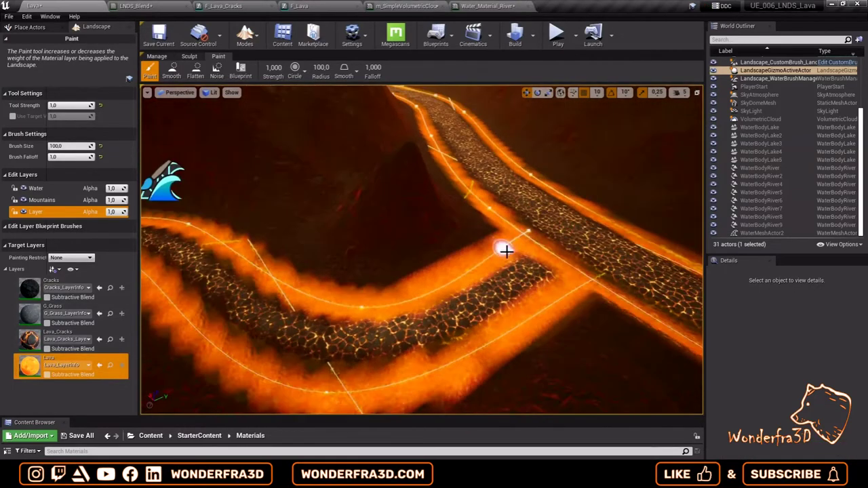
right_drag(513, 208, 377, 241)
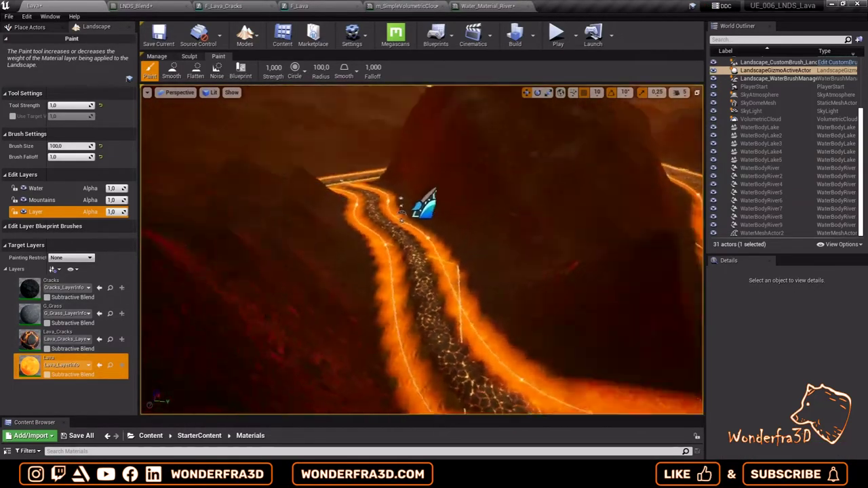
key(shift+1)
click(376, 241)
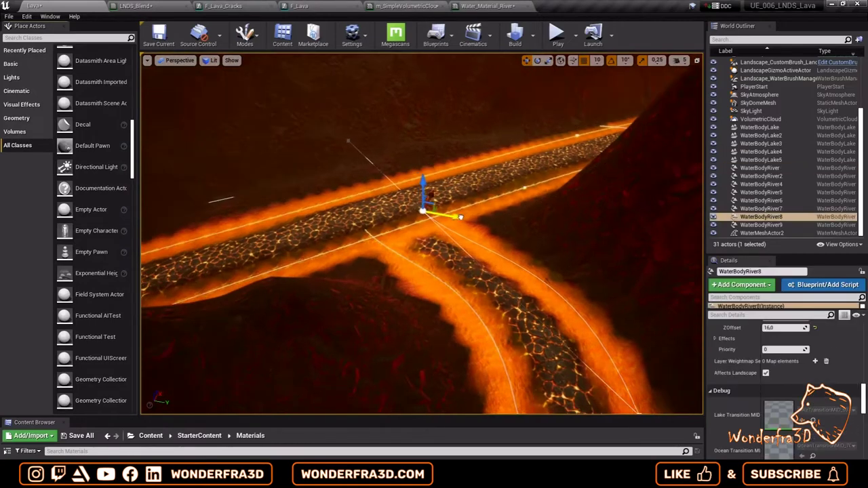
key(shift+2)
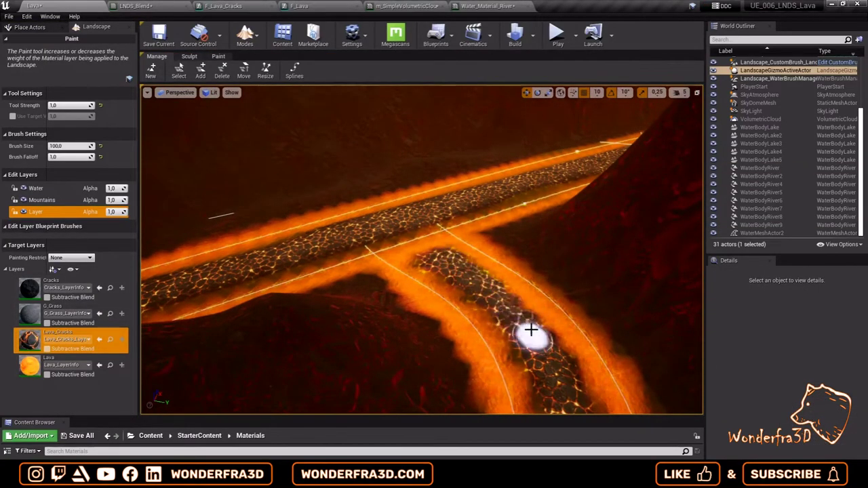
mouse_move(531, 330)
right_down()
mouse_move(324, 218)
mouse_move(434, 224)
mouse_move(434, 204)
right_up()
key(shift+1)
click(485, 146)
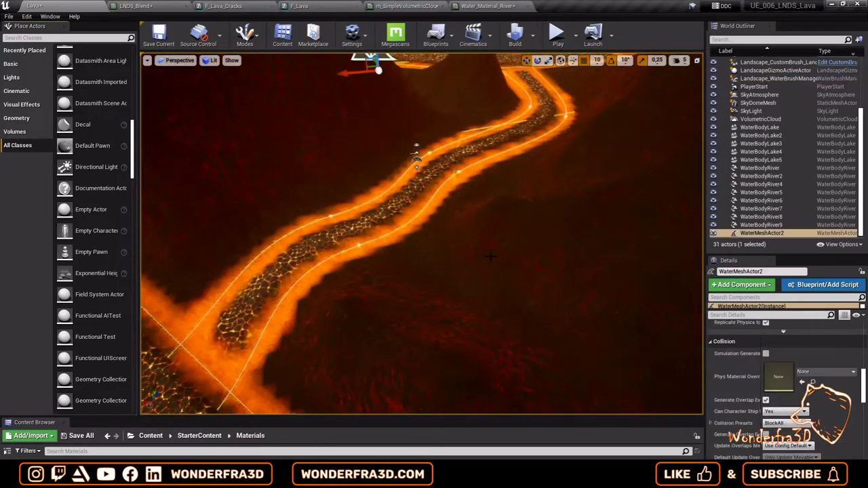
Step: Inspect the sky light, WaterBodyRiver6 and SkyDomeMesh actors, then run a short play test
mouse_move(416, 157)
right_down()
mouse_move(391, 198)
mouse_move(417, 278)
mouse_move(446, 316)
right_up()
click(392, 198)
click(394, 217)
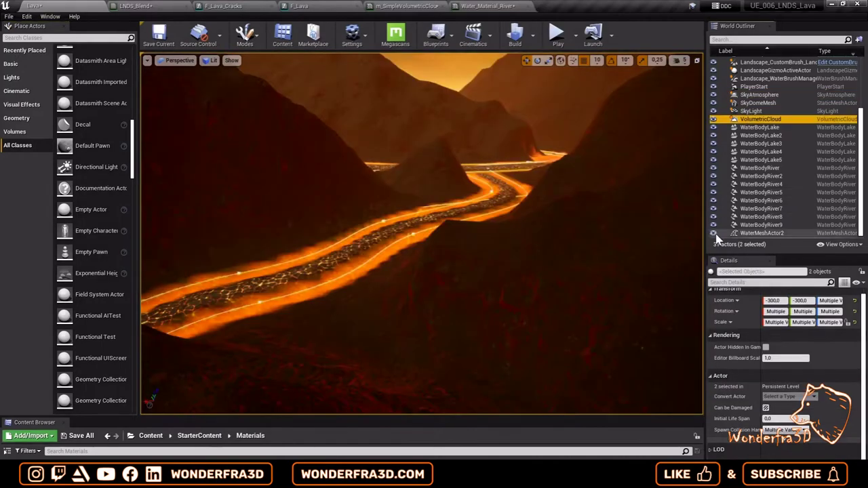
click(715, 201)
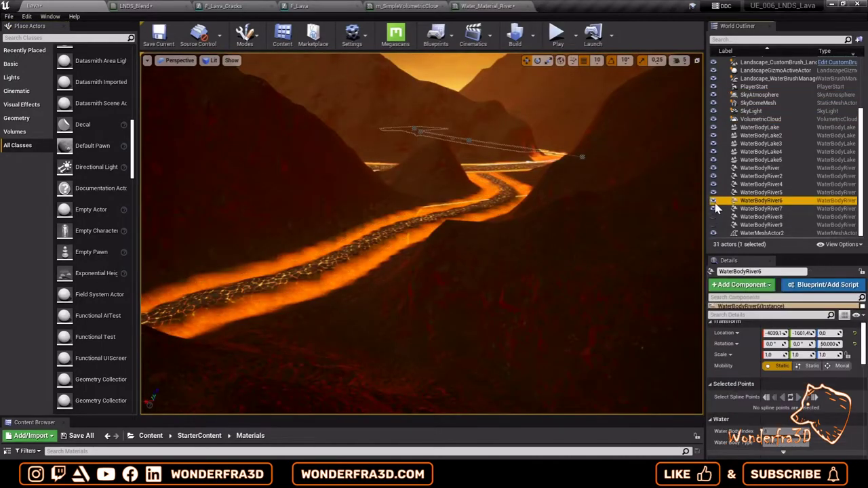
click(589, 121)
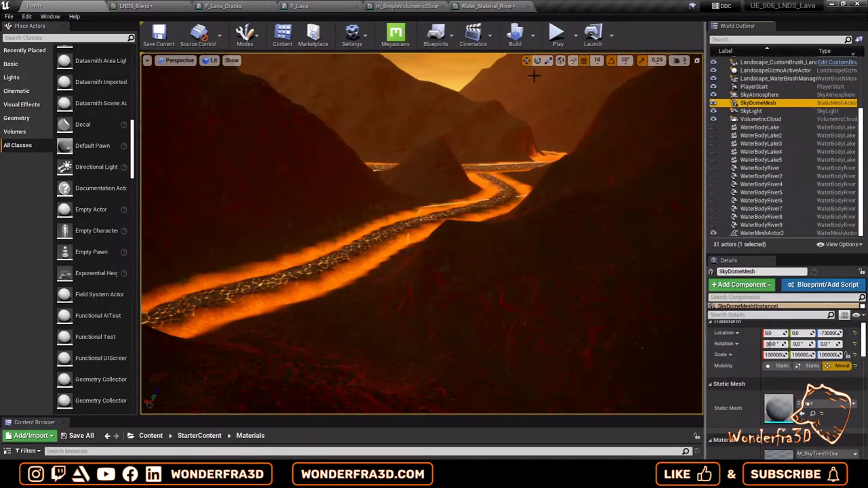
key(alt+p)
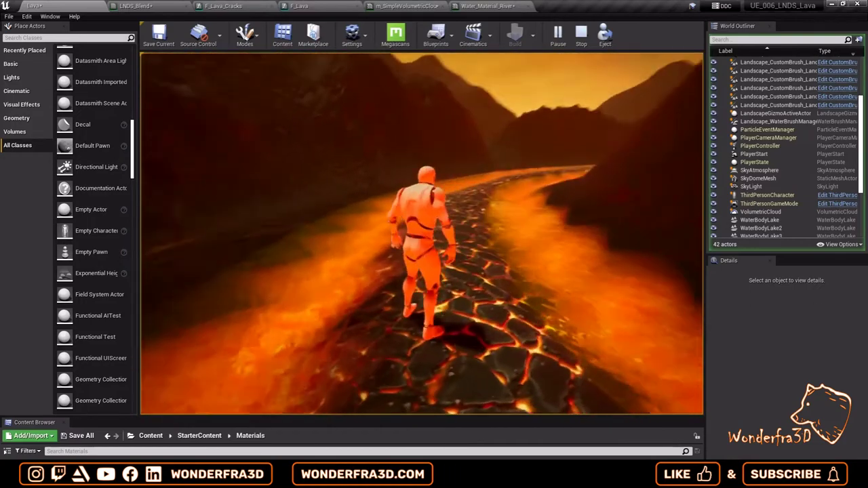
key(Escape)
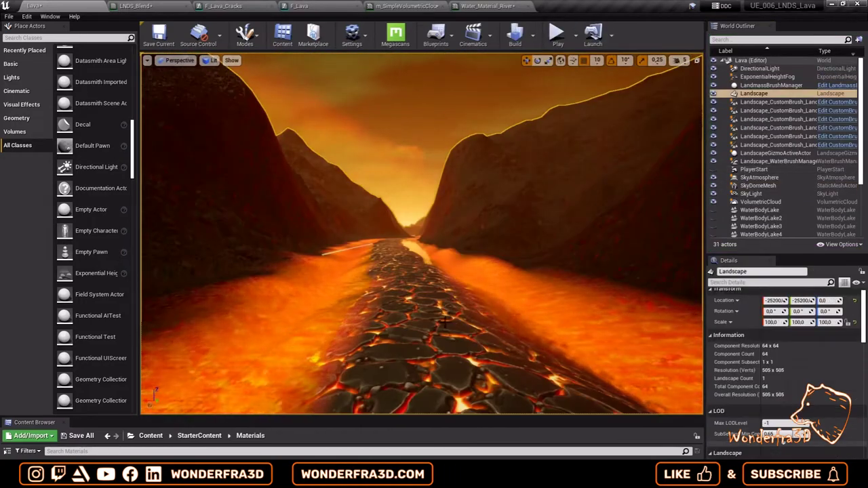
Step: Select the sky dome and main lava river body, and enlarge the Content Browser to show material thumbnails
click(758, 186)
scroll(786, 175, down, 3)
click(339, 251)
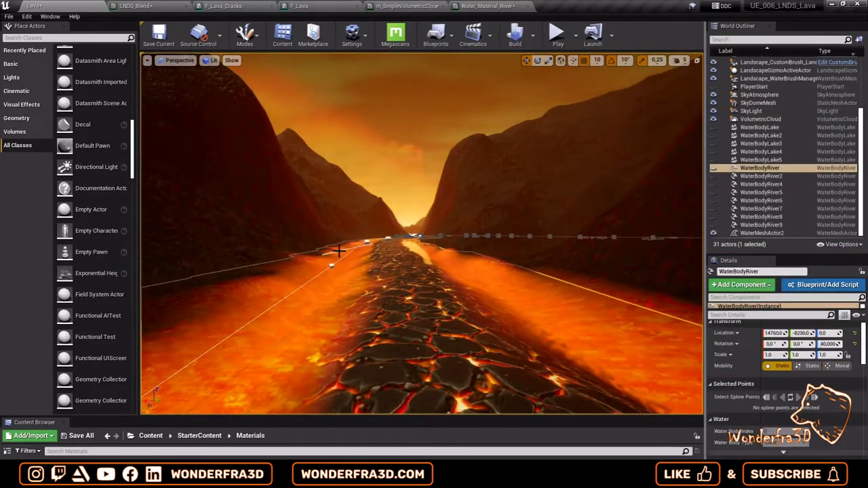
scroll(793, 144, up, 1)
scroll(793, 144, up, 1)
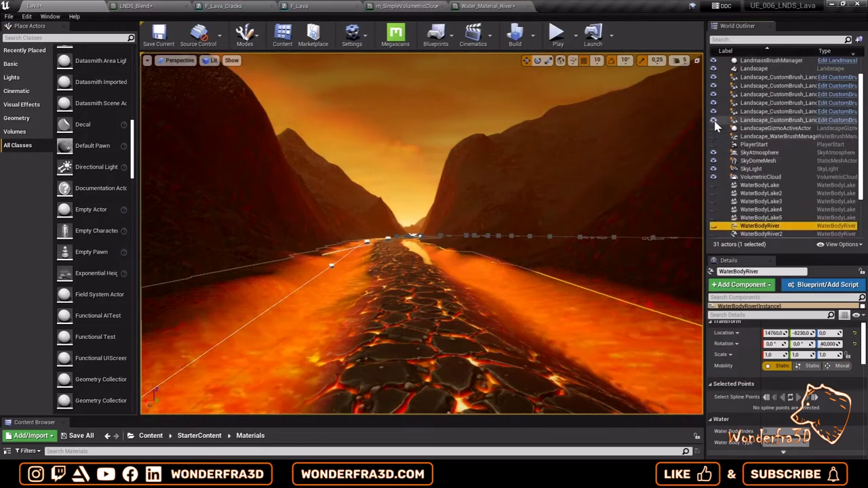
click(419, 88)
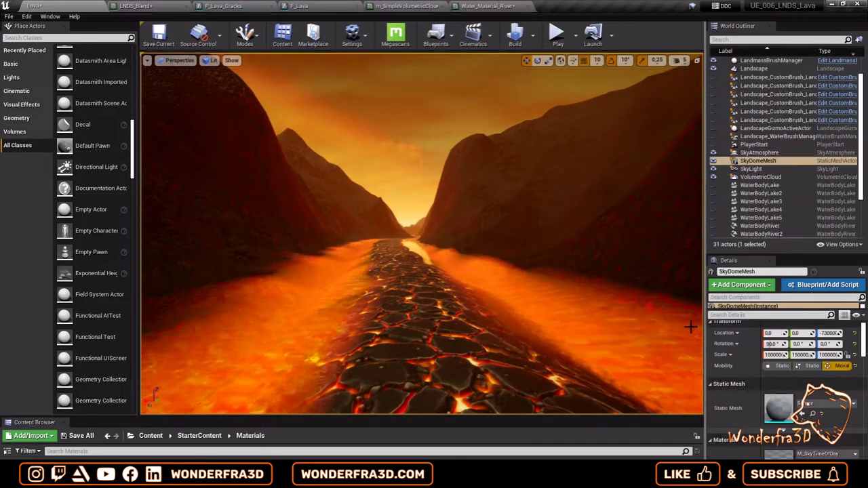
drag(445, 417, 439, 371)
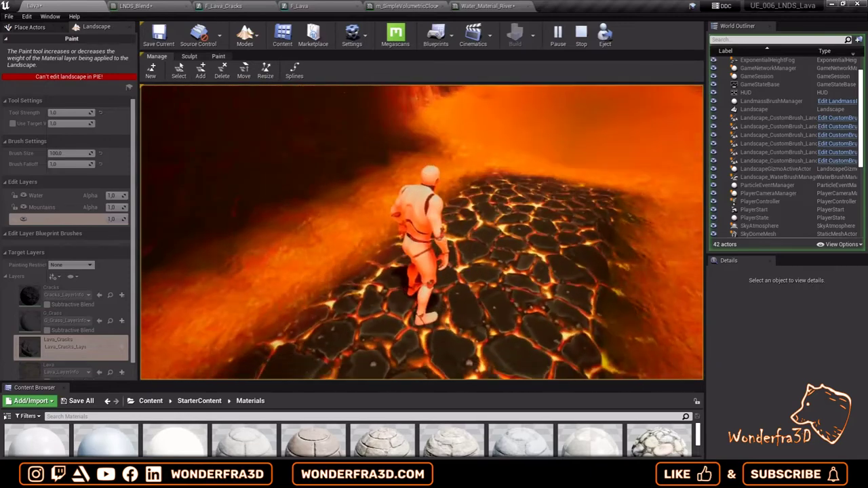
key(Escape)
Step: Set WaterBodyLake2's Channel Depth to 100, then adjust it to 150
scroll(780, 170, down, 1)
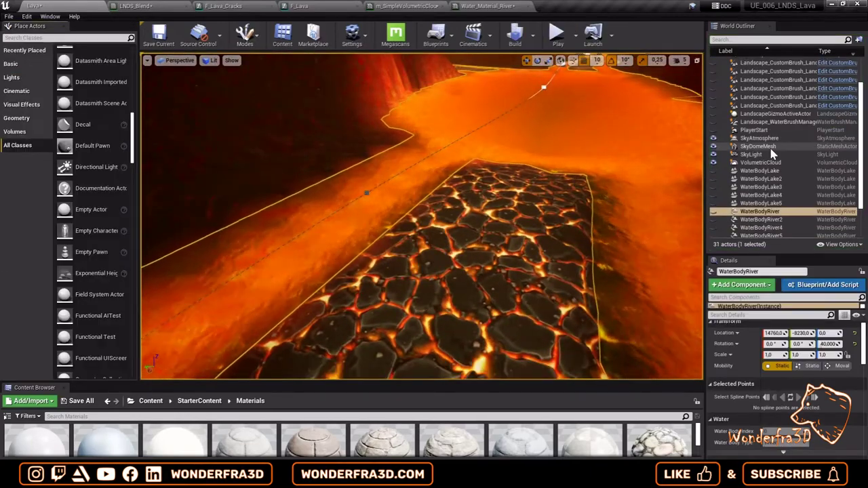
double_click(762, 164)
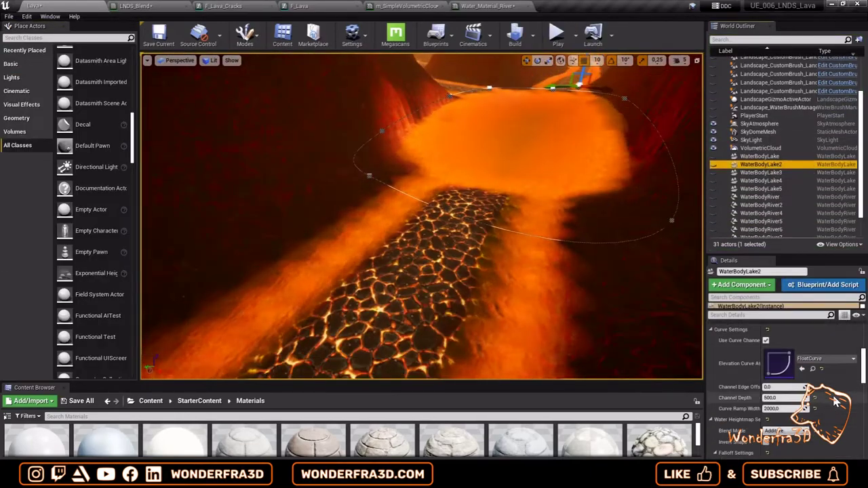
text(100)
key(Return)
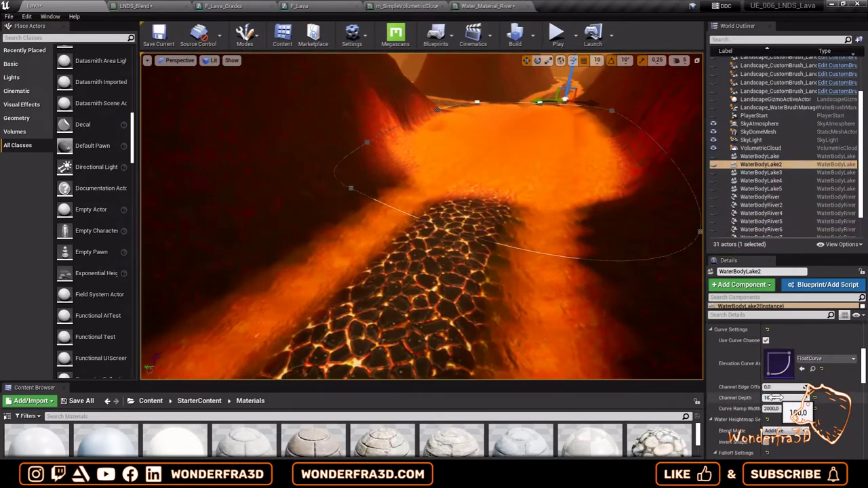
drag(807, 389, 807, 389)
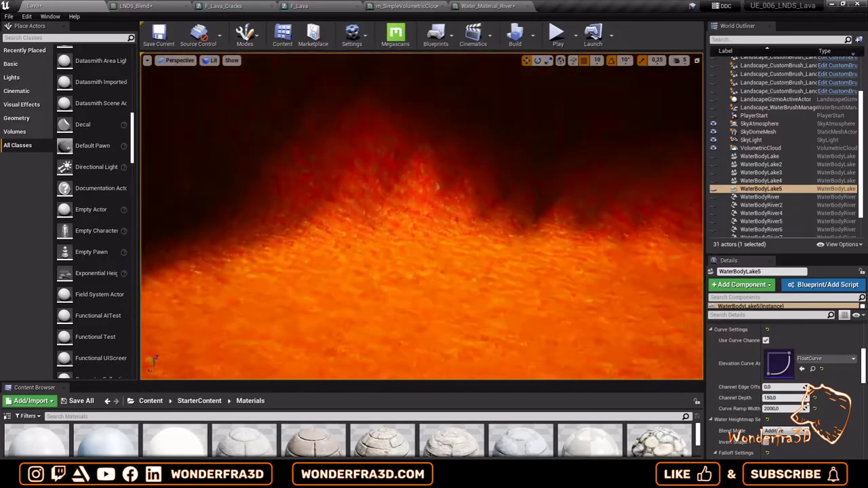
click(246, 38)
Step: Switch to Landscape Paint with a brush size of 200 and frame the cracked lava channel
click(266, 74)
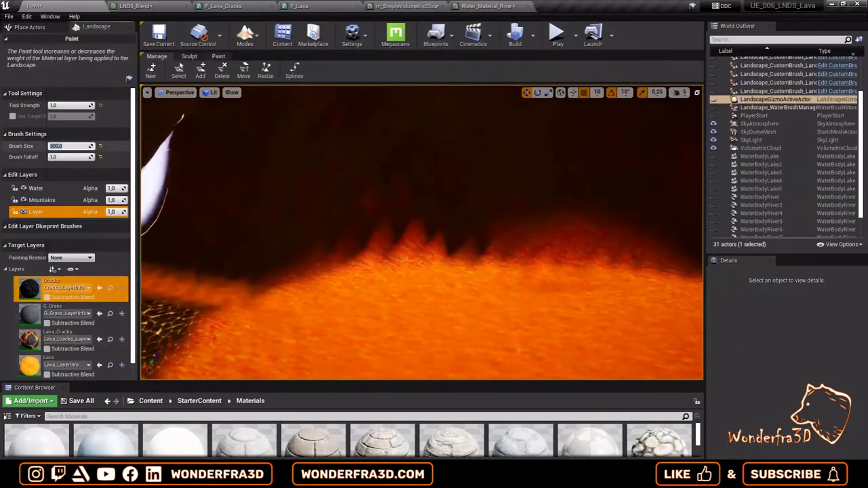
text(200)
right_drag(345, 171, 364, 223)
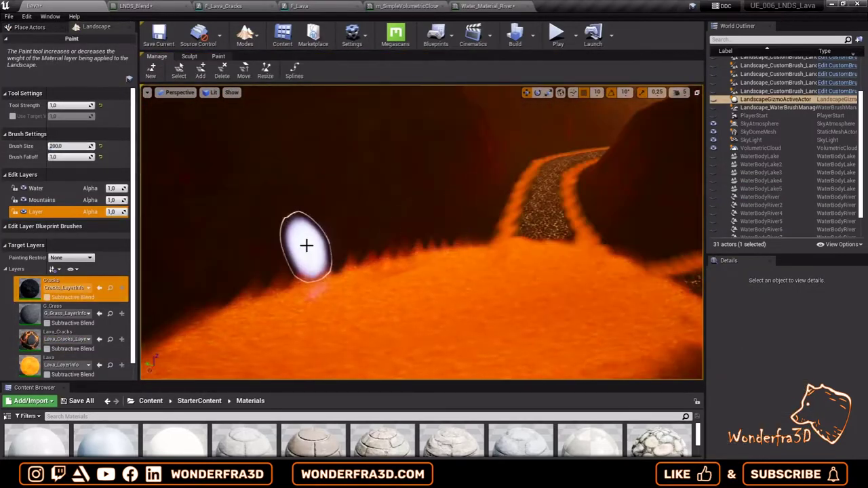
right_drag(342, 275, 368, 262)
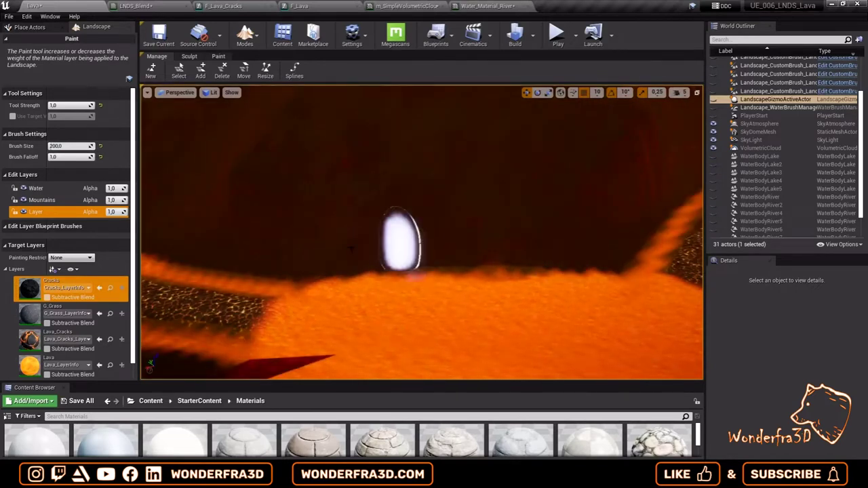
right_drag(439, 286, 340, 249)
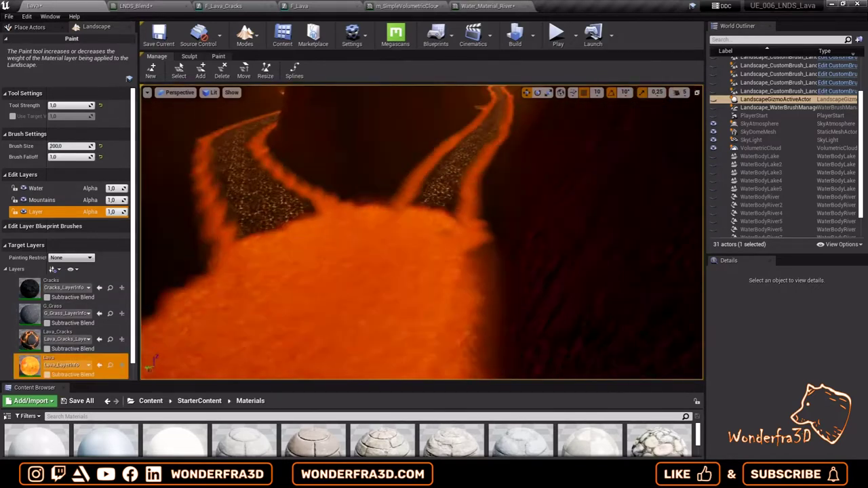
right_drag(252, 300, 455, 271)
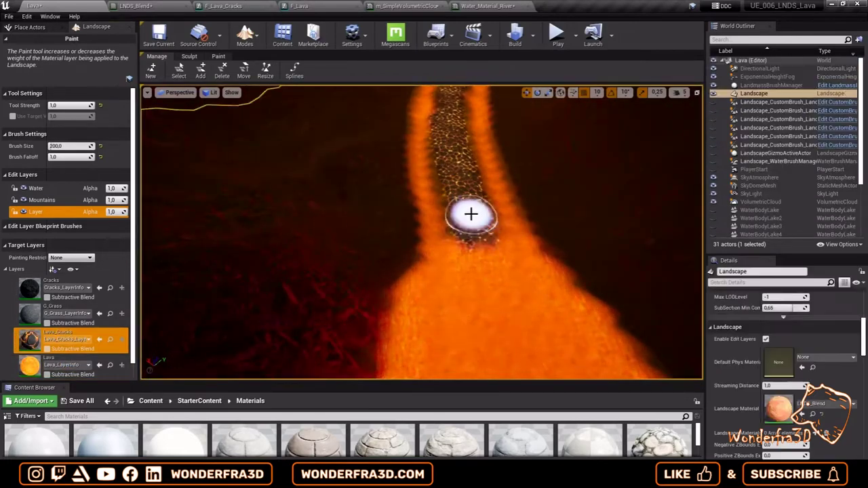
mouse_move(471, 213)
right_down()
mouse_move(407, 116)
mouse_move(306, 176)
right_up()
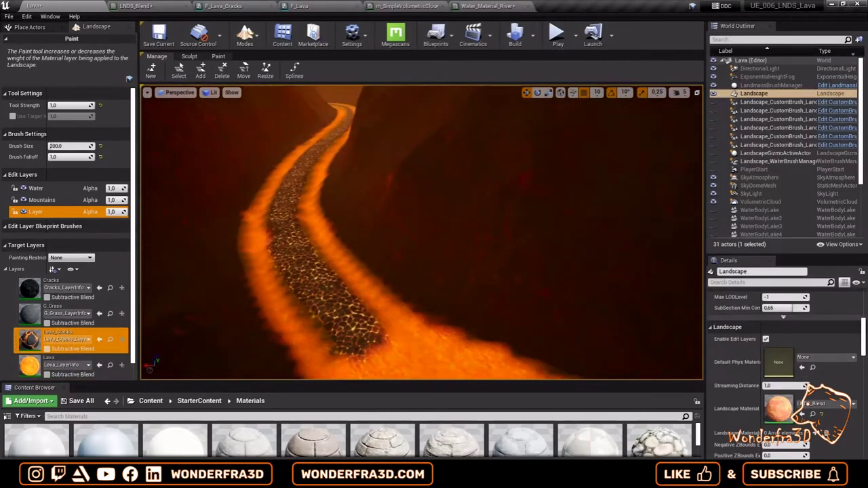
Step: Paint the Cracks layer along the channel, undo one stroke, and fly along the lava river
click(61, 288)
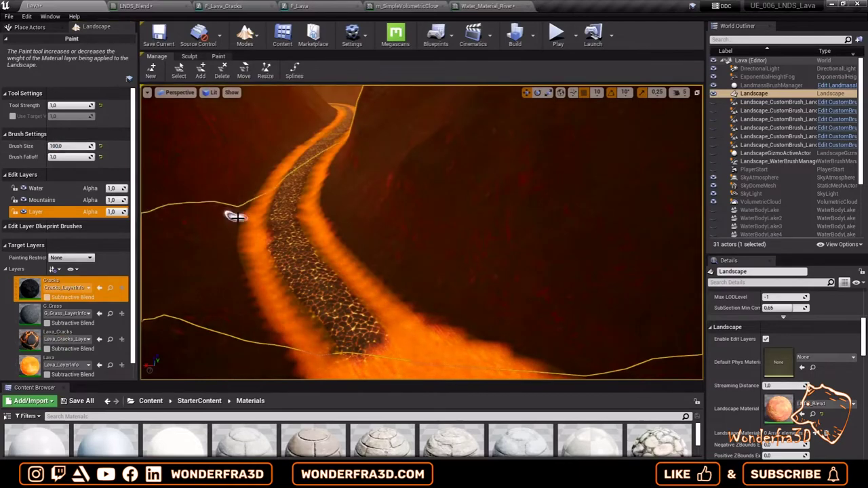
mouse_move(234, 216)
right_down()
mouse_move(380, 199)
mouse_move(407, 177)
mouse_move(368, 201)
mouse_move(339, 204)
right_up()
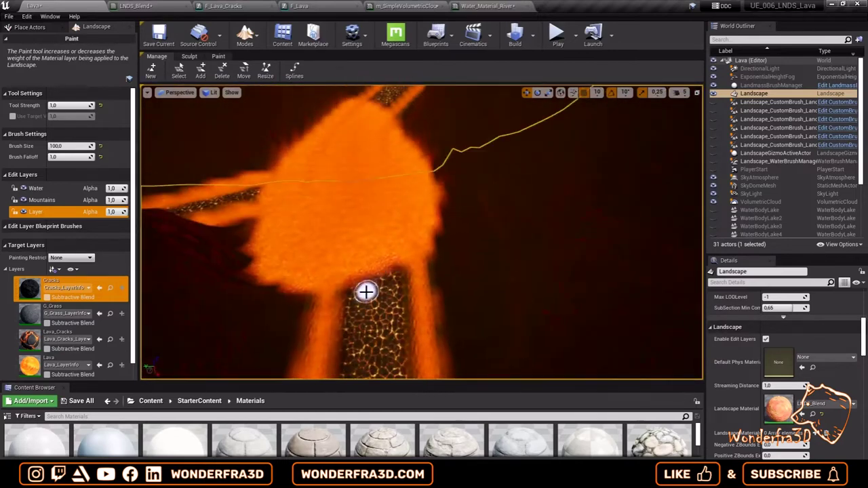
key(ctrl+z)
mouse_move(487, 193)
right_down()
mouse_move(509, 238)
mouse_move(366, 244)
mouse_move(466, 188)
mouse_move(376, 243)
right_up()
mouse_move(390, 354)
right_down()
mouse_move(380, 291)
mouse_move(421, 231)
mouse_move(393, 224)
mouse_move(421, 223)
right_up()
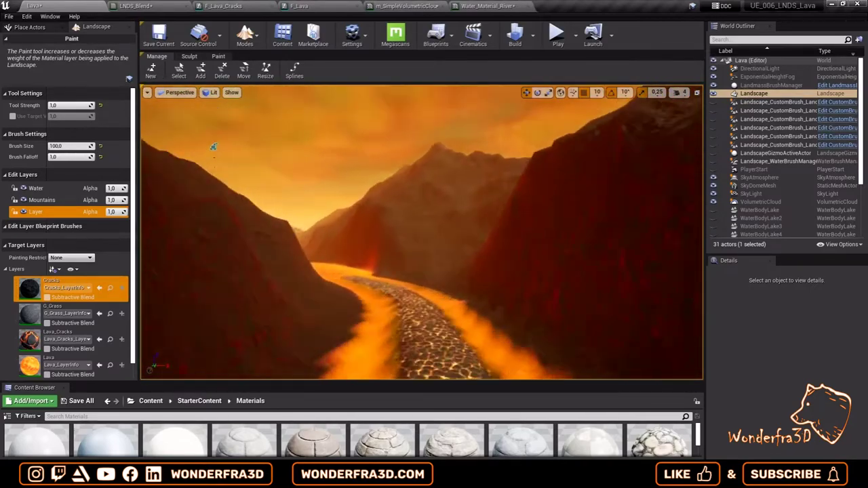
right_drag(213, 147, 224, 149)
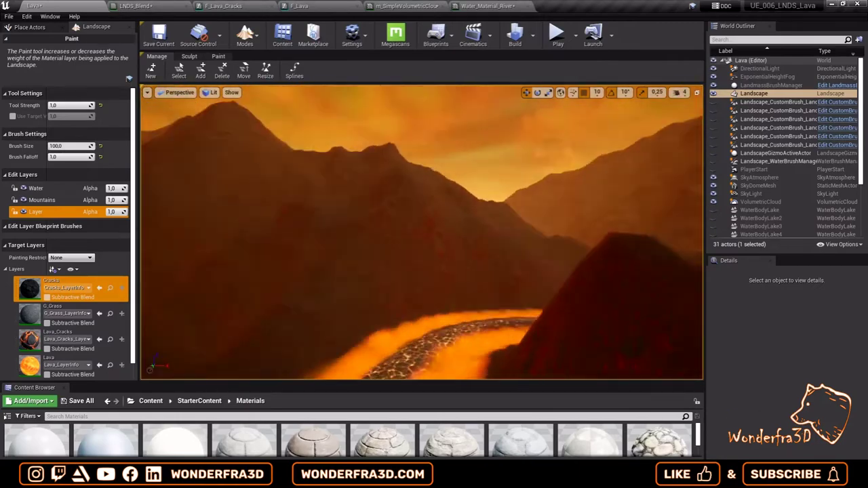
right_drag(224, 149, 230, 153)
Step: Start and stop a quick play test, then select the water mesh and the landscape
click(558, 34)
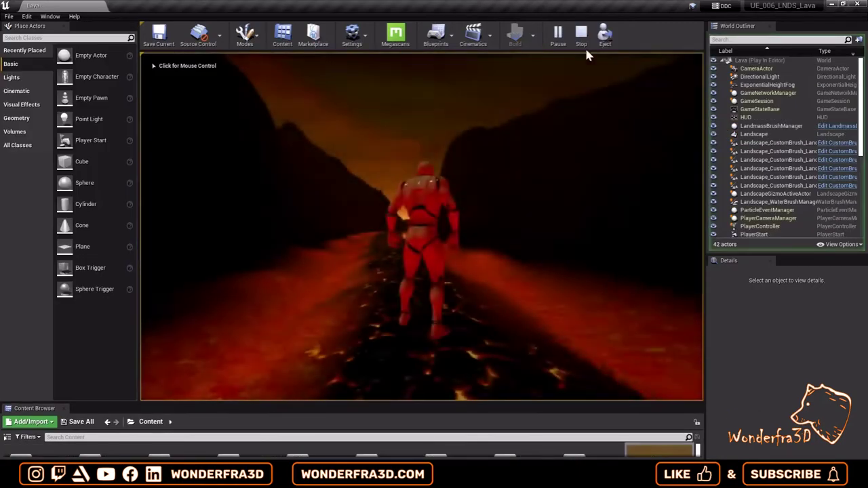
click(582, 34)
mouse_move(425, 244)
right_down()
mouse_move(424, 227)
mouse_move(461, 179)
mouse_move(428, 154)
right_up()
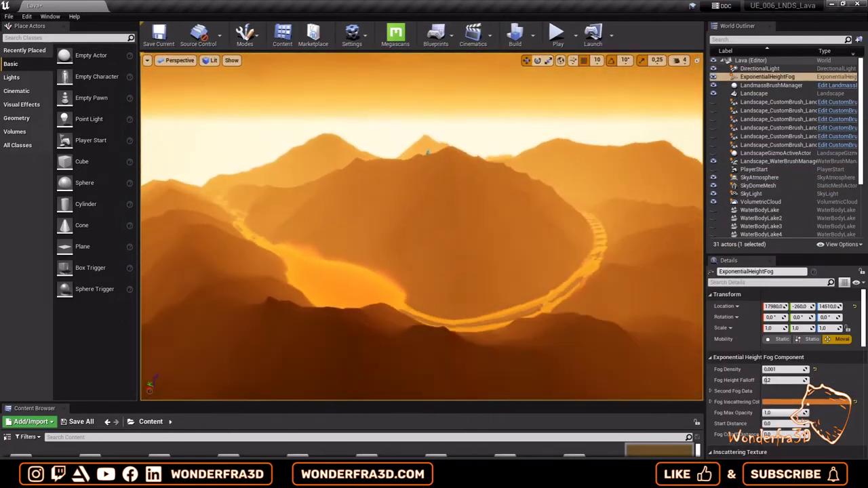
scroll(363, 135, down, 5)
scroll(363, 135, down, 3)
click(373, 145)
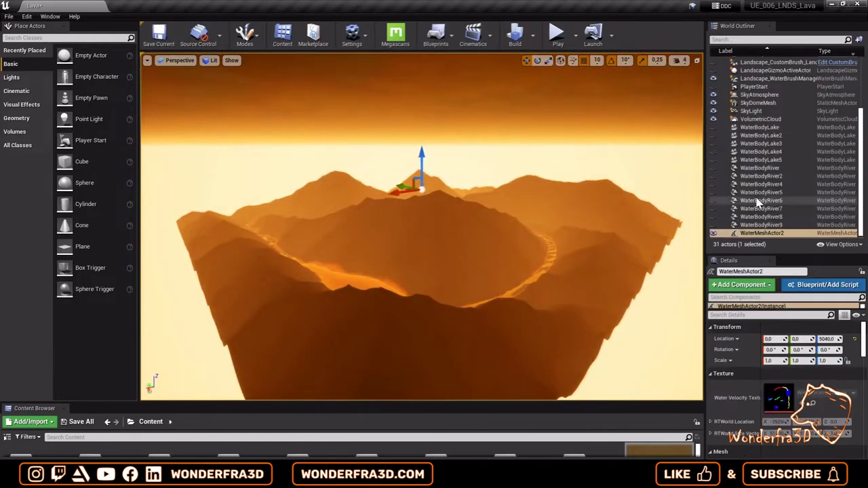
click(423, 197)
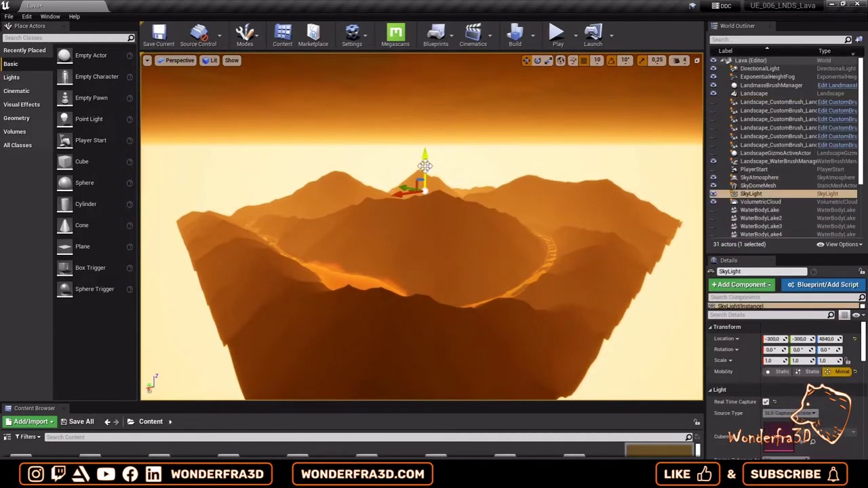
click(423, 194)
Step: Focus on the directional light, sky atmosphere and cloud actors, then view the lava channels close up
mouse_move(442, 190)
right_down()
mouse_move(418, 174)
mouse_move(434, 177)
mouse_move(434, 156)
mouse_move(408, 162)
right_up()
click(421, 163)
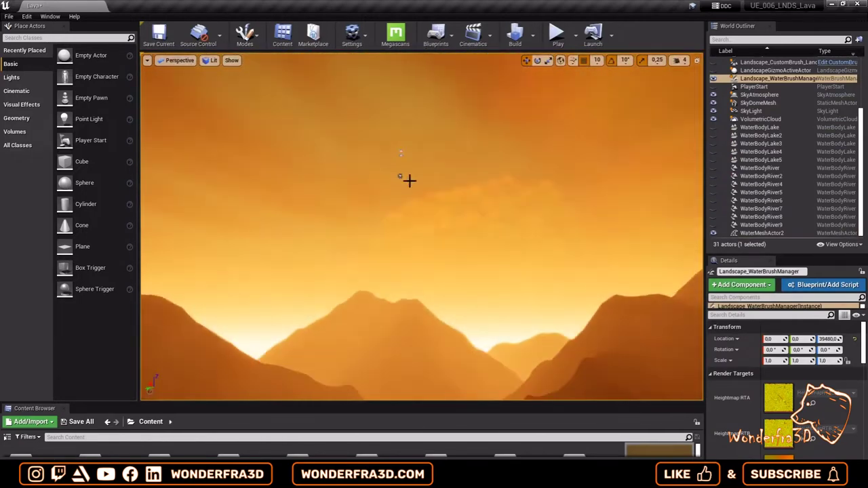
click(401, 177)
key(f)
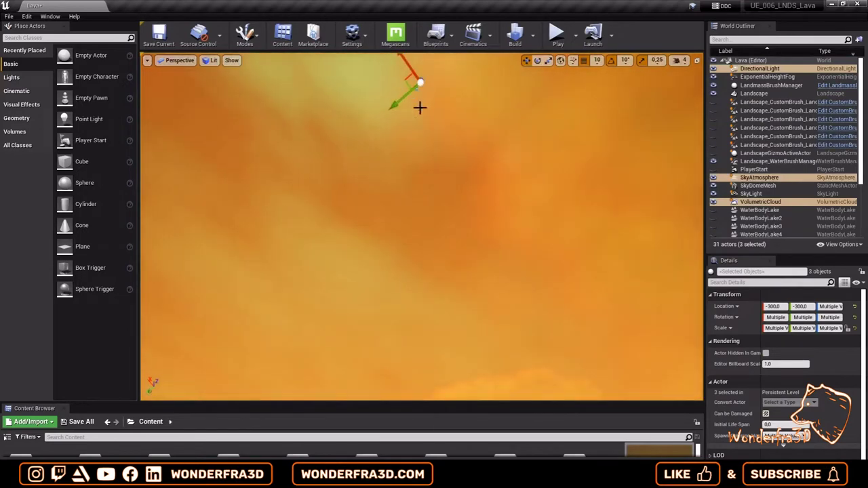
click(407, 109)
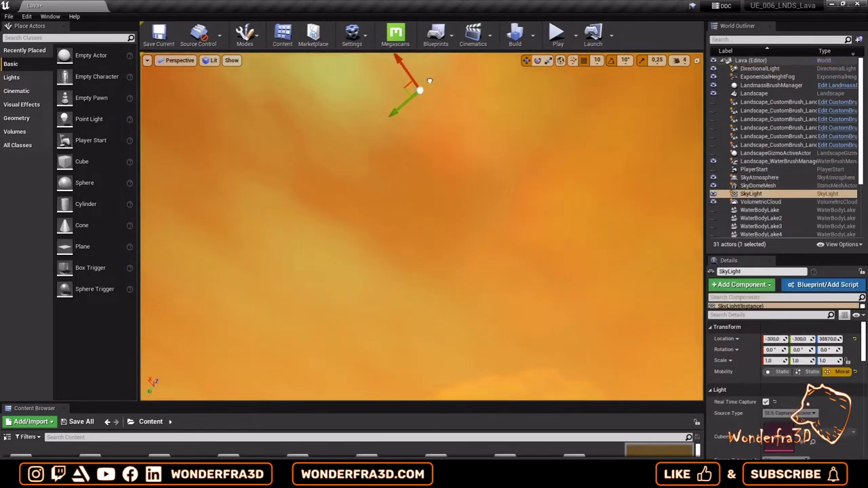
mouse_move(429, 81)
right_down()
mouse_move(429, 95)
mouse_move(448, 95)
mouse_move(448, 135)
right_up()
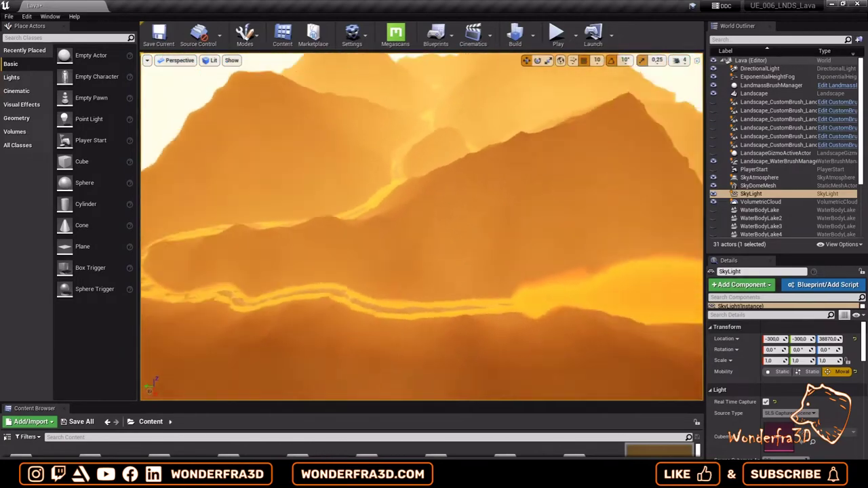
scroll(743, 221, down, 5)
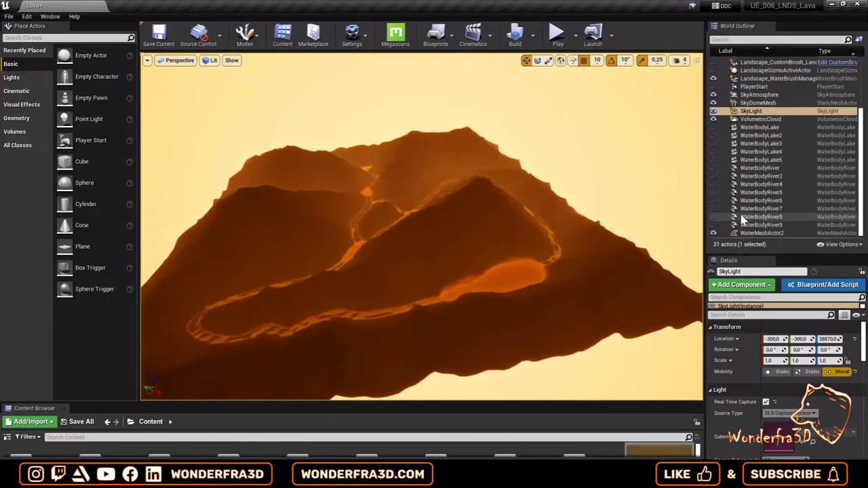
right_drag(573, 236, 612, 224)
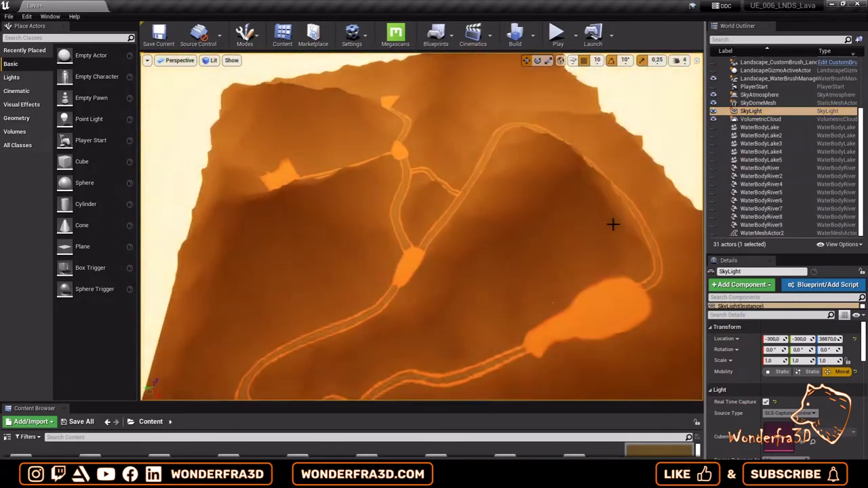
click(713, 234)
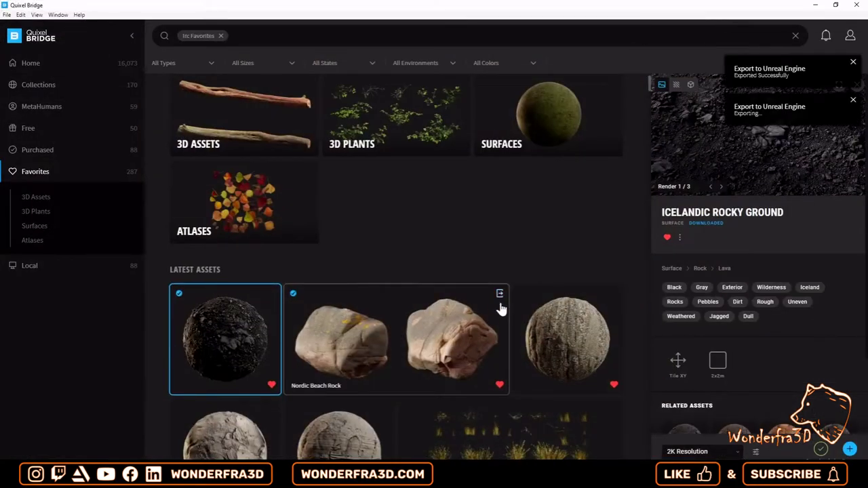
Step: Filter Favorites to 3D Assets and export the Limestone Slab to Unreal Engine
scroll(484, 329, down, 2)
scroll(339, 203, up, 2)
click(208, 76)
scroll(475, 262, down, 3)
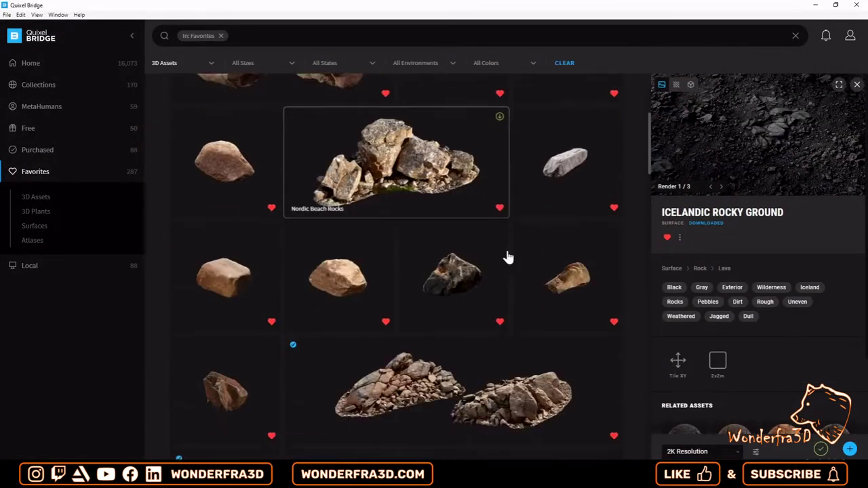
scroll(508, 258, down, 3)
scroll(508, 256, down, 1)
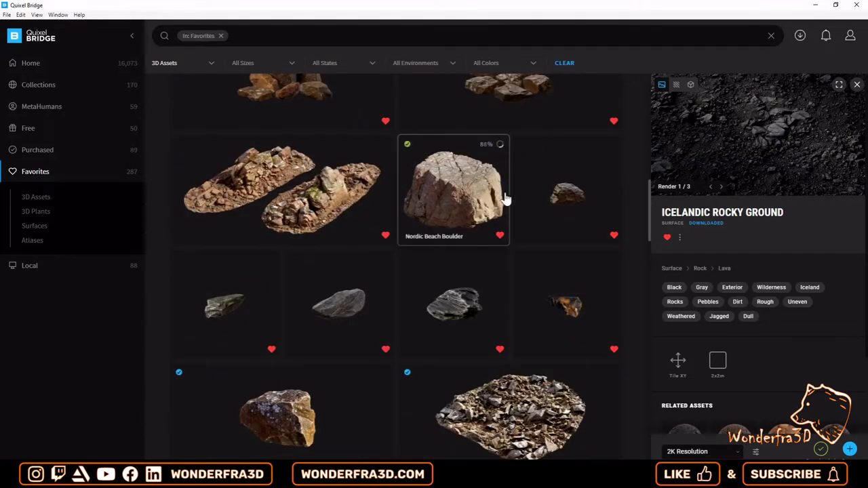
scroll(543, 276, down, 5)
scroll(542, 277, down, 5)
scroll(543, 277, down, 5)
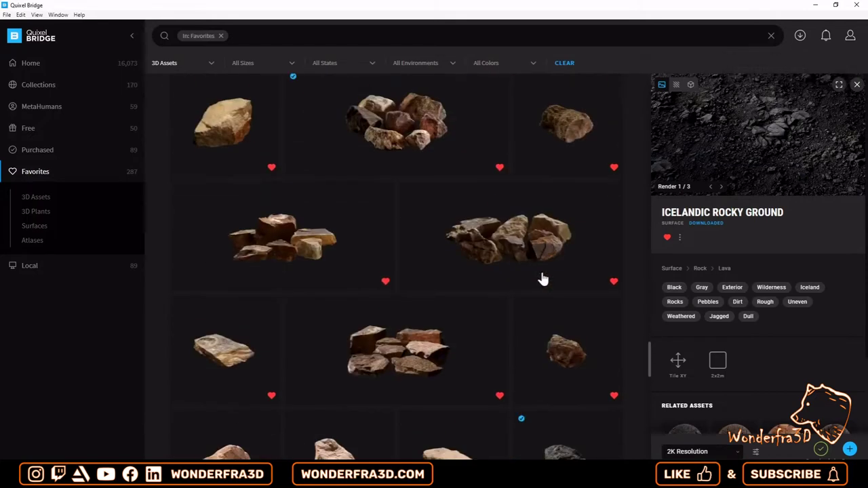
scroll(542, 278, down, 3)
scroll(542, 278, down, 3)
scroll(520, 301, down, 3)
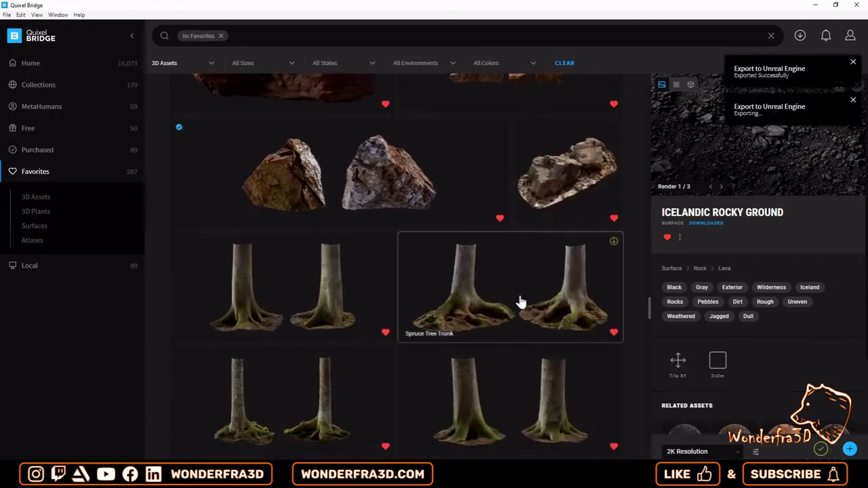
scroll(520, 301, down, 3)
scroll(520, 301, down, 3)
scroll(491, 300, down, 2)
scroll(491, 299, down, 1)
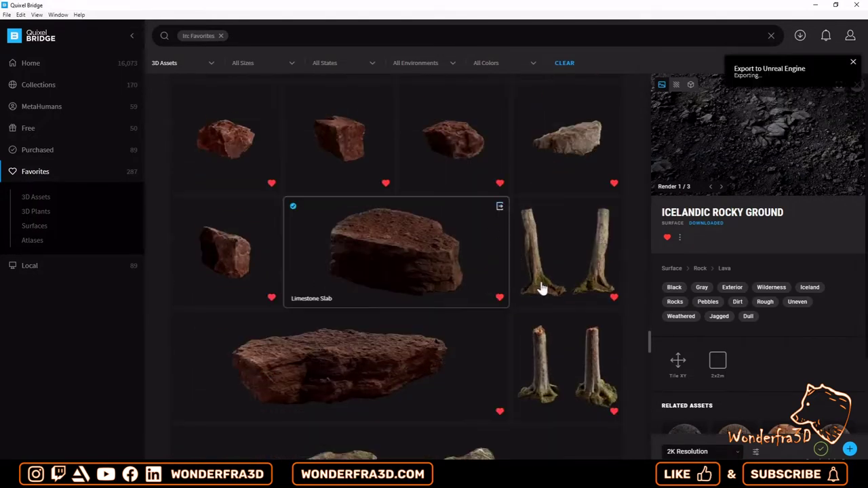
scroll(500, 203, down, 2)
click(500, 188)
Step: Search the library for 'lava' and open the Huge Icelandic Lava Cliff asset
scroll(475, 243, up, 1)
scroll(483, 257, down, 1)
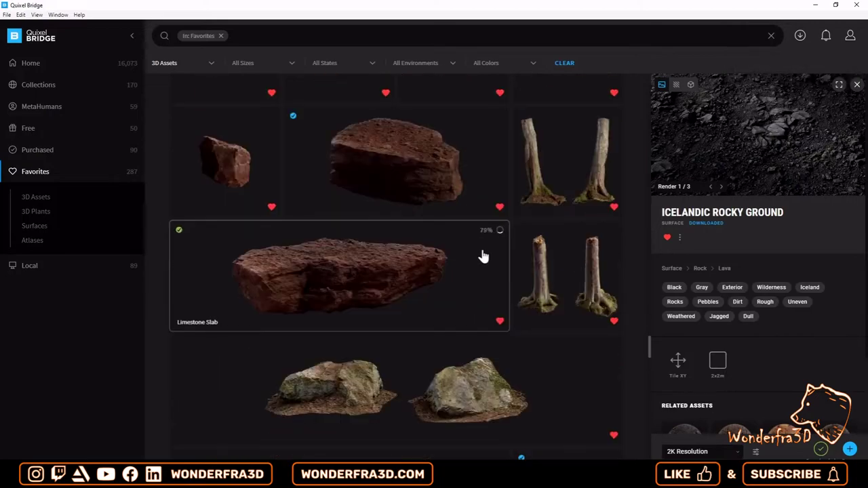
scroll(471, 289, down, 3)
scroll(471, 289, down, 3)
scroll(471, 289, down, 3)
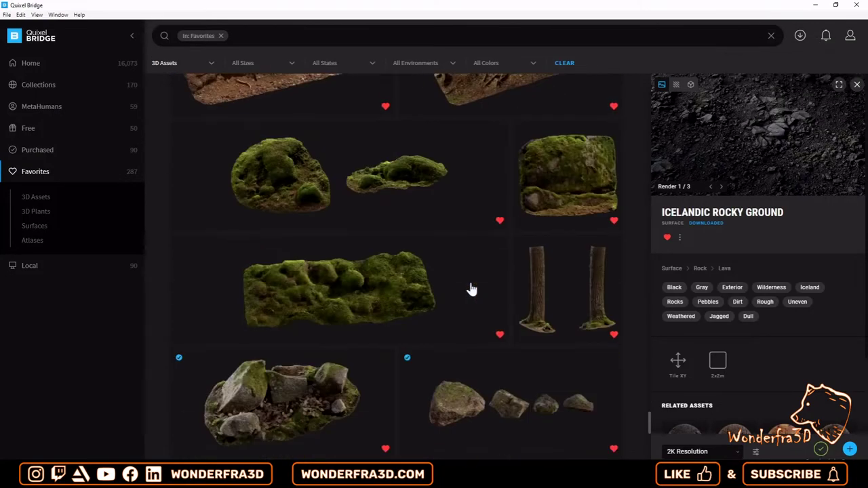
scroll(471, 289, down, 2)
scroll(471, 289, down, 3)
scroll(525, 287, down, 3)
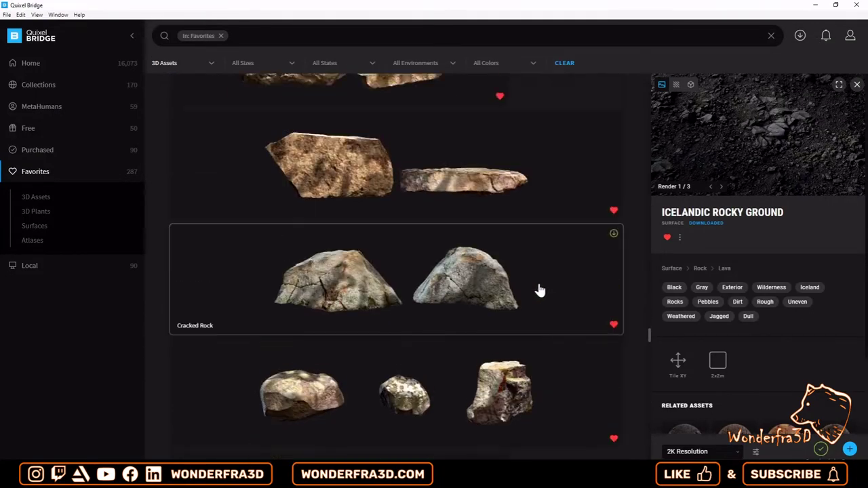
scroll(555, 292, down, 2)
scroll(556, 292, down, 1)
scroll(557, 292, down, 3)
scroll(556, 292, down, 1)
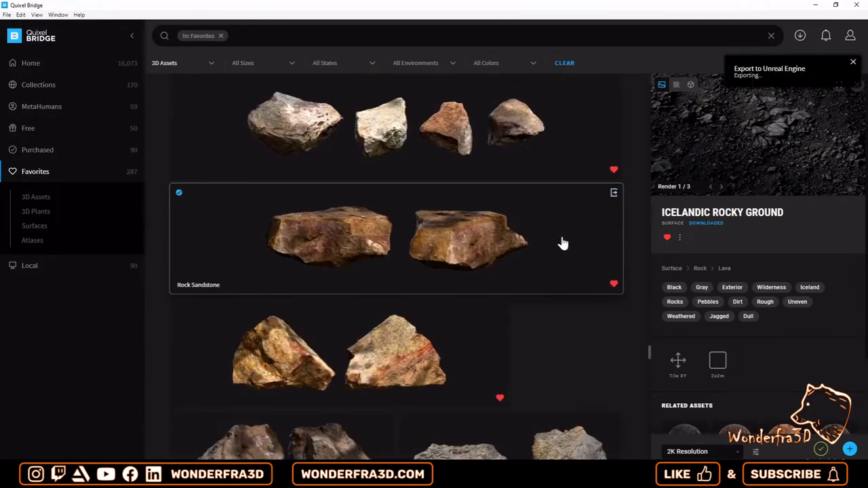
scroll(543, 251, down, 2)
scroll(543, 252, down, 2)
scroll(543, 251, down, 2)
scroll(543, 251, down, 2)
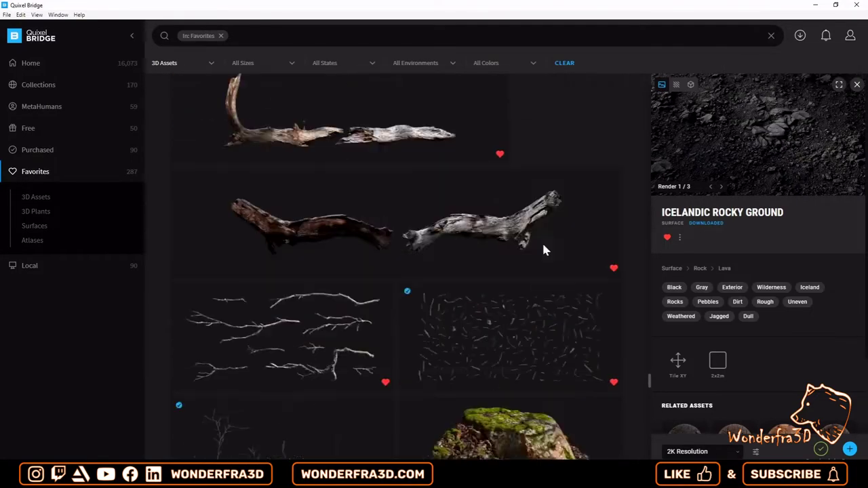
scroll(543, 251, down, 2)
scroll(542, 250, down, 2)
click(221, 36)
text(lava)
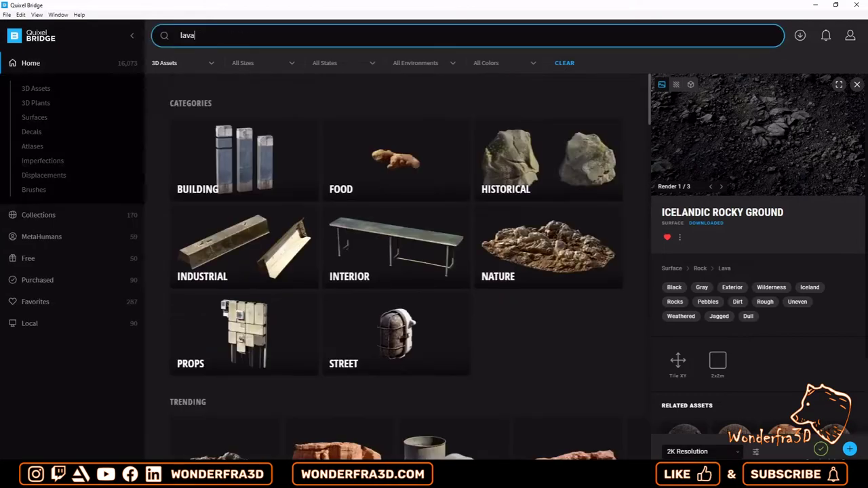
key(Return)
scroll(543, 156, down, 5)
scroll(564, 178, down, 5)
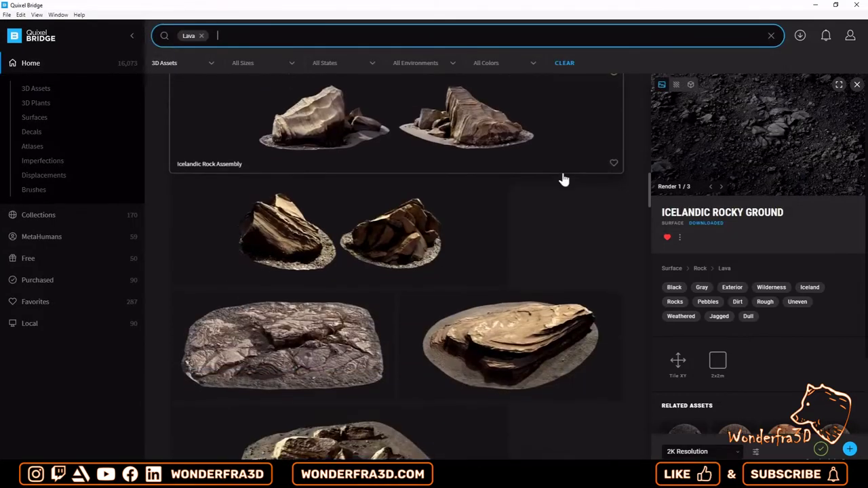
scroll(588, 174, down, 2)
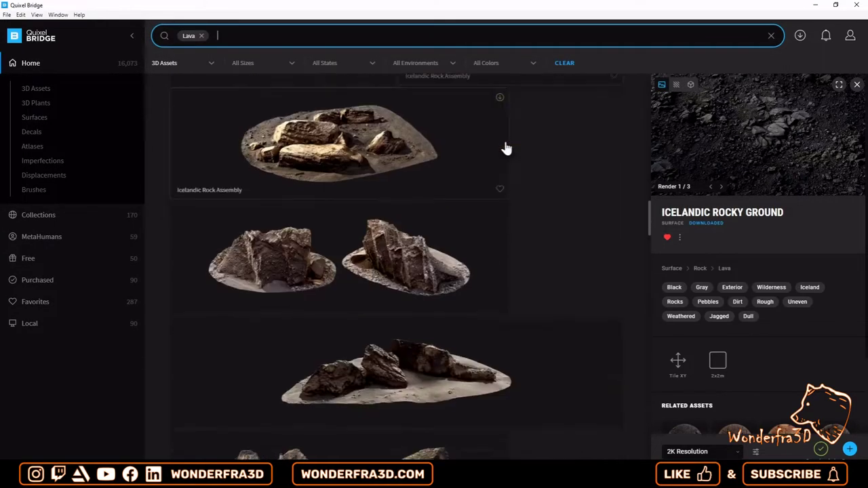
scroll(508, 147, down, 2)
scroll(550, 155, down, 2)
scroll(550, 155, down, 2)
scroll(550, 156, down, 2)
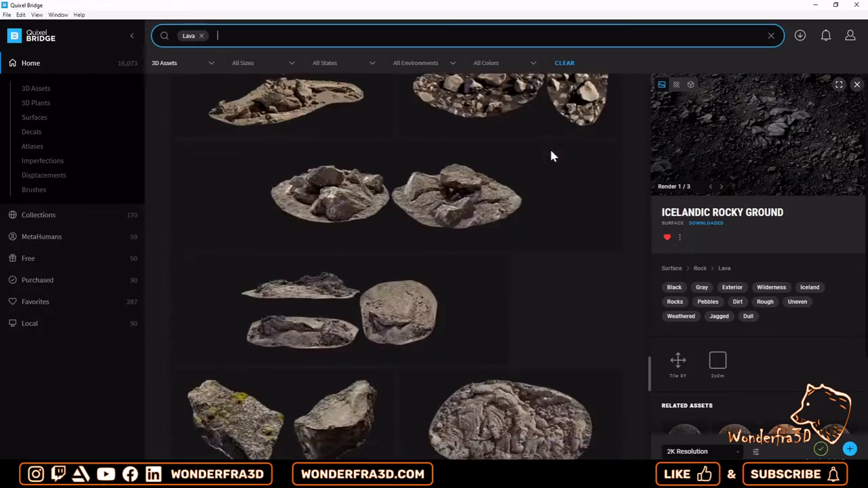
scroll(550, 156, down, 2)
scroll(550, 156, down, 2)
scroll(550, 156, down, 2)
scroll(550, 155, down, 2)
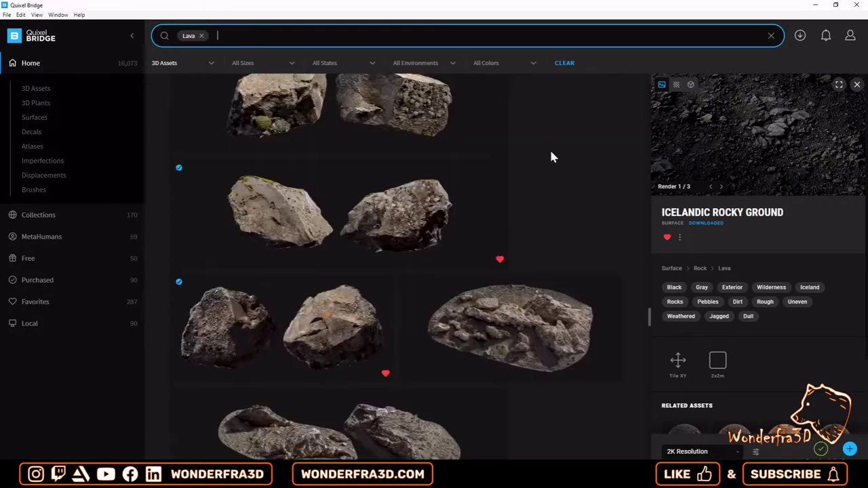
scroll(546, 162, down, 2)
scroll(545, 169, down, 2)
scroll(544, 169, down, 2)
scroll(544, 169, down, 2)
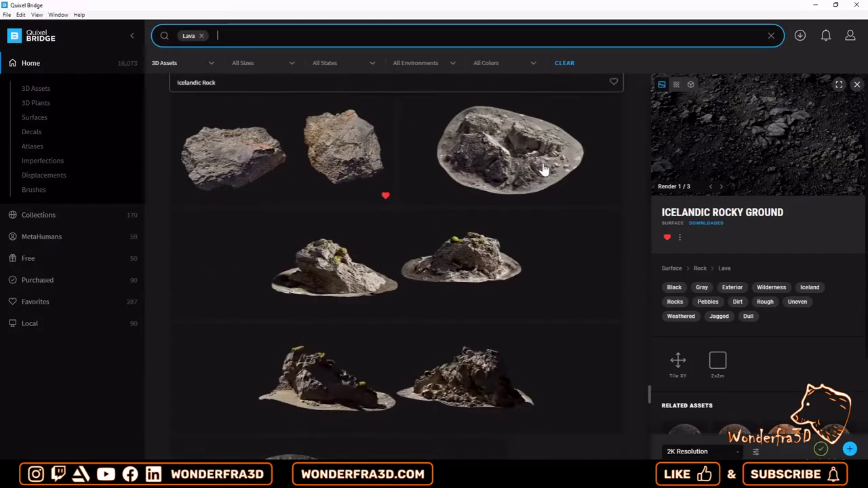
scroll(543, 171, down, 2)
scroll(544, 171, down, 2)
scroll(544, 171, down, 2)
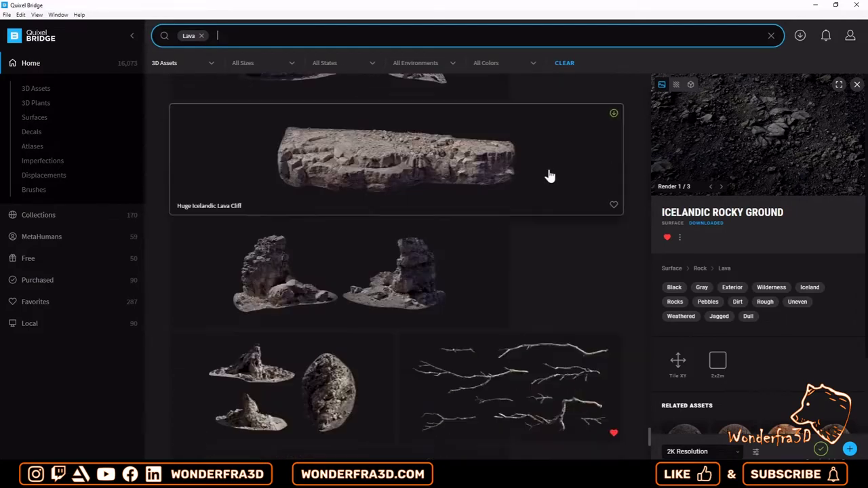
click(548, 175)
Step: Export the Volcanic Dolerite Rocks to Unreal Engine
scroll(787, 219, down, 3)
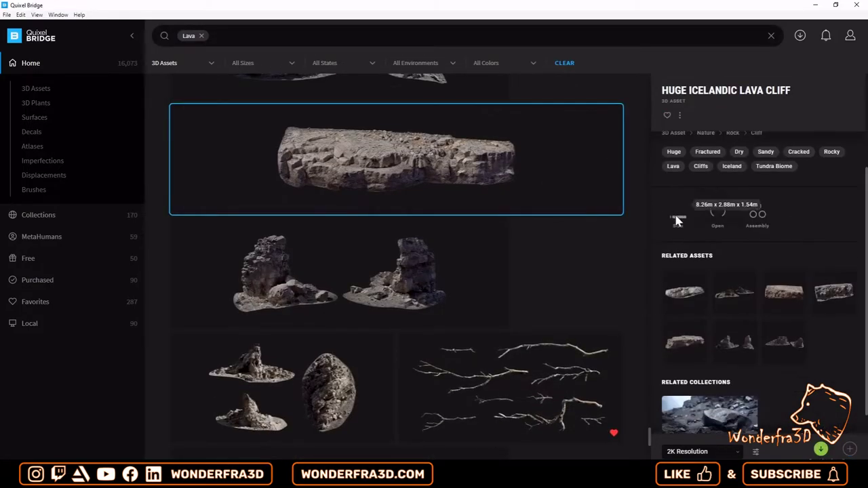
scroll(679, 214, down, 1)
scroll(613, 209, up, 2)
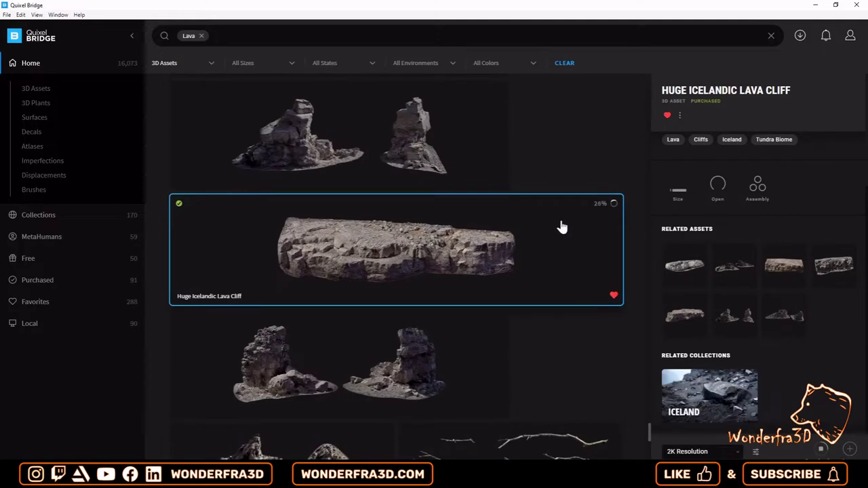
scroll(556, 253, down, 3)
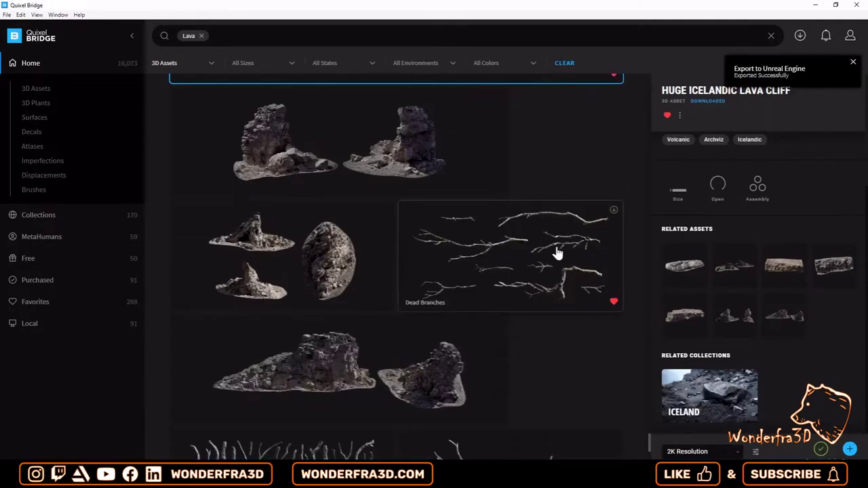
scroll(557, 253, down, 3)
scroll(556, 253, down, 3)
scroll(556, 253, down, 3)
scroll(556, 253, down, 3)
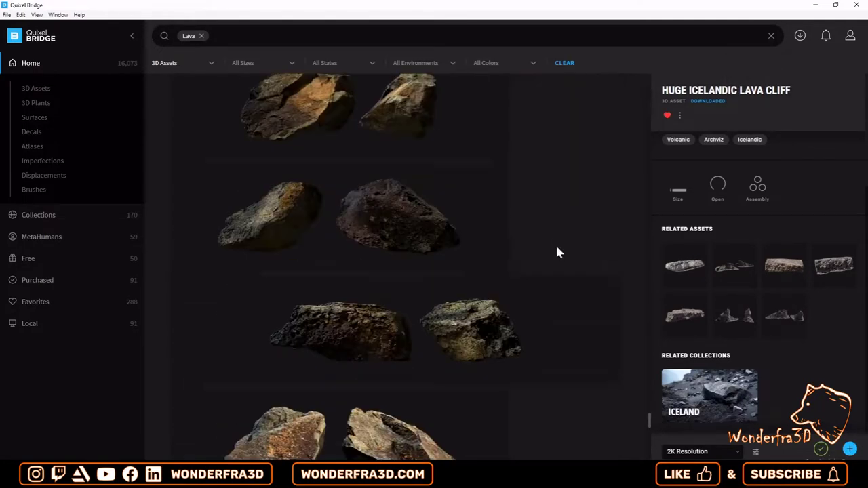
scroll(557, 252, down, 3)
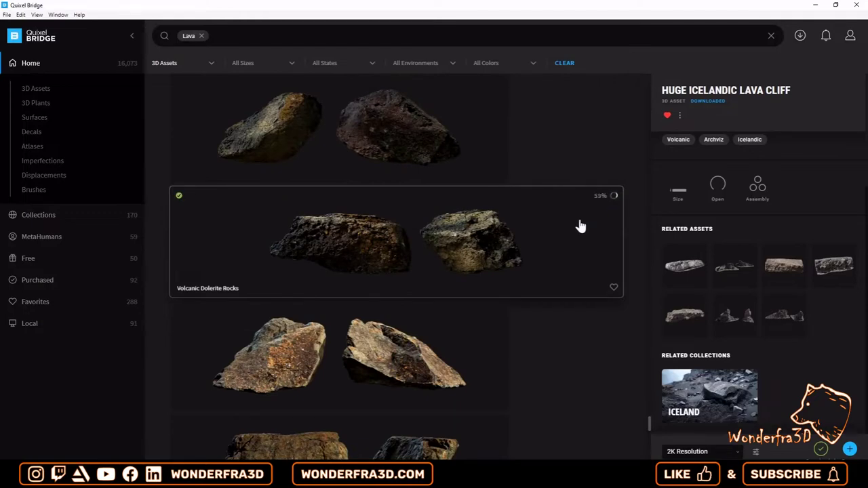
click(614, 197)
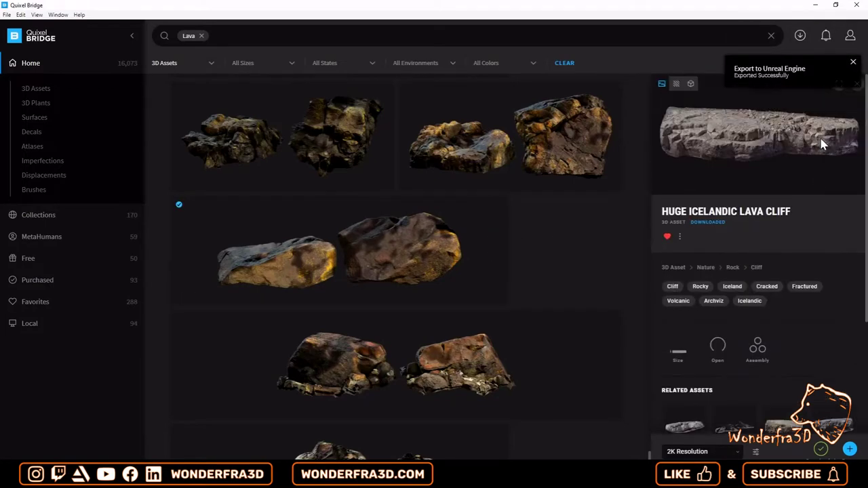
scroll(550, 244, down, 2)
scroll(560, 281, down, 1)
Step: Search Quixel Bridge for 'Rock' assets sized 1-2 M in the Nature category
click(202, 36)
text(Ro)
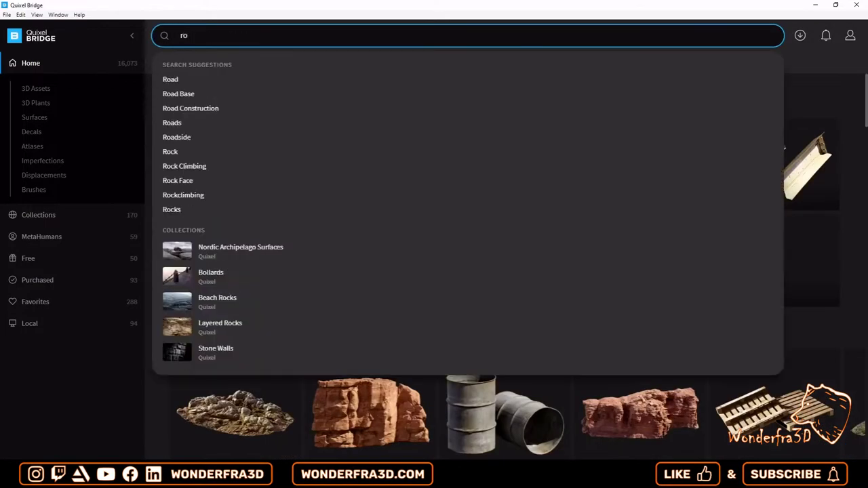
text(ck)
key(Return)
click(265, 122)
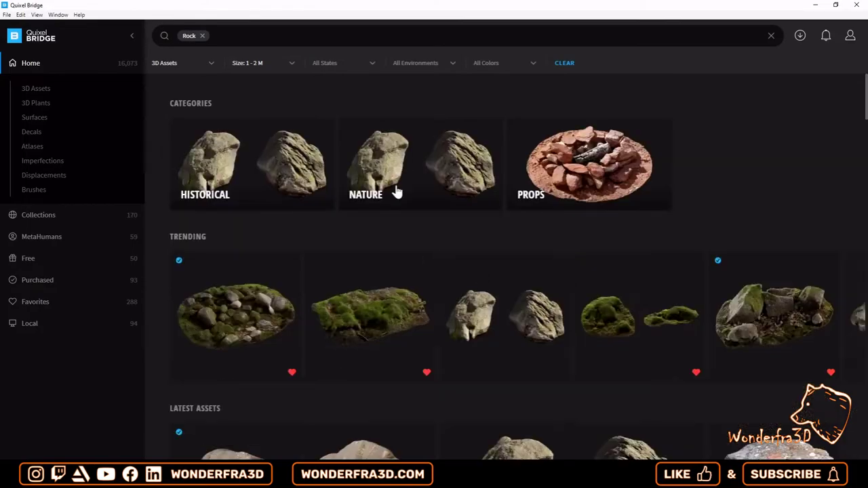
click(396, 190)
scroll(784, 313, down, 5)
scroll(784, 312, down, 2)
scroll(673, 324, down, 2)
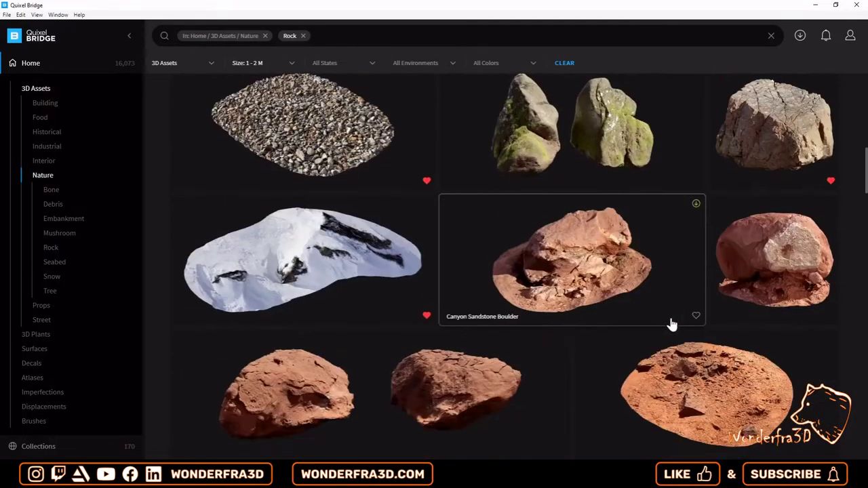
scroll(672, 323, down, 2)
scroll(537, 326, up, 1)
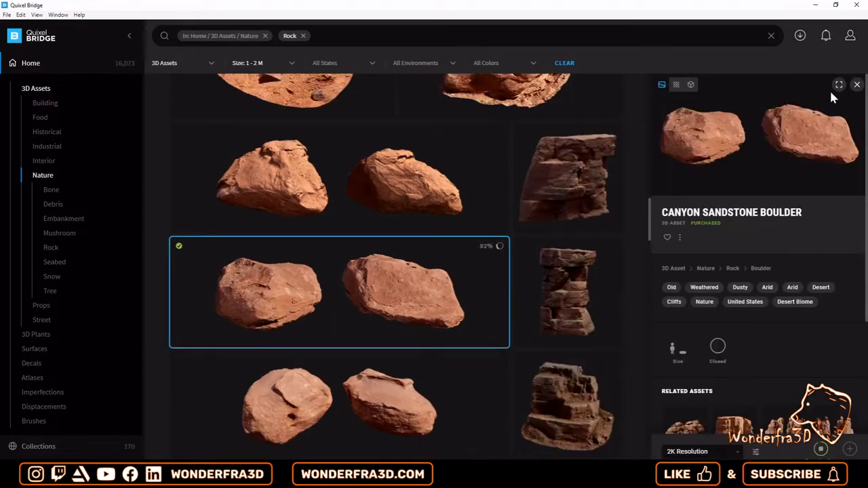
Step: Download and export the Canyon Sandstone Boulder, then scroll through more rock assets
click(549, 313)
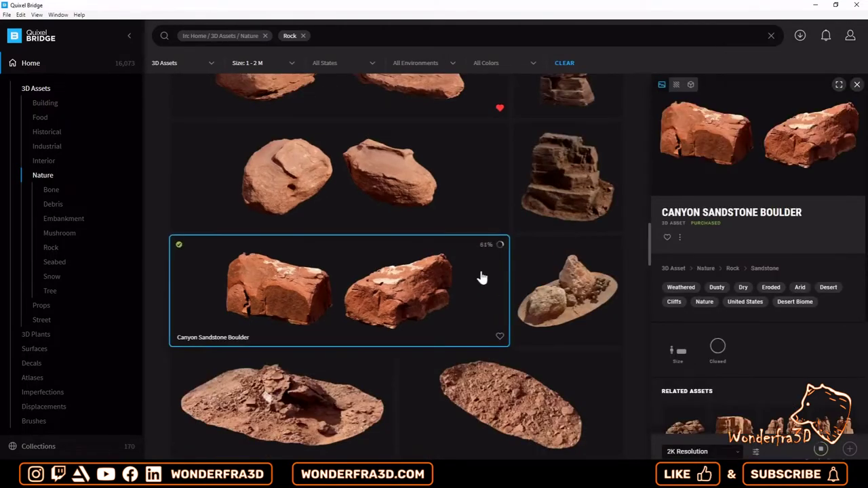
scroll(497, 335, down, 3)
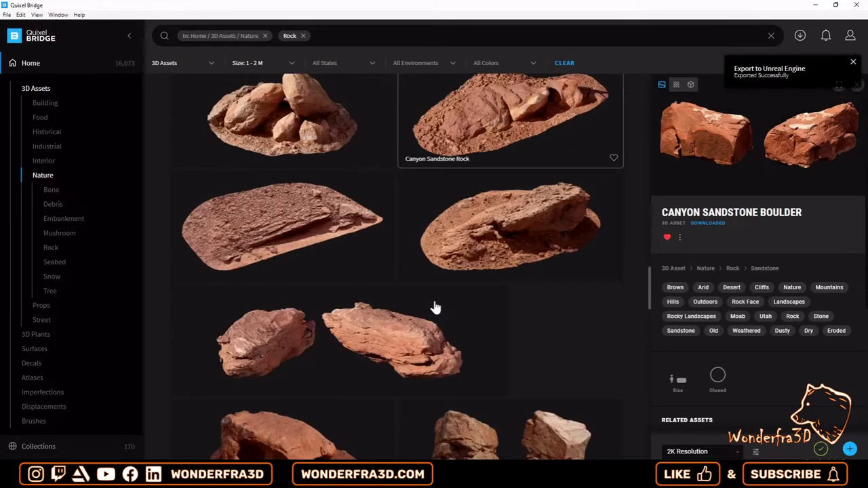
scroll(434, 306, down, 2)
scroll(500, 252, down, 2)
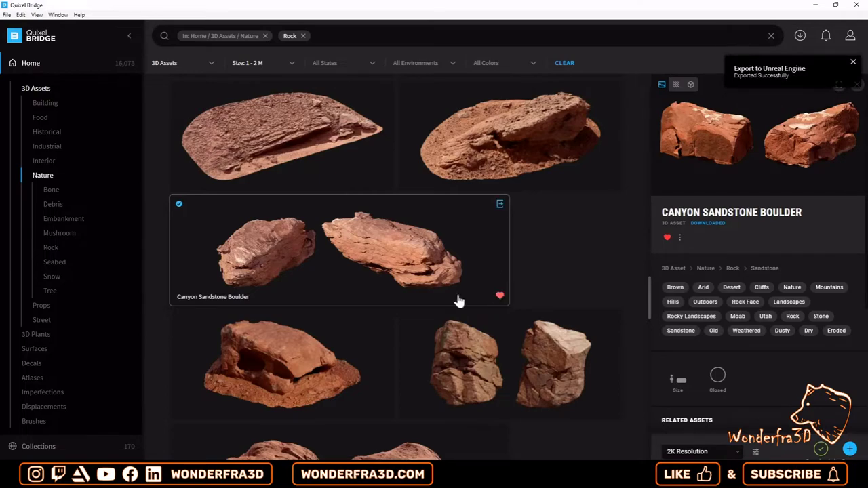
scroll(448, 246, down, 2)
scroll(448, 246, down, 2)
scroll(448, 247, down, 2)
scroll(410, 322, down, 2)
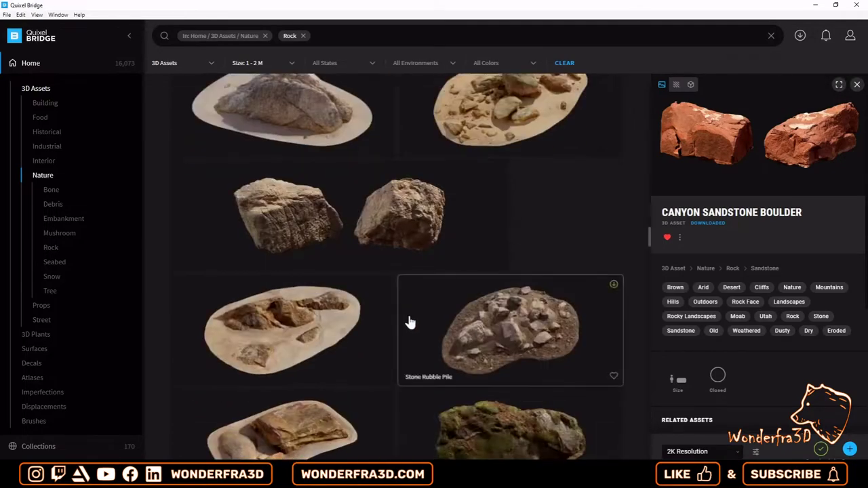
scroll(409, 322, down, 2)
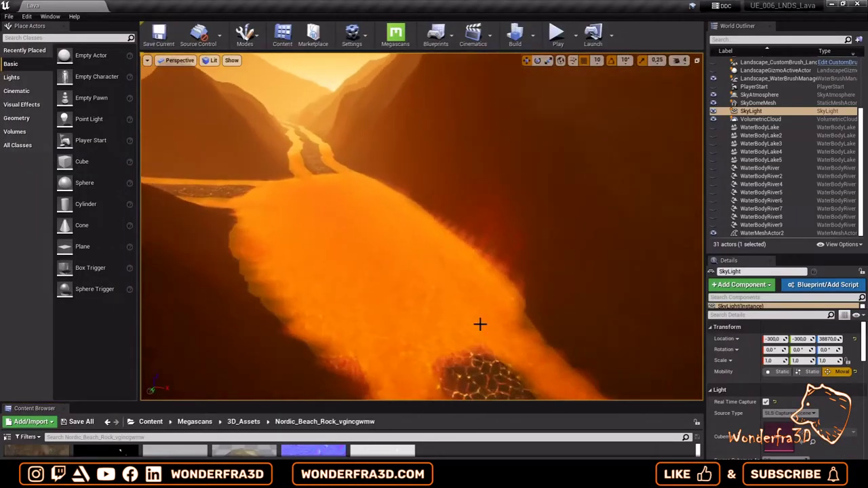
Step: Open the Canyon Sandstone Boulder mesh from the 3D_Assets folder for editing
drag(446, 328, 445, 319)
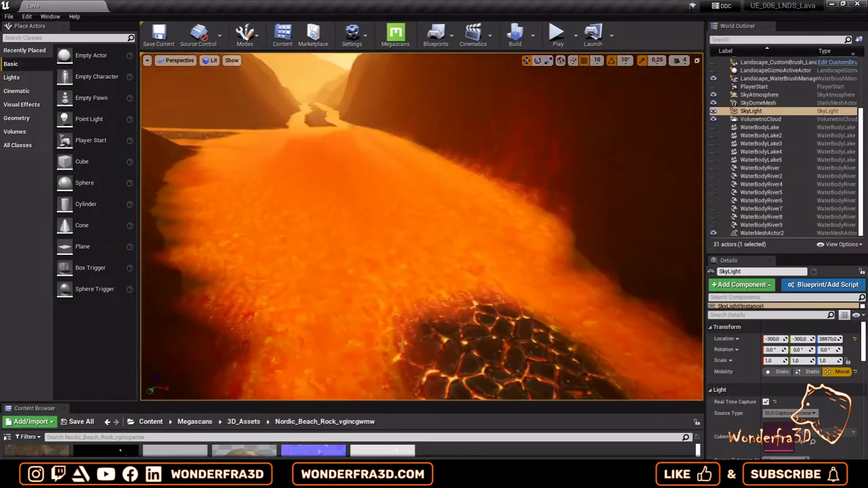
drag(308, 403, 308, 330)
click(243, 348)
double_click(59, 408)
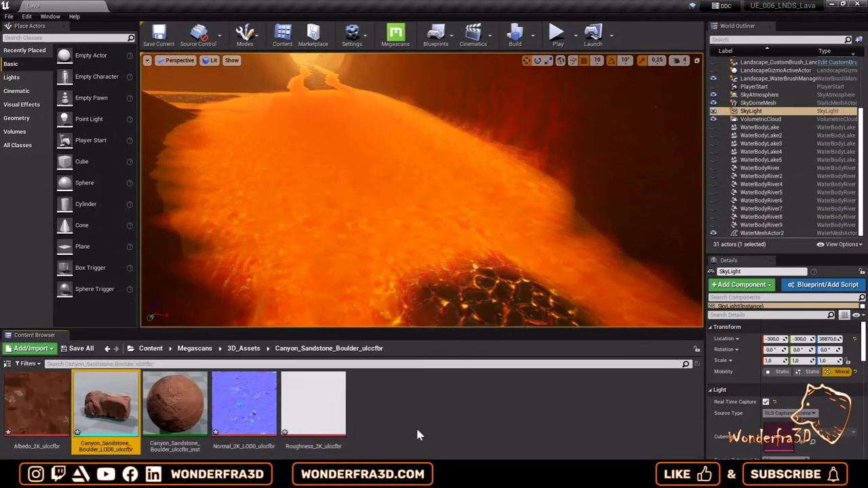
double_click(109, 424)
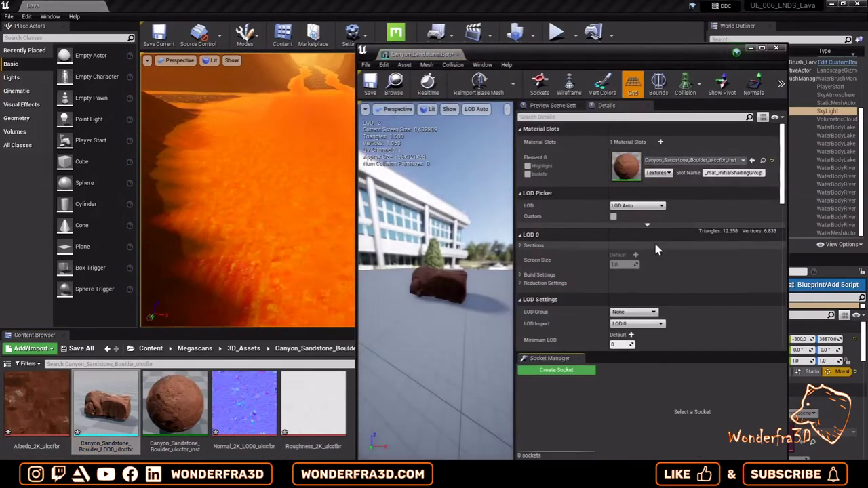
Step: Assign the Megascans Icelandic_Rocky_Ground material to the boulder mesh's Element 0
click(108, 350)
click(158, 350)
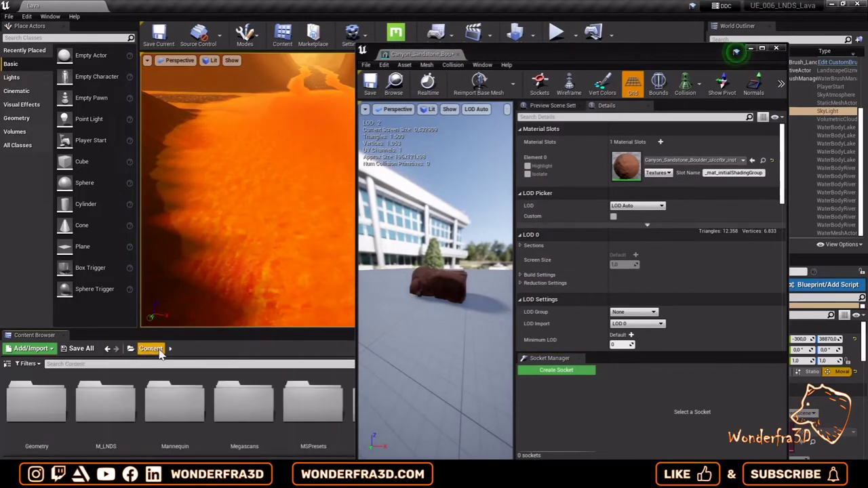
double_click(235, 405)
double_click(55, 407)
double_click(56, 407)
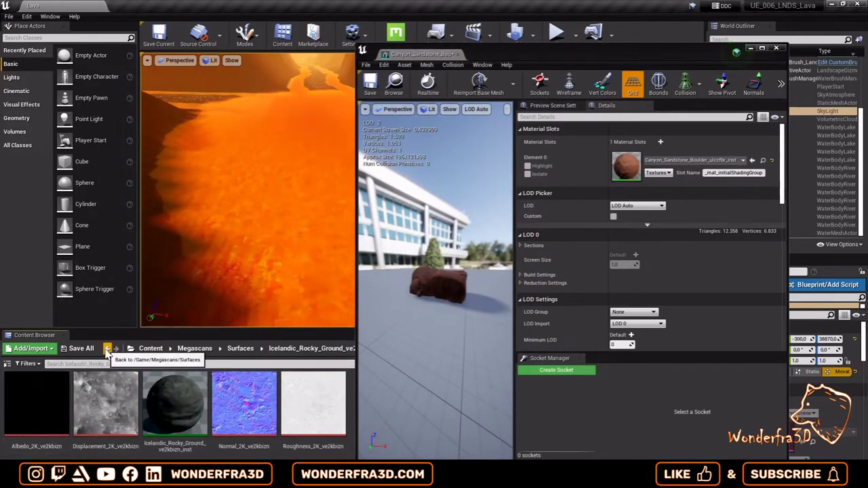
drag(175, 403, 624, 166)
scroll(443, 292, up, 5)
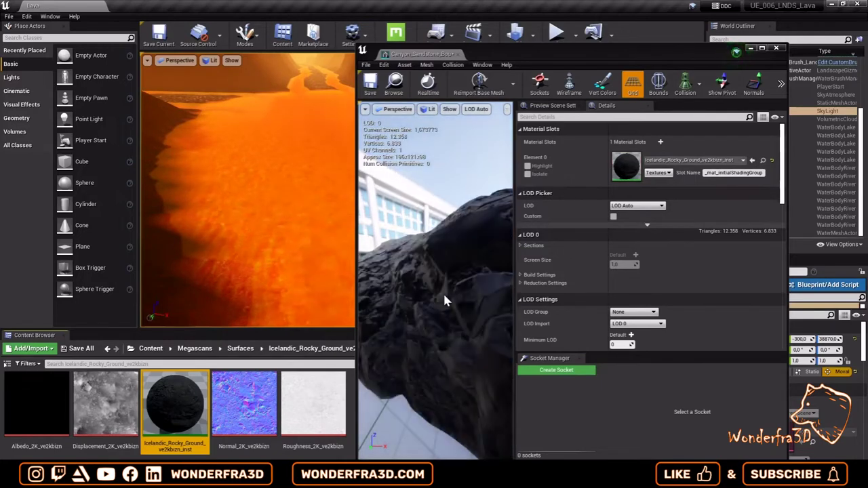
scroll(443, 291, down, 3)
Step: Place the darkened Canyon Sandstone Boulder in the lava river
click(107, 348)
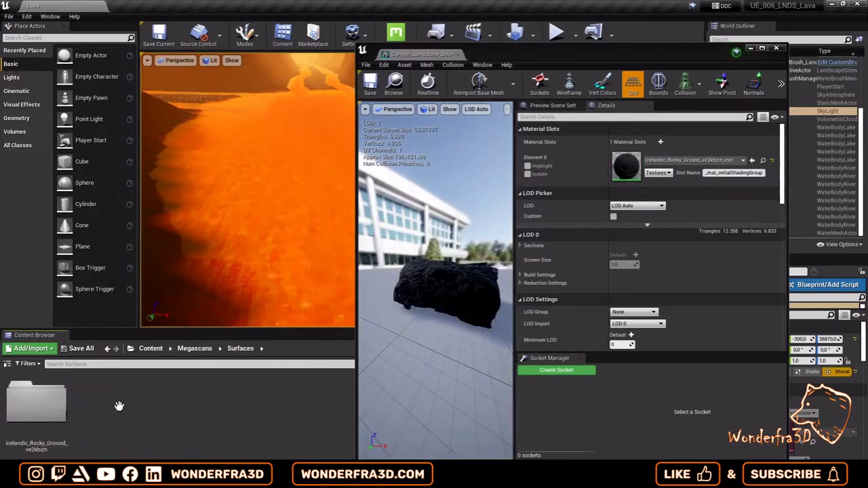
click(107, 349)
double_click(64, 404)
drag(107, 404, 269, 278)
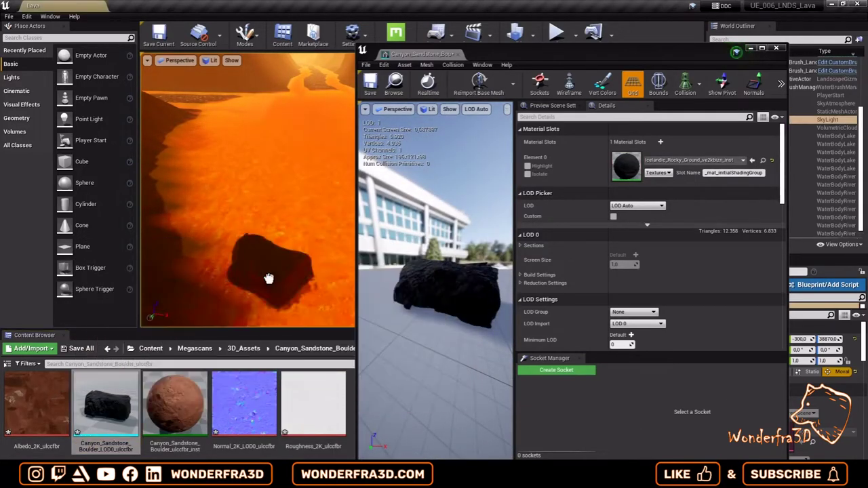
click(107, 348)
double_click(106, 403)
Step: Apply Icelandic_Rocky_Ground_inst to the second and third boulder meshes
double_click(112, 410)
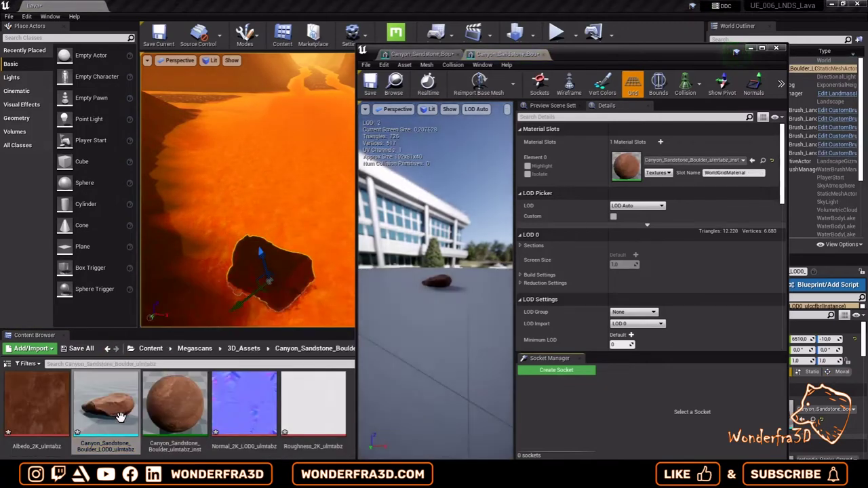
click(743, 161)
click(736, 343)
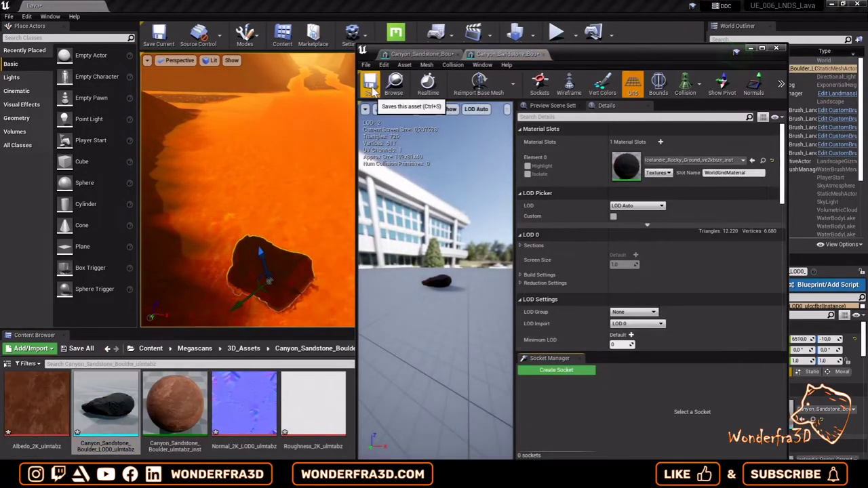
click(106, 349)
double_click(107, 407)
double_click(107, 404)
click(743, 160)
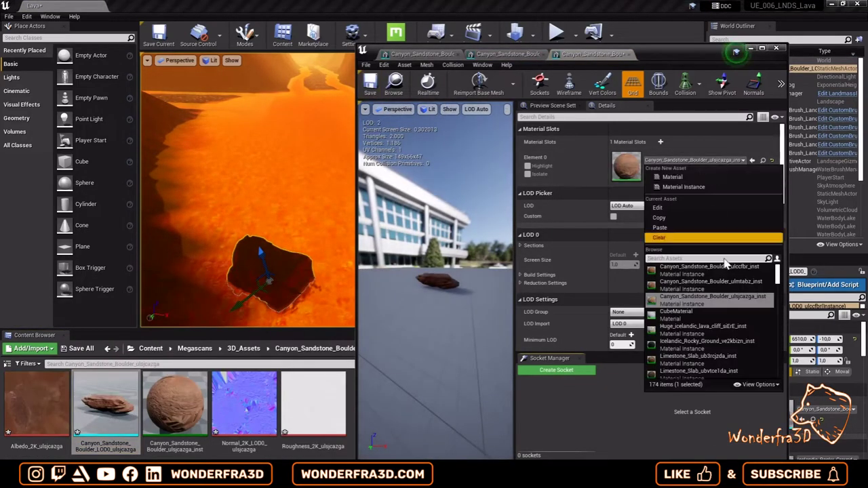
click(737, 343)
Step: Apply Icelandic_Rocky_Ground_inst to the Huge_icelandic_lava_cliff and first Limestone_Slab meshes
click(107, 348)
double_click(174, 401)
double_click(106, 404)
click(743, 160)
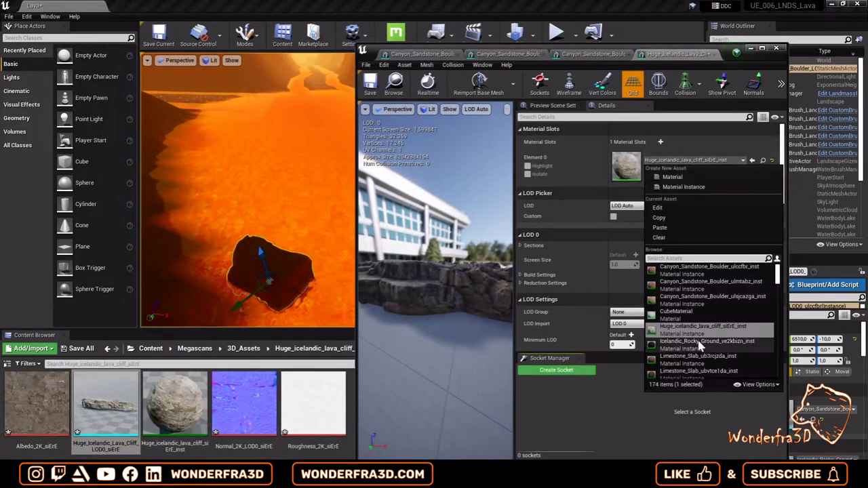
click(736, 335)
click(108, 348)
double_click(244, 400)
double_click(107, 404)
click(743, 160)
click(737, 340)
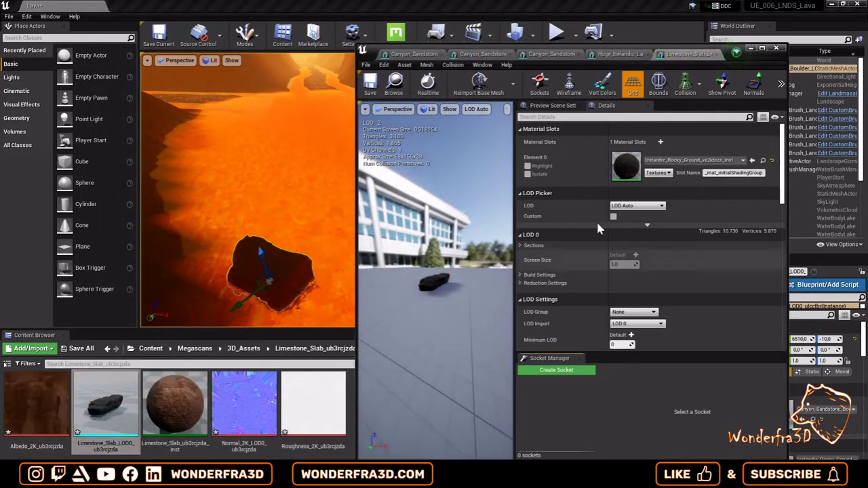
Step: Apply Icelandic_Rocky_Ground_inst to the second Limestone_Slab and Limestone_Slab_ubxbadpda meshes
click(243, 348)
double_click(310, 404)
double_click(106, 404)
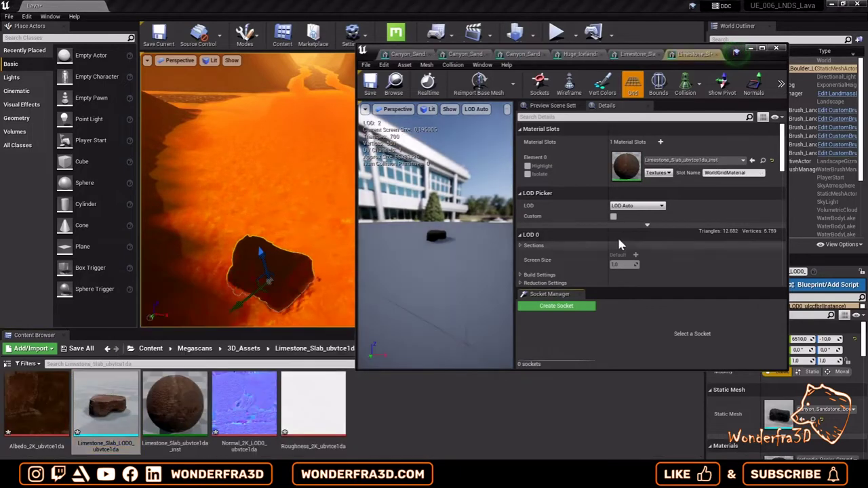
click(743, 161)
click(673, 348)
click(243, 348)
double_click(471, 401)
double_click(106, 404)
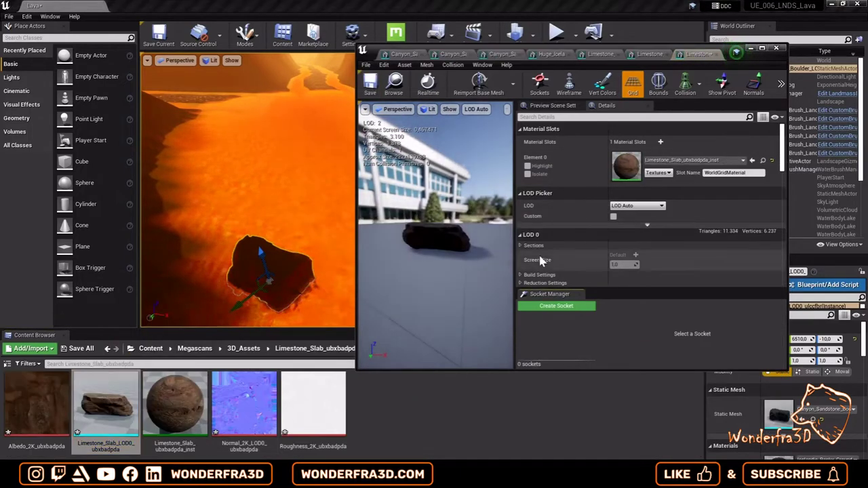
click(743, 160)
click(699, 330)
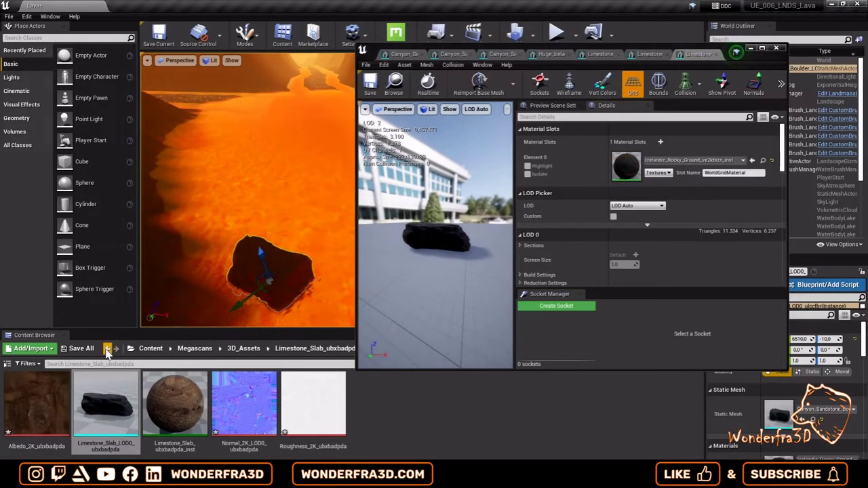
Step: Open the Nordic beach rock mesh and browse its Element 0 material list
click(243, 348)
double_click(310, 404)
double_click(107, 404)
click(743, 160)
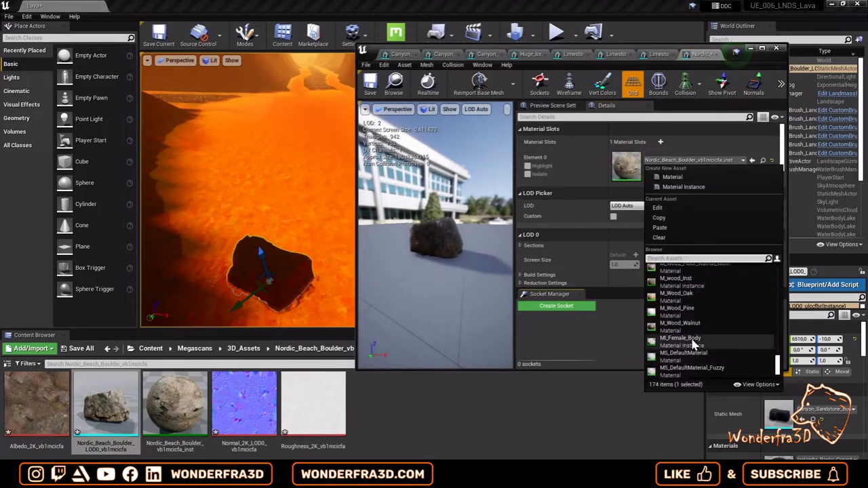
mouse_move(779, 348)
mouse_down()
mouse_move(787, 324)
mouse_move(778, 356)
mouse_up()
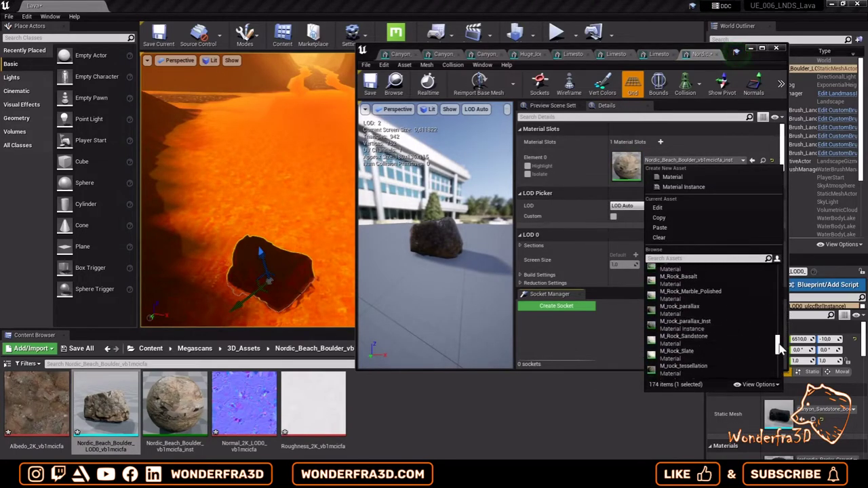
click(706, 295)
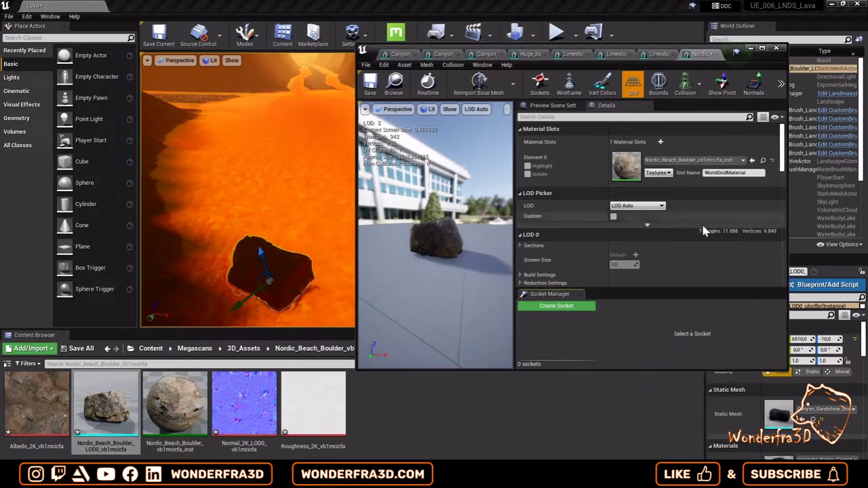
click(743, 160)
Step: Apply Icelandic_Rocky_Ground to the Nordic beach rock's Element 0 slot
scroll(733, 302, up, 2)
scroll(734, 306, up, 3)
scroll(735, 307, up, 3)
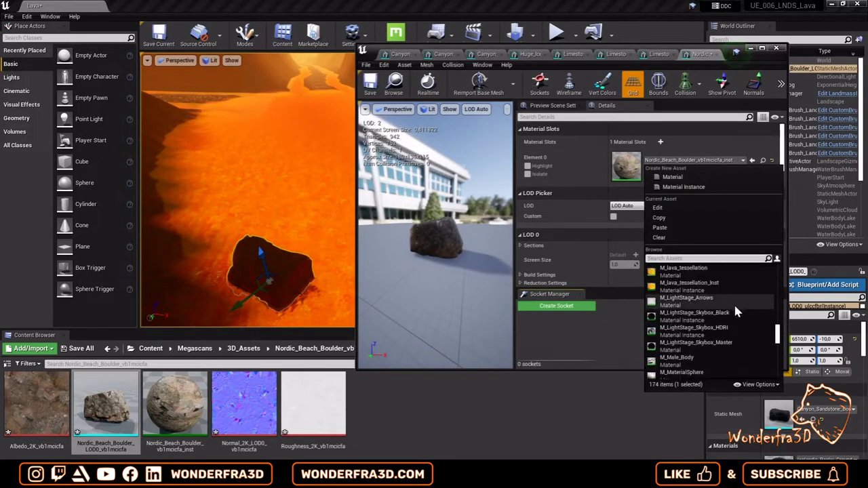
scroll(734, 307, up, 3)
scroll(735, 307, up, 3)
scroll(734, 302, up, 2)
scroll(734, 304, up, 2)
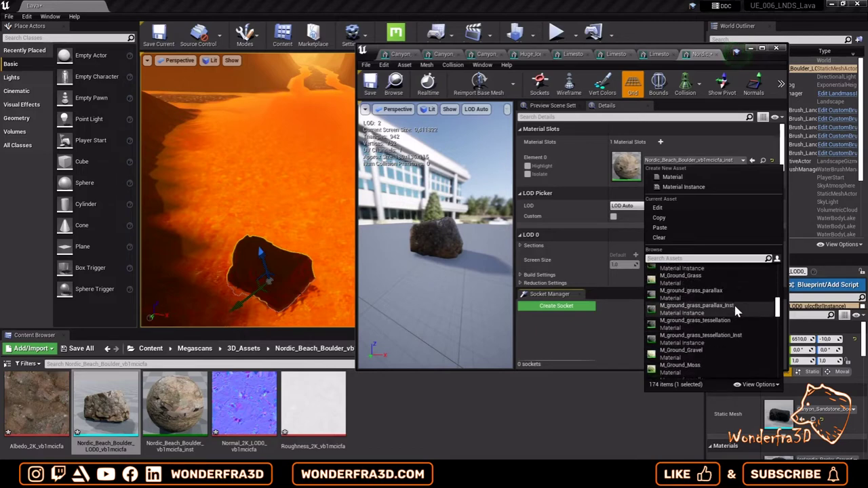
scroll(734, 303, up, 2)
scroll(733, 303, up, 2)
scroll(734, 302, up, 2)
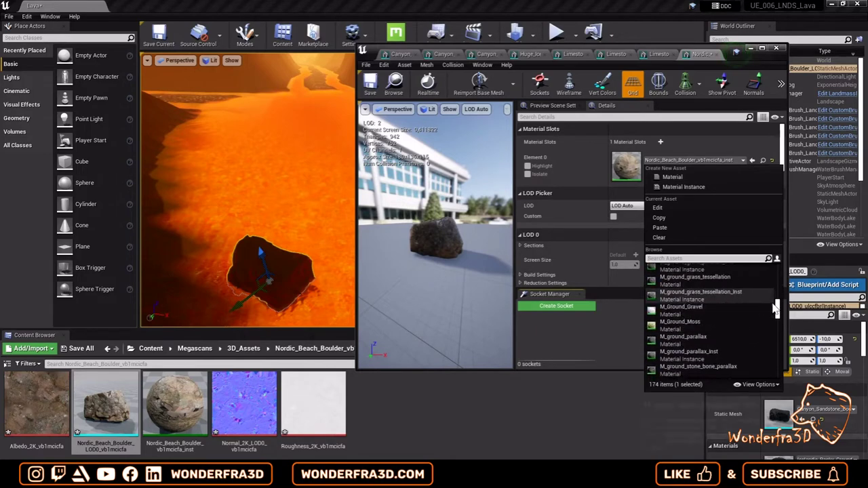
scroll(743, 300, up, 2)
click(743, 300)
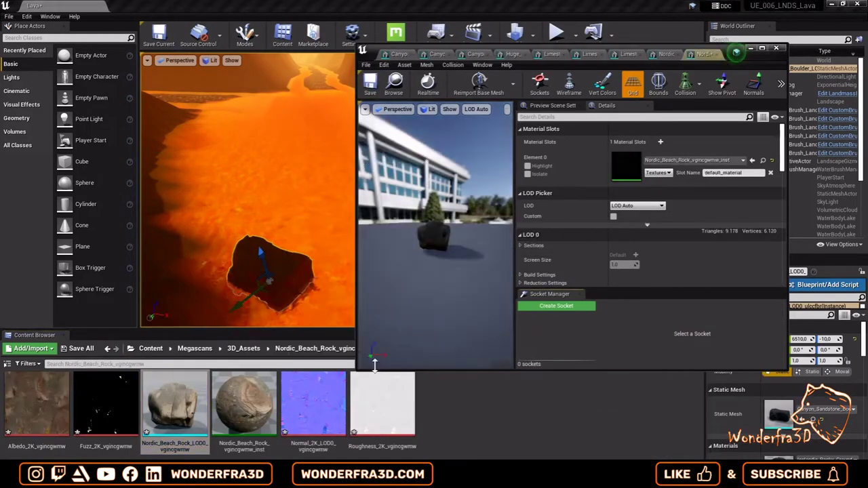
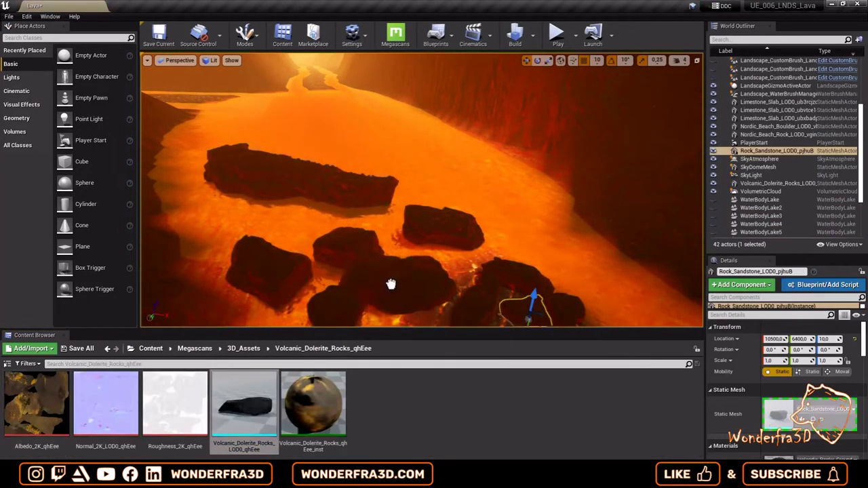
Step: Run a quick playtest of the level, then stop it and select the limestone slab stepping stone
click(107, 350)
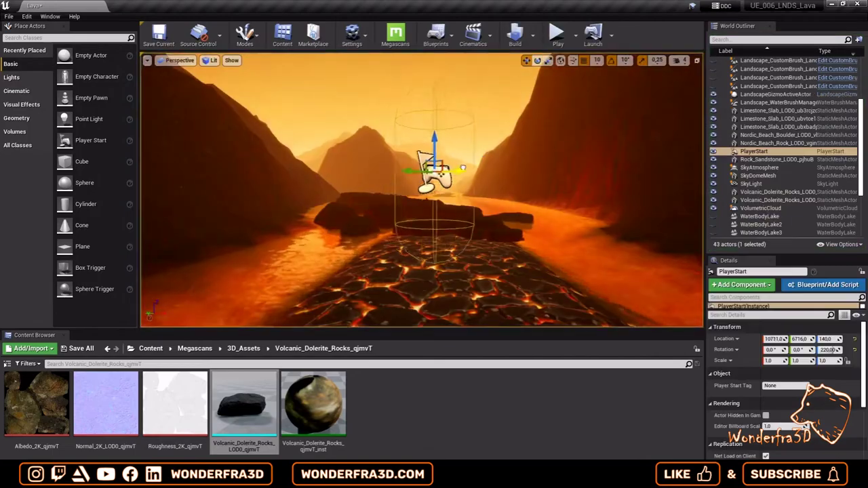
click(558, 33)
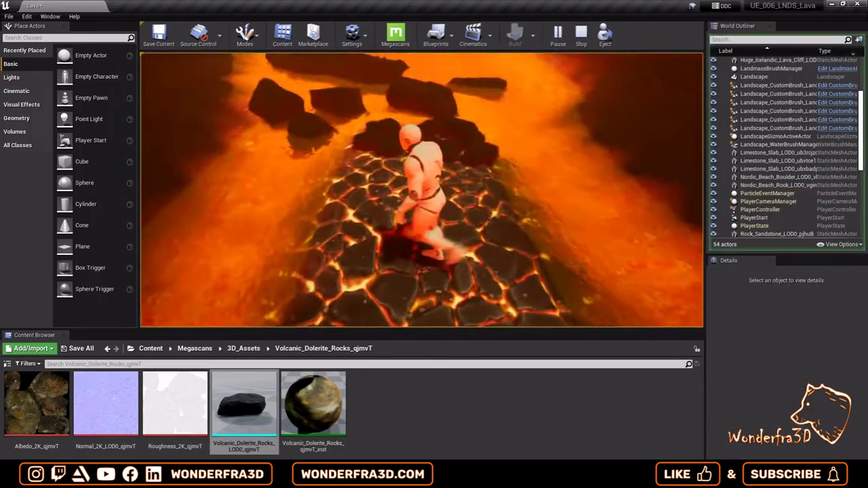
key(Escape)
click(494, 163)
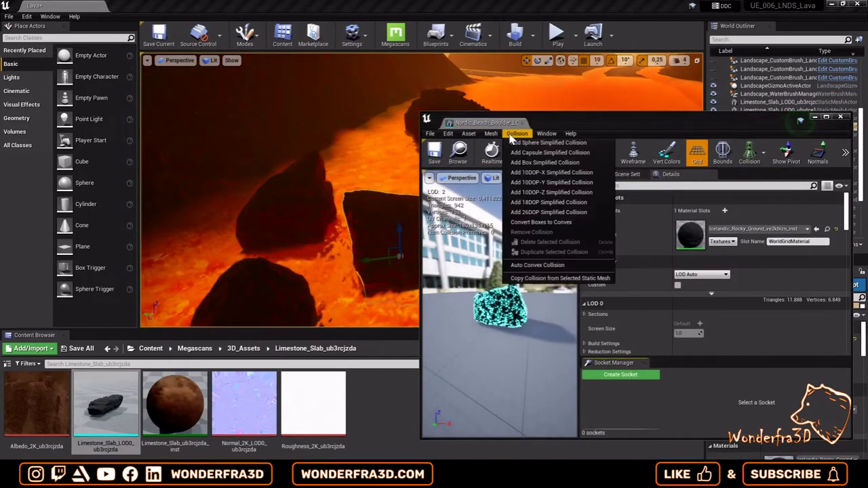
Step: Give the Nordic beach boulder a 10DOP-Y simplified collision and show its collision in the preview
click(590, 183)
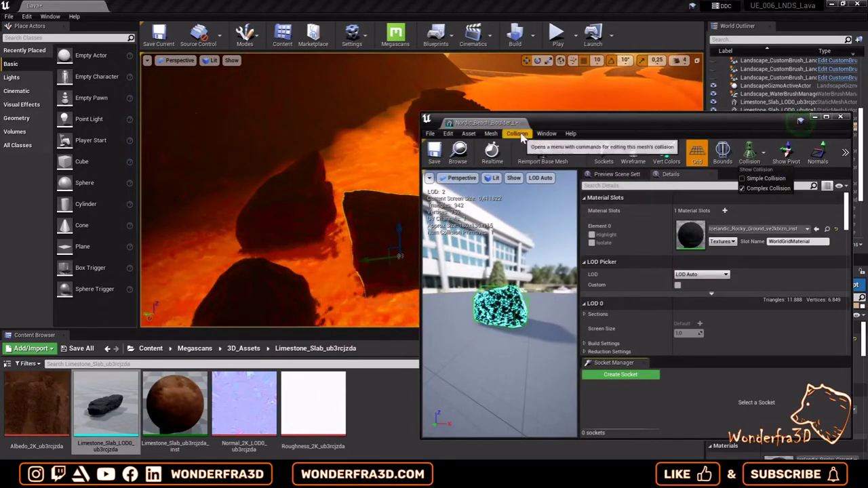
click(792, 127)
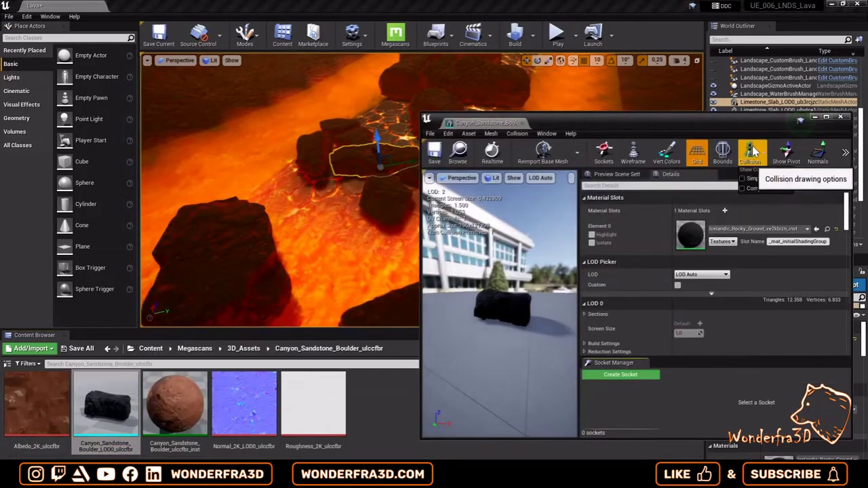
click(750, 151)
Step: Add box simplified collision to the boulder and display its simple collision
click(517, 133)
click(543, 162)
click(517, 133)
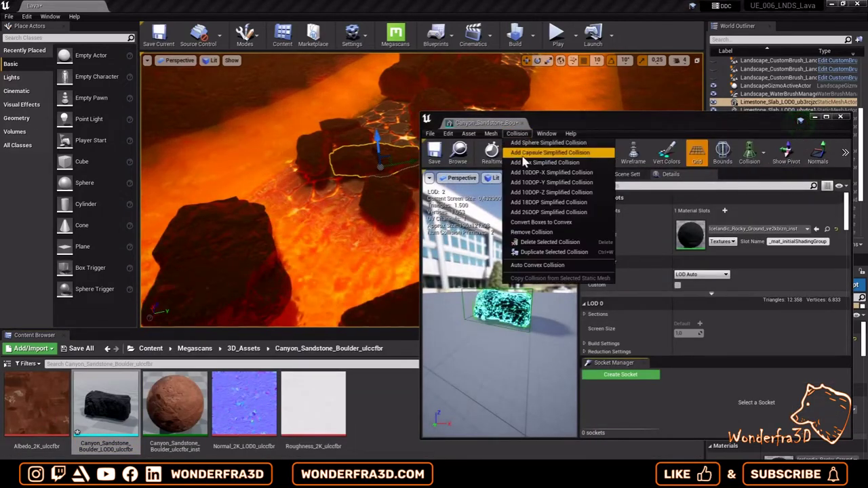
click(526, 162)
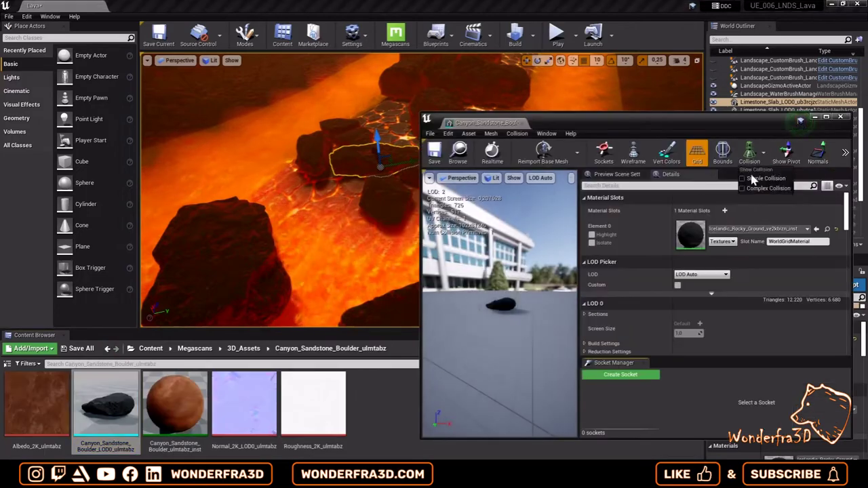
click(752, 179)
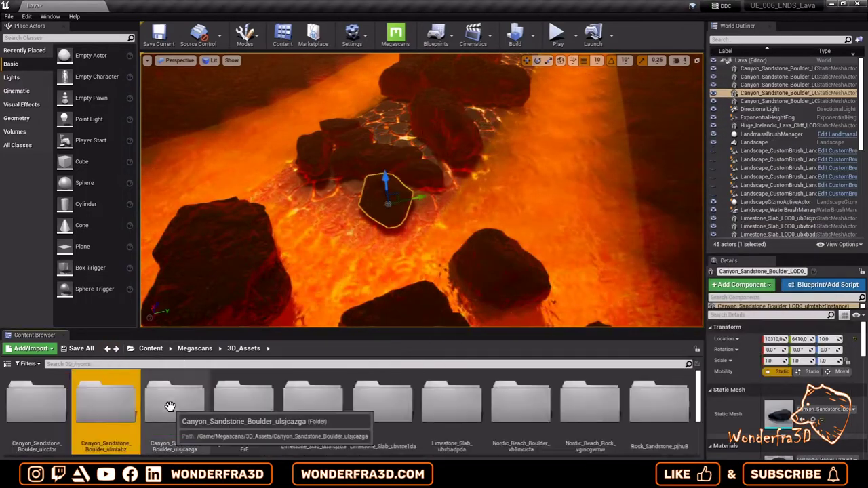
Step: Add box simplified collision to the lava cliff and delete the placed sandstone boulders from the level
double_click(170, 406)
double_click(76, 432)
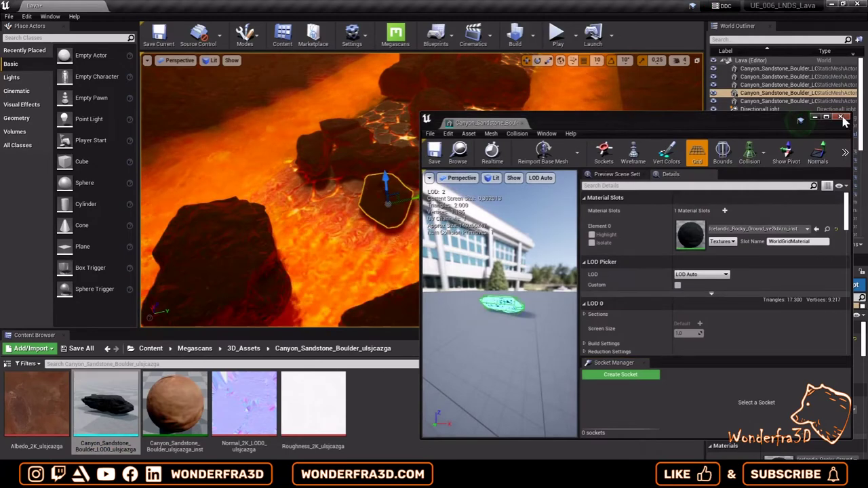
click(841, 117)
click(517, 133)
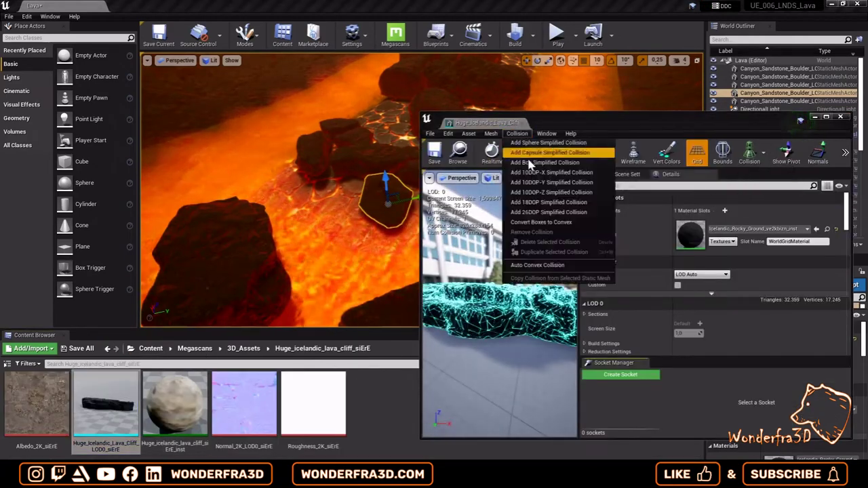
click(533, 163)
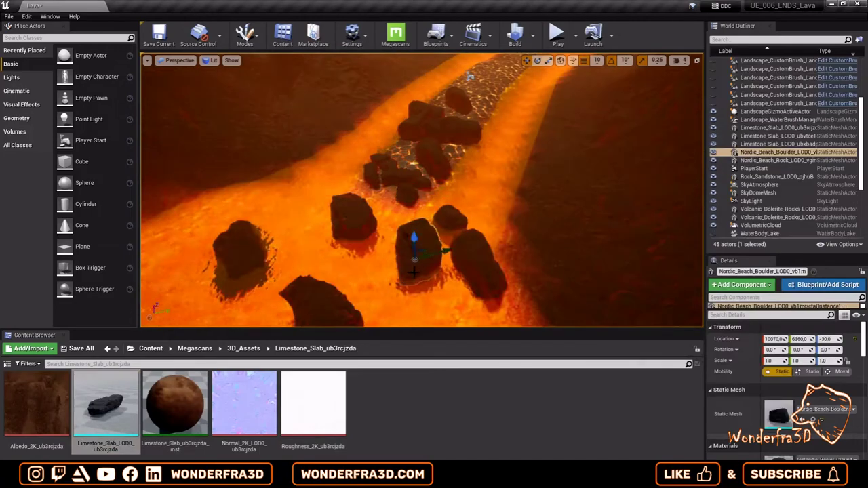
key(Delete)
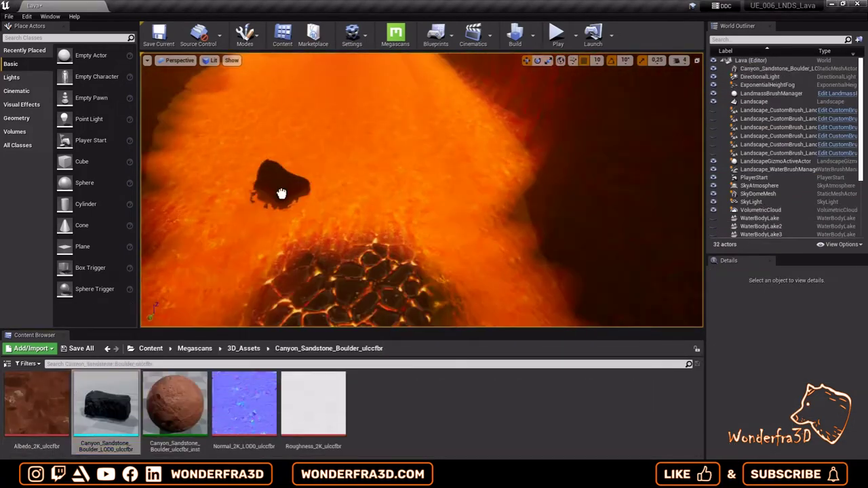
Step: Place three sandstone boulders in the lava river and run the mannequin along the path
drag(282, 194, 281, 194)
drag(105, 407, 291, 252)
drag(194, 387, 356, 241)
click(107, 349)
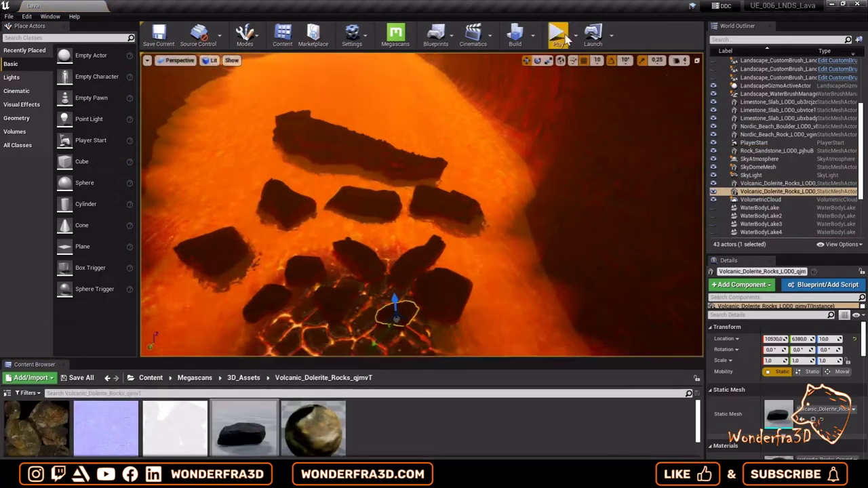
key(w)
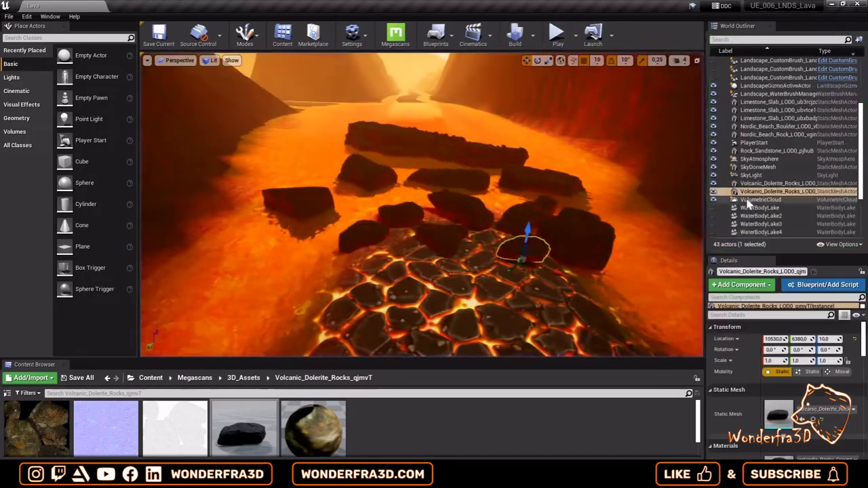
click(598, 60)
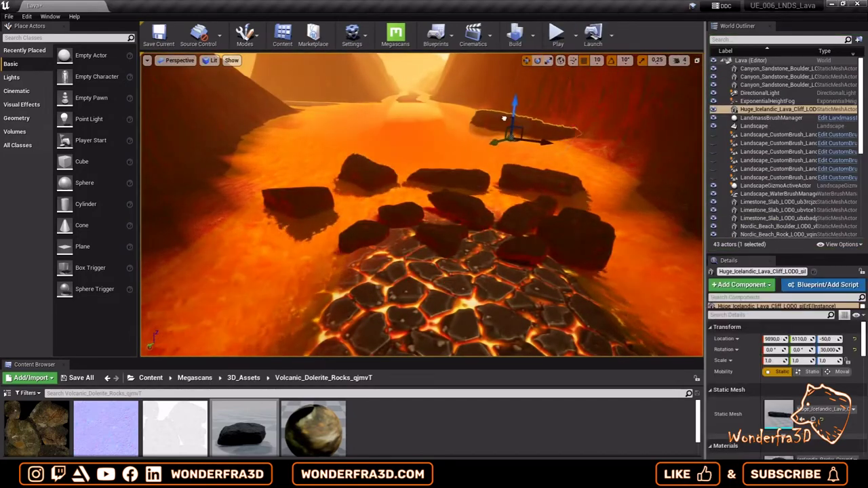
Step: Rotate the lava cliff from 30 to 40 degrees and scale it up to 1.25
key(f)
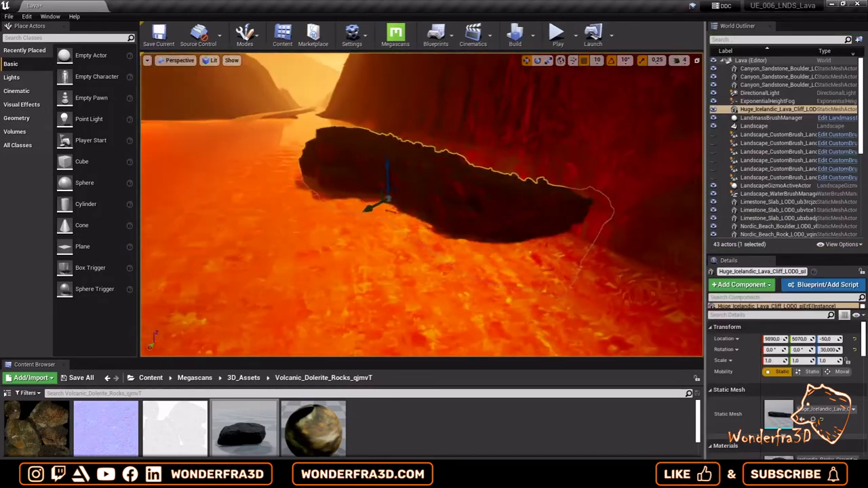
drag(390, 210, 406, 213)
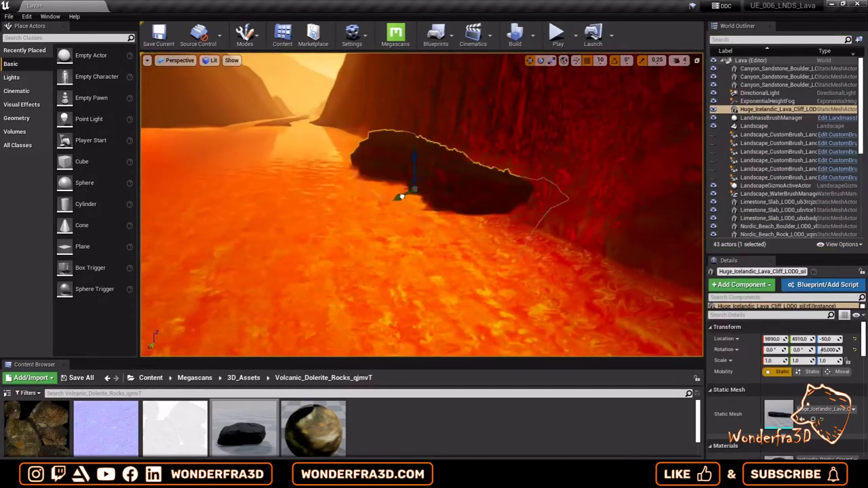
drag(412, 192, 534, 68)
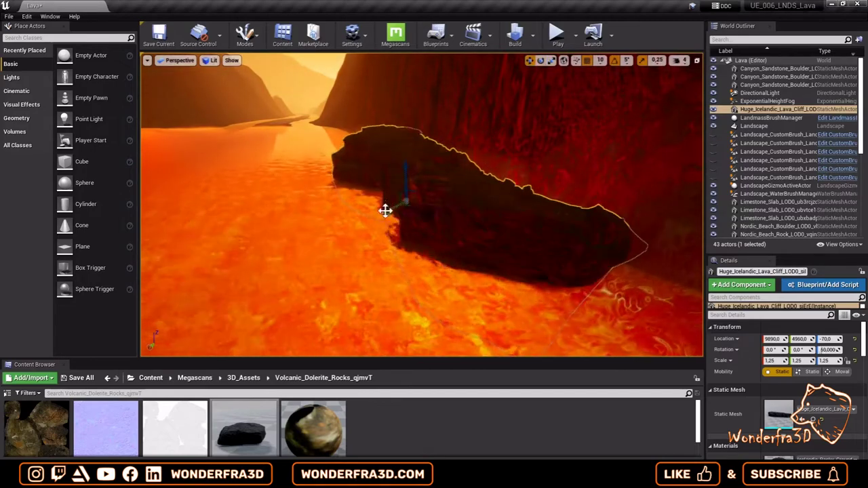
mouse_move(390, 198)
right_down()
mouse_move(536, 151)
mouse_move(456, 164)
right_up()
key(w)
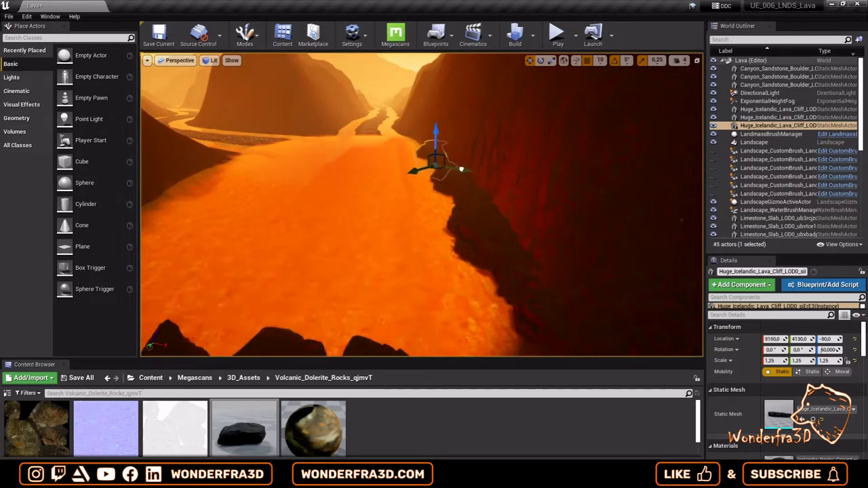
Step: Duplicate the cliff along the lava edge, rotating the copies to fit the bank
key(ctrl+w)
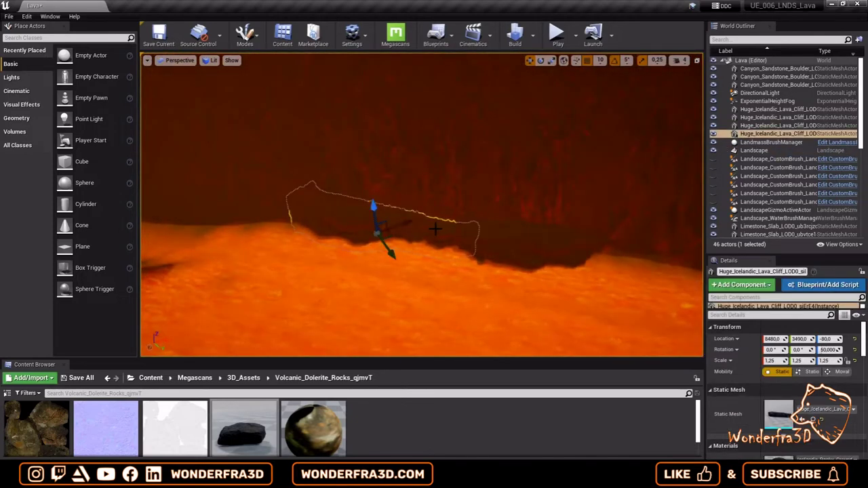
alt+drag(571, 201, 508, 237)
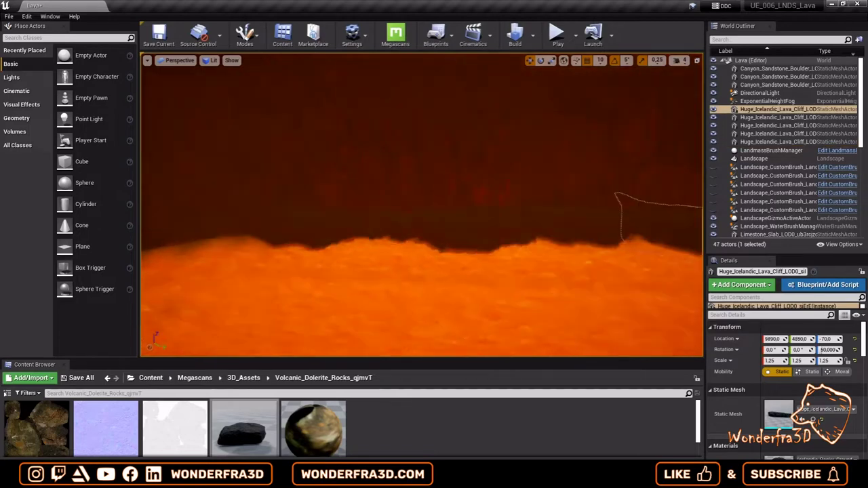
key(e)
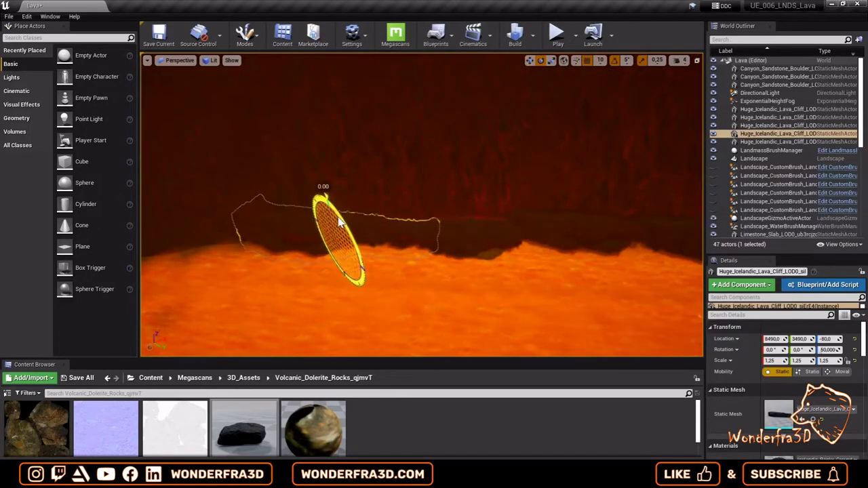
drag(375, 221, 366, 219)
key(w)
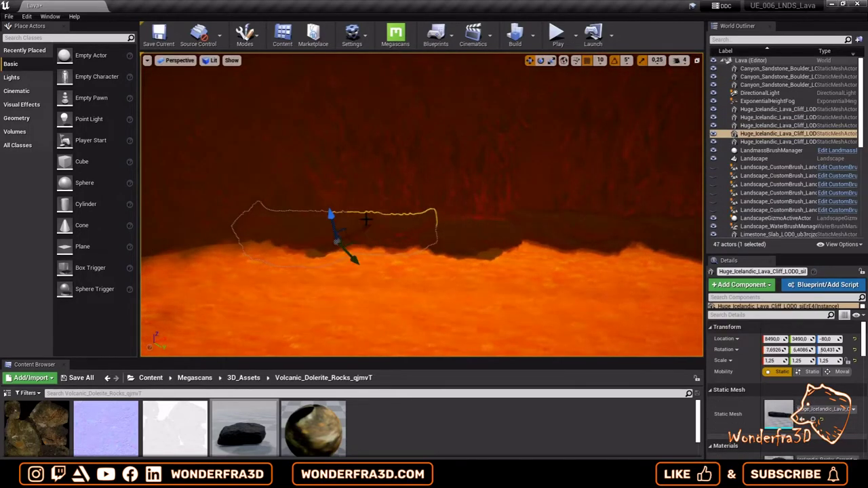
mouse_move(457, 204)
alt+mouse_down()
mouse_move(401, 194)
mouse_move(408, 216)
mouse_move(421, 216)
alt+mouse_up()
key(e)
key(w)
Step: Add more cliff copies further along the bank, turning one from 50 to 40 degrees
alt+drag(562, 275, 566, 279)
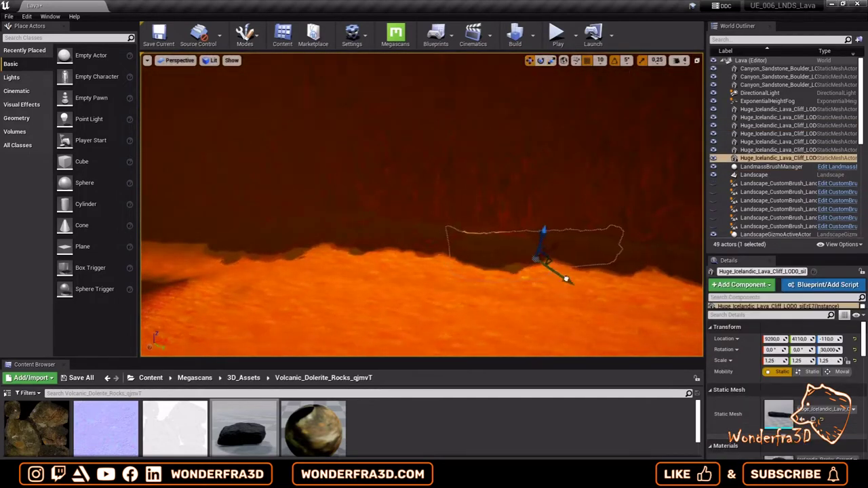
scroll(368, 277, up, 3)
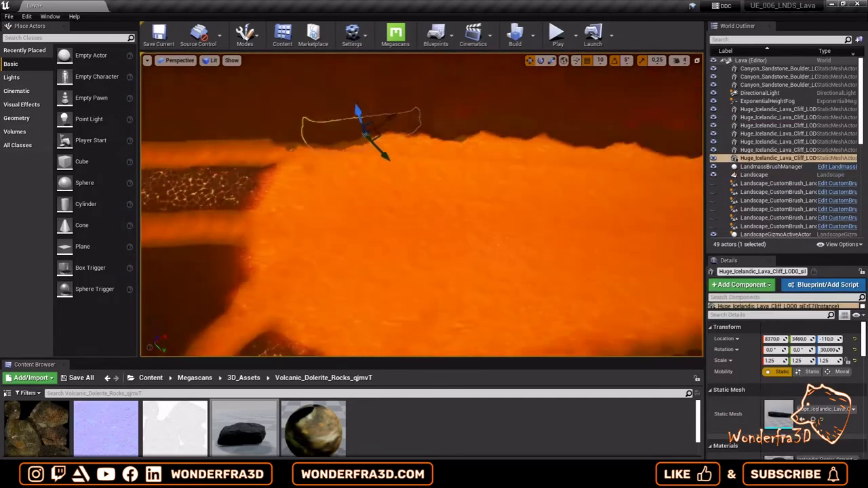
drag(411, 303, 383, 288)
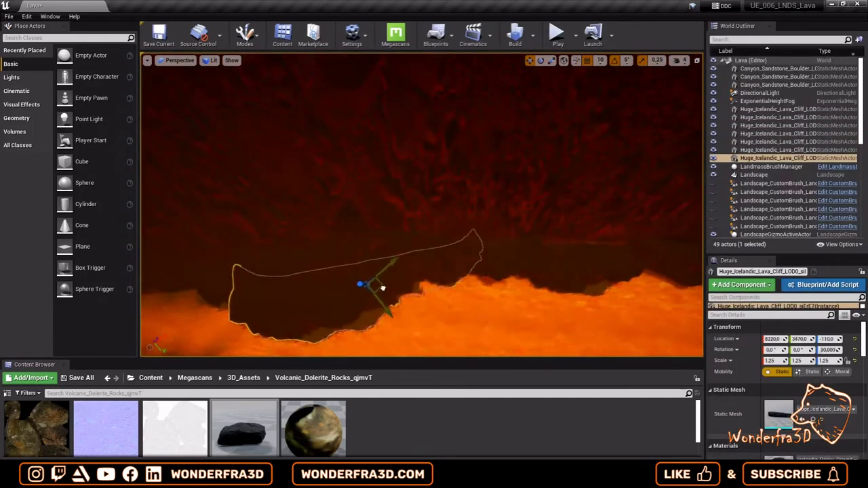
mouse_move(382, 202)
alt+mouse_down()
mouse_move(611, 212)
mouse_move(569, 227)
alt+mouse_up()
drag(537, 257, 528, 226)
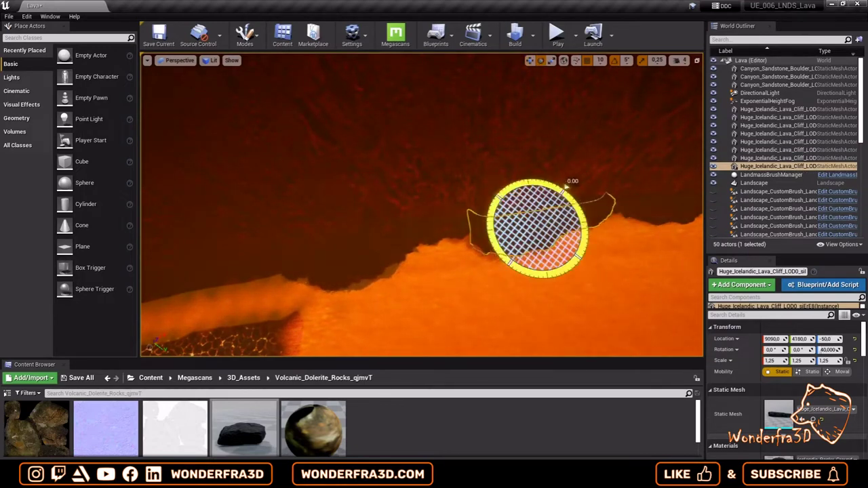
click(407, 285)
right_drag(407, 285, 475, 258)
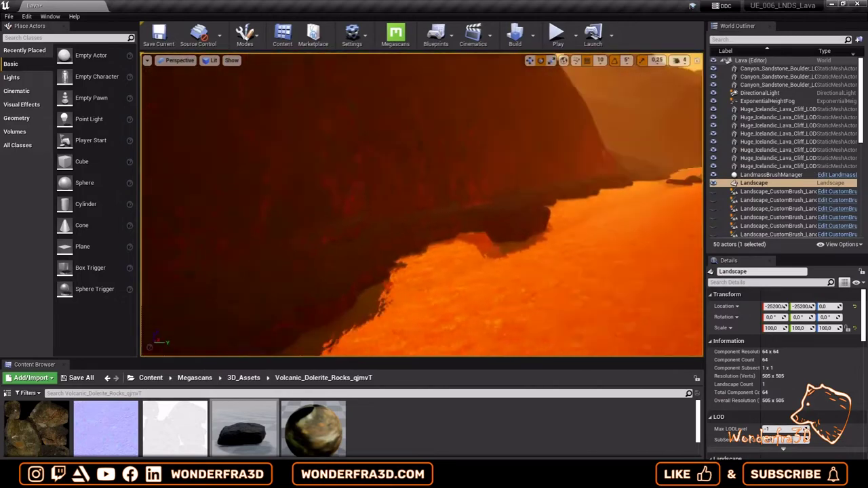
Step: Duplicate the lava cliff along the bank and slide a new limestone slab copy into the lava
scroll(394, 243, down, 5)
click(438, 237)
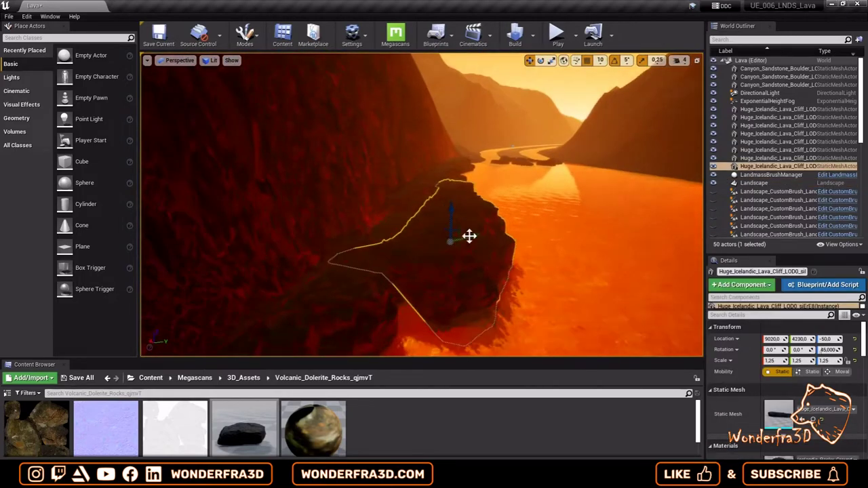
alt+shift+drag(461, 245, 429, 248)
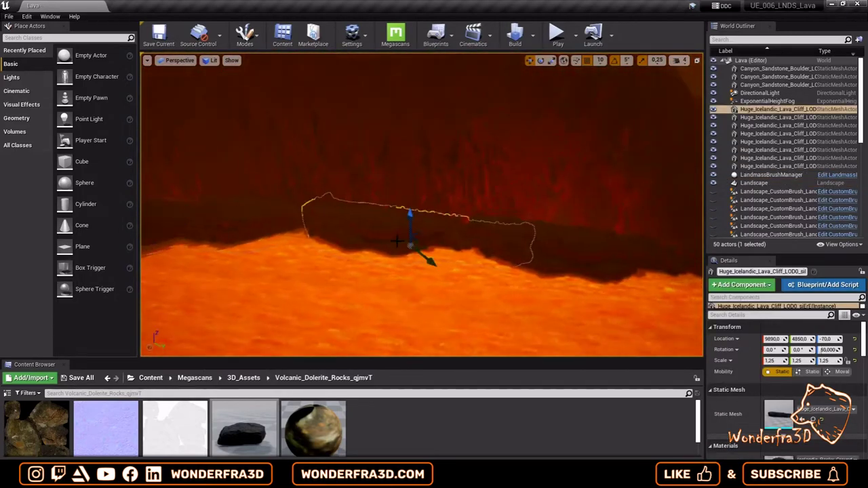
alt+shift+drag(510, 263, 580, 275)
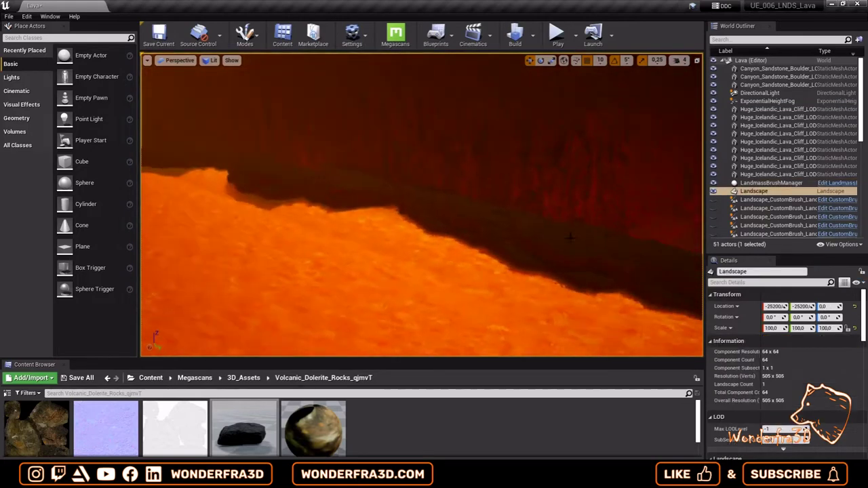
drag(411, 229, 508, 259)
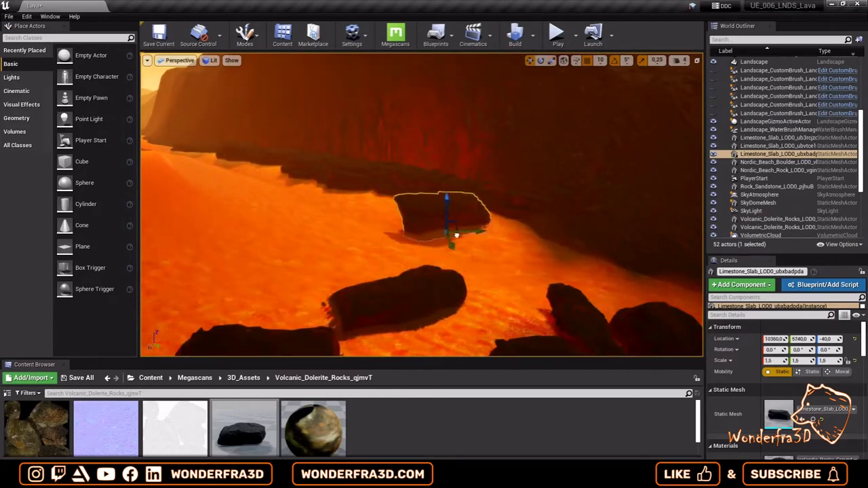
scroll(538, 244, up, 2)
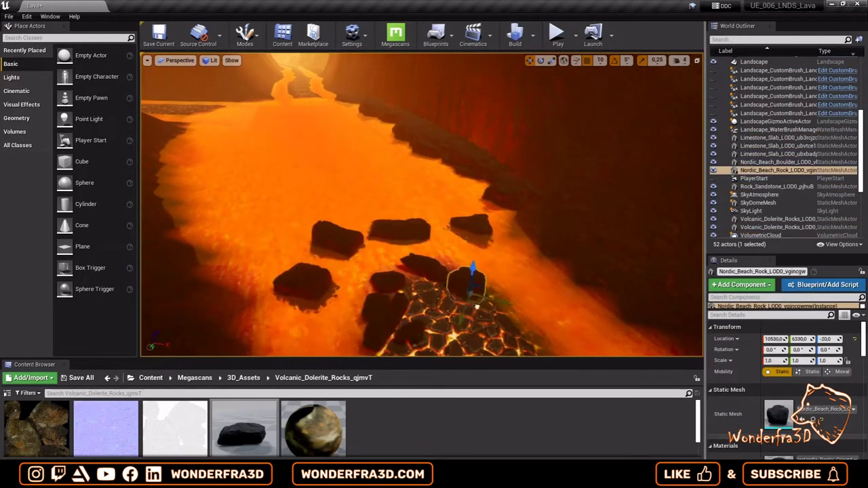
click(556, 39)
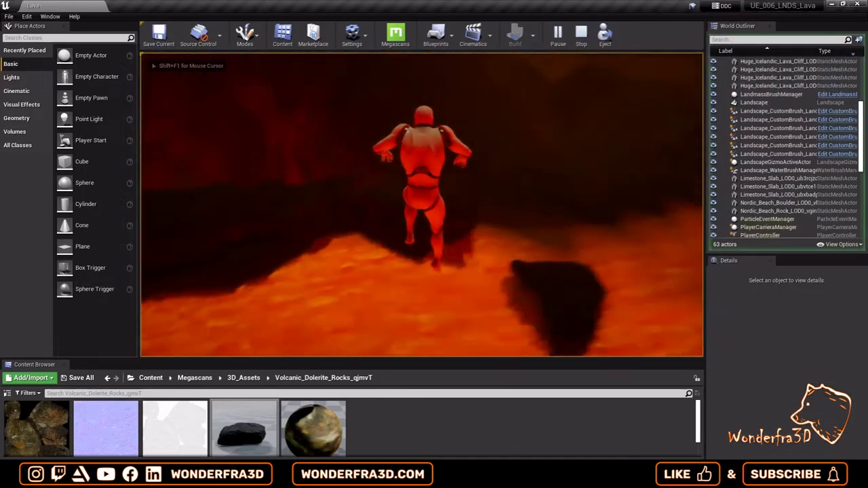
key(w)
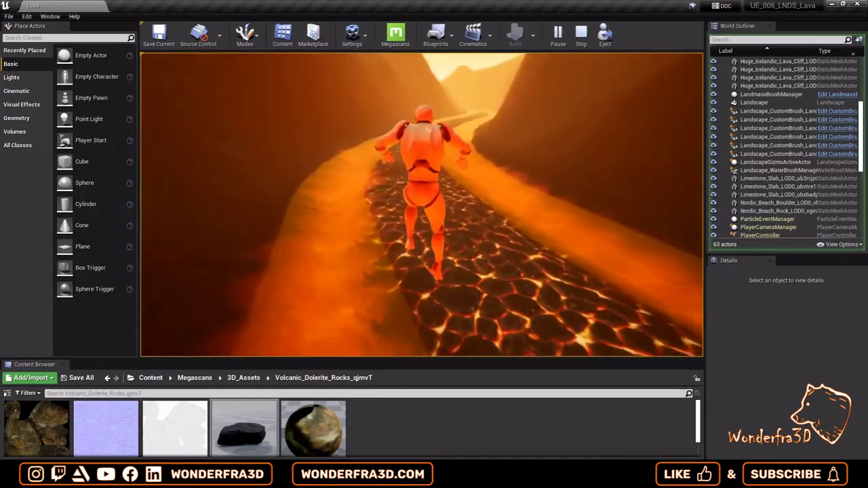
key(Escape)
Step: Duplicate the limestone slab in the lava and frame the copy
click(204, 268)
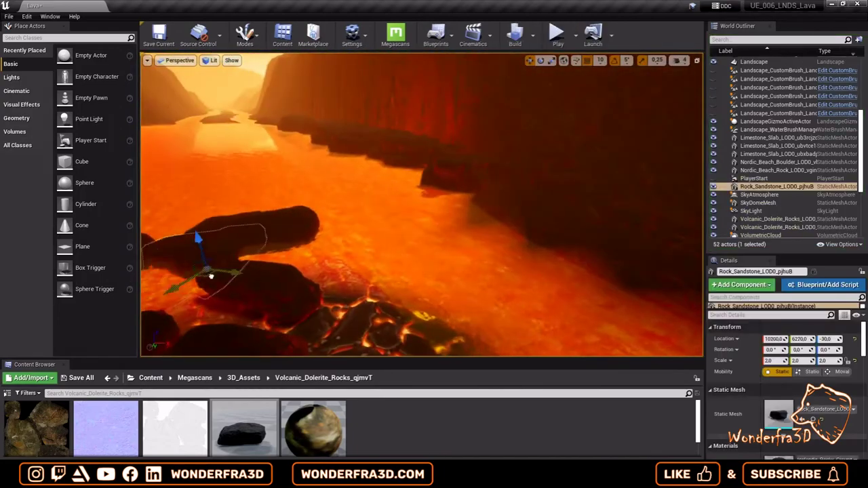
key(f)
right_drag(435, 226, 500, 273)
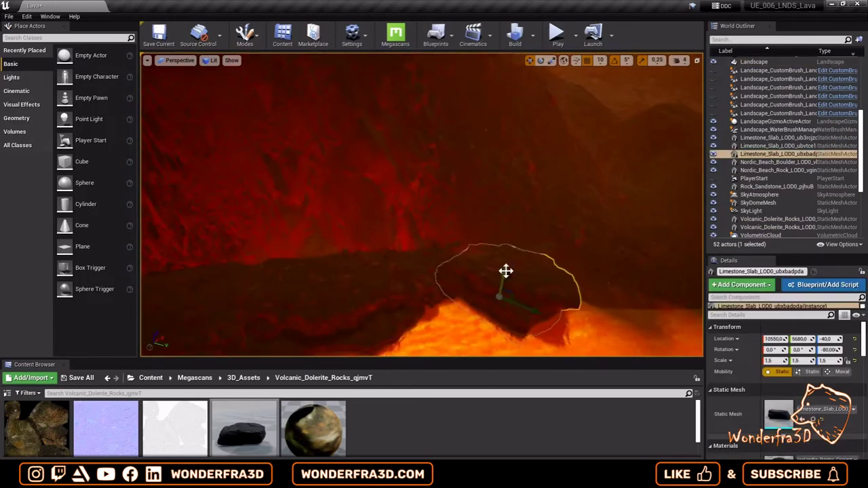
key(ctrl+w)
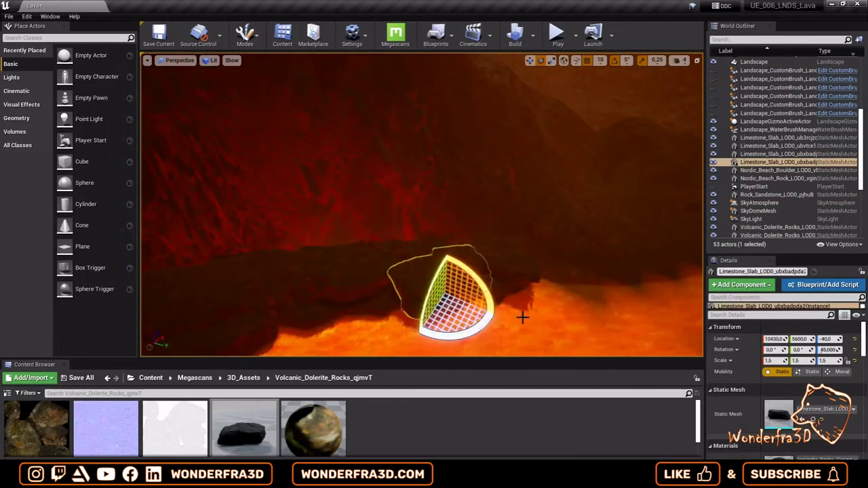
click(502, 321)
right_drag(502, 321, 475, 292)
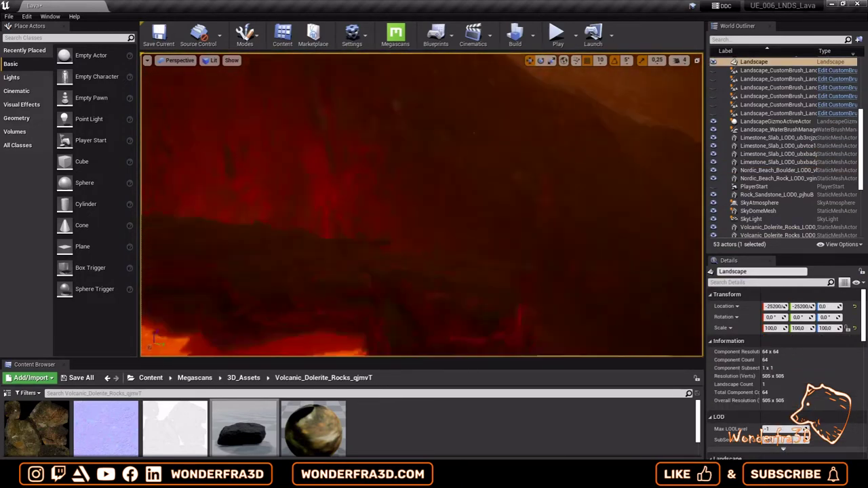
click(495, 203)
right_drag(496, 204, 289, 217)
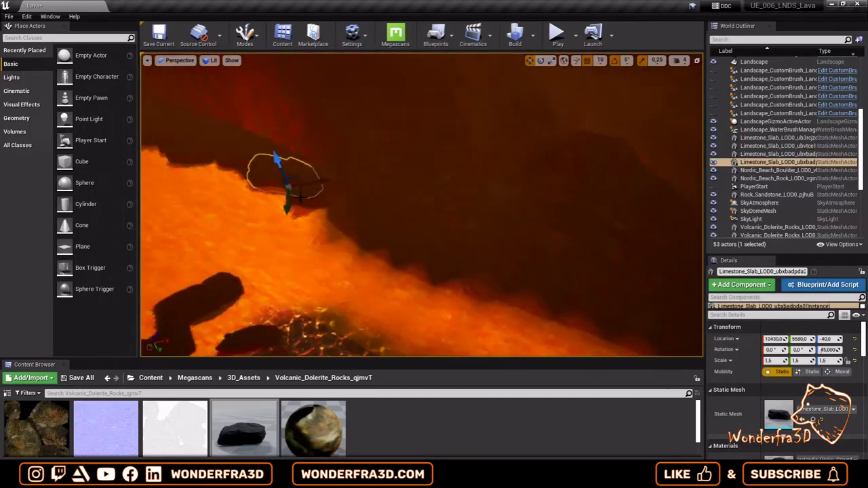
Step: Duplicate another slab along the bank and turn the copy to a different angle
click(289, 217)
alt+drag(288, 217, 325, 260)
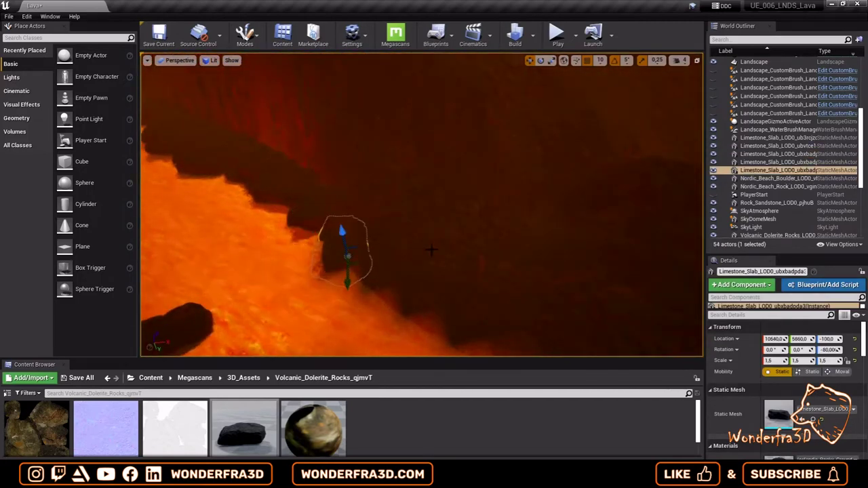
mouse_move(336, 303)
right_down()
mouse_move(437, 245)
mouse_move(257, 204)
mouse_move(307, 219)
right_up()
click(410, 263)
click(307, 219)
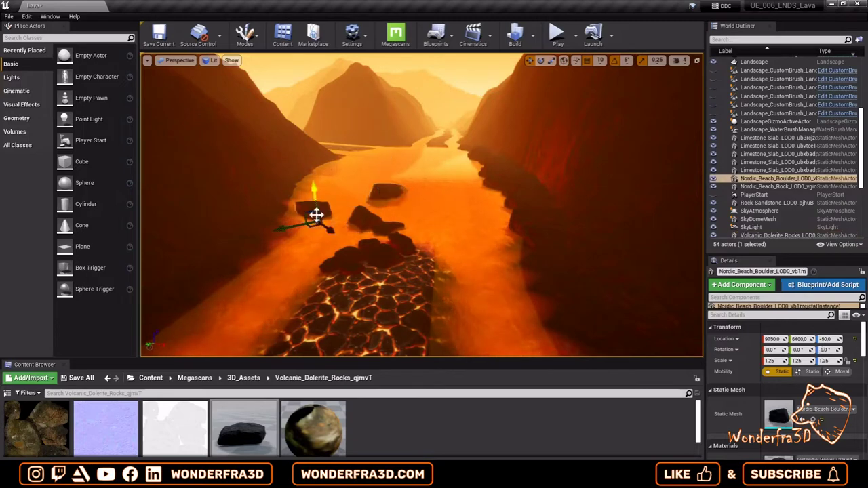
click(335, 193)
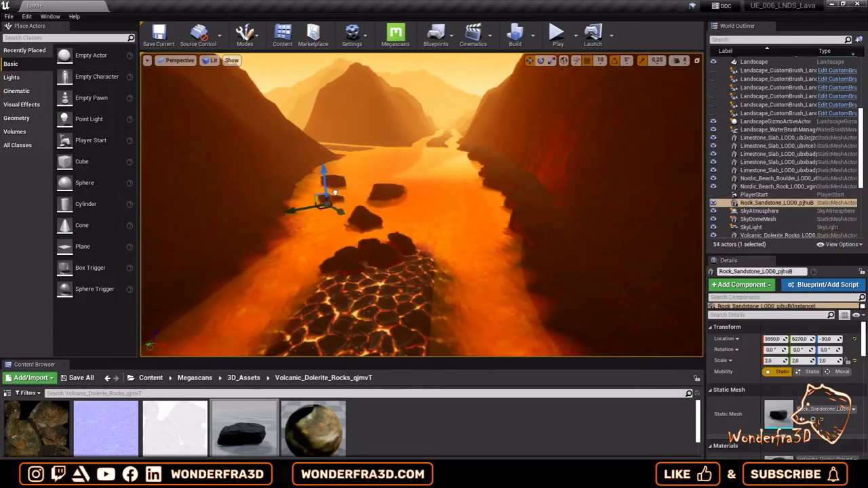
key(f)
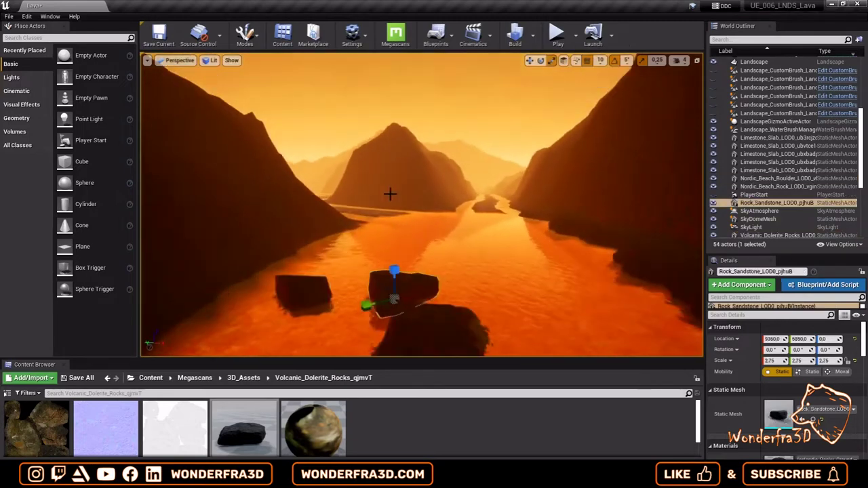
Step: Move the volcanic rocks, sandstone rock and boulders into a stepping-stone line, then start a playtest
click(393, 280)
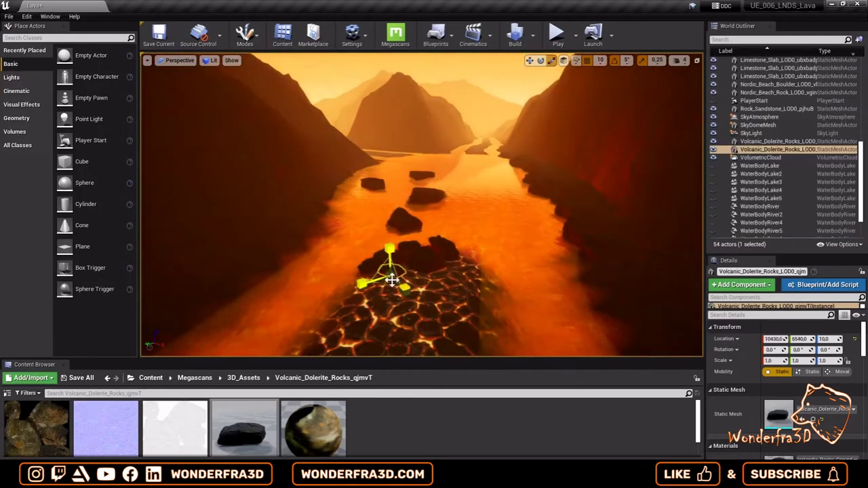
shift+drag(388, 285, 435, 216)
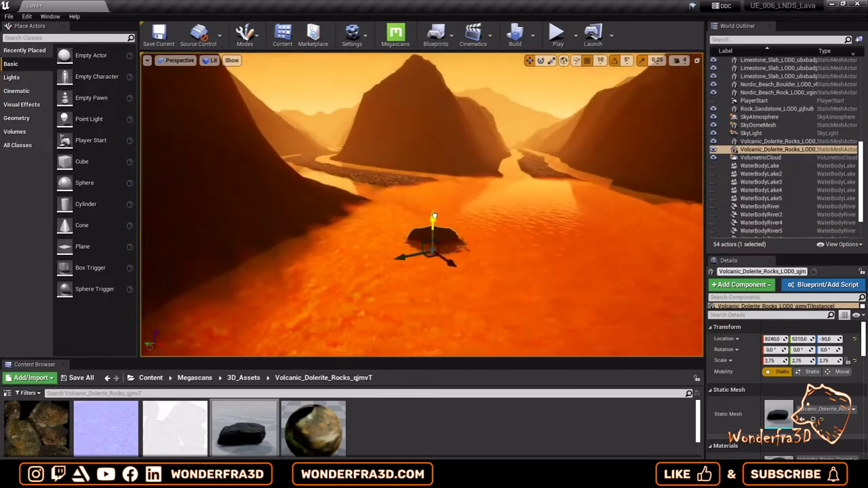
double_click(777, 109)
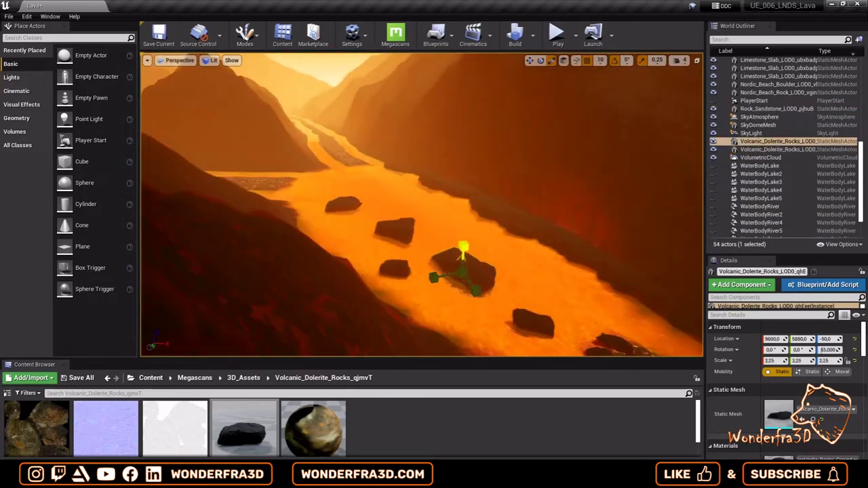
drag(307, 205, 345, 216)
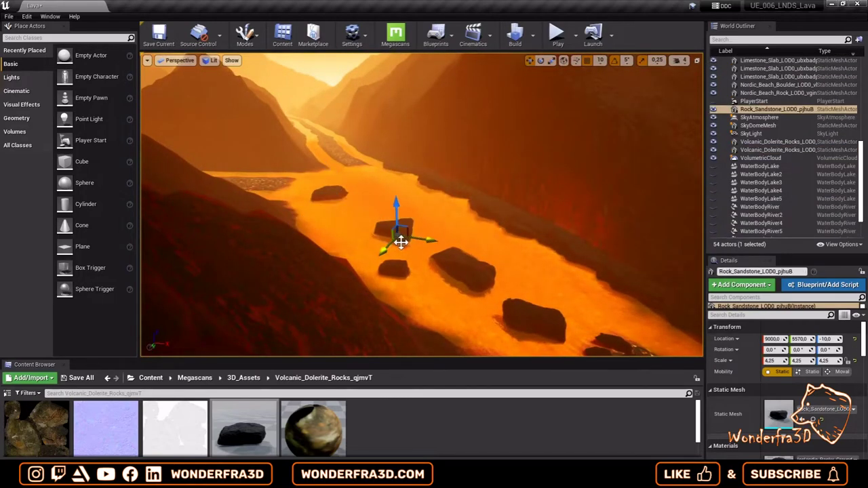
drag(436, 257, 515, 312)
drag(426, 284, 560, 336)
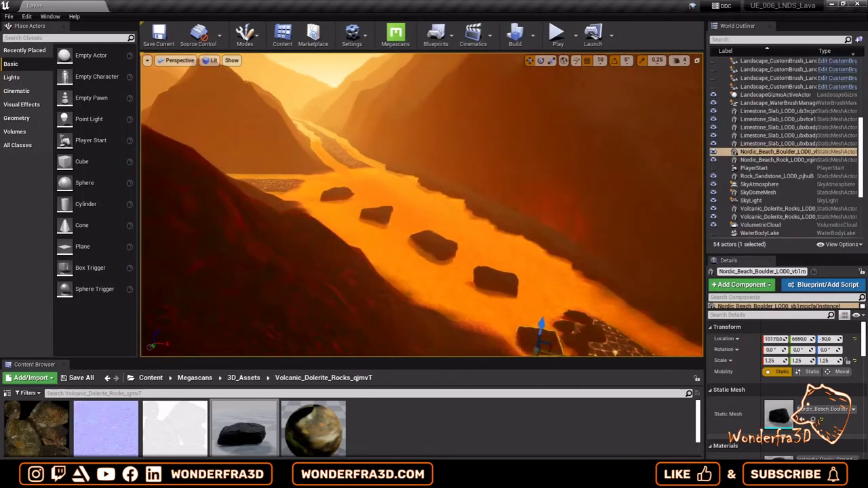
click(582, 337)
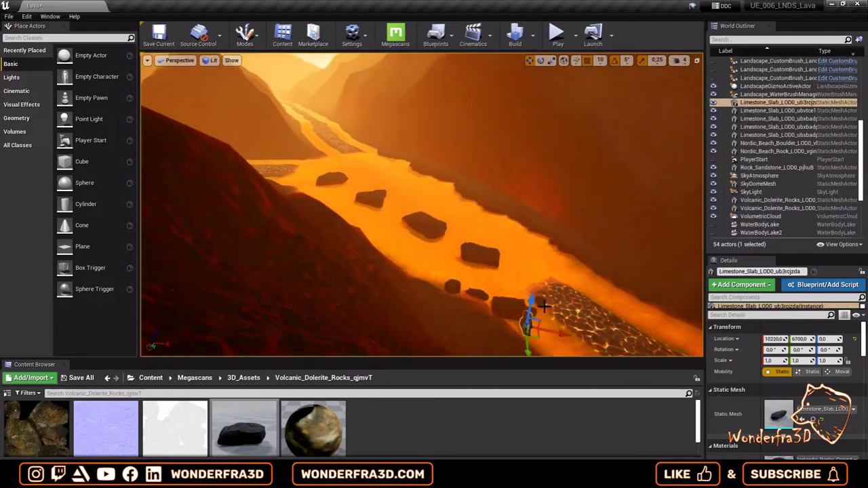
key(f)
drag(477, 258, 500, 261)
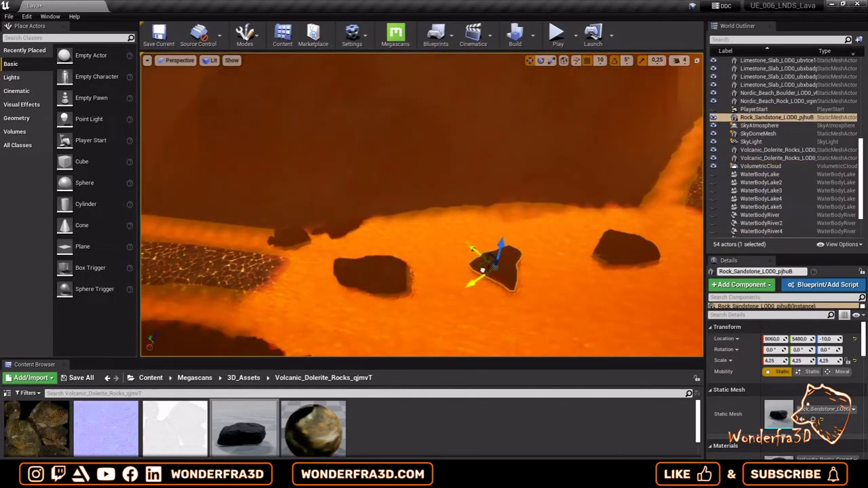
key(alt+p)
key(space)
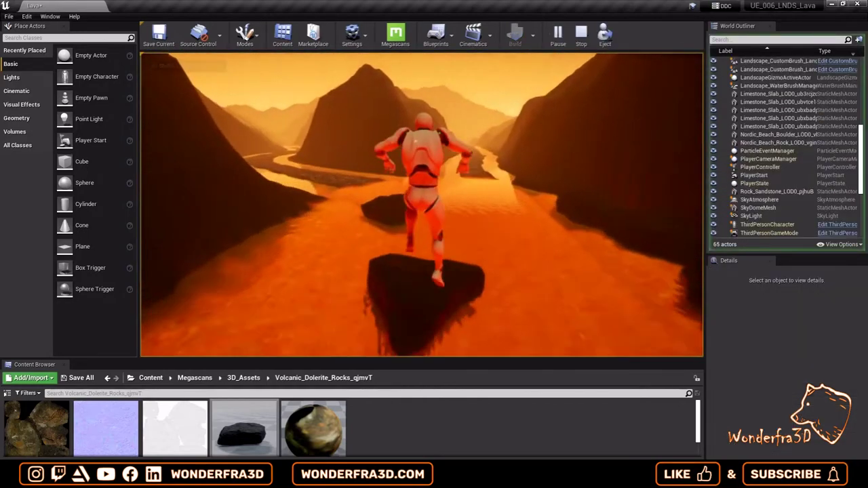
key(w)
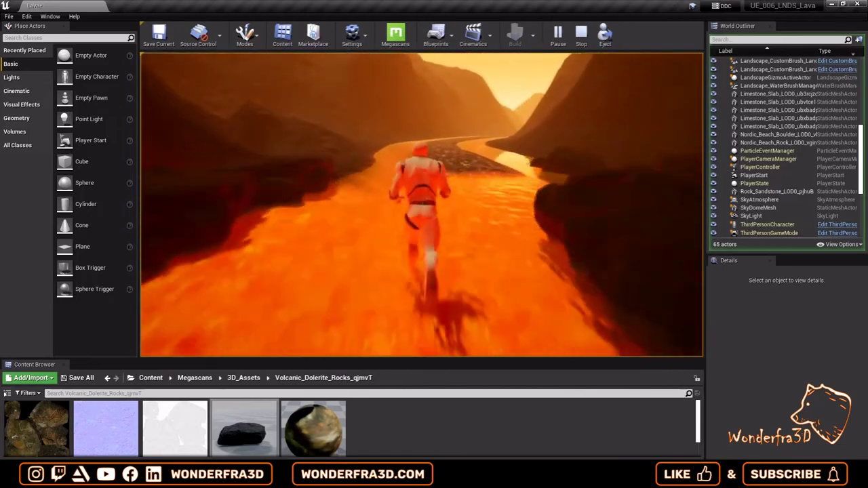
key(Escape)
key(f)
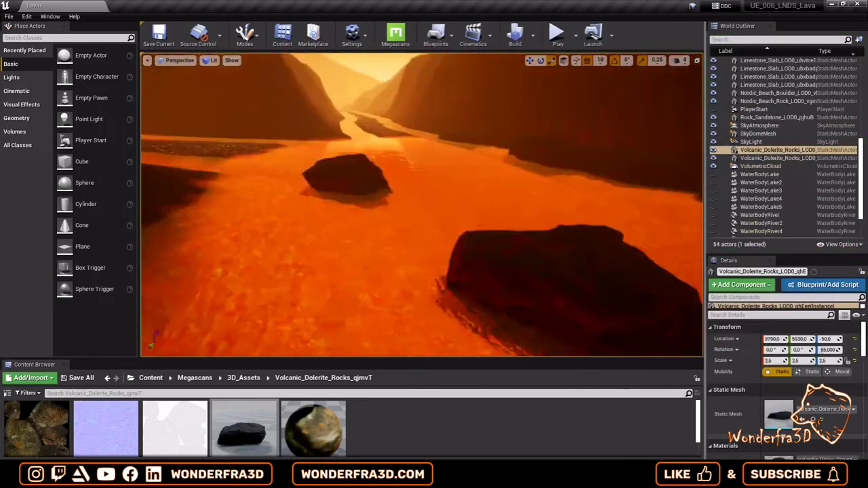
click(489, 251)
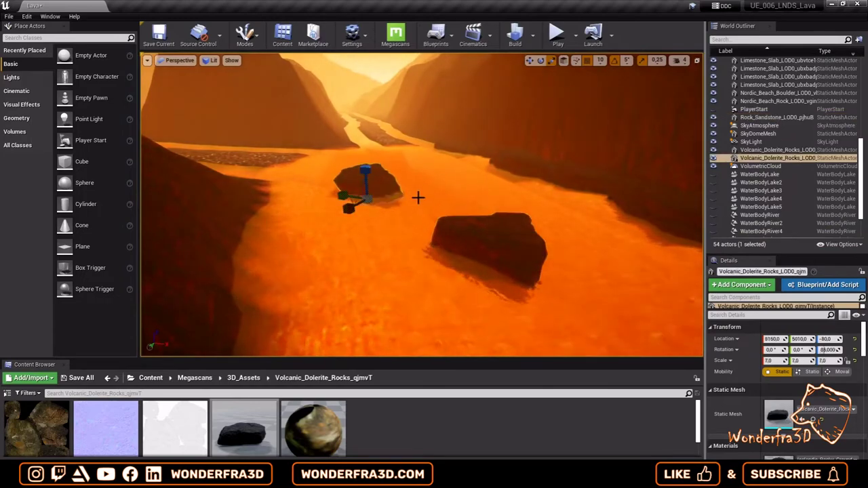
click(359, 171)
key(f)
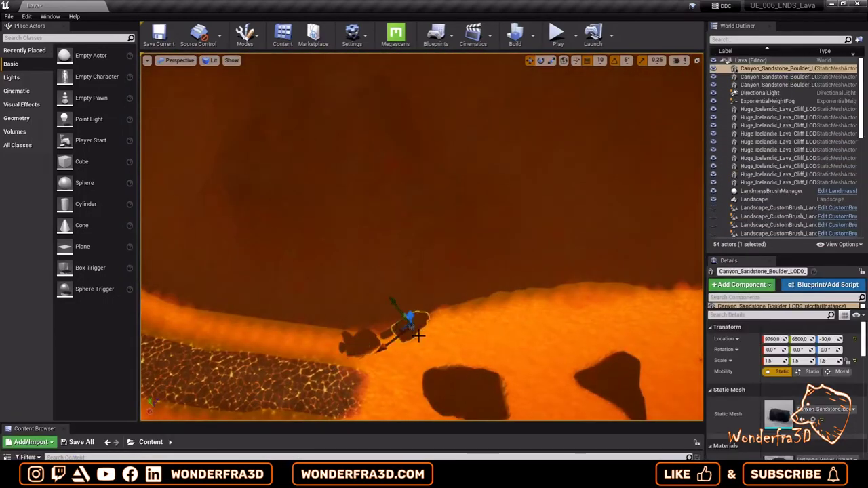
Step: Move the first sandstone boulder onto the river bank, raising it slightly out of the lava
shift+drag(419, 335, 523, 360)
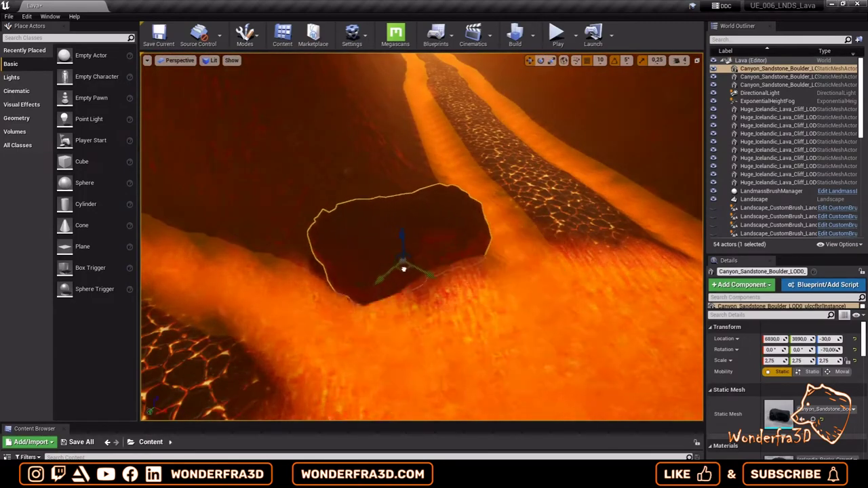
shift+drag(397, 253, 398, 301)
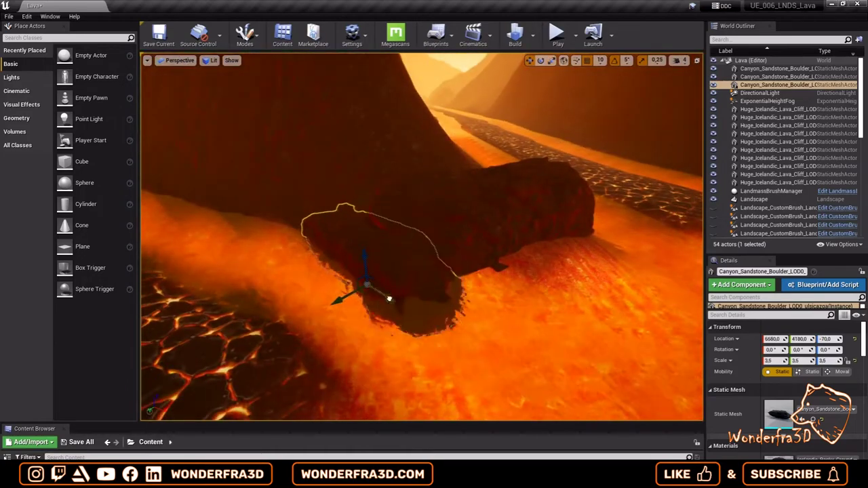
drag(390, 299, 319, 275)
mouse_move(348, 244)
mouse_down()
mouse_move(347, 233)
mouse_move(351, 271)
mouse_move(374, 282)
mouse_up()
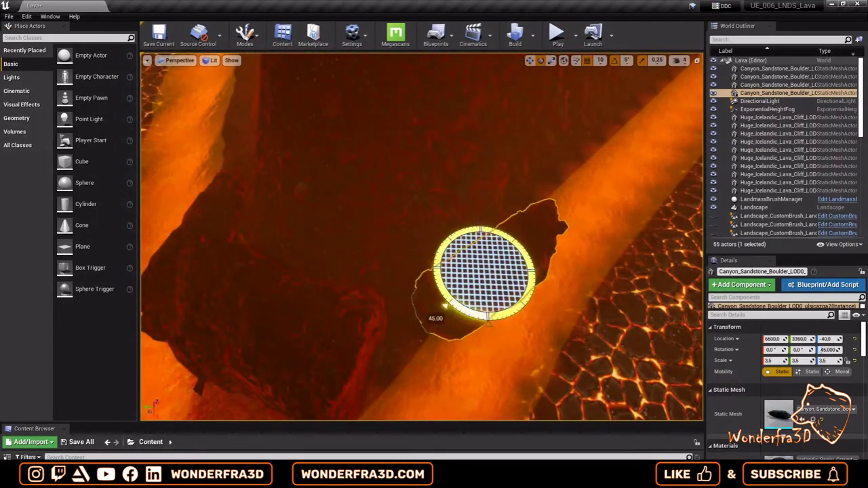
alt+drag(368, 349, 414, 317)
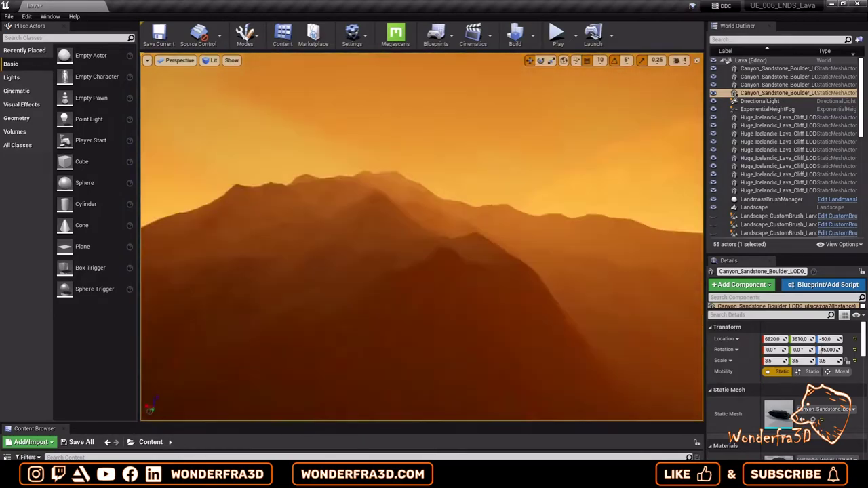
Step: Push the next sandstone boulder deeper against the bank and select the one farther along
right_drag(429, 331, 475, 285)
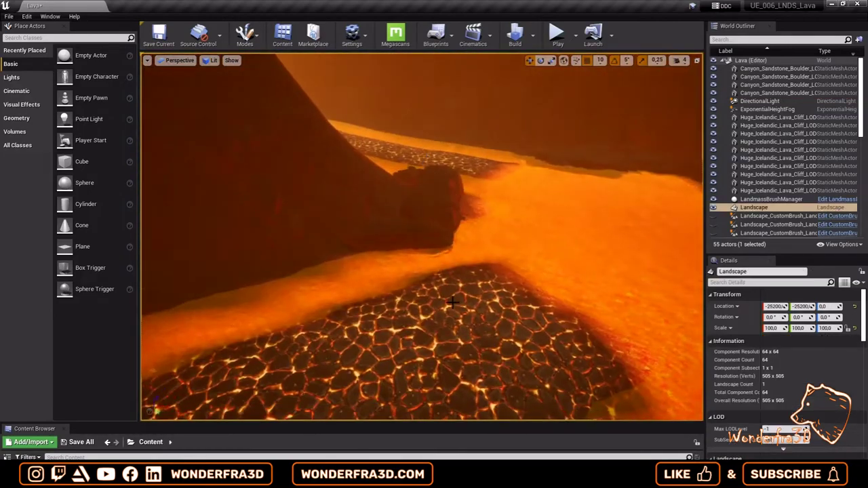
click(531, 256)
click(614, 203)
key(f)
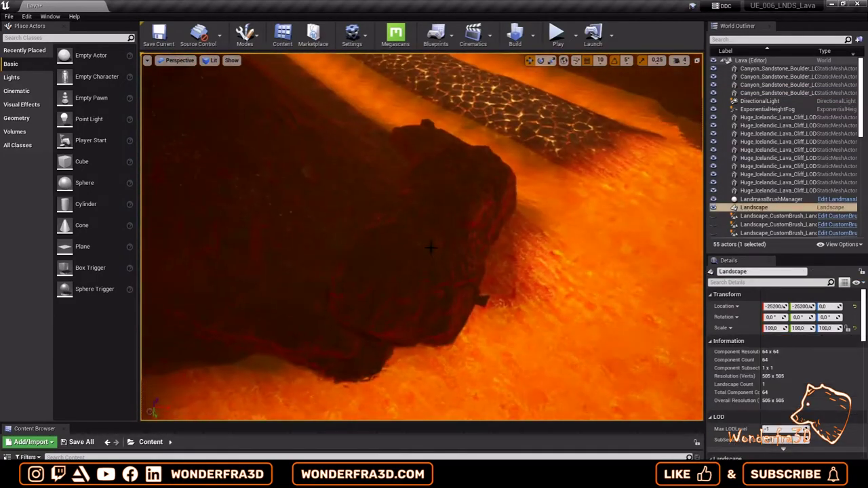
right_drag(435, 252, 344, 352)
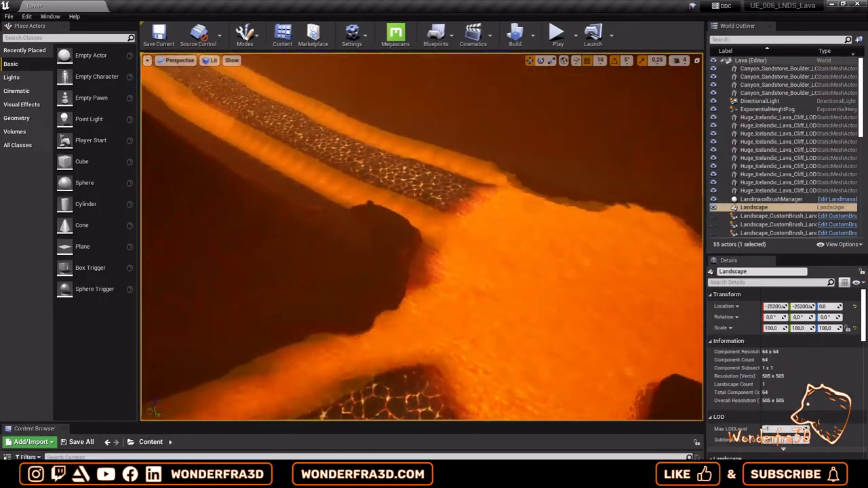
click(344, 352)
drag(363, 350, 369, 293)
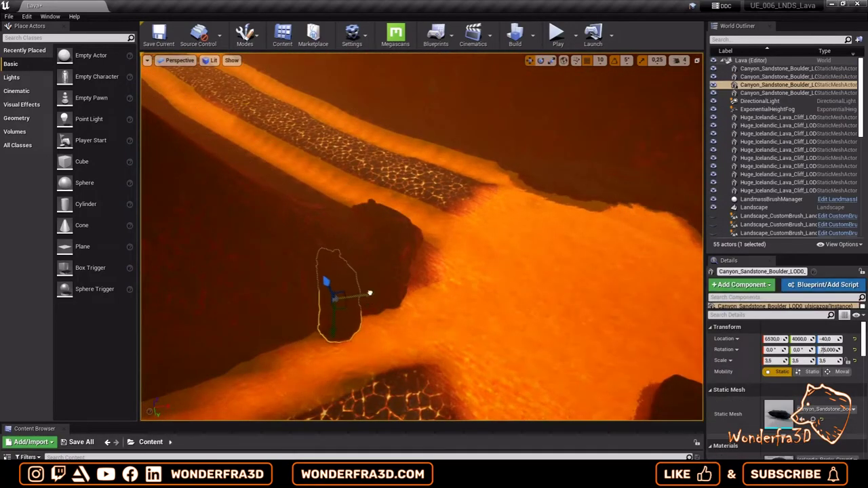
right_drag(458, 322, 516, 285)
click(526, 275)
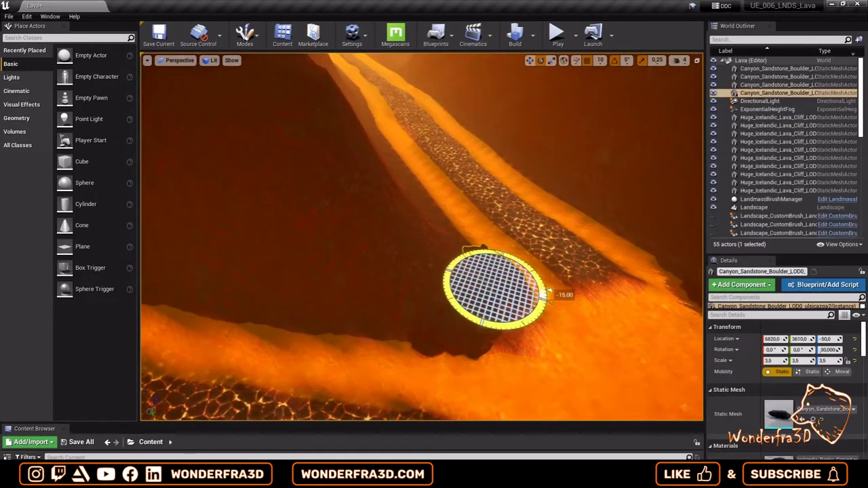
Step: Play the level, running the mannequin along the lava path and jumping twice across the rocks
key(alt+p)
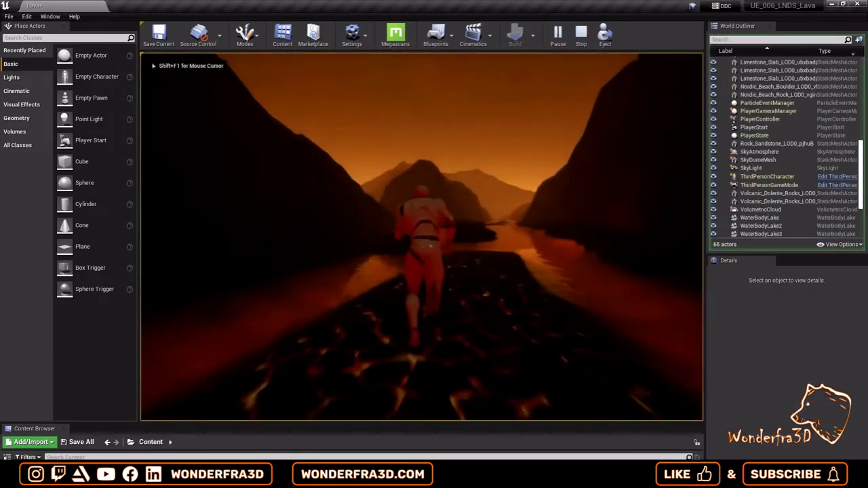
key(space)
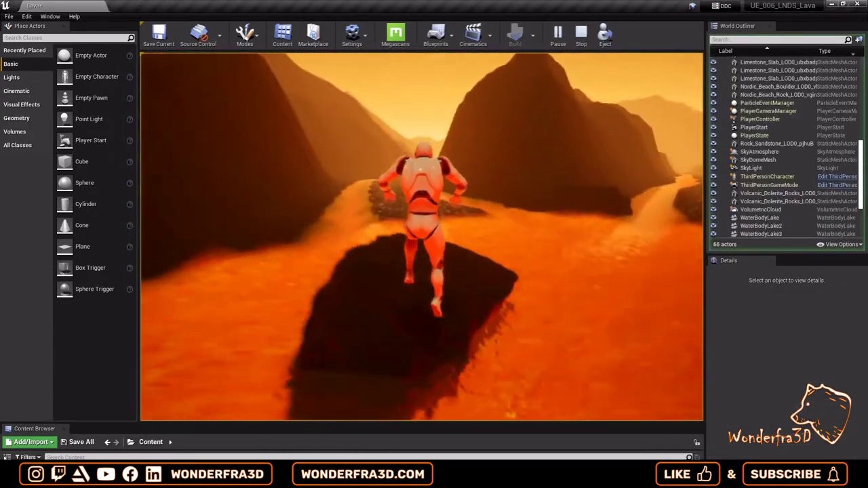
key(w)
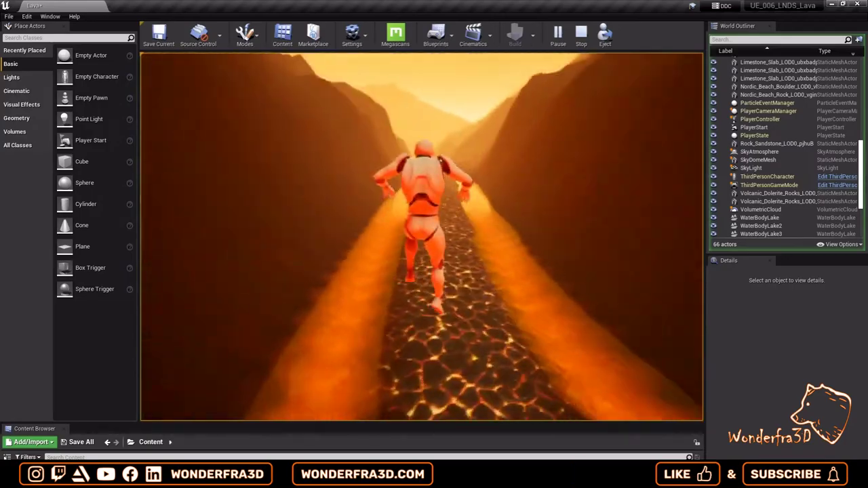
key(w)
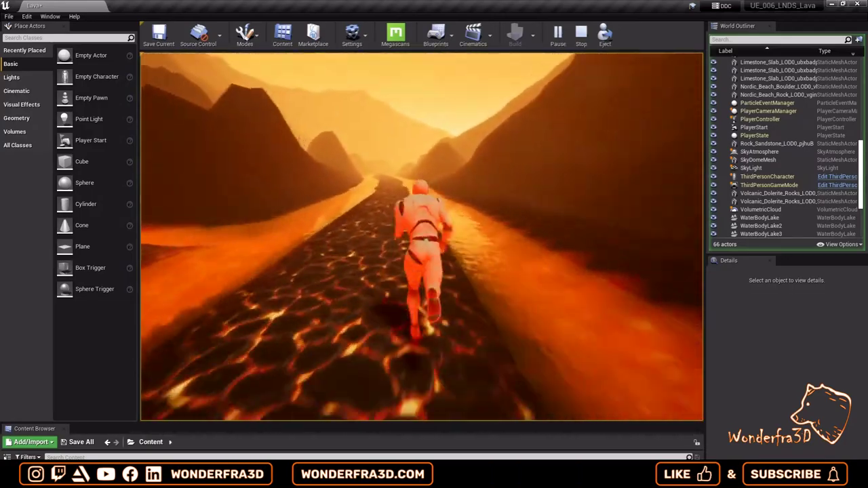
key(space)
key(w)
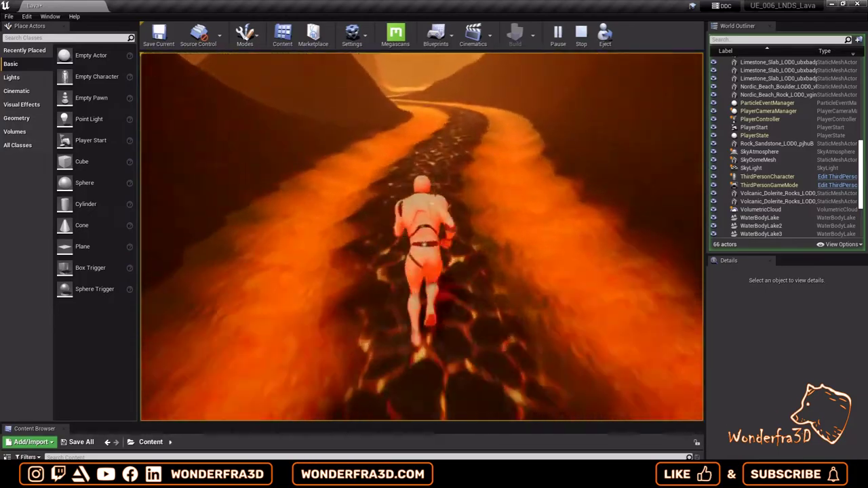
key(w)
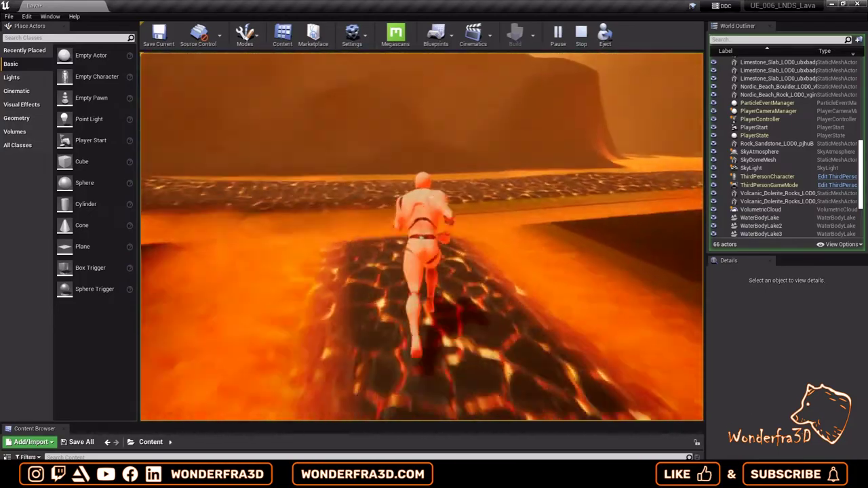
Step: Stop the playtest, jump to the Player Start and pull back to the boulders over the lava junction
key(Escape)
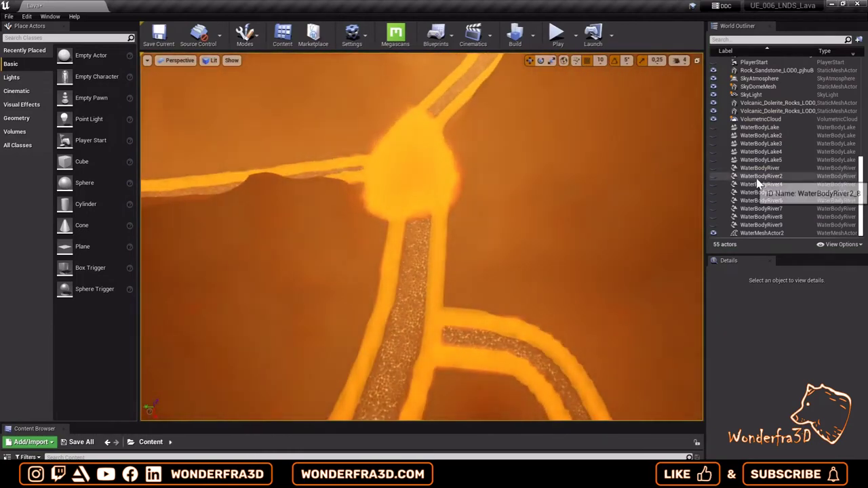
scroll(753, 136, up, 1)
double_click(753, 76)
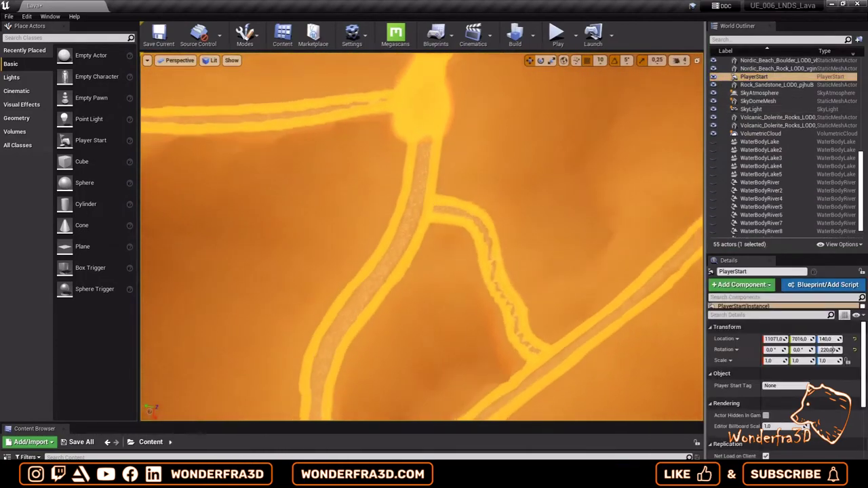
scroll(180, 339, down, 5)
right_drag(204, 326, 180, 339)
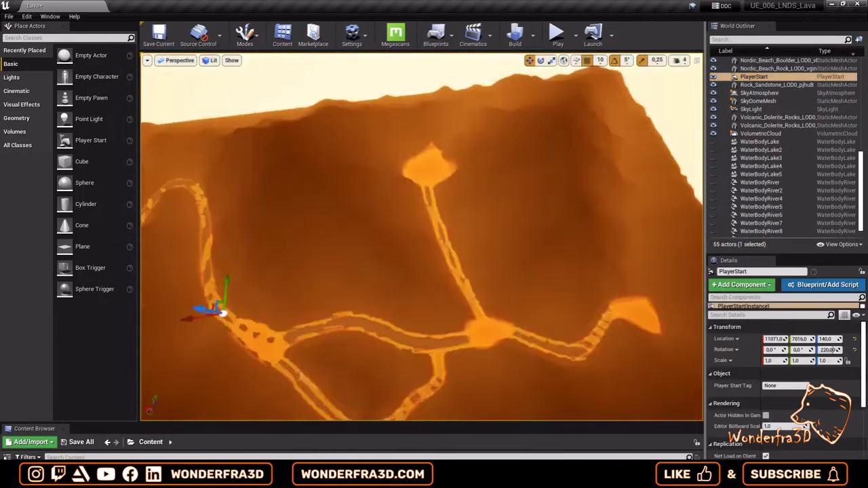
mouse_move(421, 259)
right_down()
mouse_move(420, 203)
mouse_move(460, 316)
mouse_move(513, 314)
right_up()
click(441, 274)
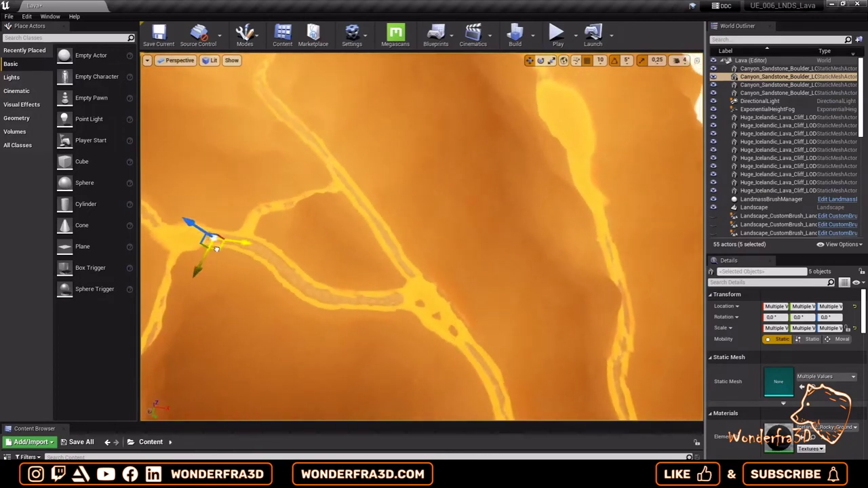
Step: Quick-test the level, undo the slab's last scale change, and move the beach rock left in the pool
click(558, 35)
key(Escape)
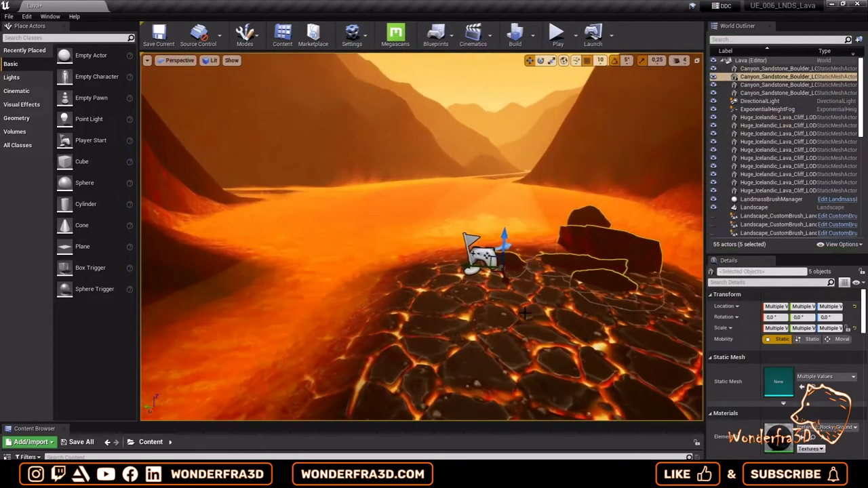
click(526, 312)
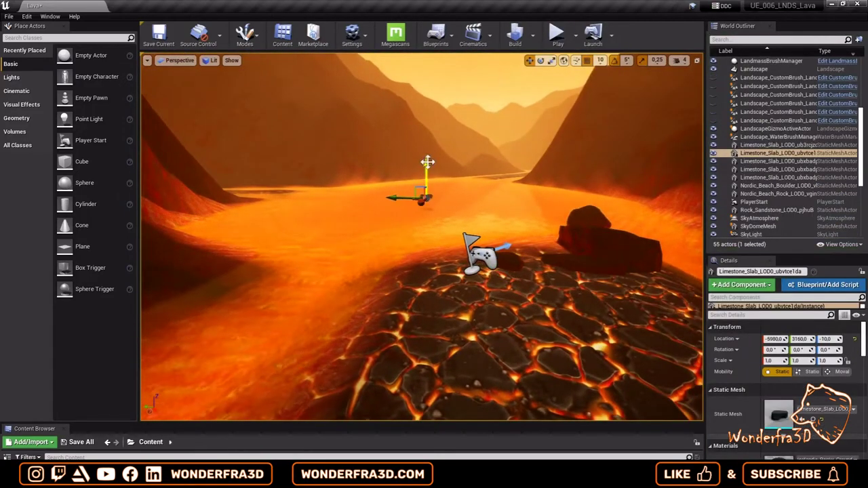
key(f)
key(ctrl+z)
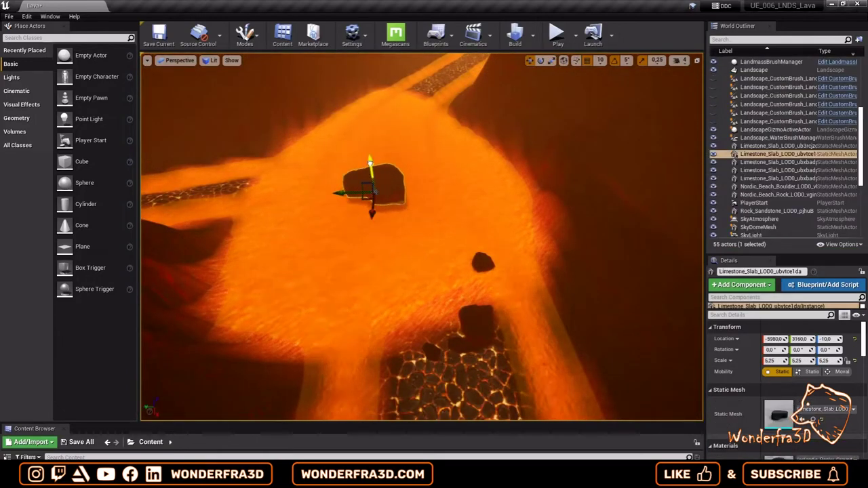
click(479, 324)
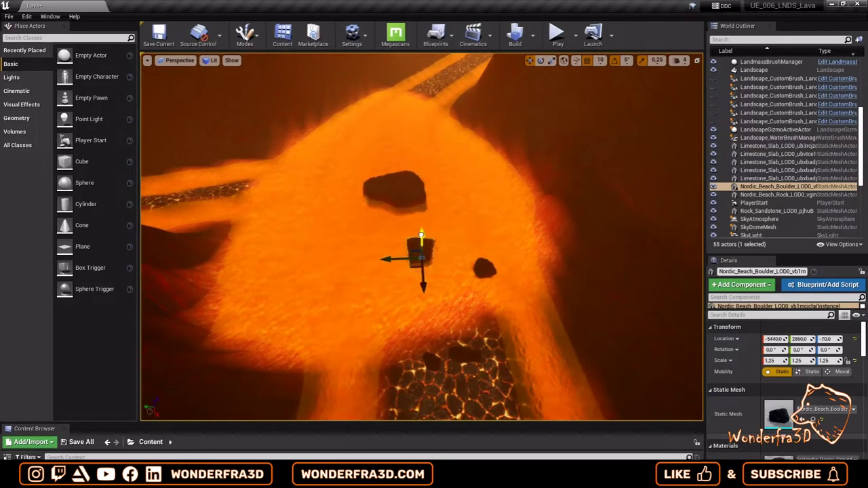
click(486, 273)
drag(473, 279, 287, 239)
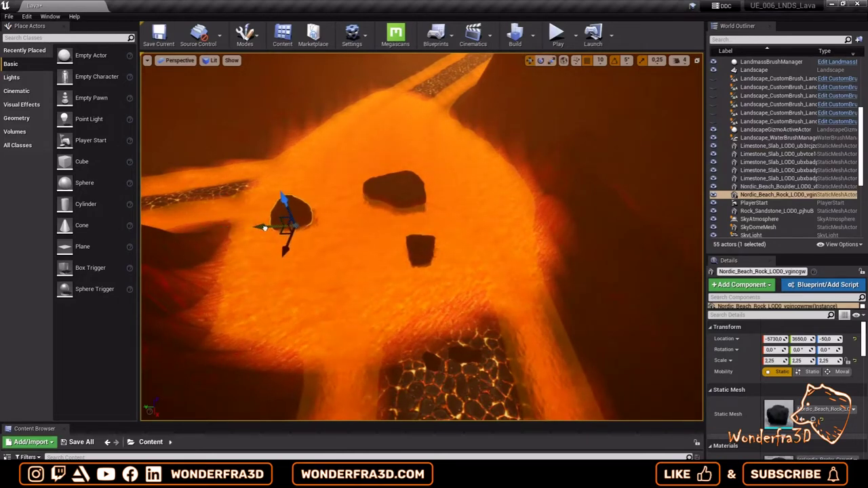
Step: Lower the sandstone boulder at the pool edge down into the lava
click(486, 351)
click(432, 377)
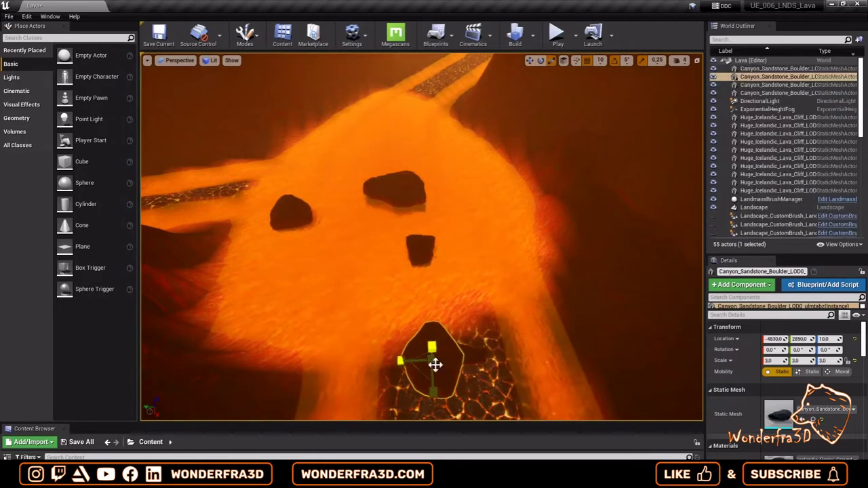
drag(416, 95, 413, 118)
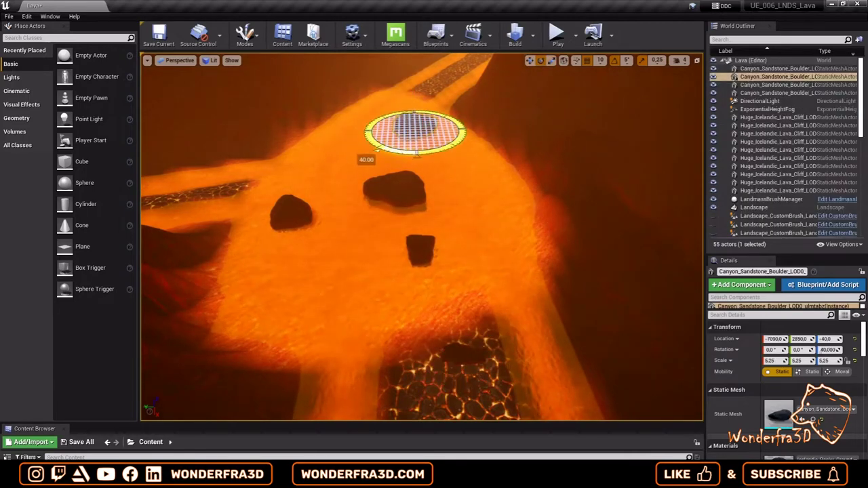
click(421, 250)
click(396, 197)
click(422, 252)
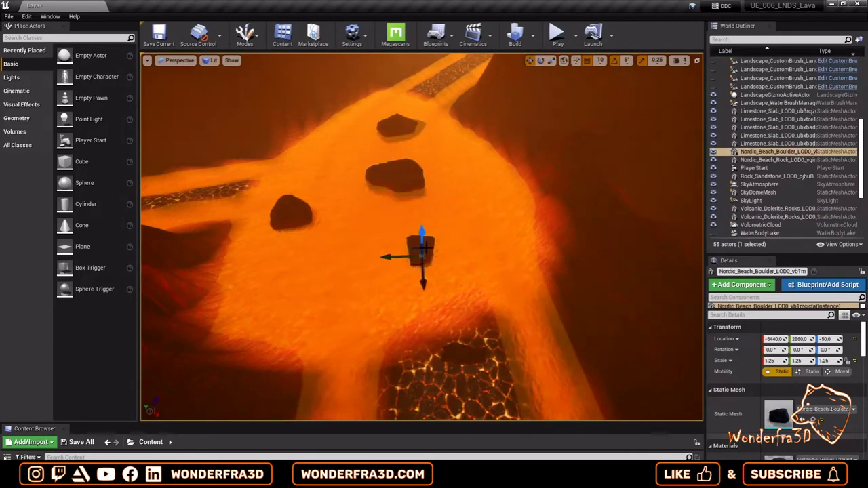
click(393, 184)
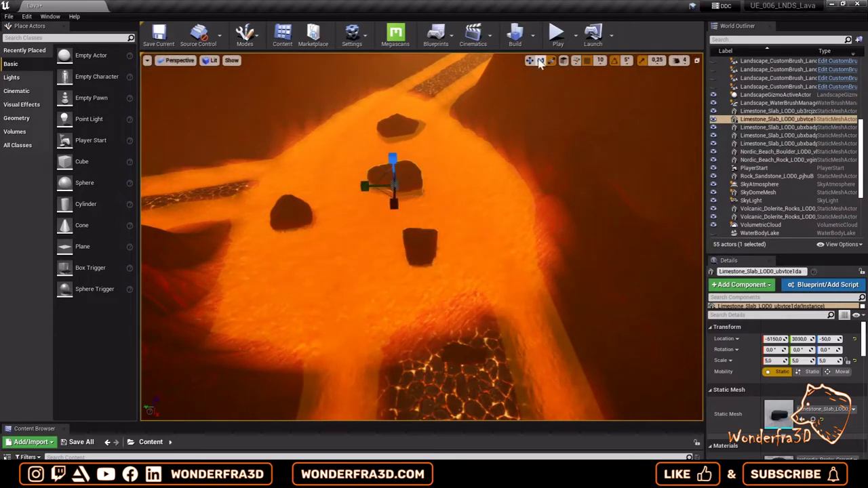
click(444, 354)
key(f)
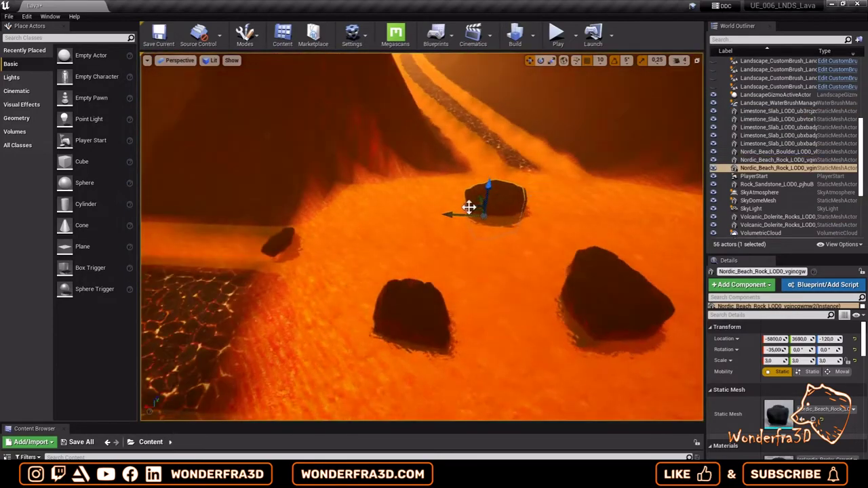
Step: Add two beach rock copies to the path, rotating one to -50 degrees
alt+drag(535, 195, 513, 188)
key(f)
drag(373, 261, 576, 285)
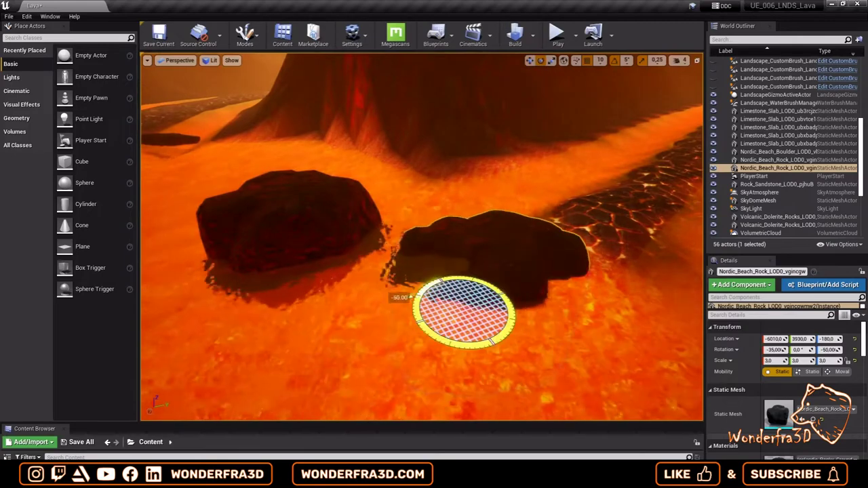
alt+drag(441, 273, 466, 262)
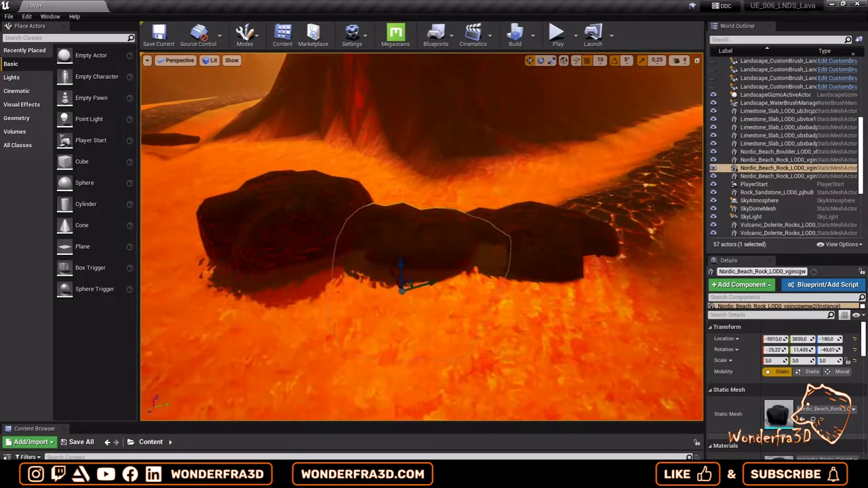
mouse_move(400, 278)
right_down()
mouse_move(408, 334)
mouse_move(380, 292)
right_up()
click(408, 334)
Step: Set scale snapping to 0.125 and duplicate another beach rock to extend the path
click(658, 59)
click(654, 101)
click(327, 302)
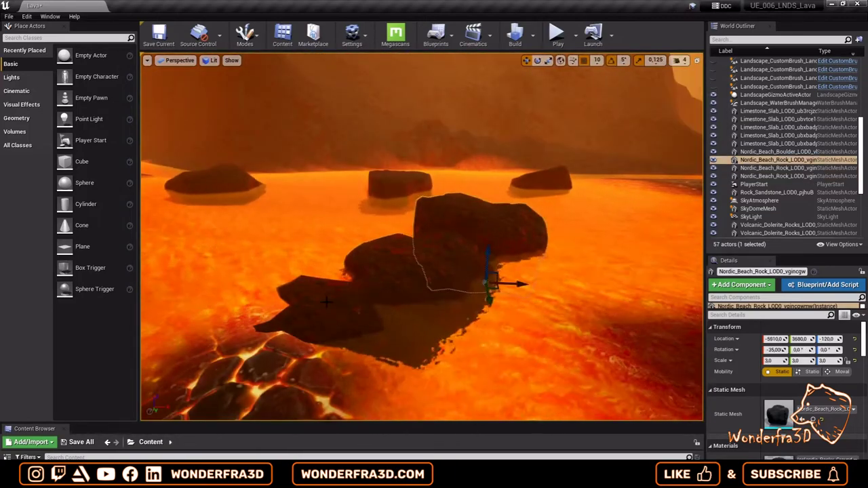
right_drag(326, 303, 380, 319)
alt+drag(448, 345, 453, 351)
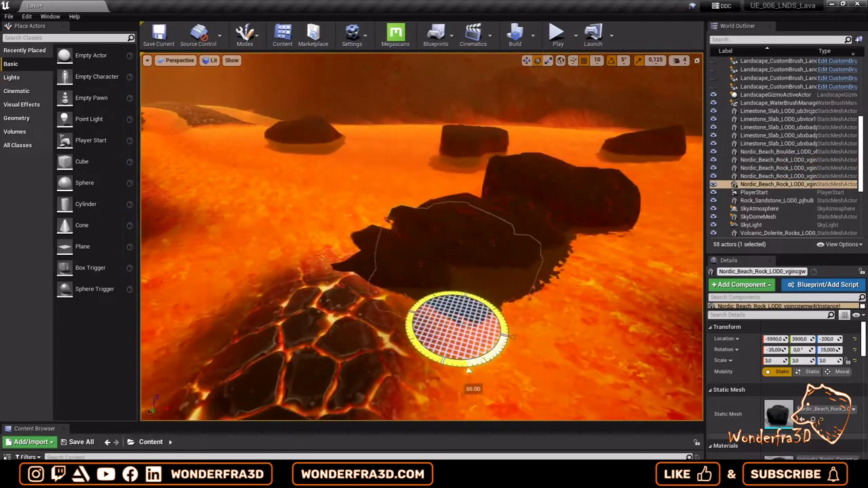
right_drag(469, 370, 444, 90)
click(445, 90)
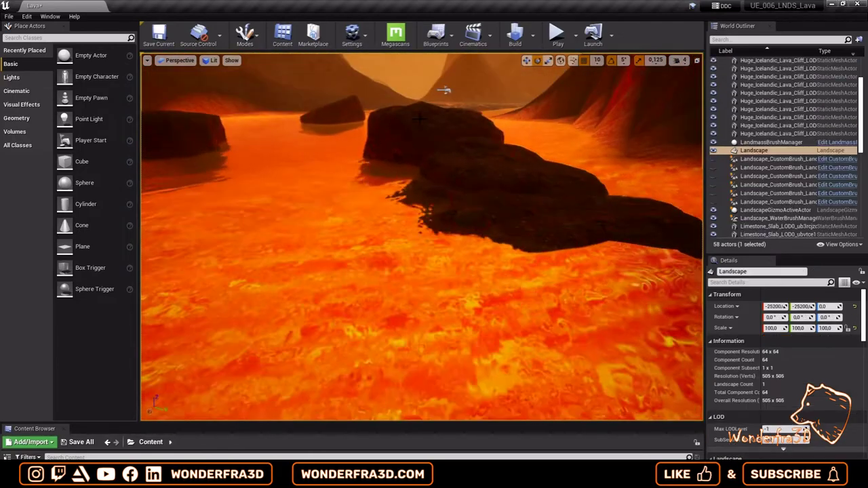
click(440, 166)
Step: Run a quick playtest, then select a limestone slab and the sandstone boulder stepping stone
click(556, 34)
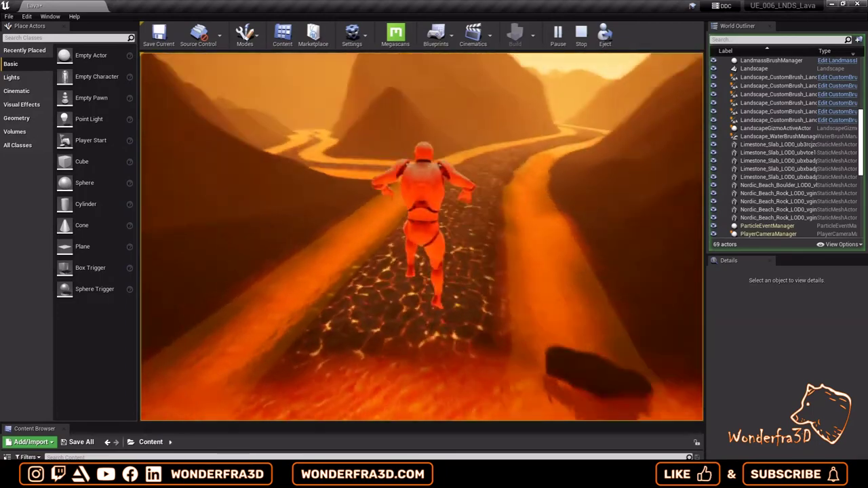
key(Escape)
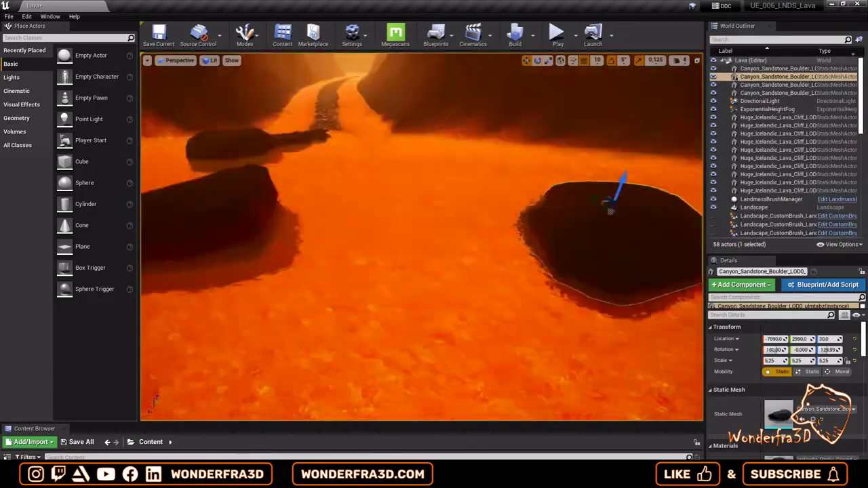
click(241, 209)
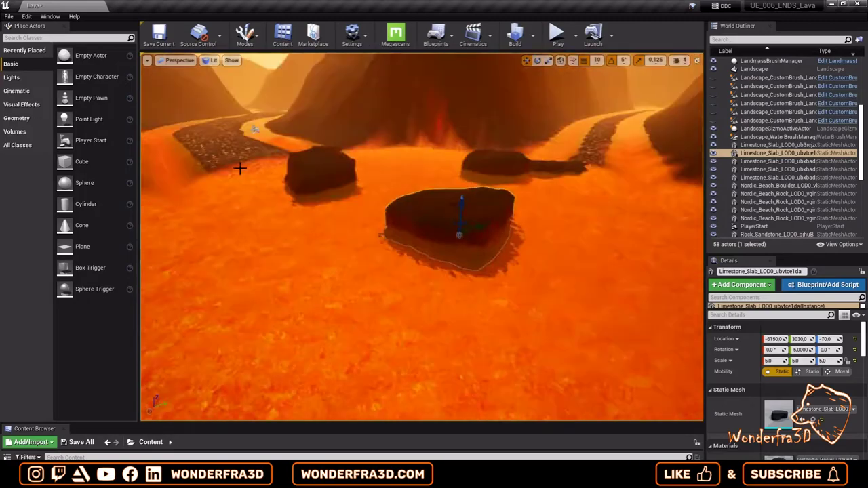
click(475, 124)
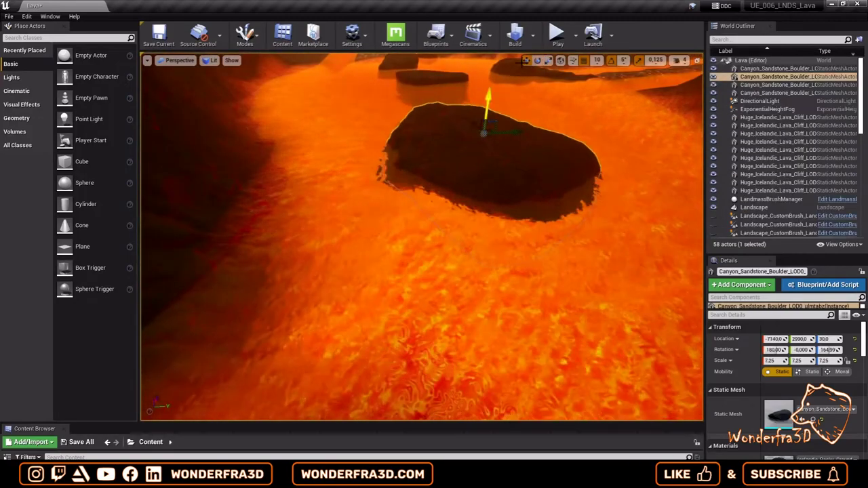
Step: Playtest by running and jumping the mannequin forward over the lava stones, then stop
key(alt+p)
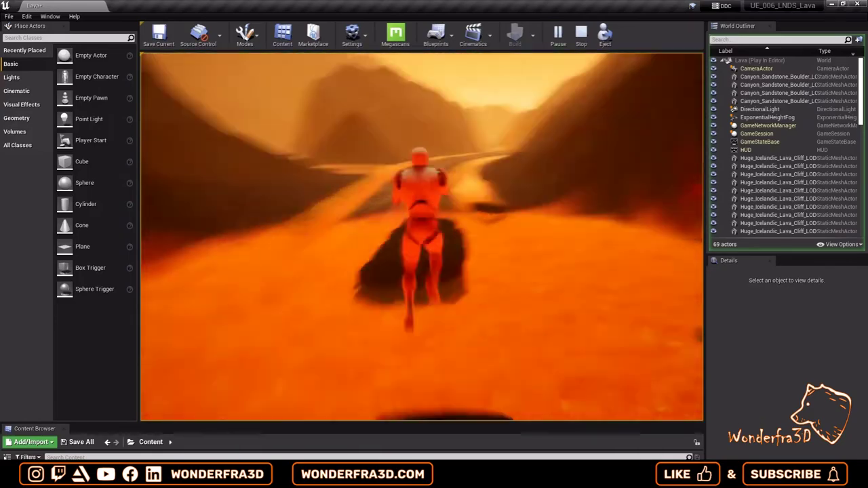
key(w)
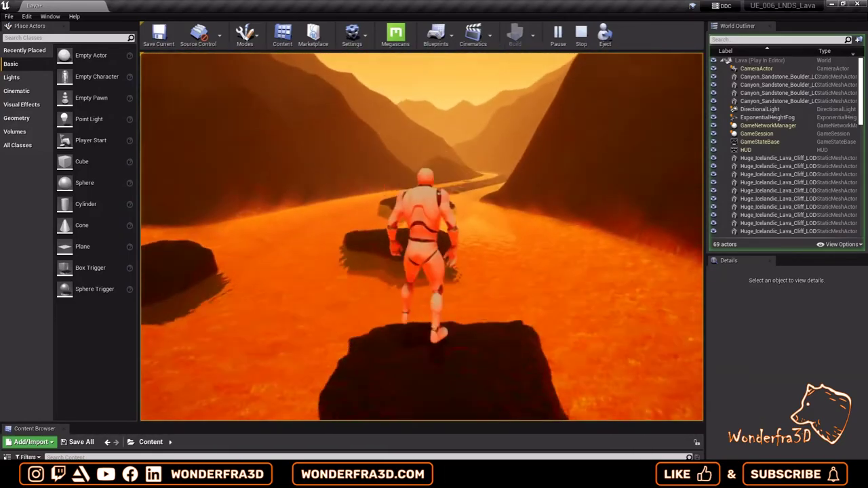
key(w)
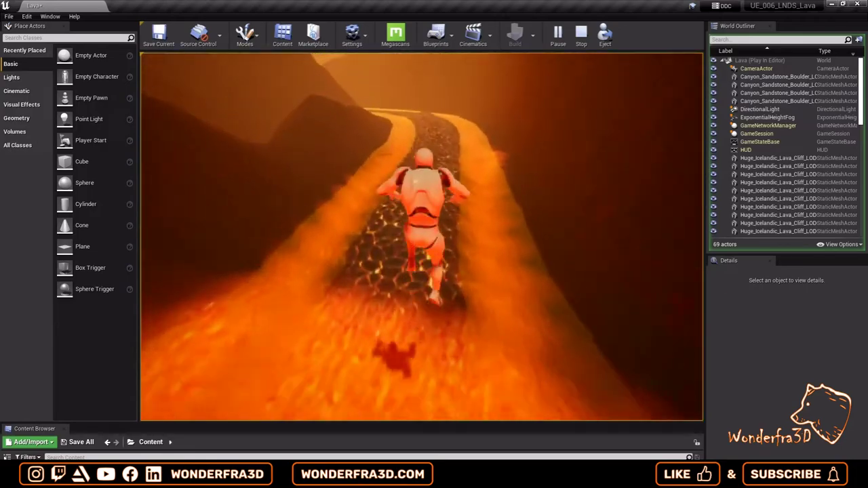
key(w)
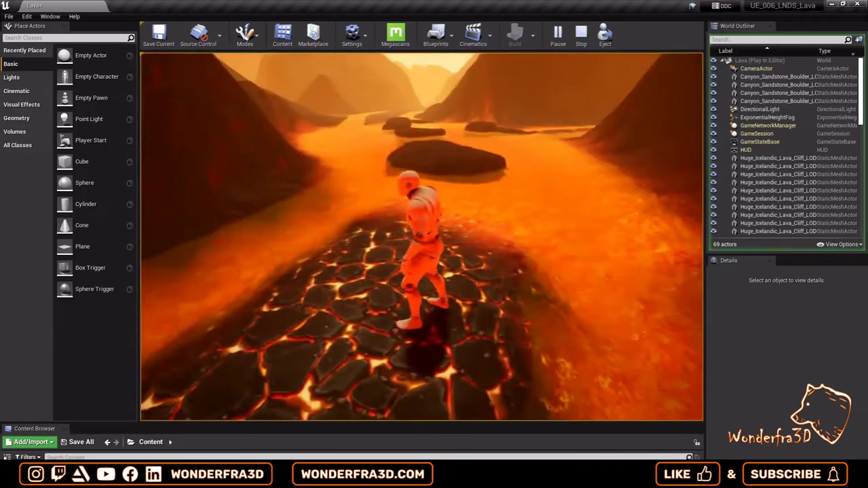
key(w)
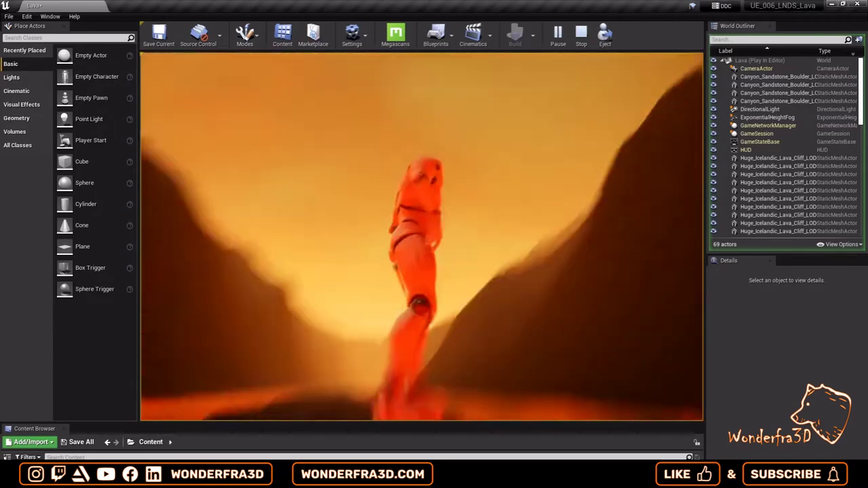
key(Escape)
Step: Try a duplicated, rotated copy of the beach rock at the path's end, then delete it
key(f)
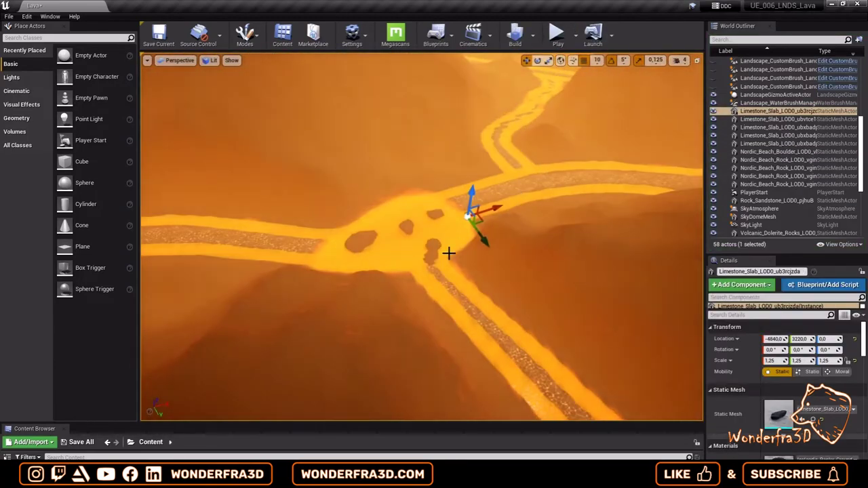
scroll(450, 252, up, 3)
scroll(455, 254, up, 3)
click(459, 258)
alt+drag(460, 258, 493, 268)
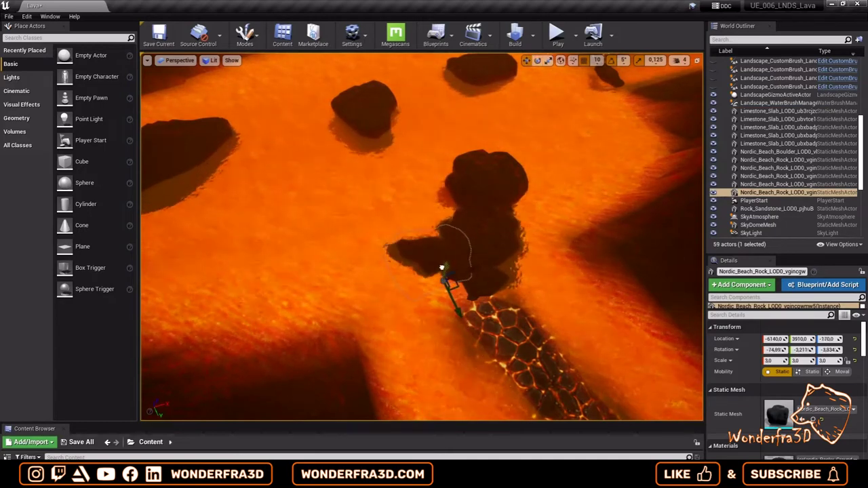
drag(489, 268, 494, 269)
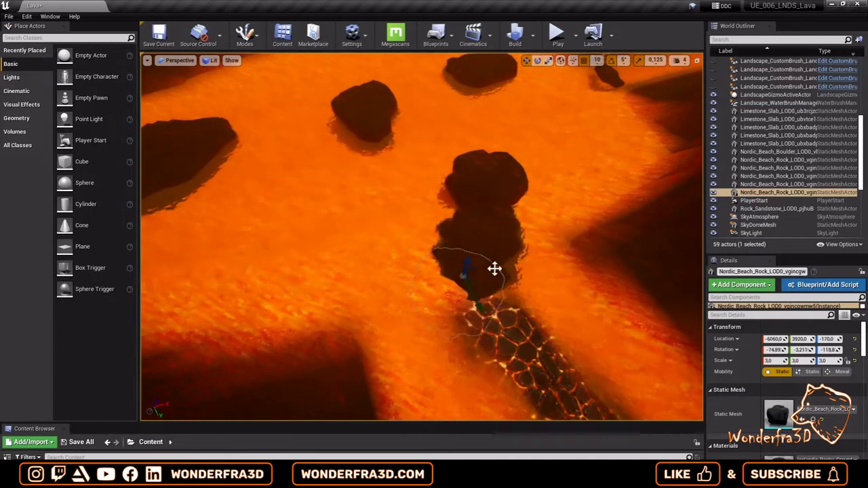
right_drag(526, 229, 407, 312)
key(Delete)
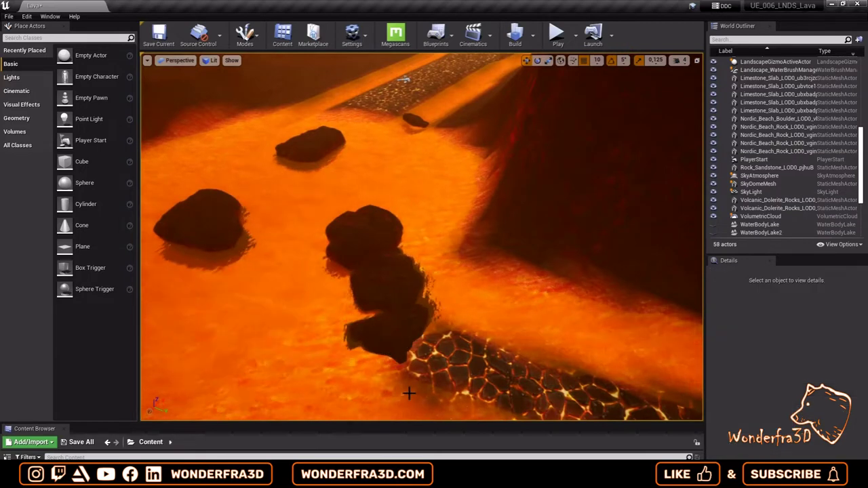
Step: Move and turn the original beach rock toward the path end and re-angle its neighbour
click(423, 324)
mouse_move(432, 308)
mouse_down()
mouse_move(401, 337)
mouse_move(415, 367)
mouse_move(412, 349)
mouse_up()
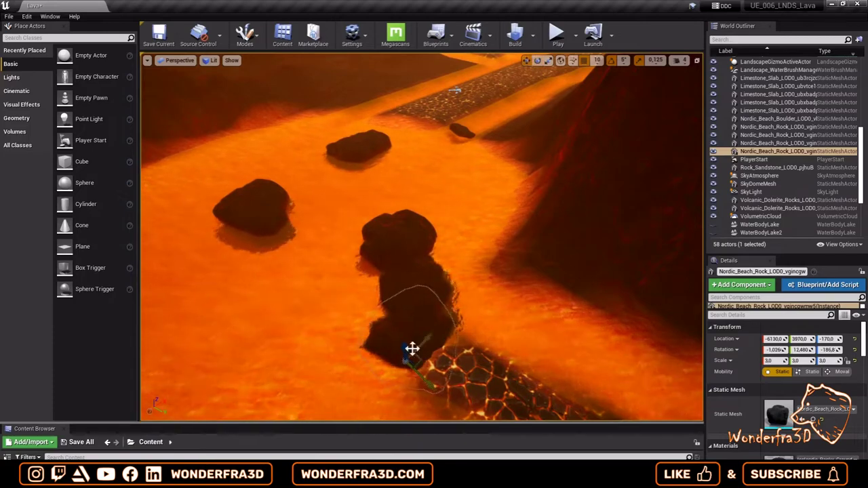
mouse_move(407, 345)
right_down()
mouse_move(380, 326)
mouse_move(353, 323)
right_up()
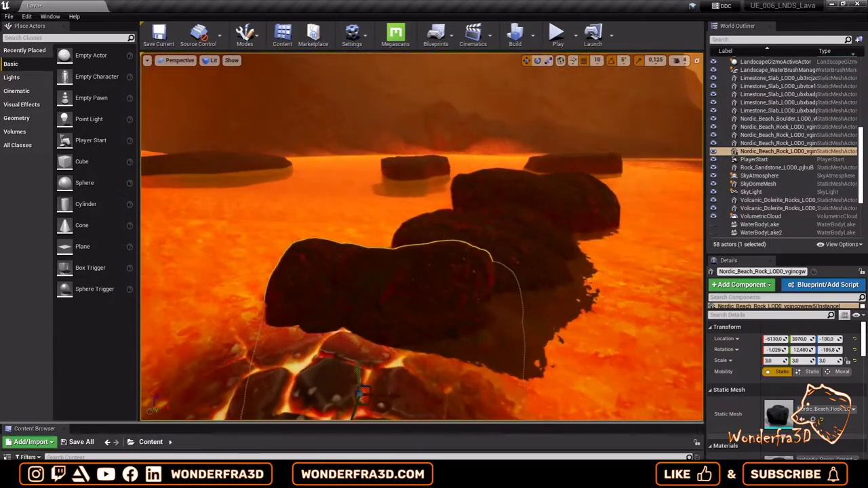
click(453, 386)
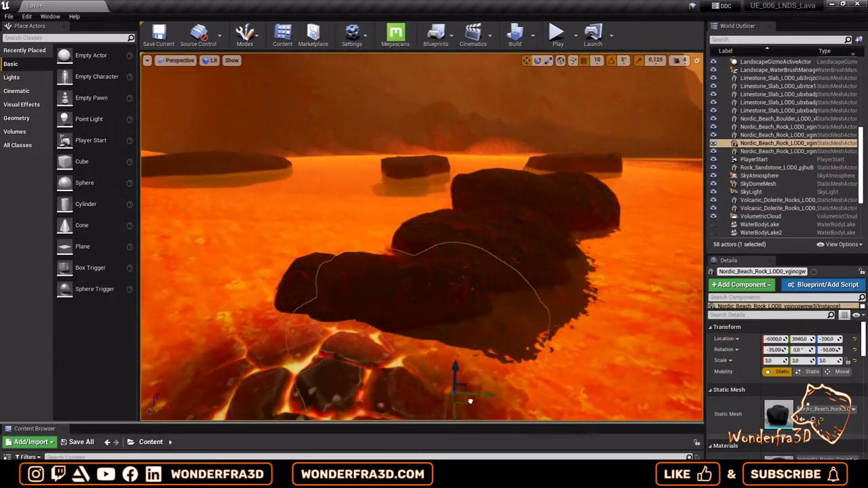
right_drag(455, 407, 441, 380)
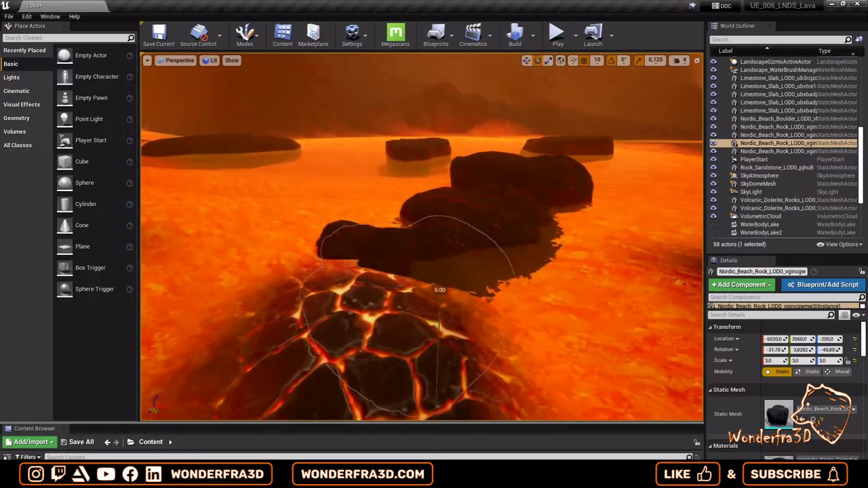
Step: Playtest the level, running and jumping the mannequin across the lava rocks
key(alt+p)
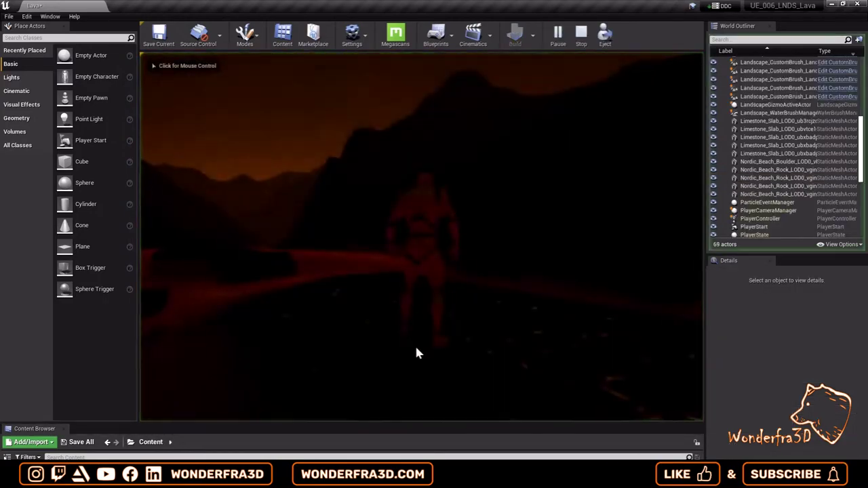
key(w)
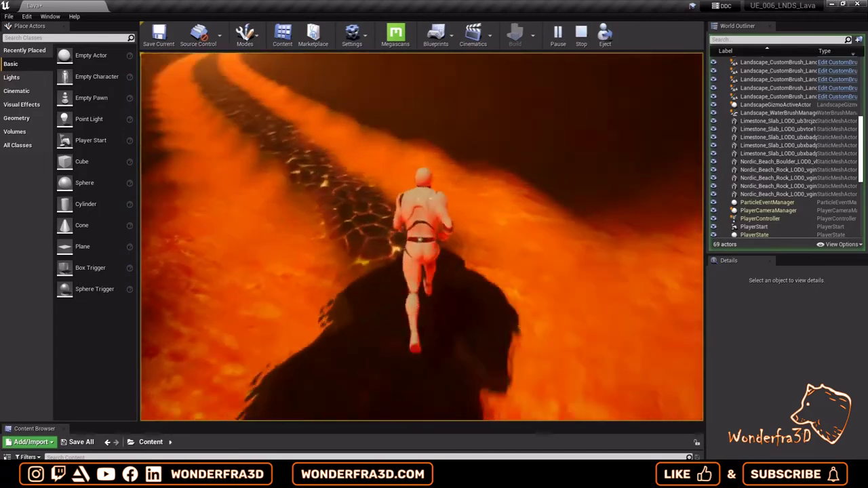
key(space)
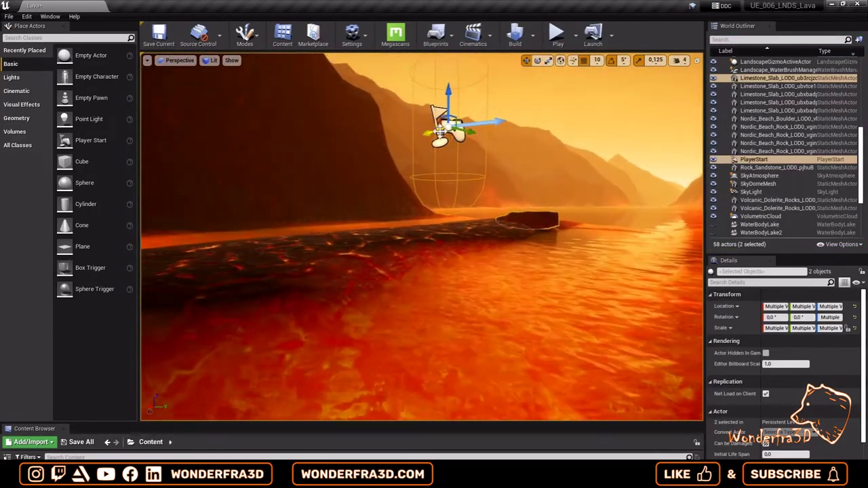
Step: Start and stop two brief playtests, returning to editing
key(alt+p)
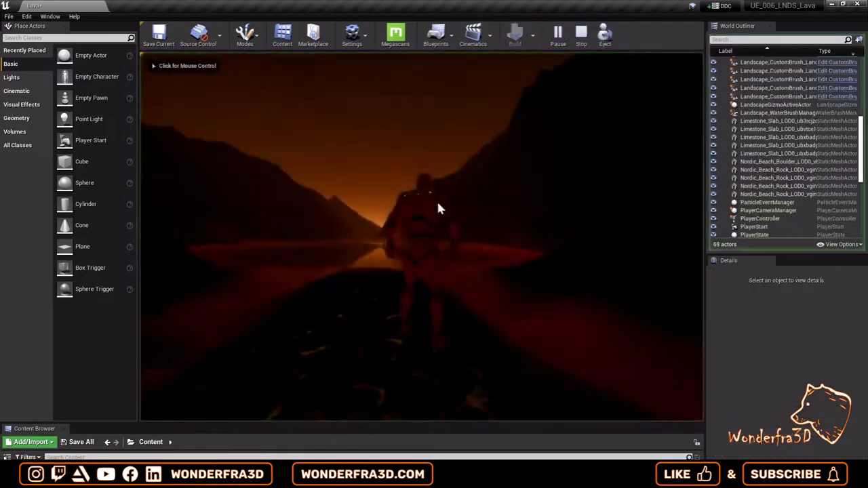
key(Escape)
key(alt+p)
key(Escape)
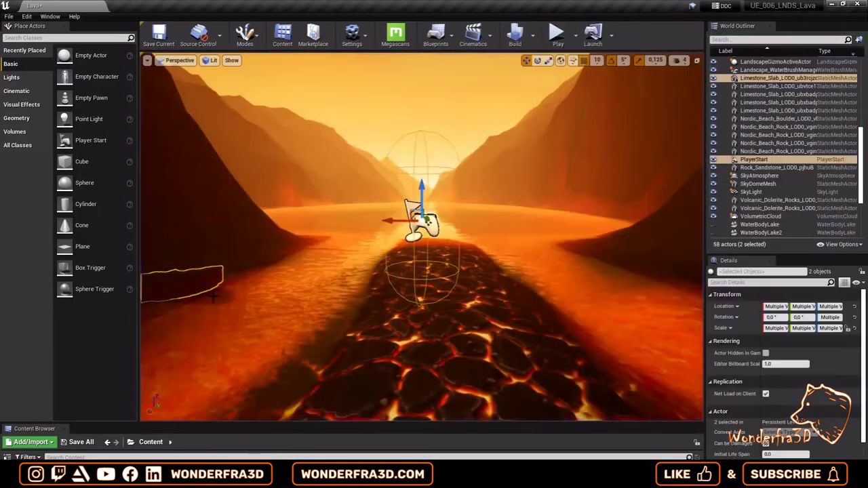
Step: Scale the limestone slab to 9.625 and sink it into the lava pool
ctrl+click(407, 221)
key(f)
key(r)
drag(417, 275, 407, 338)
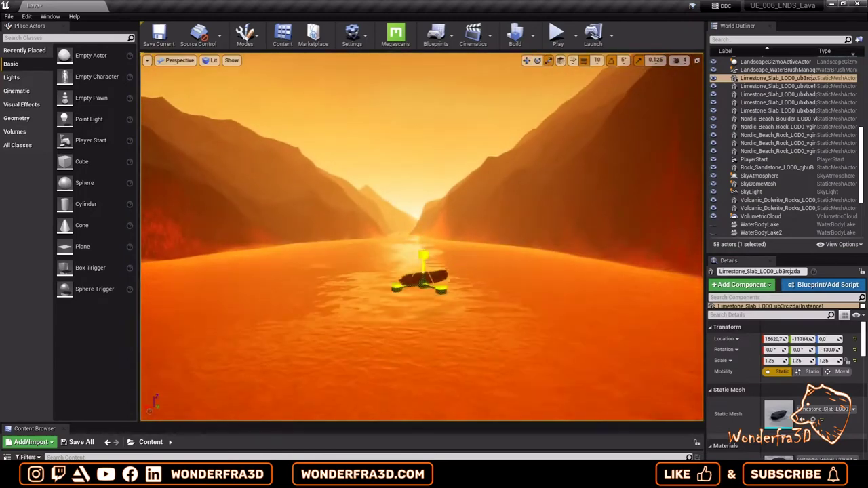
key(w)
drag(422, 256, 427, 277)
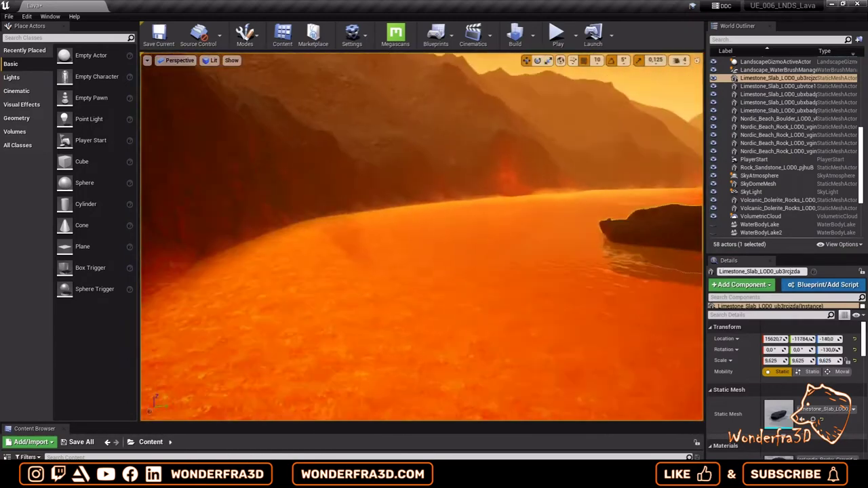
right_drag(428, 278, 434, 280)
drag(434, 279, 435, 292)
Step: Rotate and reposition the slab in the pool, then browse the Megascans 3D_Assets folder
key(e)
mouse_move(502, 268)
mouse_down()
mouse_move(407, 271)
mouse_move(339, 262)
mouse_move(320, 223)
mouse_up()
key(w)
right_drag(319, 224, 416, 136)
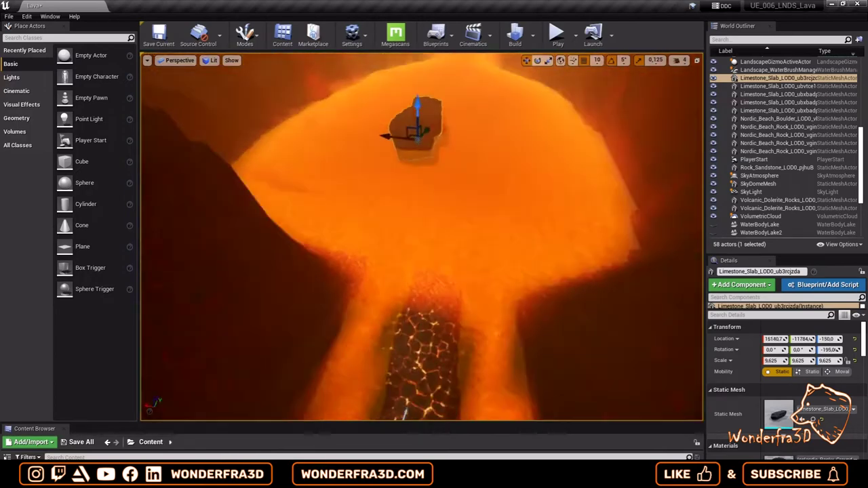
shift+drag(415, 135, 443, 157)
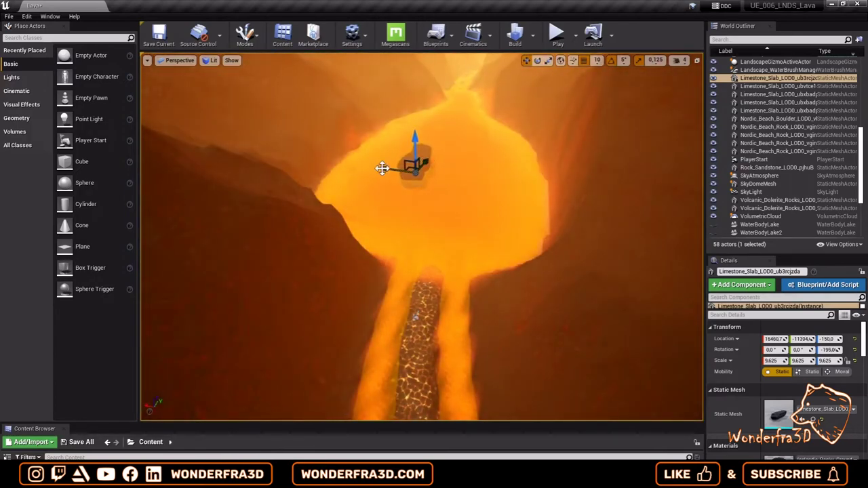
drag(346, 423, 368, 326)
double_click(301, 400)
Step: Place three Canyon_Sandstone_Boulder variants into the lava pool
double_click(58, 411)
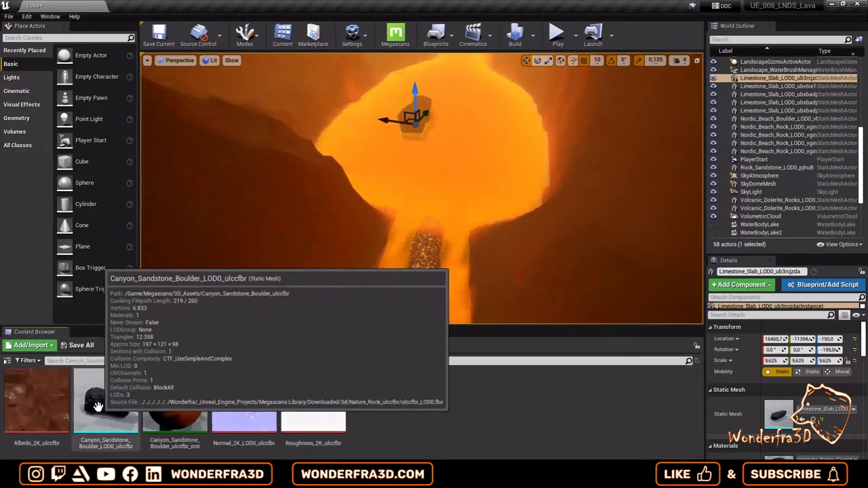
mouse_move(97, 406)
mouse_down()
mouse_move(434, 216)
mouse_move(456, 138)
mouse_up()
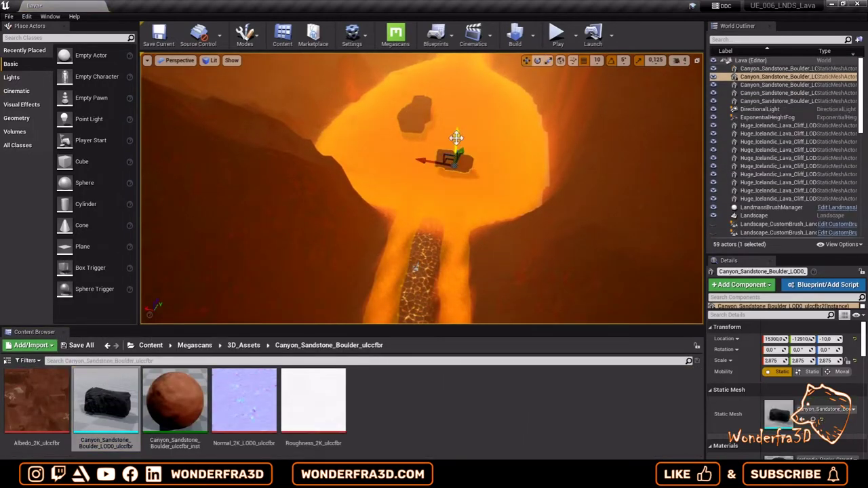
click(106, 345)
double_click(116, 398)
drag(106, 400, 524, 139)
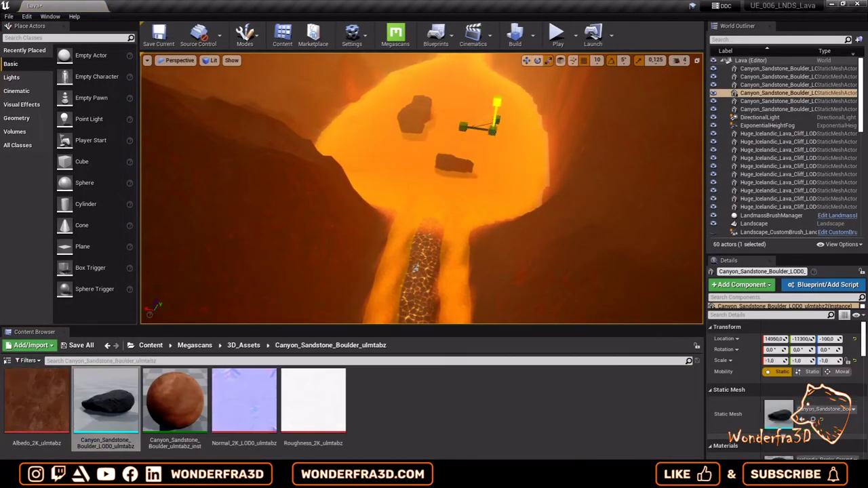
click(106, 345)
double_click(174, 398)
drag(106, 400, 395, 187)
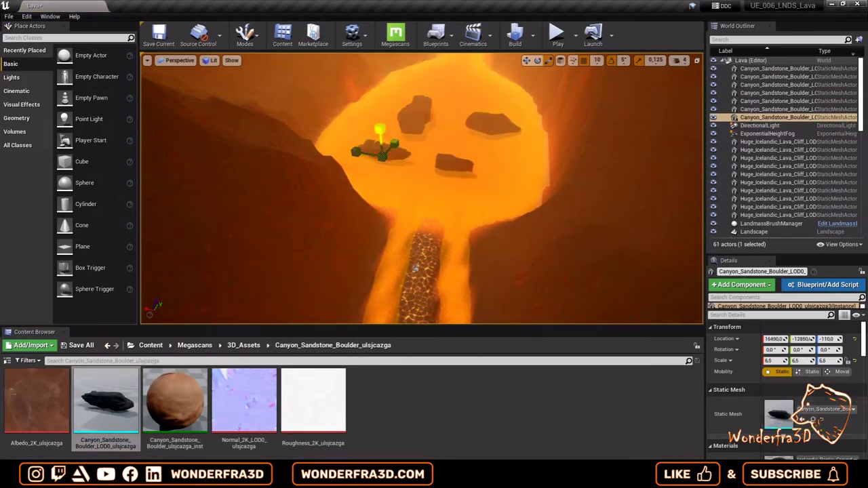
Step: Drop three limestone slabs (ub3rcjzda, ubvtce1da variants) into the lava pool
right_drag(415, 269, 415, 251)
click(107, 346)
double_click(312, 398)
drag(106, 401, 451, 146)
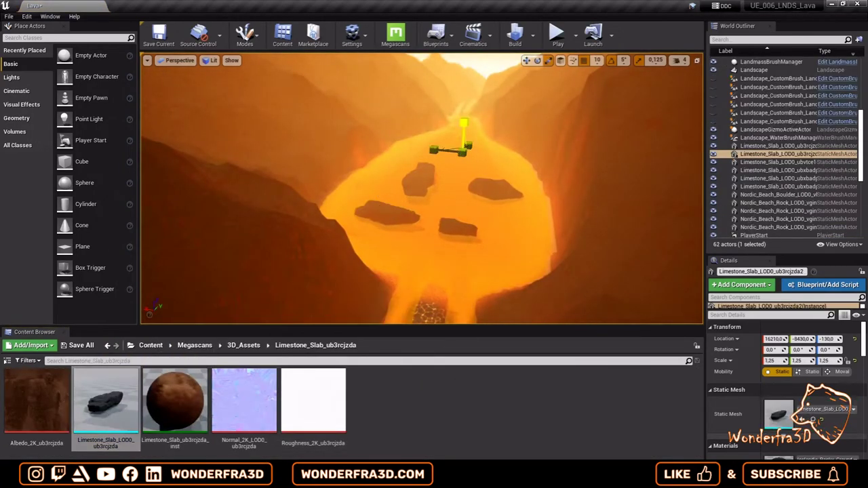
right_drag(420, 203, 421, 244)
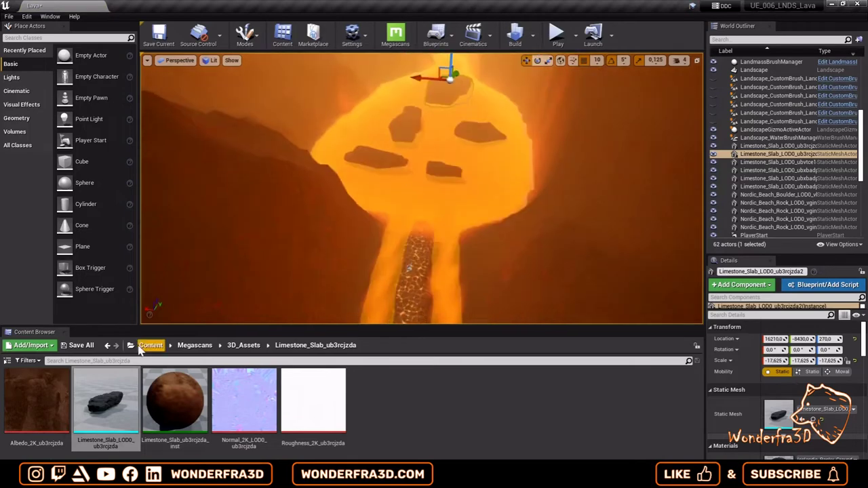
click(107, 346)
double_click(382, 401)
drag(106, 401, 503, 192)
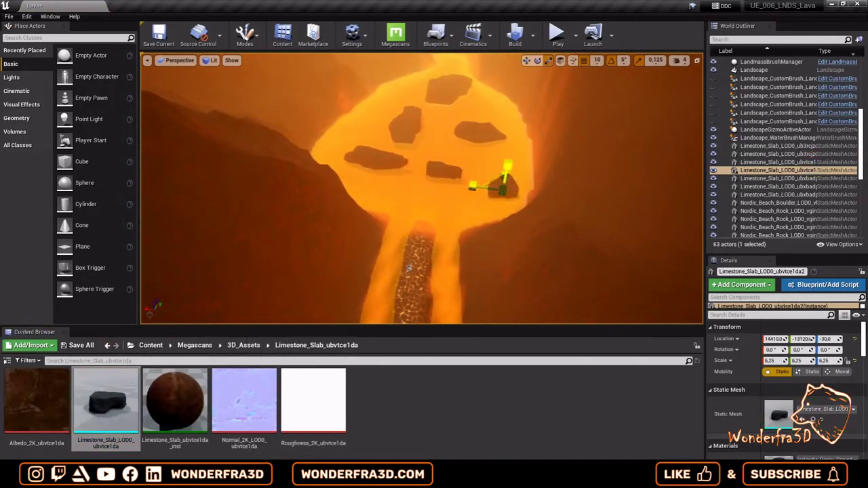
click(107, 345)
drag(106, 400, 398, 203)
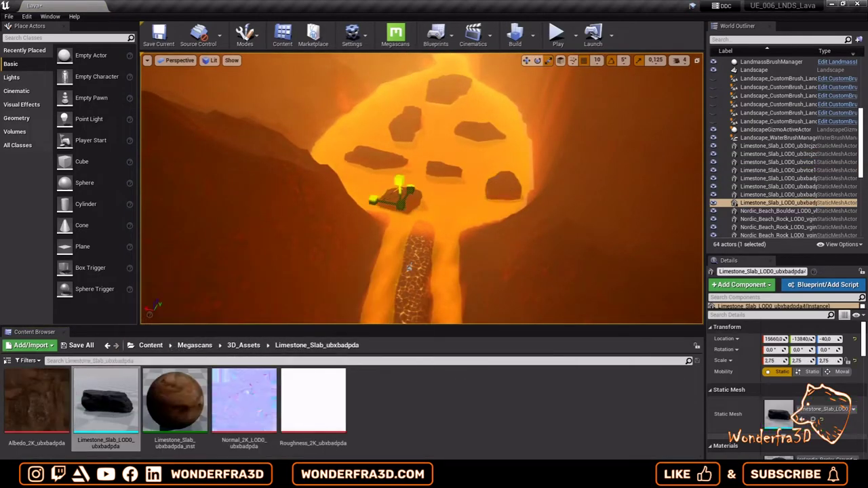
right_drag(444, 145, 444, 187)
right_drag(412, 265, 412, 231)
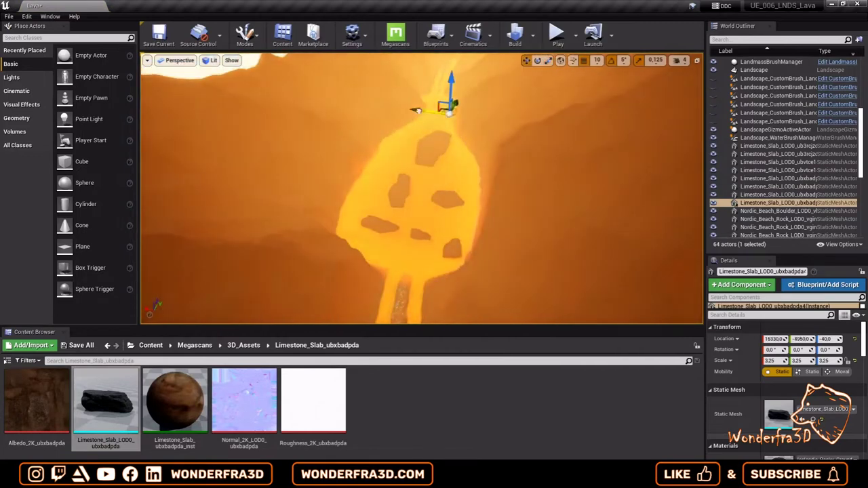
Step: Move a sandstone boulder across the lava and rotate it to 50 degrees
click(396, 188)
mouse_move(380, 227)
mouse_down()
mouse_move(423, 240)
mouse_move(428, 252)
mouse_up()
key(e)
key(w)
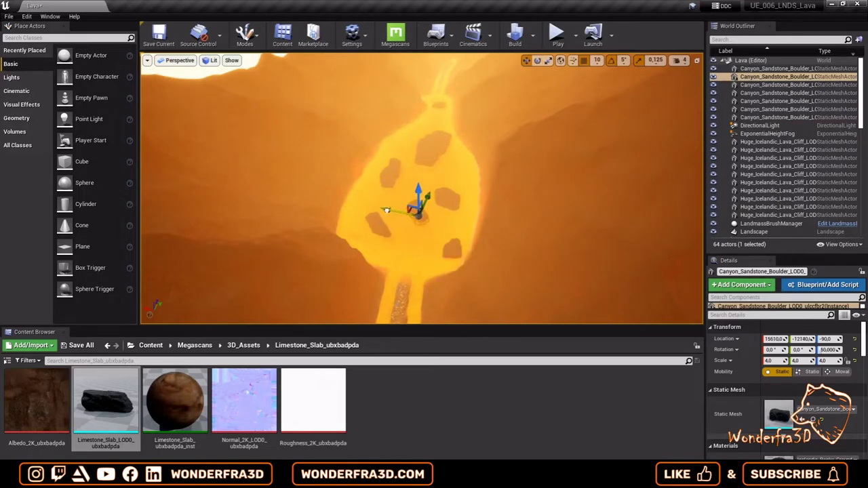
drag(387, 210, 425, 194)
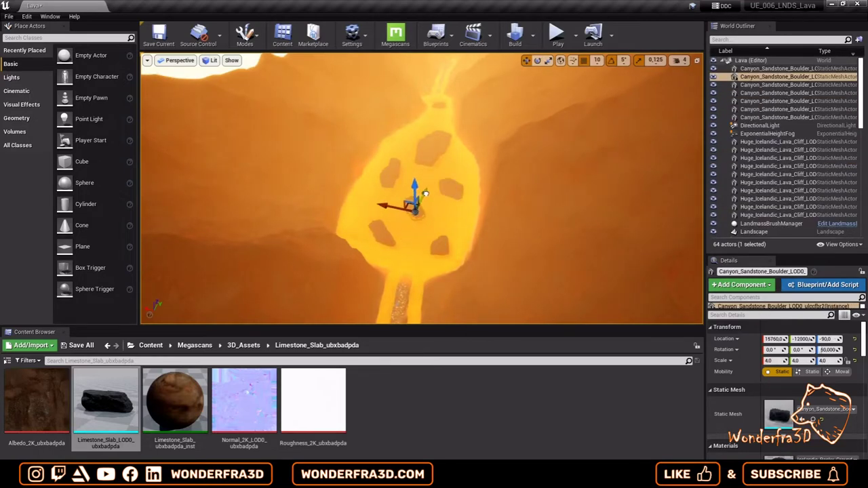
Step: Select the limestone slabs and sandstone boulder in turn to review their placement
click(451, 218)
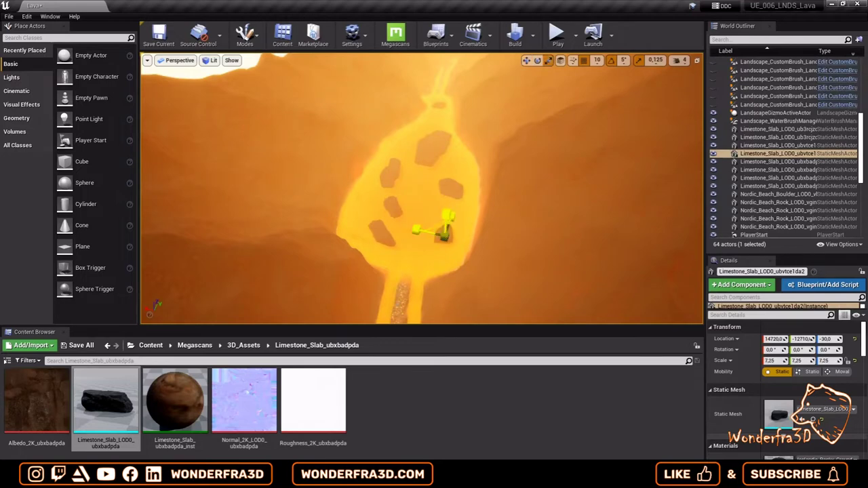
click(395, 251)
click(444, 105)
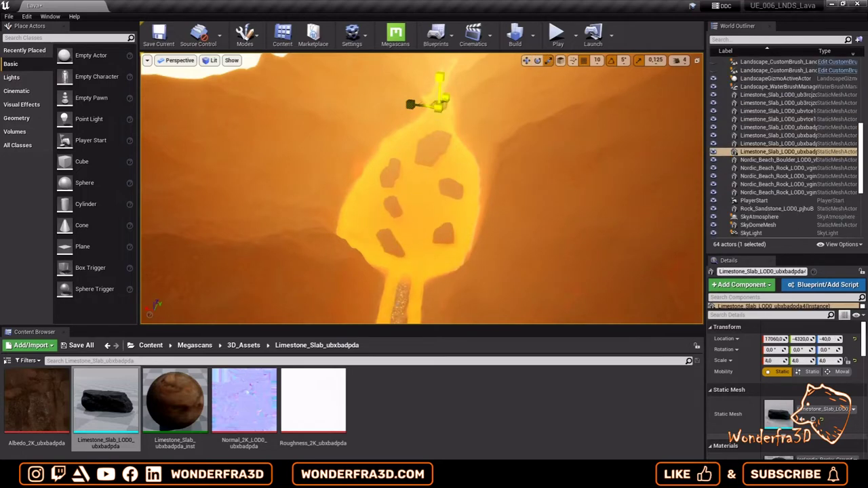
click(407, 137)
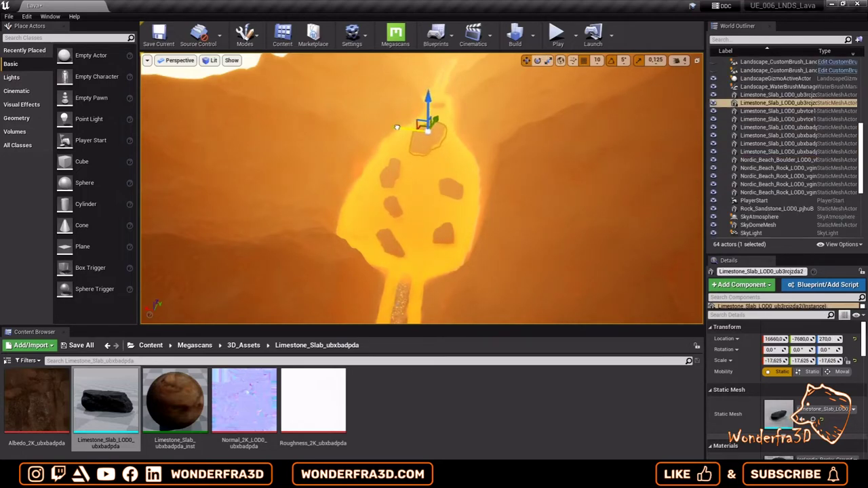
click(453, 165)
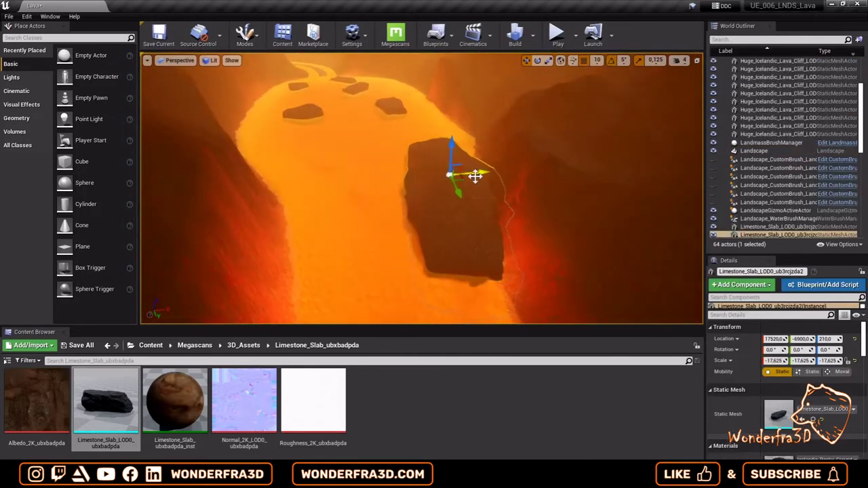
Step: Rotate the large slab slightly and reselect the neighbouring slab and Nordic beach boulder
key(e)
drag(447, 201, 427, 197)
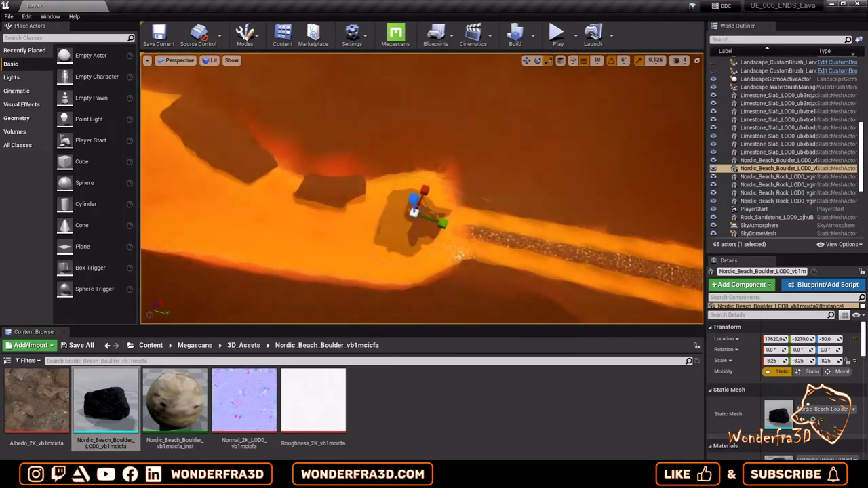
right_drag(470, 248, 470, 248)
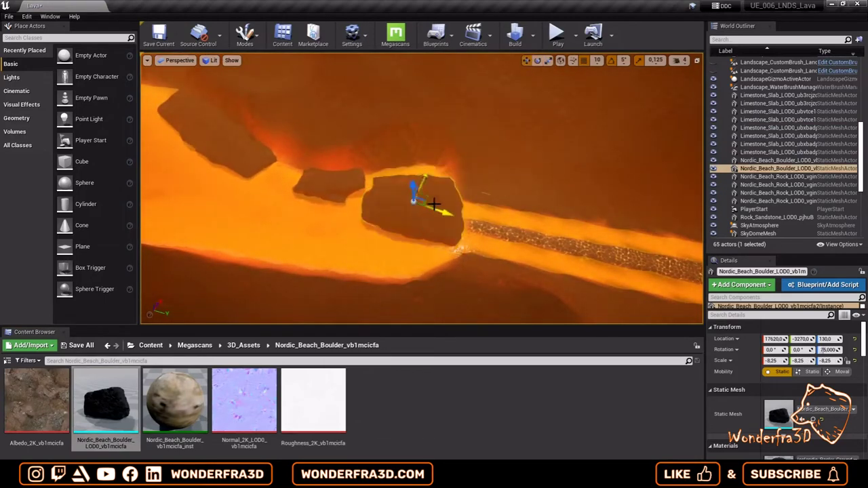
click(349, 188)
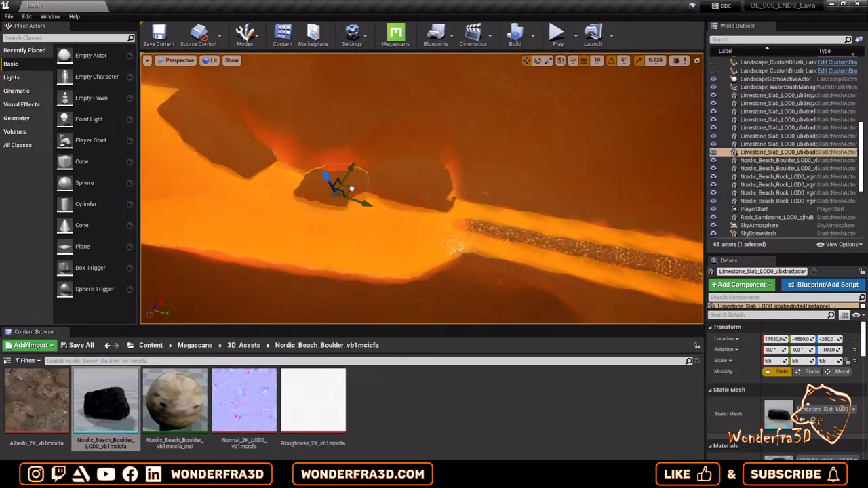
click(428, 181)
right_drag(329, 176, 459, 190)
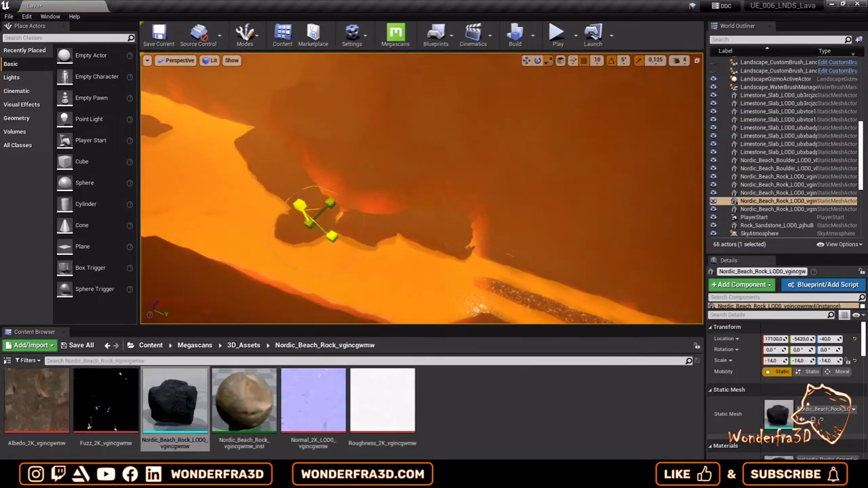
Step: Cycle through the slabs and beach boulder, then sink the sandstone rock lower into the lava
click(491, 291)
click(407, 145)
click(389, 231)
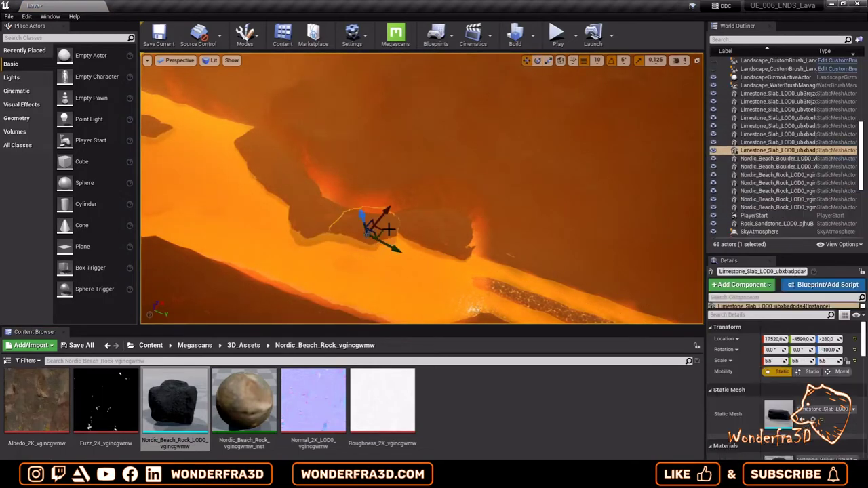
click(400, 227)
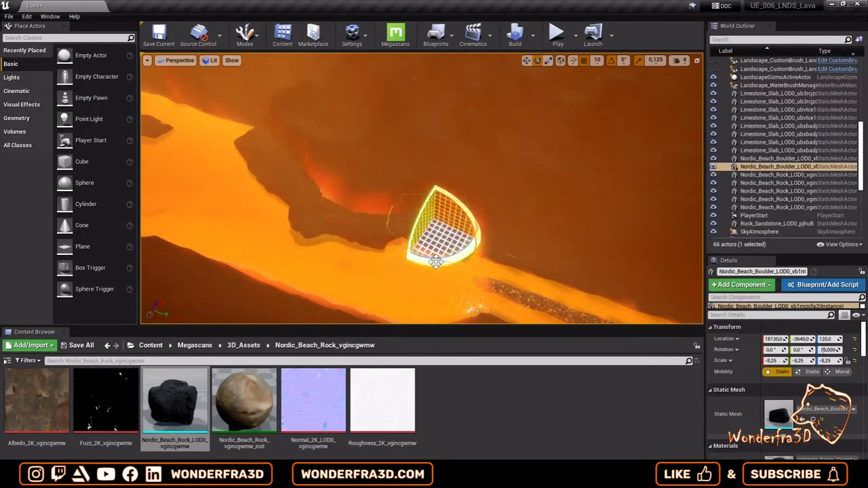
click(527, 232)
click(450, 209)
key(f)
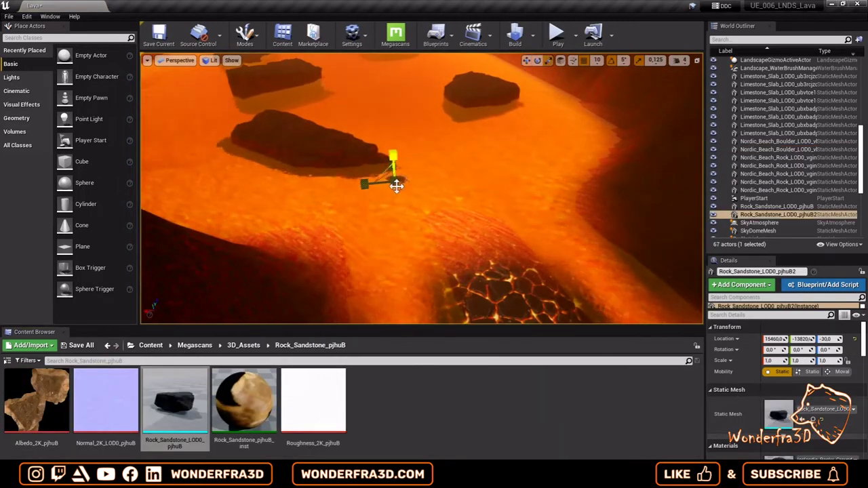
drag(383, 181, 383, 188)
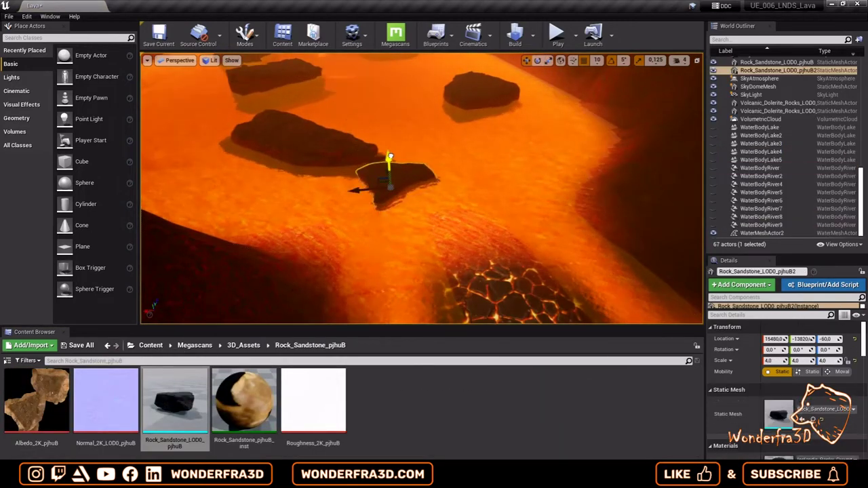
Step: Move the large sandstone boulder up-left and nudge the smaller sandstone rock into place
click(300, 165)
drag(301, 165, 260, 122)
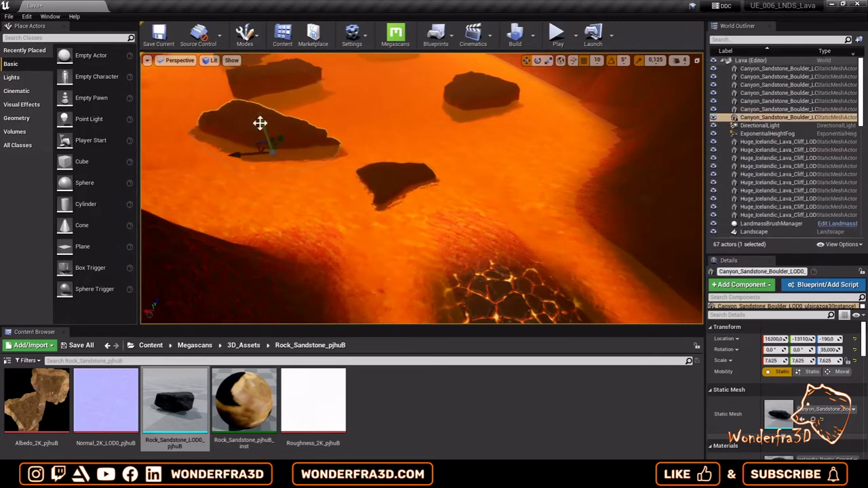
right_drag(261, 124, 349, 132)
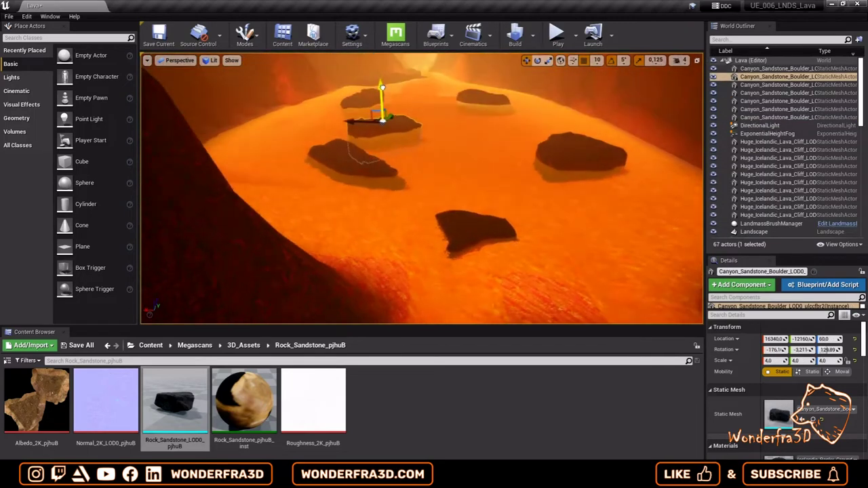
click(457, 235)
drag(448, 218, 453, 200)
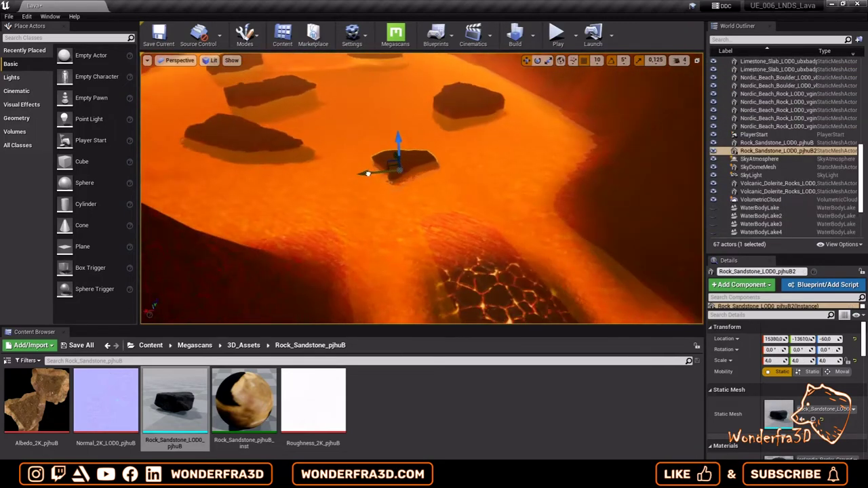
right_drag(366, 173, 396, 170)
click(476, 172)
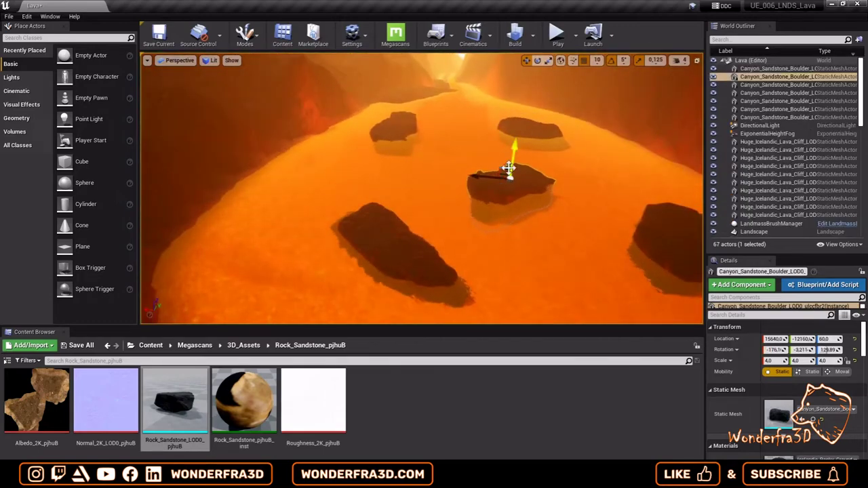
right_drag(509, 168, 351, 174)
click(276, 193)
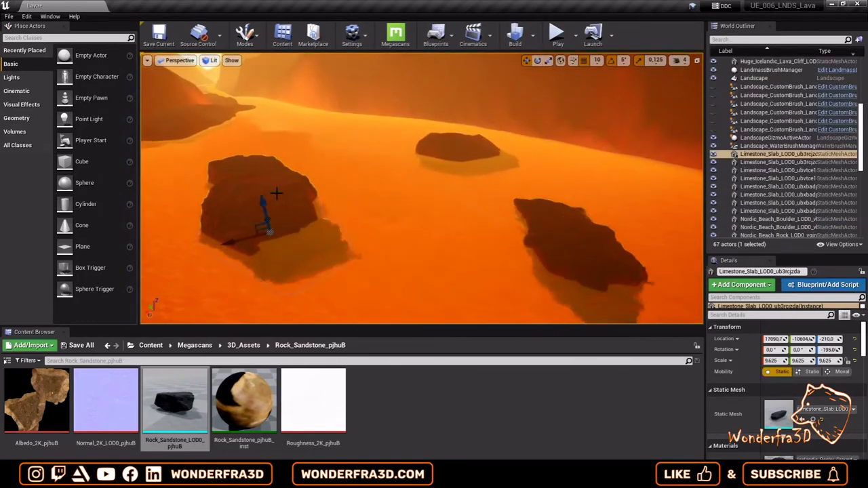
right_drag(348, 219, 510, 180)
click(497, 255)
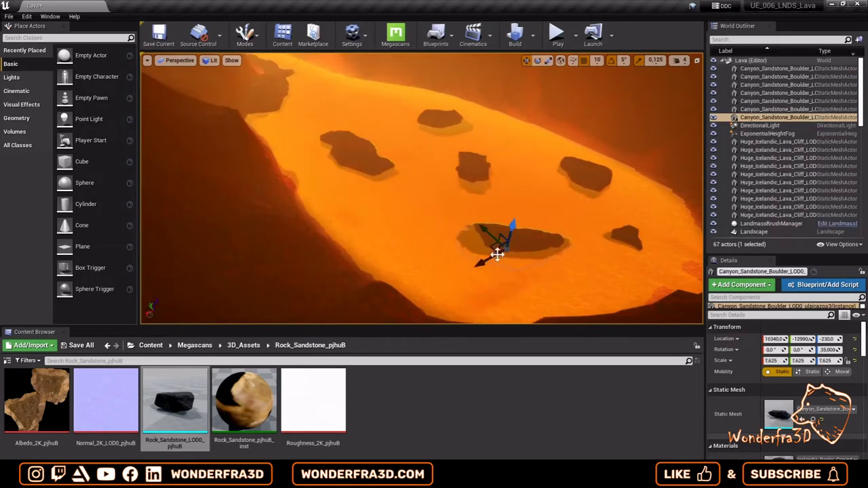
click(627, 238)
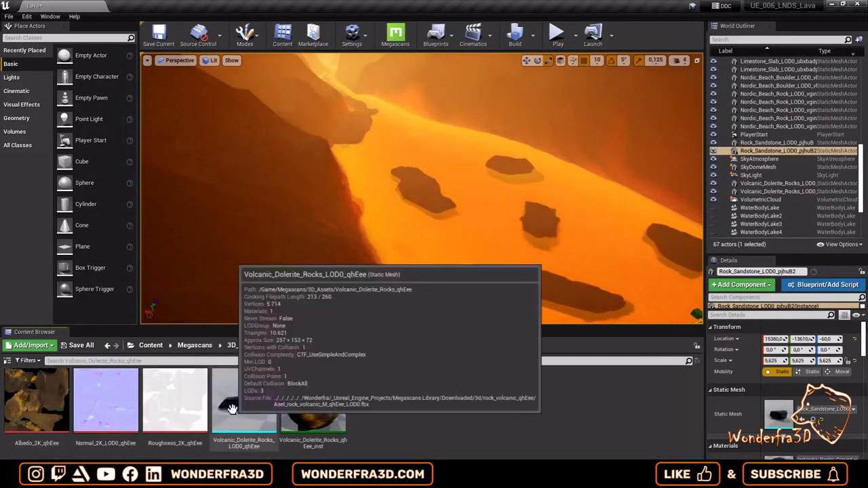
Step: Place a volcanic dolerite rock in the lava and playtest the mannequin running across
mouse_move(244, 401)
mouse_down()
mouse_move(407, 129)
mouse_move(365, 89)
mouse_move(402, 150)
mouse_up()
scroll(402, 149, down, 3)
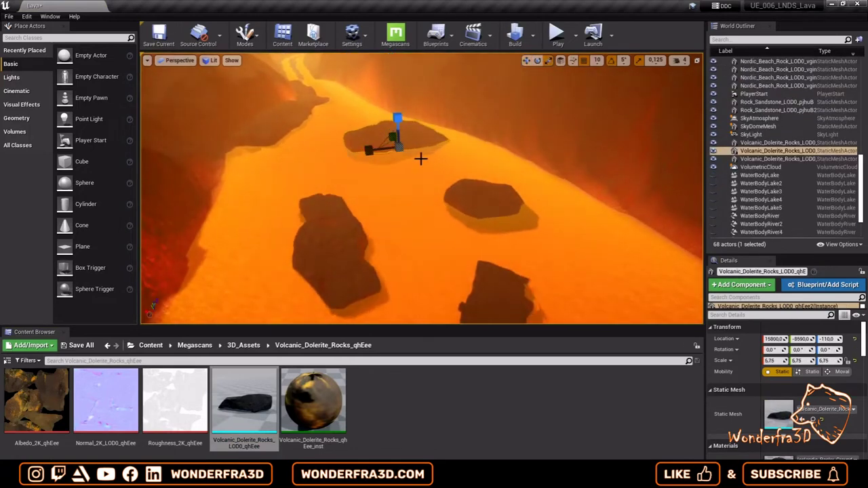
key(alt+p)
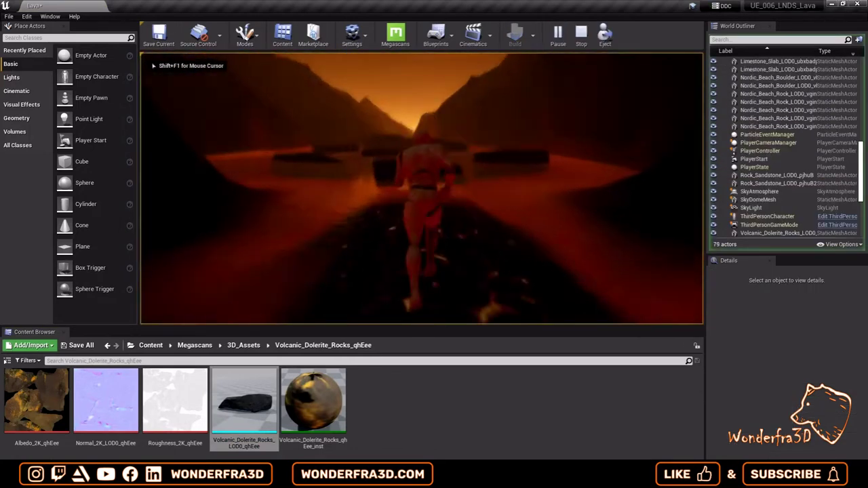
key(w)
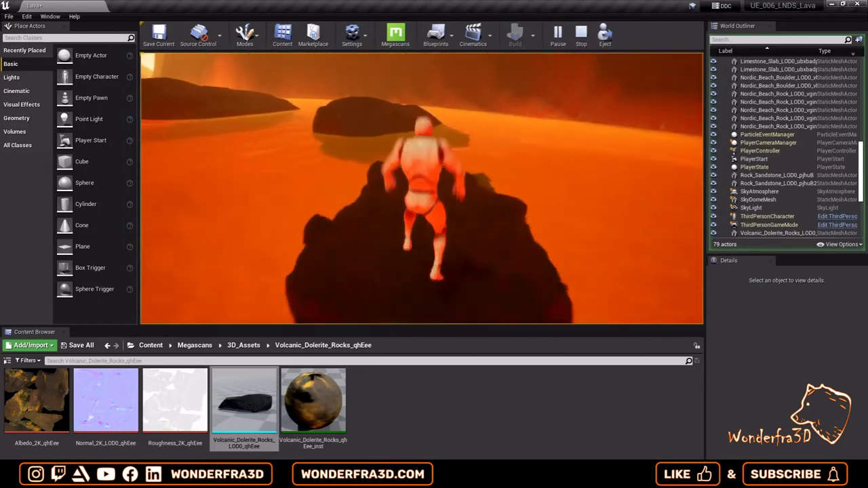
key(w)
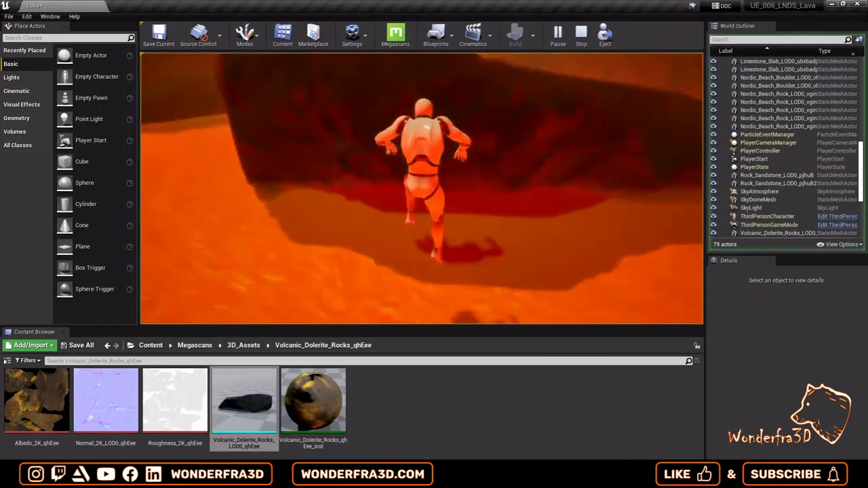
key(Escape)
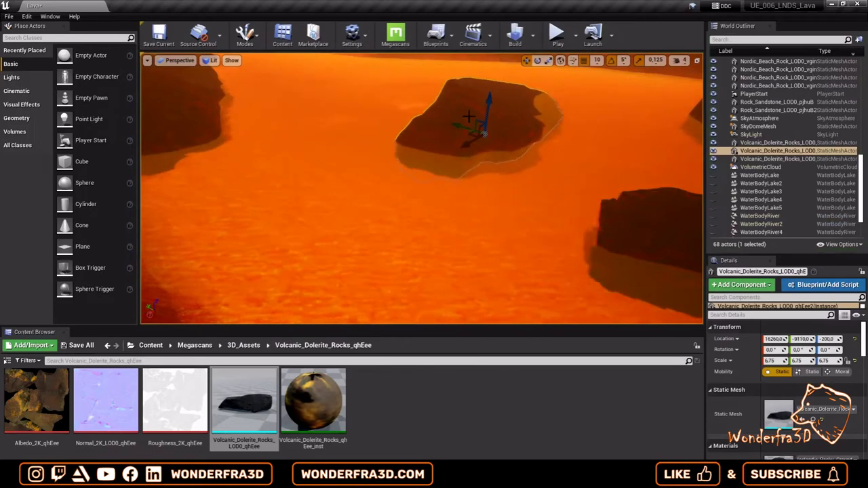
Step: Tilt the dolerite rock slightly and select the next rock to adjust
key(e)
drag(548, 97, 536, 101)
key(w)
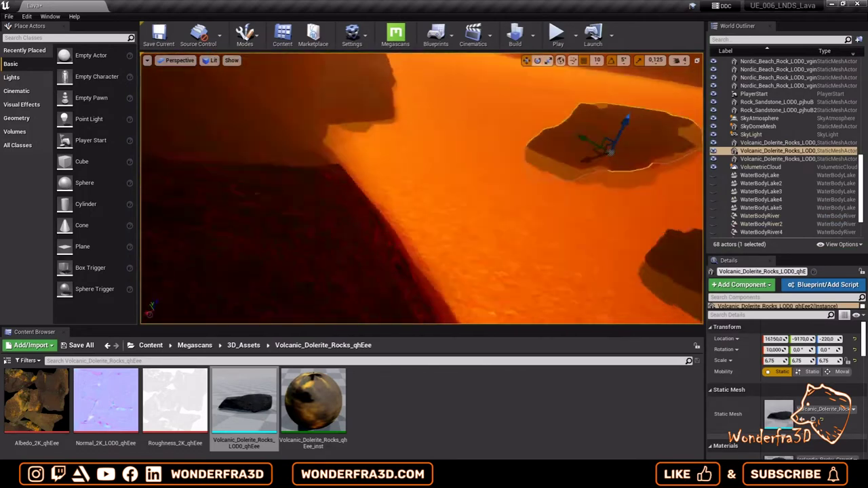
click(539, 181)
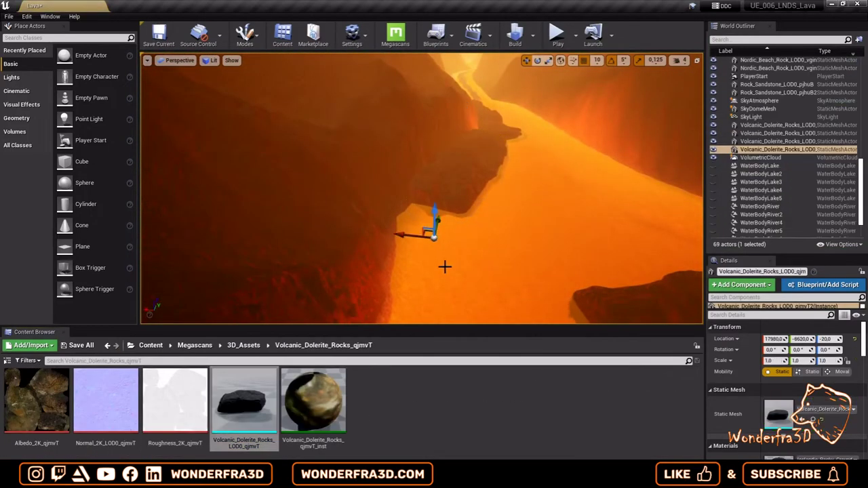
Step: Scale up the dolerite boulder, rotate and move it to a new lava spot, then playtest
drag(434, 216, 482, 312)
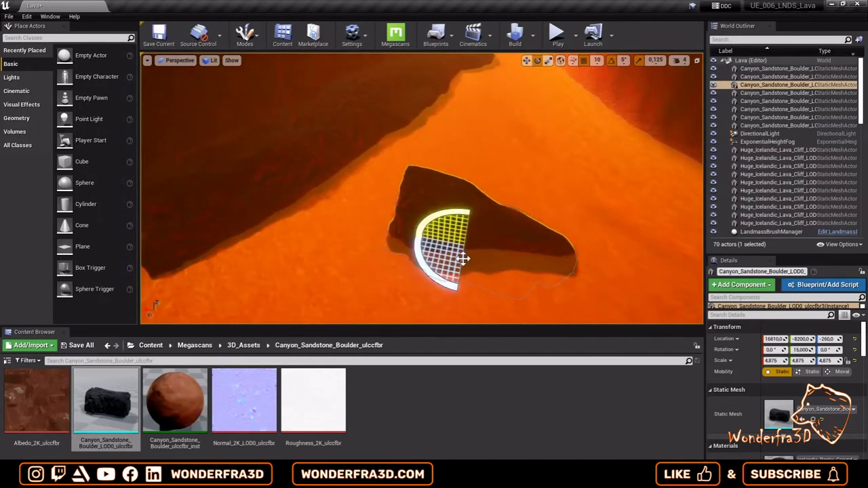
drag(463, 258, 473, 273)
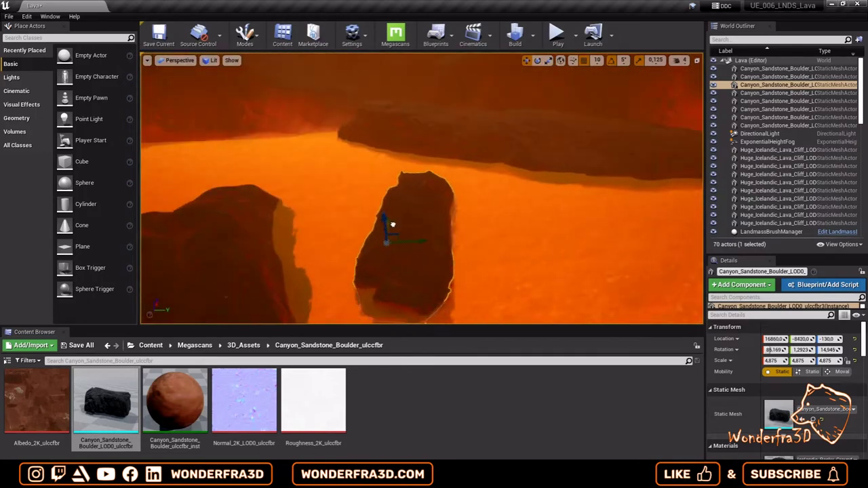
drag(424, 238, 386, 196)
key(f)
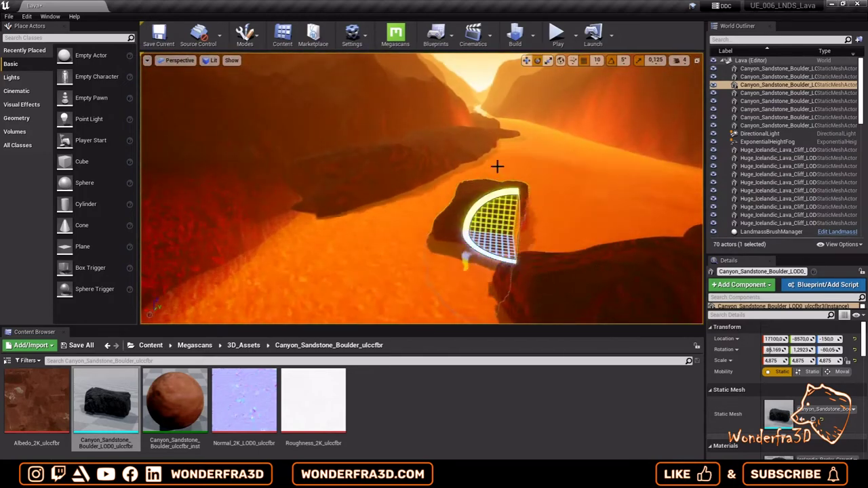
click(558, 34)
key(w)
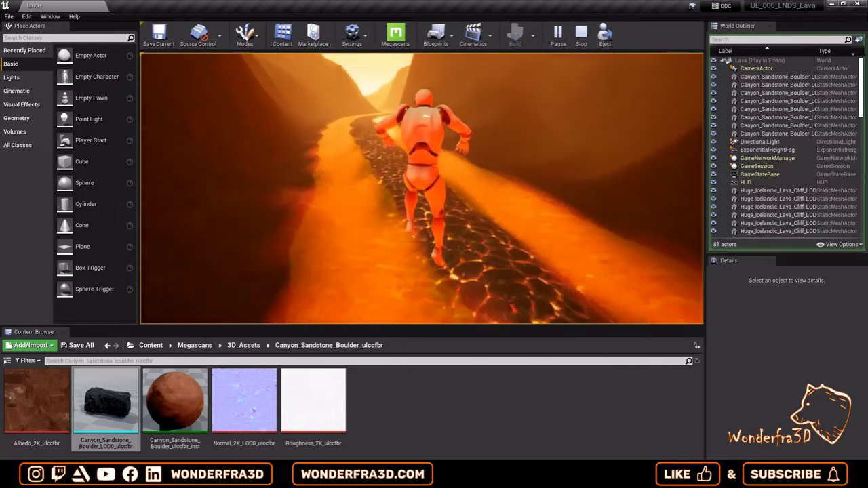
Step: Stop the playtest, enlarge the viewport, and fly high above the lava river network
key(Escape)
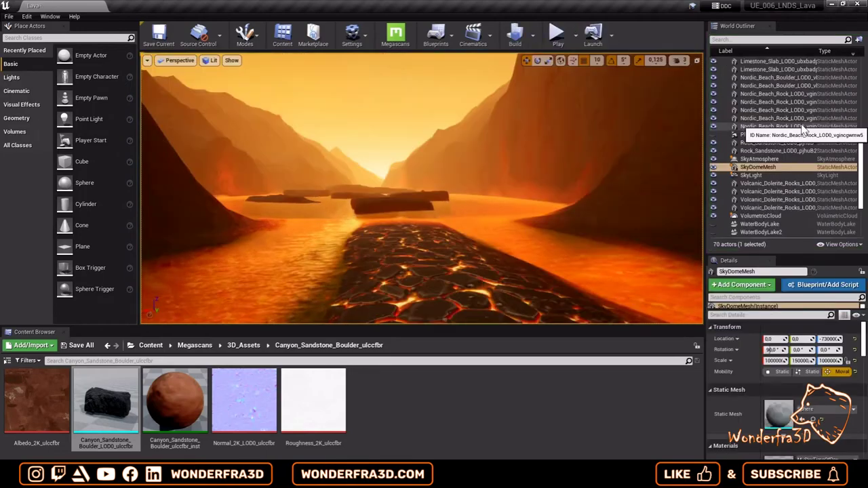
drag(421, 327, 421, 403)
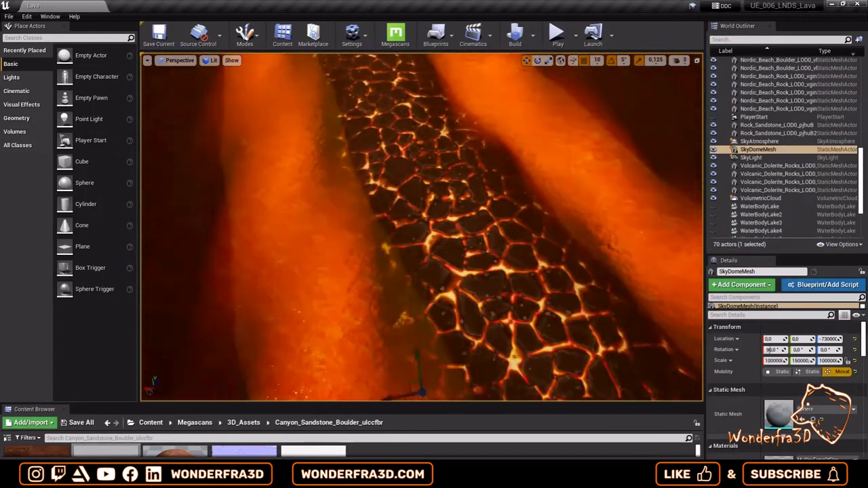
mouse_move(421, 227)
right_down()
mouse_move(420, 204)
mouse_move(421, 217)
mouse_move(393, 197)
right_up()
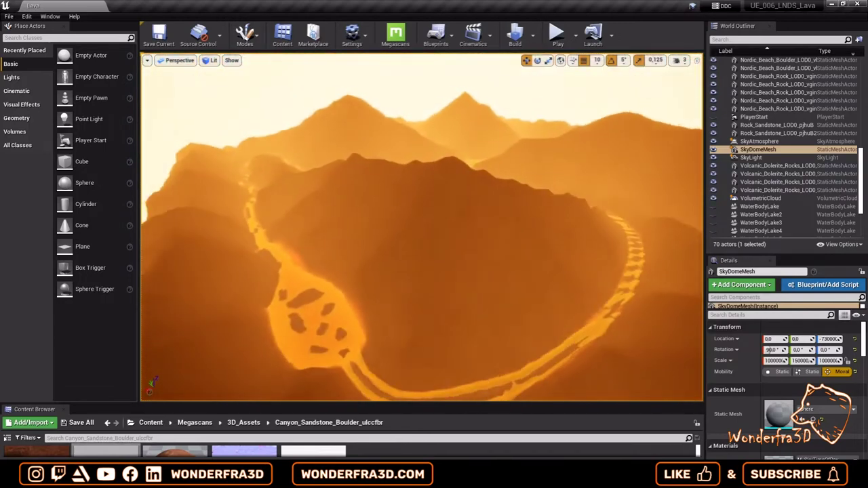
mouse_move(421, 228)
right_down()
mouse_move(421, 203)
mouse_move(420, 258)
right_up()
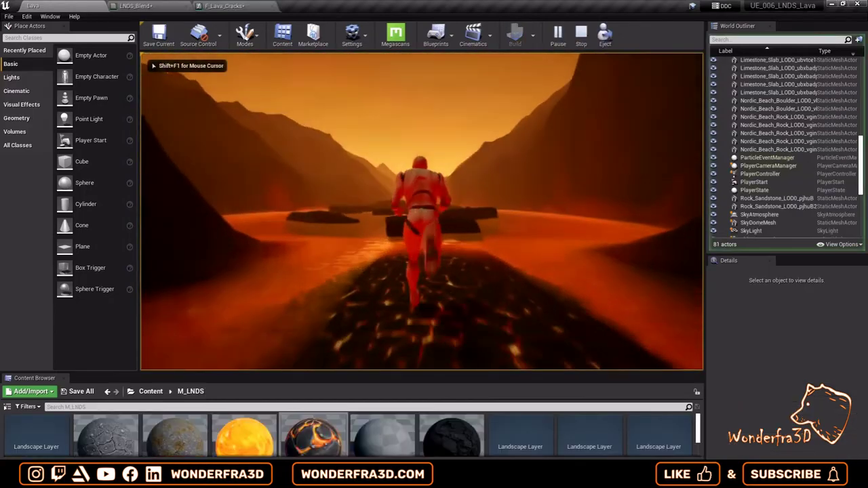
Step: Run and jump the mannequin over dark rocks and down the cracked-lava path, then stop
key(w)
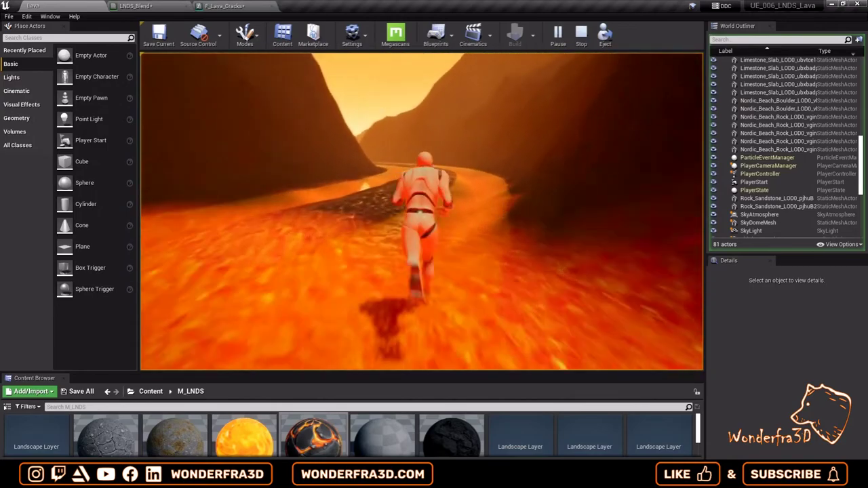
key(space)
key(w)
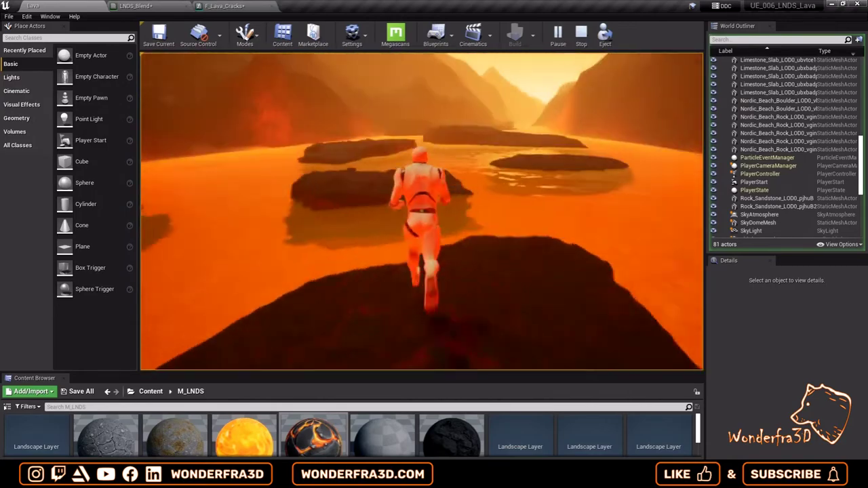
key(w)
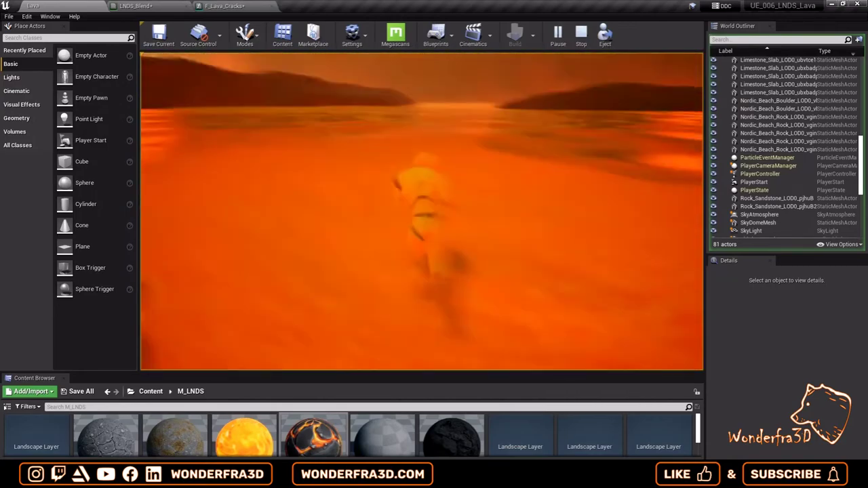
key(w)
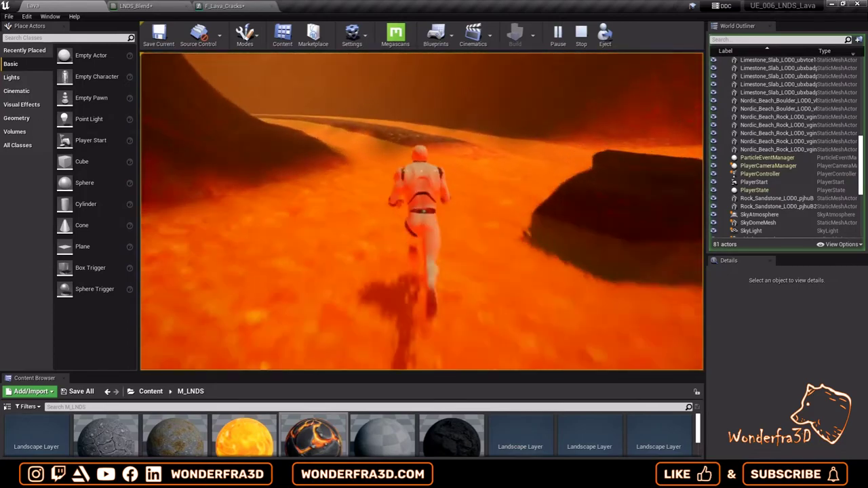
key(w)
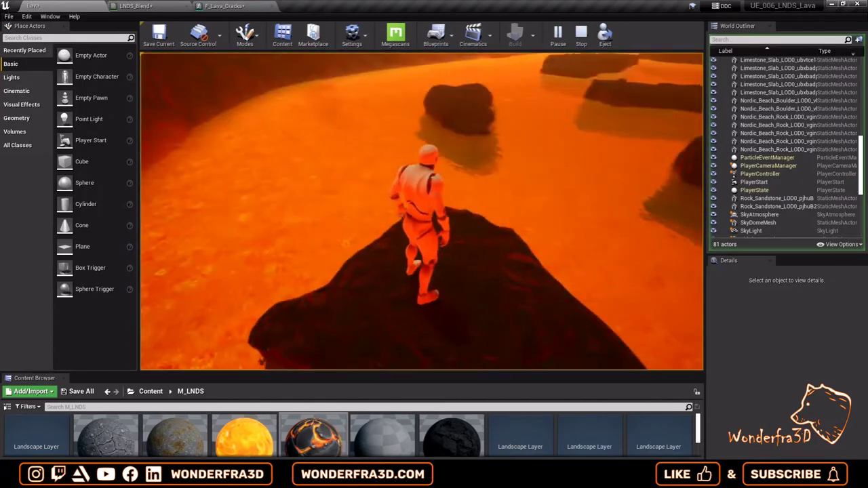
key(w)
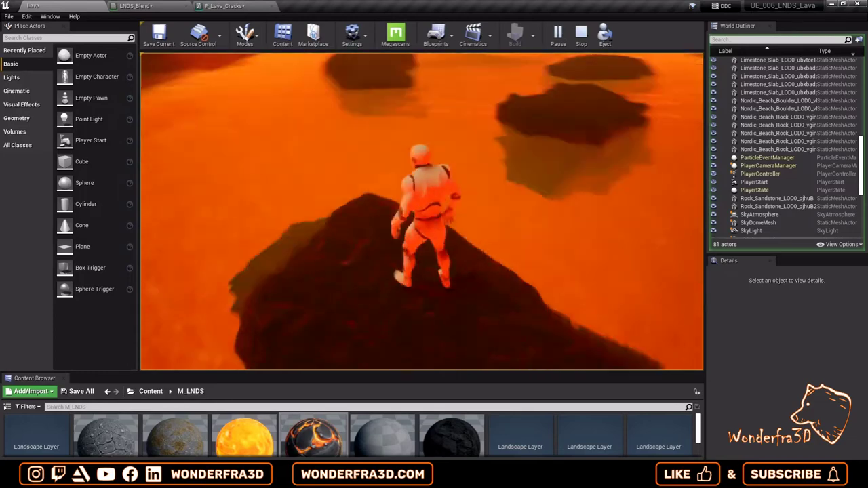
key(w)
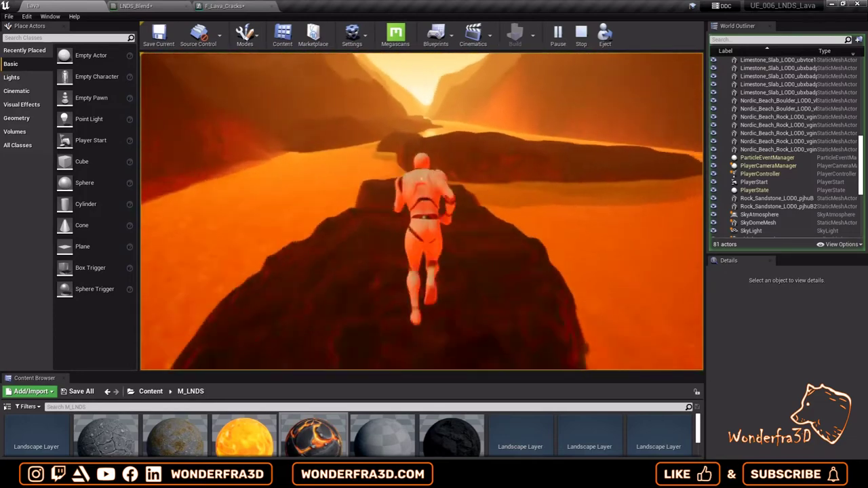
key(w)
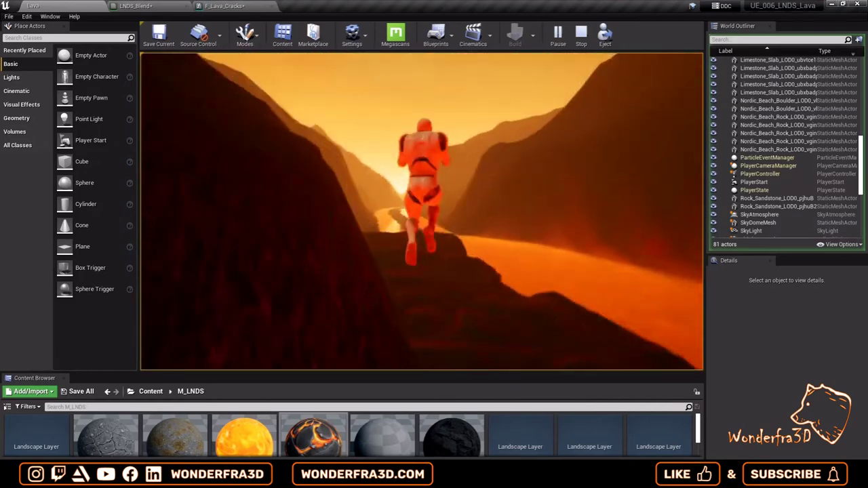
key(w)
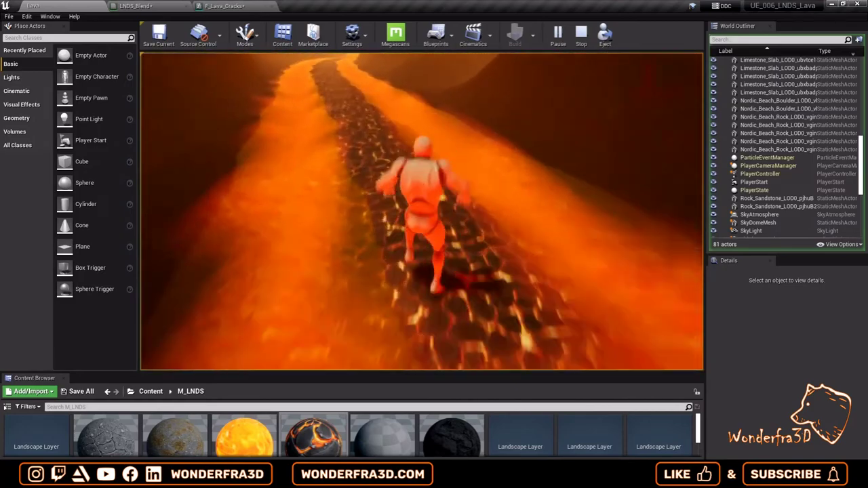
key(Escape)
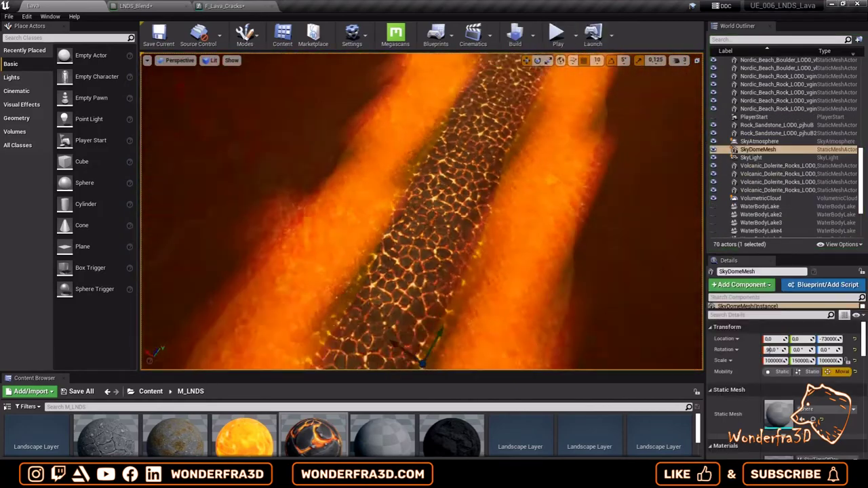
Step: Place a camera left of the lava river, rotate it 90 degrees down the canyon, and pilot it
key(f)
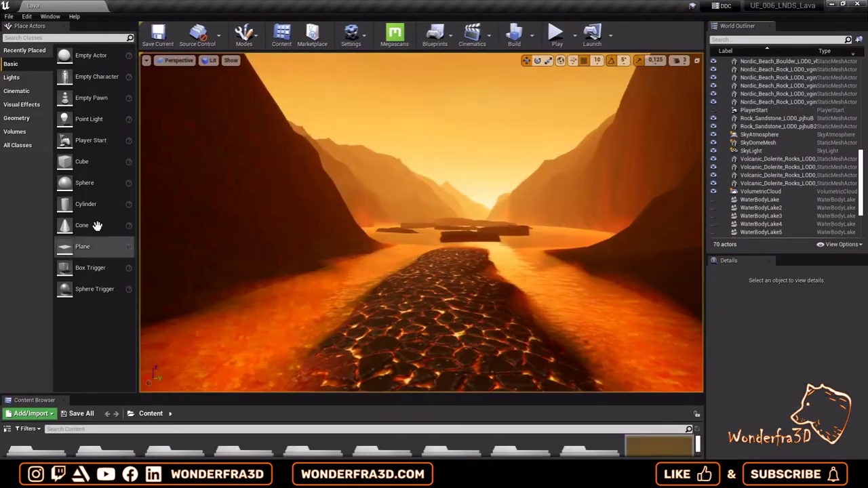
click(17, 145)
click(445, 228)
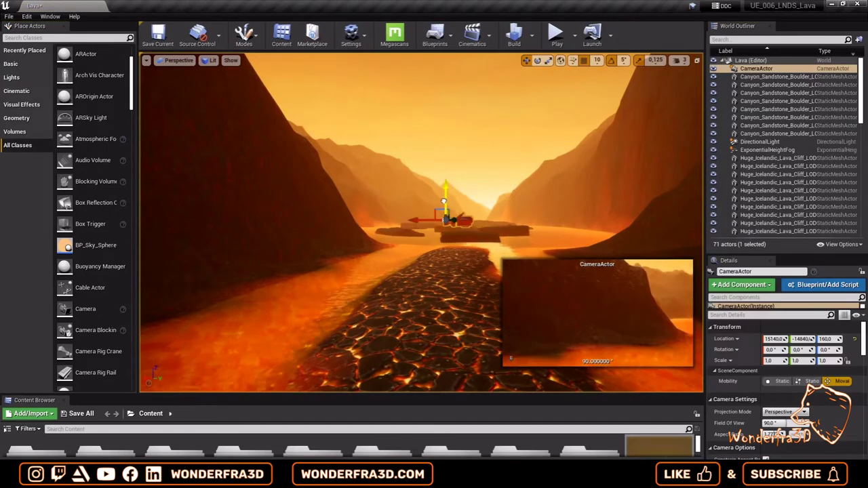
mouse_move(482, 206)
mouse_down()
mouse_move(446, 201)
mouse_move(528, 65)
mouse_up()
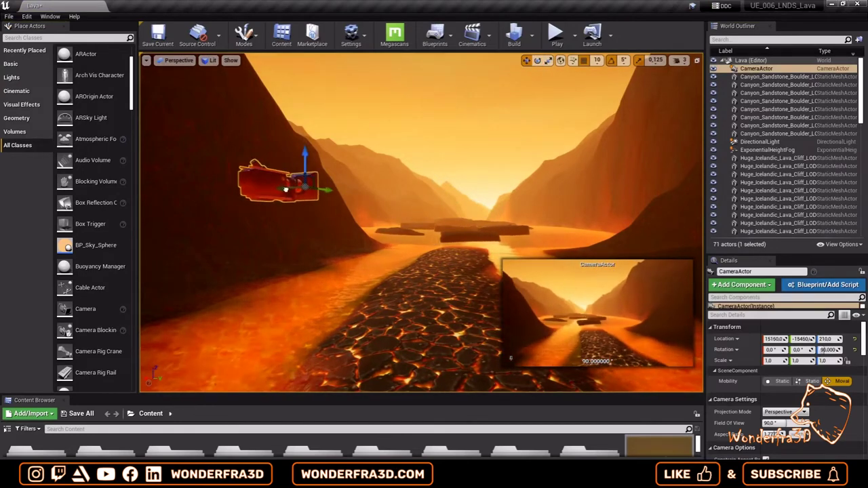
drag(436, 214, 370, 178)
click(178, 60)
click(213, 138)
Step: Reframe the camera on the canyon and rotate the sandstone rock on the left bank
click(384, 213)
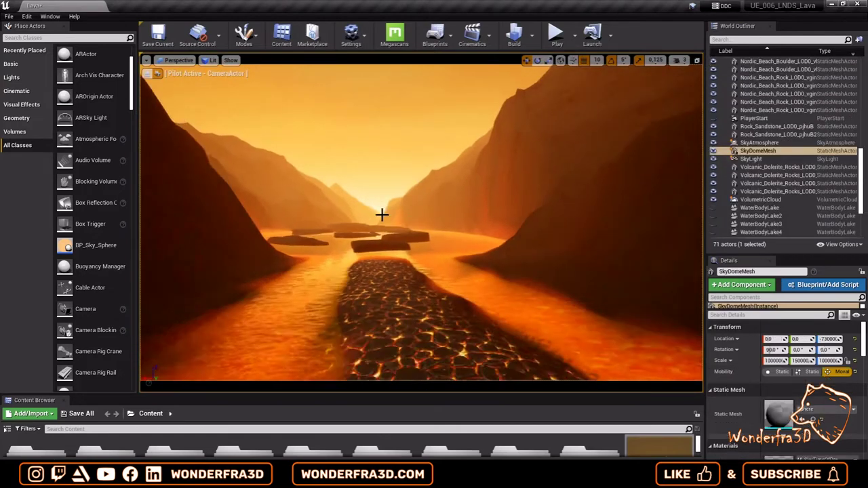
right_drag(384, 213, 505, 226)
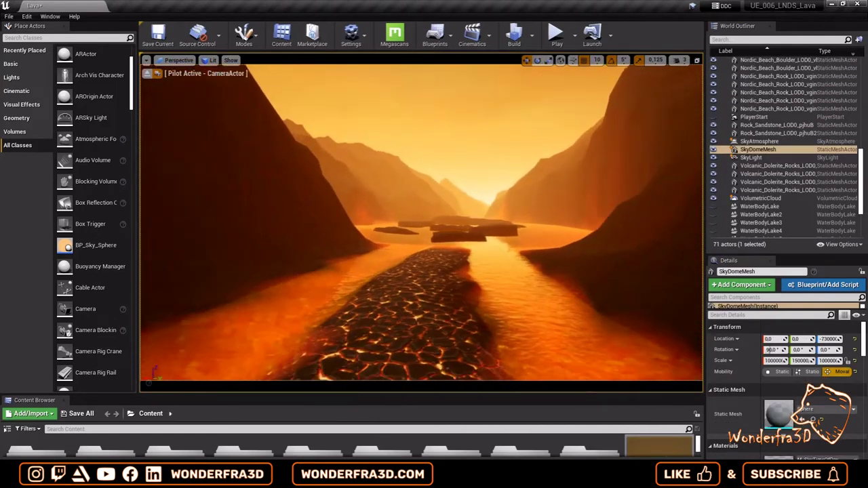
click(505, 225)
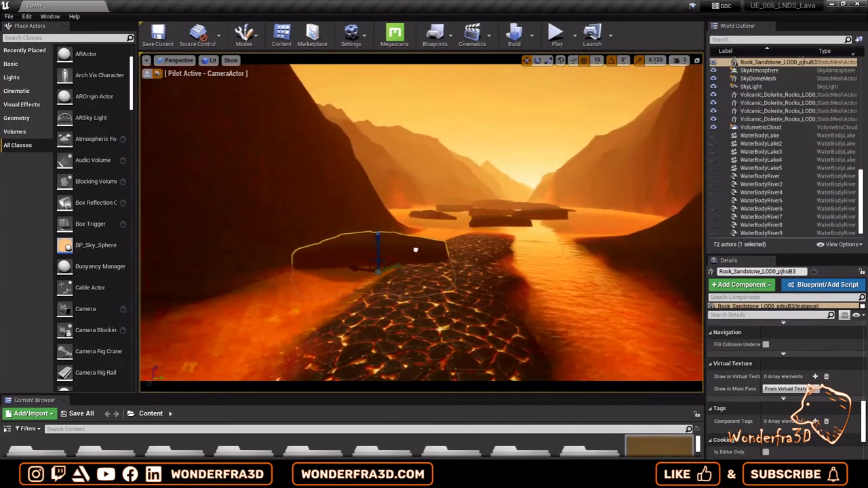
key(e)
drag(364, 238, 339, 244)
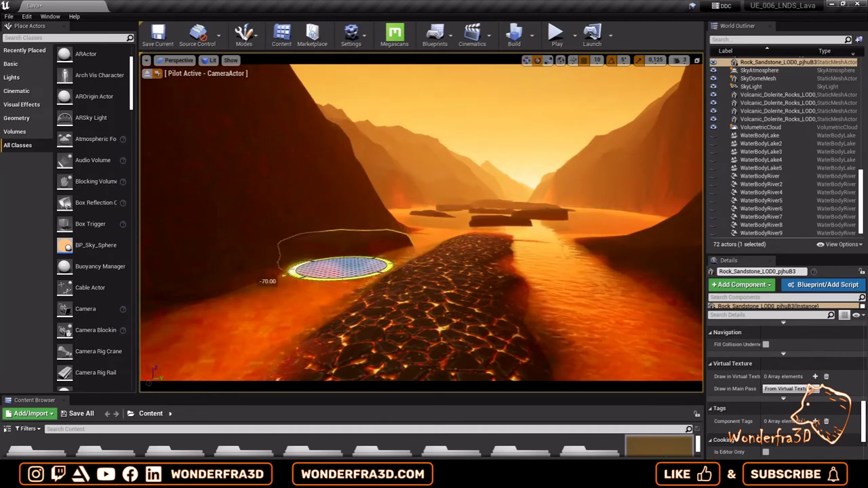
key(w)
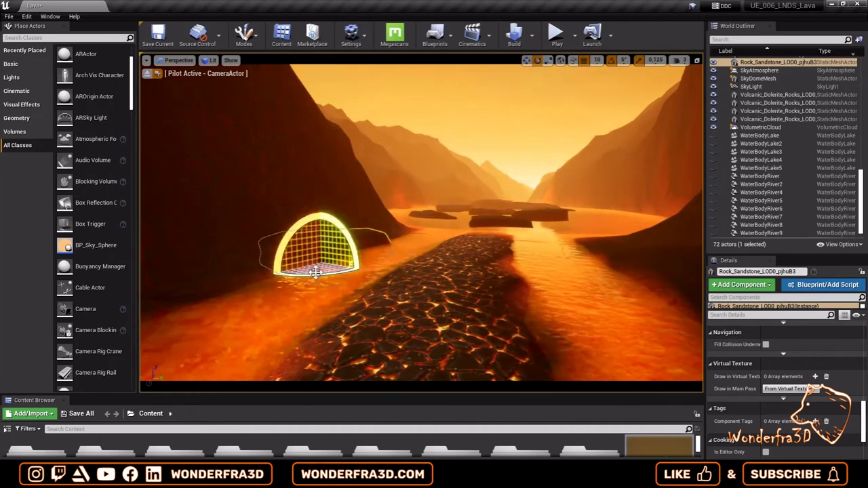
click(346, 238)
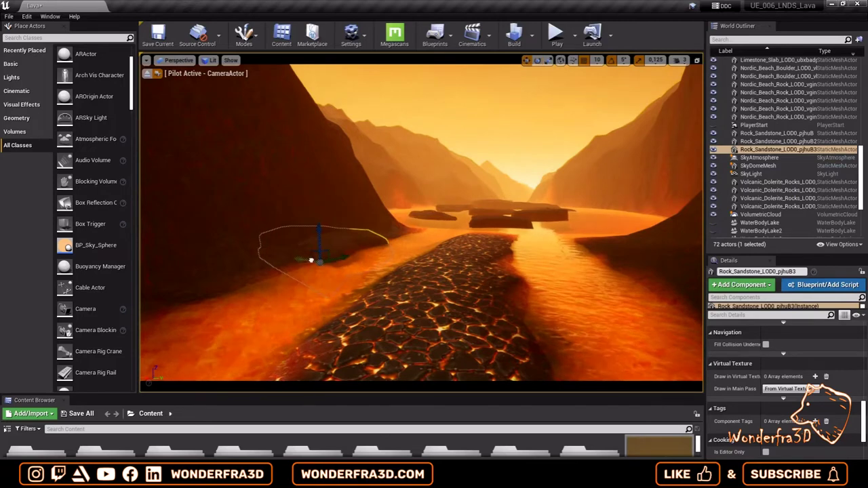
Step: Lower a limestone slab toward the lava edge and shift the sandstone boulder down-left along the bank
click(540, 211)
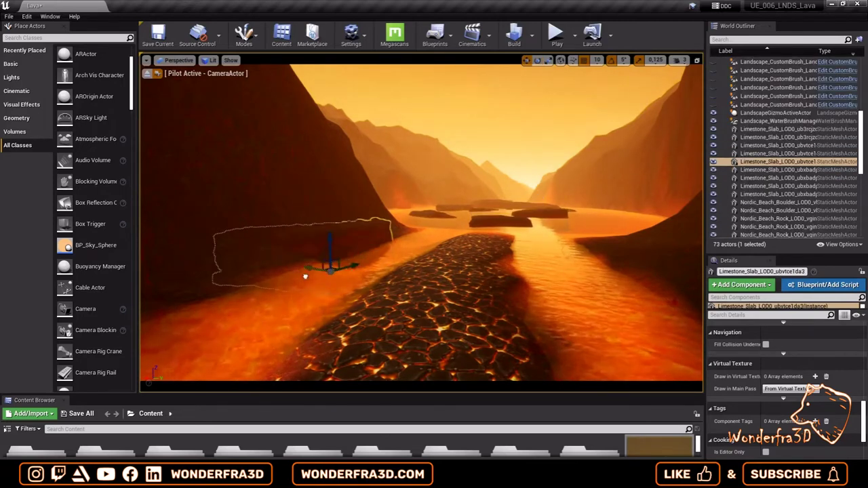
drag(208, 298, 226, 317)
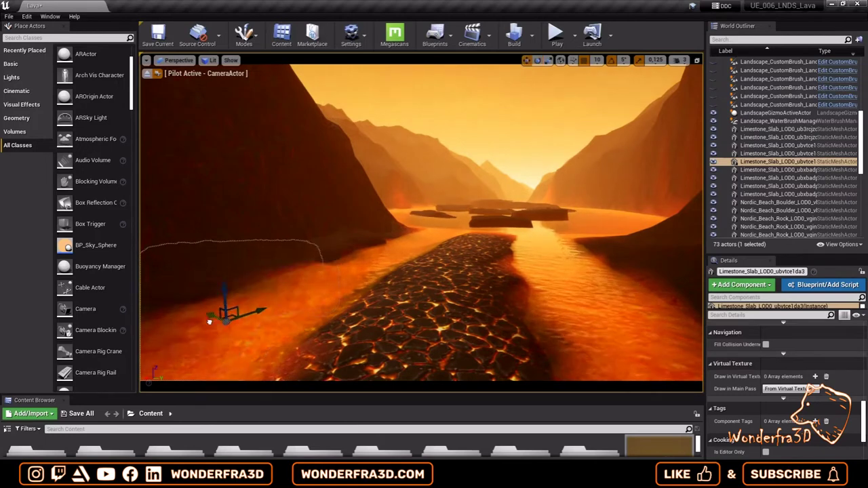
ctrl+click(345, 258)
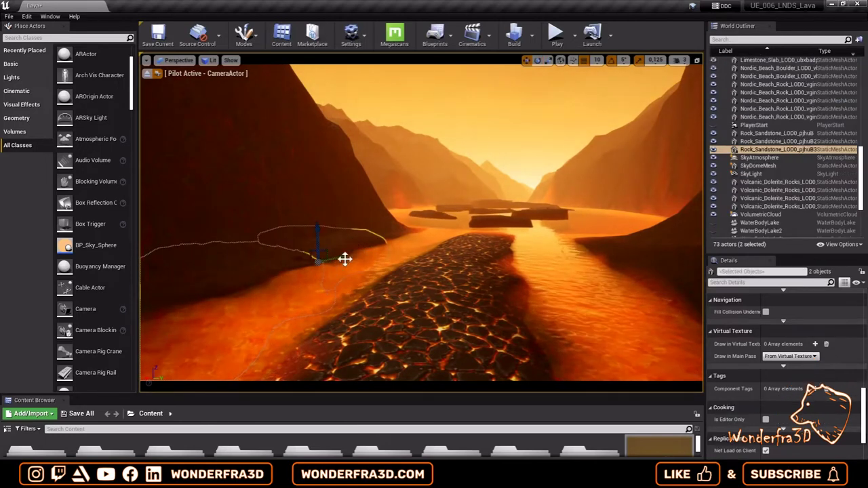
click(436, 216)
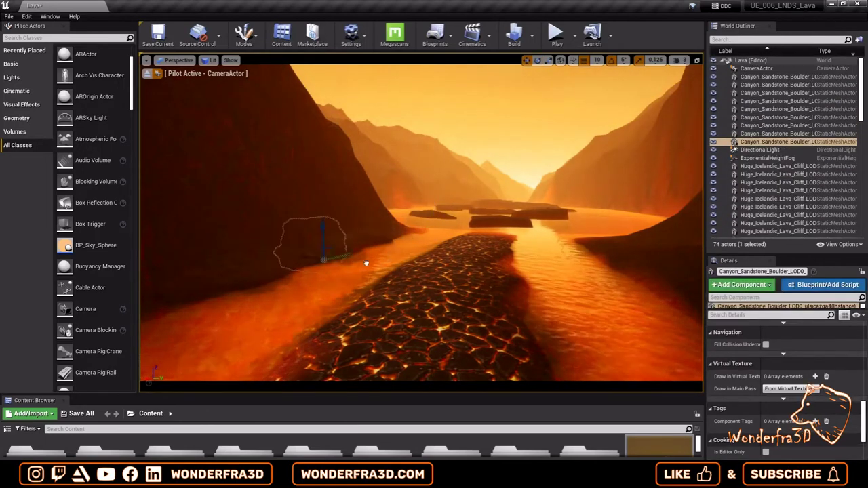
drag(209, 321, 251, 335)
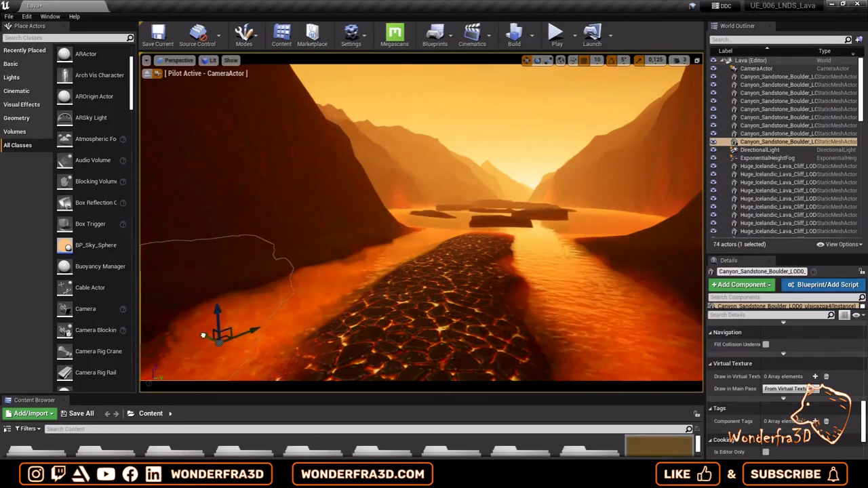
Step: Rotate a limestone stepping stone 15 degrees and raise another slab higher
click(458, 207)
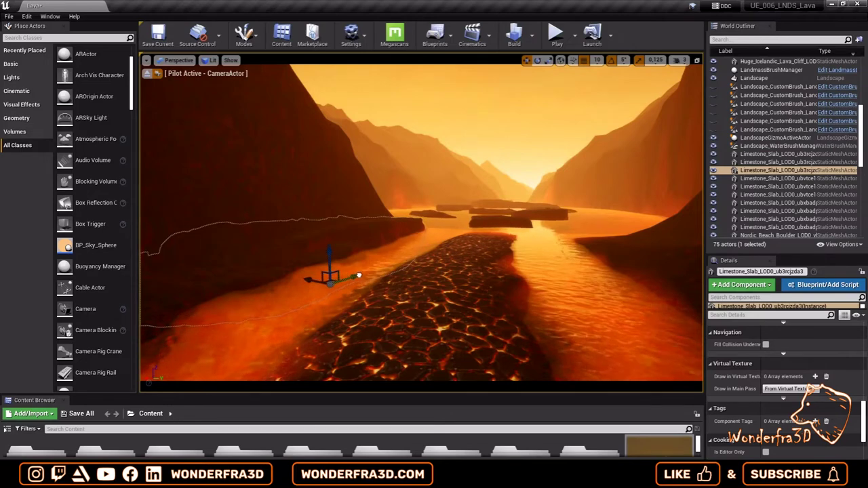
click(515, 131)
click(270, 294)
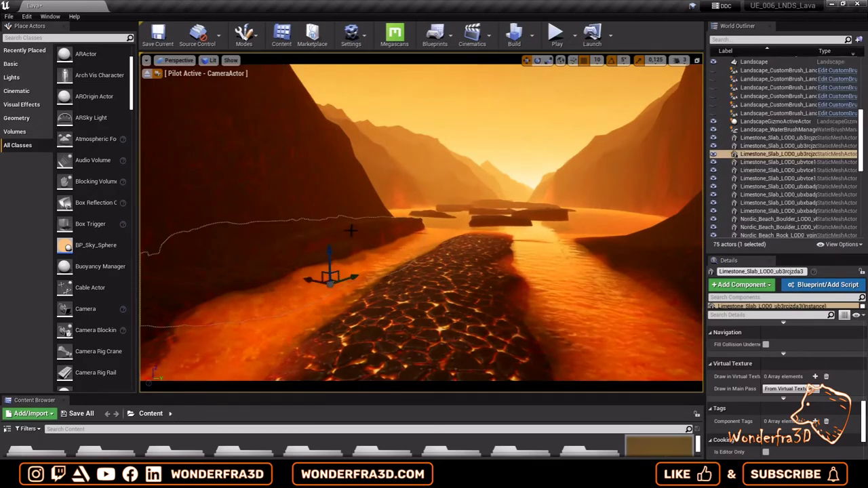
key(e)
drag(367, 292, 349, 253)
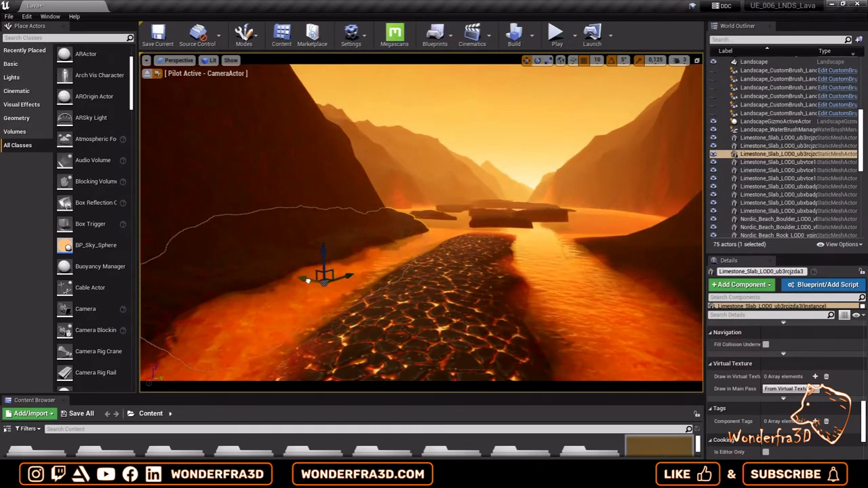
click(331, 256)
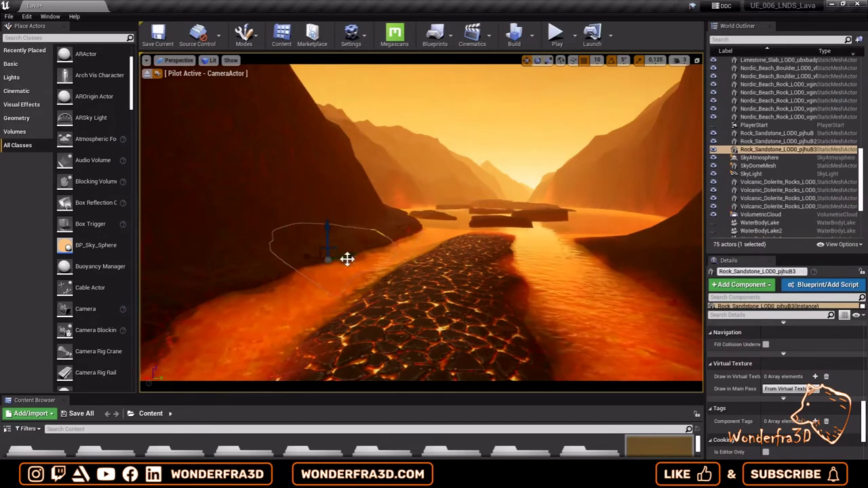
click(347, 258)
drag(254, 291, 253, 281)
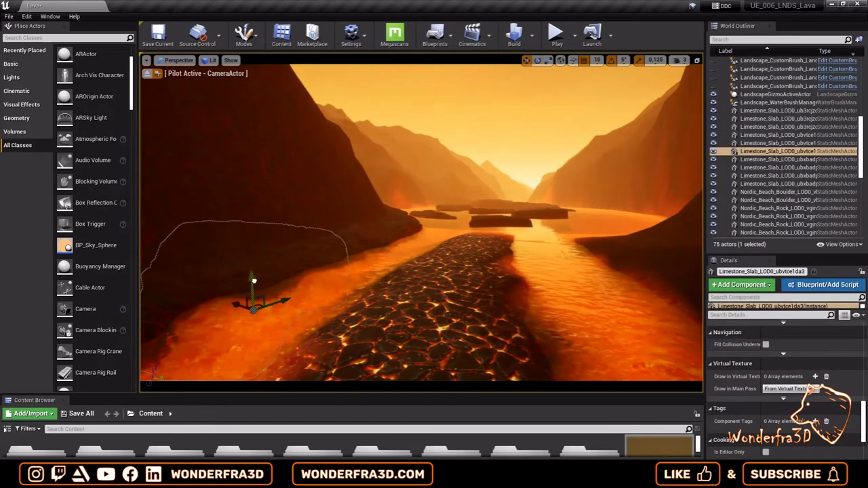
Step: Move the volcanic dolerite rock to the right bank, rotate it 15 degrees, and nudge it left
click(325, 231)
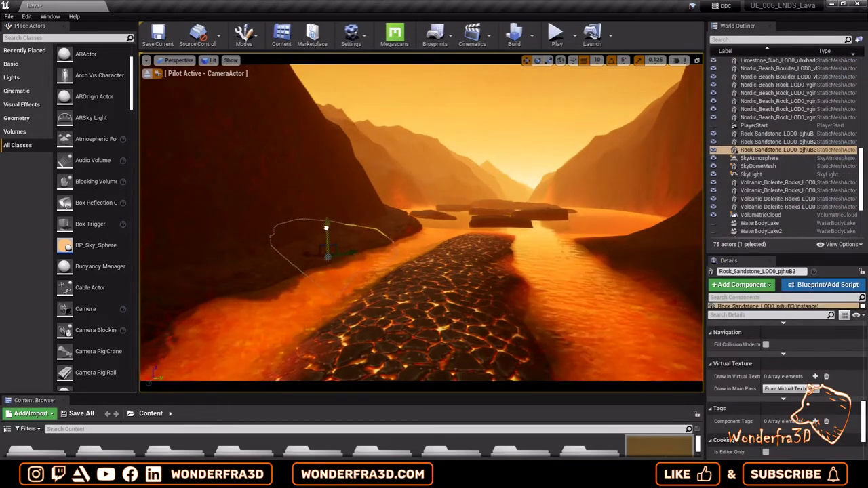
click(397, 212)
click(504, 140)
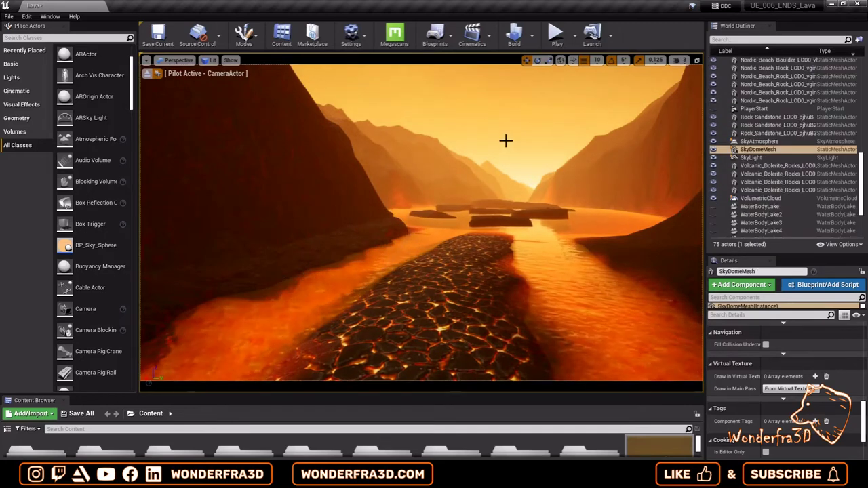
click(505, 205)
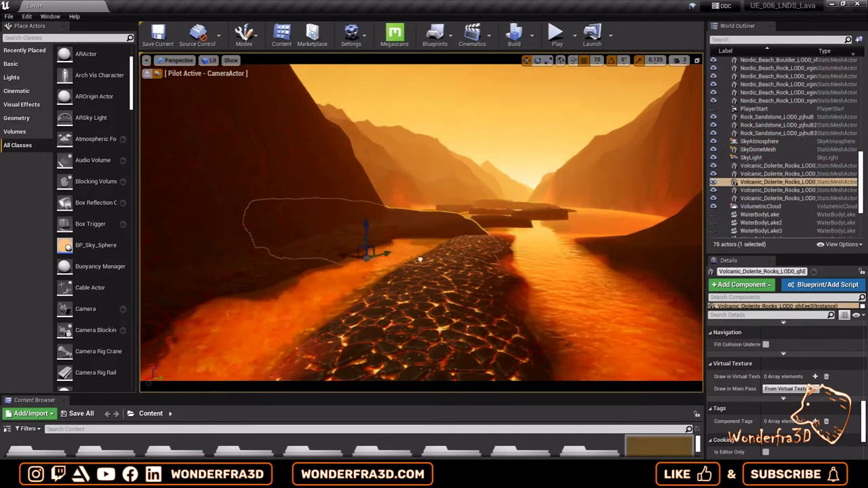
mouse_move(420, 260)
mouse_down()
mouse_move(697, 307)
mouse_move(574, 260)
mouse_up()
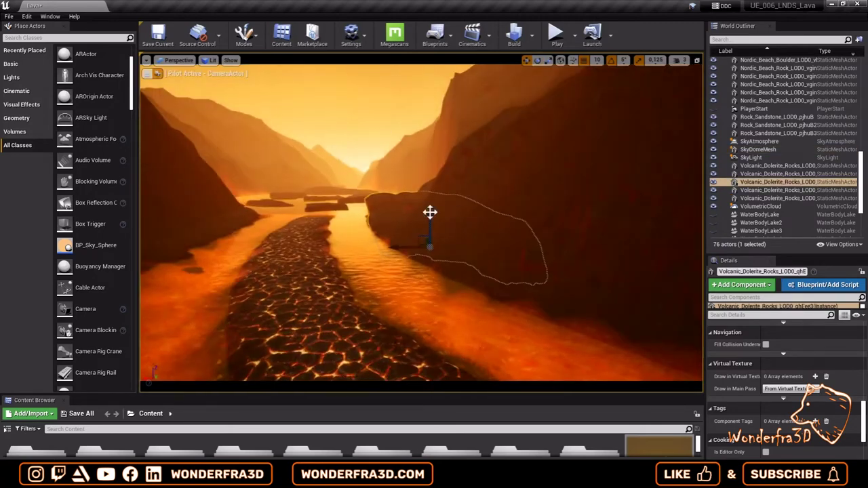
key(e)
drag(431, 211, 434, 227)
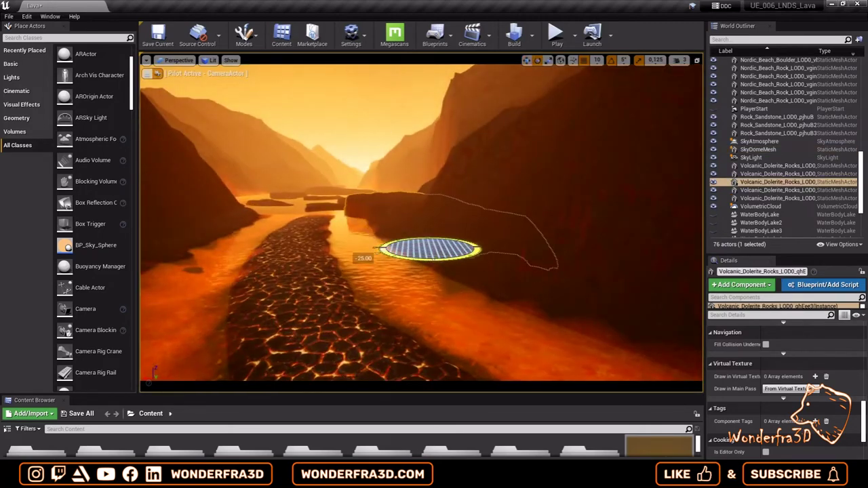
right_drag(426, 266, 333, 255)
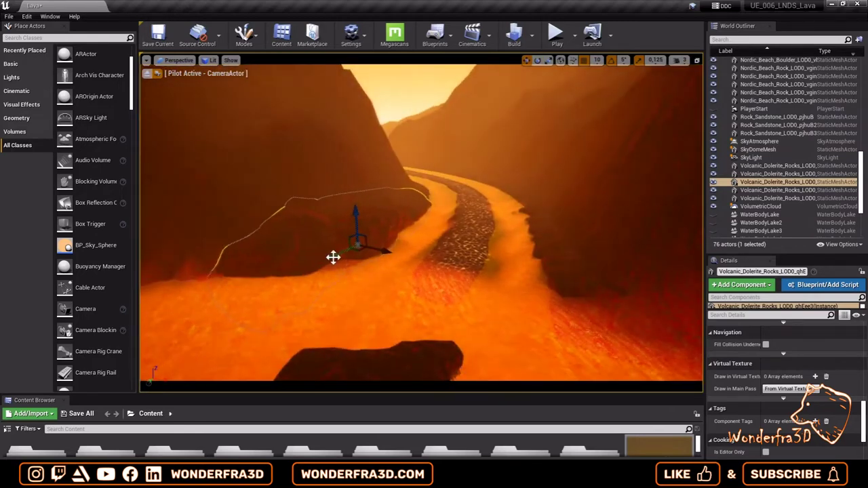
drag(333, 257, 315, 262)
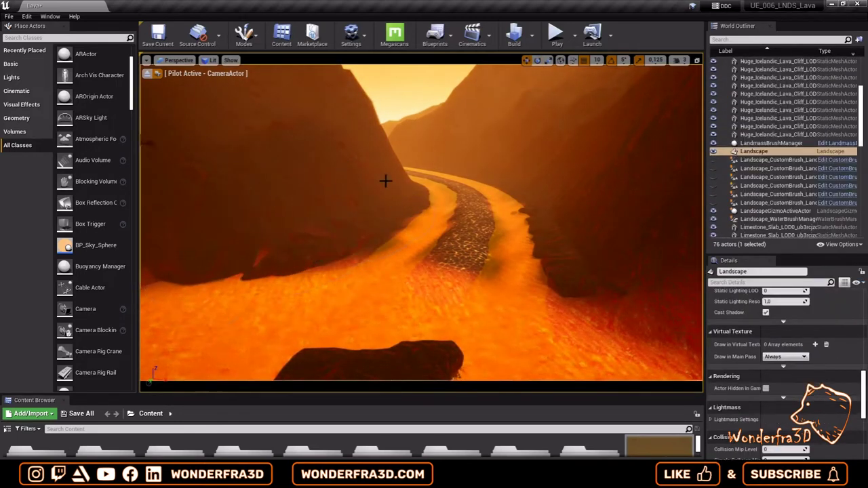
Step: Alt-drag a copy of the sandstone boulder, slide it toward the camera, and rotate it -5 degrees
right_drag(386, 181, 386, 204)
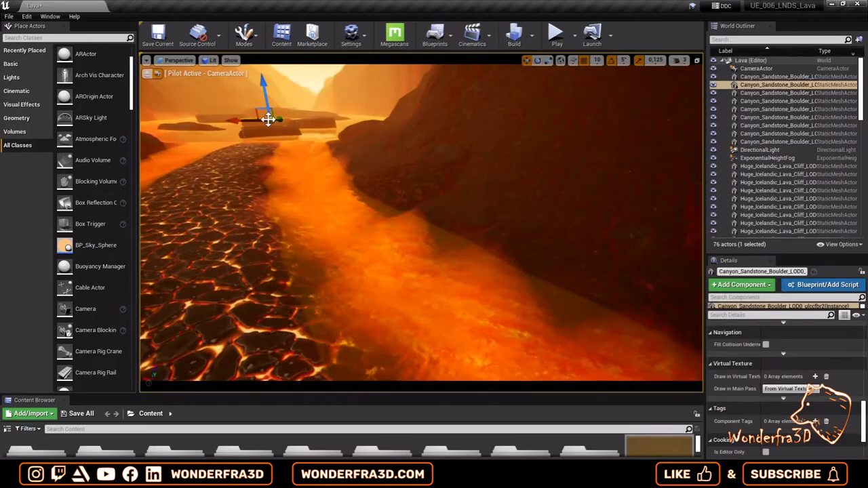
alt+drag(269, 119, 312, 156)
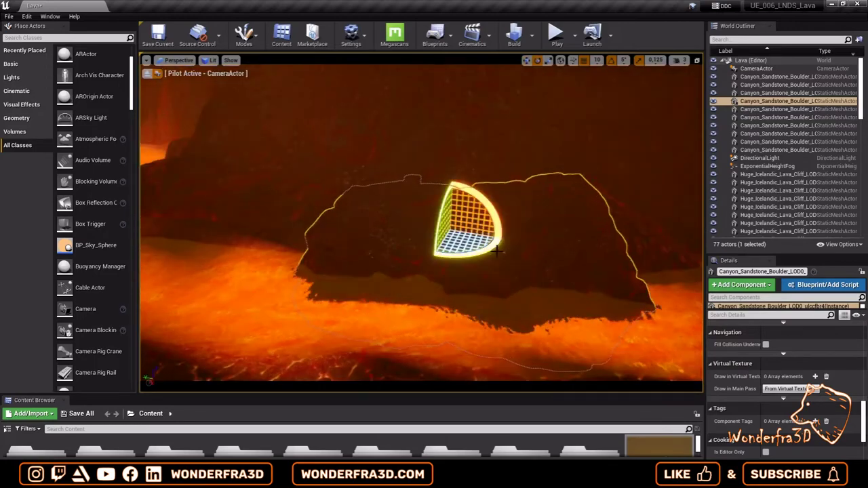
key(w)
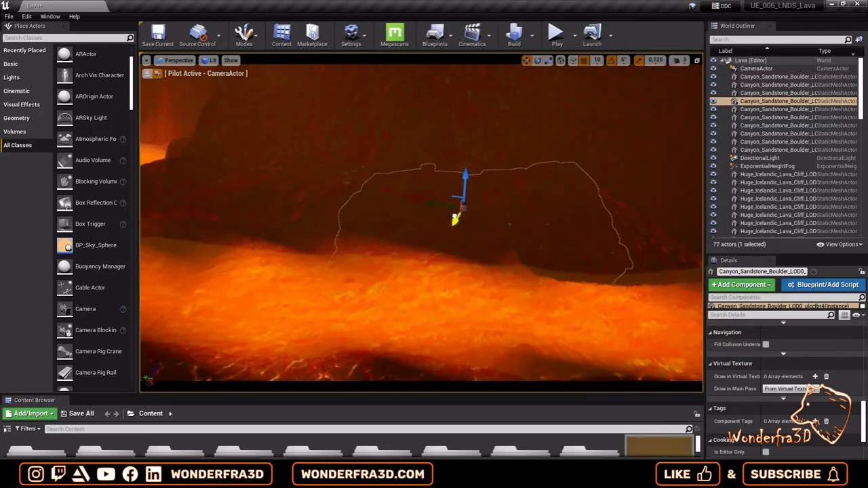
mouse_move(379, 210)
mouse_down()
mouse_move(383, 232)
mouse_move(331, 210)
mouse_move(378, 197)
mouse_move(413, 203)
mouse_up()
key(e)
key(w)
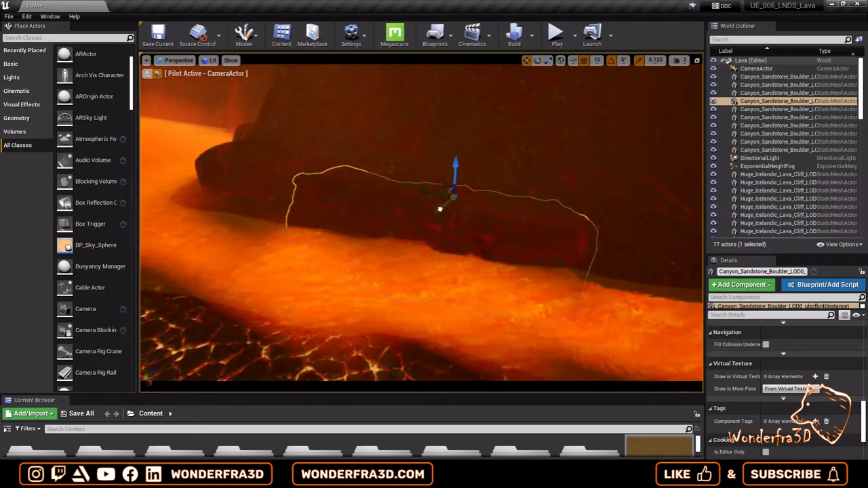
key(w)
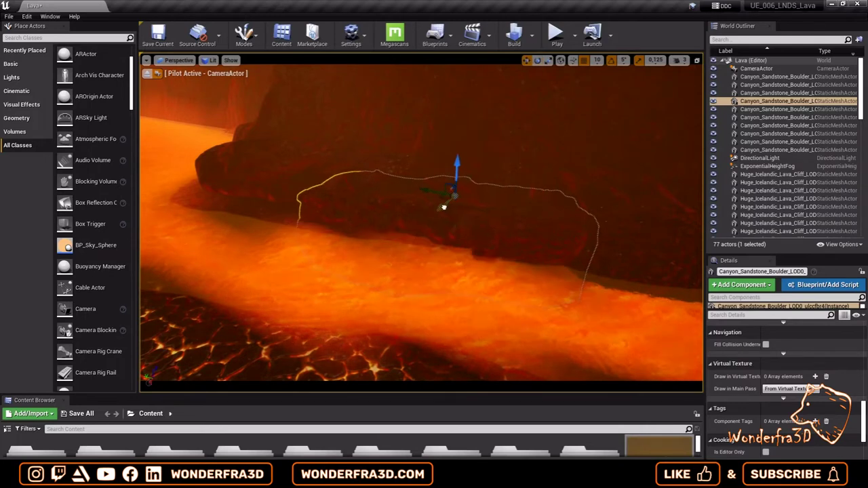
key(e)
drag(446, 210, 432, 217)
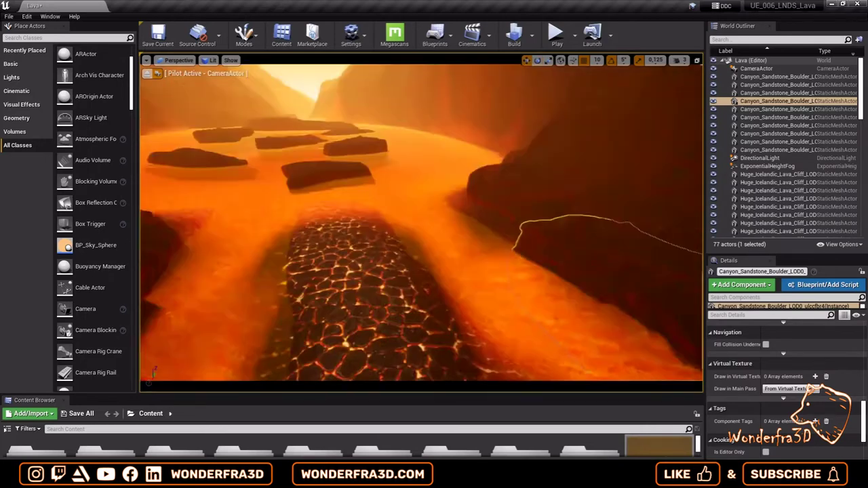
Step: Reposition a limestone stepping stone along the bank and duplicate it across the lava
click(319, 210)
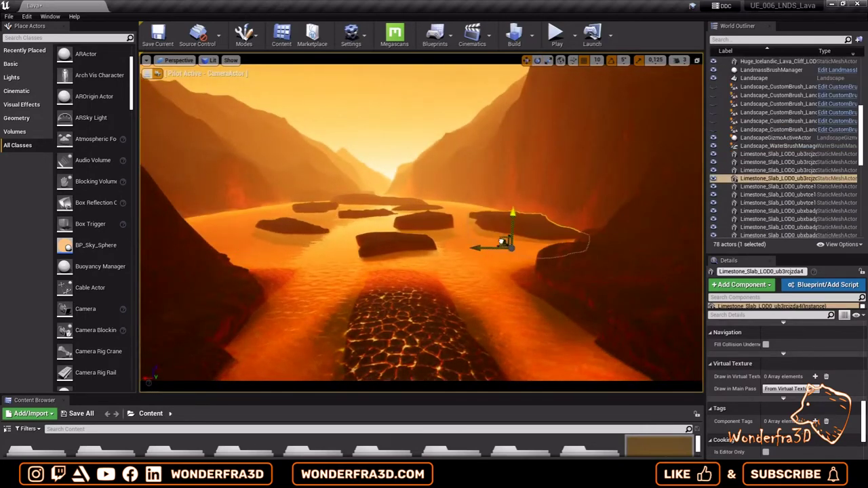
drag(494, 277, 531, 343)
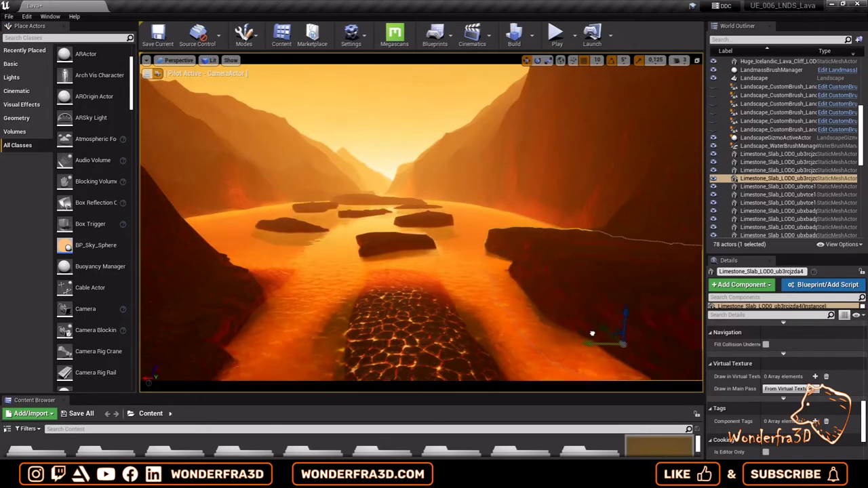
right_drag(625, 355, 625, 356)
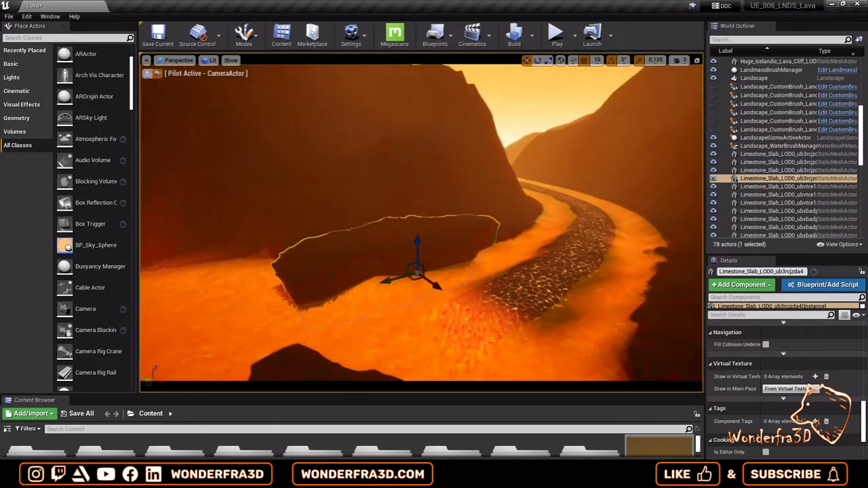
drag(433, 287, 324, 289)
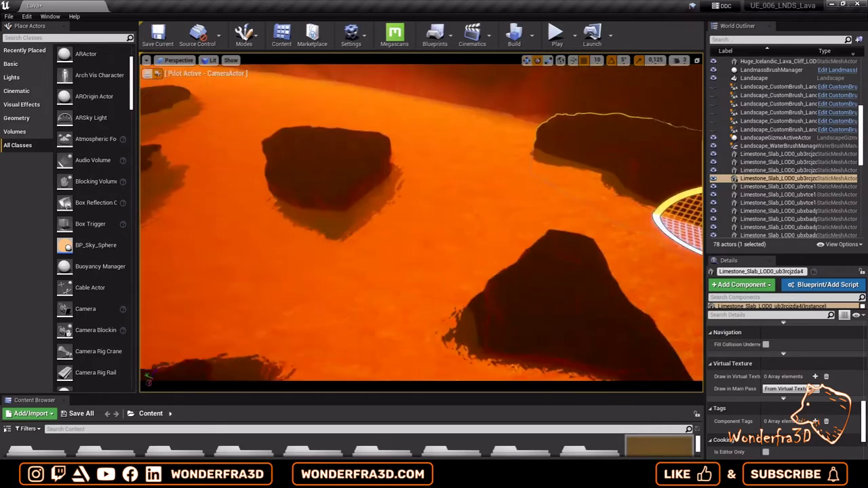
right_drag(384, 288, 285, 215)
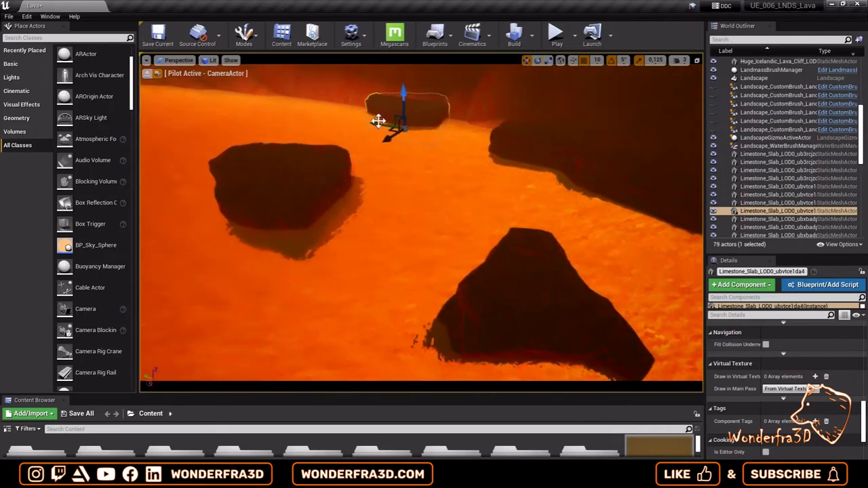
drag(285, 214, 459, 161)
right_drag(393, 246, 393, 246)
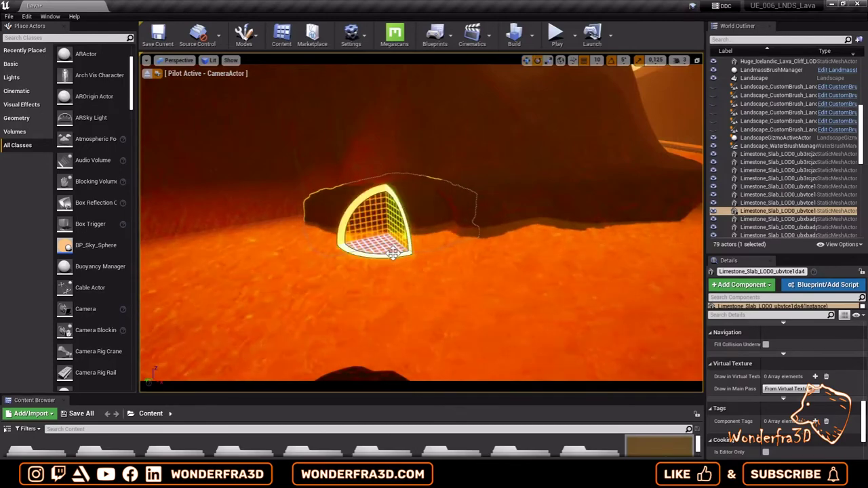
Step: Duplicate a canyon sandstone boulder, move the copy left, and rotate it -65 degrees
mouse_move(400, 252)
right_down()
mouse_move(524, 258)
mouse_move(505, 126)
right_up()
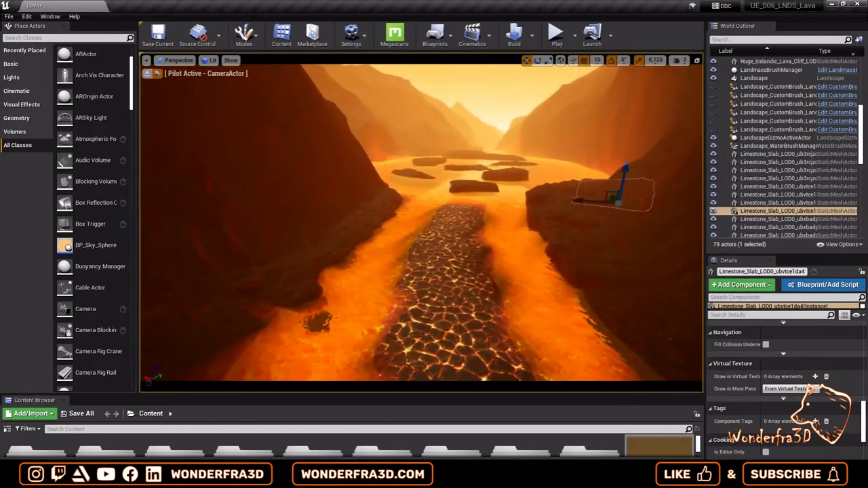
click(506, 125)
alt+drag(505, 125, 412, 123)
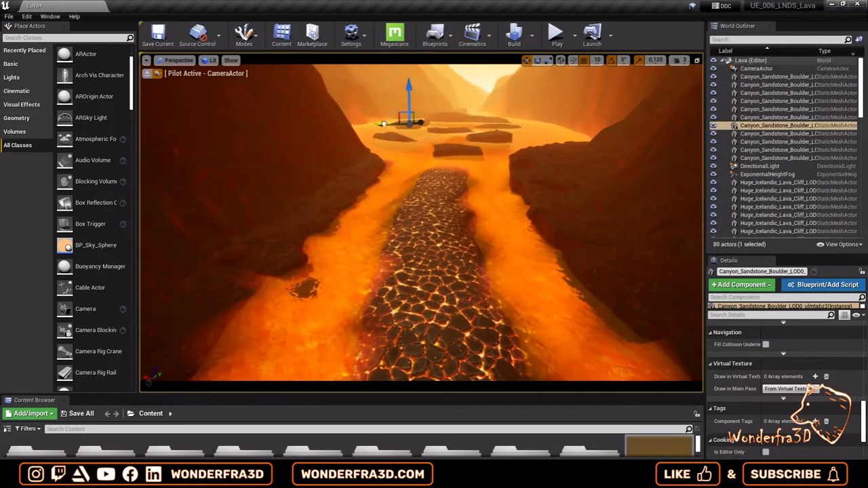
right_drag(292, 154, 359, 250)
key(e)
drag(305, 227, 278, 236)
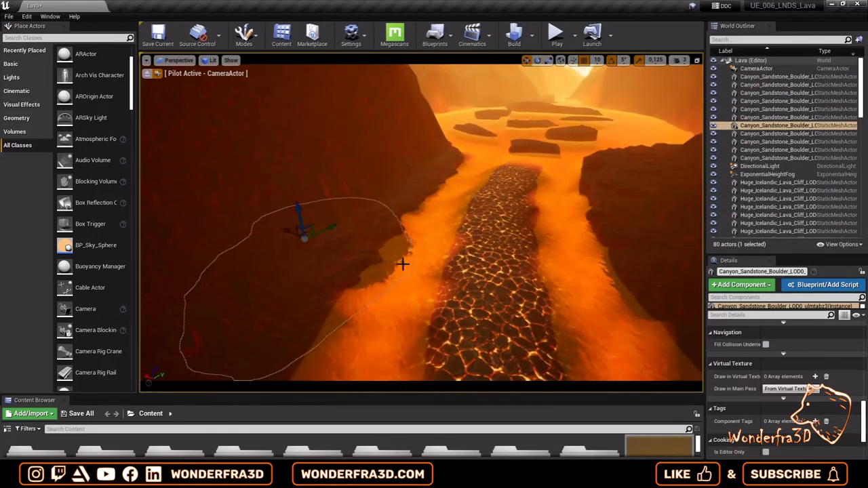
mouse_move(296, 205)
right_down()
mouse_move(352, 245)
mouse_move(305, 238)
mouse_move(325, 231)
right_up()
Step: Rotate another limestone slab along the river
click(612, 177)
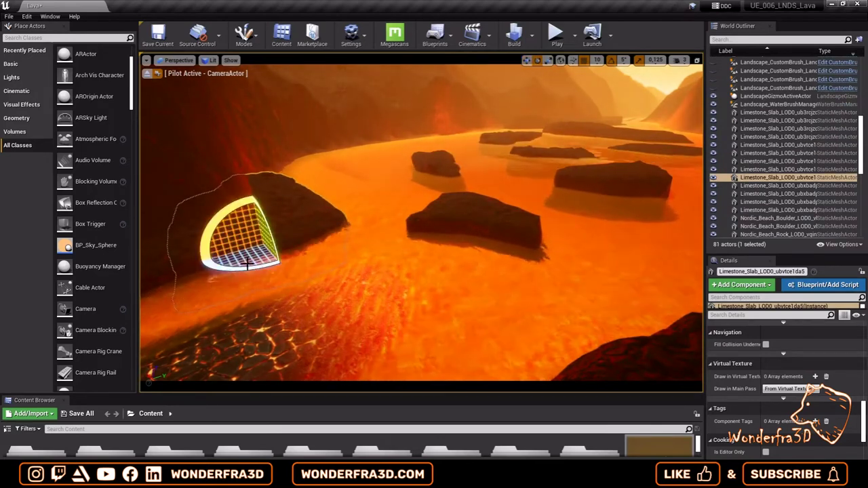
key(e)
drag(293, 226, 279, 234)
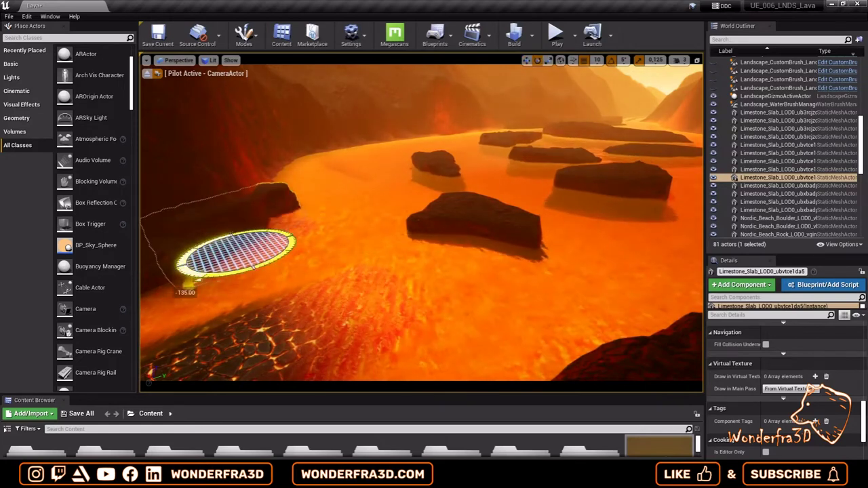
mouse_move(299, 204)
right_down()
mouse_move(319, 194)
mouse_move(429, 207)
right_up()
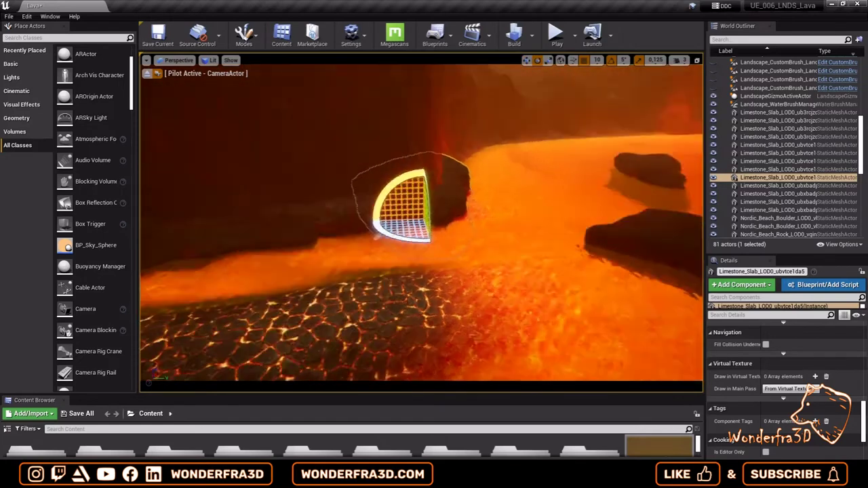
key(w)
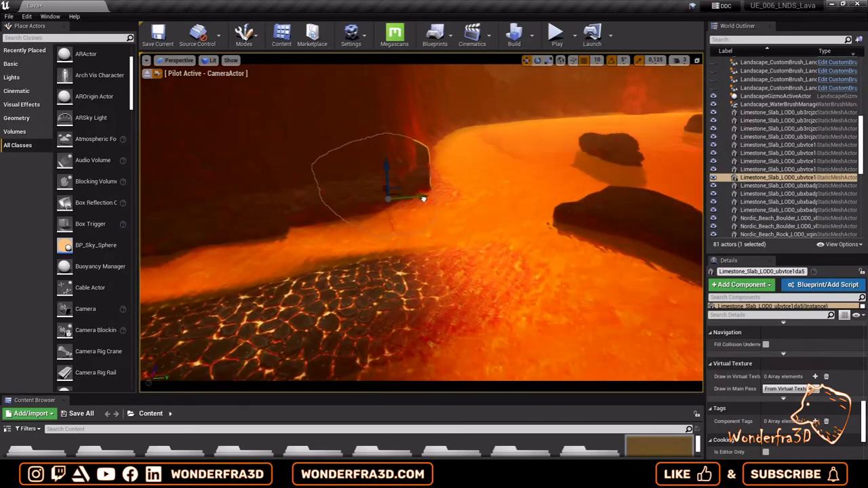
right_drag(381, 192, 471, 157)
Step: Line the piloted camera up straight down the lava river and make the viewport taller
click(471, 157)
right_drag(475, 197, 475, 197)
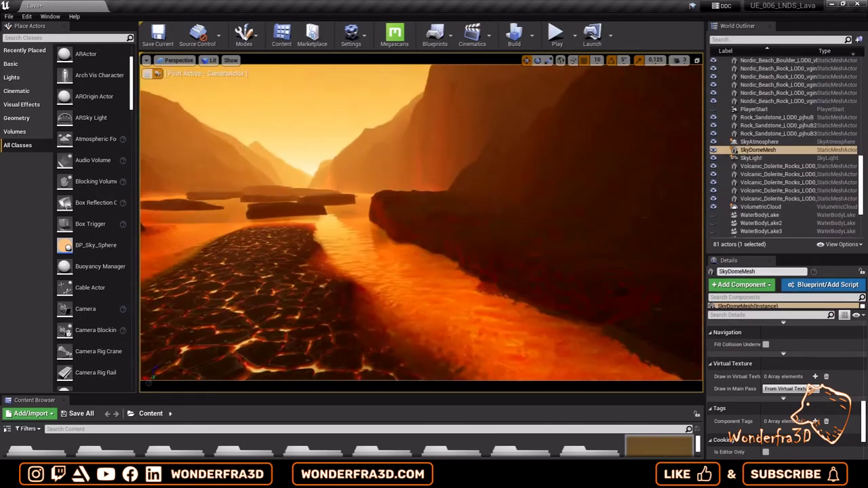
click(475, 198)
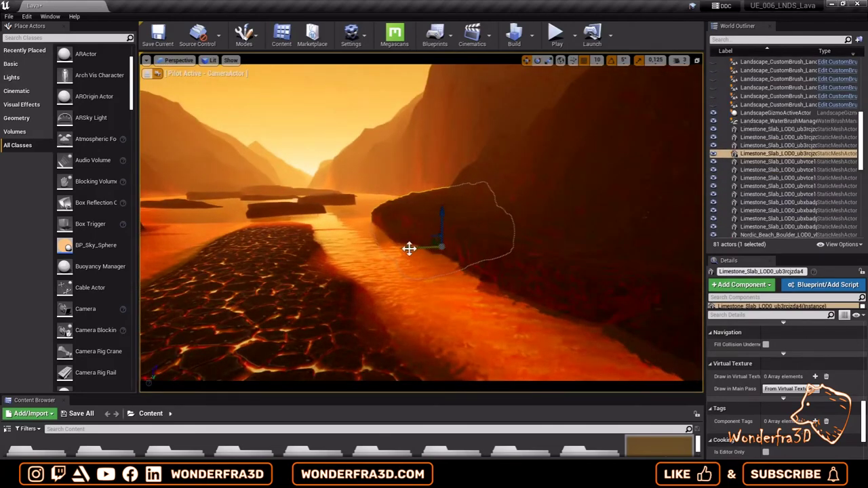
right_drag(409, 248, 409, 249)
click(337, 239)
key(e)
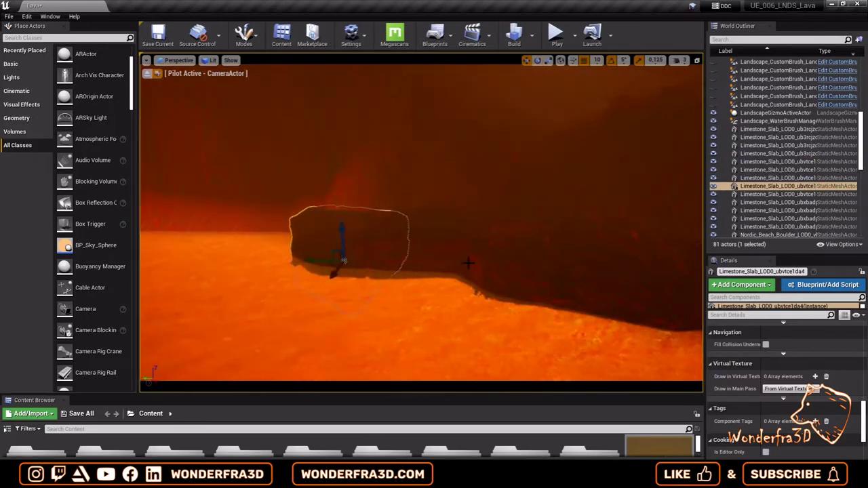
right_drag(468, 263, 468, 263)
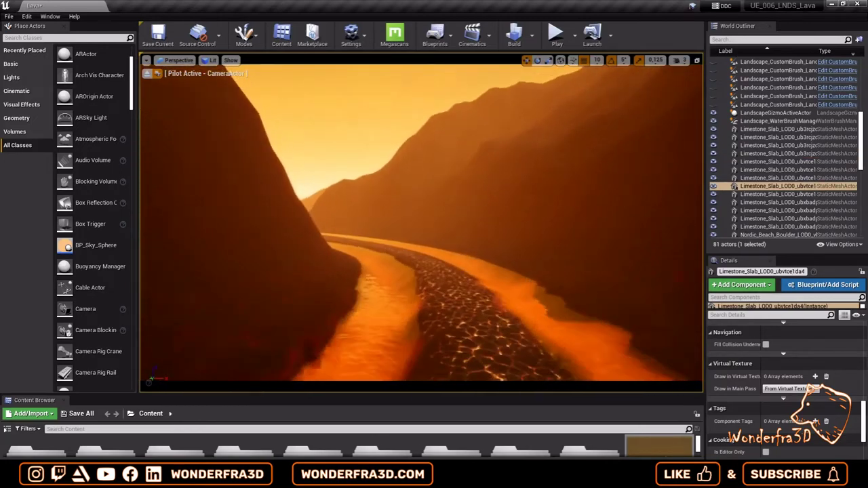
right_drag(421, 208, 421, 207)
click(421, 207)
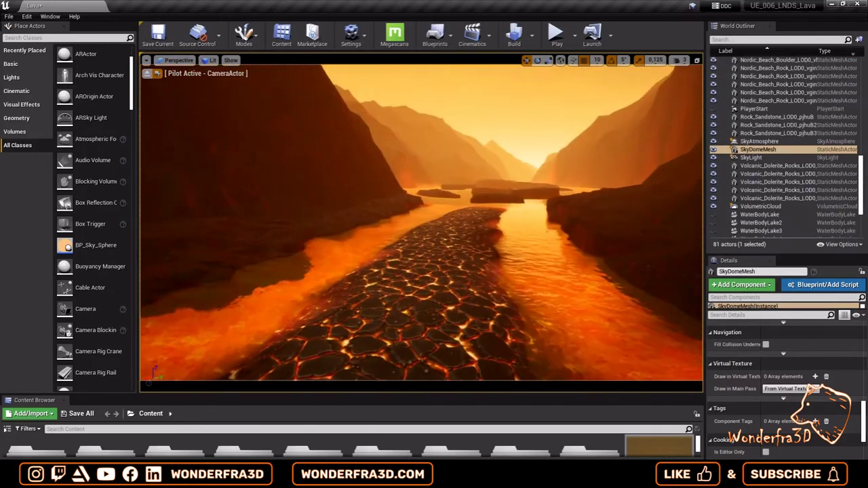
right_drag(529, 108, 529, 108)
drag(427, 395, 425, 435)
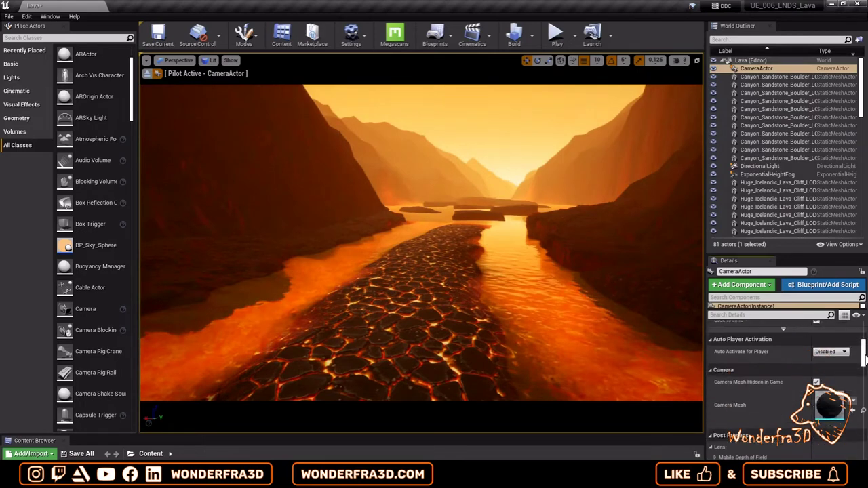
Step: Enable the camera's Vignette Intensity at 0.7 and expand its Color Grading section
drag(863, 326, 864, 370)
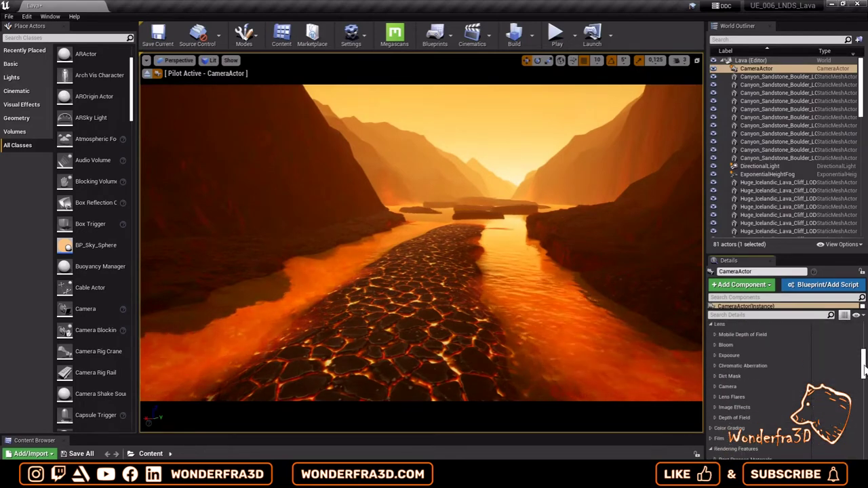
click(715, 408)
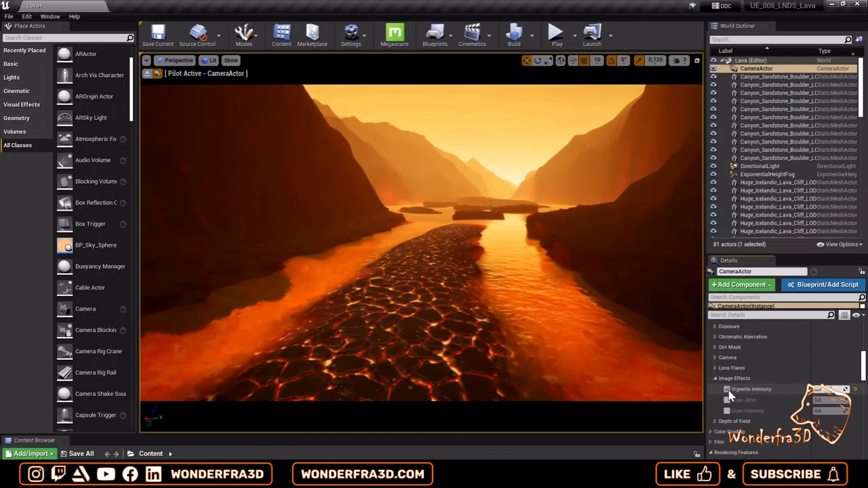
click(727, 389)
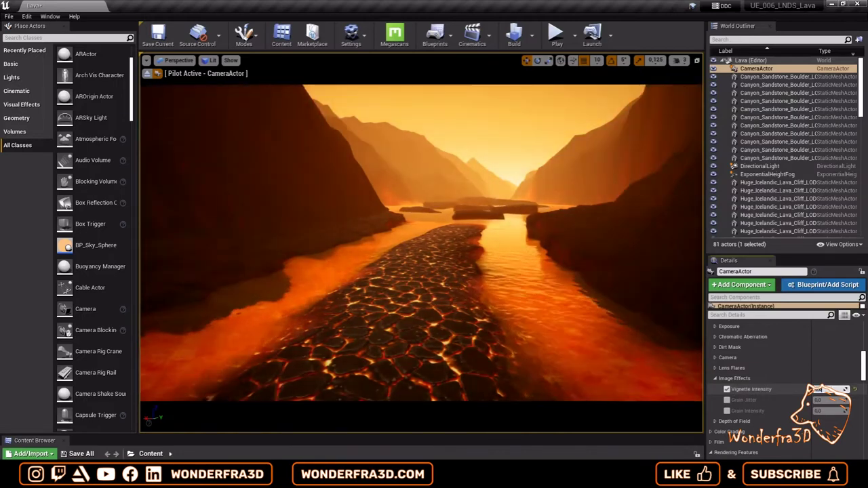
scroll(817, 404, down, 2)
click(713, 405)
scroll(747, 404, down, 2)
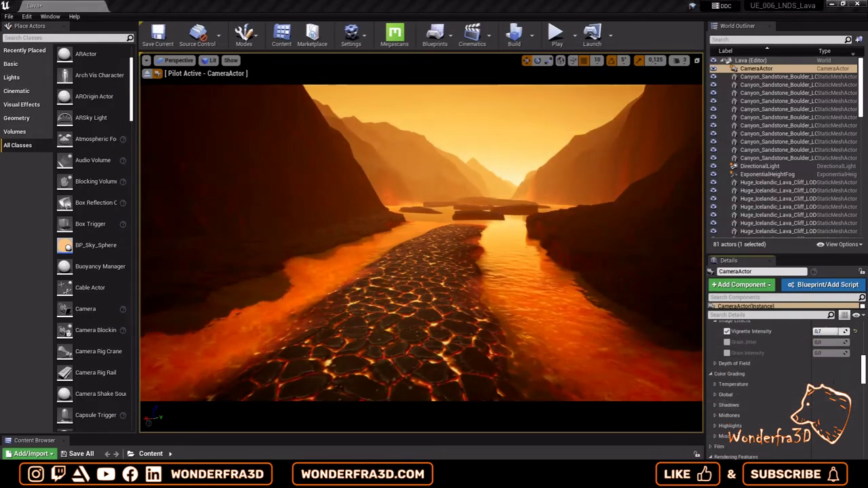
Step: Set the camera's Midtones Contrast to 1.3
click(714, 394)
click(746, 373)
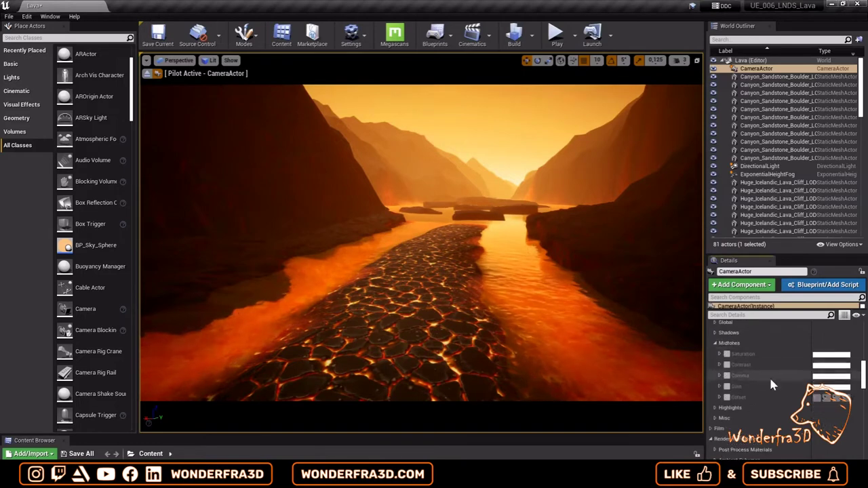
scroll(752, 404, down, 2)
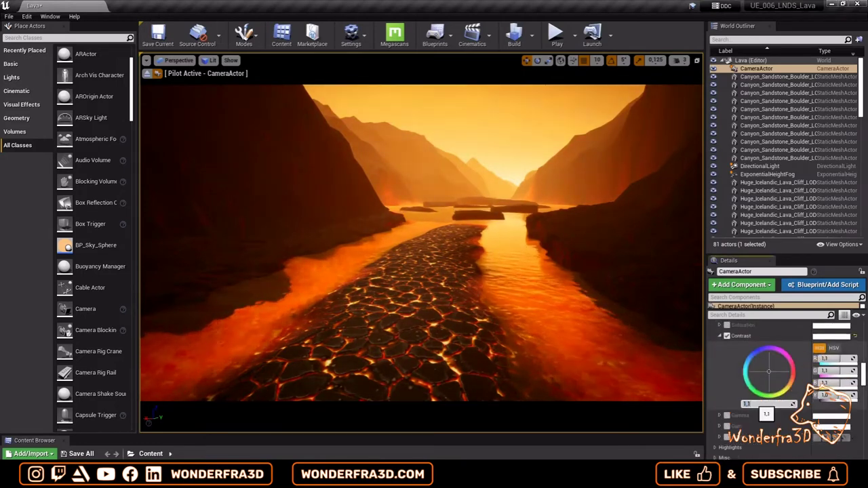
drag(753, 405, 773, 404)
text(1.3)
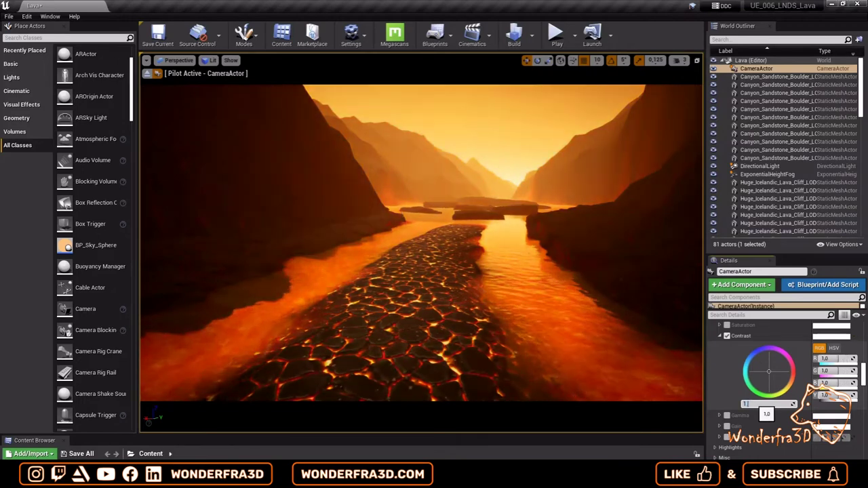
key(Return)
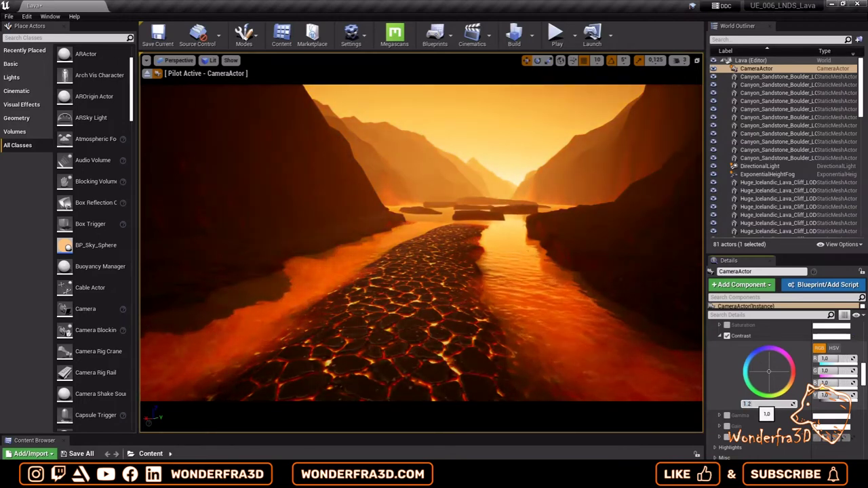
Step: Lower the Midtones Saturation to 0.9
scroll(767, 380, up, 1)
click(720, 339)
click(767, 408)
text(1)
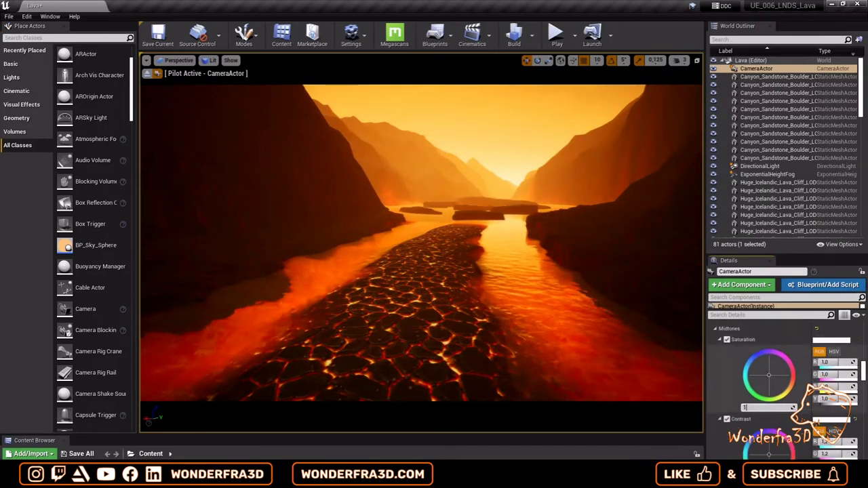
text(.9)
key(Return)
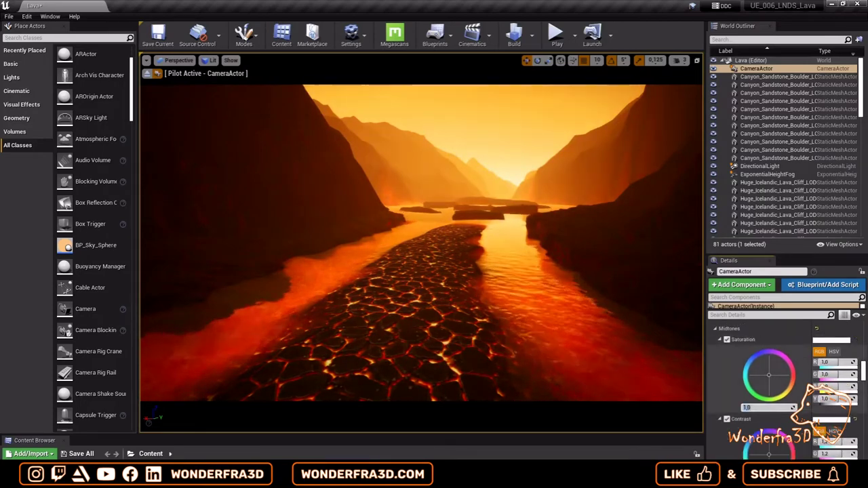
Step: Raise the Highlights Contrast to 1.1
scroll(746, 421, down, 1)
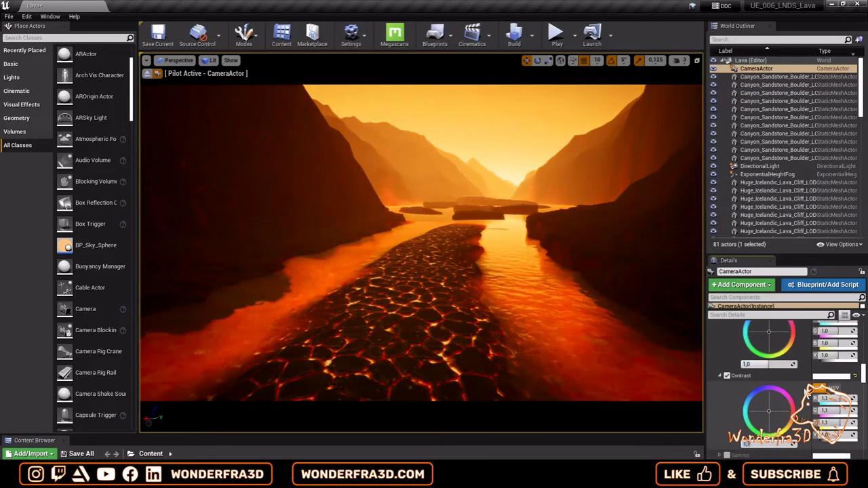
scroll(771, 397, down, 5)
click(766, 418)
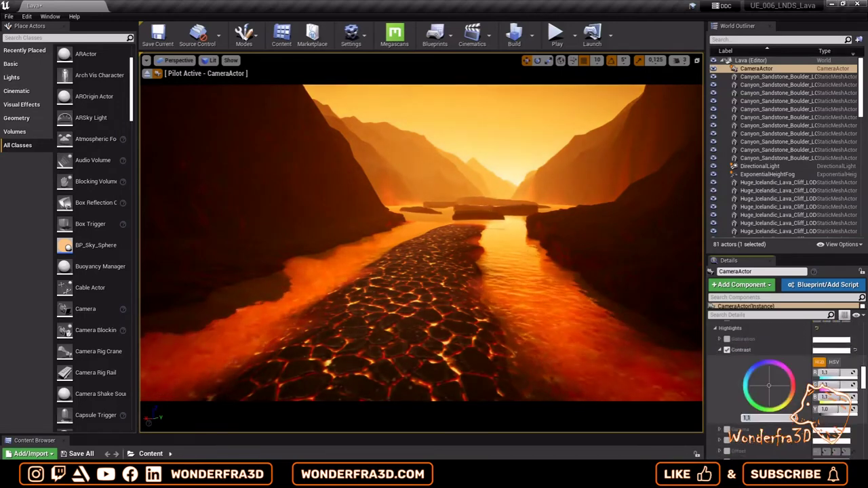
key(Return)
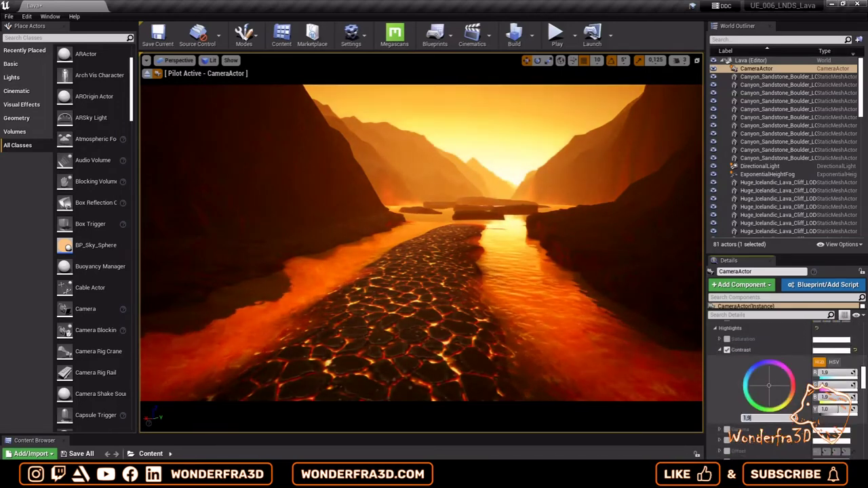
text(.2)
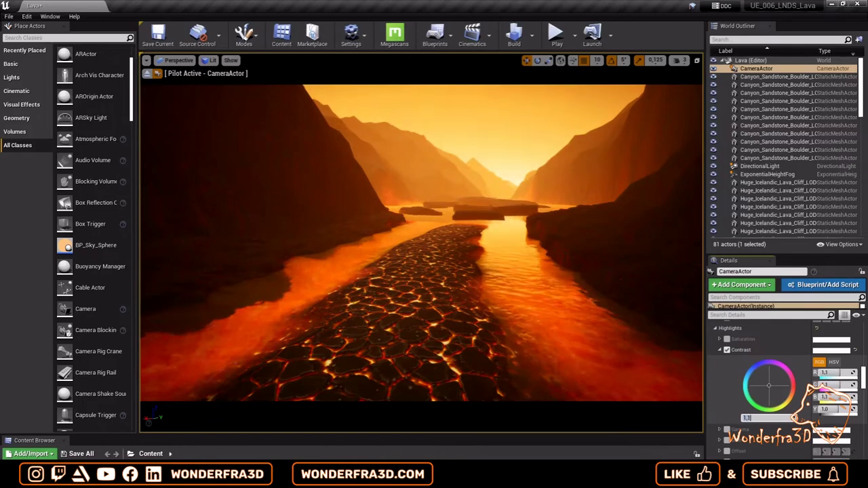
Step: Darken the Midtones Gamma to 0.8
scroll(775, 417, down, 1)
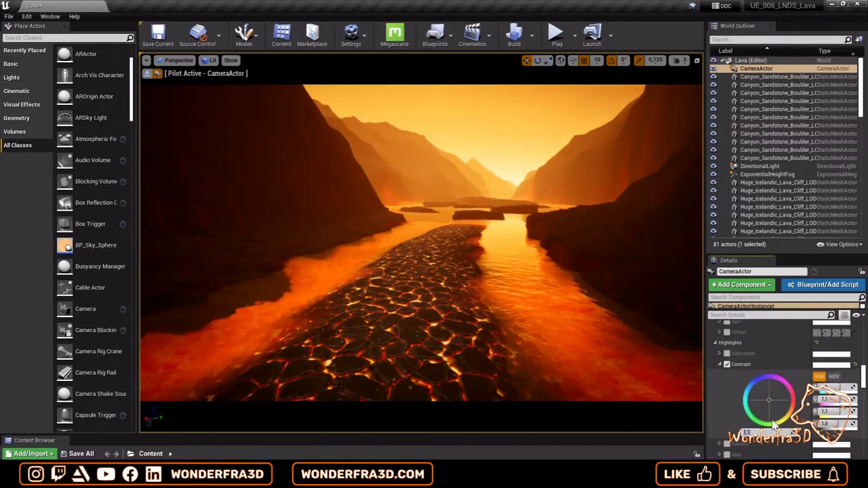
scroll(775, 417, down, 2)
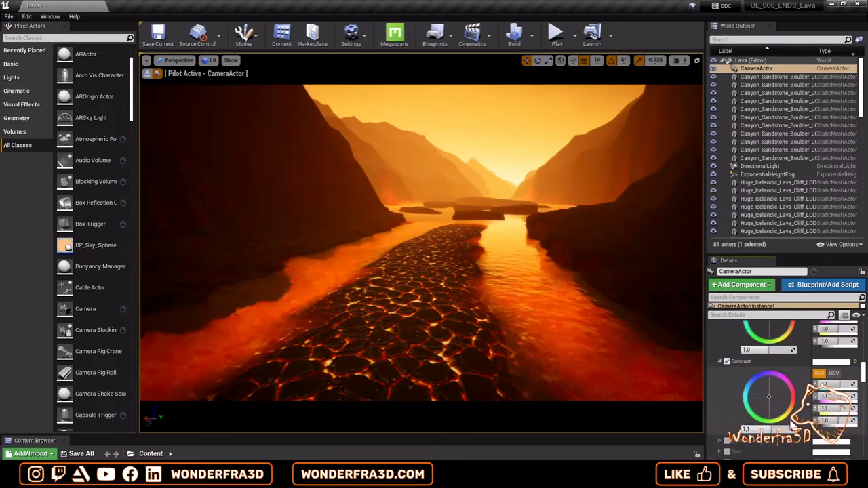
drag(747, 408, 756, 418)
text(0.8)
key(Return)
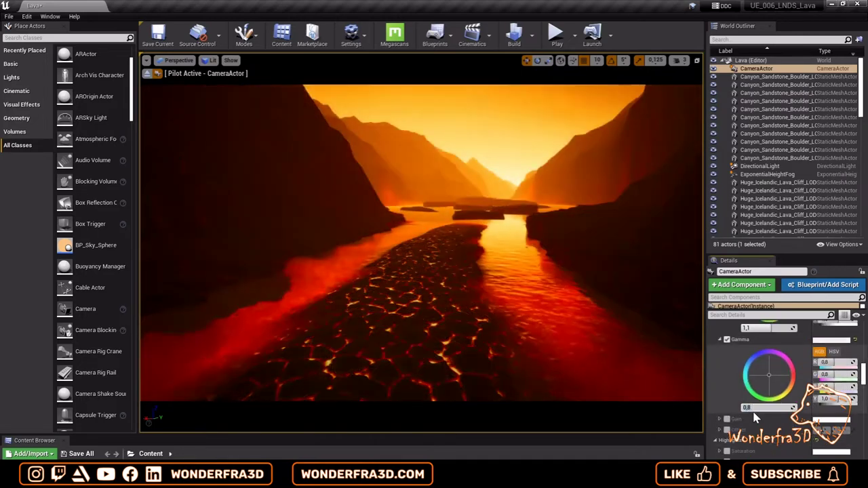
scroll(762, 351, up, 10)
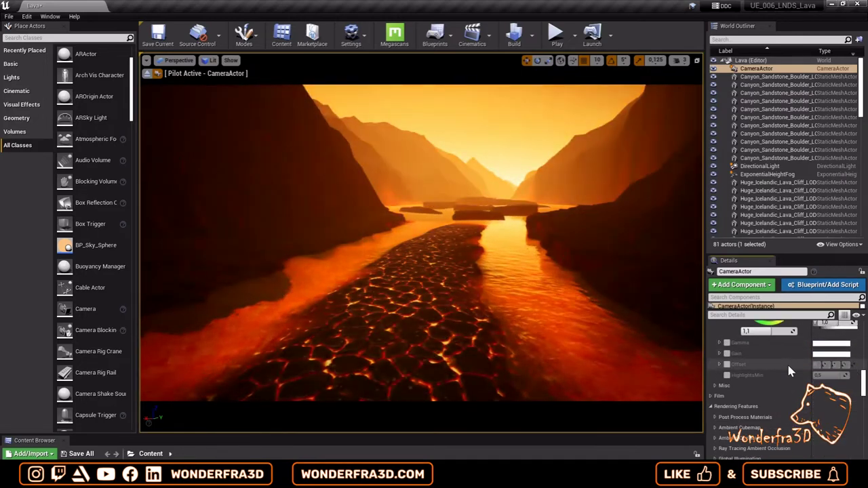
scroll(787, 362, up, 5)
mouse_move(403, 206)
right_down()
mouse_move(421, 203)
mouse_move(406, 199)
right_up()
Step: Move a left-bank sandstone boulder to the right bank and rotate it -5 degrees
click(249, 250)
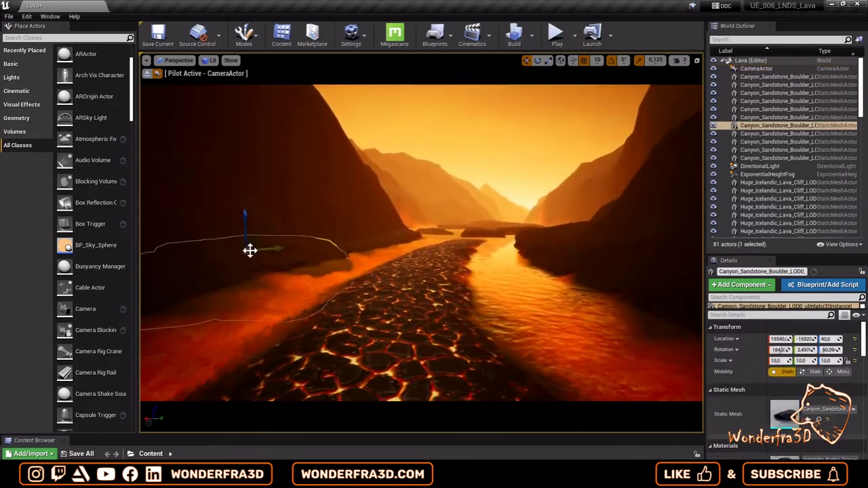
drag(248, 253, 631, 255)
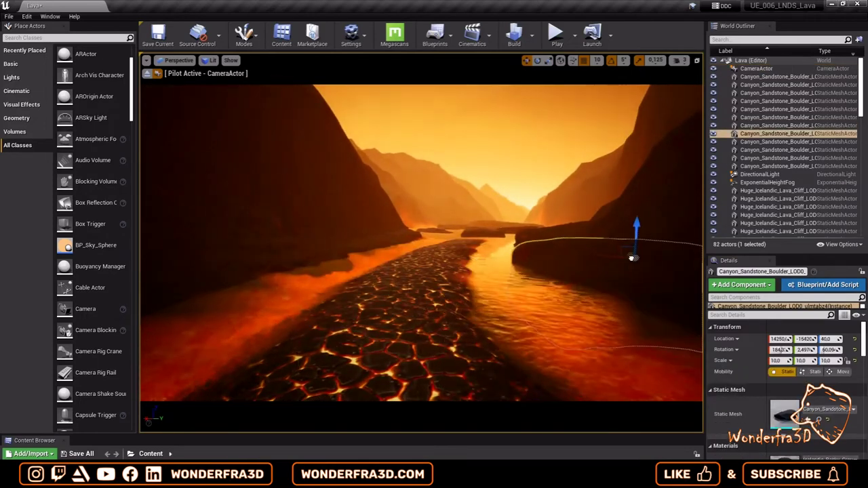
key(e)
key(w)
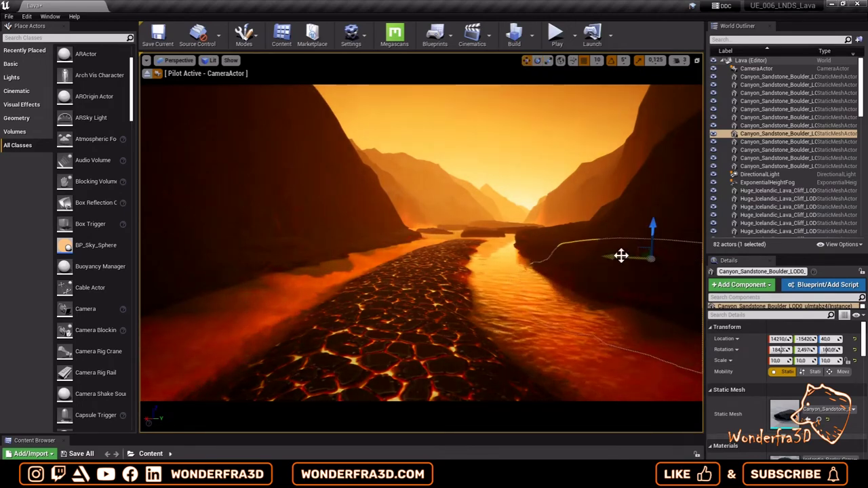
key(f)
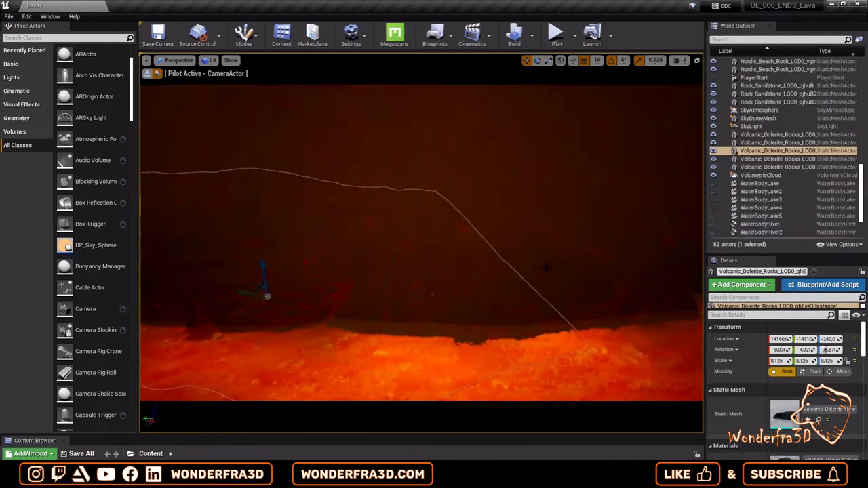
key(e)
mouse_move(448, 253)
mouse_down()
mouse_move(439, 260)
mouse_move(533, 238)
mouse_up()
key(f)
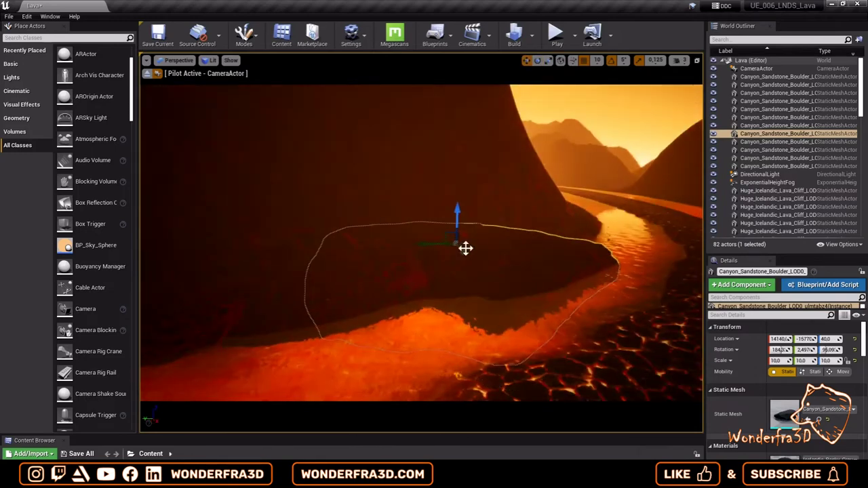
Step: Turn the boulder so it sits along the bank
key(e)
key(w)
drag(449, 229, 450, 242)
key(e)
key(w)
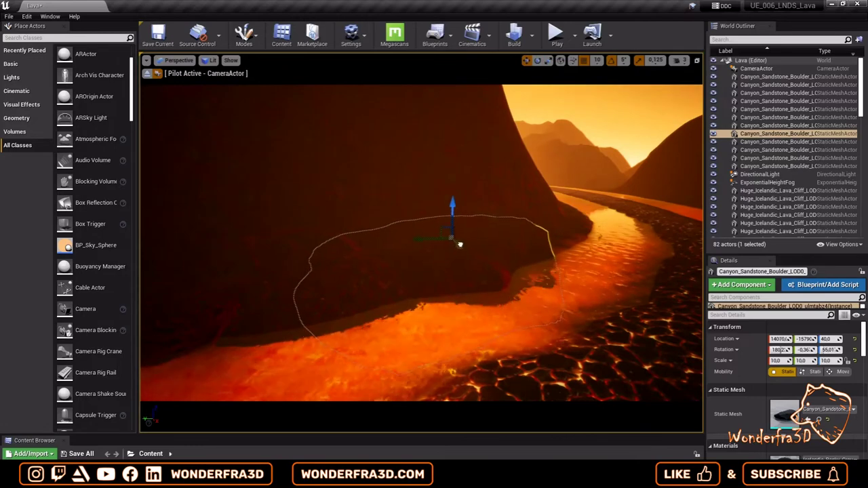
click(446, 267)
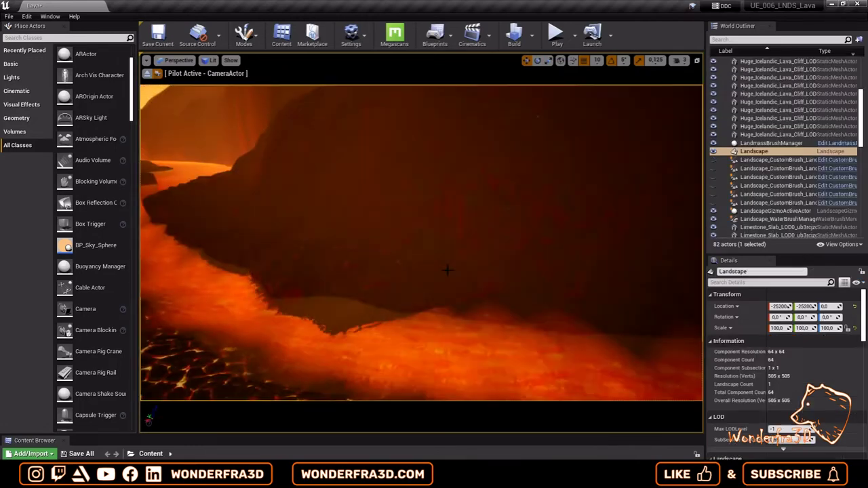
Step: Rotate the sandstone boulder beside the lava to a new facing
click(470, 254)
key(f)
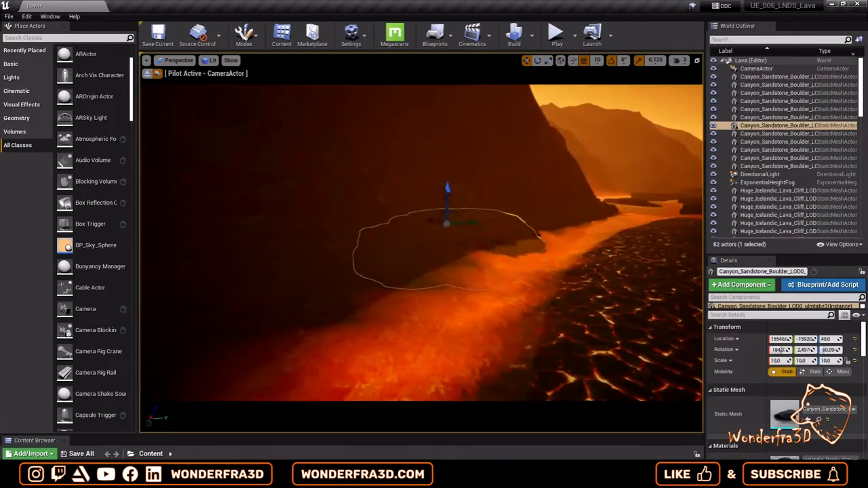
key(e)
drag(370, 240, 421, 250)
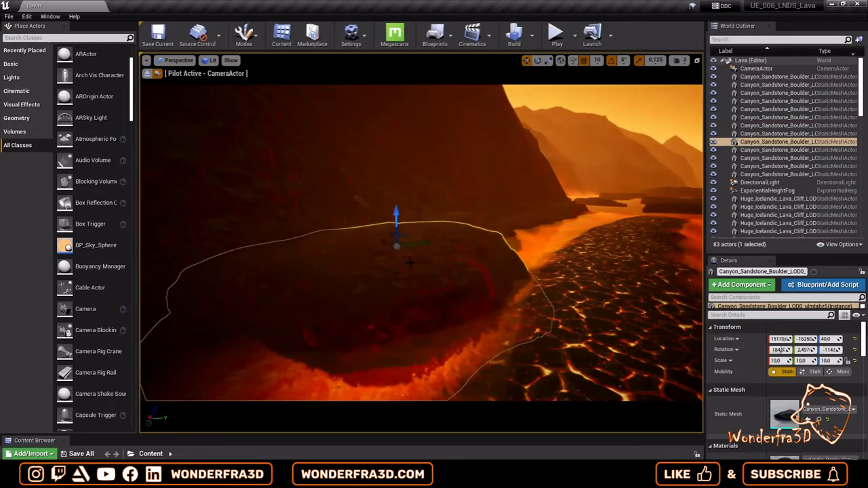
drag(384, 222, 358, 224)
key(w)
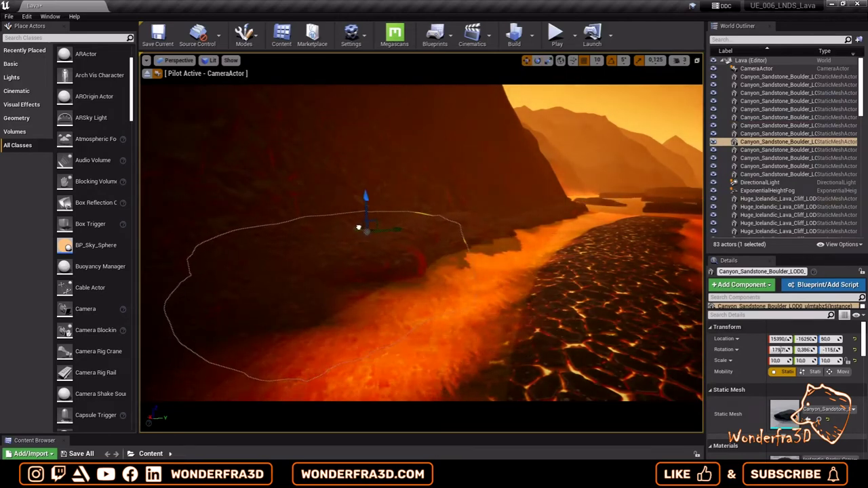
Step: Return to the wide canyon camera view and capture a high-resolution screenshot
key(ctrl+z)
key(ctrl+z)
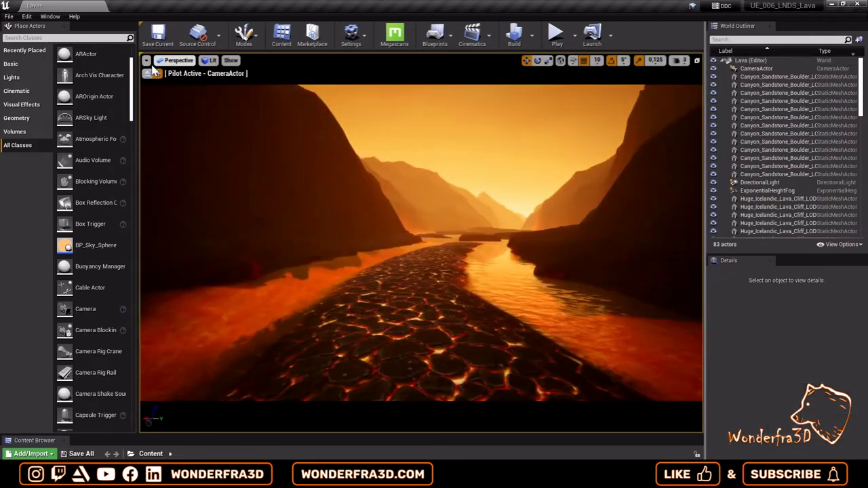
click(146, 60)
click(194, 230)
click(531, 283)
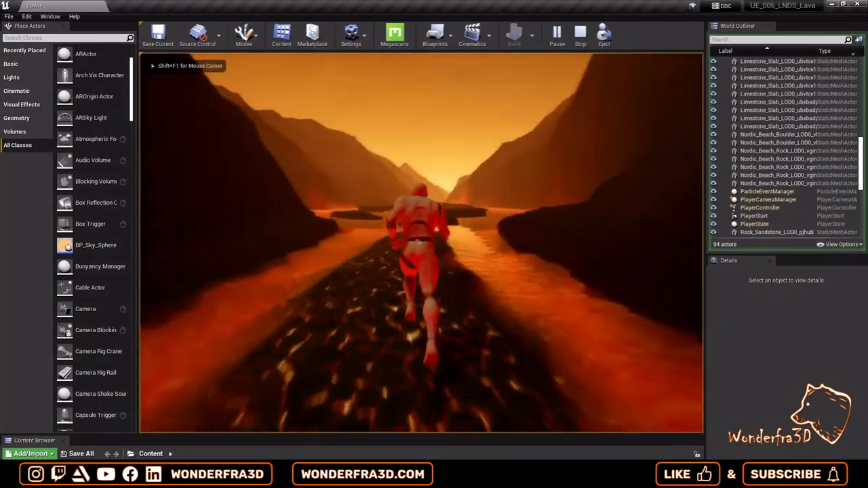
Step: Jump the mannequin across the stepping-stone rocks and off the ridge onto the lava path
key(space)
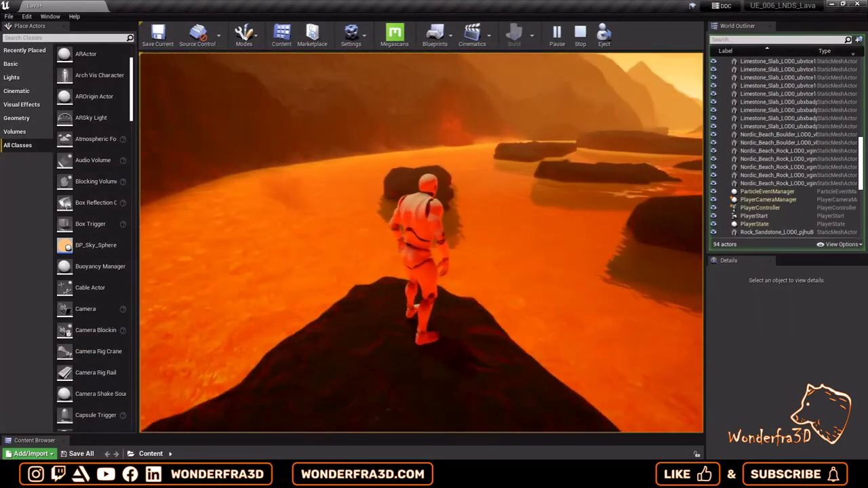
key(space)
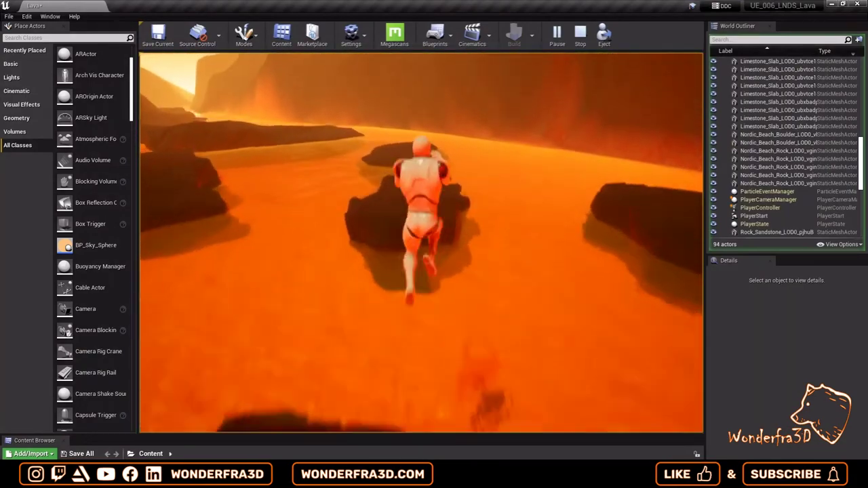
key(space)
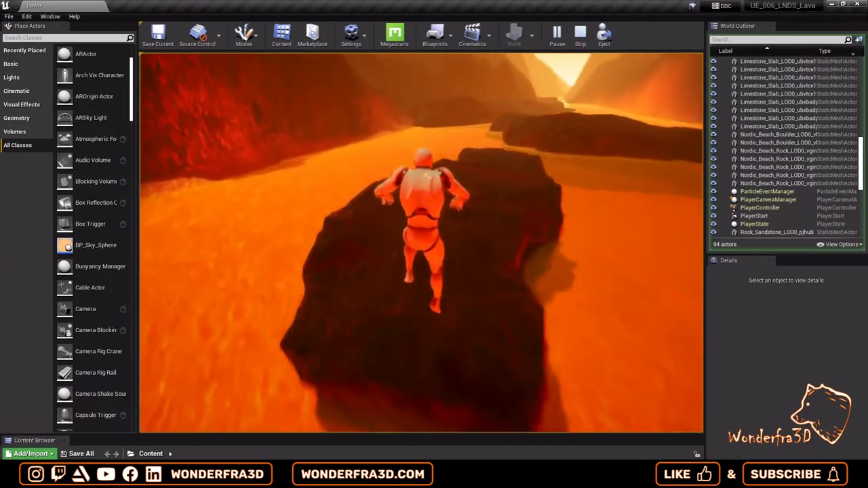
key(space)
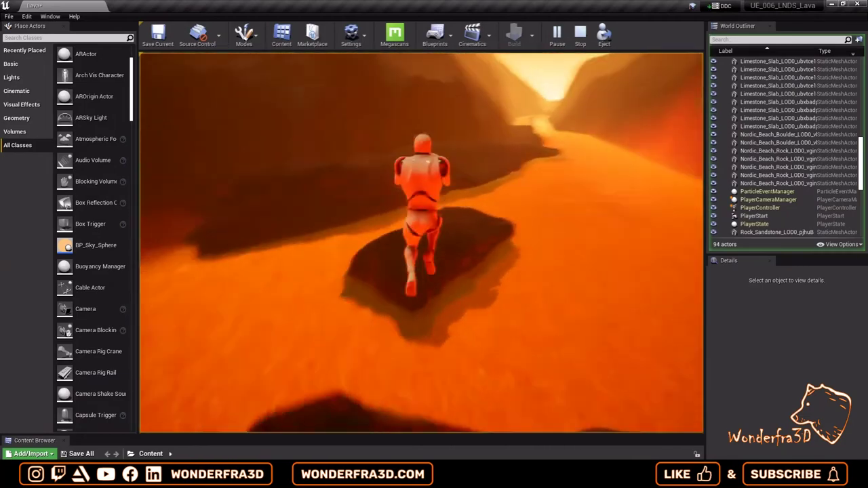
key(w)
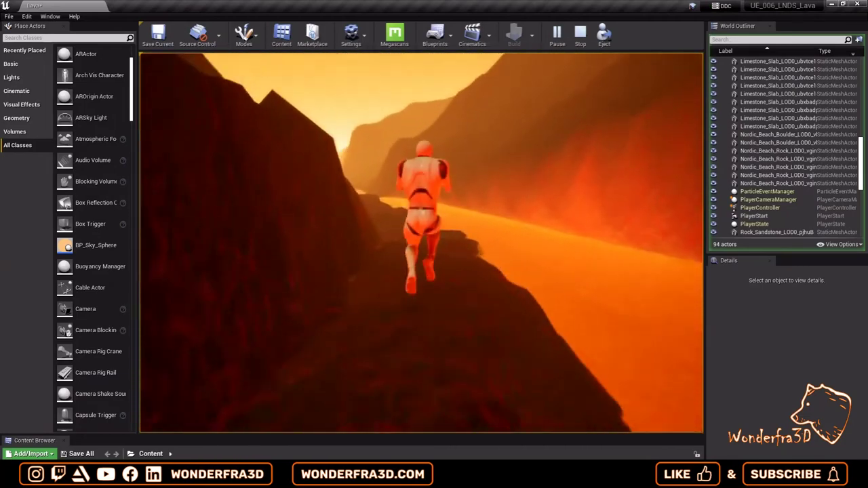
key(space)
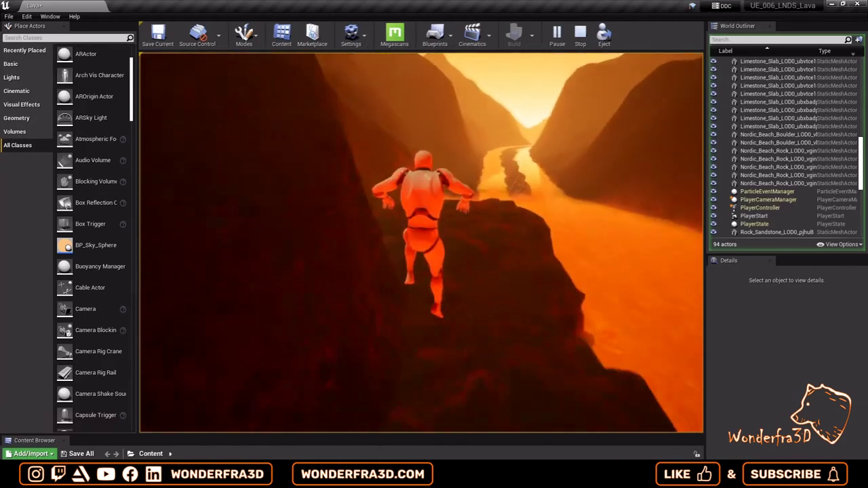
key(w)
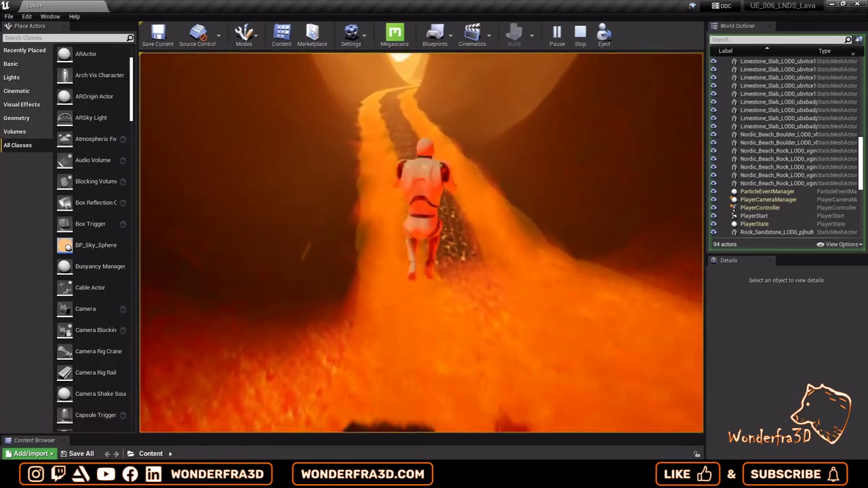
Step: Run the mannequin deeper into the canyon and around the left bend
key(w)
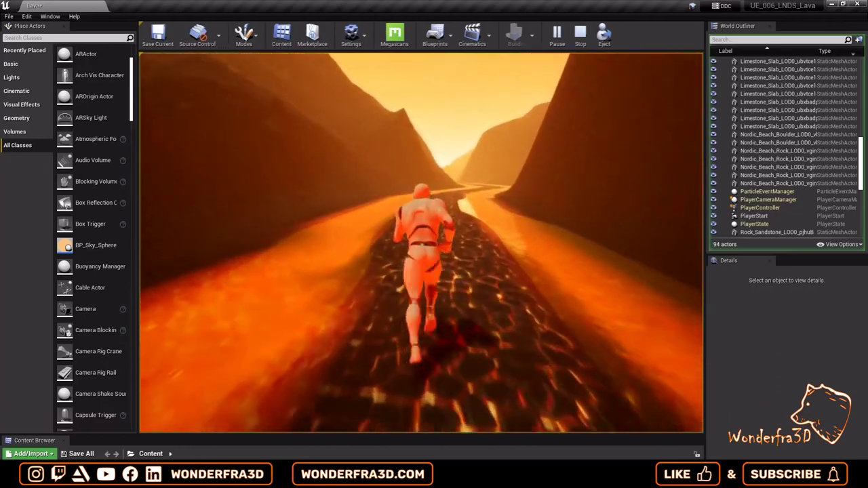
key(w)
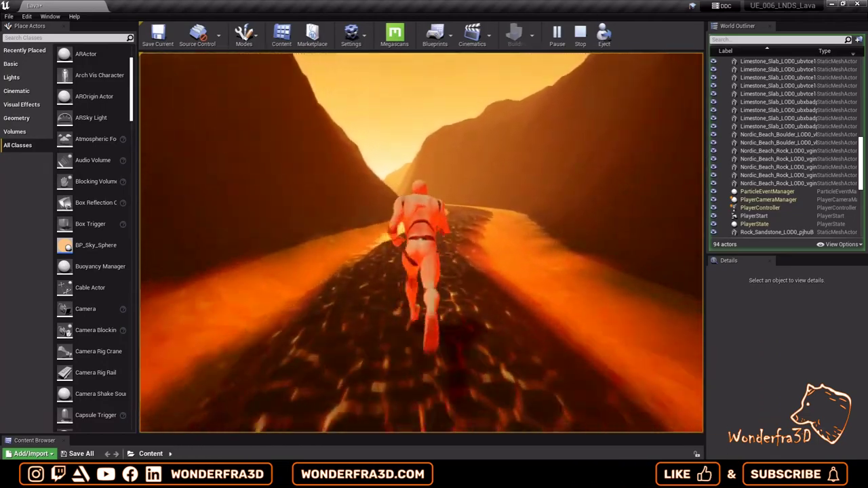
key(w)
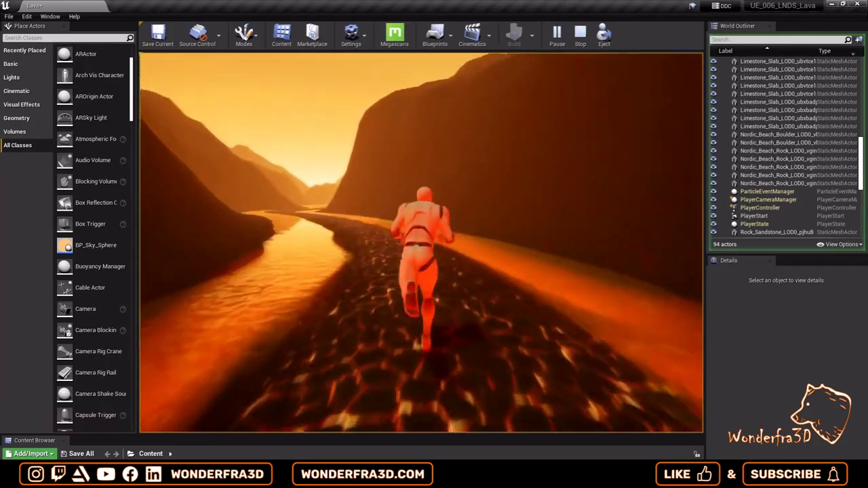
key(w)
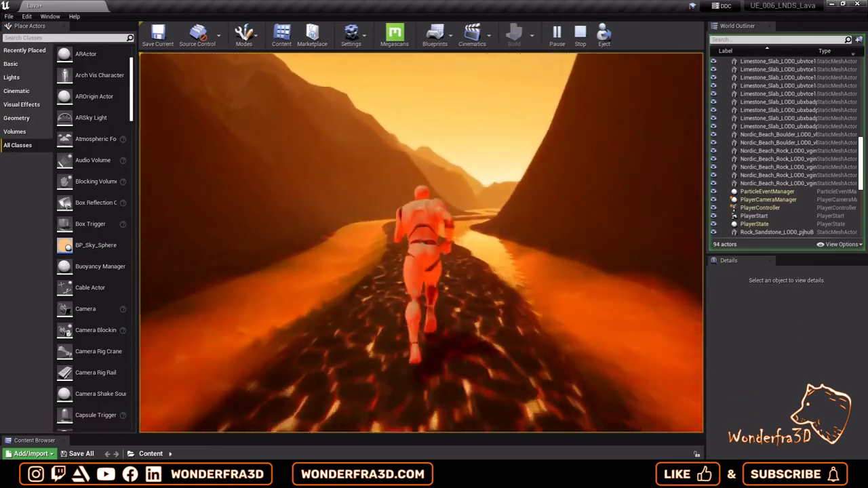
key(w)
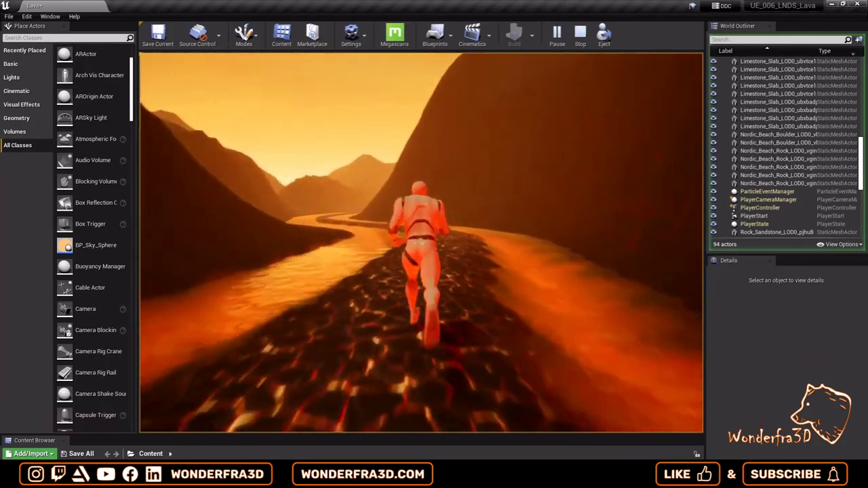
key(w)
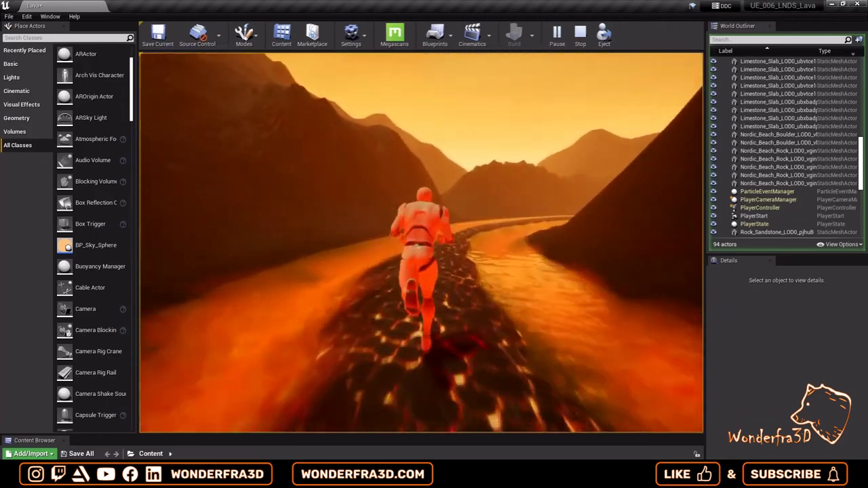
key(w)
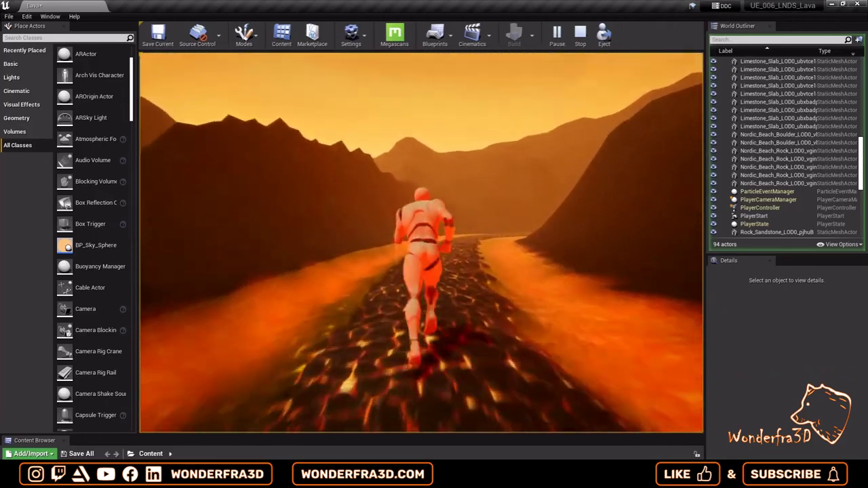
key(w)
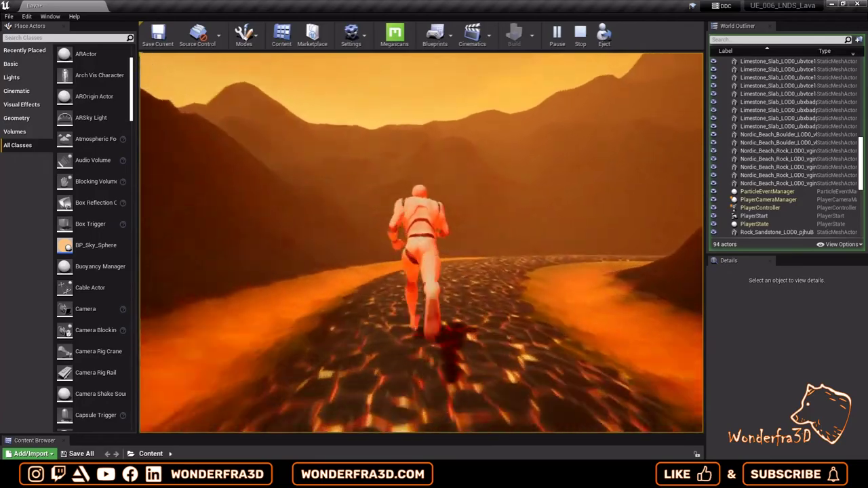
key(w)
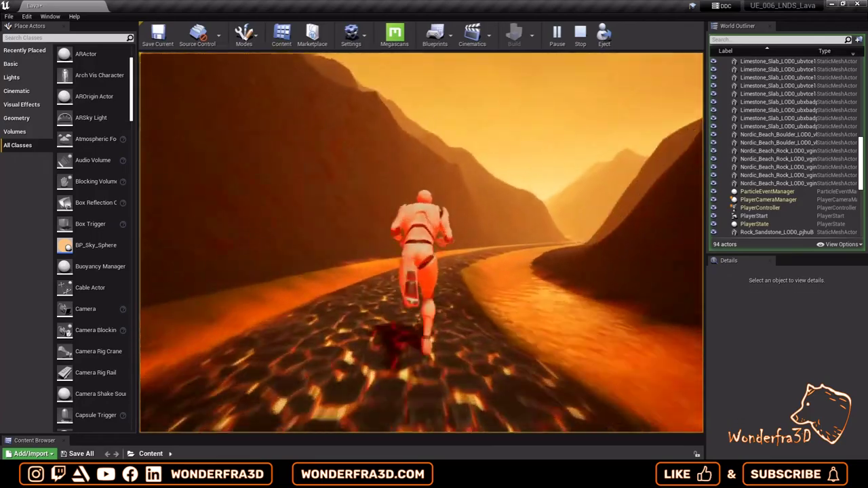
Step: Run up the canyon, hopping onto a dark rock and continuing along the cobbled lava path
key(w)
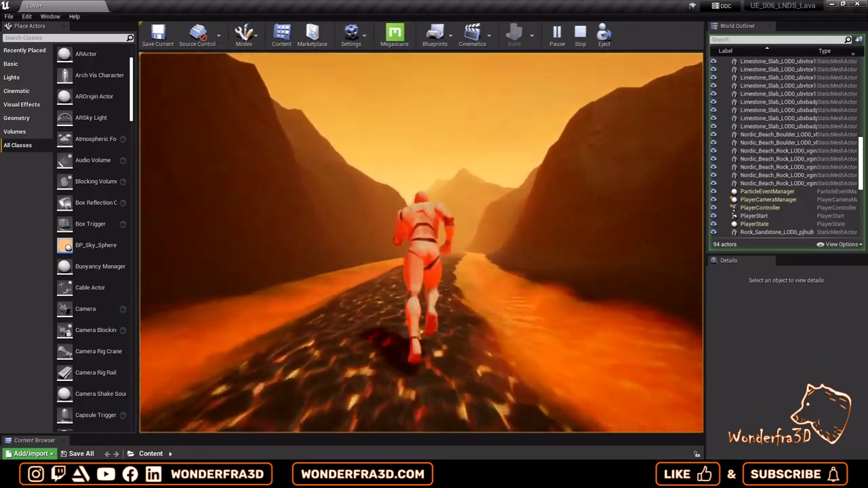
key(w)
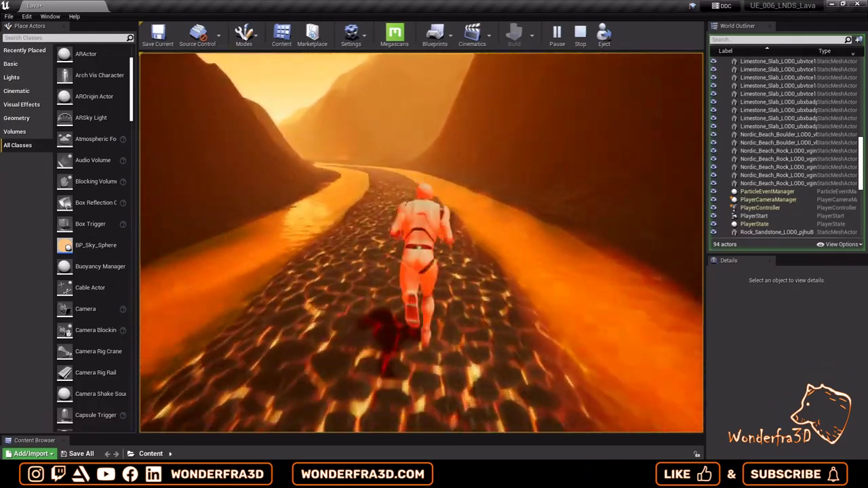
key(w)
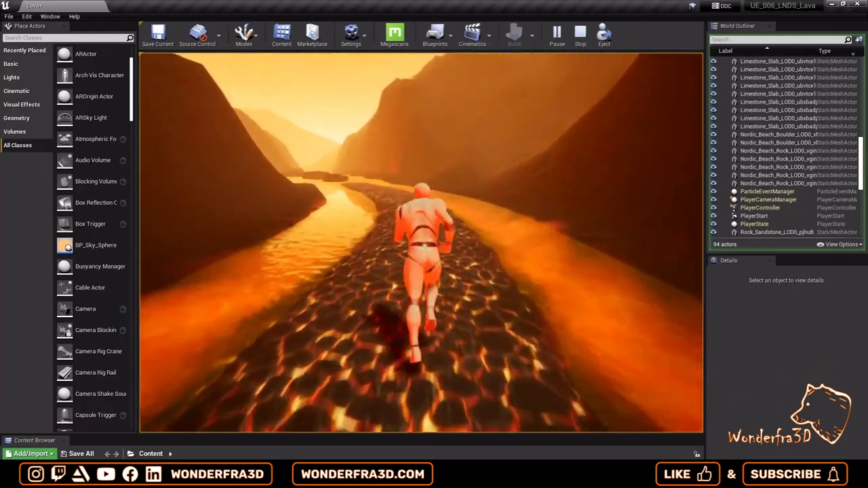
key(w)
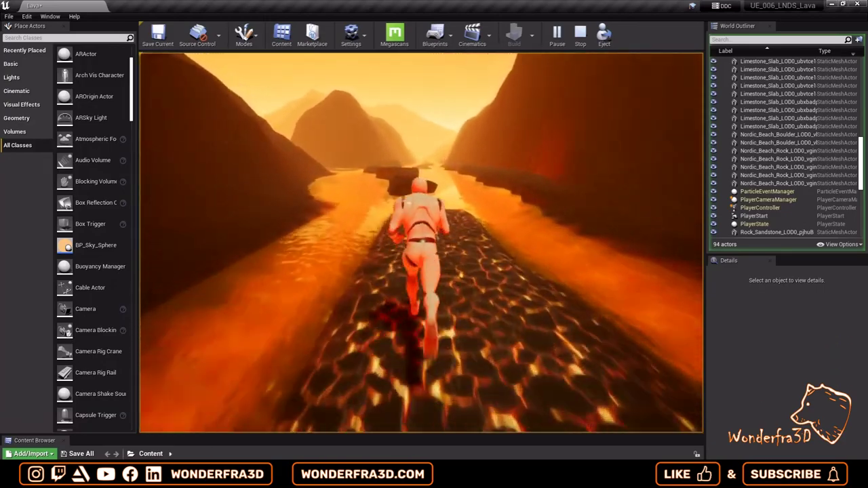
key(w)
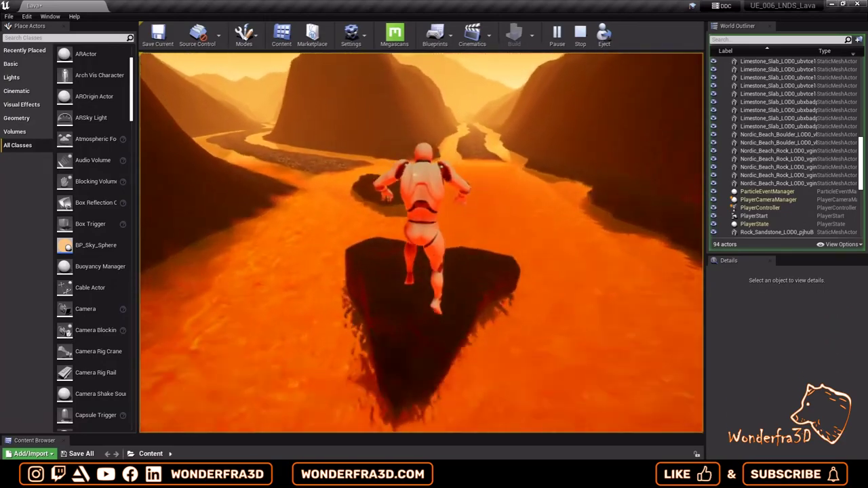
key(w)
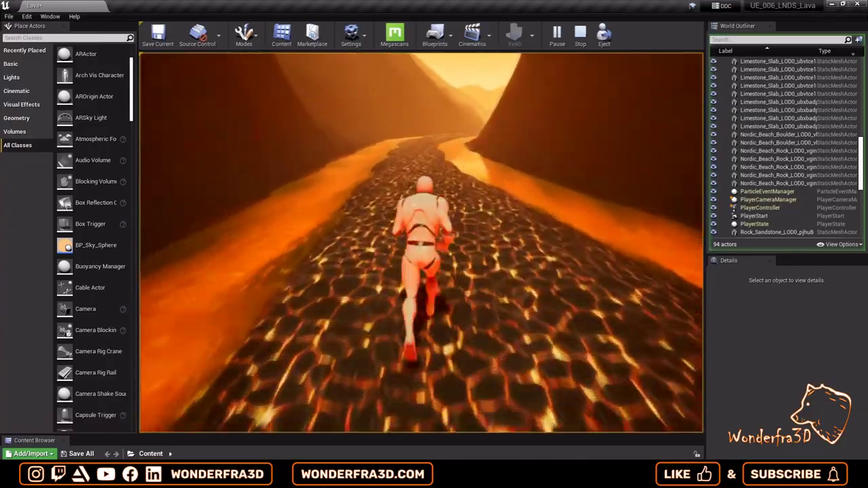
key(w)
key(w)
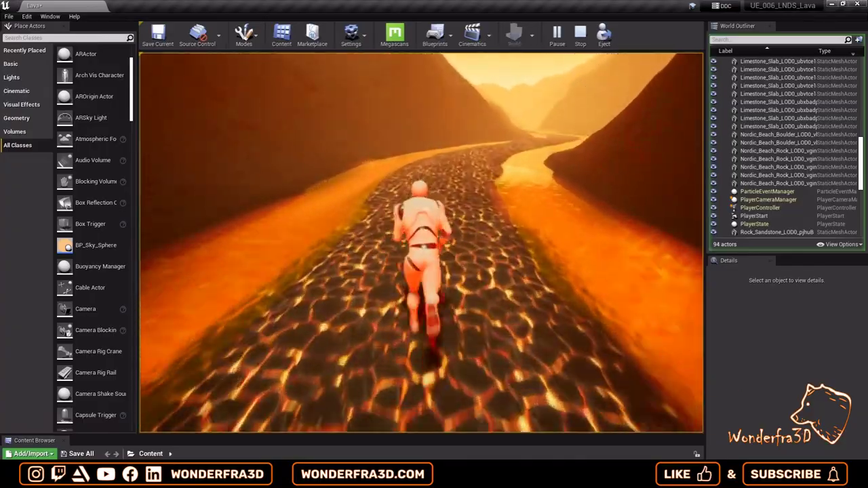
key(w)
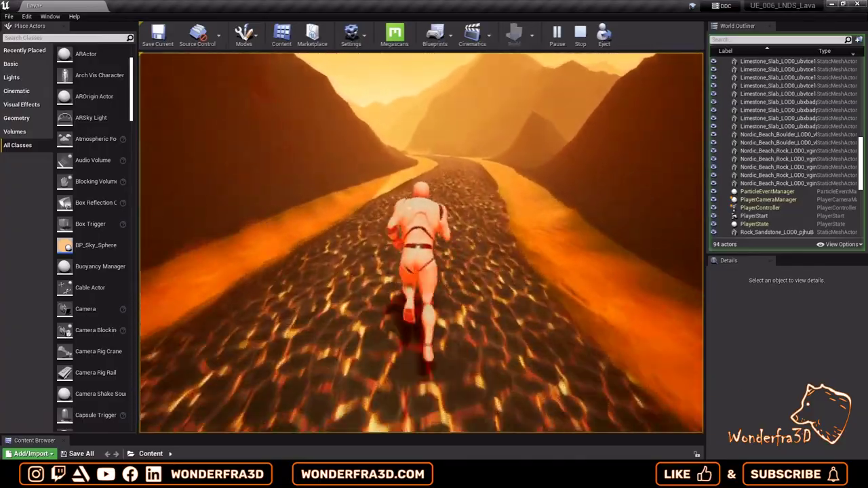
key(w)
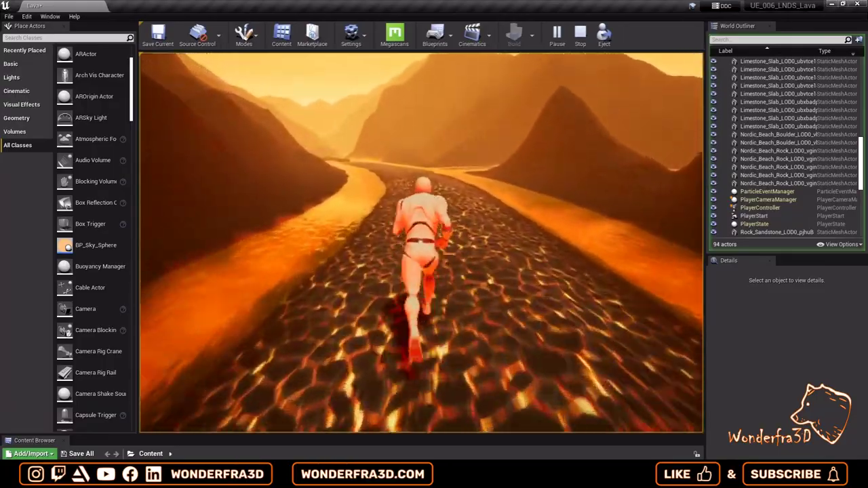